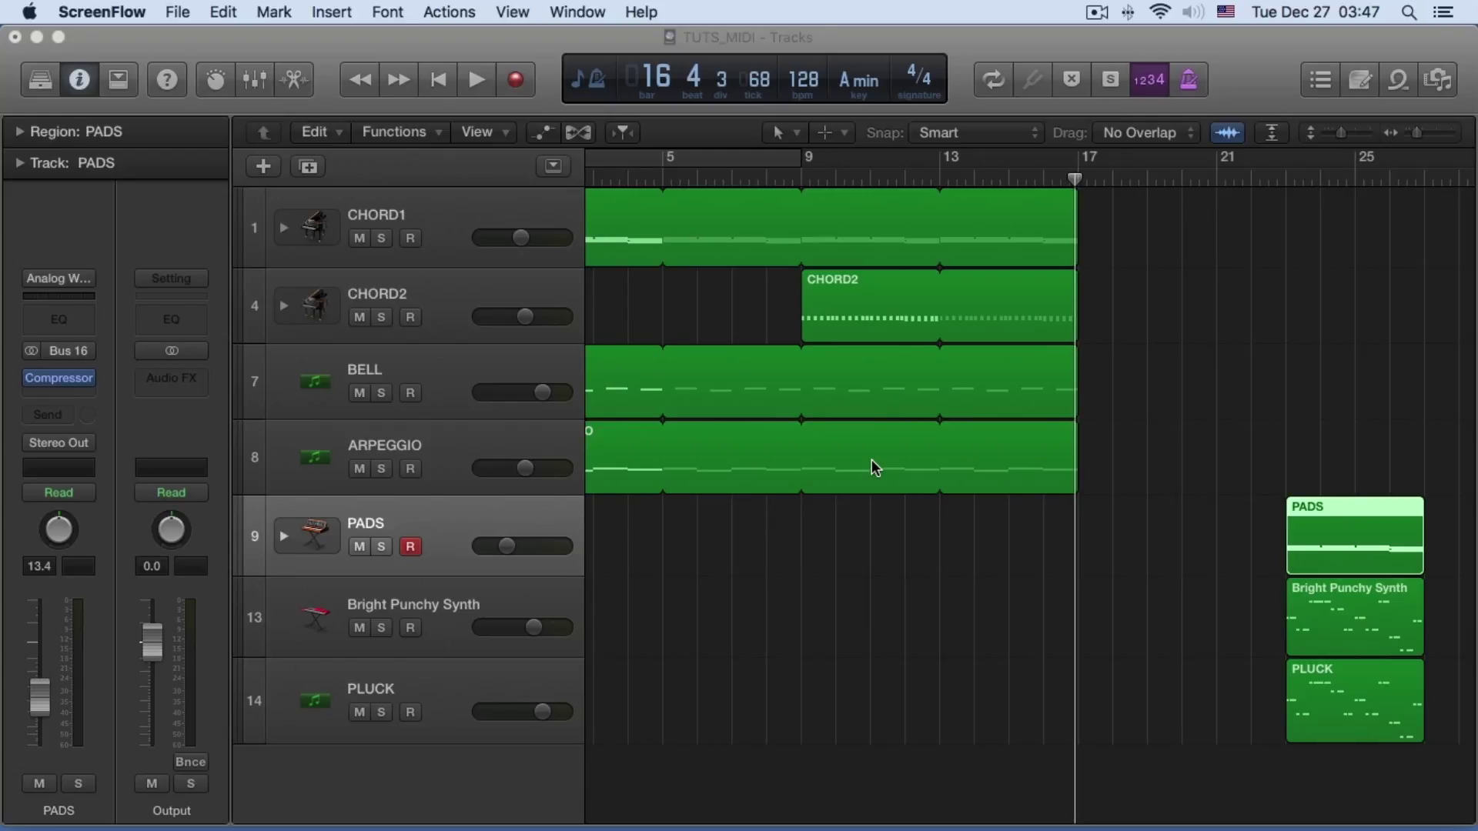
# Select the ARPEGGIO track and display the track volume automation to examine its curve alongside the other tracks
pyautogui.click(436, 446)
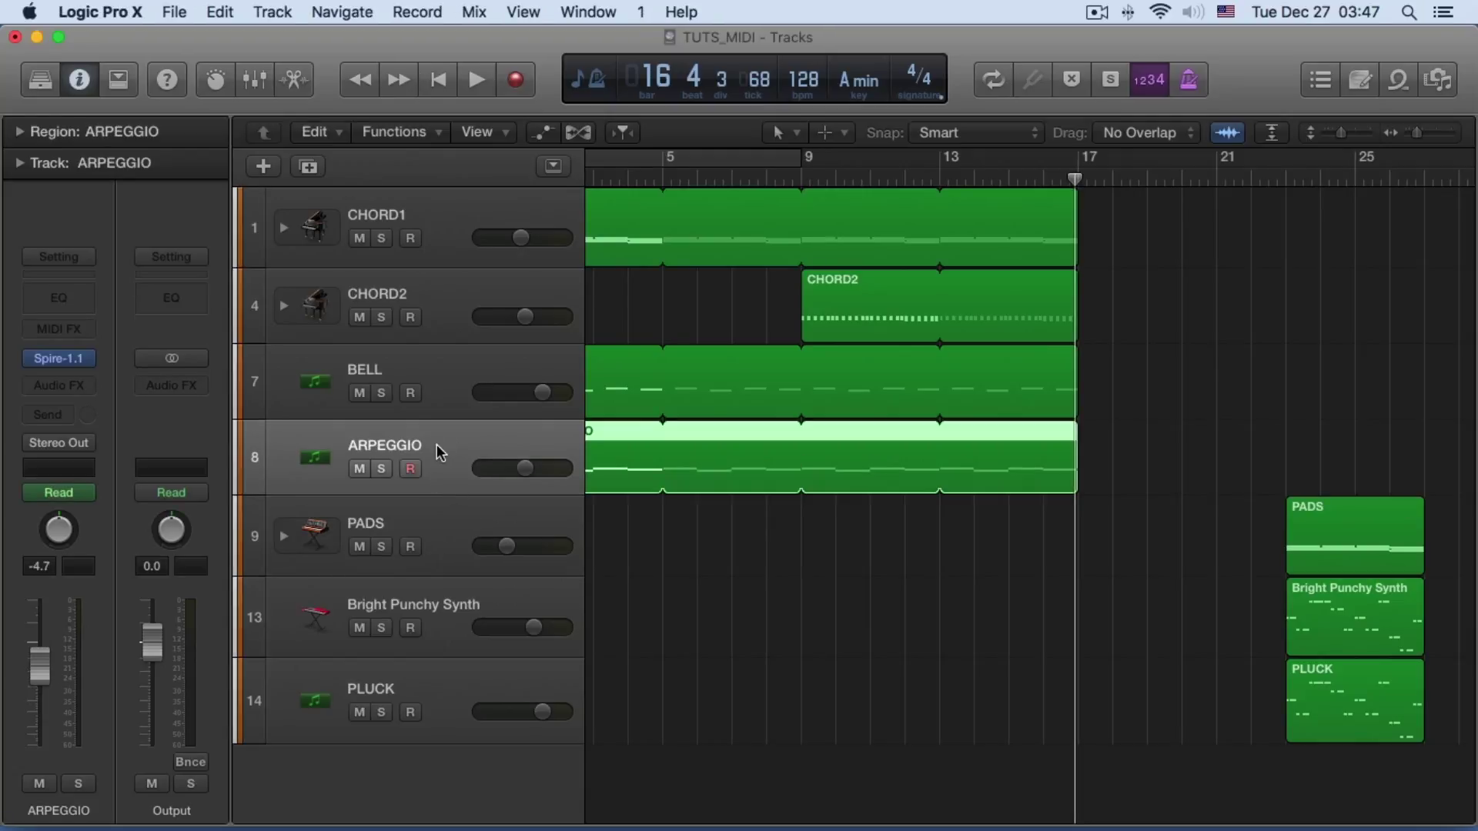
pyautogui.click(542, 133)
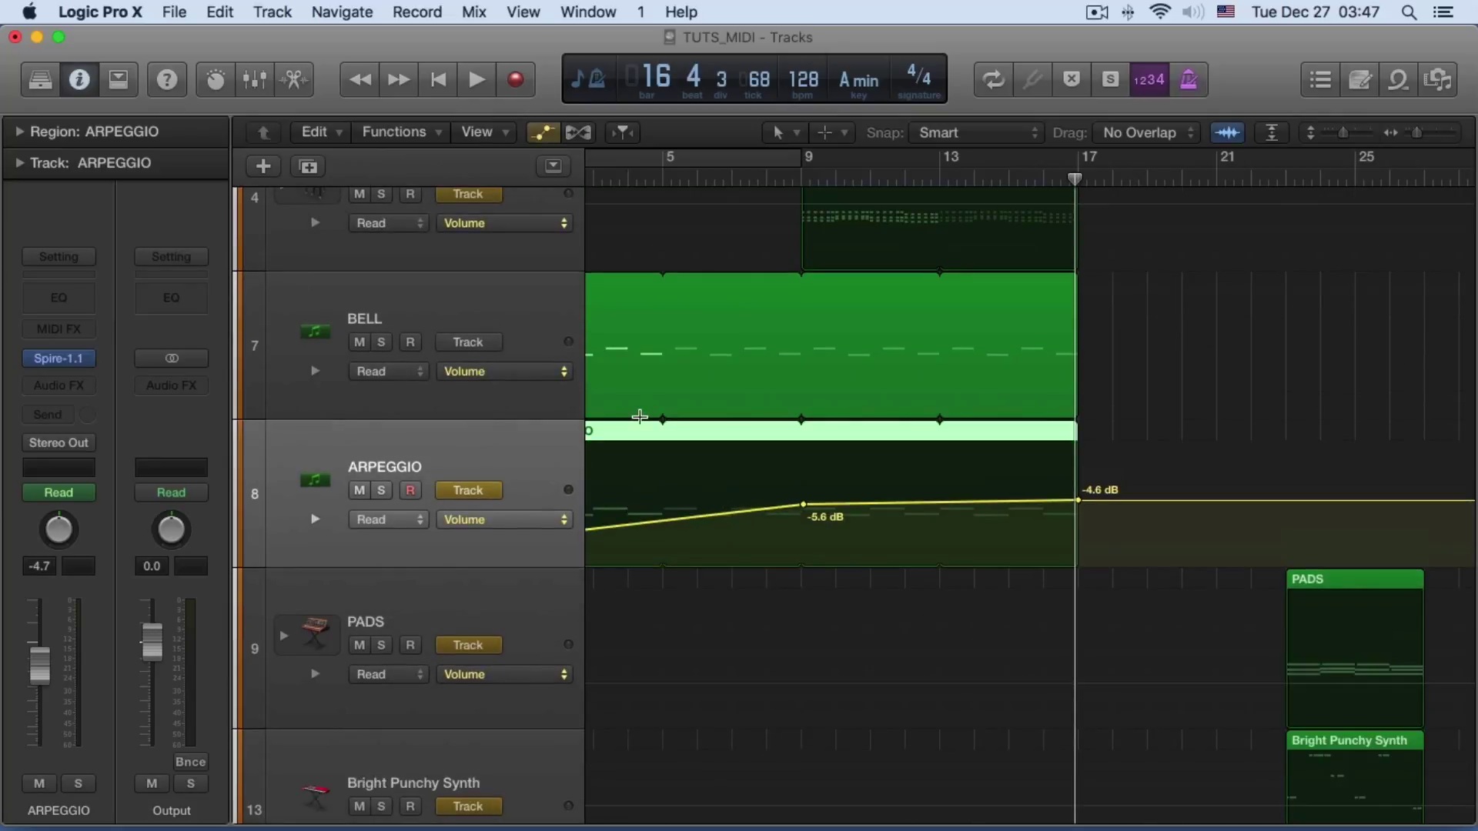
pyautogui.scroll(2, 845, 407)
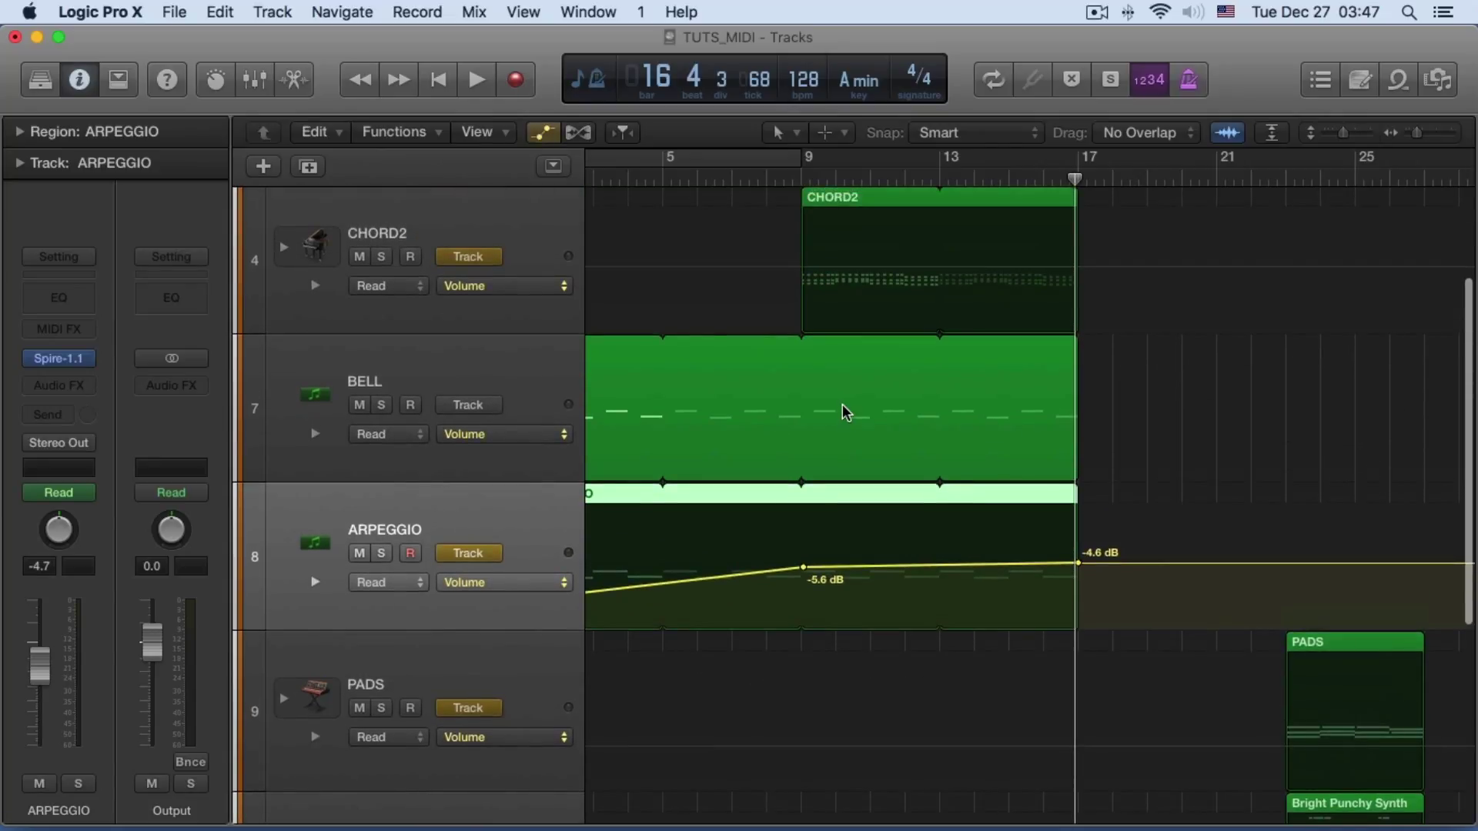
pyautogui.scroll(1, 842, 404)
pyautogui.scroll(-3, 842, 404)
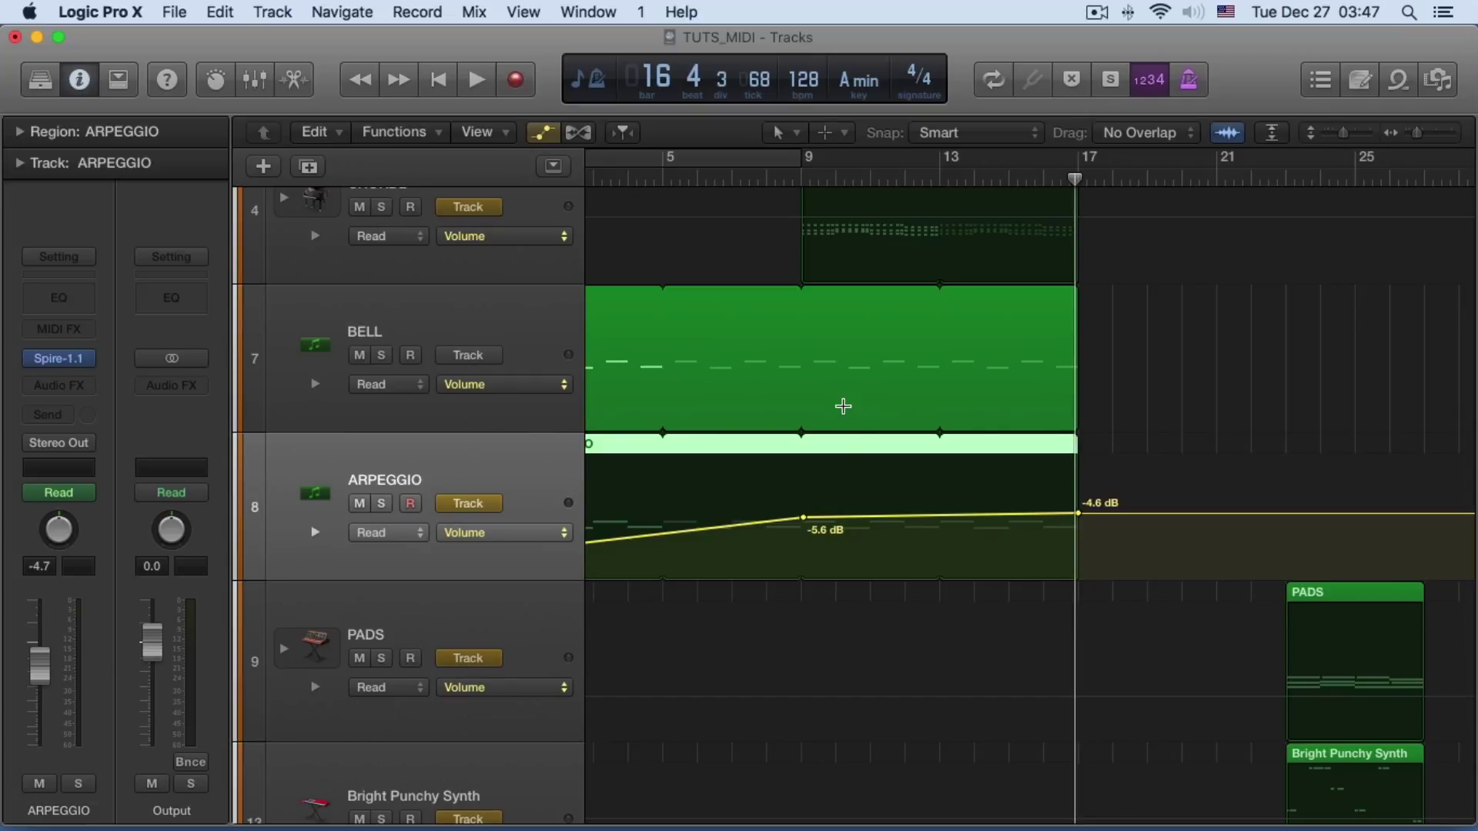
pyautogui.scroll(6, 843, 406)
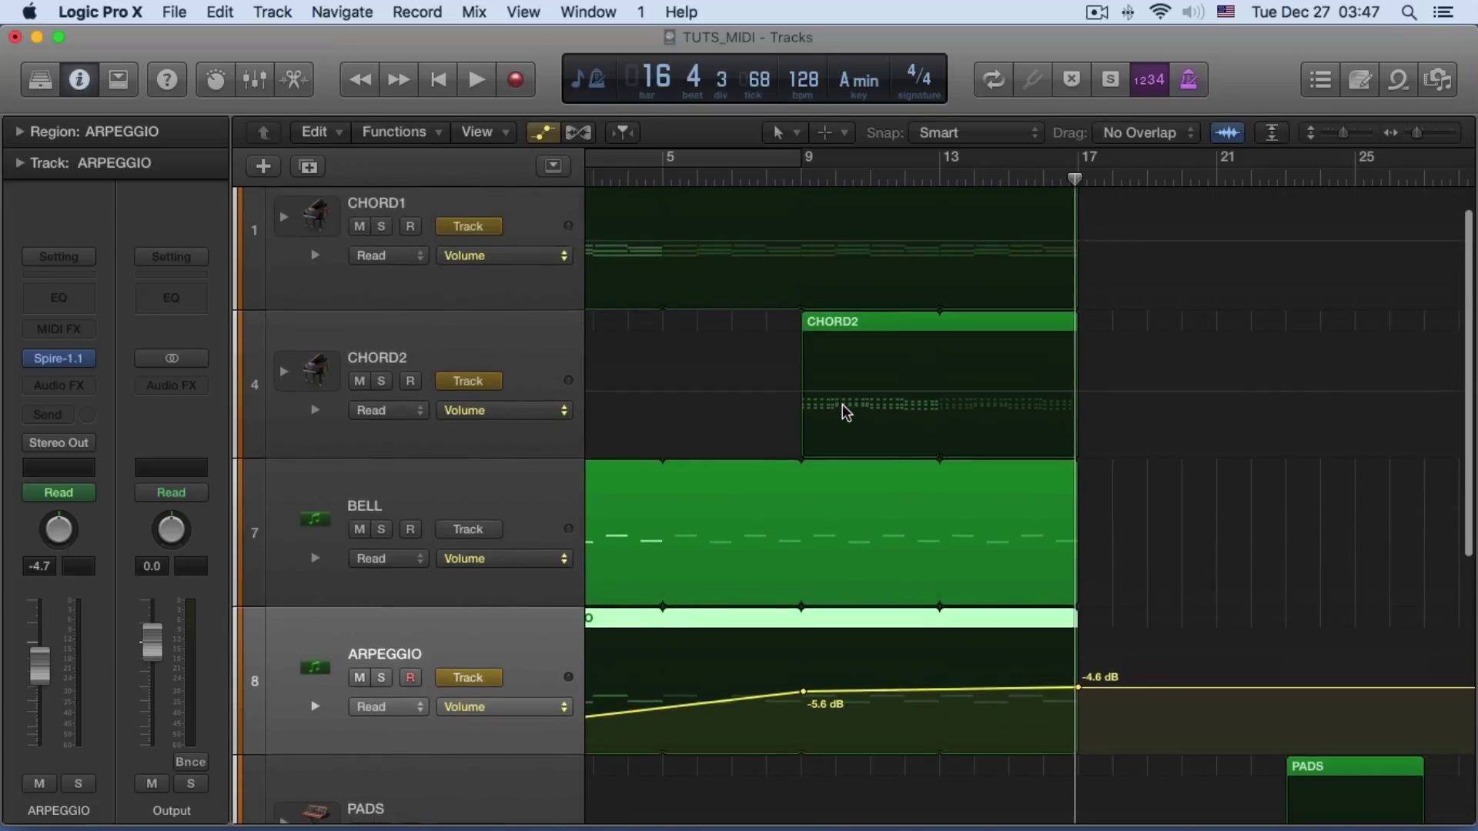
pyautogui.scroll(2, 842, 406)
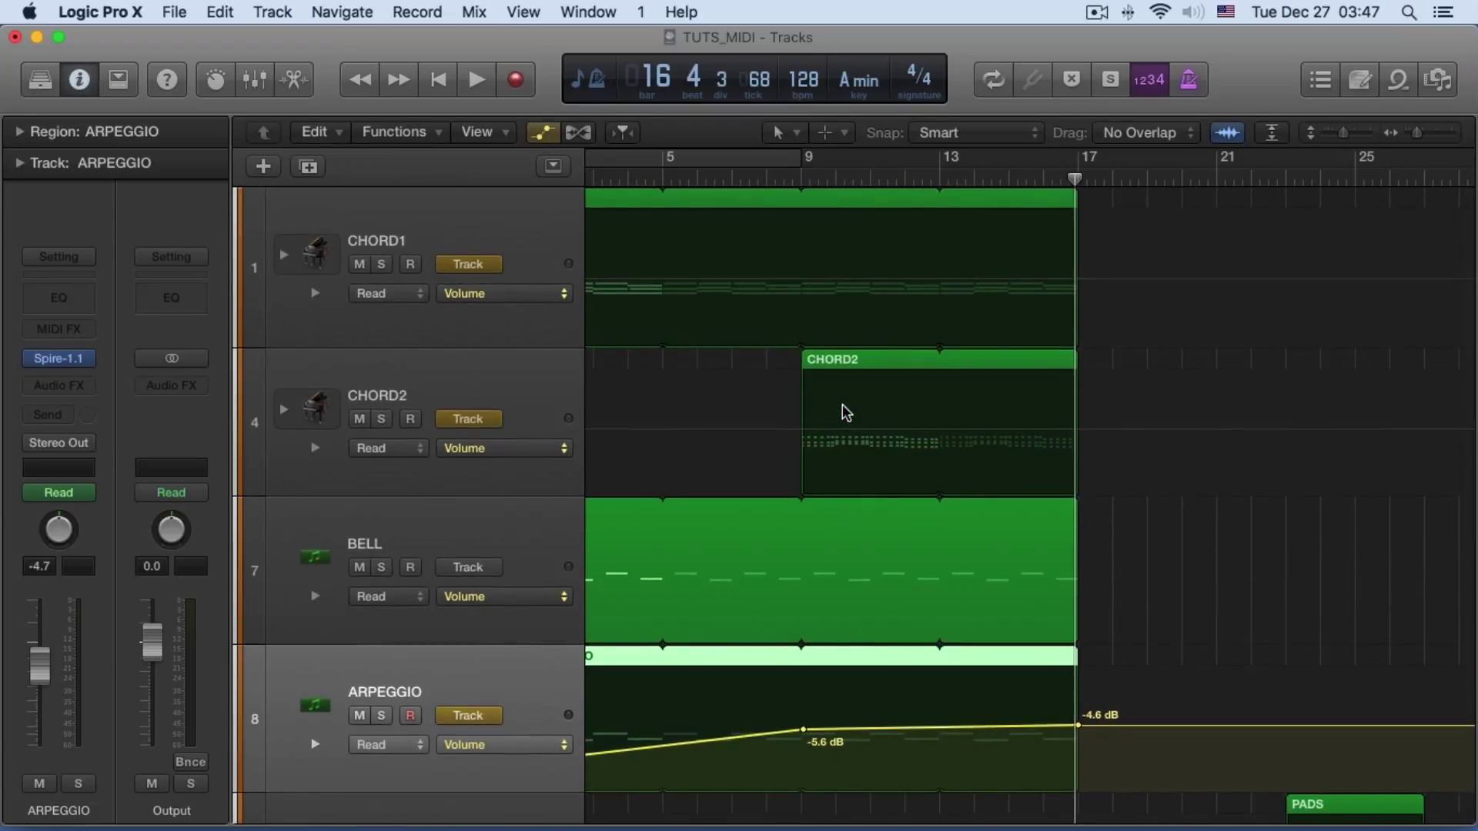
# Return the playhead to bar 1 and lower the Master fader in the mixer to about -5.4 dB
pyautogui.press('Return')
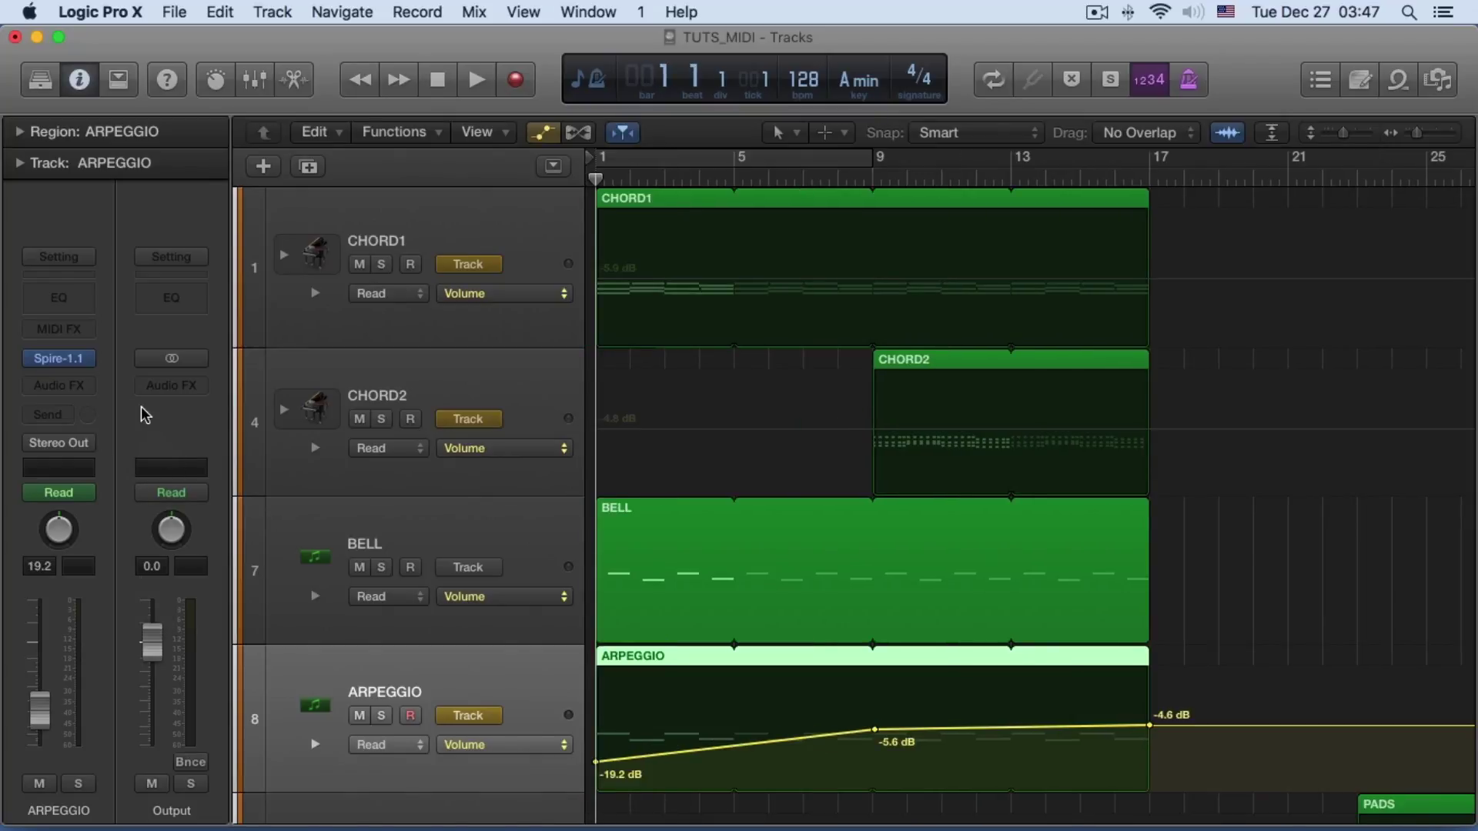
pyautogui.press('x')
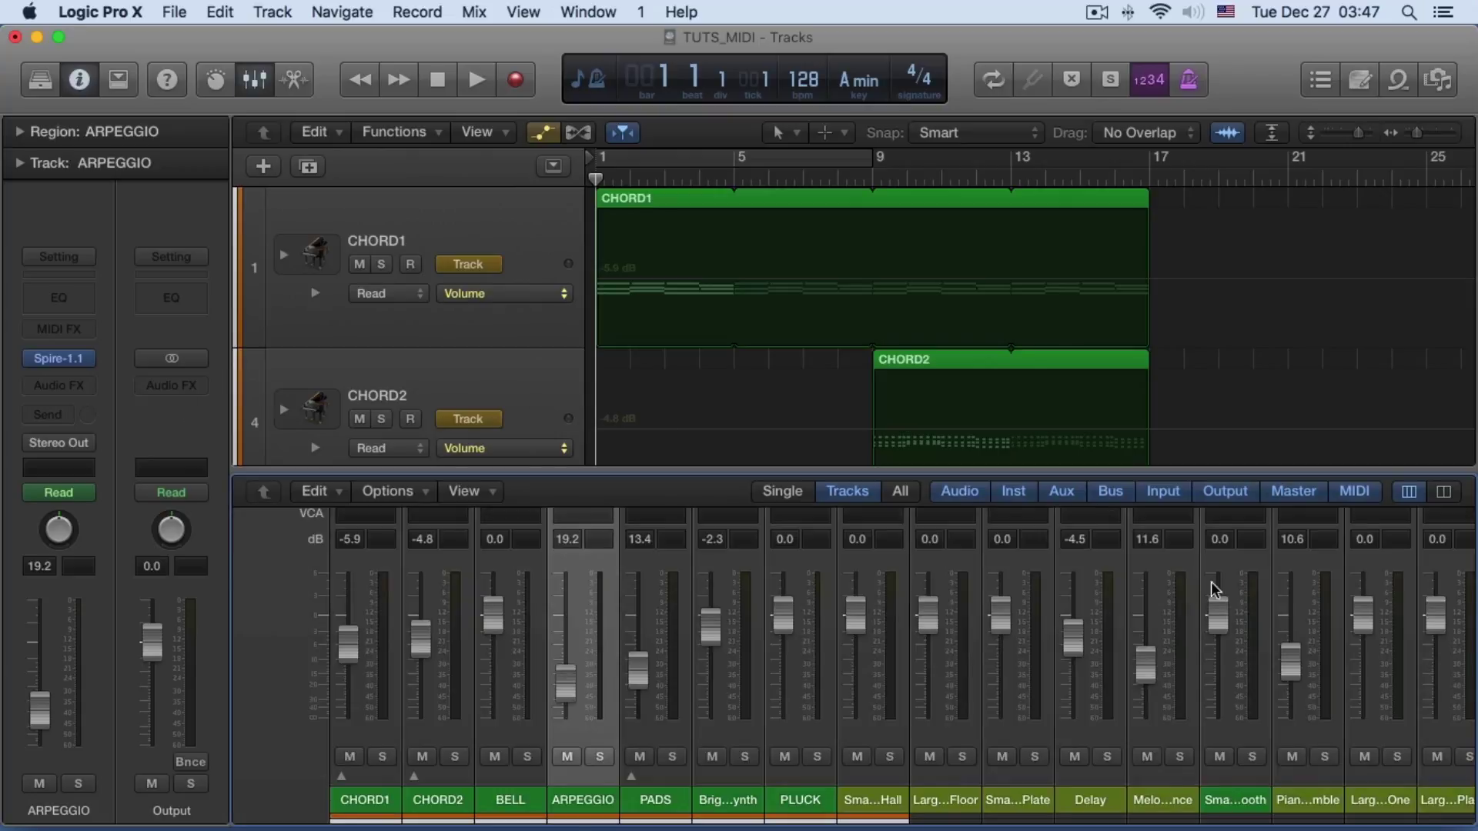
pyautogui.hscroll(2, 1125, 603)
pyautogui.hscroll(2, 1128, 604)
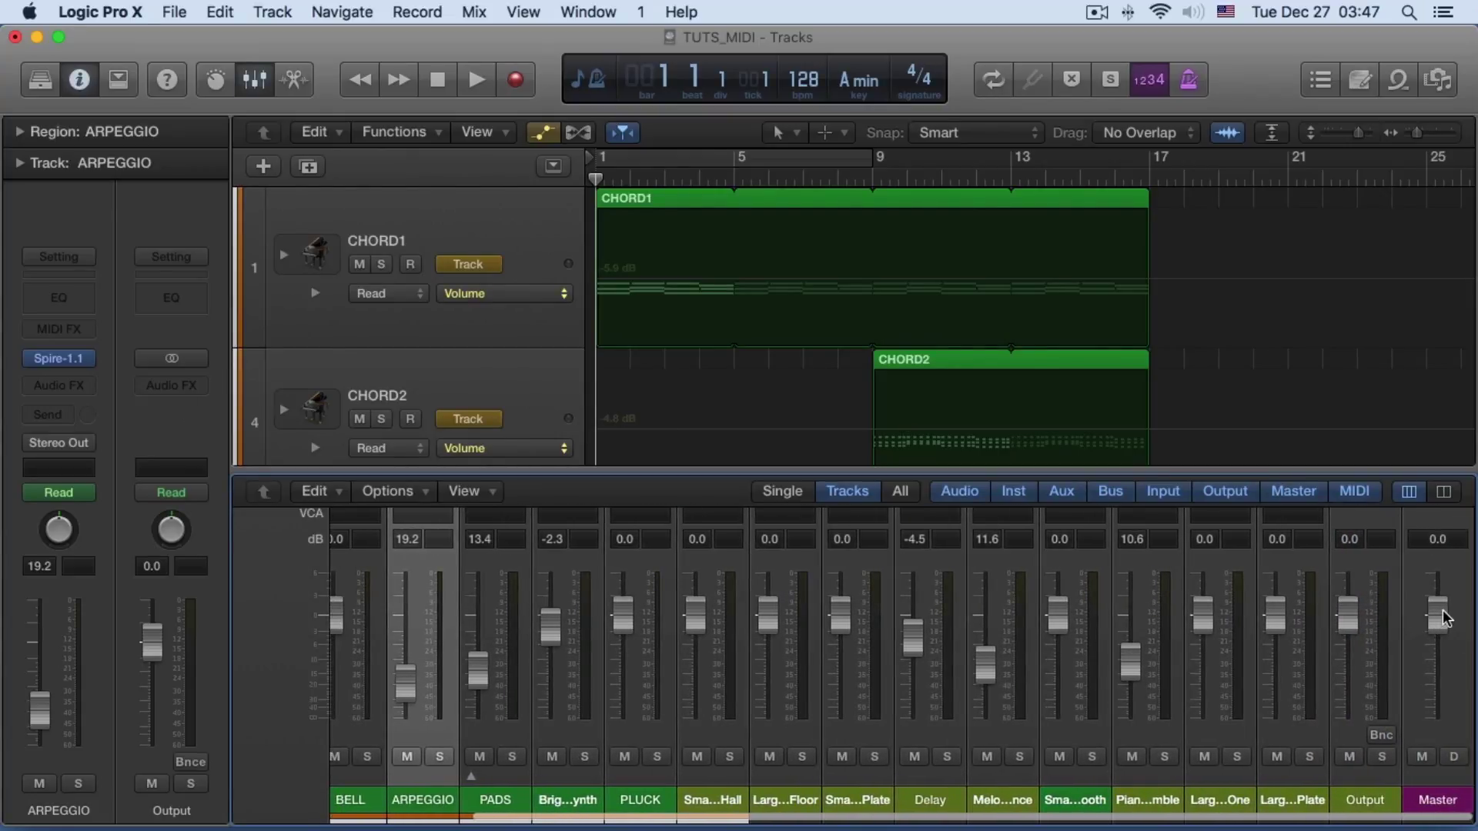
pyautogui.moveTo(1438, 613); pyautogui.dragTo(1438, 641)
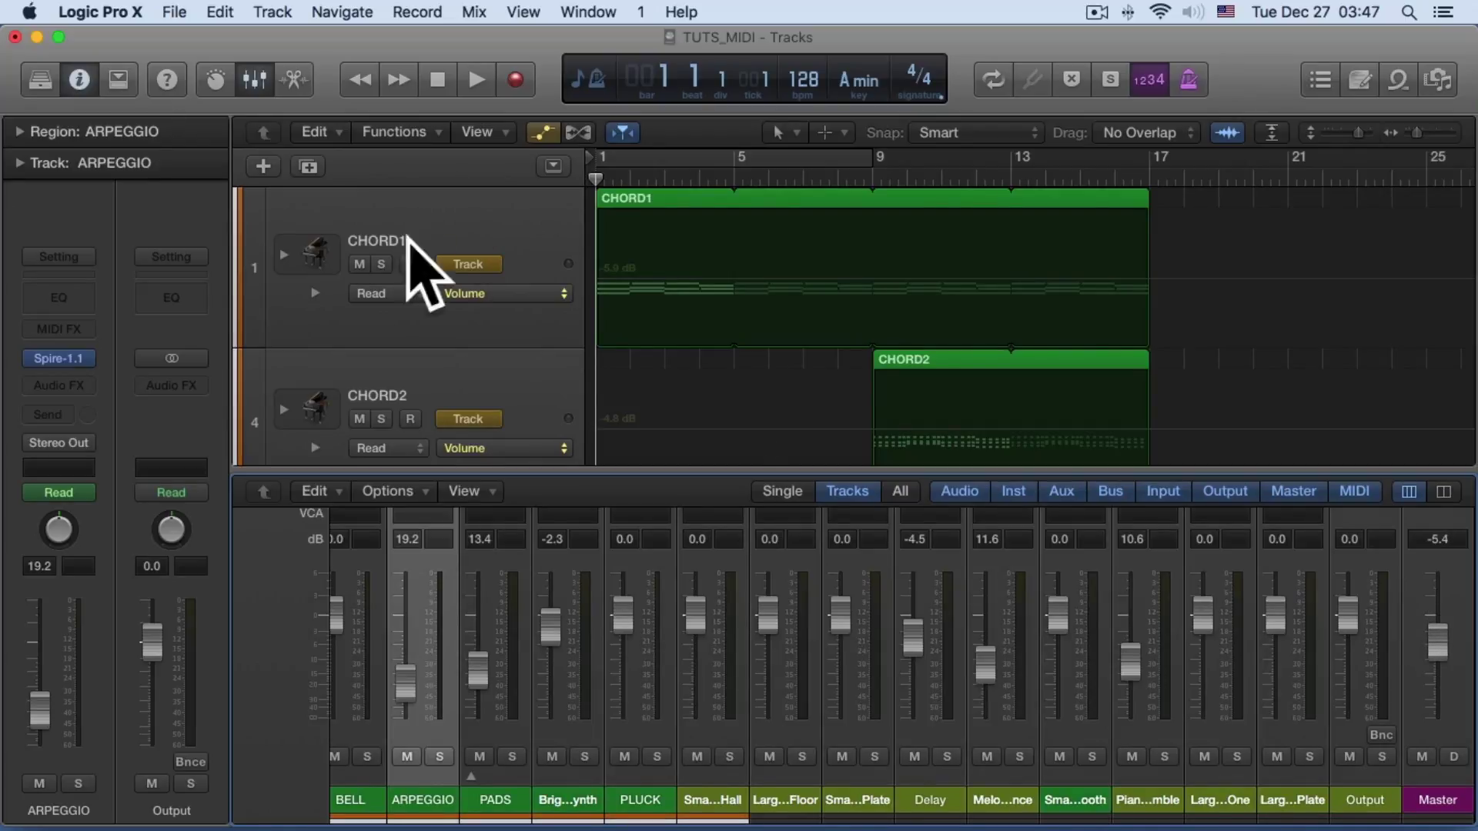
# Play the arrangement from the start and raise the Master fader to about -1.4 dB during playback
pyautogui.moveTo(464, 271)
pyautogui.press('space')
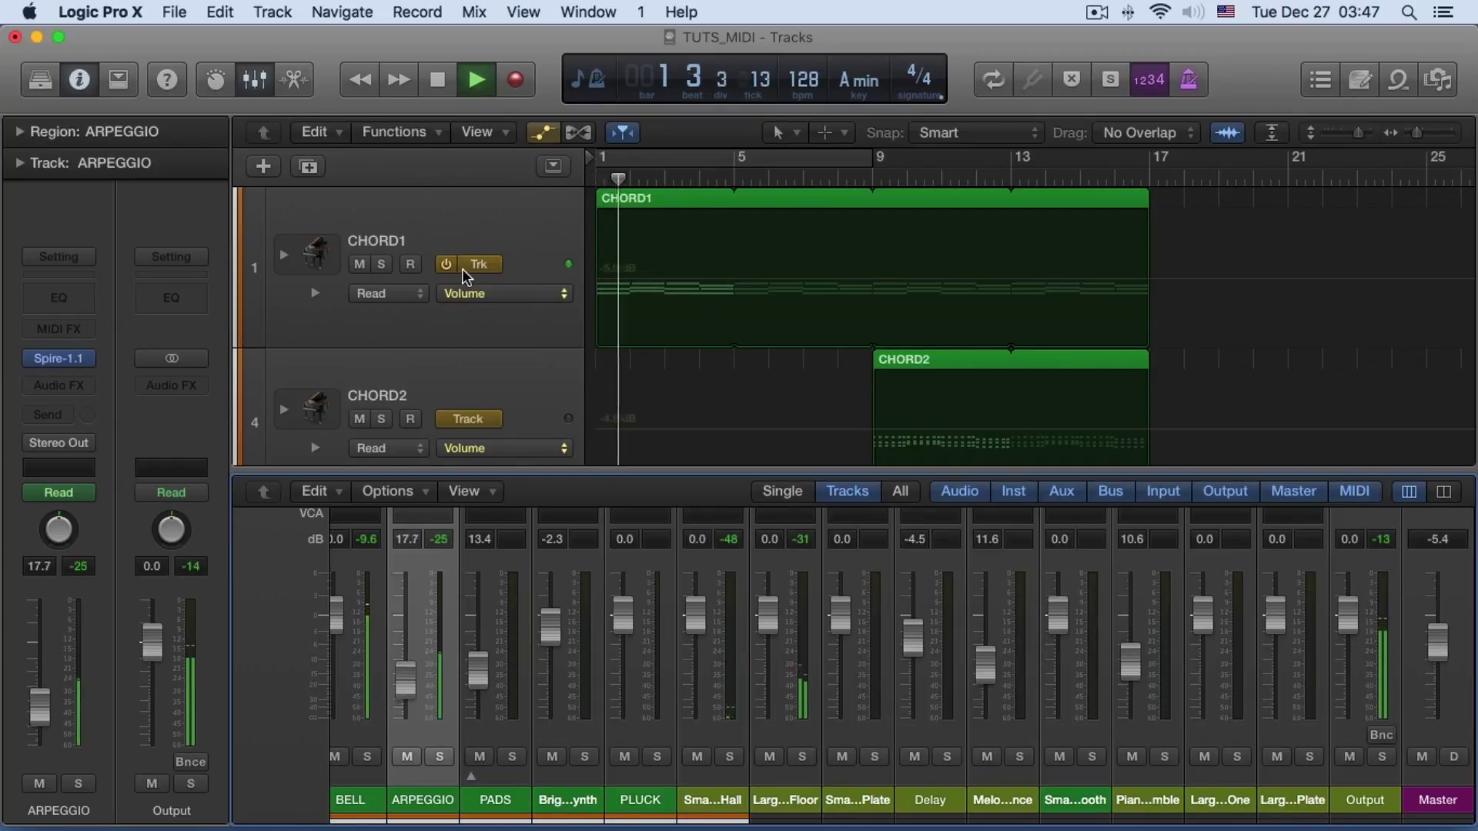
pyautogui.moveTo(1437, 641); pyautogui.dragTo(1437, 629)
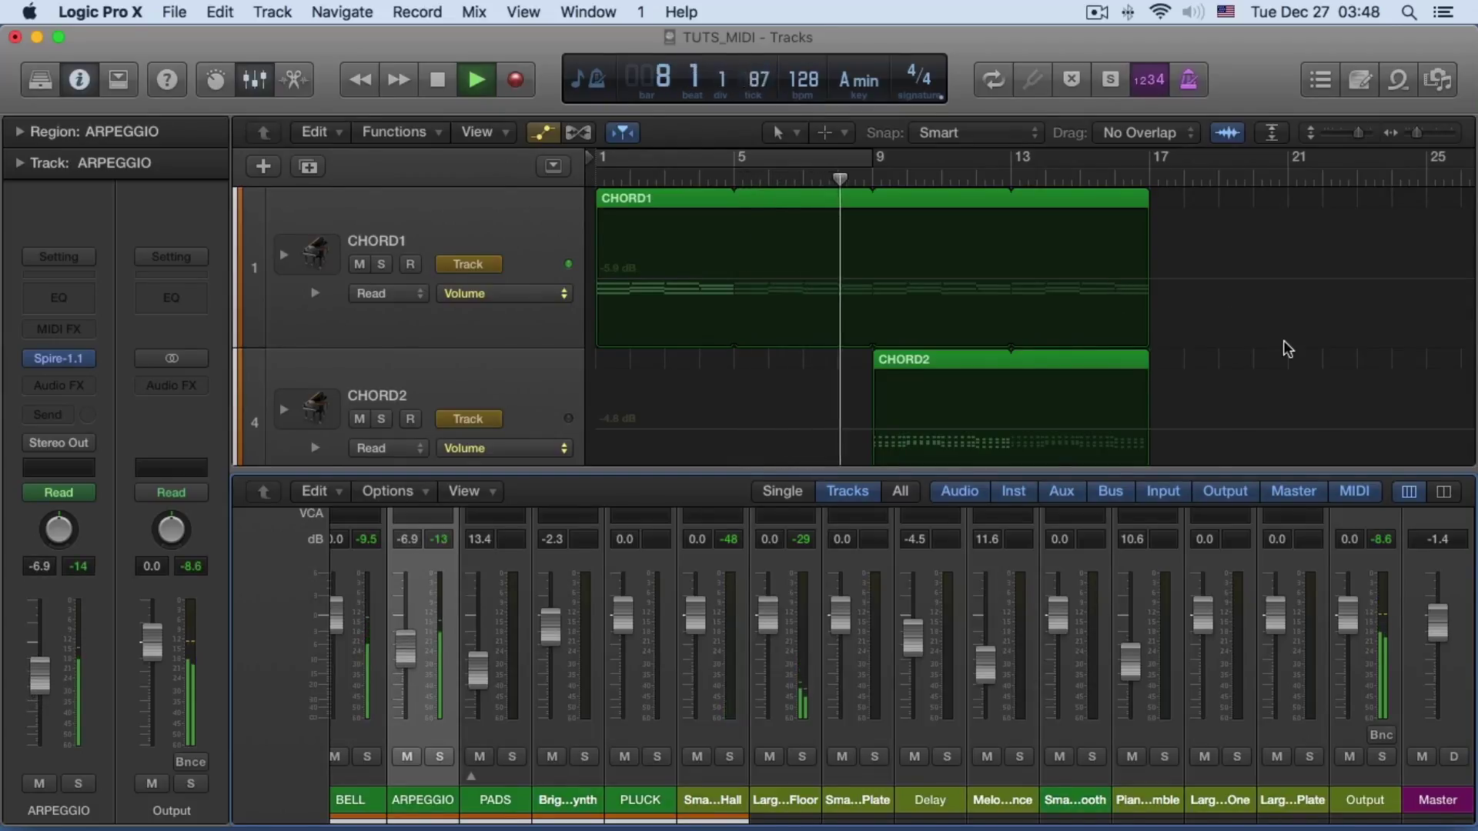
# Listen to the arrangement through the end of bar 16 while reviewing the CHORD1, CHORD2 and BELL tracks, and stop playback
pyautogui.scroll(-5, 1284, 342)
pyautogui.scroll(2, 1284, 342)
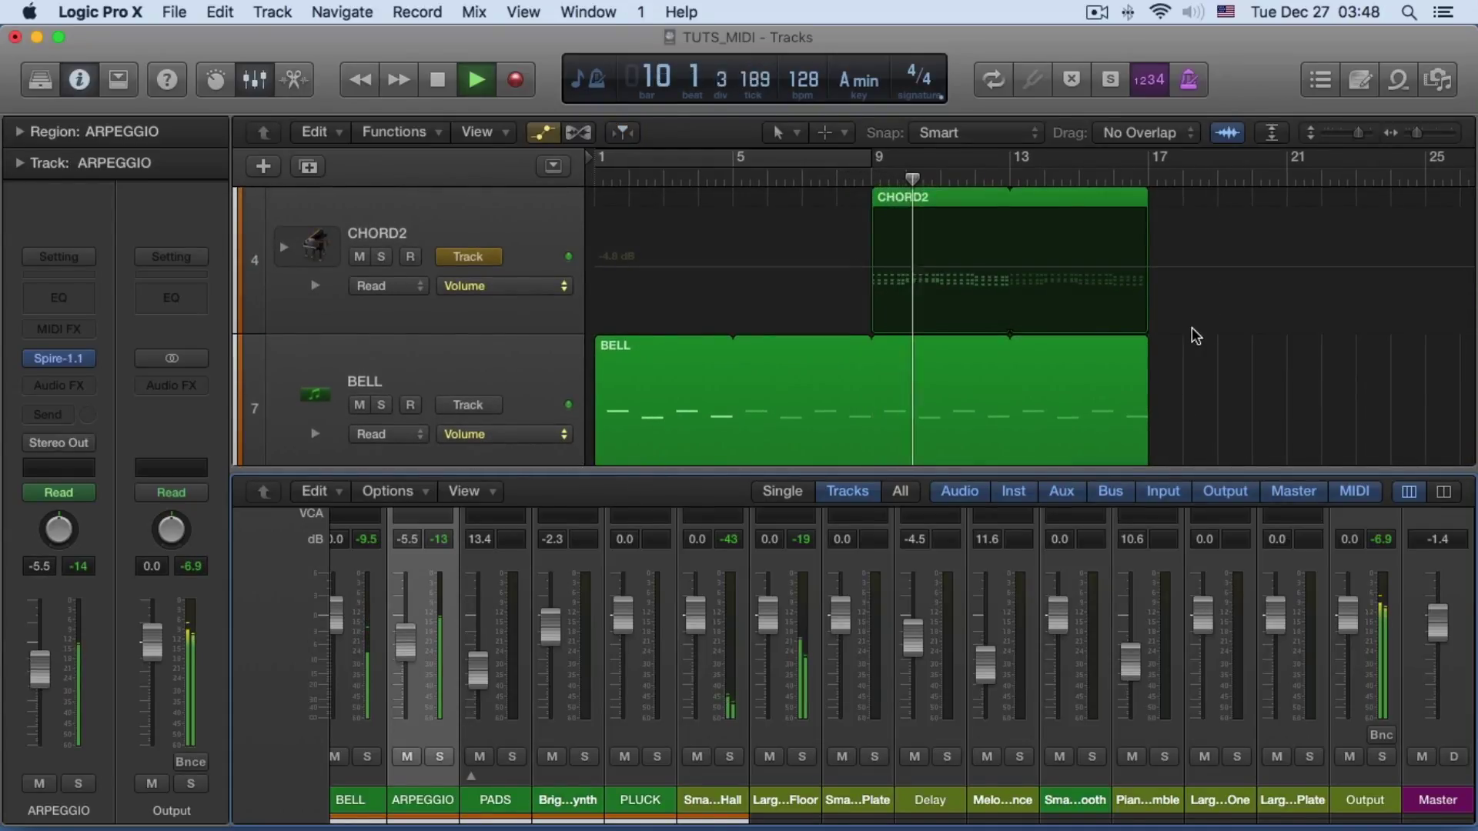
pyautogui.scroll(2, 1195, 336)
pyautogui.scroll(-1, 1196, 336)
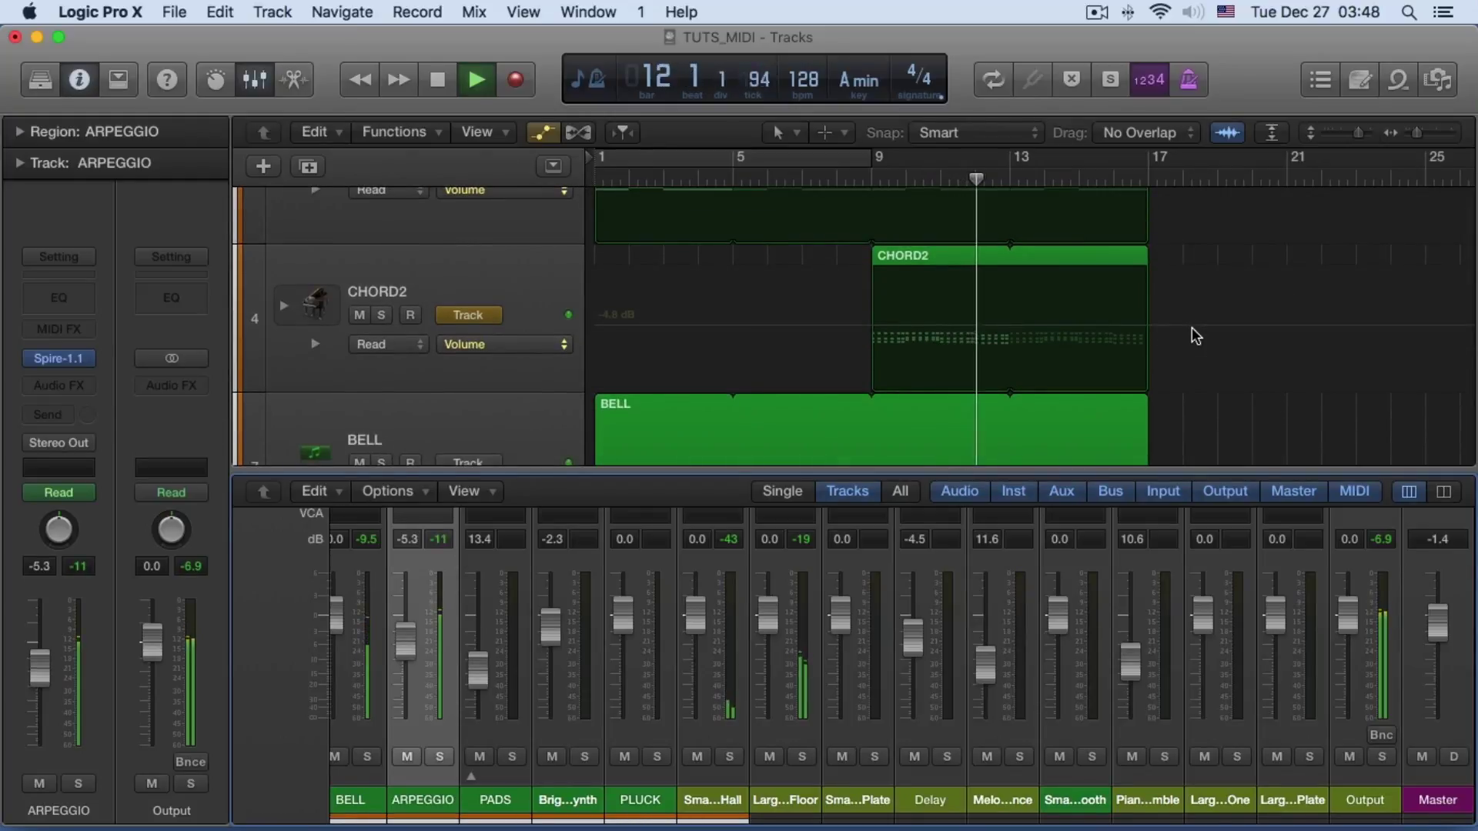
pyautogui.scroll(2, 1194, 335)
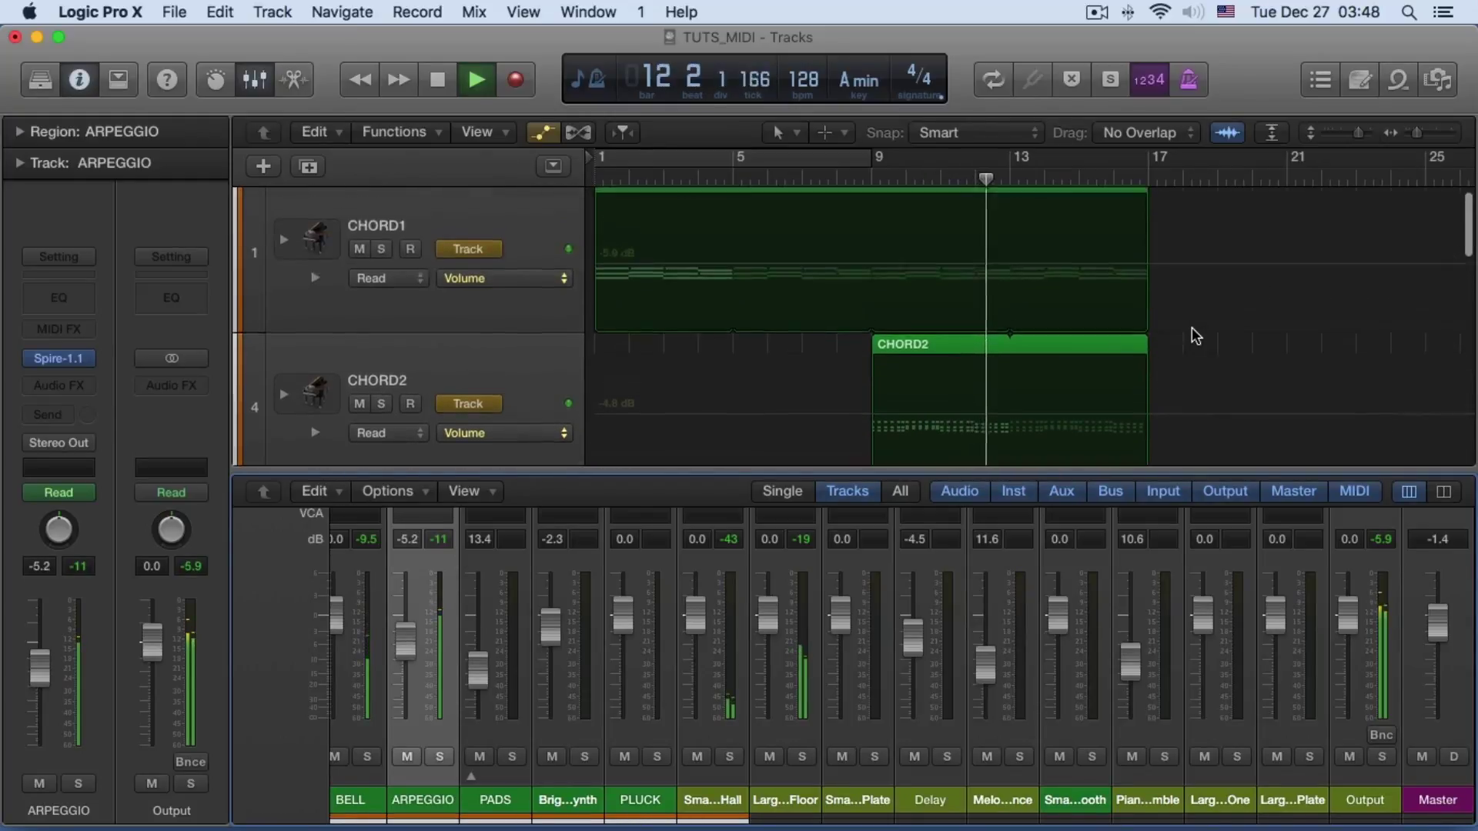
pyautogui.press('space')
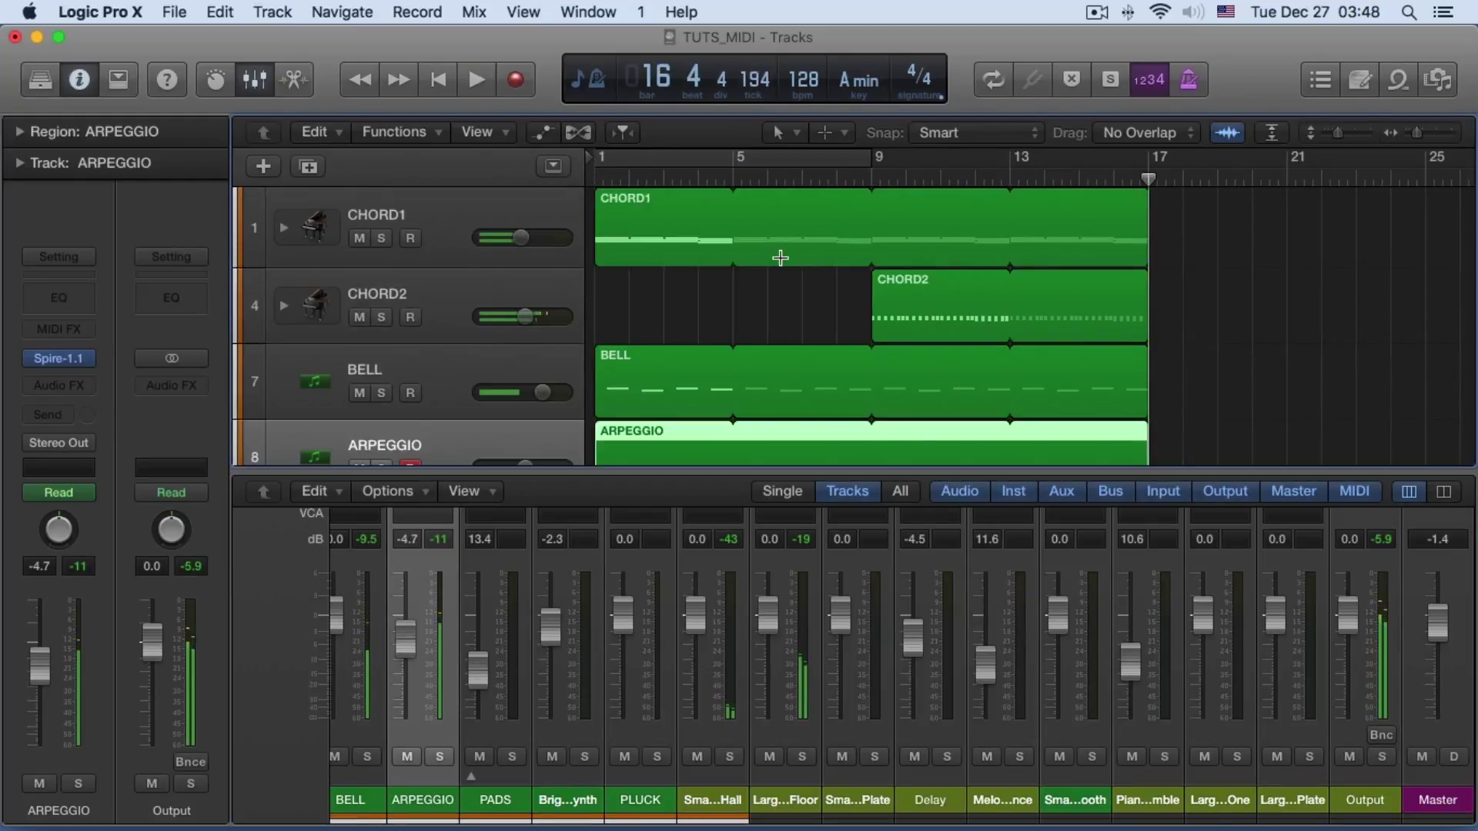
# Select the CHORD2 track and move its region so that it starts at bar 17
pyautogui.click(528, 295)
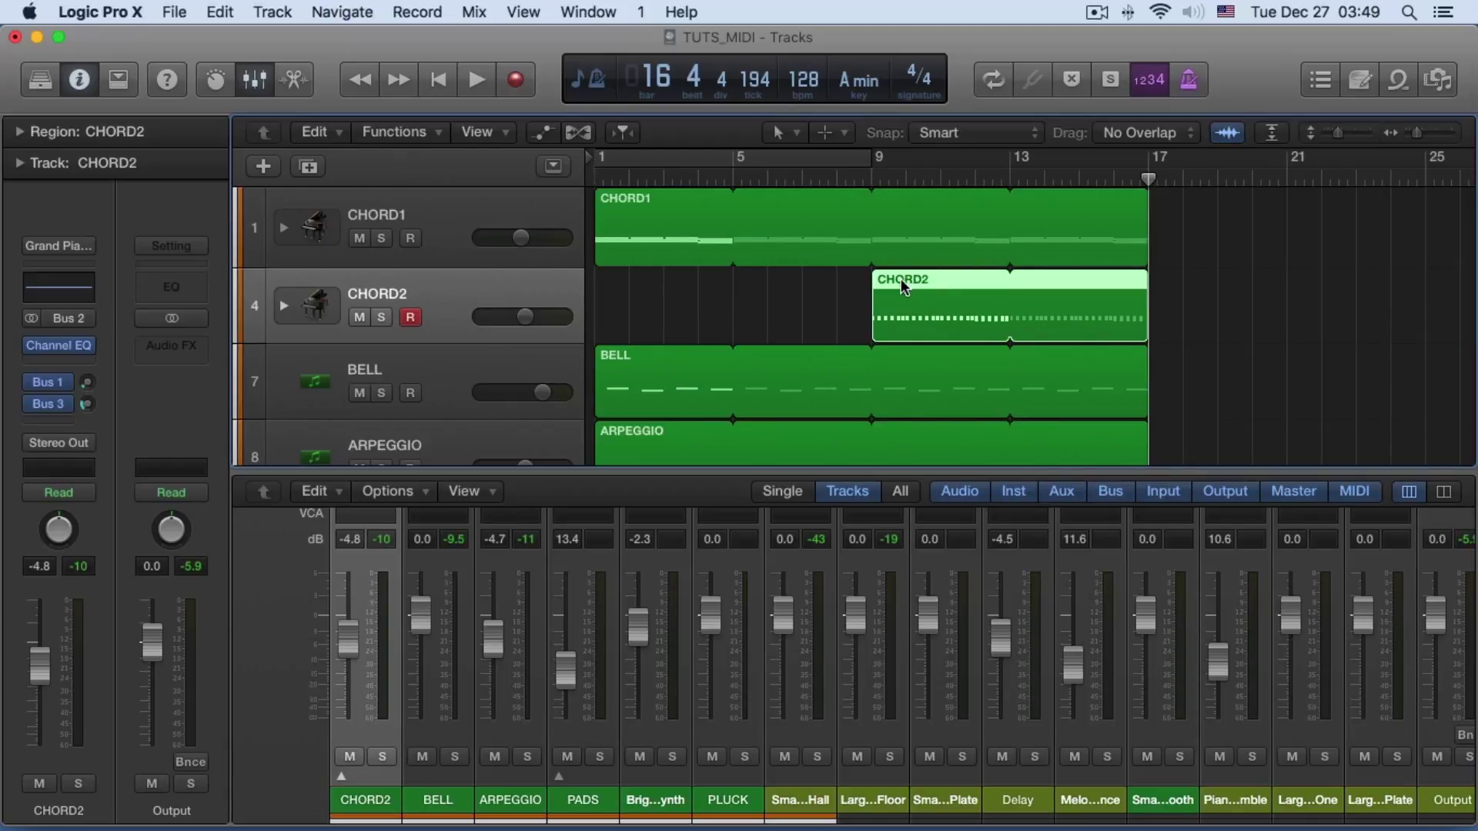
pyautogui.moveTo(901, 283); pyautogui.dragTo(1189, 286)
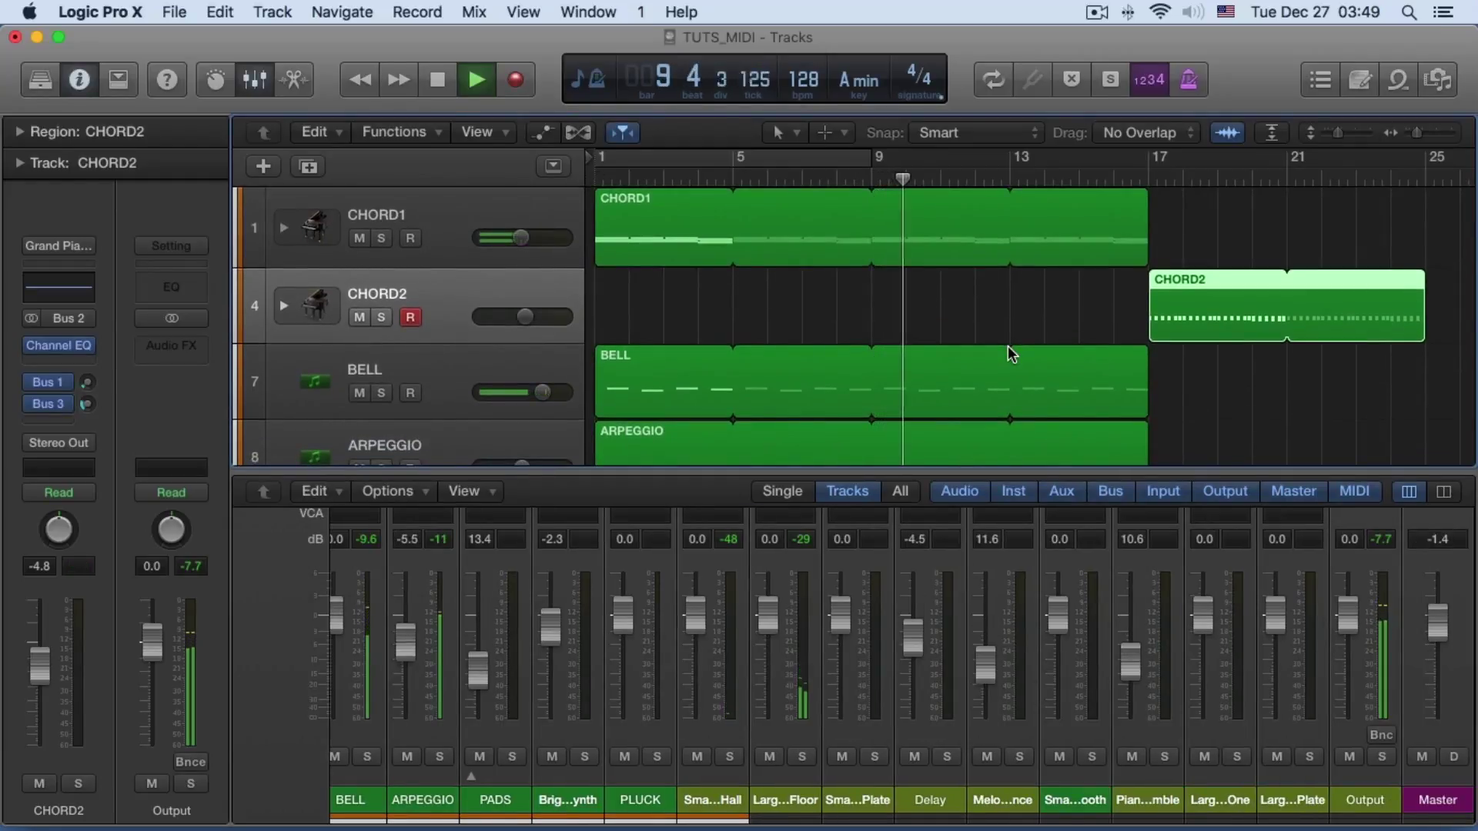
# Listen to the transition into the CHORD2 region at bar 17 while looking over the tracks, and stop playback at bar 18
pyautogui.scroll(-5, 1009, 345)
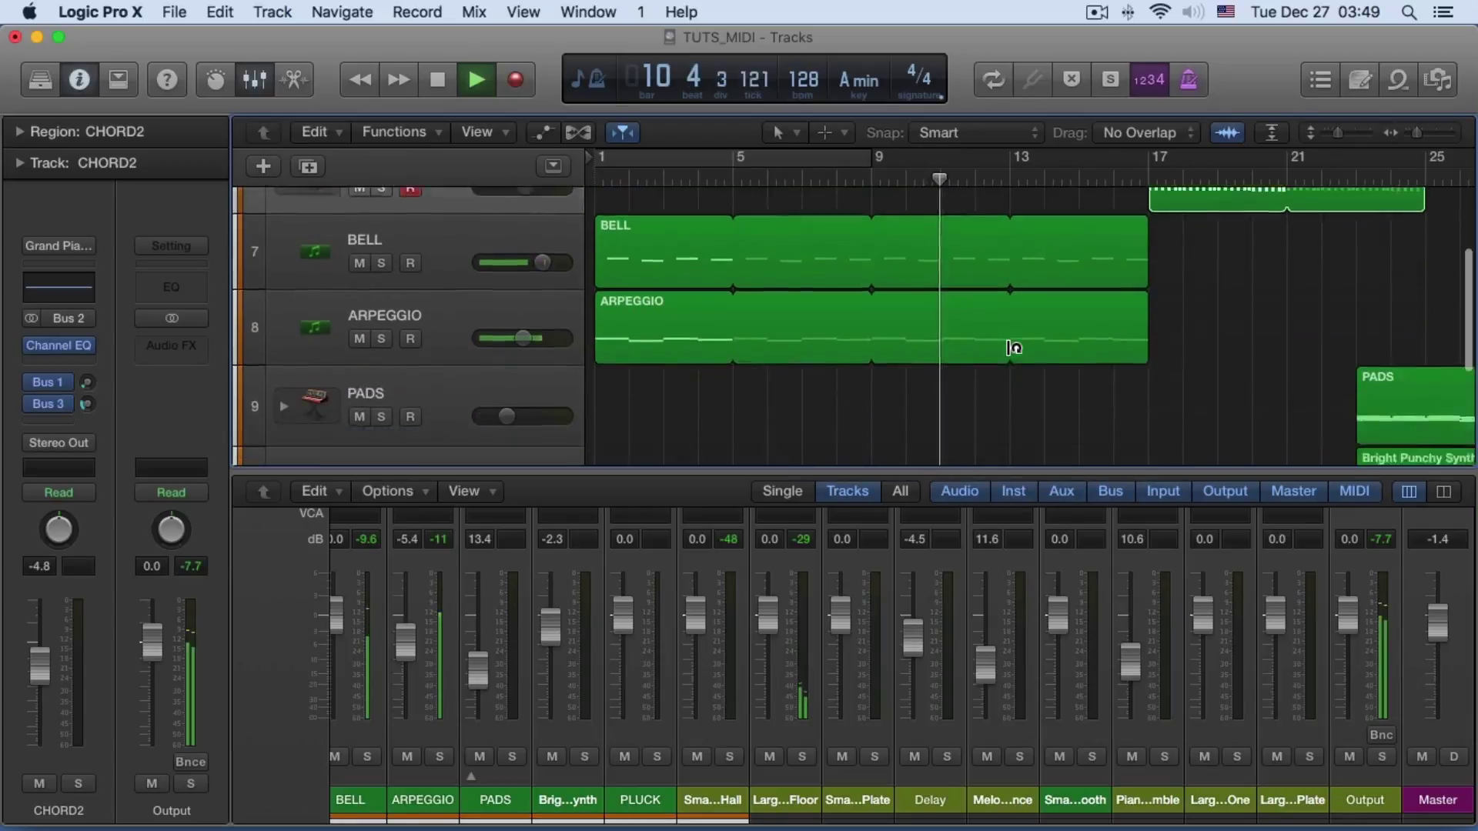
pyautogui.scroll(5, 1013, 348)
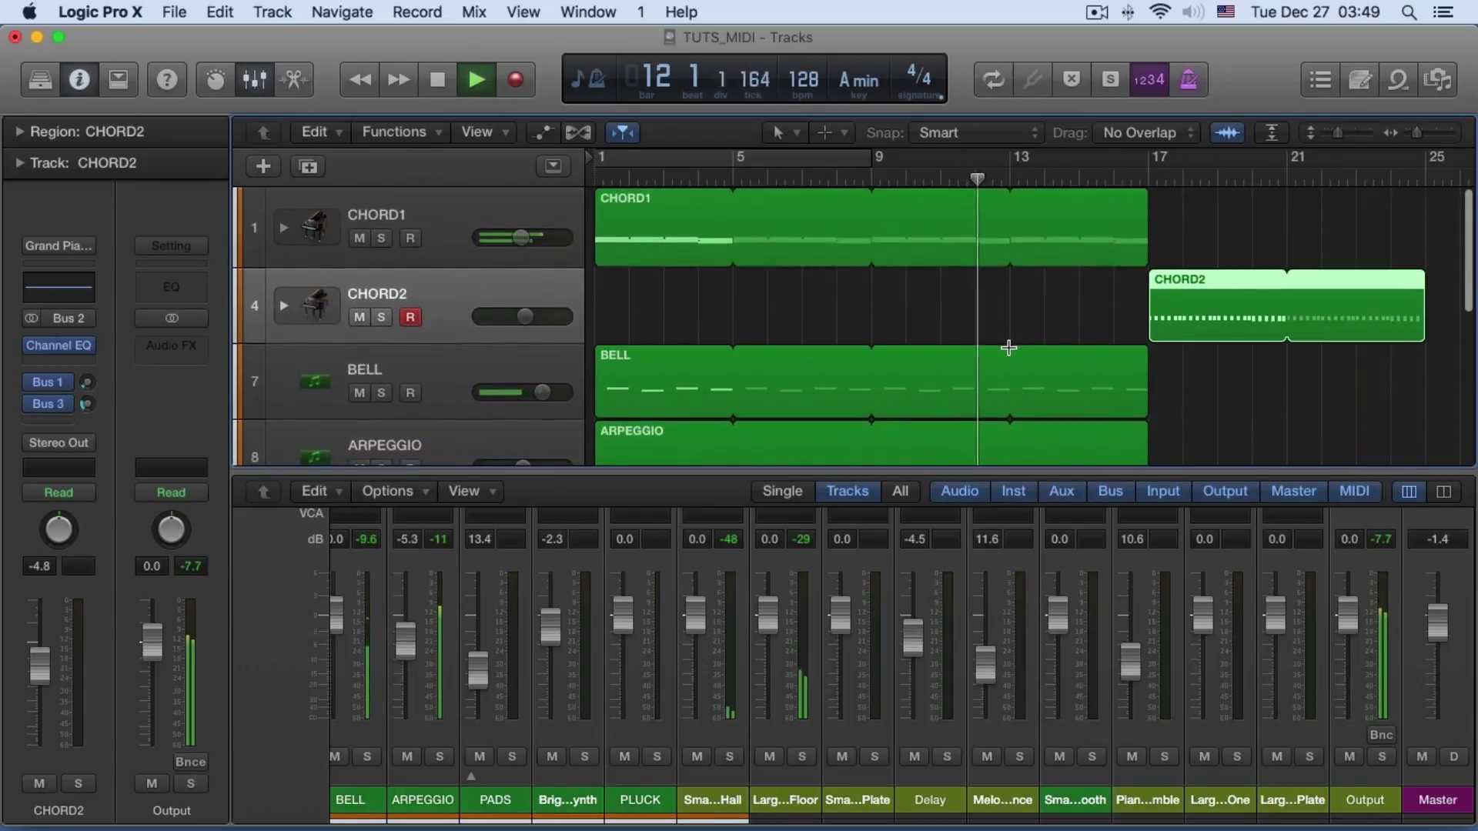
pyautogui.scroll(-5, 1013, 348)
pyautogui.scroll(5, 1013, 348)
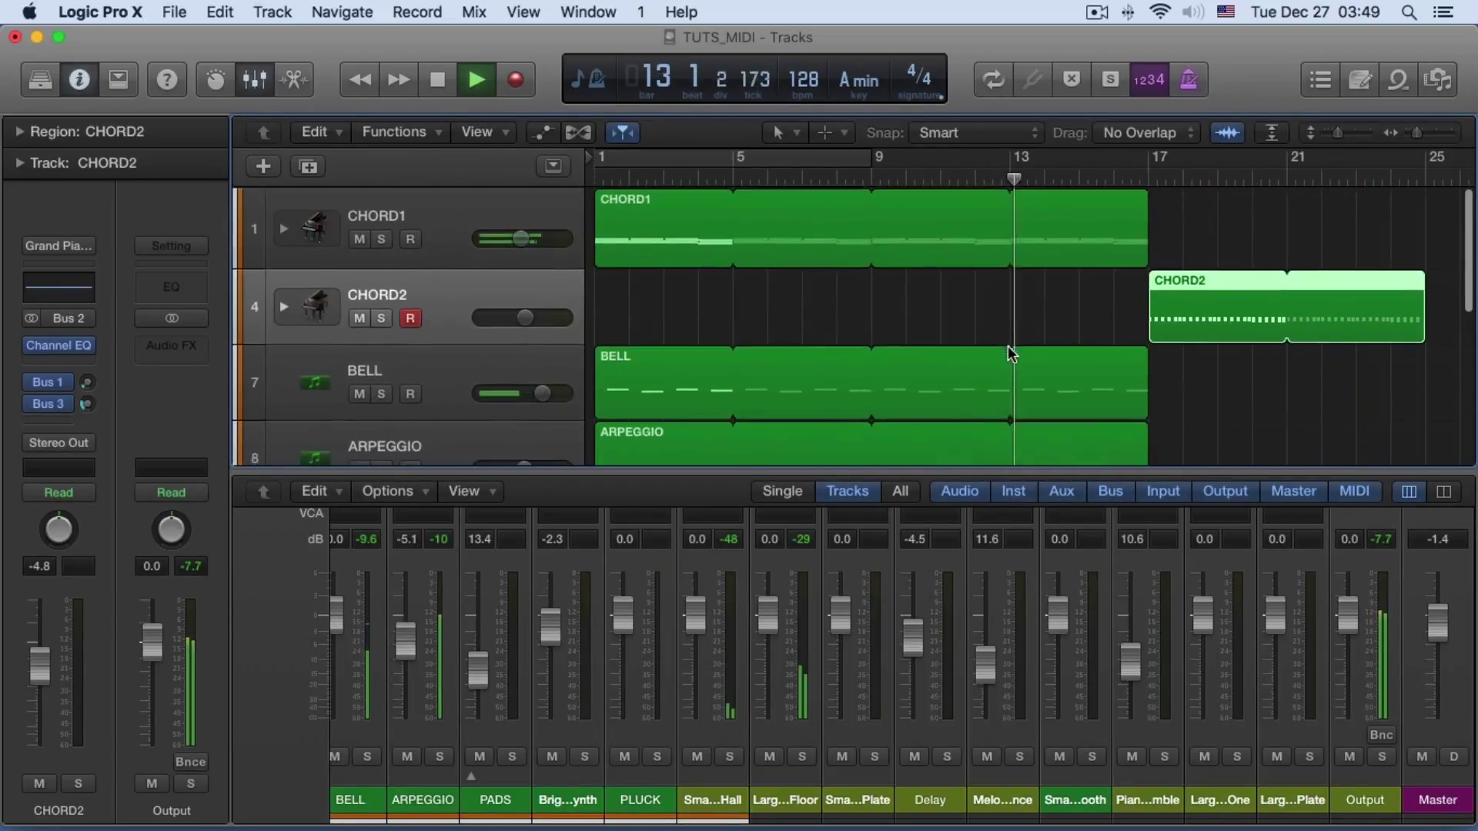
pyautogui.scroll(-5, 1008, 346)
pyautogui.hscroll(10, 1009, 346)
pyautogui.scroll(5, 1008, 346)
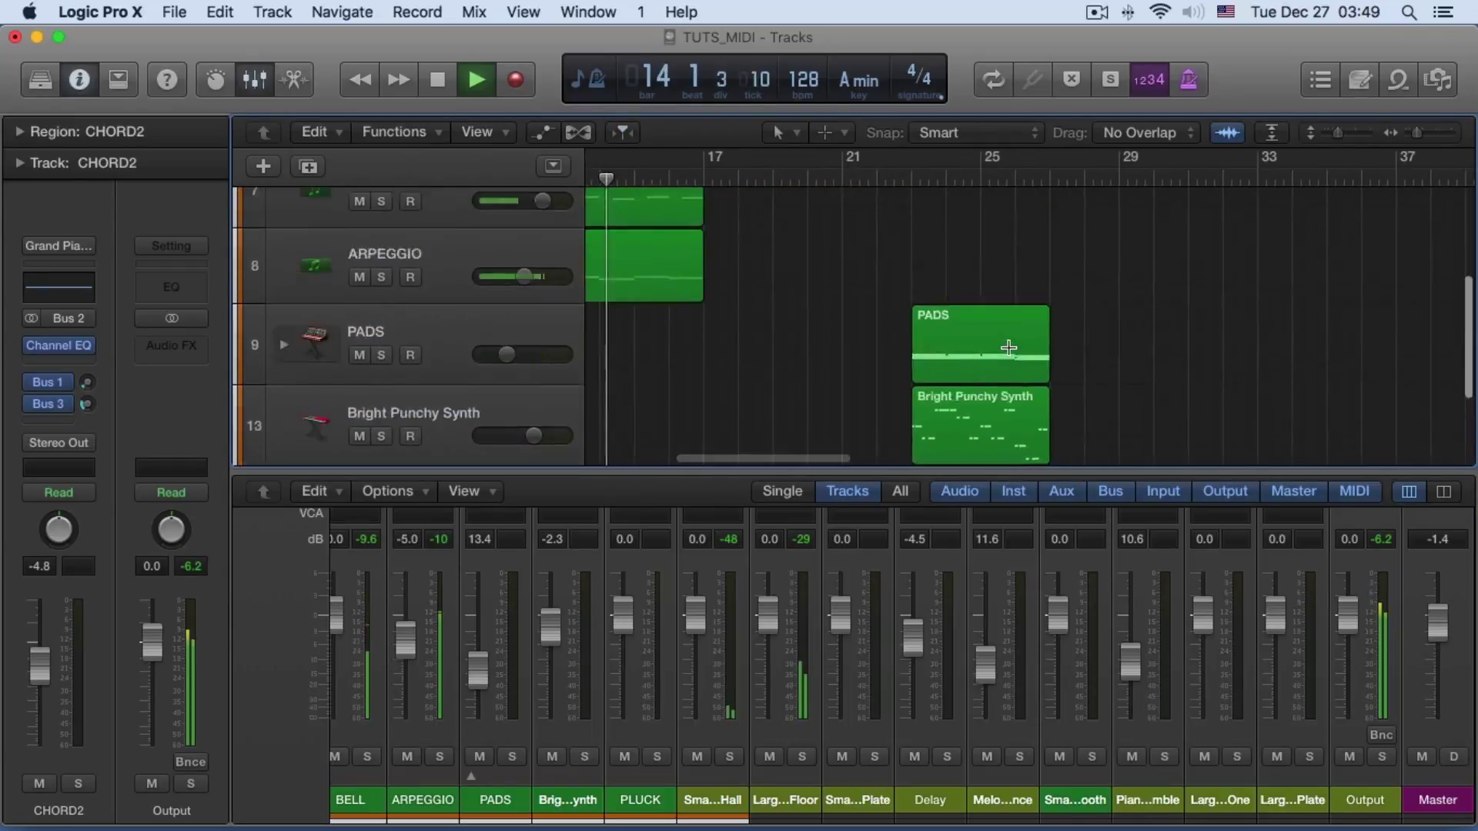
pyautogui.scroll(-3, 1008, 348)
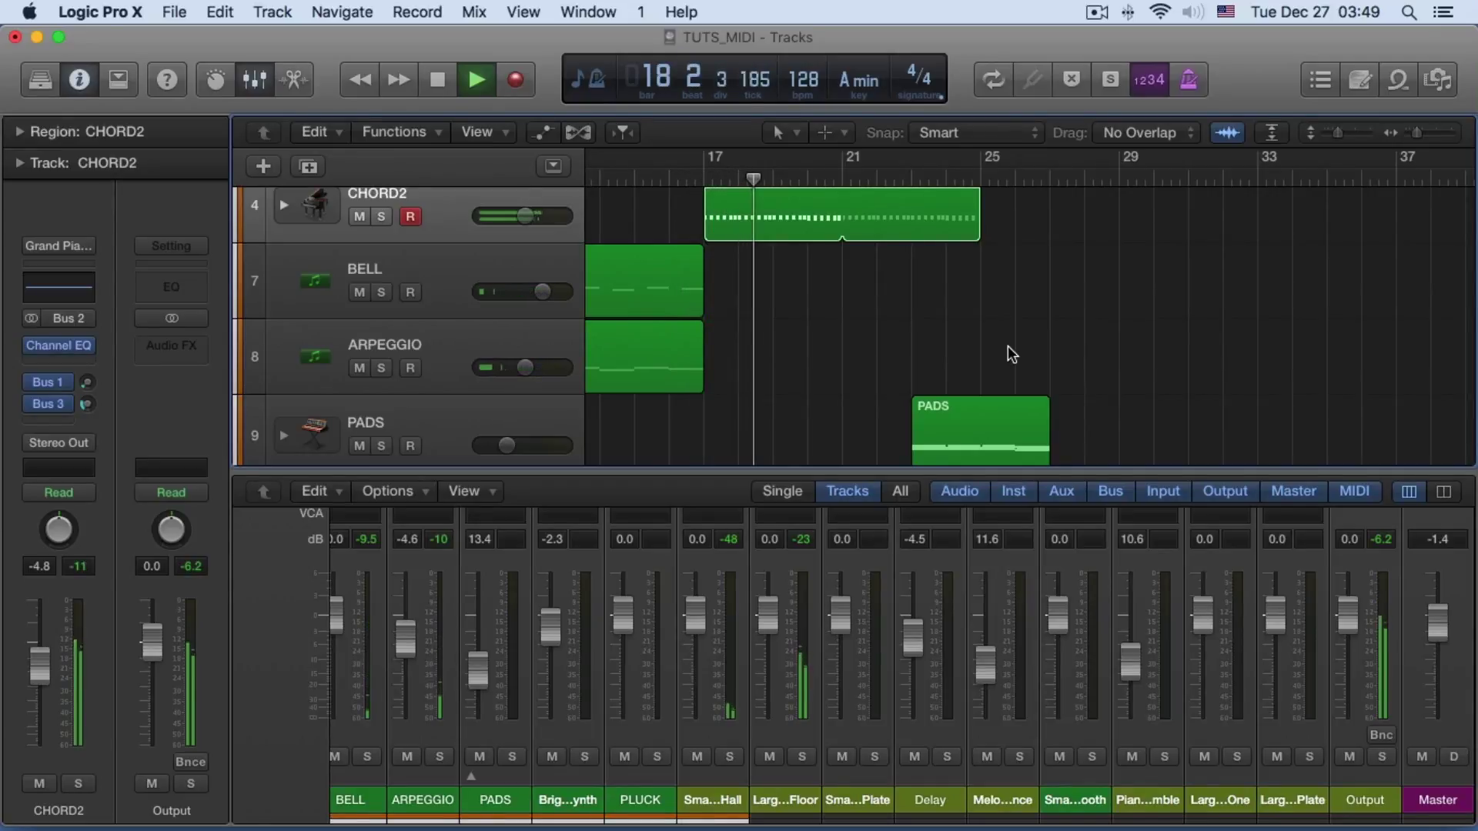
pyautogui.press('space')
# Return the playhead to bar 1 and hide the mixer so that all tracks of the arrangement fit on screen
pyautogui.scroll(3, 822, 330)
pyautogui.hscroll(-3, 822, 330)
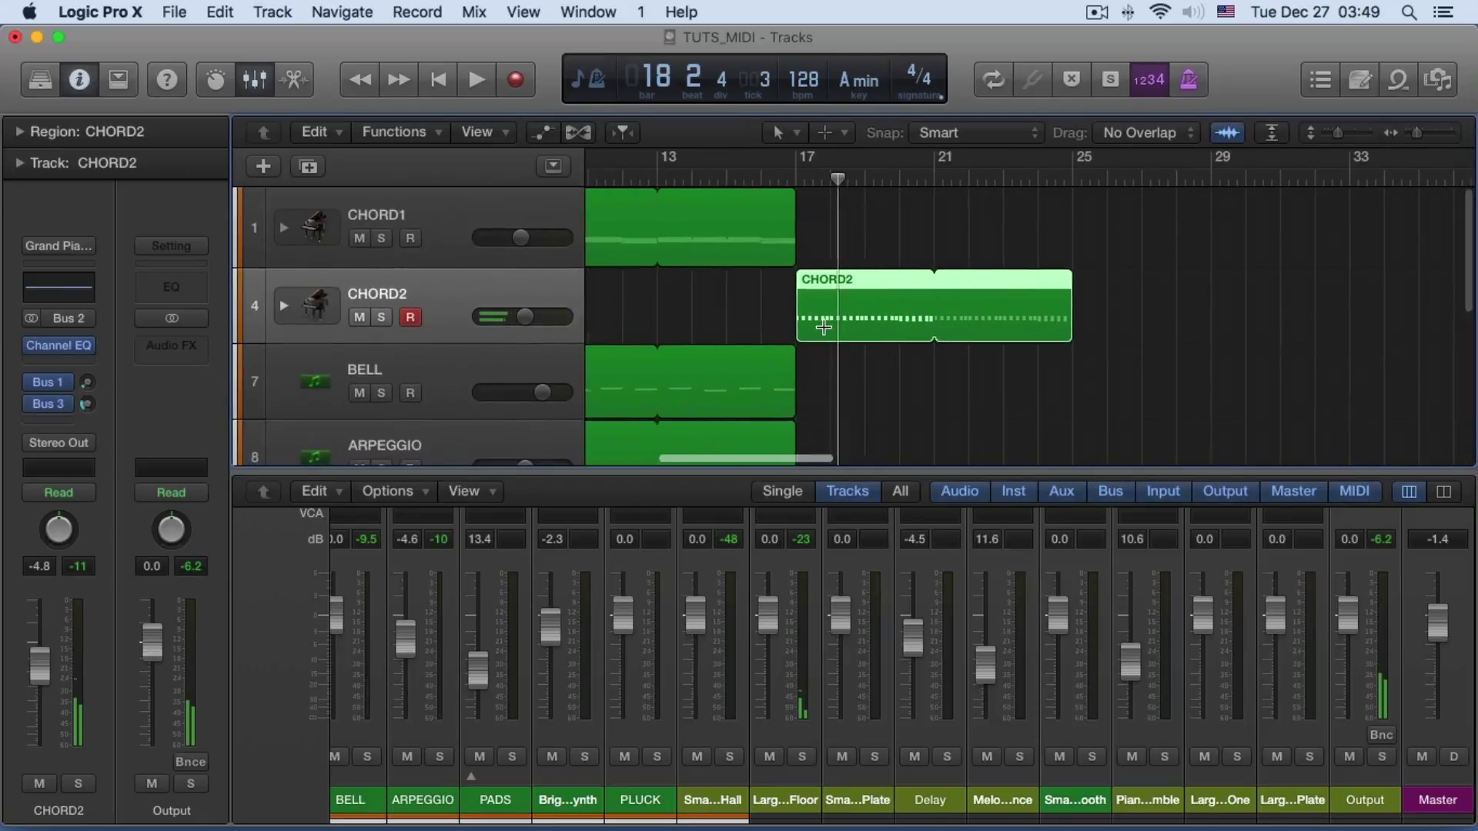
pyautogui.hscroll(-5, 824, 327)
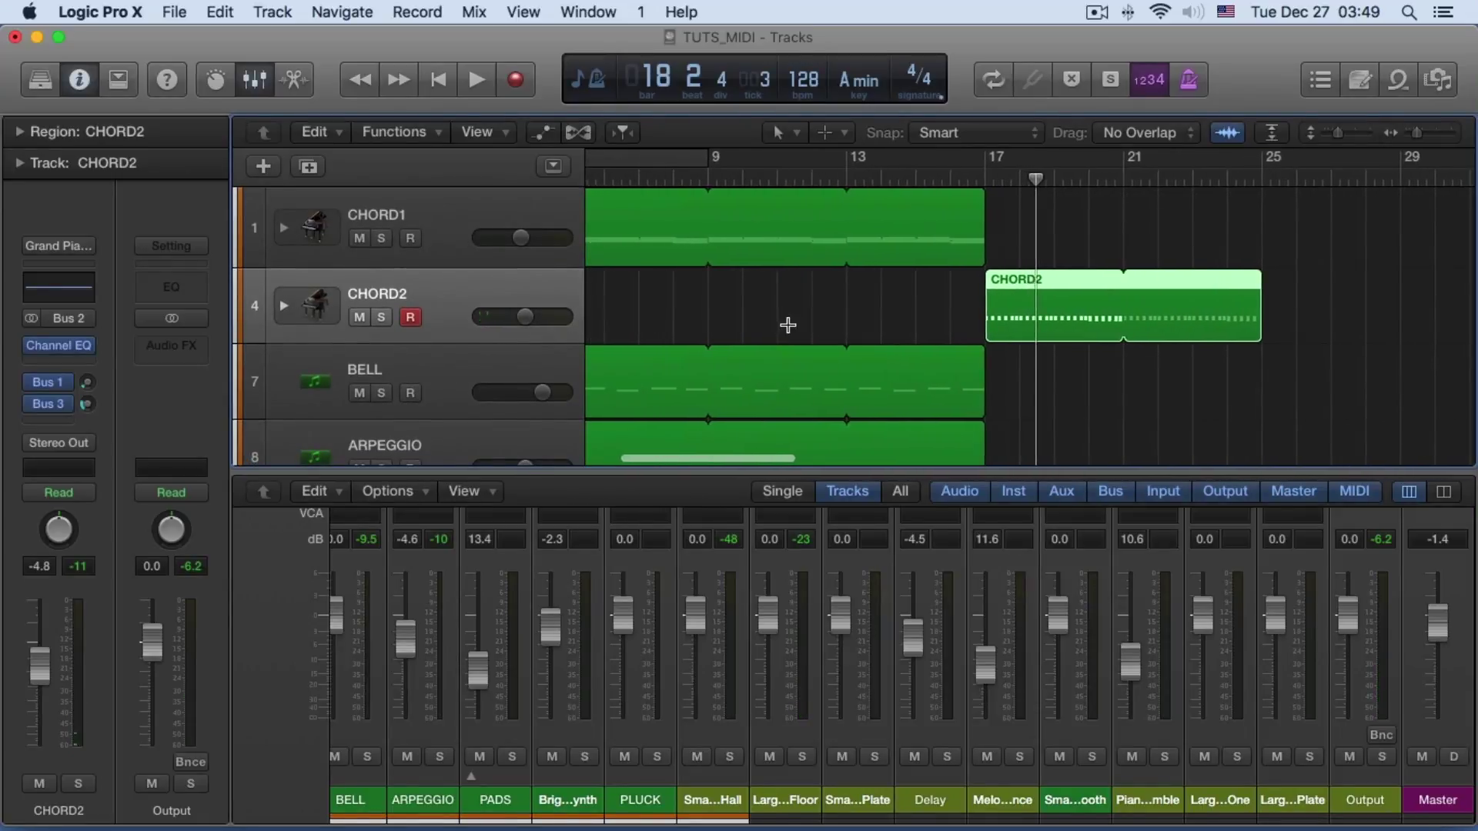
pyautogui.hscroll(-2, 787, 325)
pyautogui.scroll(-2, 511, 278)
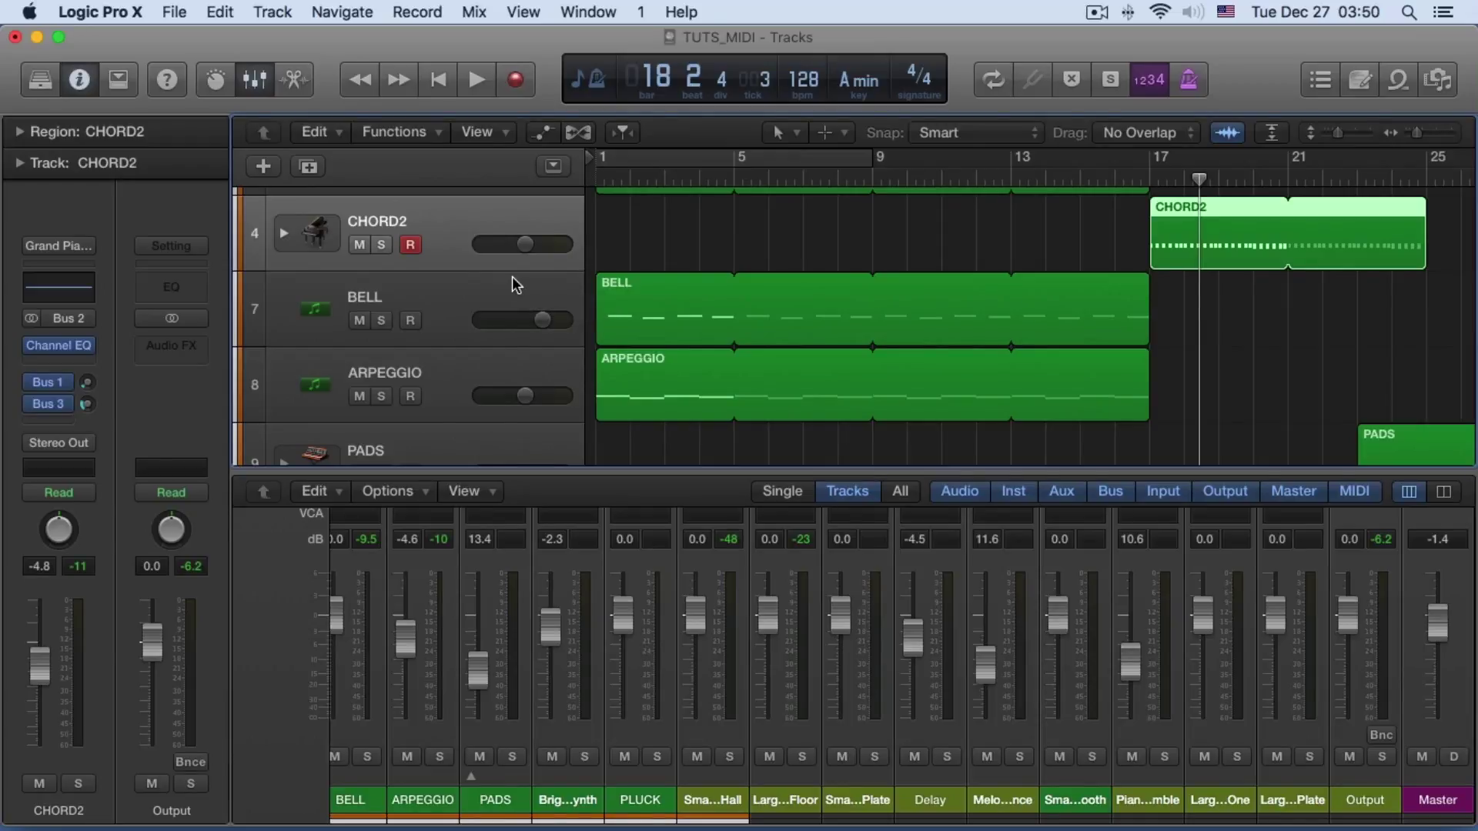
pyautogui.press('super+Left')
pyautogui.press('super+Left')
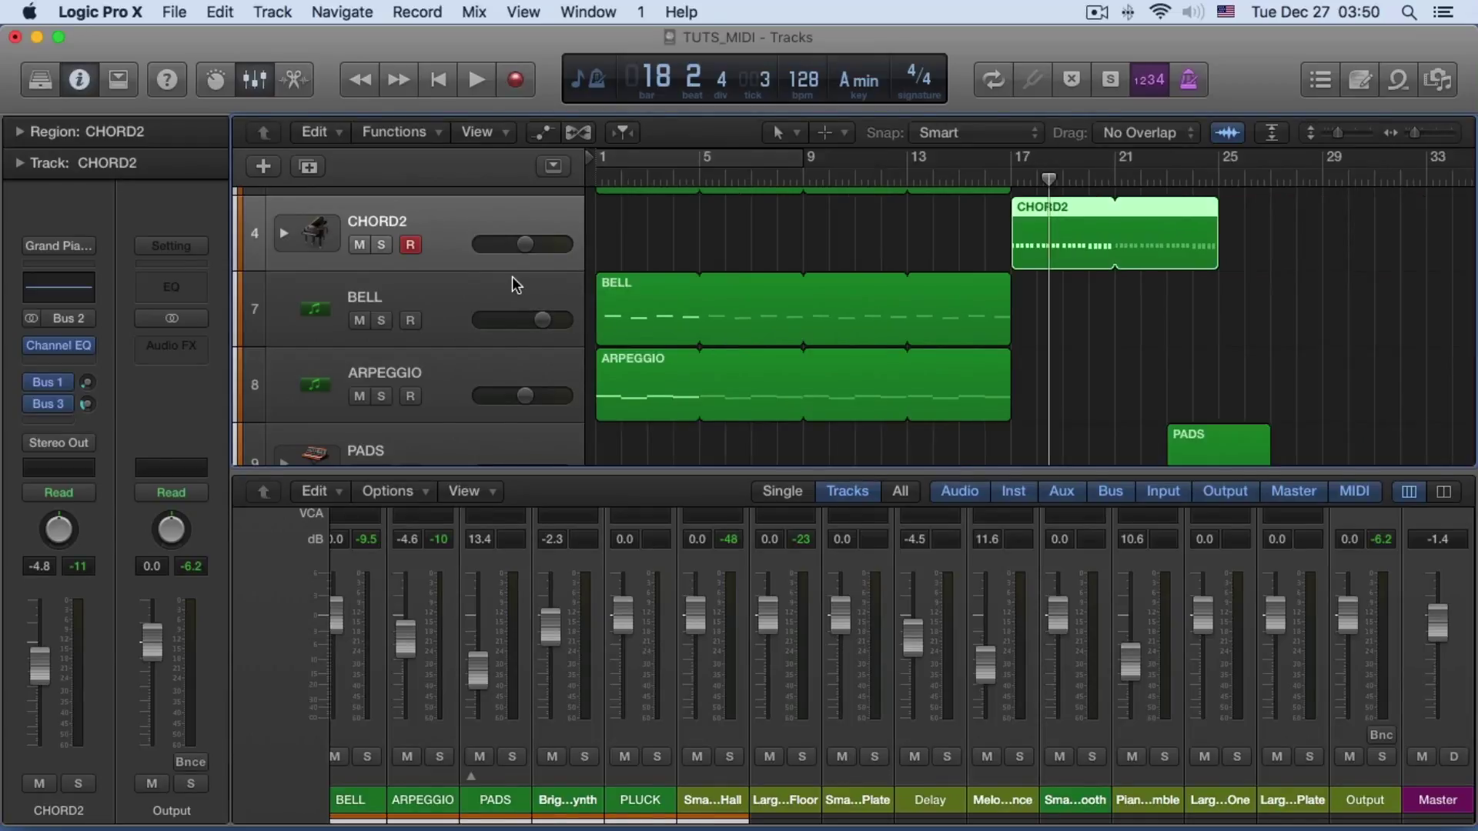
pyautogui.press('Return')
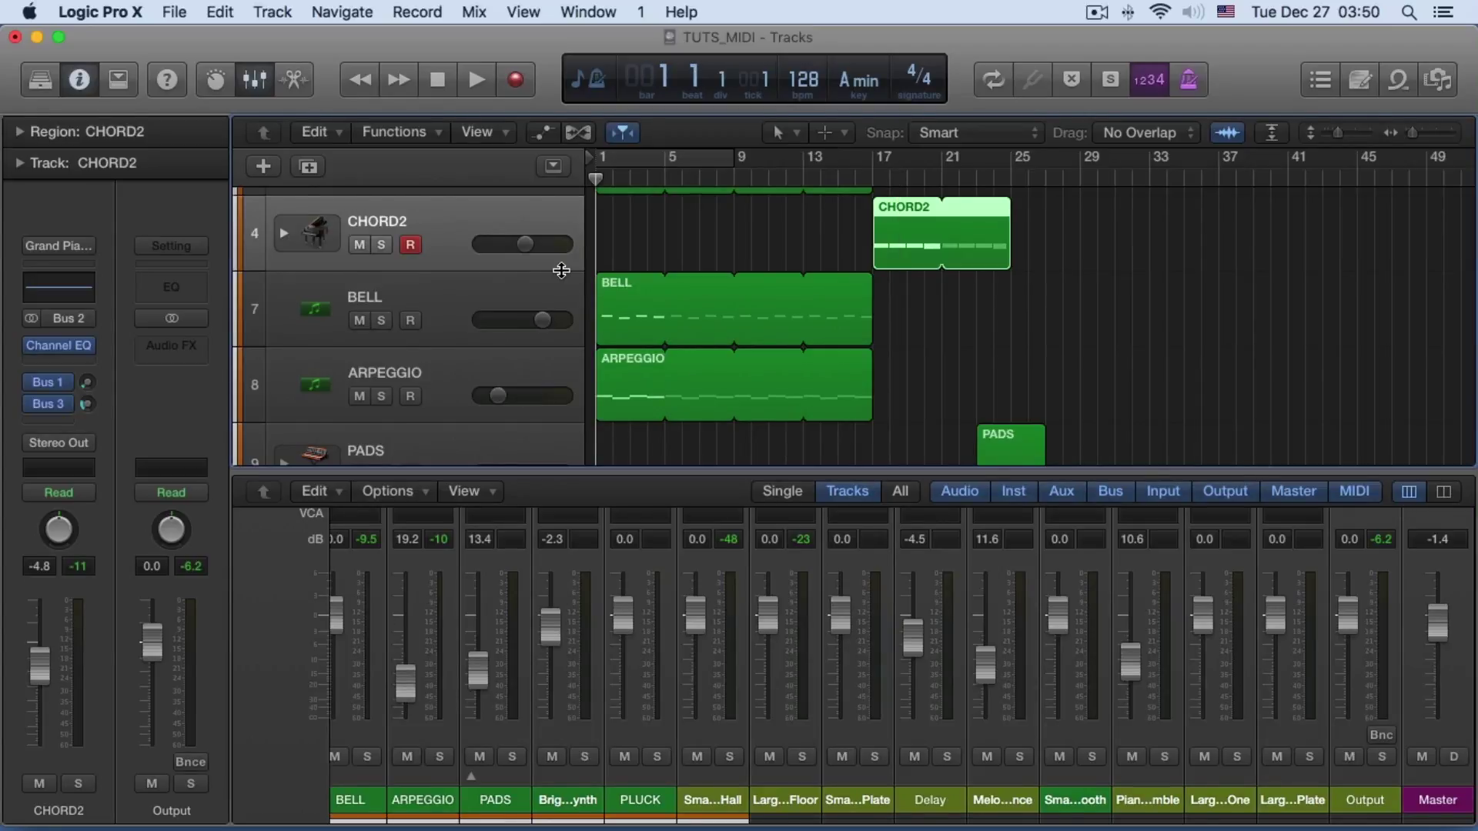
pyautogui.press('x')
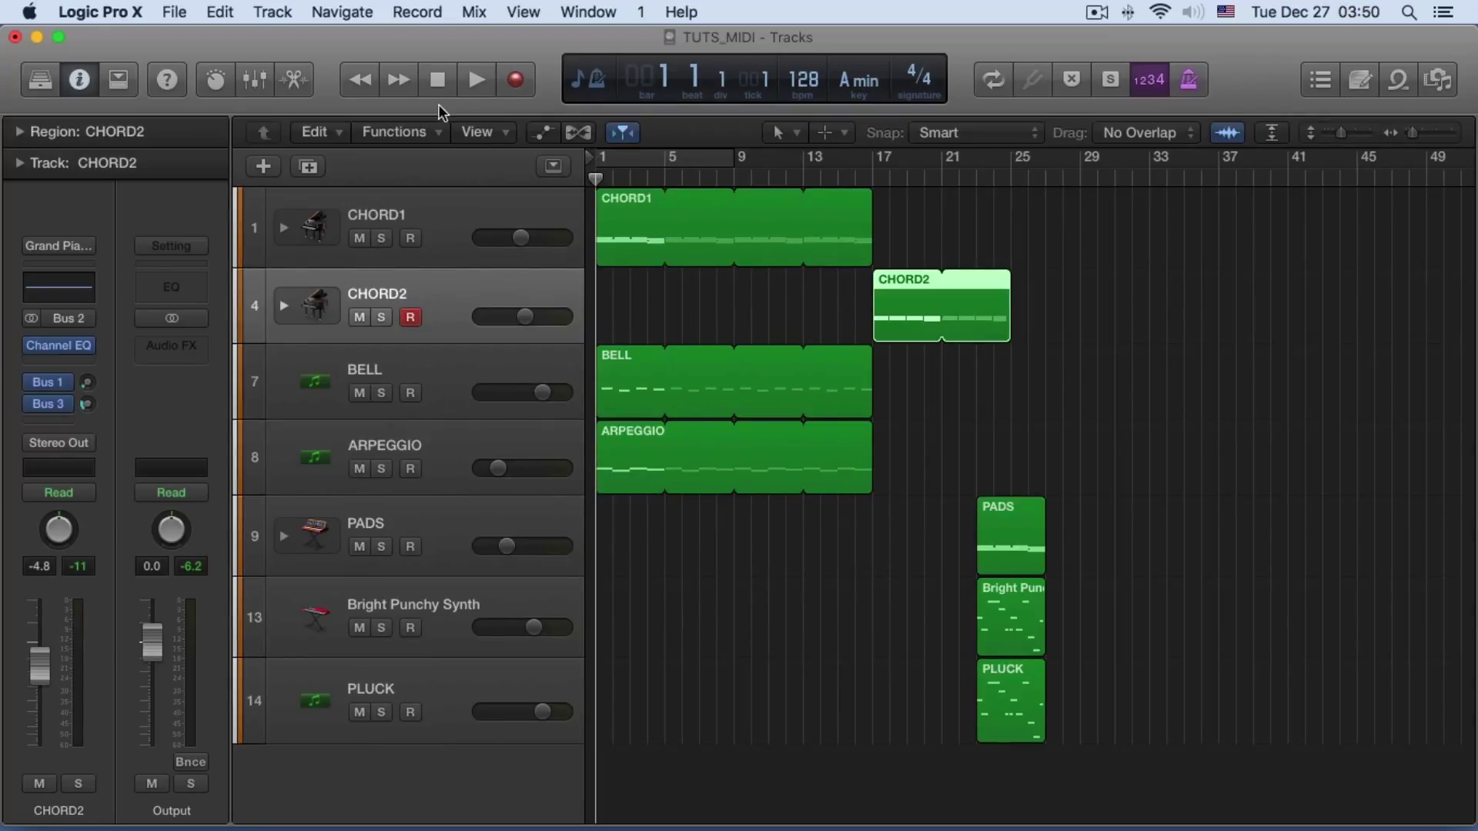
# With the track automation displayed, place the playhead at bar 9 and select the ARPEGGIO track
pyautogui.click(542, 132)
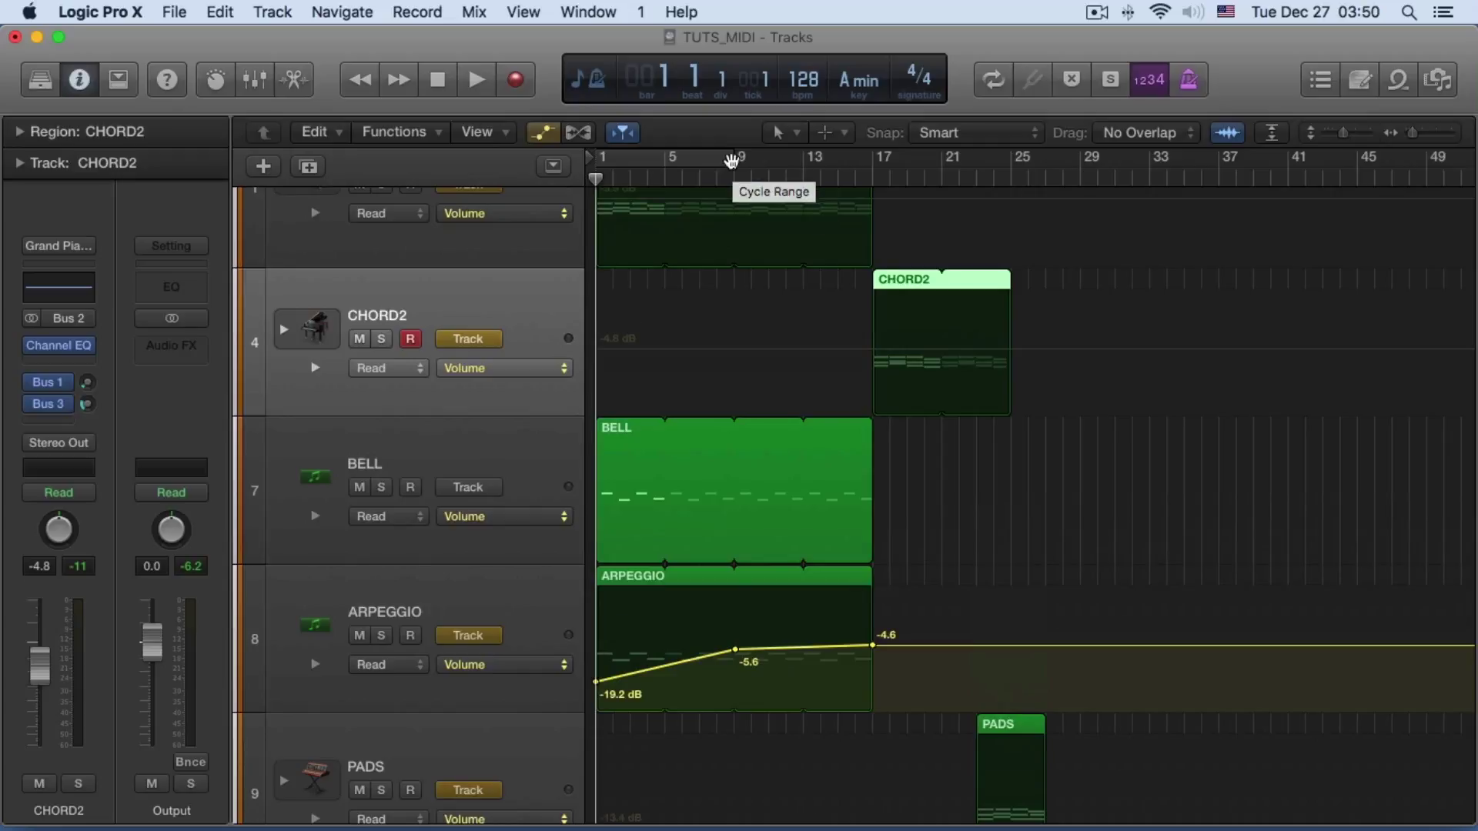
pyautogui.click(732, 176)
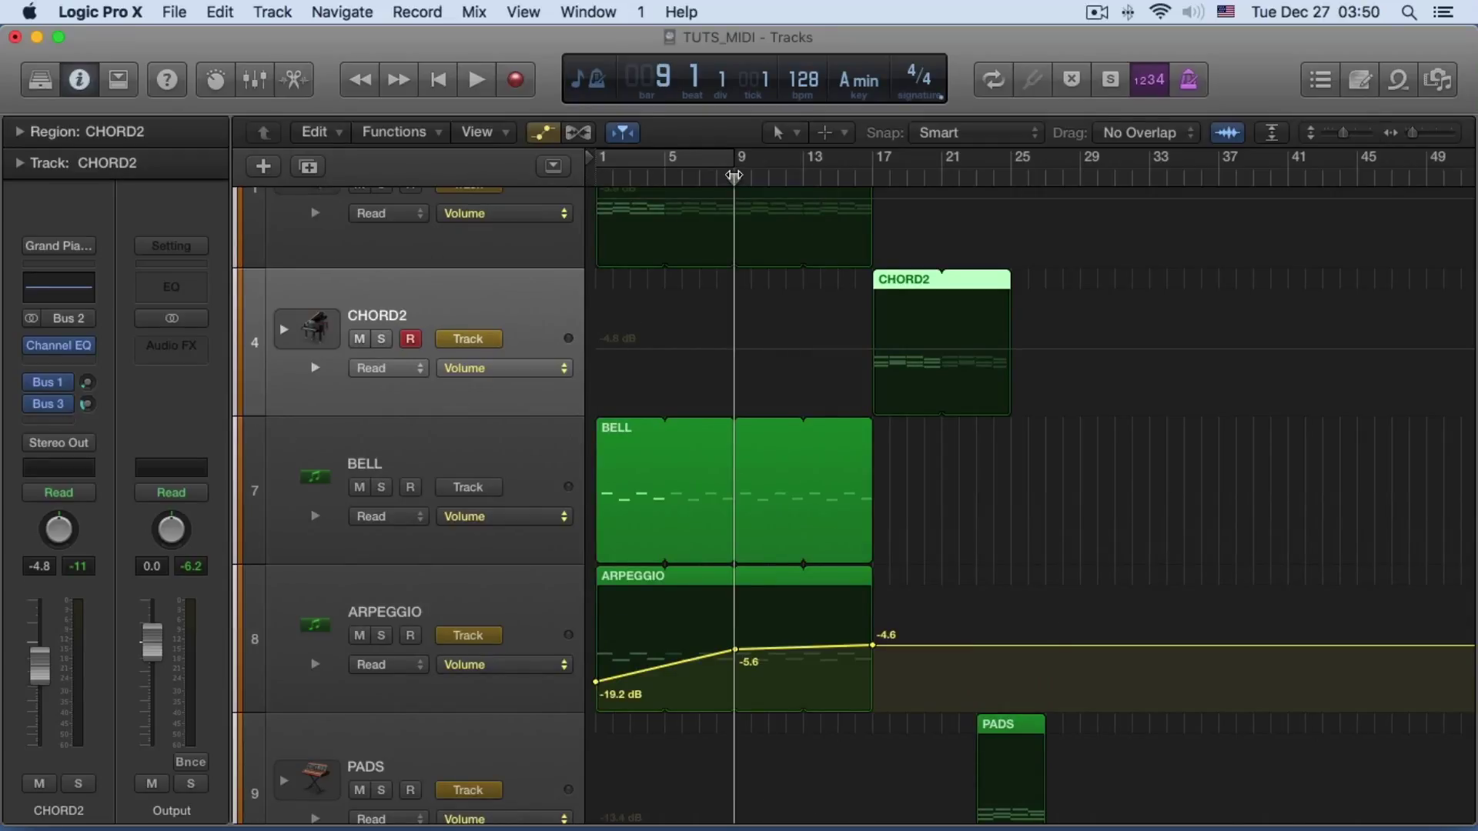
pyautogui.scroll(-3, 735, 180)
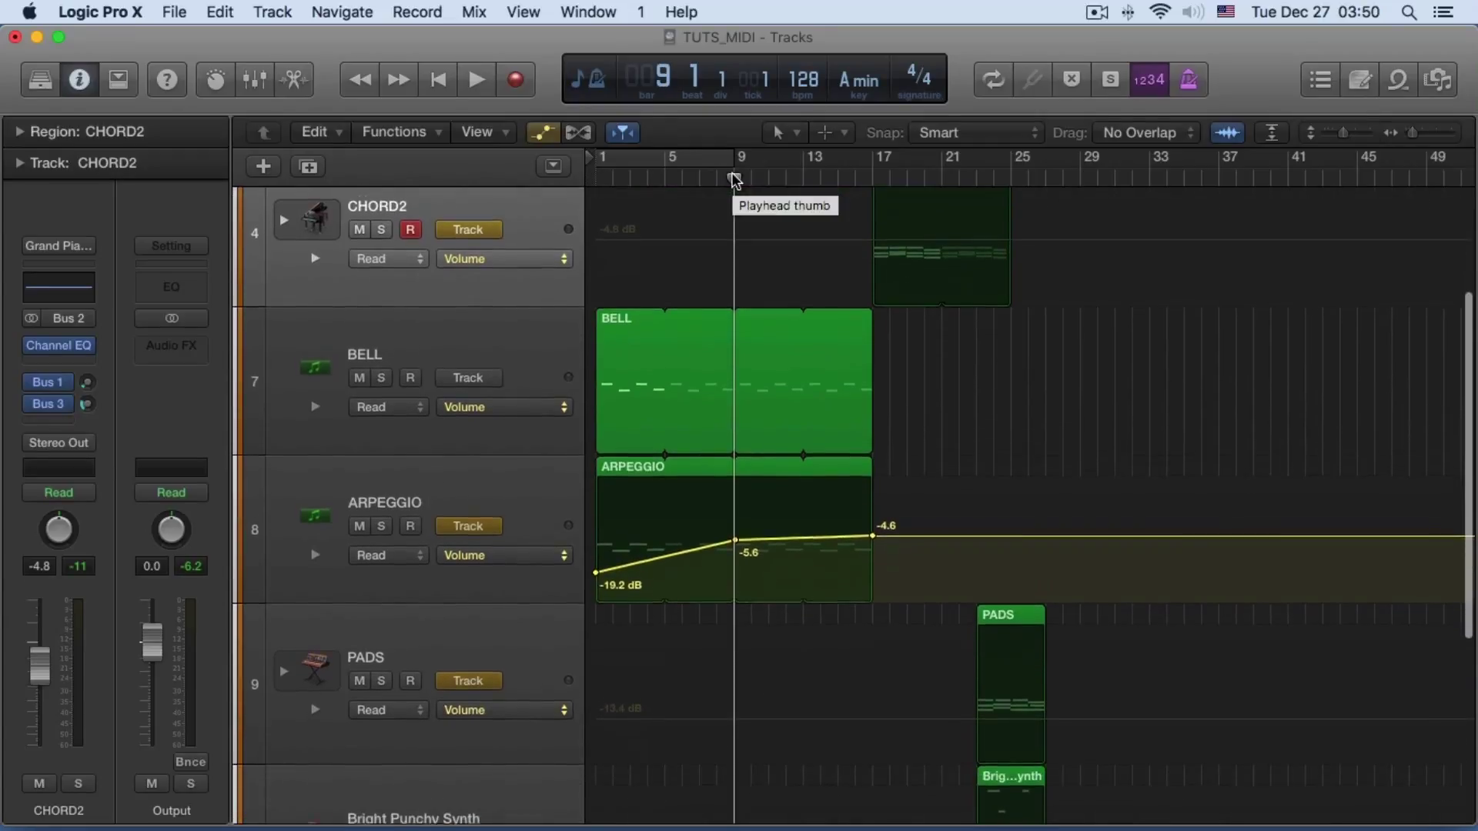
pyautogui.scroll(-2, 735, 180)
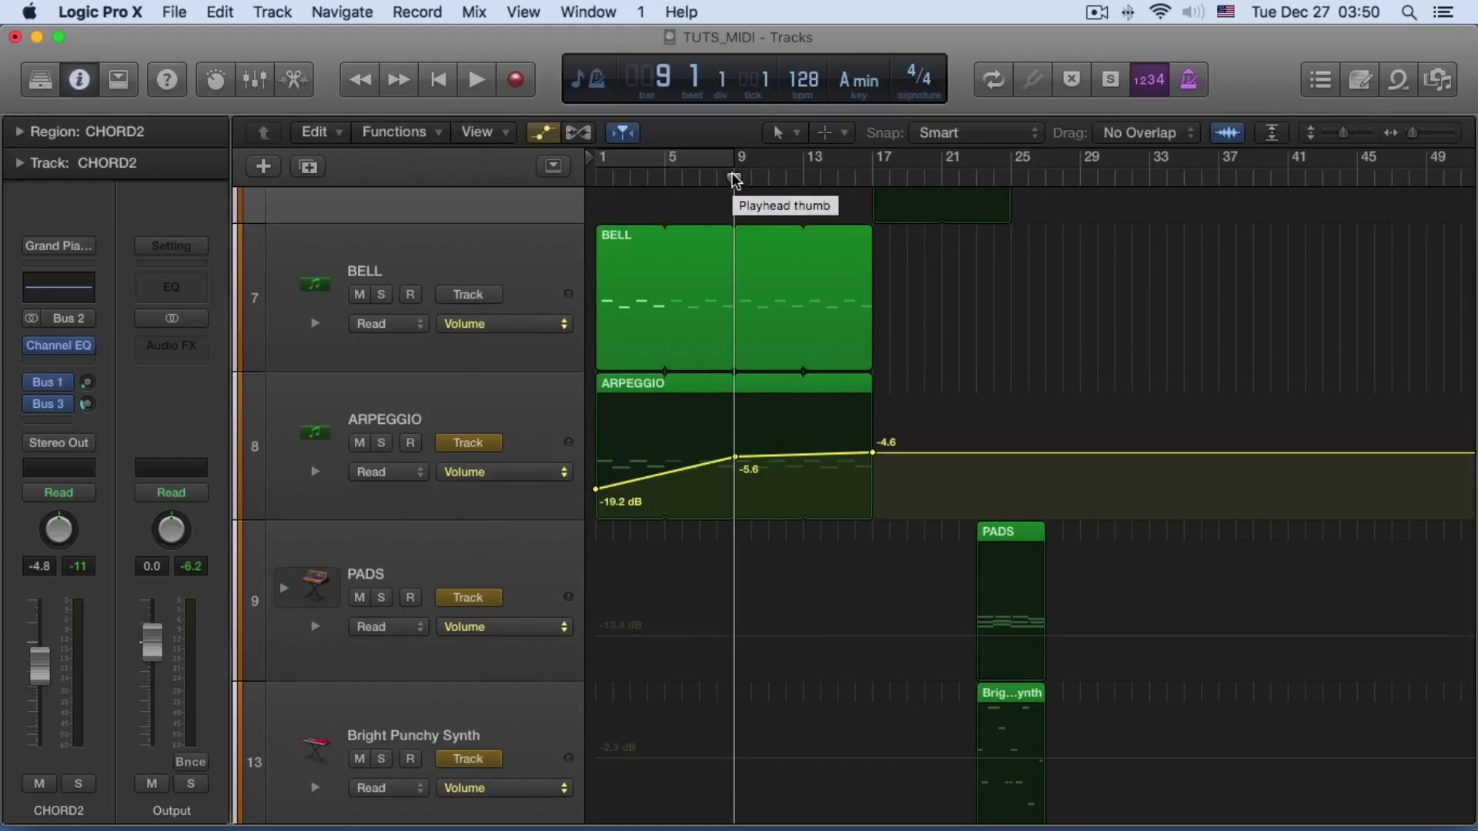
pyautogui.scroll(-2, 735, 181)
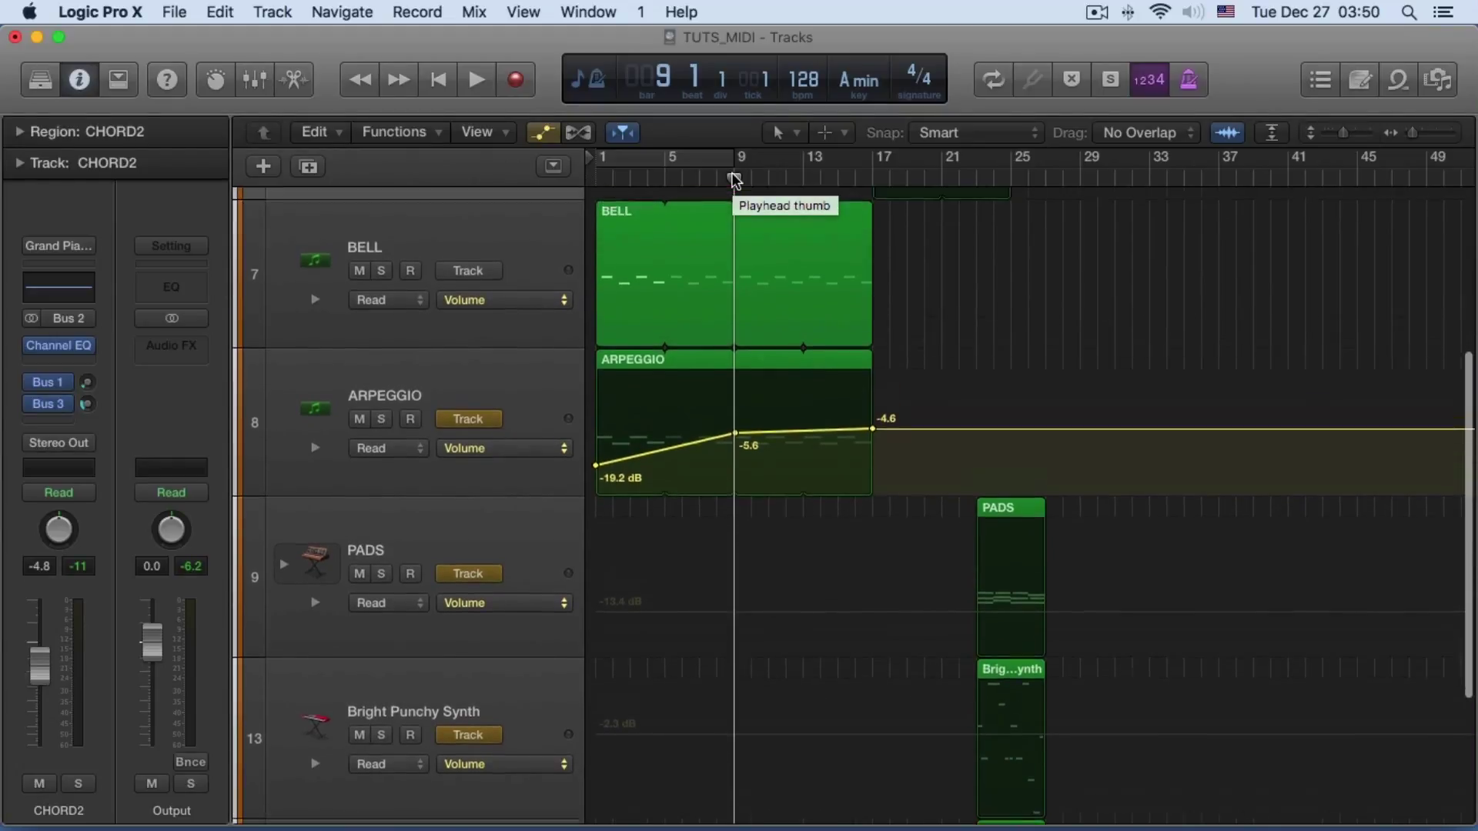
pyautogui.click(436, 383)
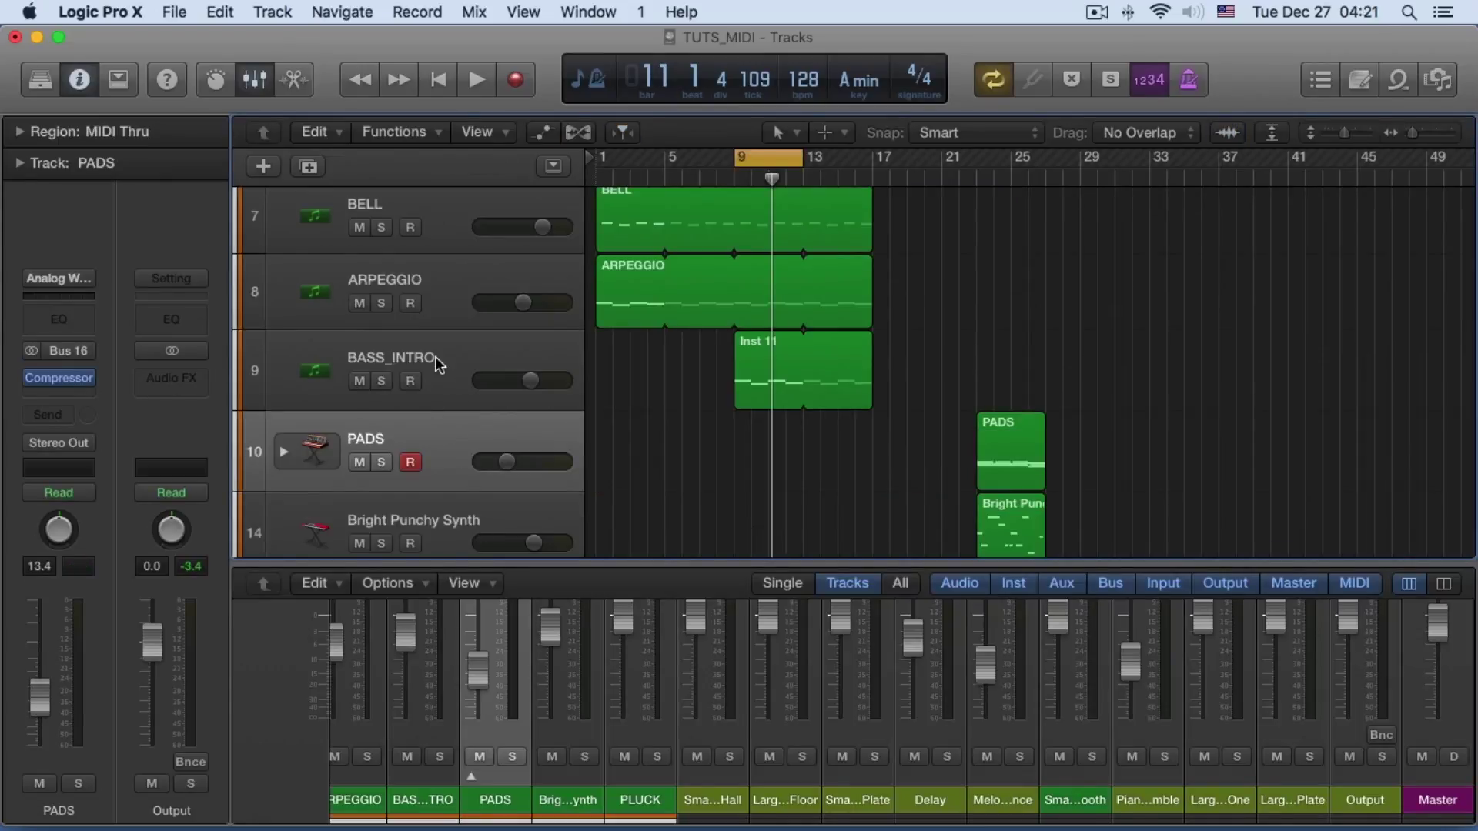
# Add a new software instrument track directly below the BASS_INTRO track
pyautogui.click(428, 359)
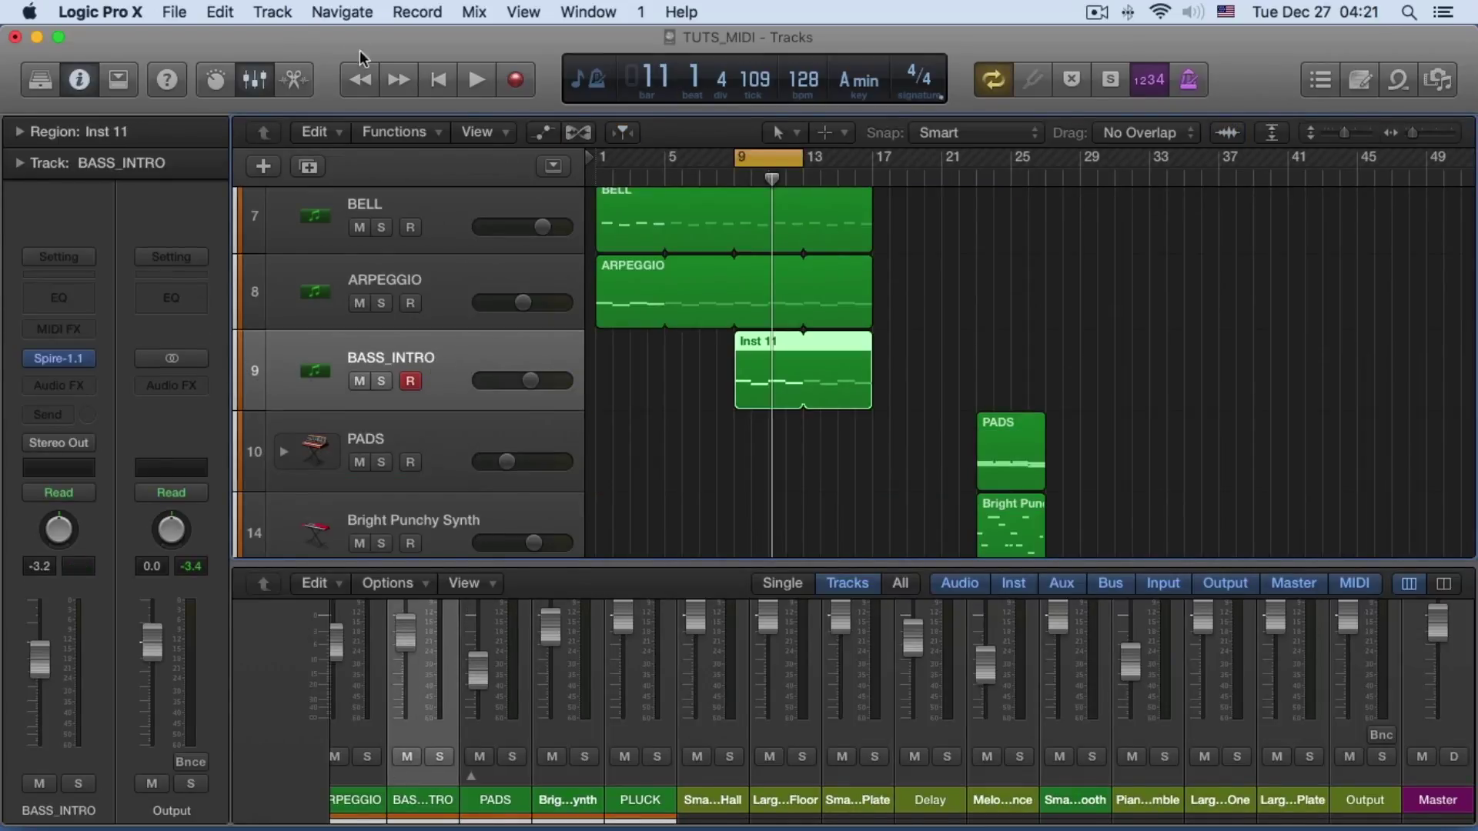
pyautogui.click(271, 11)
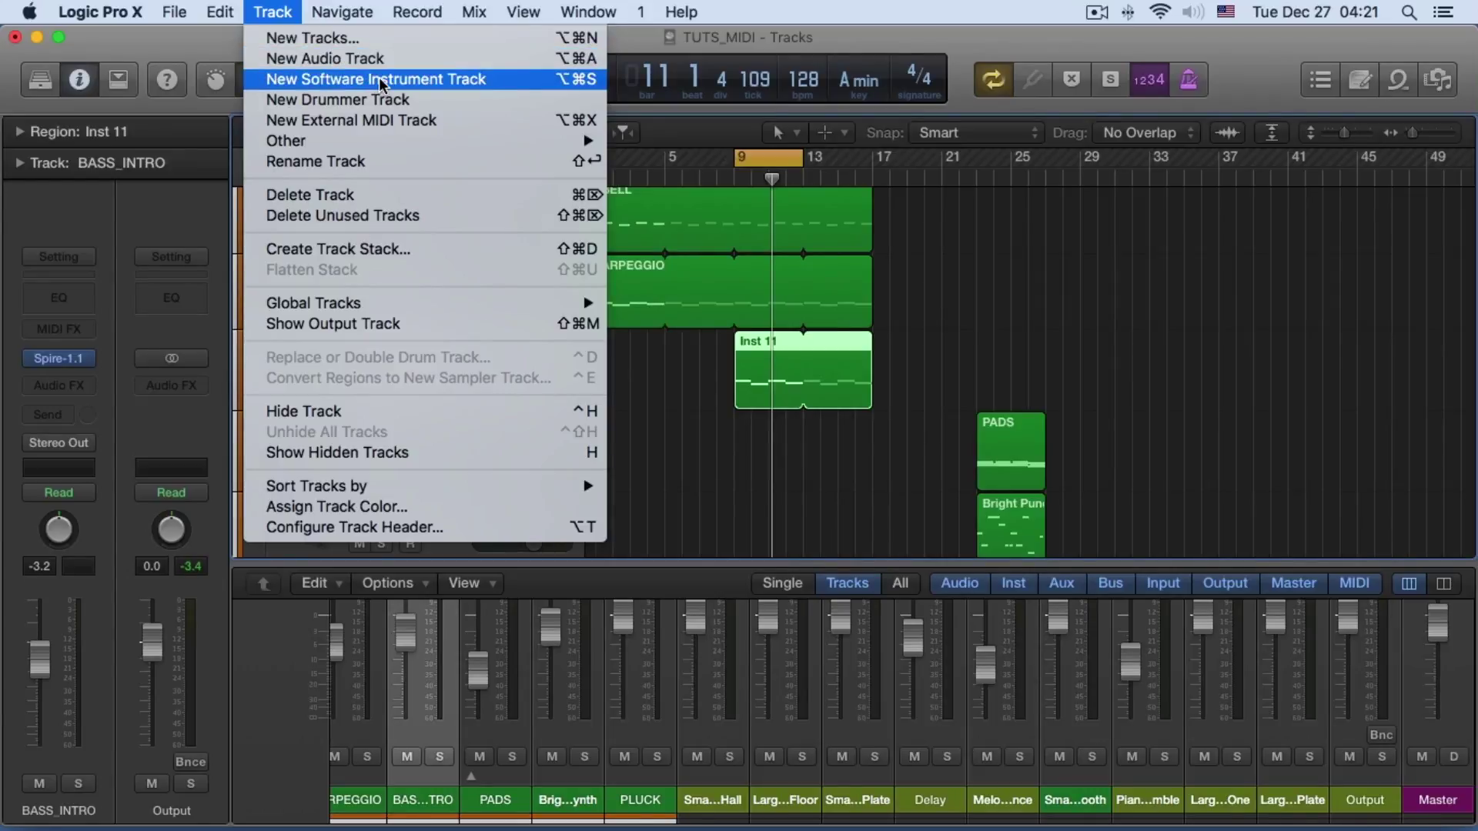
pyautogui.click(379, 84)
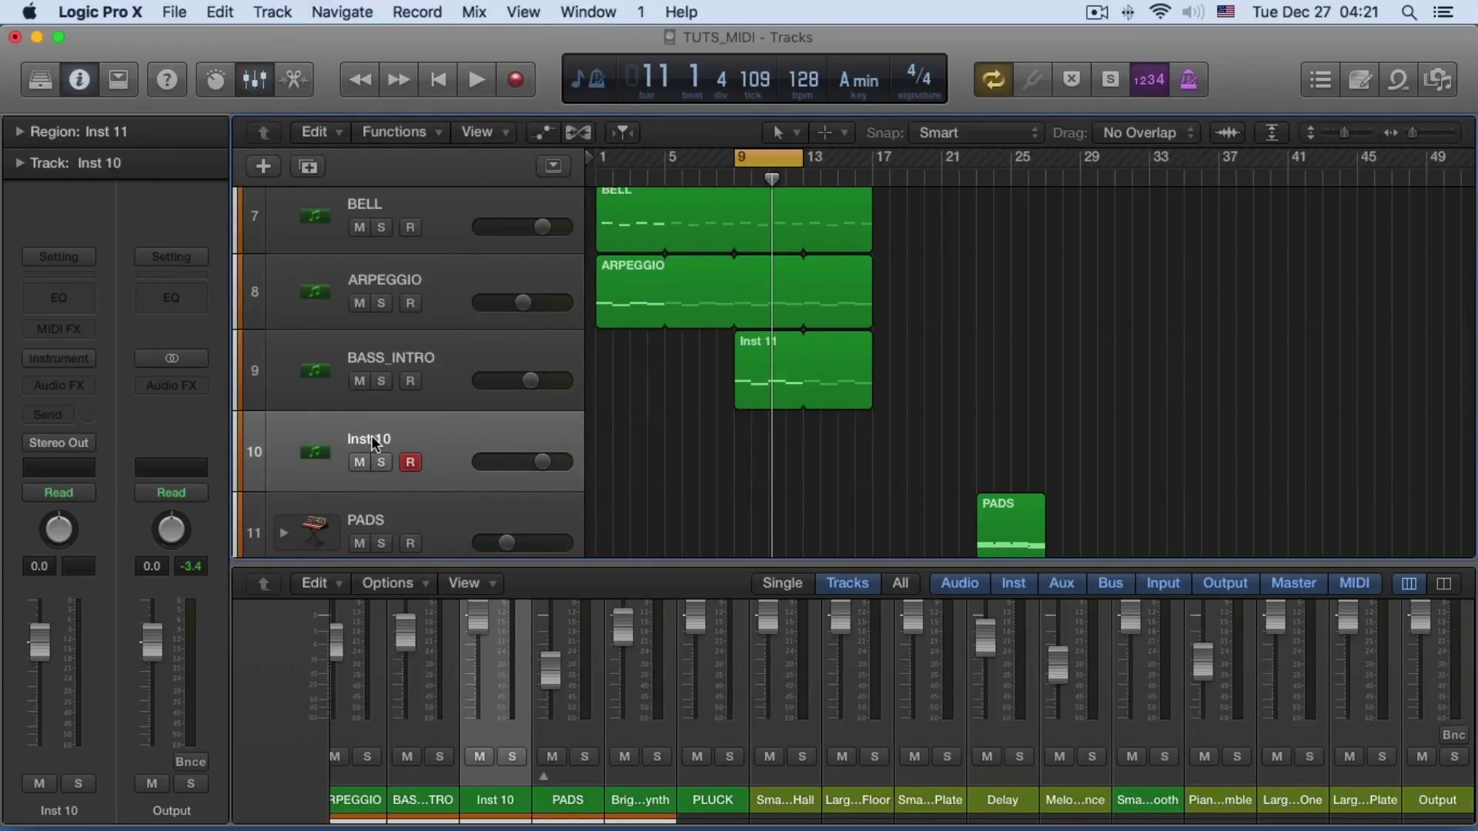
# Load the Multi-Output version of Ultrabeat (Drum Synth) on the new track and reposition its plug-in window
pyautogui.click(75, 356)
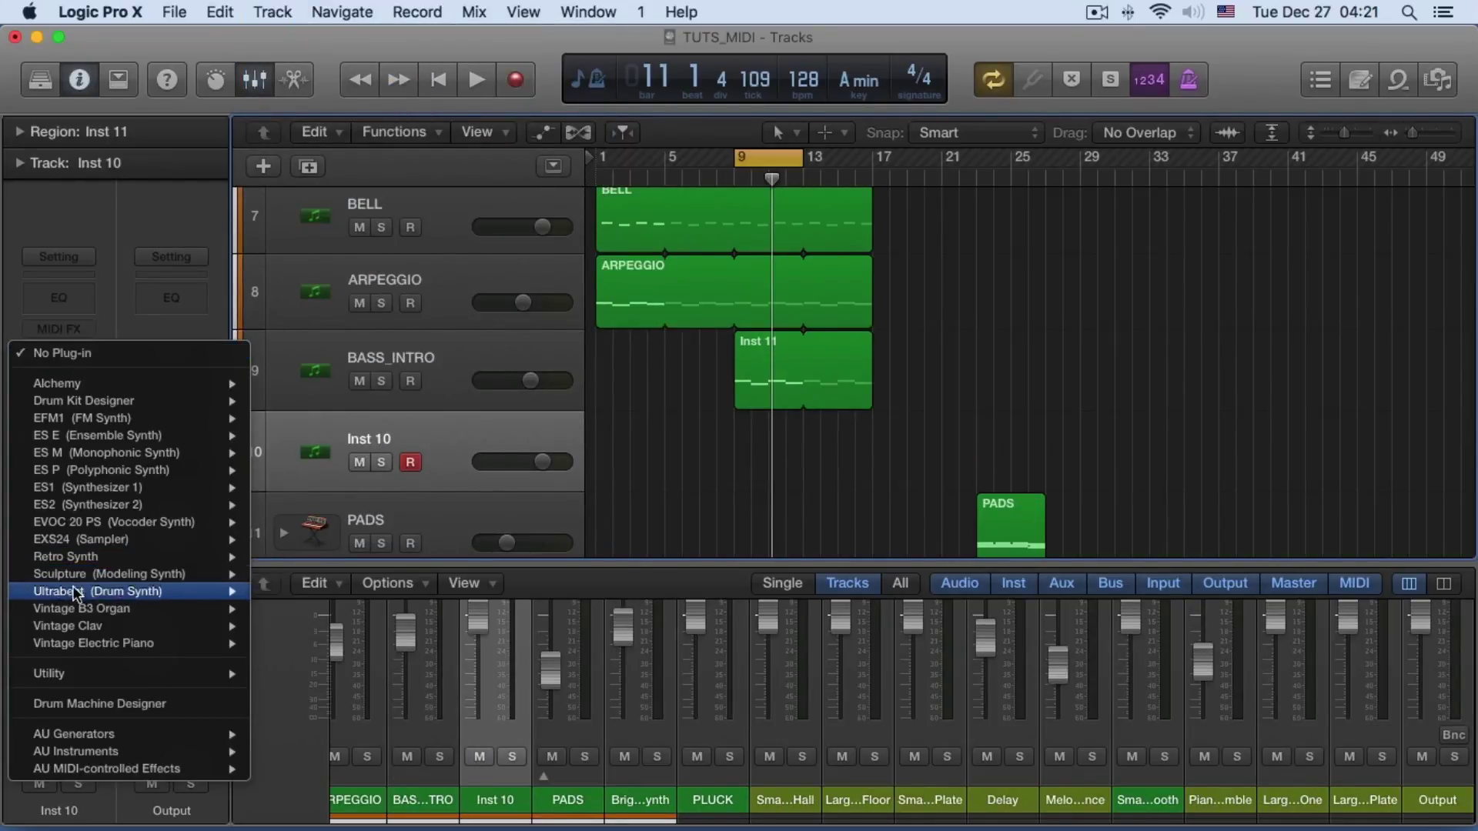
pyautogui.moveTo(223, 591)
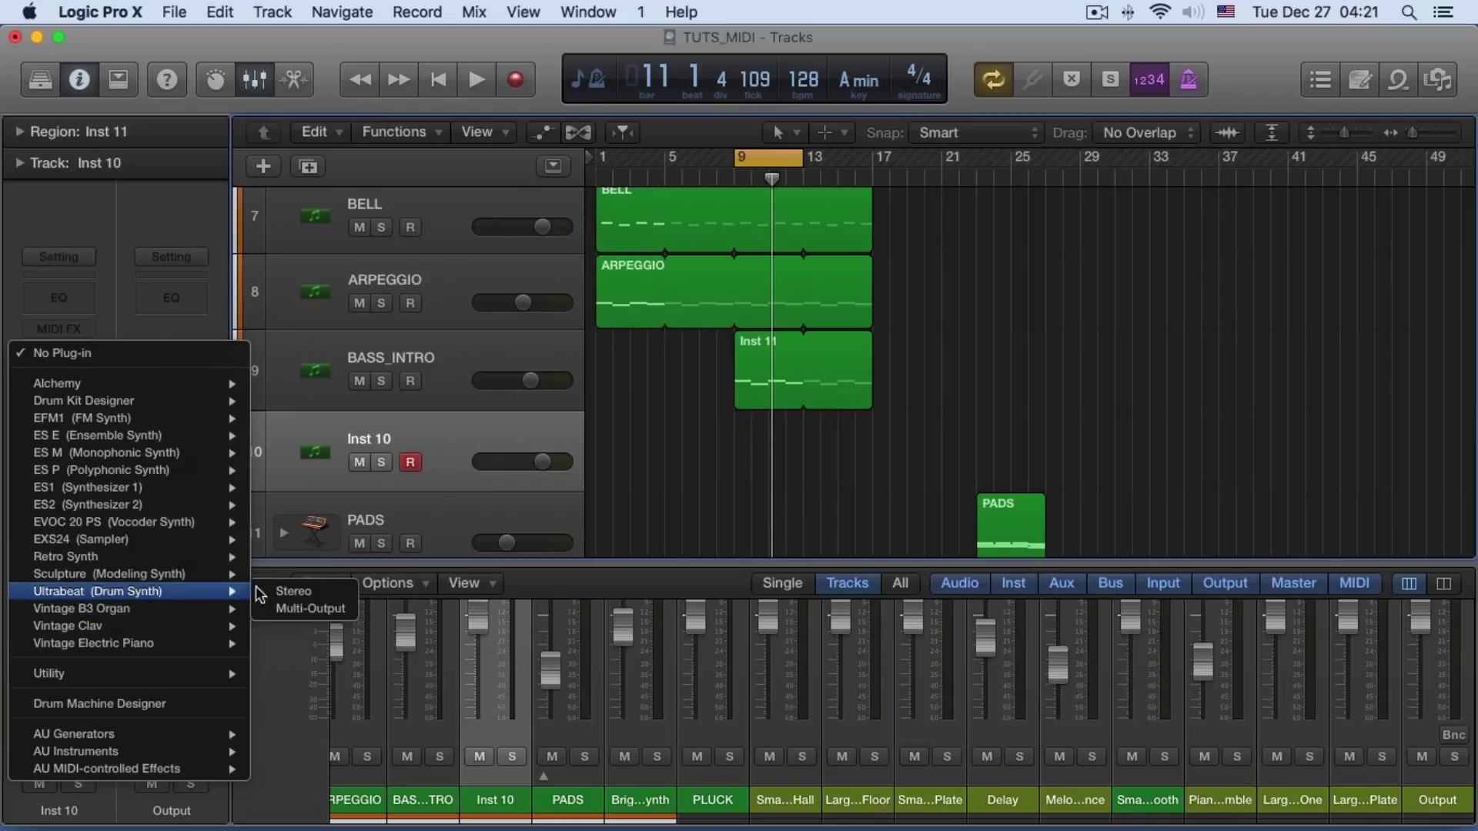
pyautogui.click(306, 609)
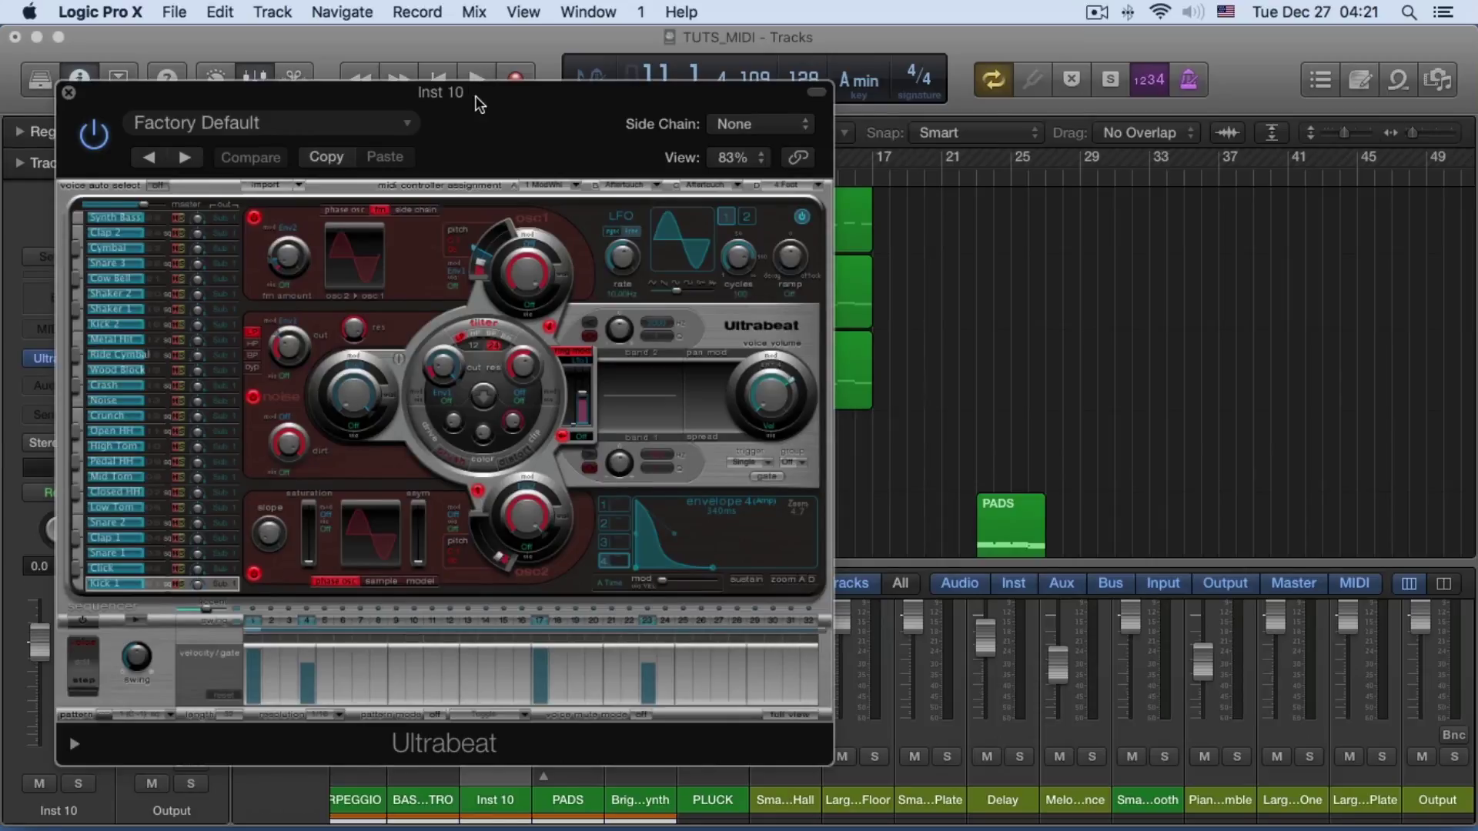
pyautogui.moveTo(474, 96); pyautogui.dragTo(777, 42)
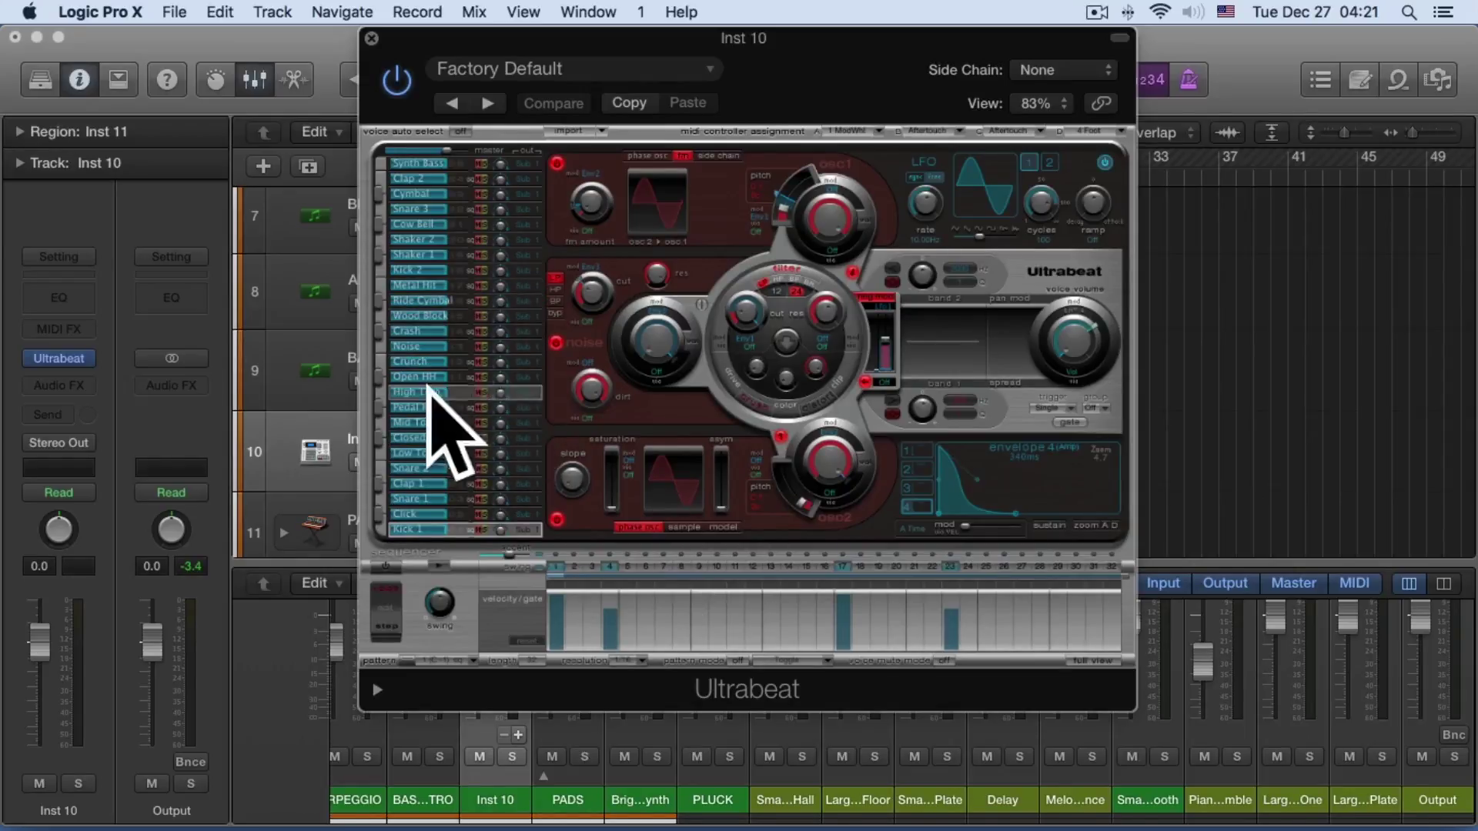
pyautogui.click(545, 71)
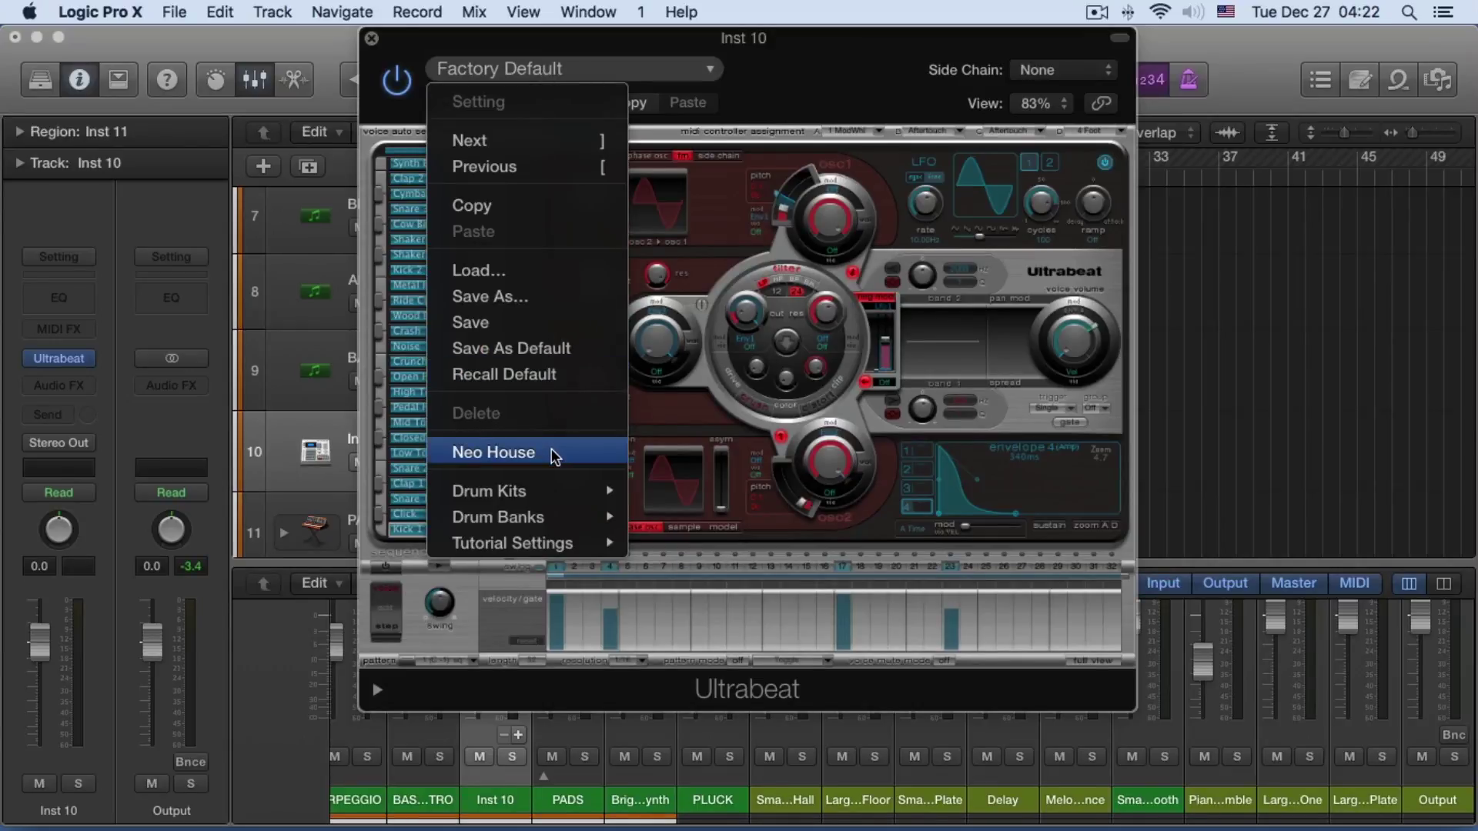
pyautogui.moveTo(549, 497)
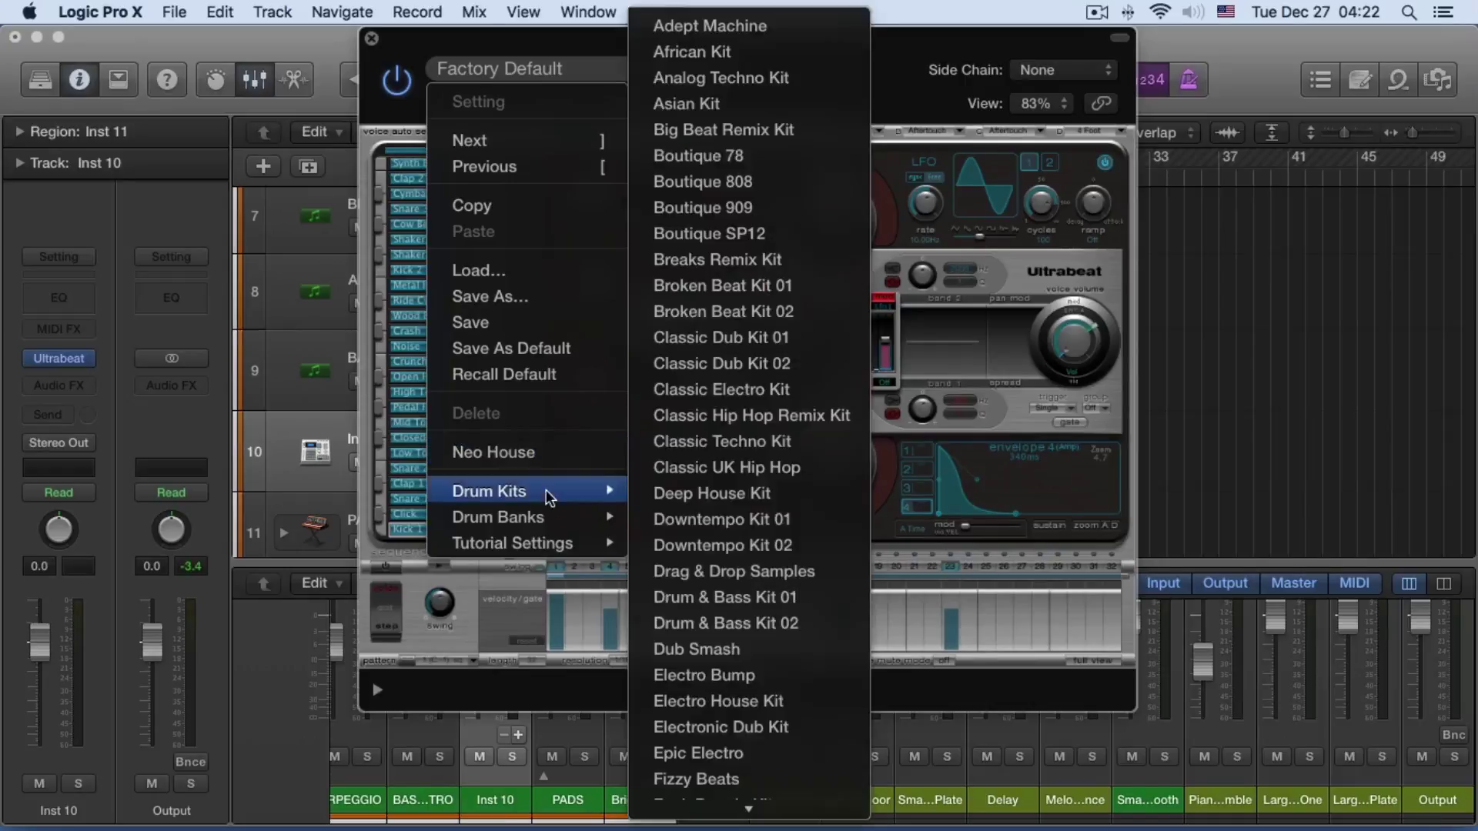
pyautogui.scroll(-3, 708, 520)
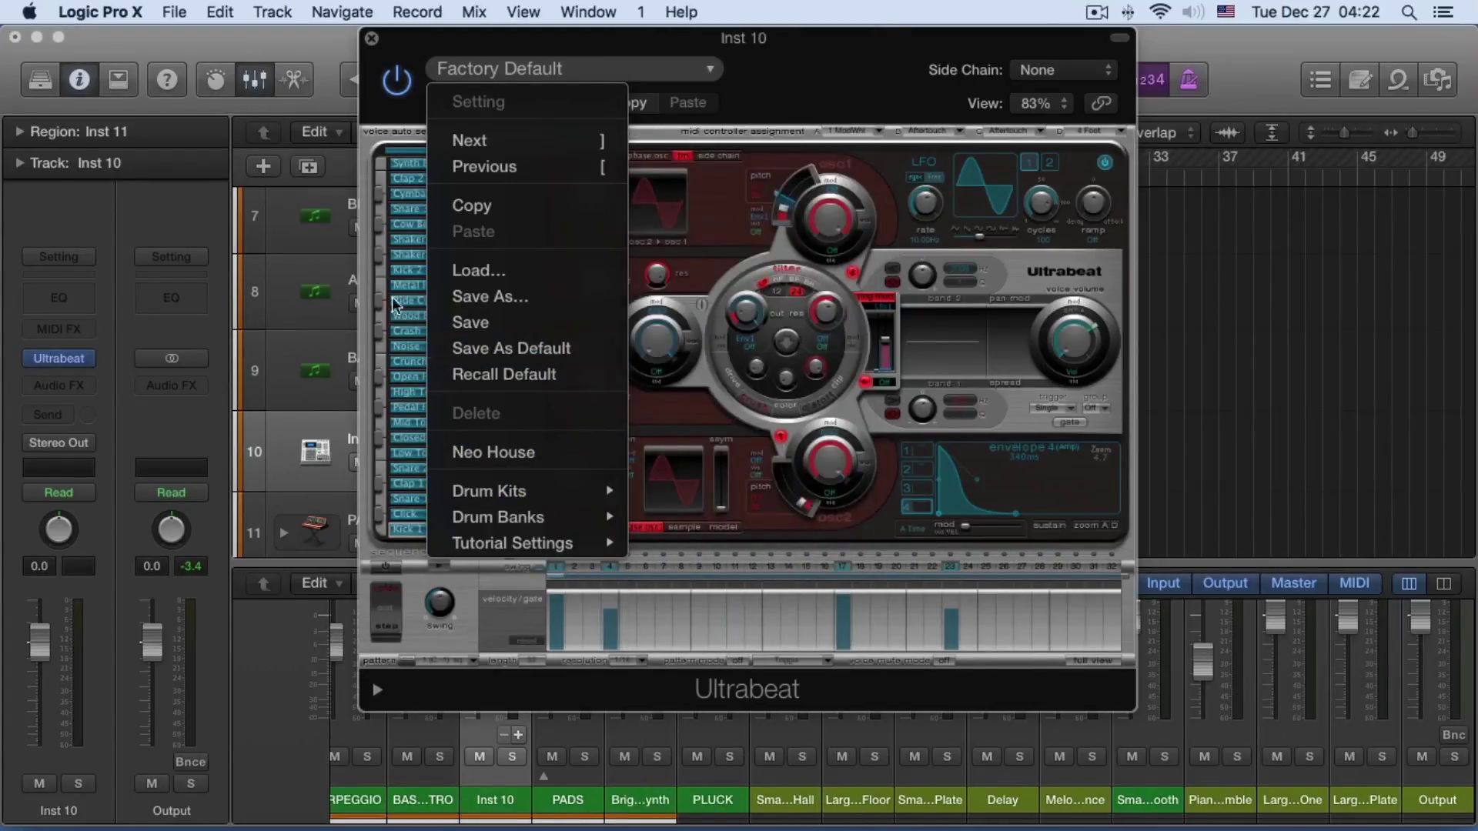
pyautogui.click(390, 116)
pyautogui.click(539, 73)
pyautogui.click(793, 85)
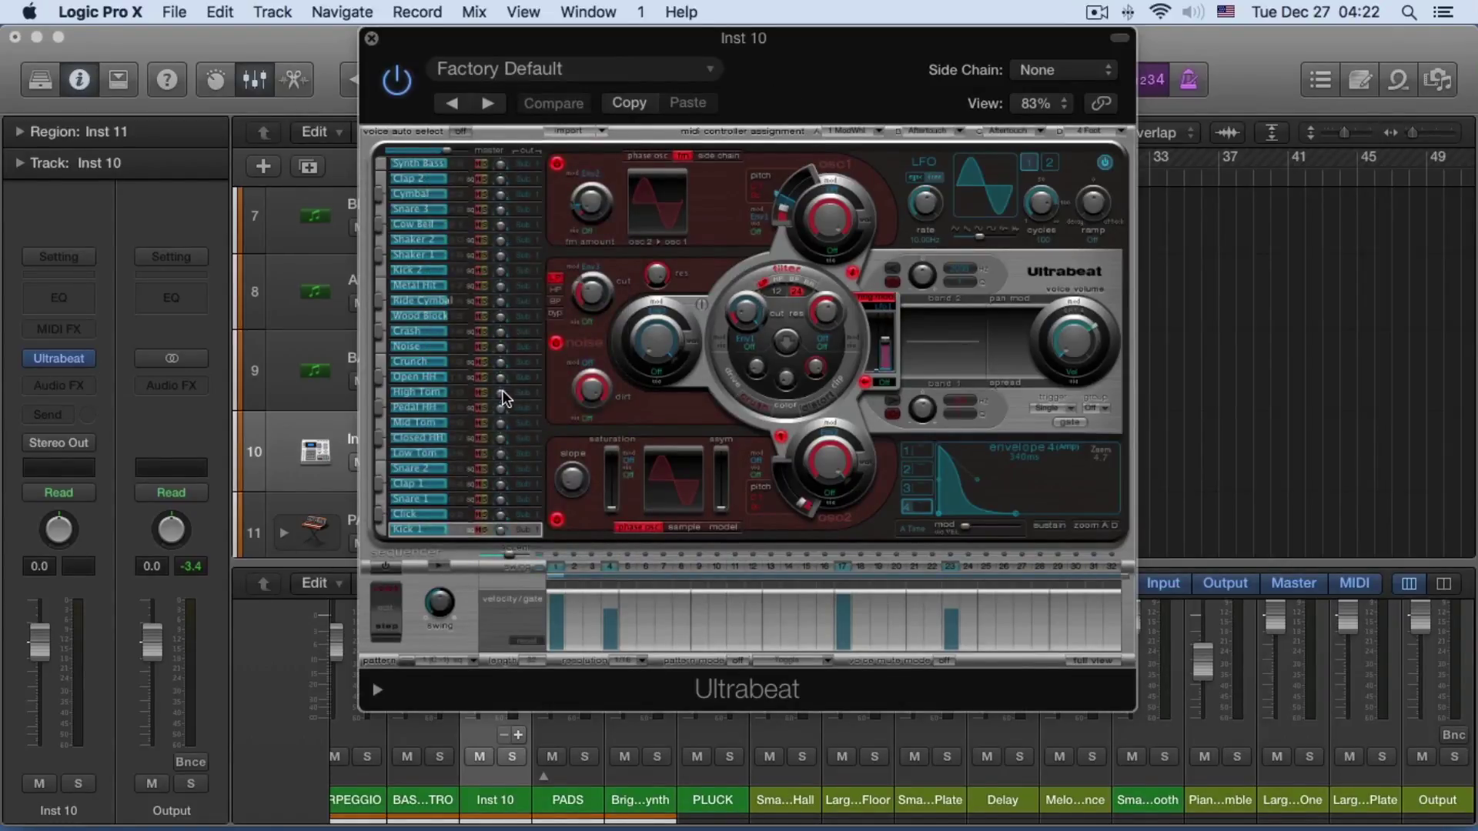
pyautogui.click(482, 406)
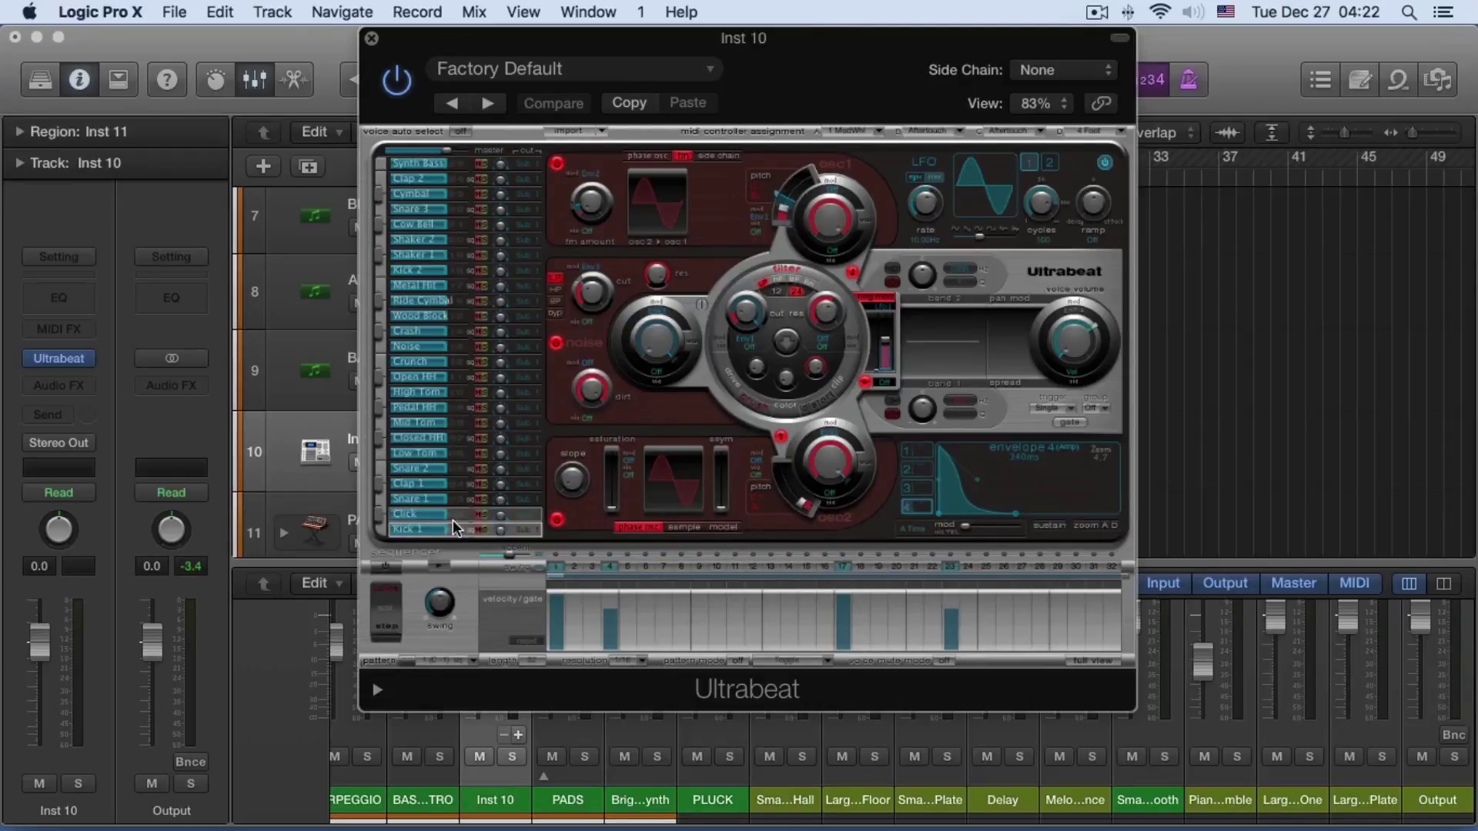
# Load the Neo House preset in Ultrabeat and lower the drum track's volume to about -13.6 dB
pyautogui.click(573, 71)
pyautogui.click(551, 456)
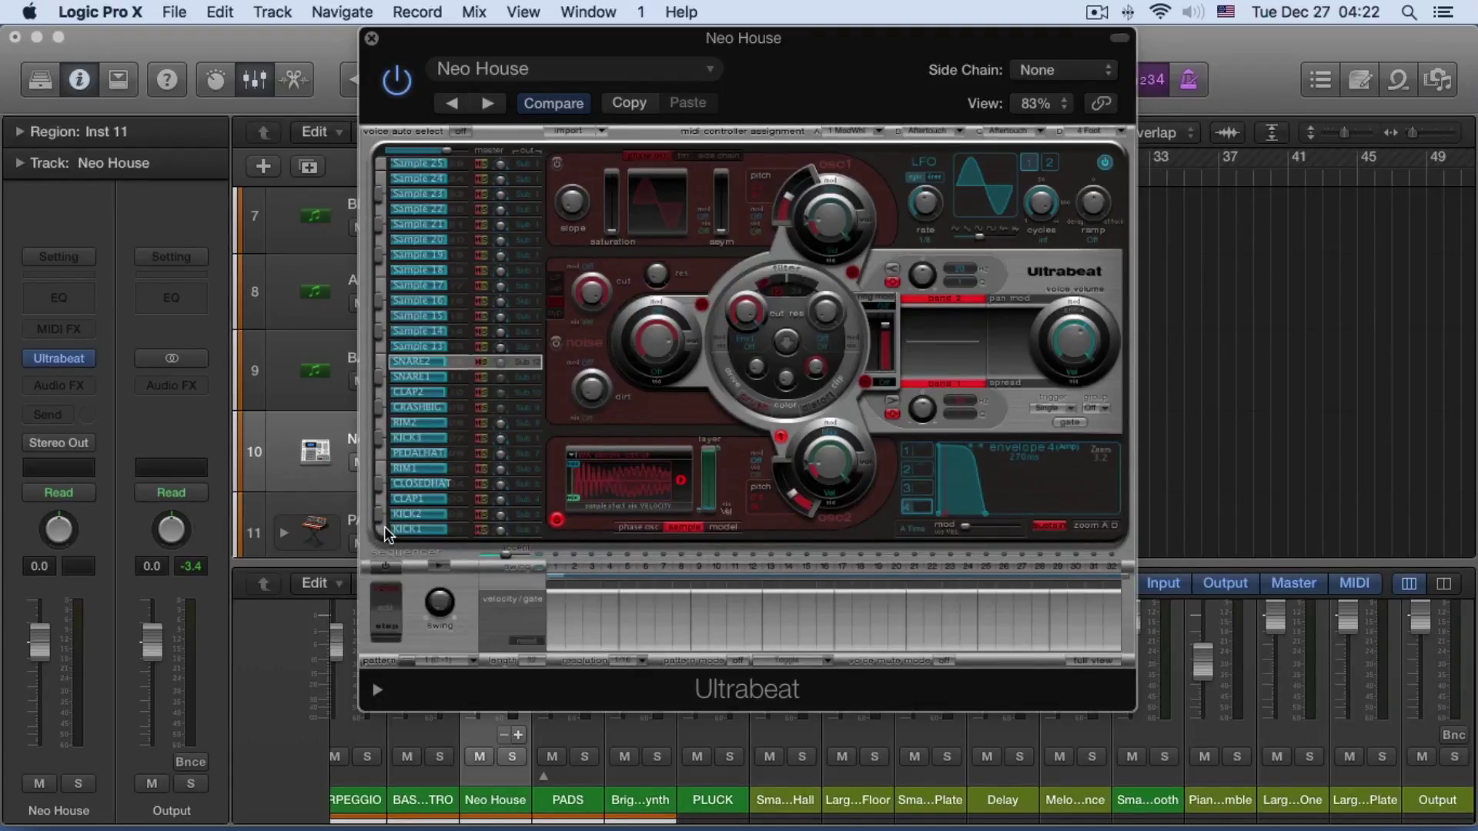
pyautogui.moveTo(524, 53); pyautogui.dragTo(961, 53)
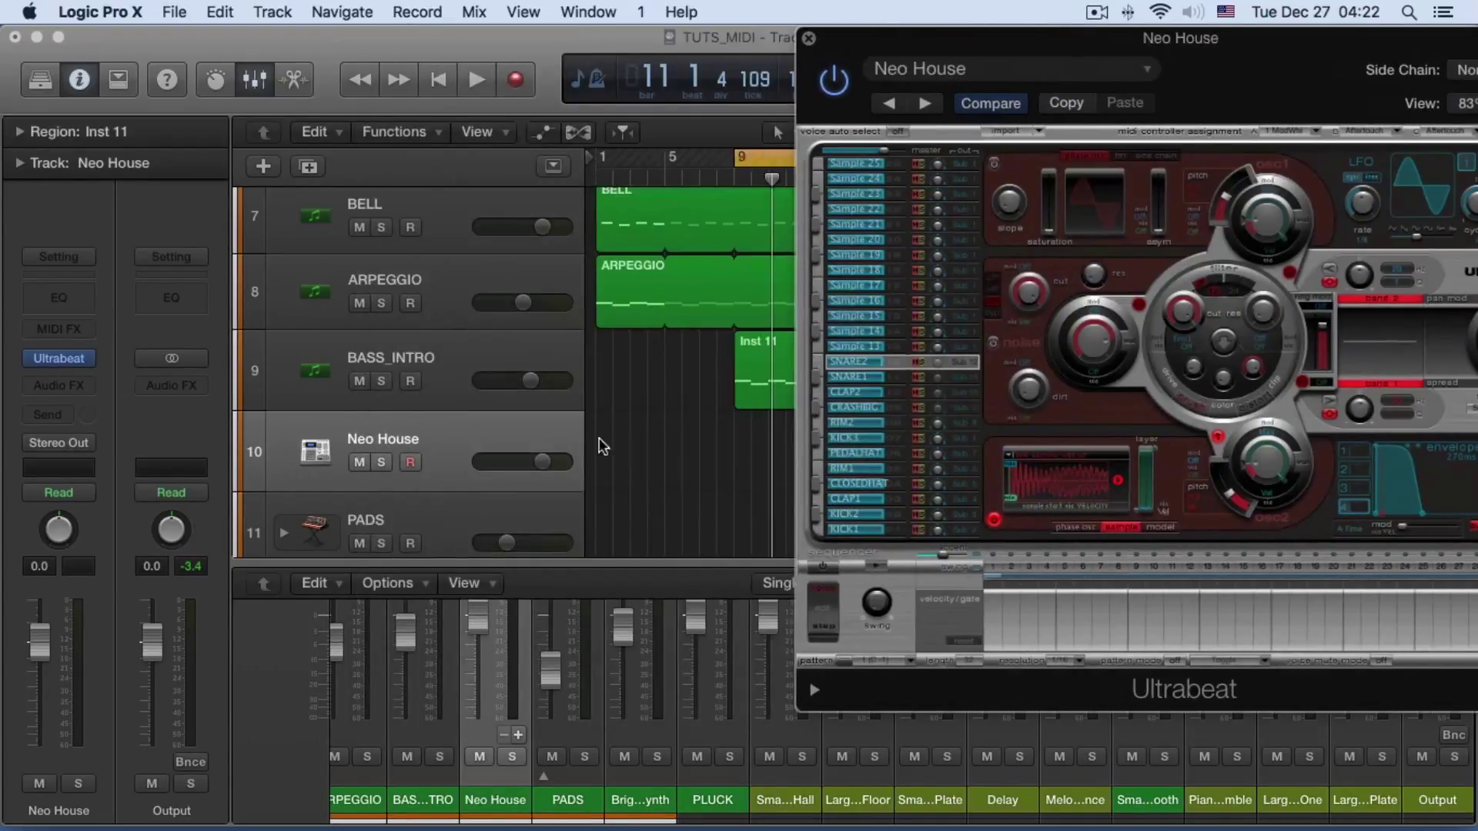
pyautogui.moveTo(478, 618); pyautogui.dragTo(478, 670)
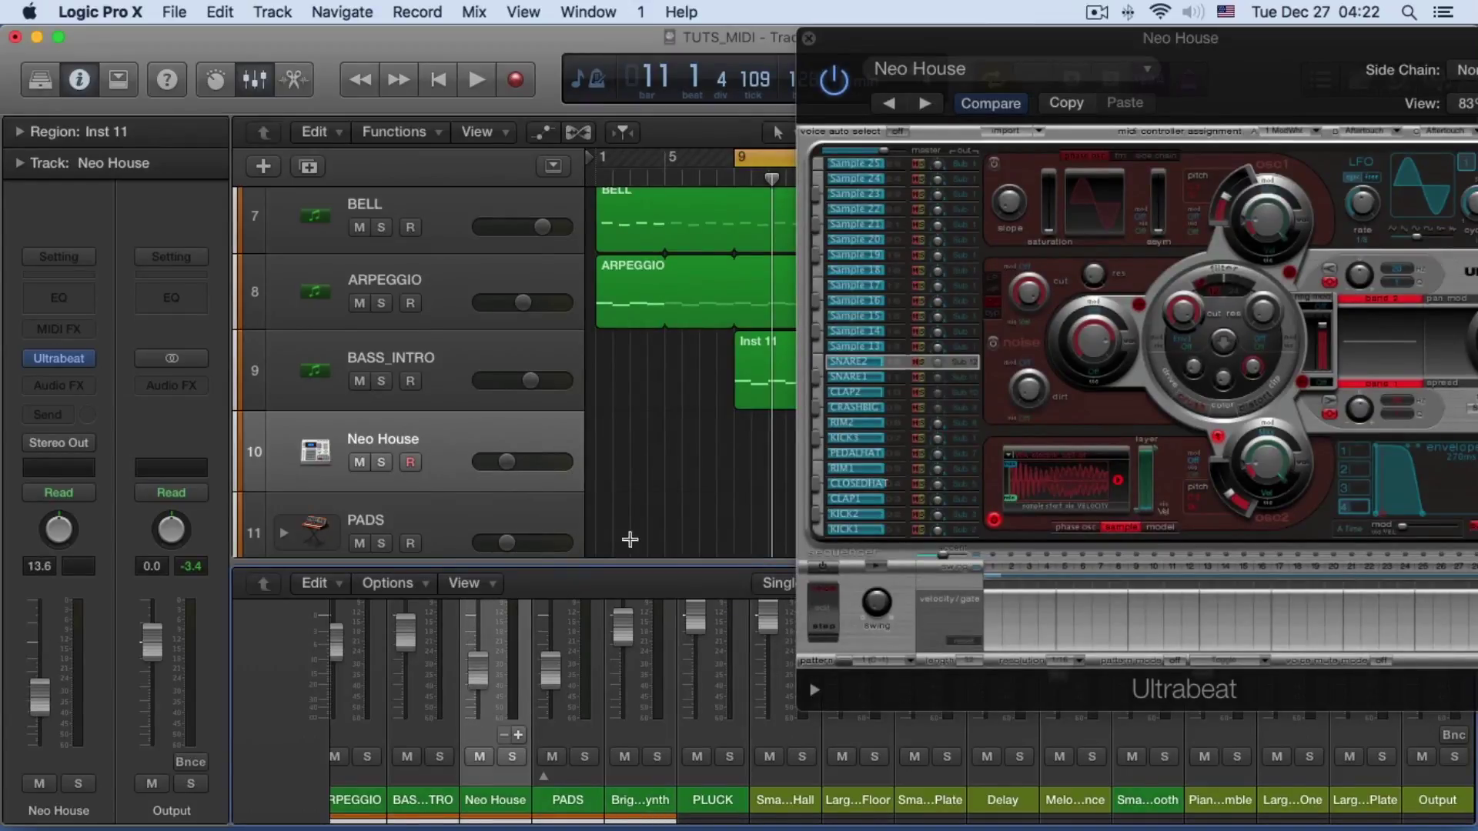
# Audition the KICK1, KICK2, CLAP1 and closed hi-hat sounds of the Neo House kit, ending on KICK1
pyautogui.click(821, 528)
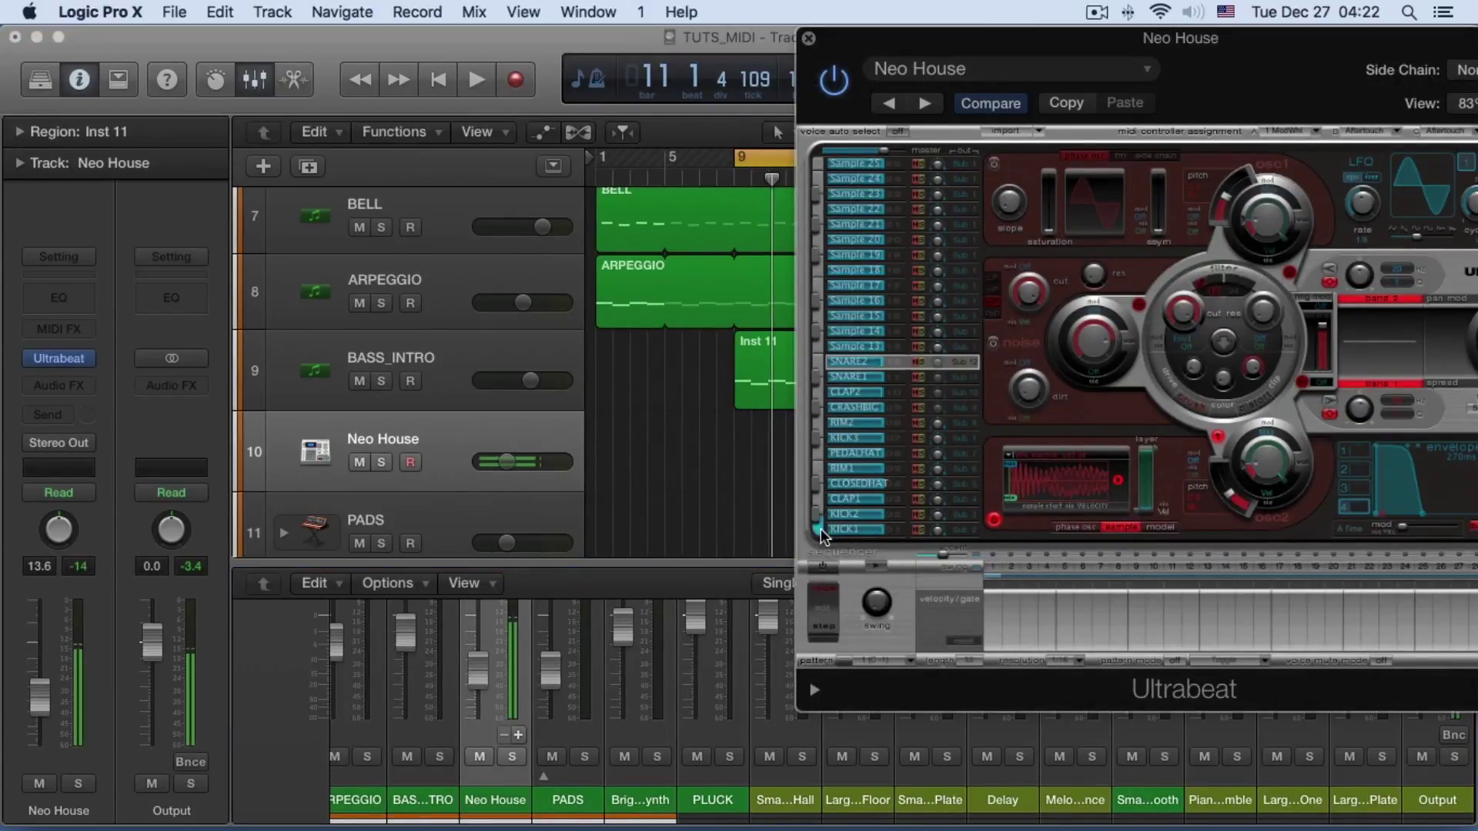
pyautogui.click(815, 510)
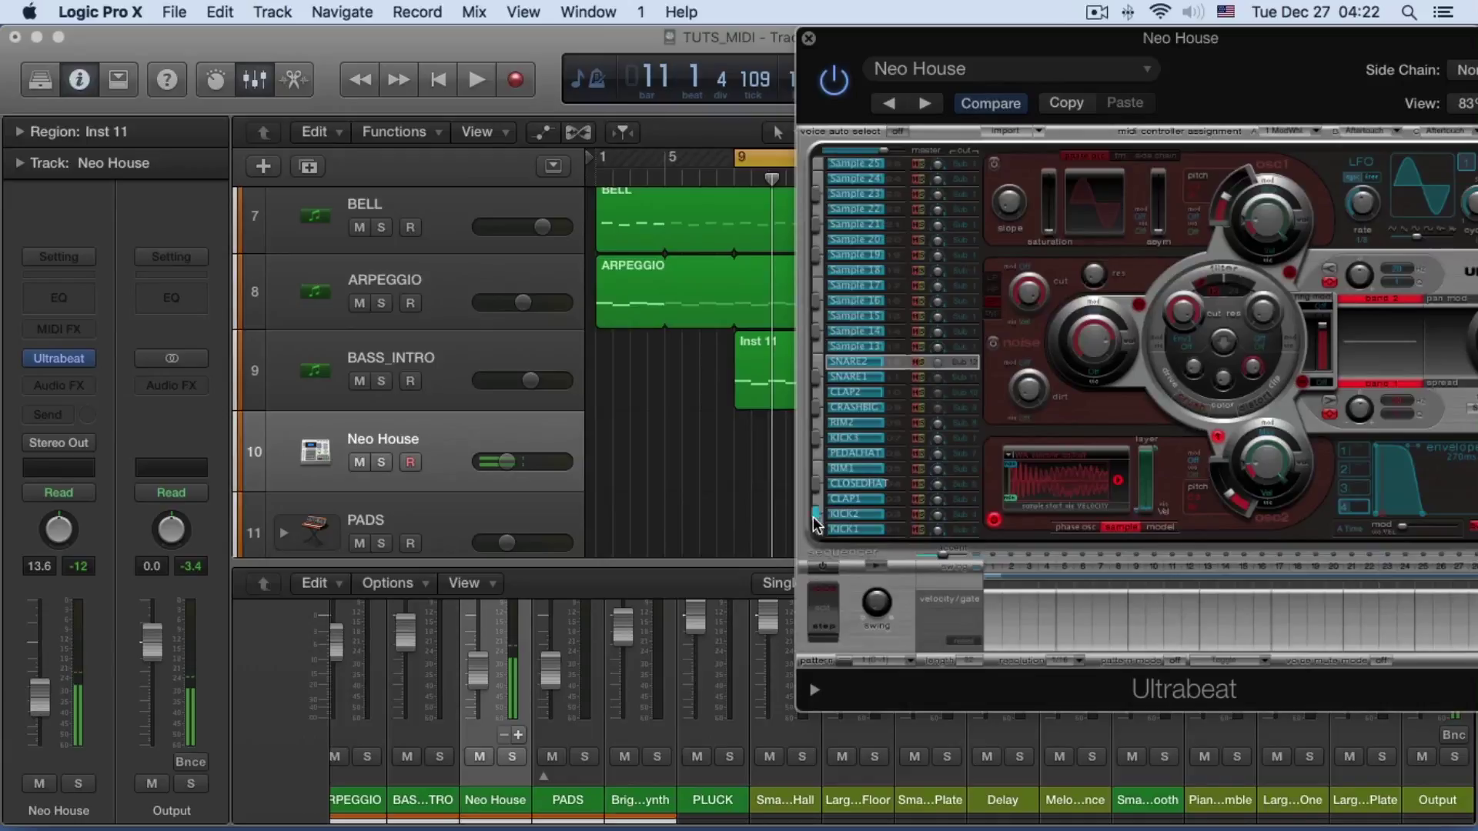
pyautogui.click(815, 500)
pyautogui.click(815, 486)
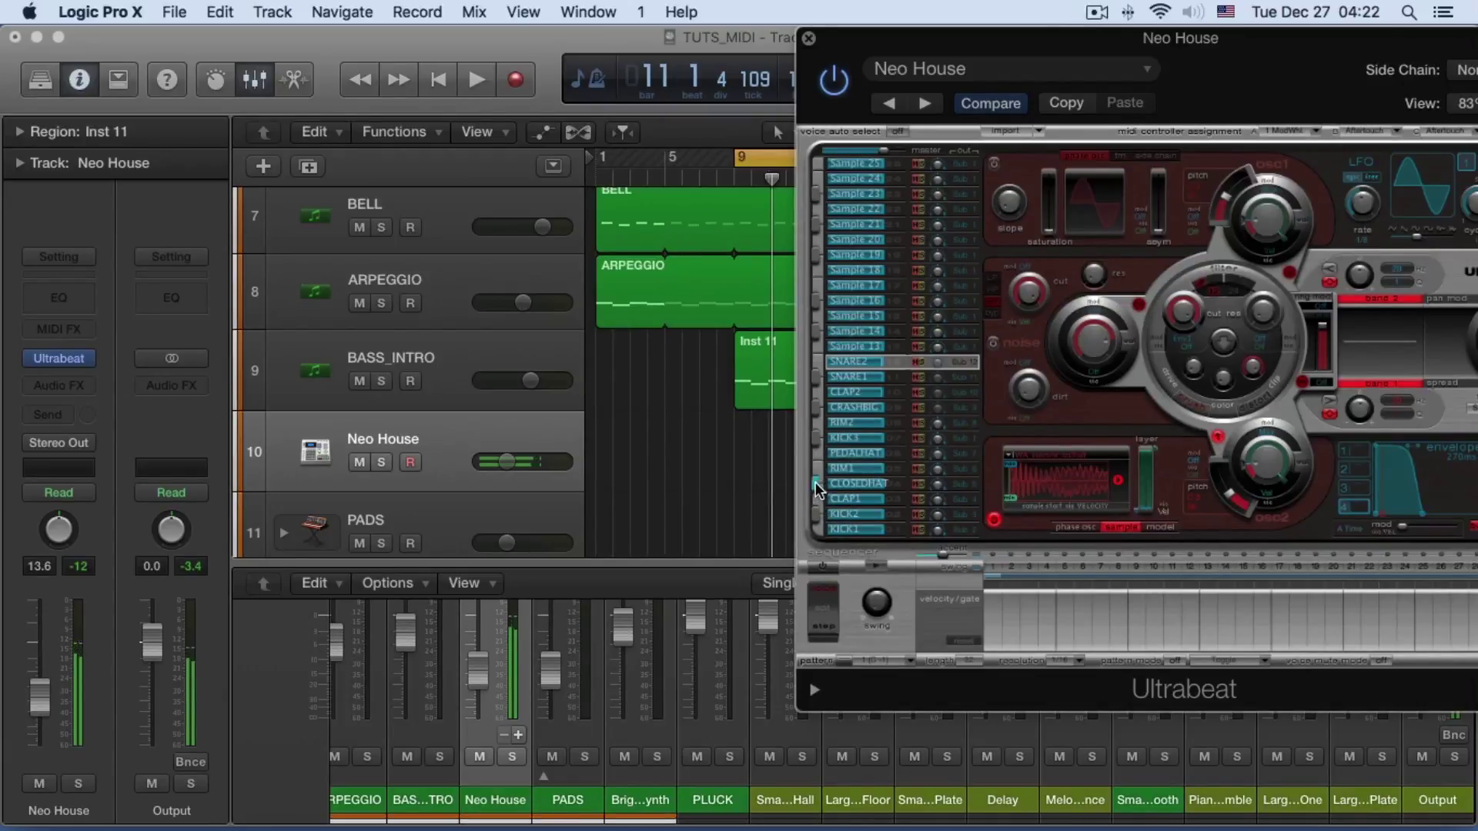
pyautogui.click(859, 529)
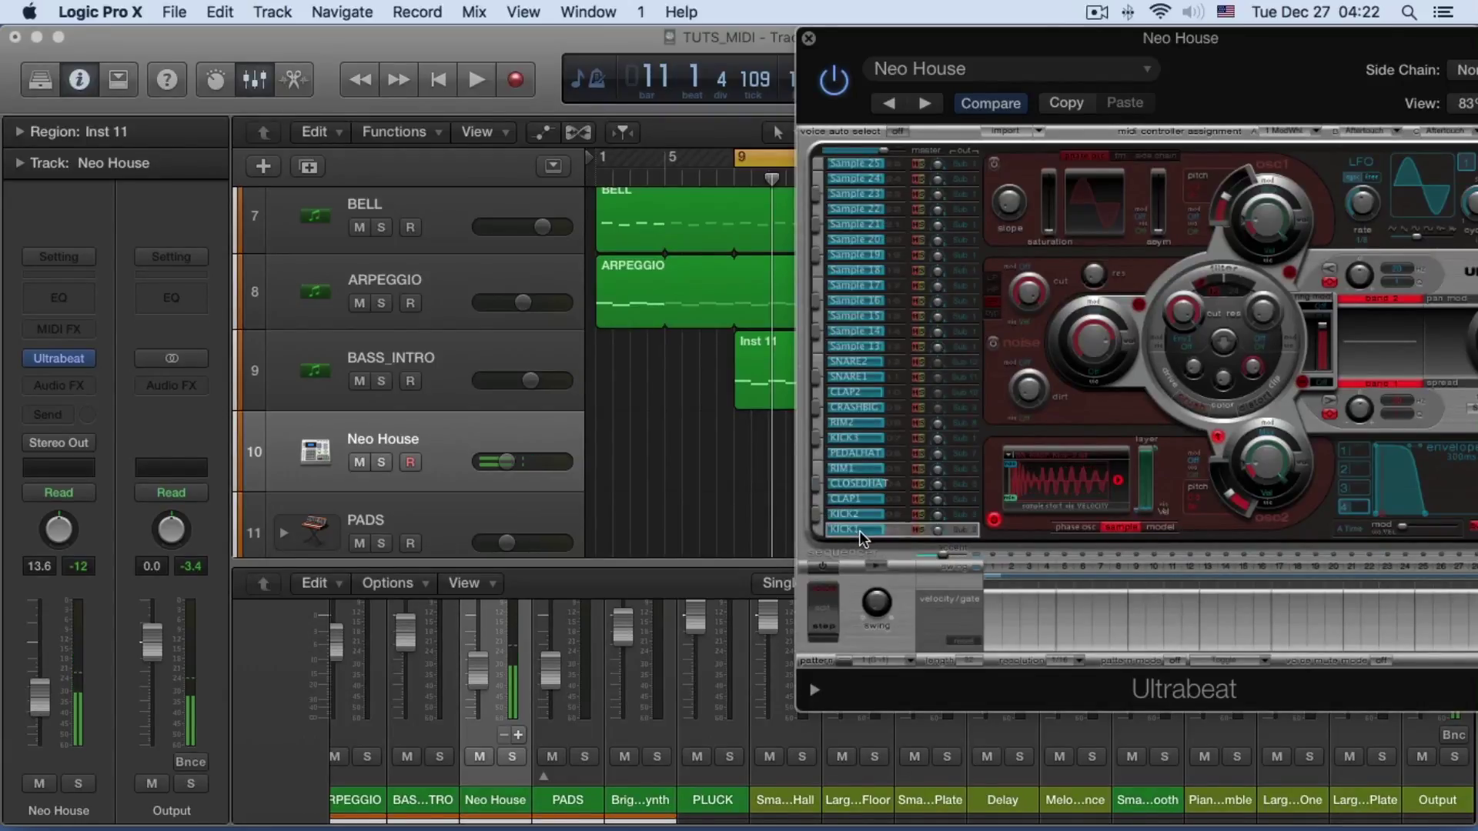
# Add two aux output channels for the Neo House instrument and close the Ultrabeat window
pyautogui.click(520, 735)
pyautogui.click(518, 735)
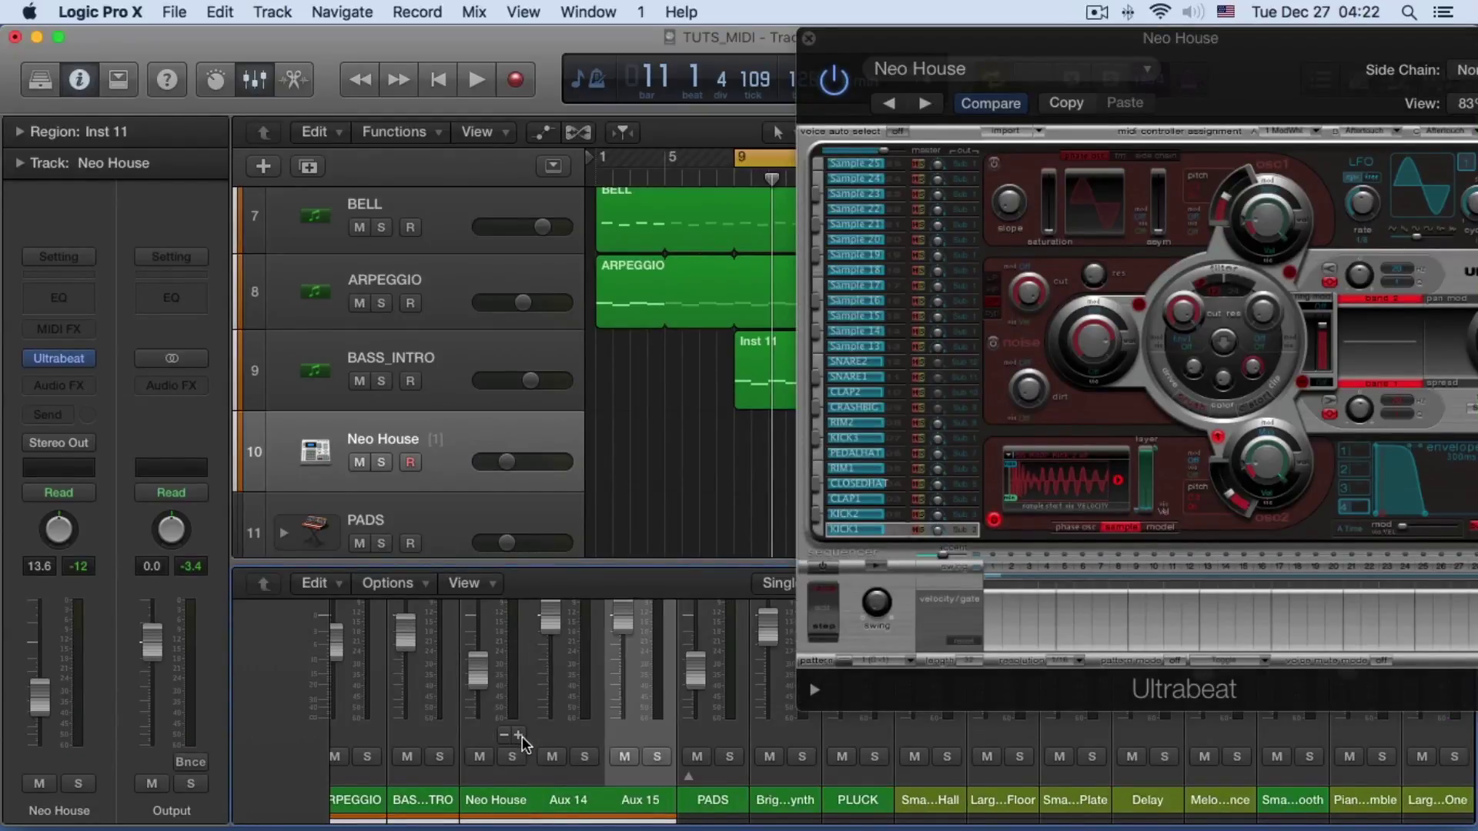
pyautogui.moveTo(853, 525); pyautogui.dragTo(856, 362)
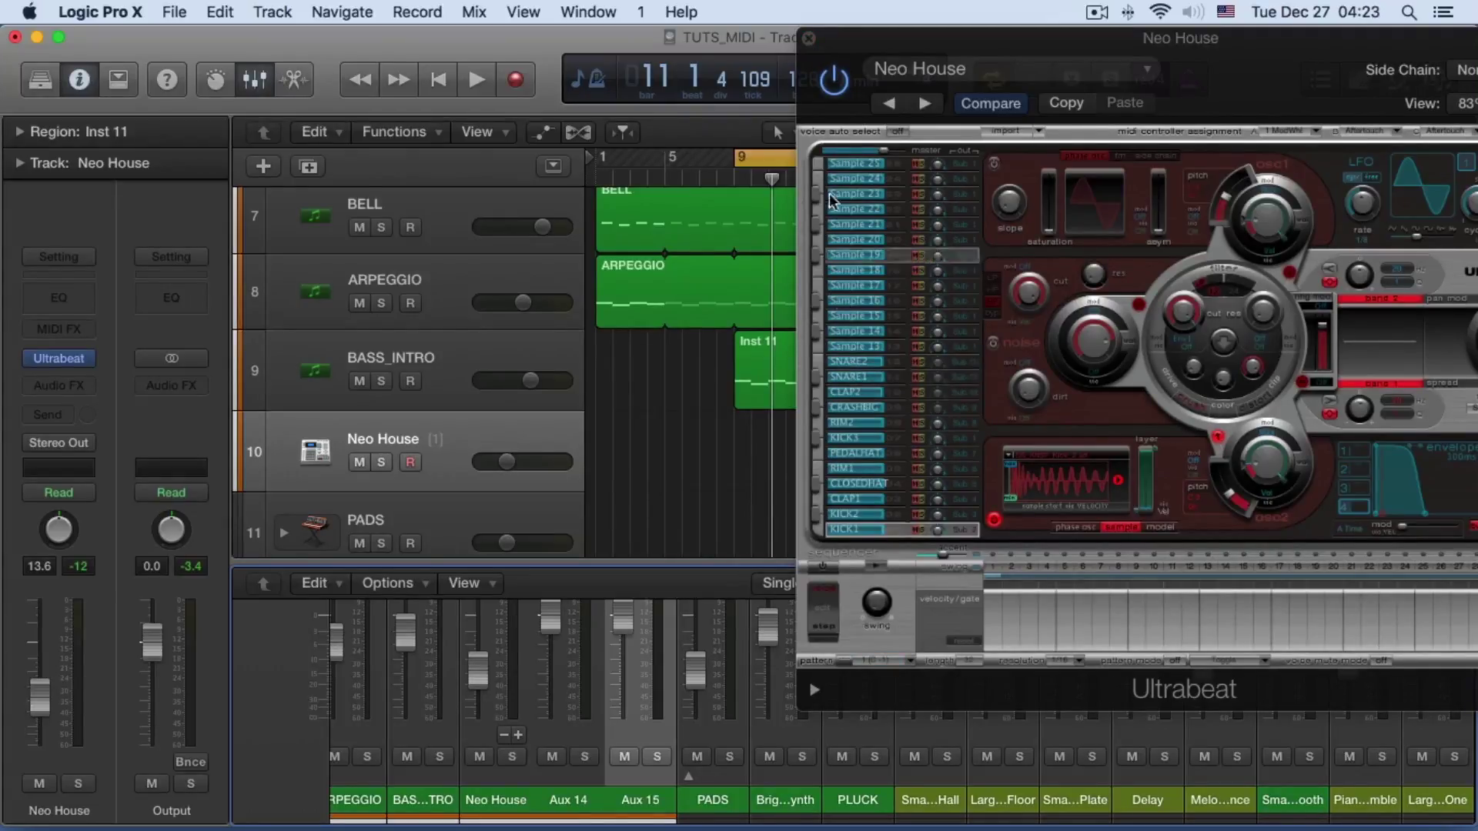
pyautogui.click(809, 38)
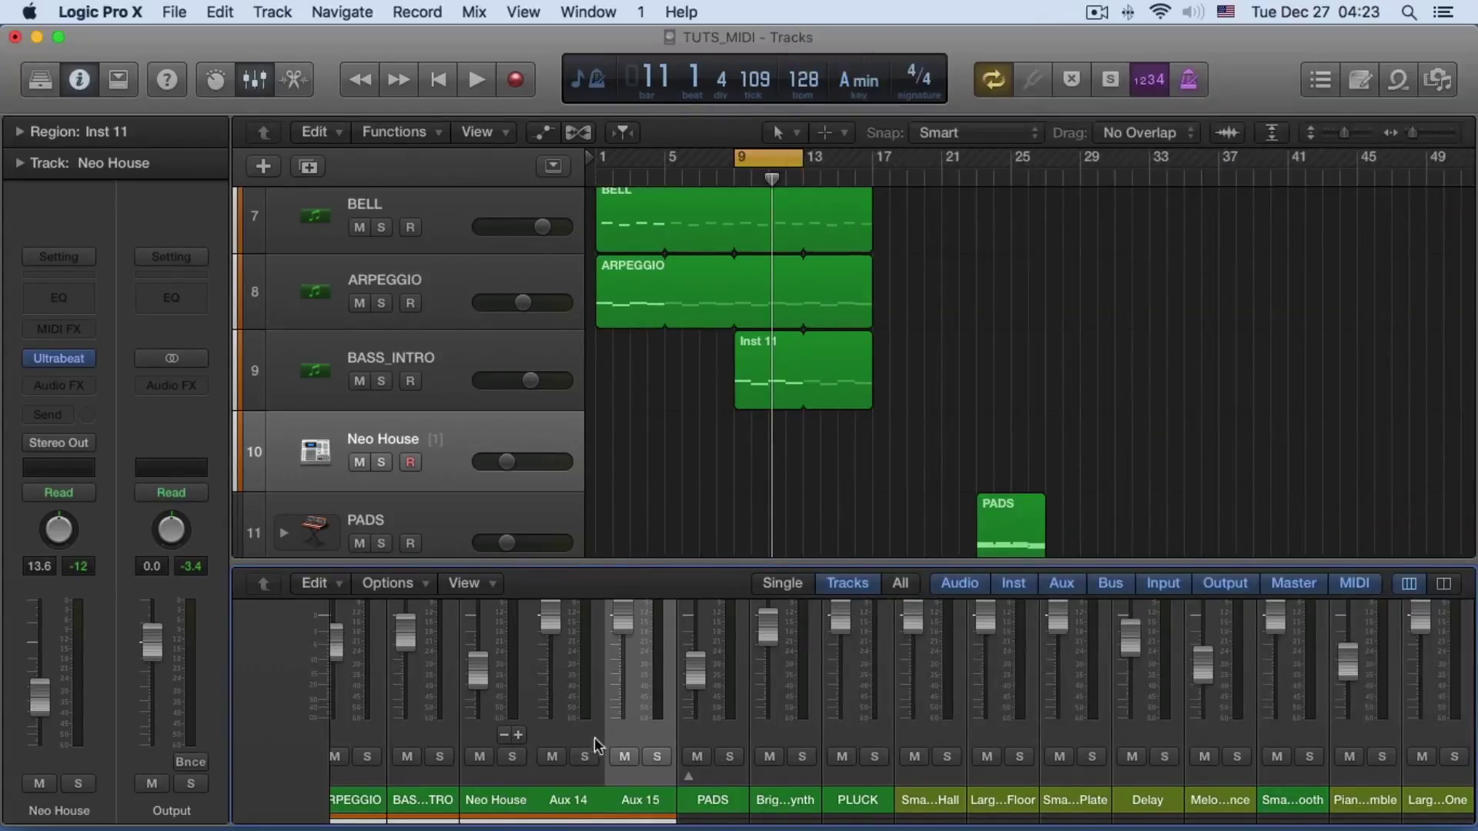
# Add ten more aux output channels for the Neo House instrument in the mixer
pyautogui.click(520, 735)
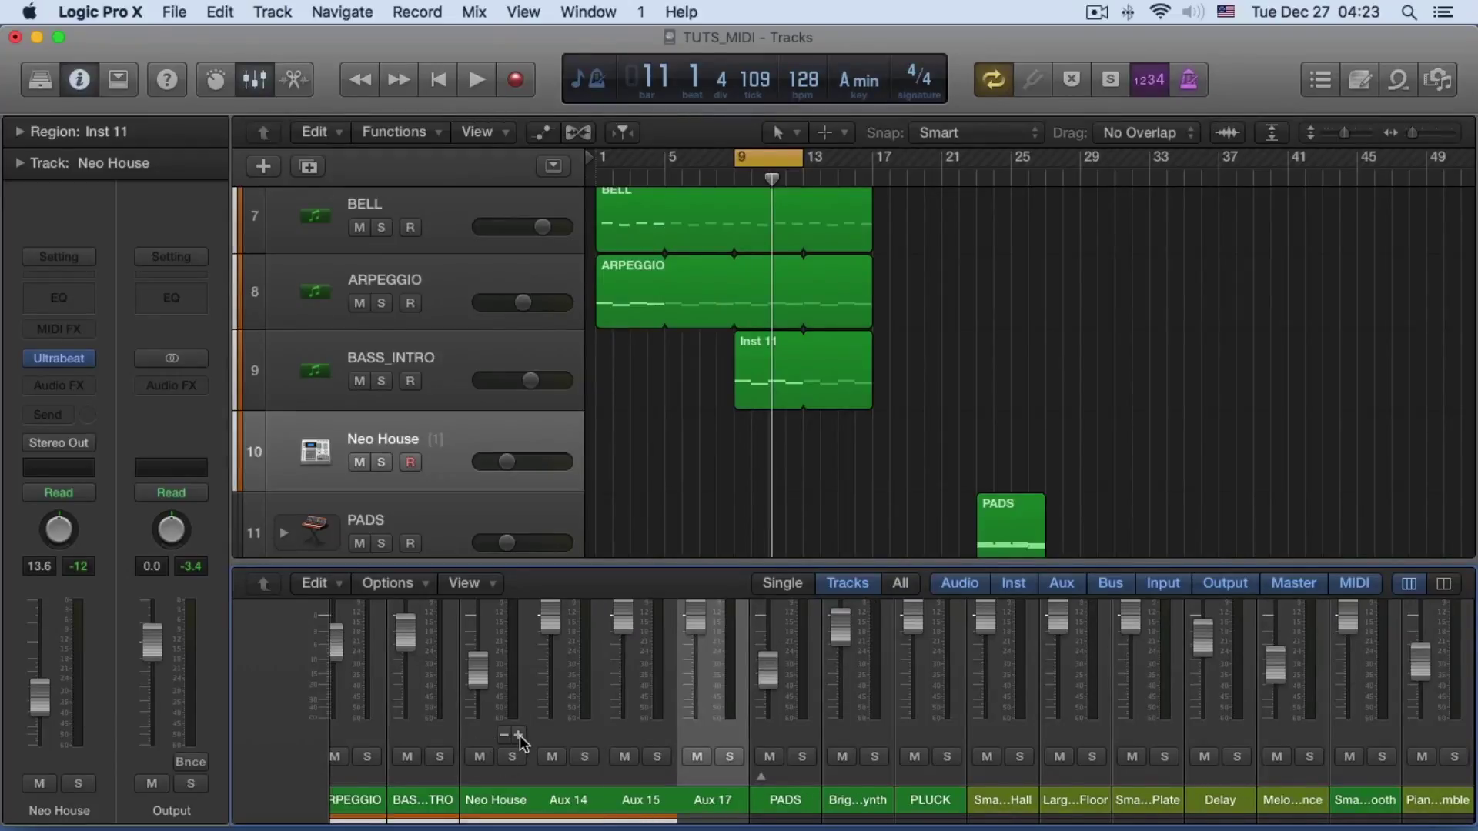
pyautogui.click(519, 735)
pyautogui.click(519, 735)
pyautogui.click(520, 736)
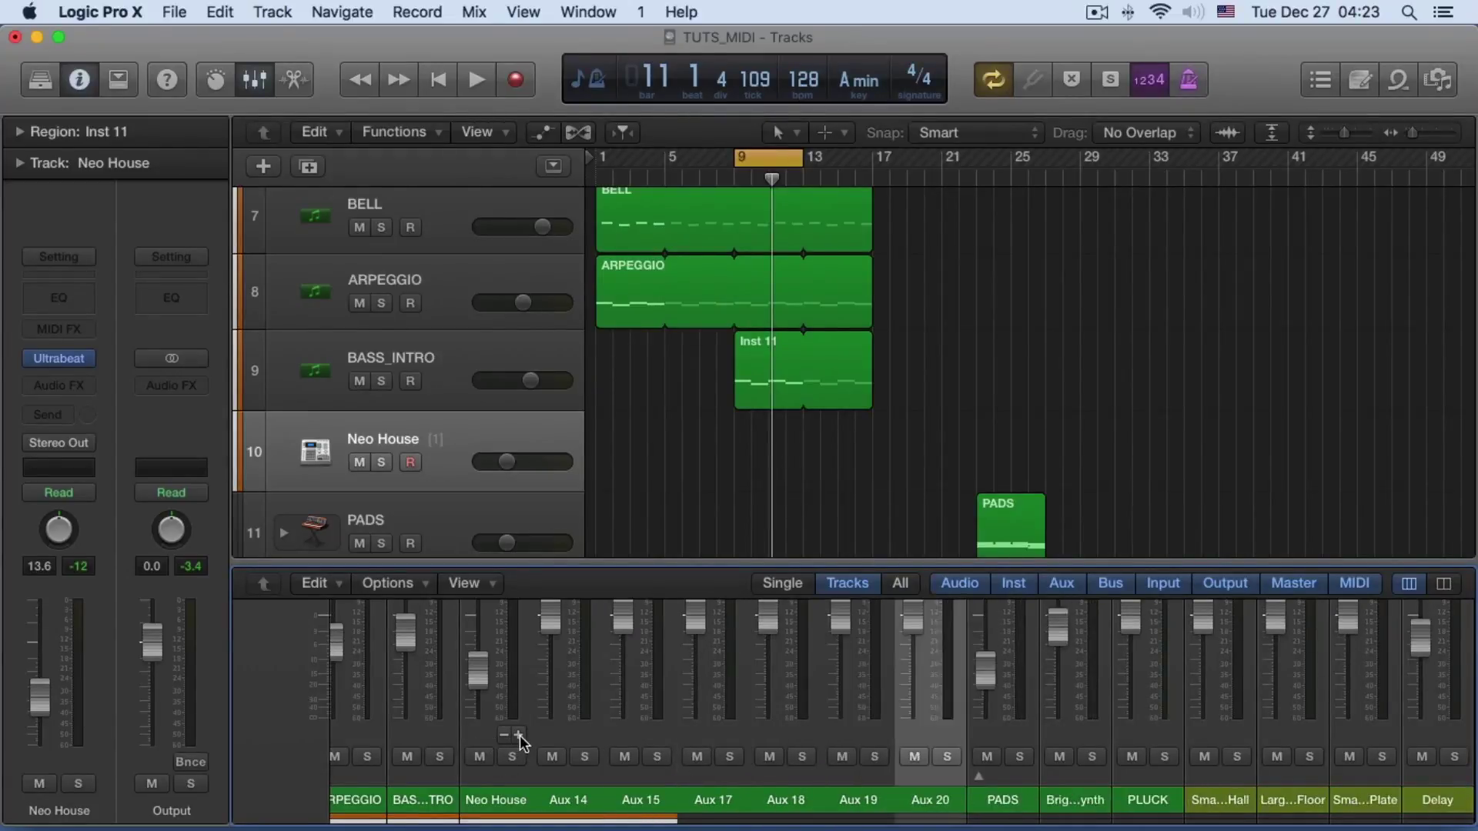
pyautogui.click(519, 736)
pyautogui.click(519, 736)
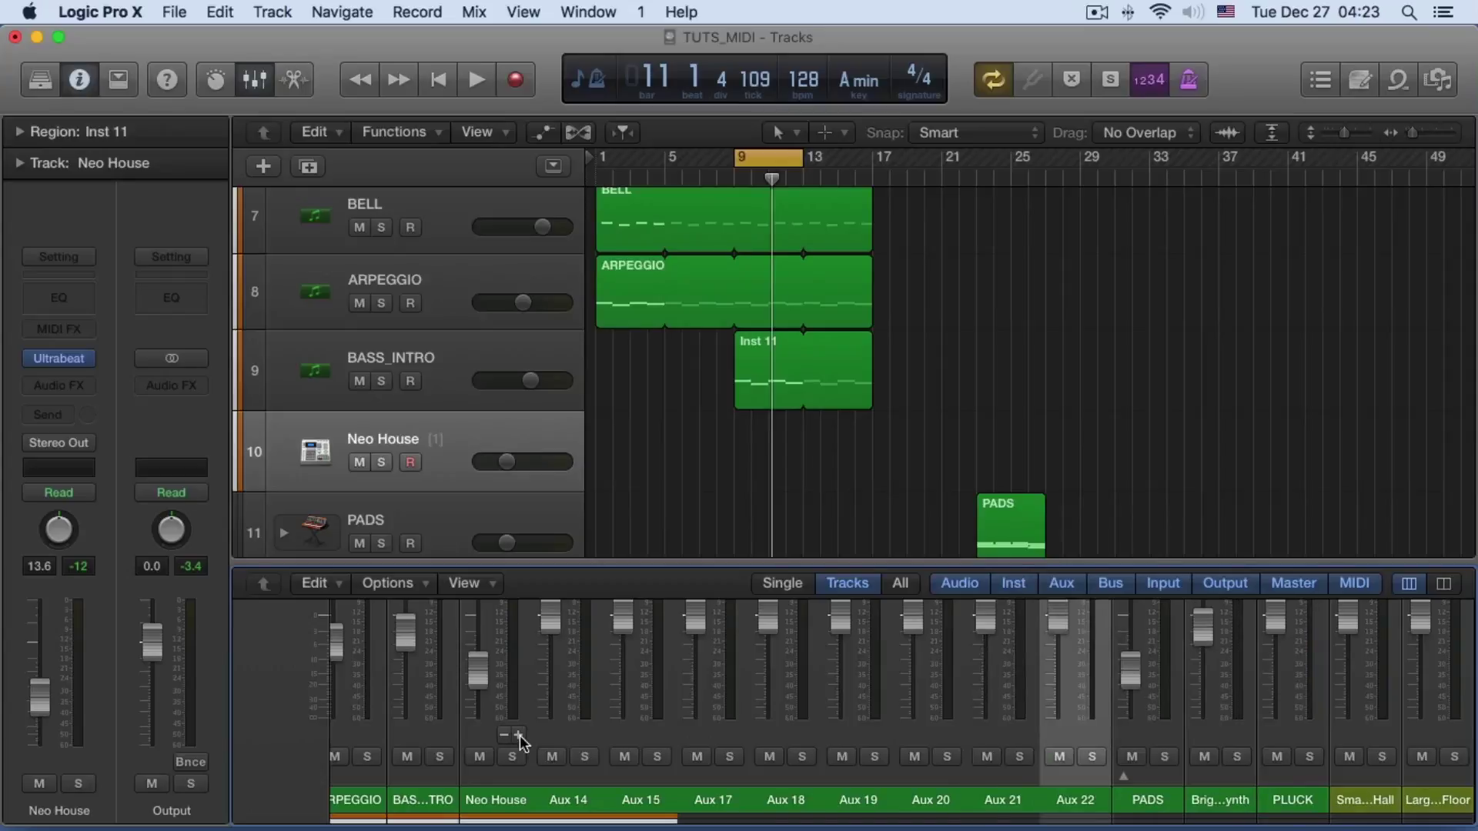
pyautogui.click(520, 736)
pyautogui.click(519, 736)
pyautogui.click(520, 736)
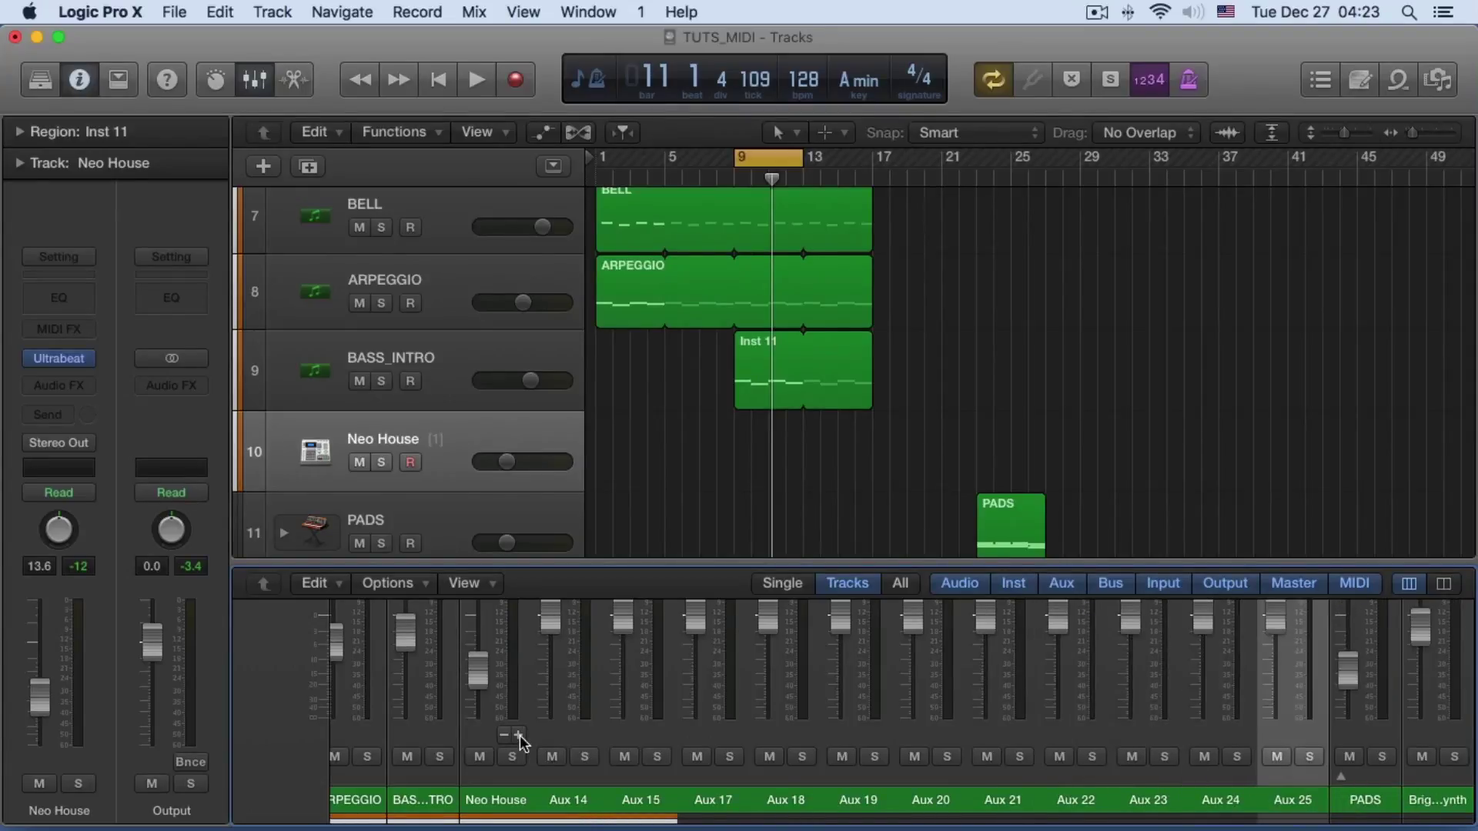
pyautogui.click(520, 735)
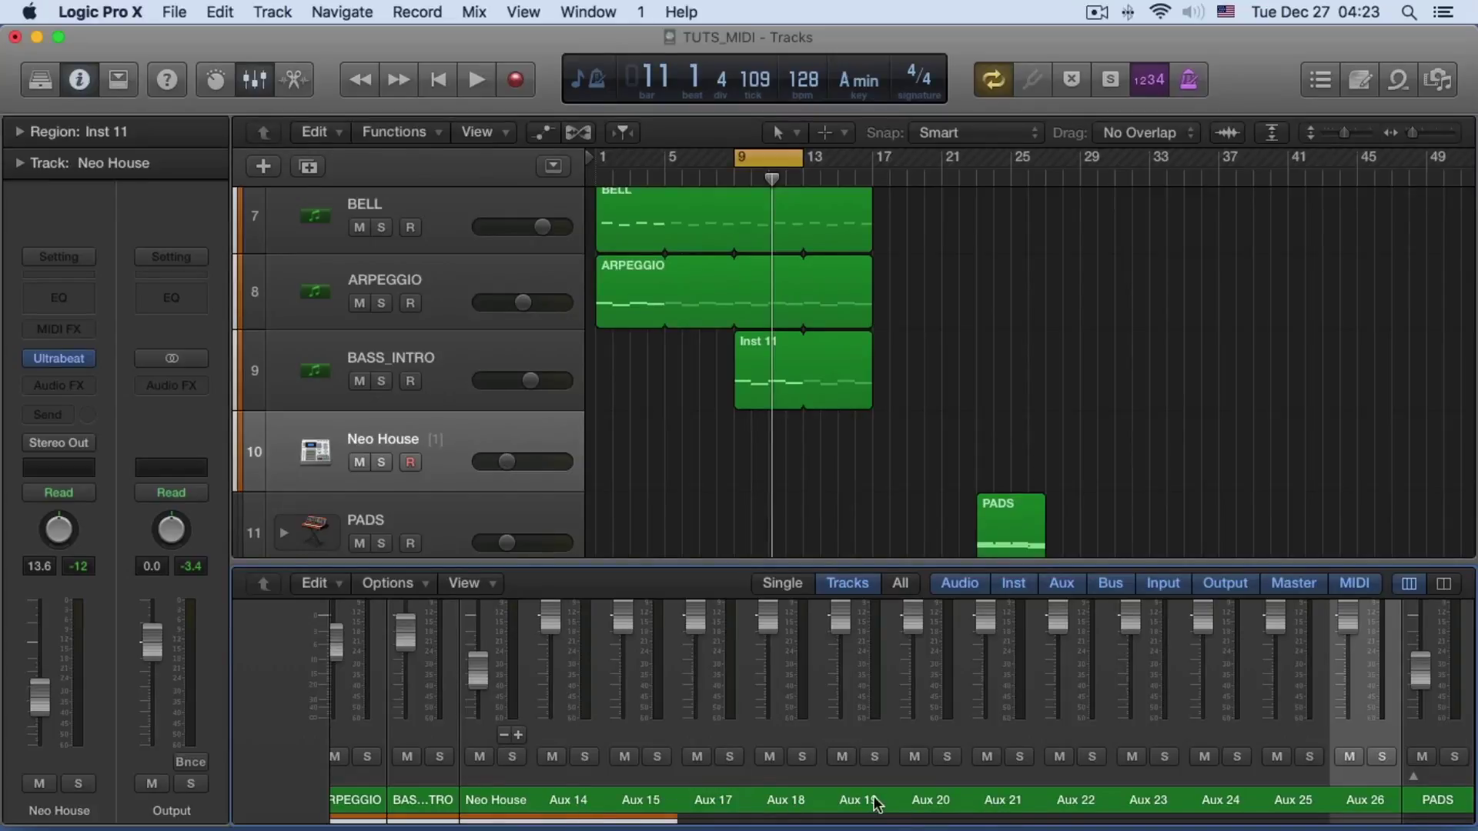
# Reopen Ultrabeat, route KICK1 to Sub Group 2 (3-4) and audition it through the selected Aux 14 channel
pyautogui.scroll(3, 839, 785)
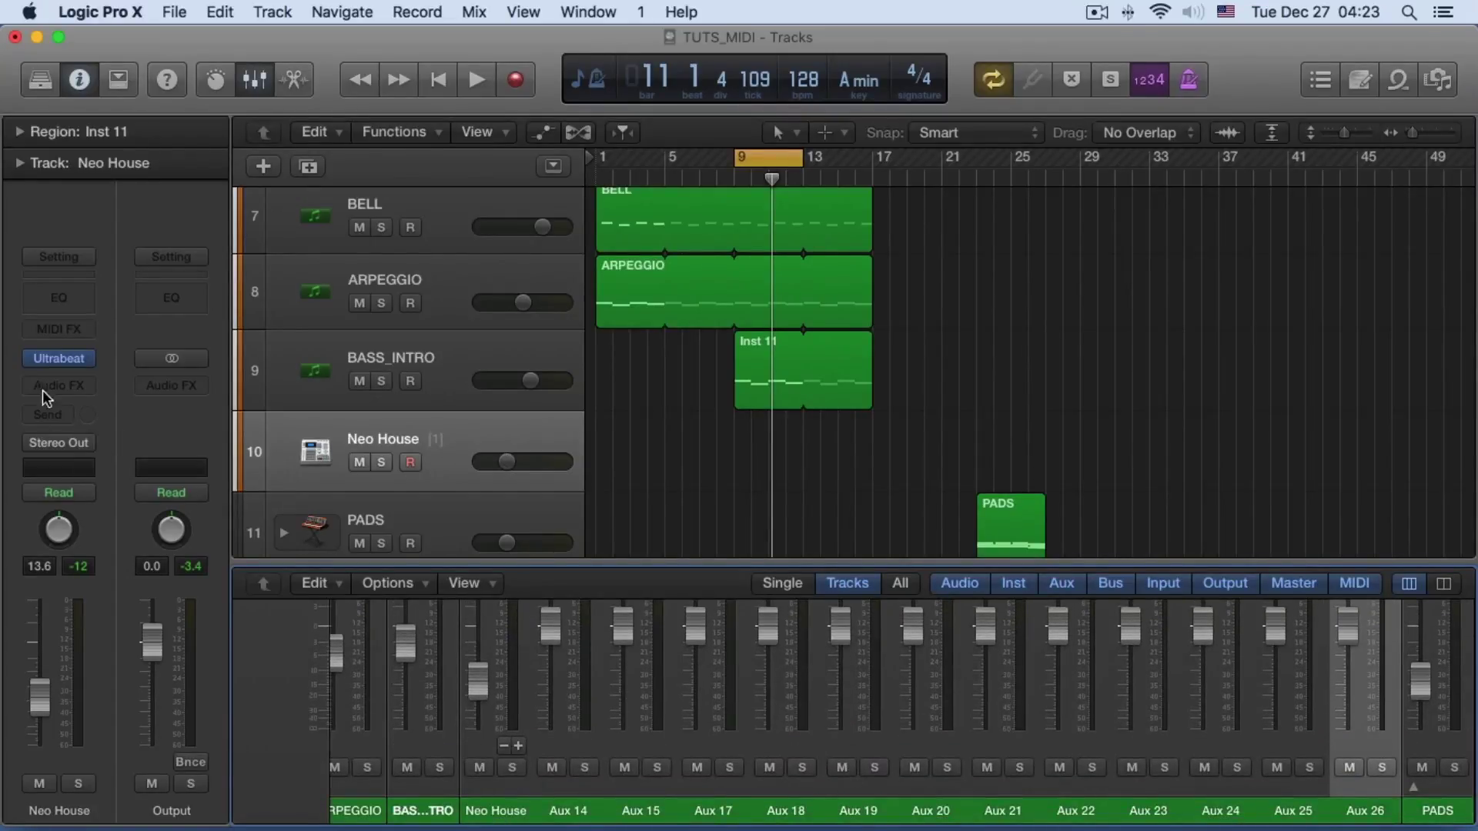
pyautogui.click(59, 359)
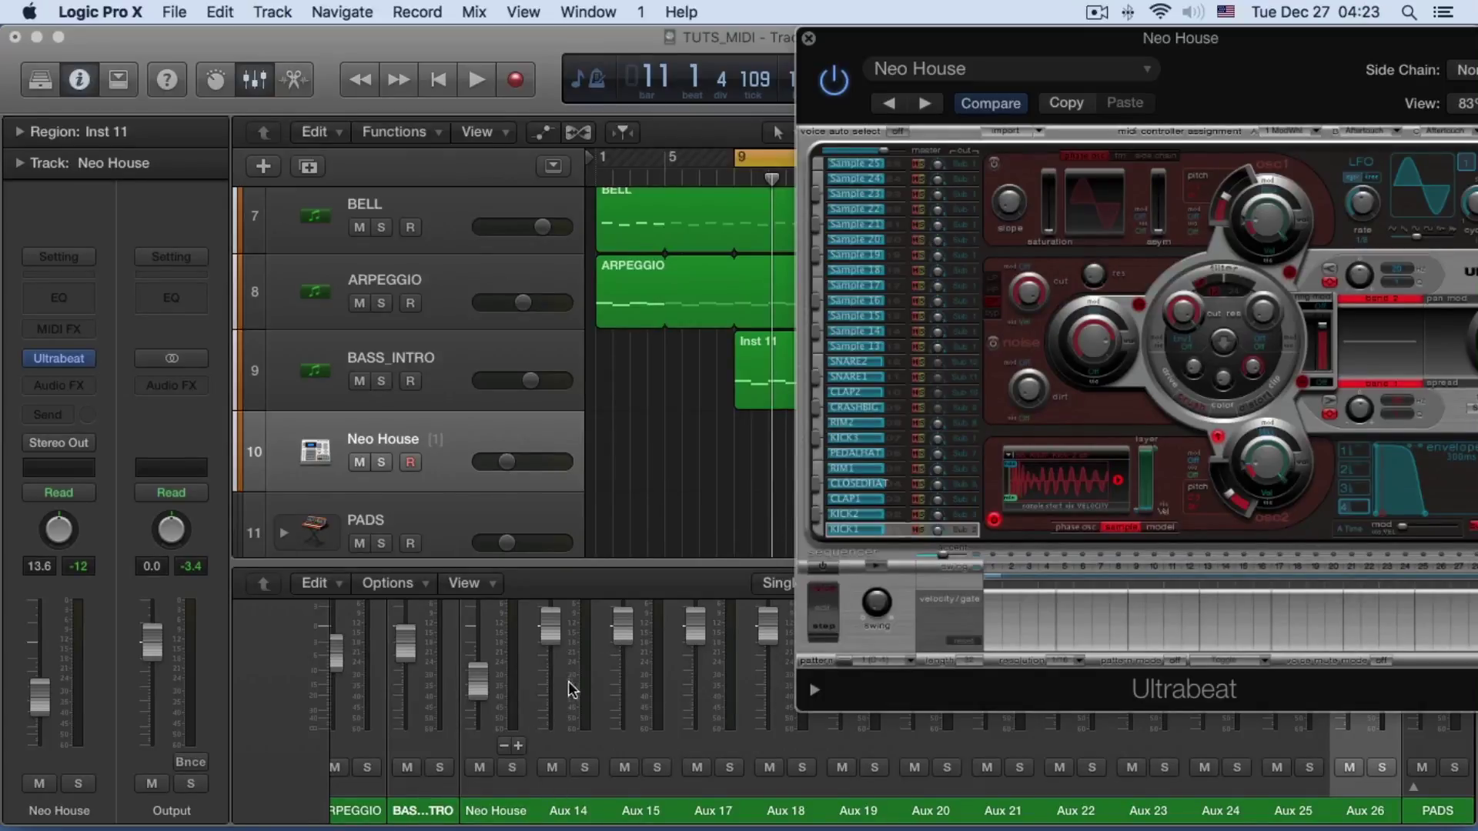
pyautogui.click(556, 699)
pyautogui.click(565, 793)
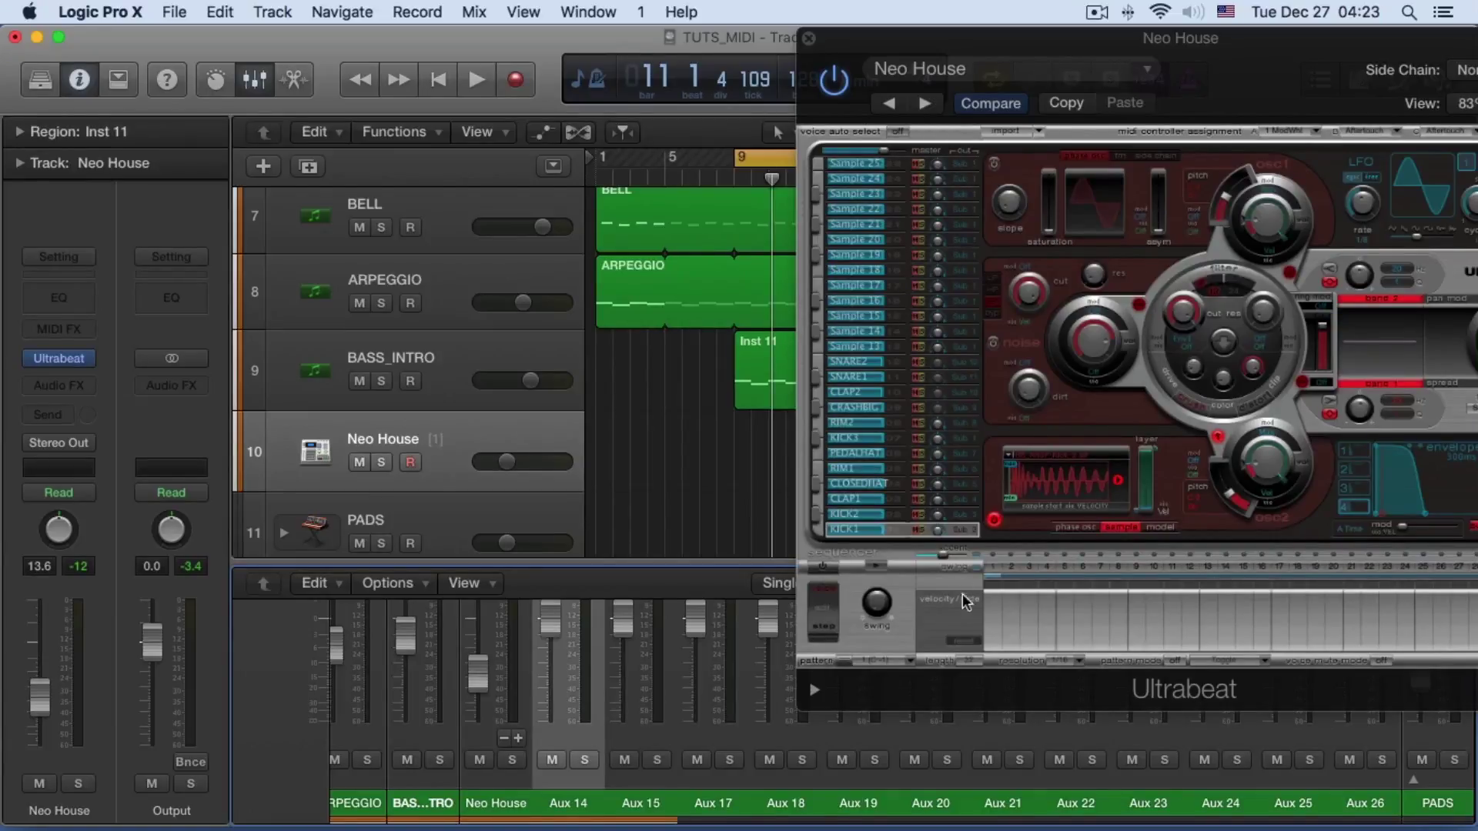
pyautogui.click(817, 531)
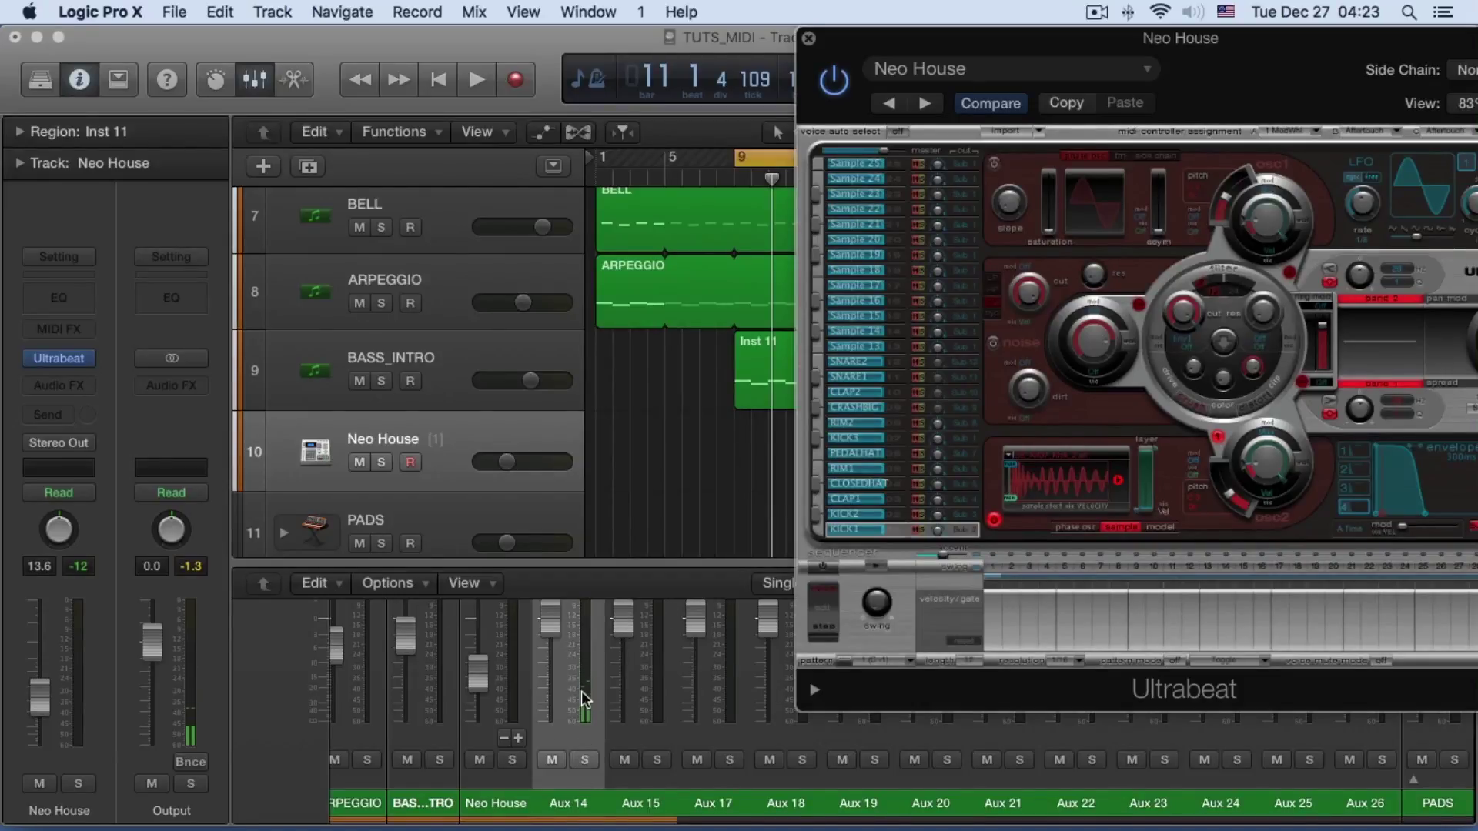
# Examine the input assignment of the Aux 14 channel and compare it with the output sub groups available for KICK1
pyautogui.scroll(5, 582, 701)
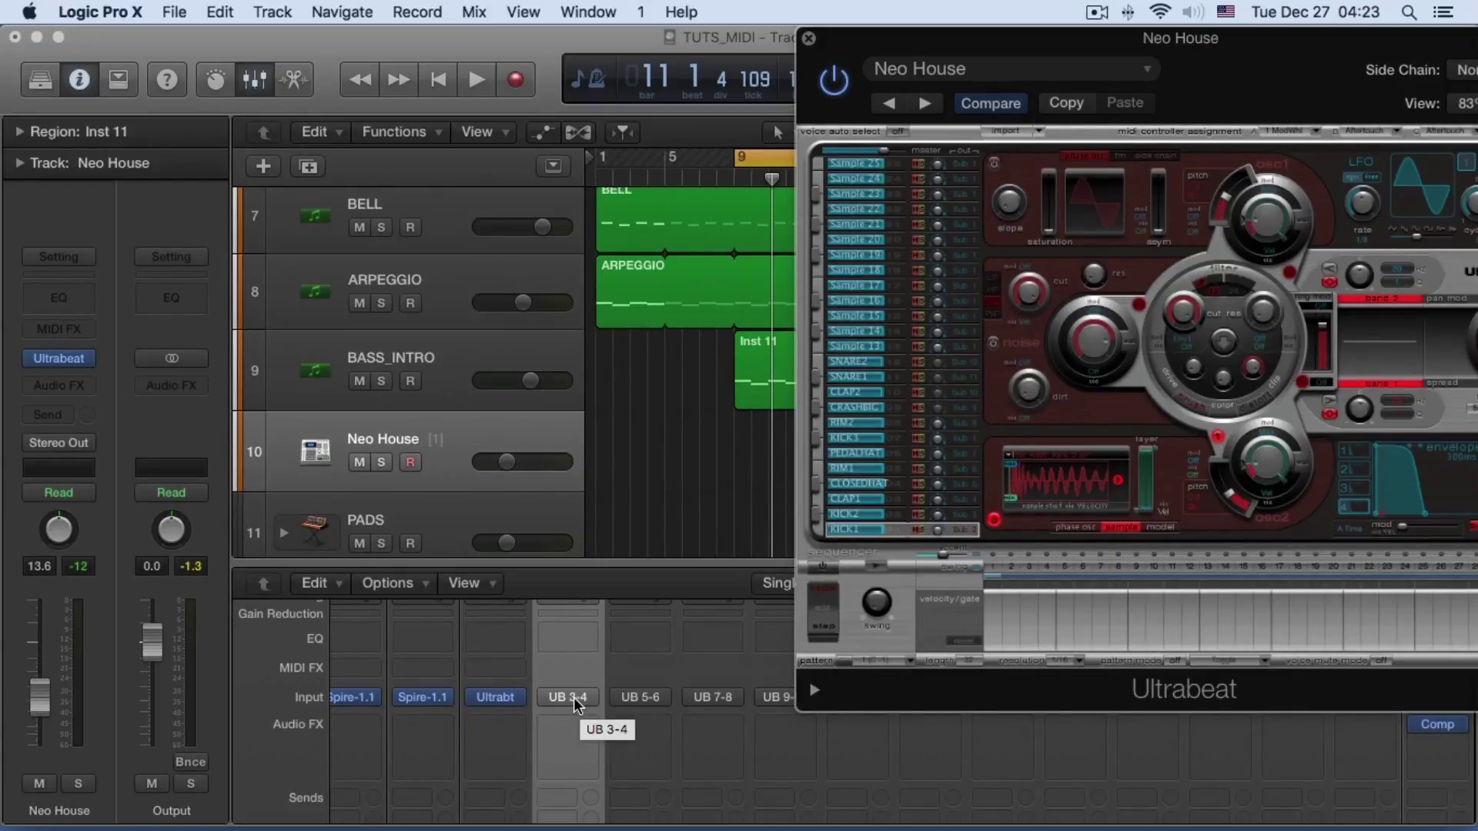
pyautogui.click(574, 702)
pyautogui.click(570, 654)
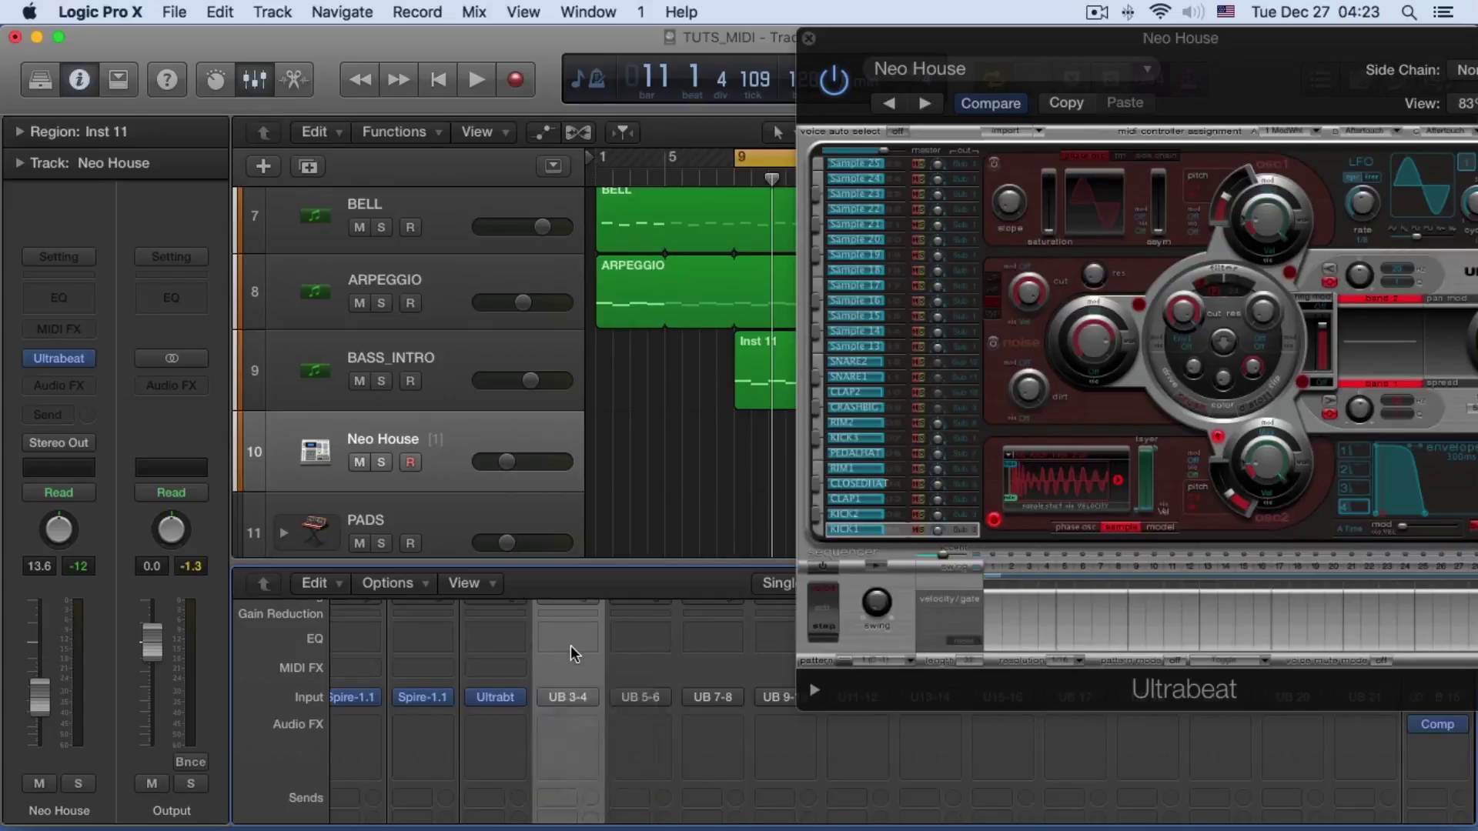
pyautogui.click(956, 529)
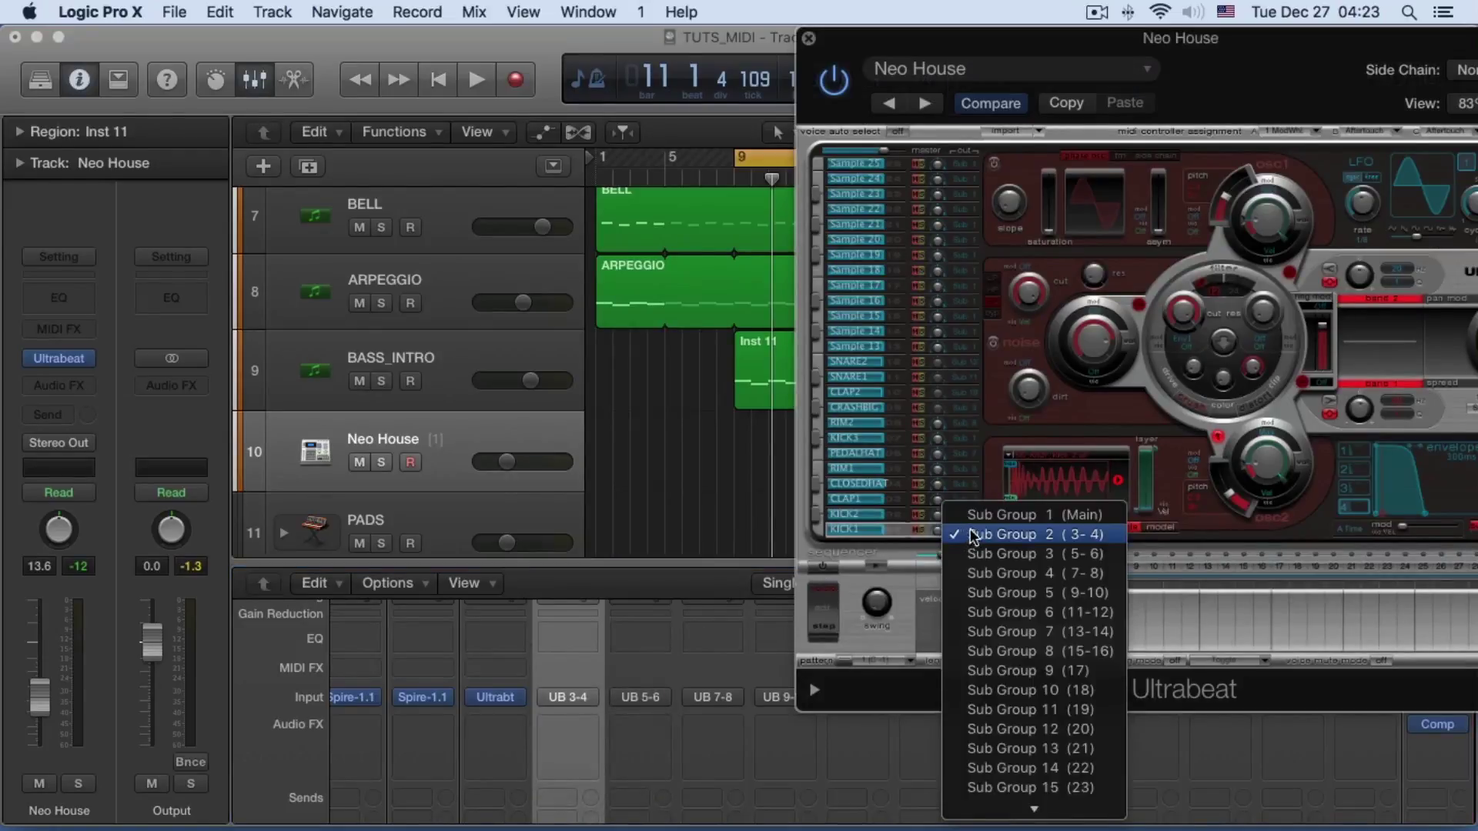
pyautogui.click(1069, 672)
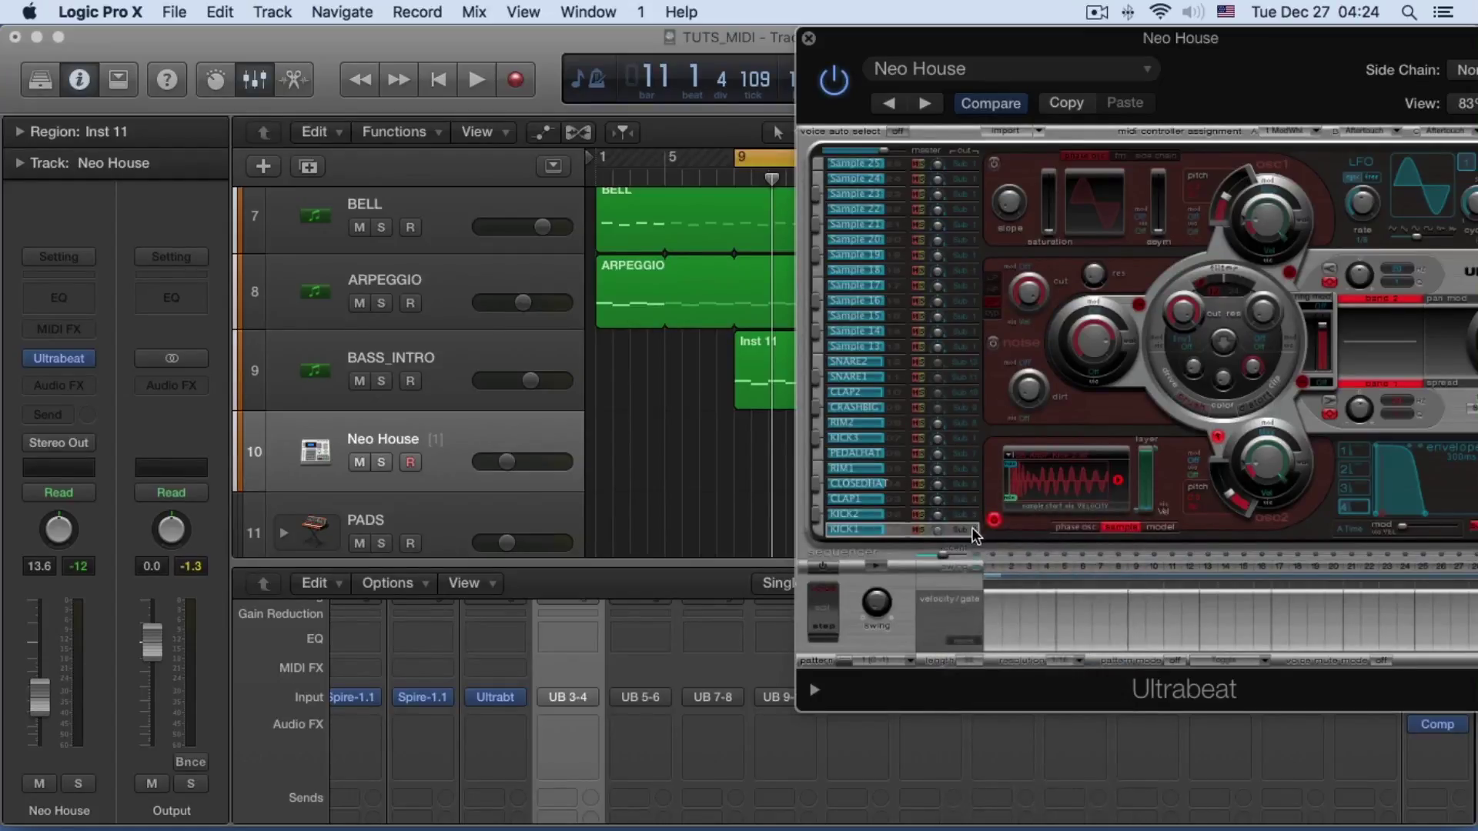
# Route KICK1 to Sub Group 9 (17) in Ultrabeat and set the Aux 14 channel's input to UB 17
pyautogui.click(968, 528)
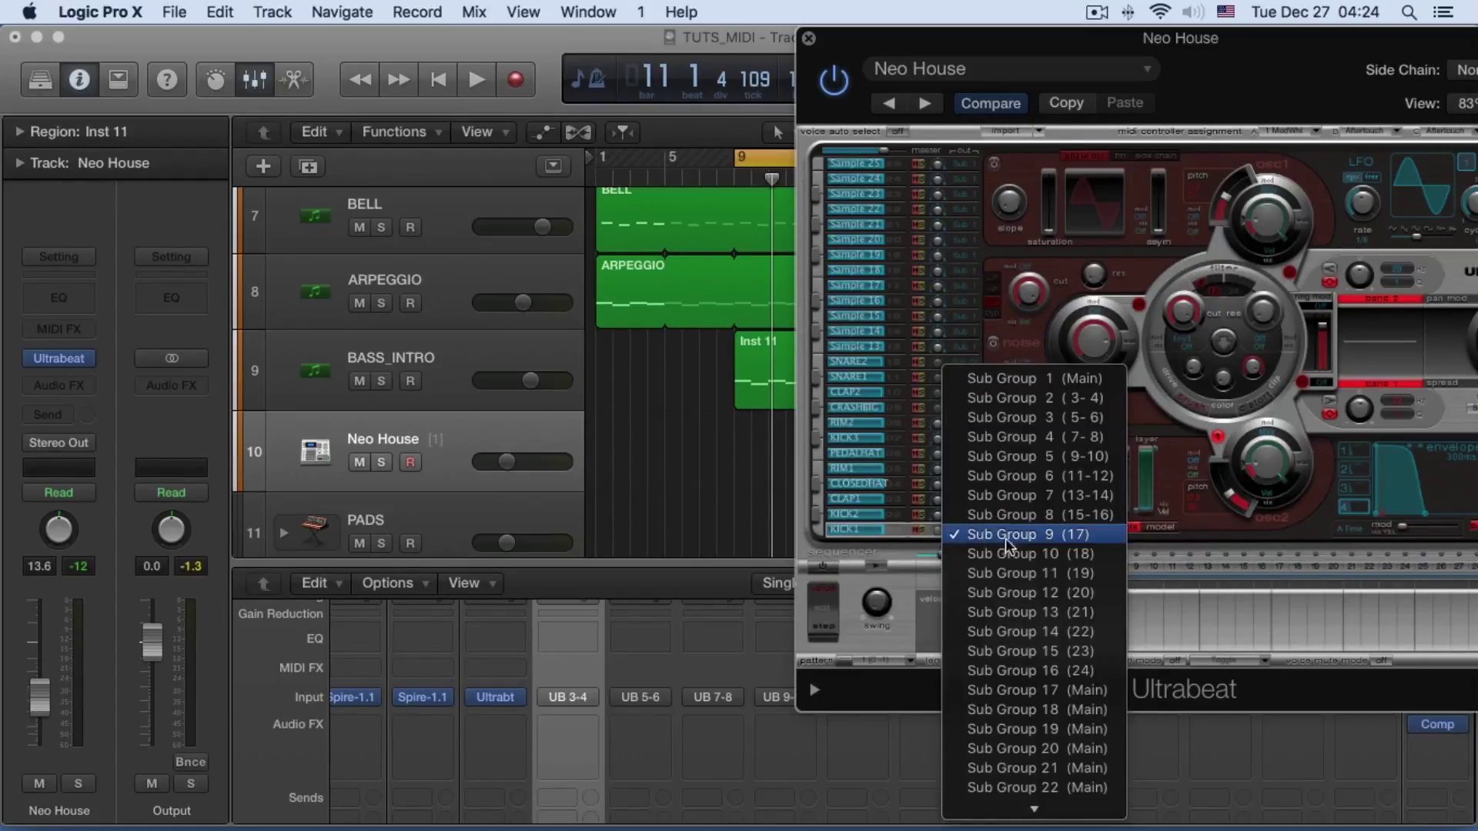
pyautogui.click(1048, 542)
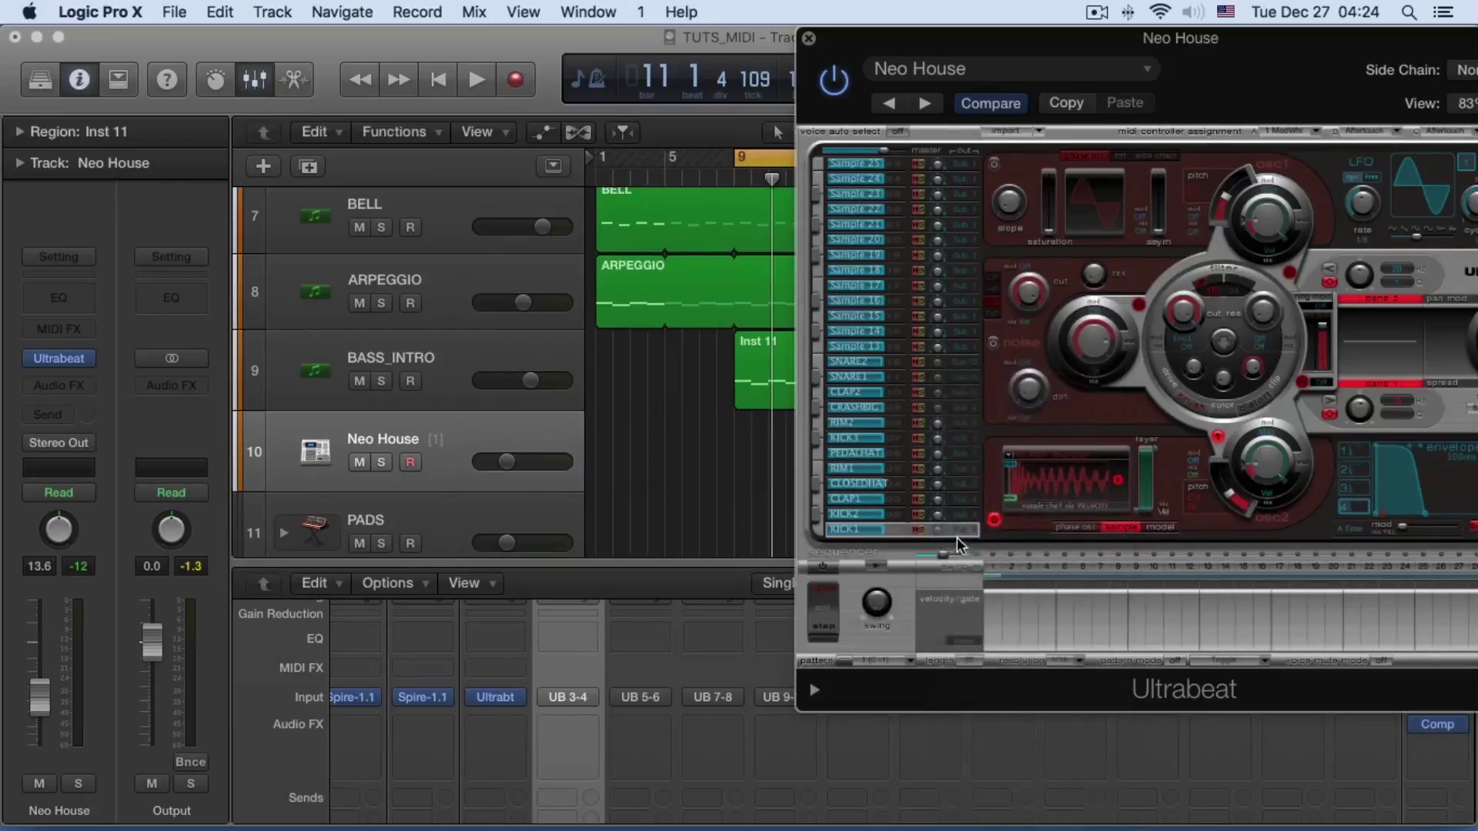
pyautogui.click(567, 697)
pyautogui.moveTo(587, 793)
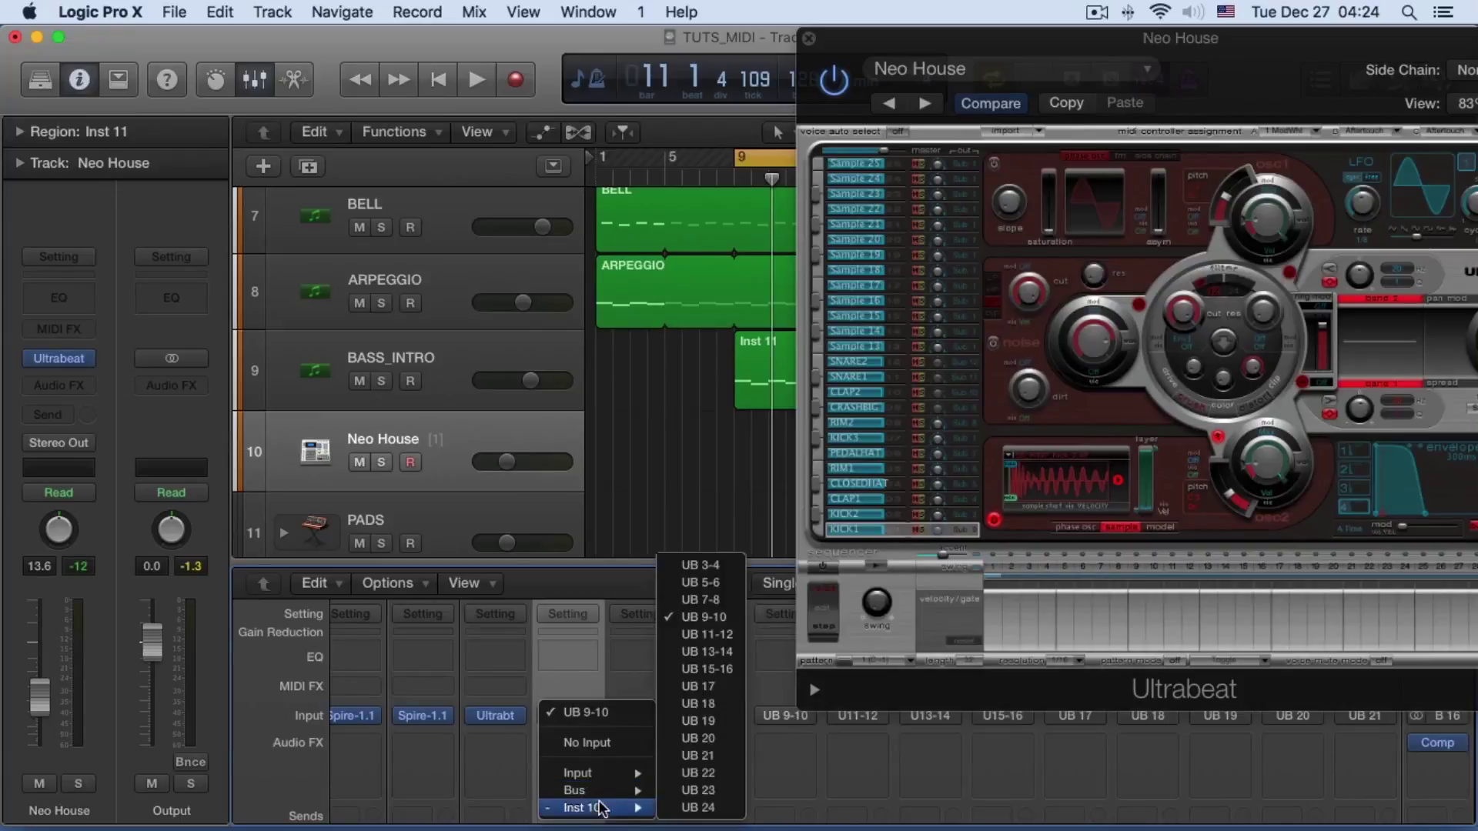
pyautogui.click(696, 686)
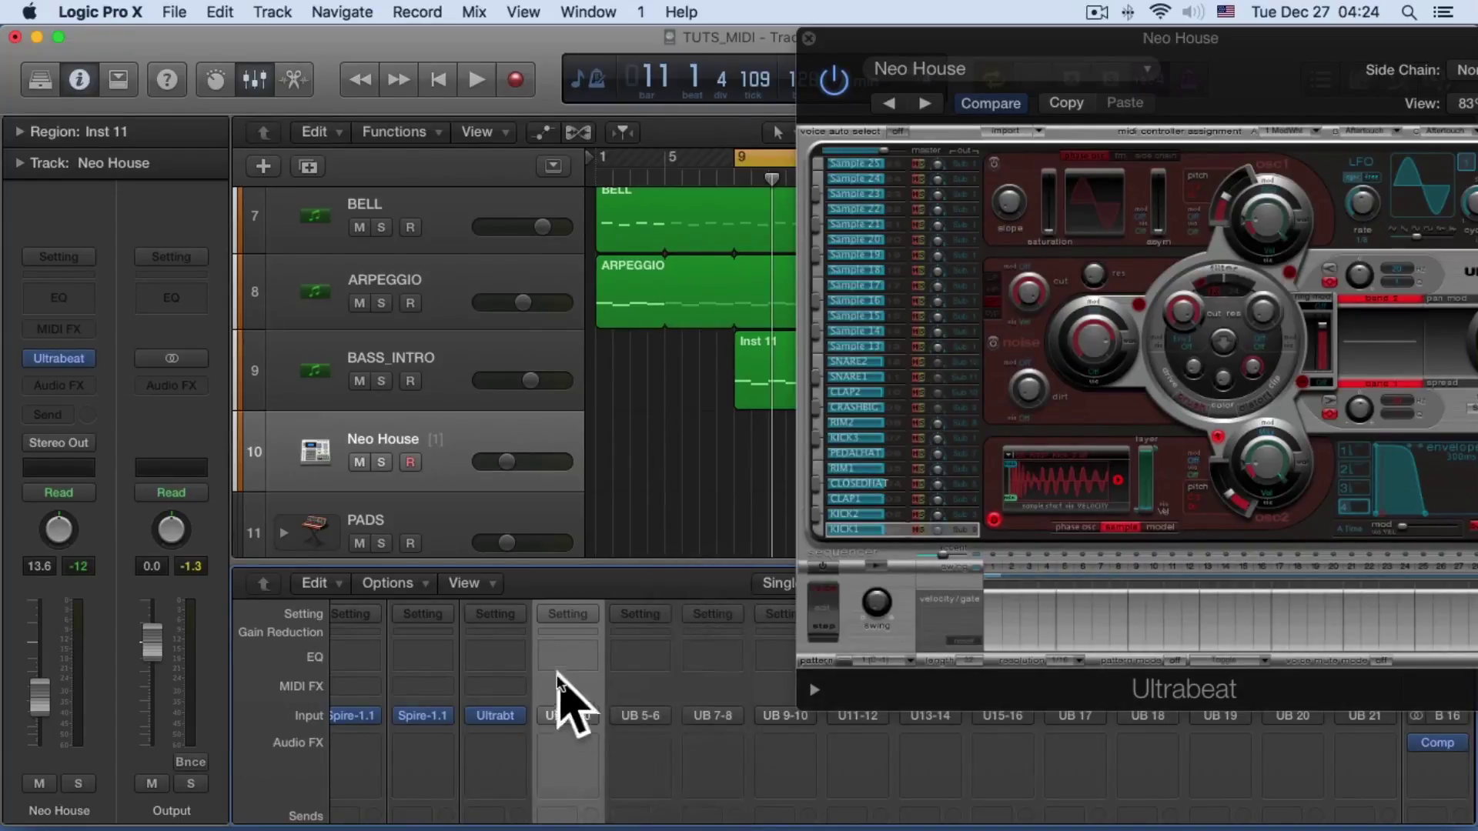
# Lower the Aux 14 channel to about -12.6 dB while auditioning the kick sound, and rename the channel KICK1
pyautogui.scroll(-5, 585, 677)
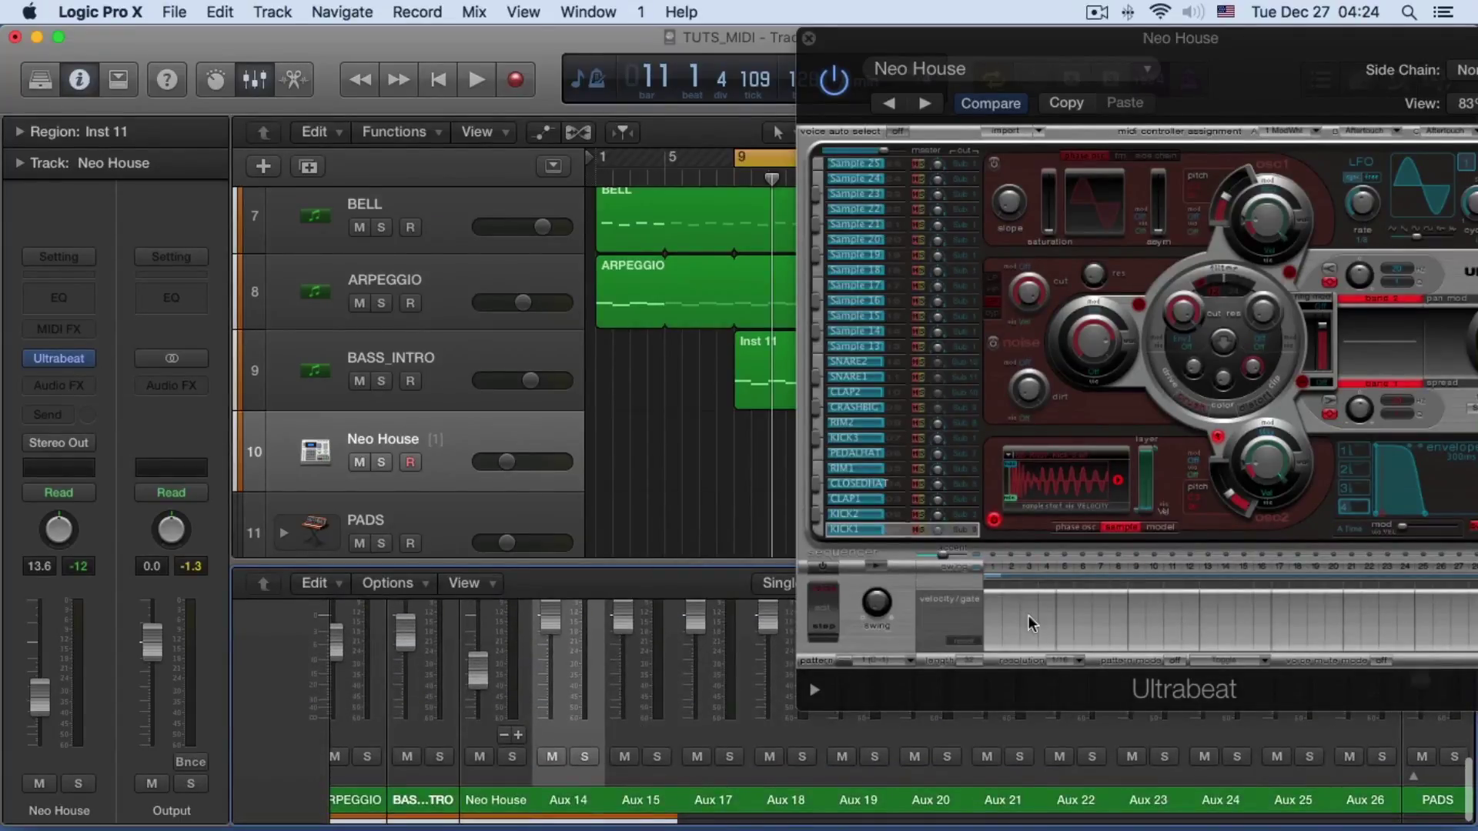
pyautogui.click(817, 530)
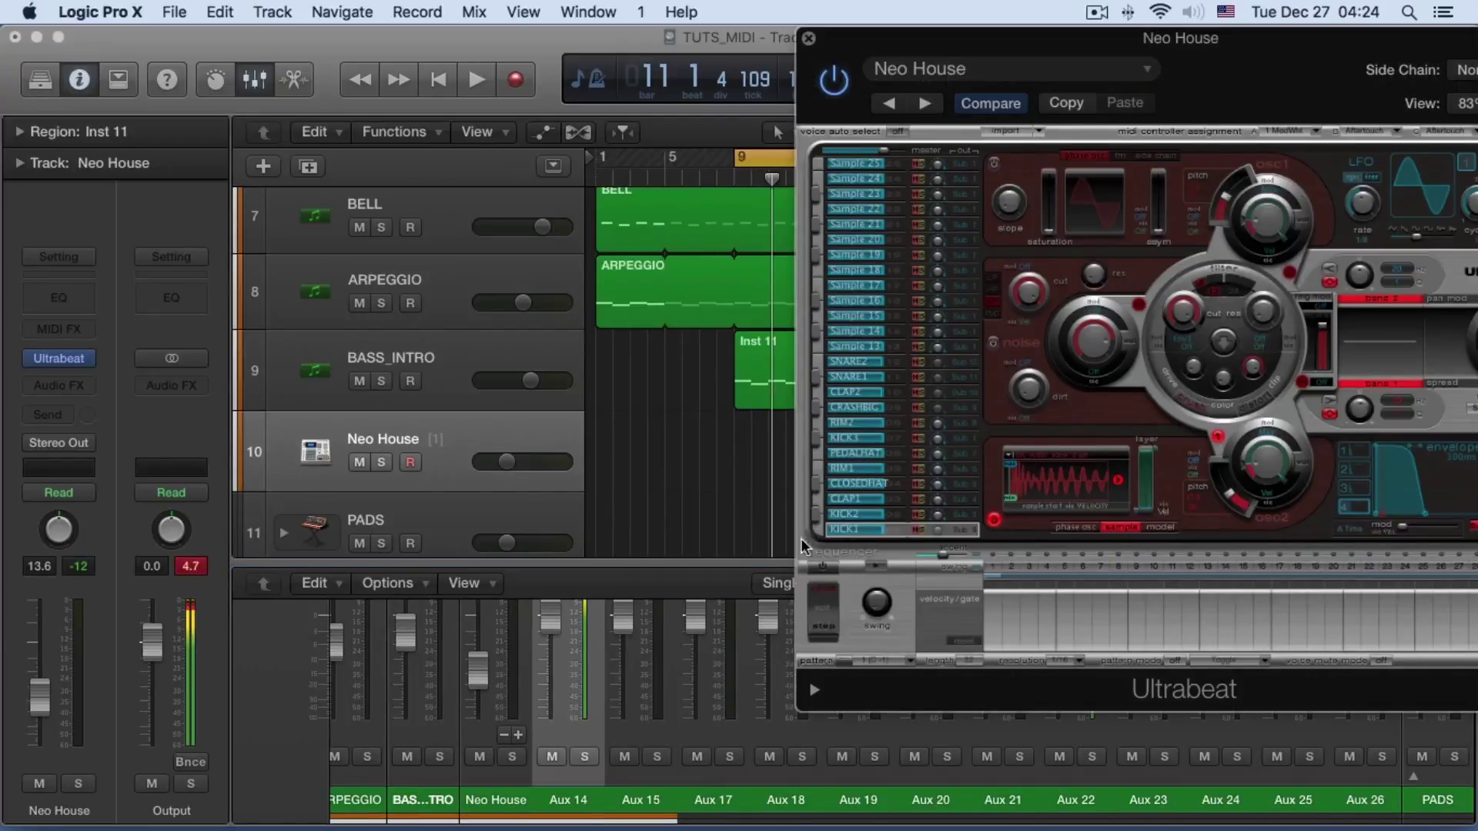
pyautogui.moveTo(550, 619); pyautogui.dragTo(550, 668)
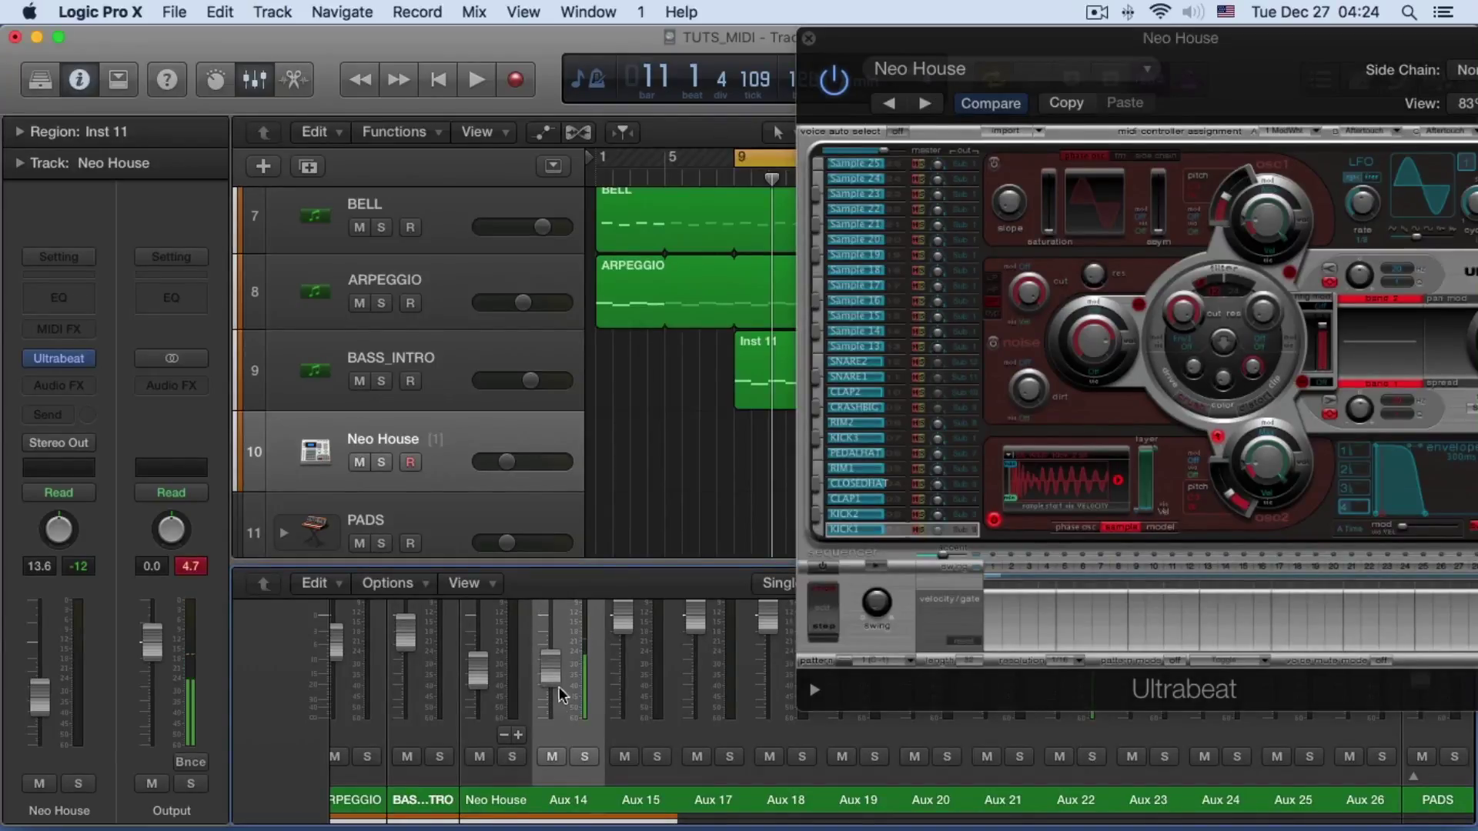
pyautogui.doubleClick(567, 798)
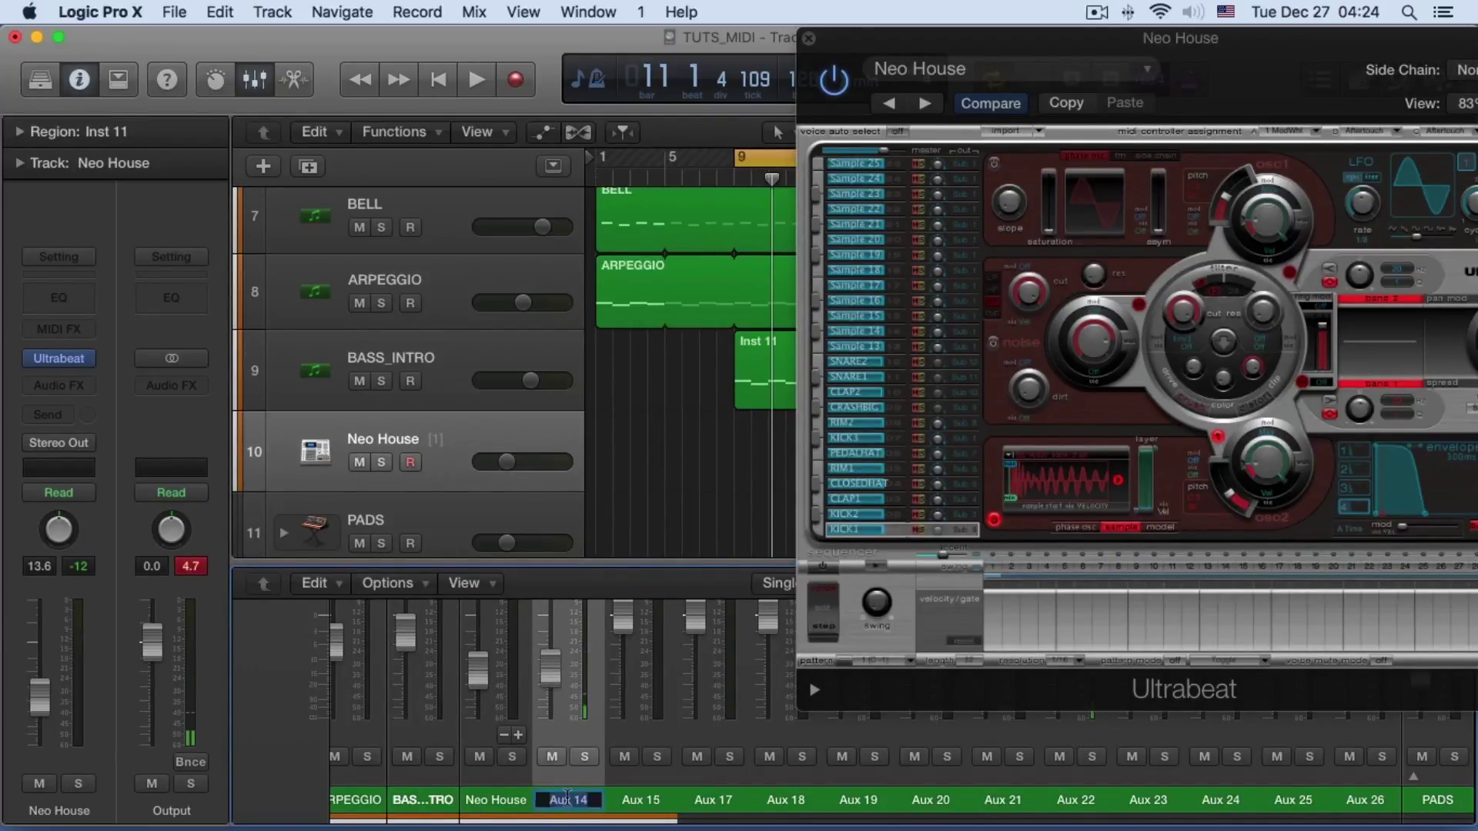
pyautogui.write('KICK1')
pyautogui.press('Return')
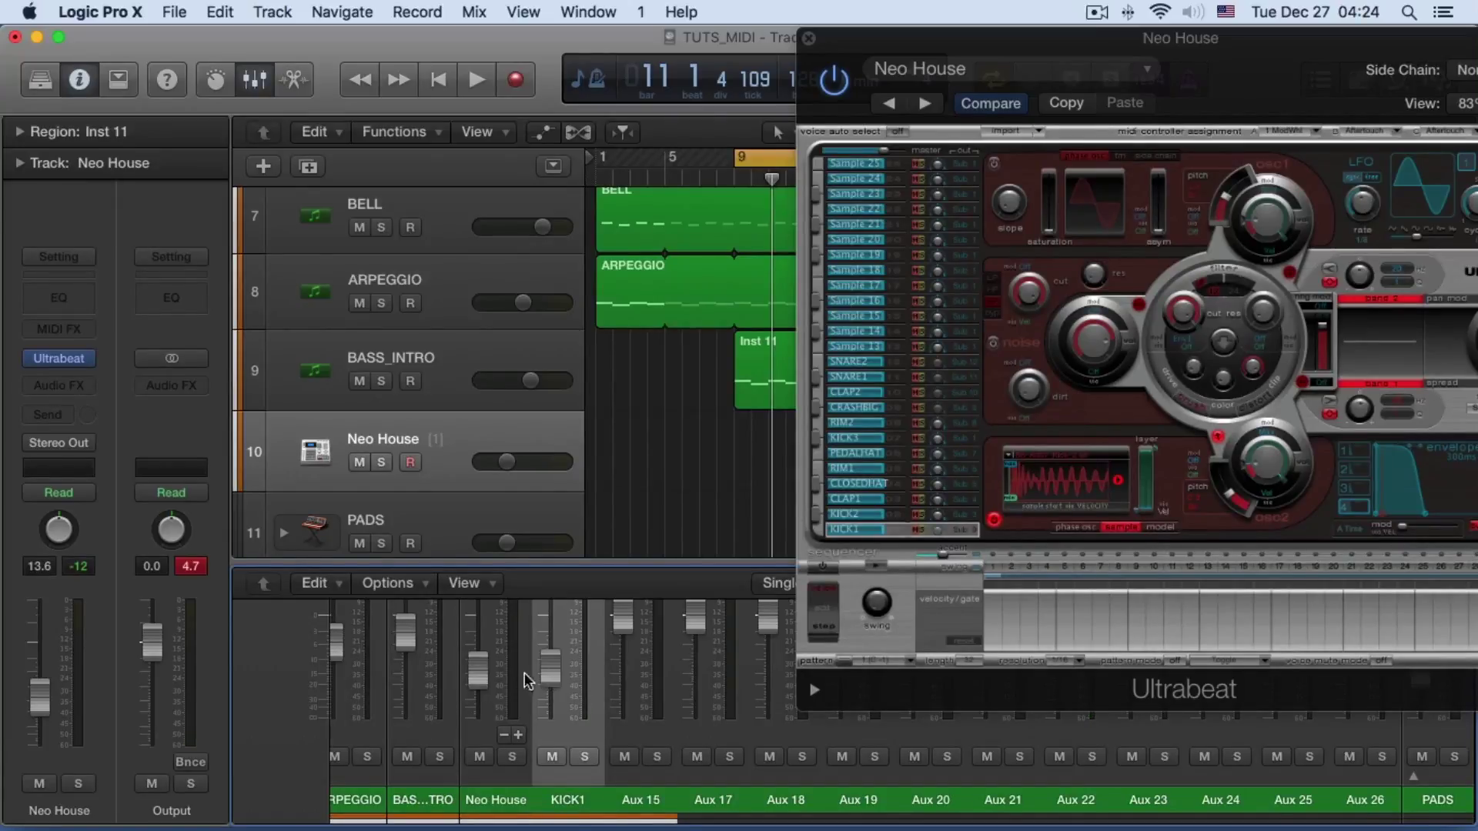
# Route the KICK2 sound to Sub Group 10 (18) and lower the Aux 15 channel to about -6.5 dB
pyautogui.click(635, 771)
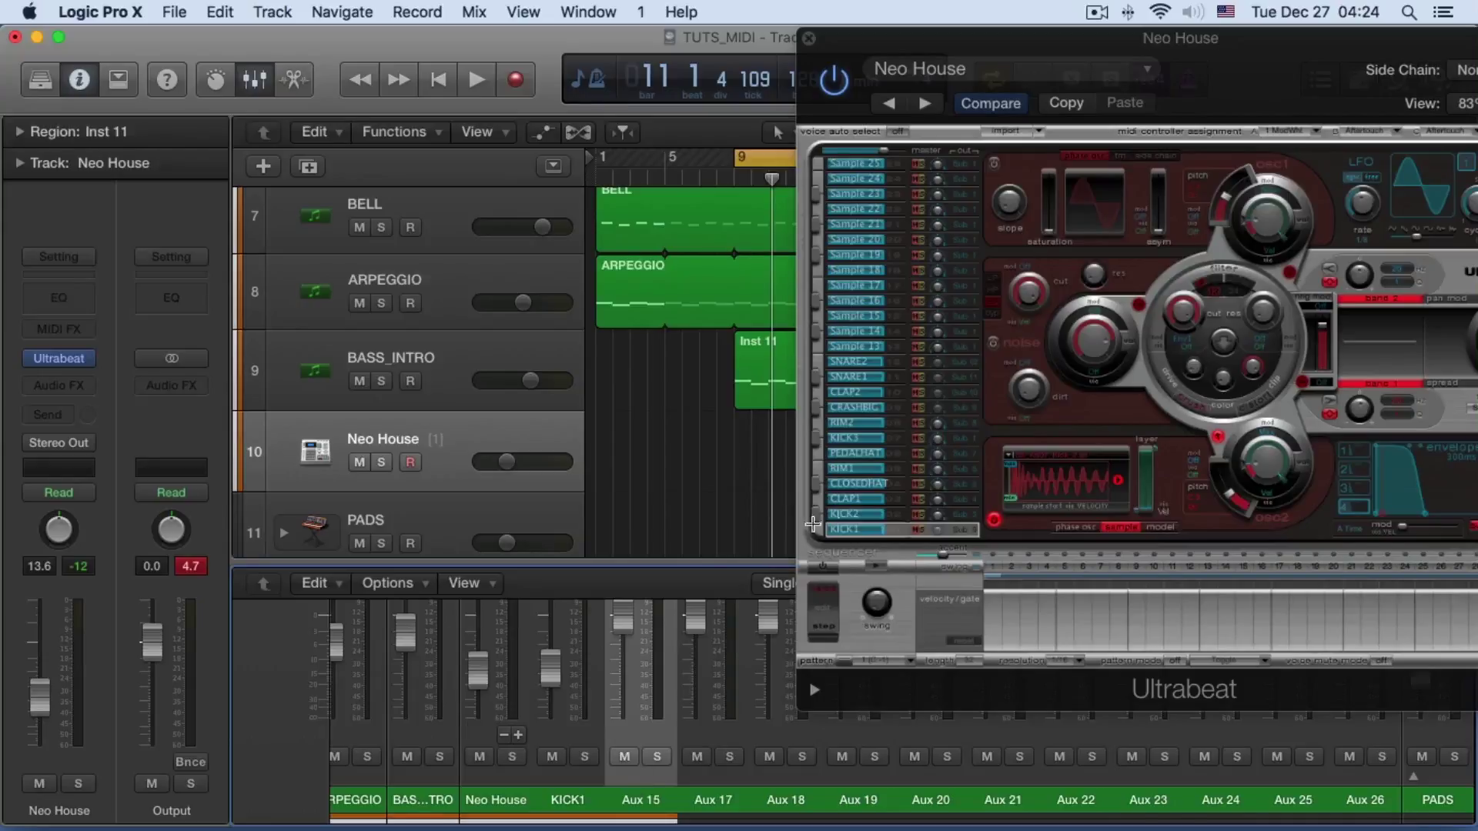
pyautogui.click(965, 514)
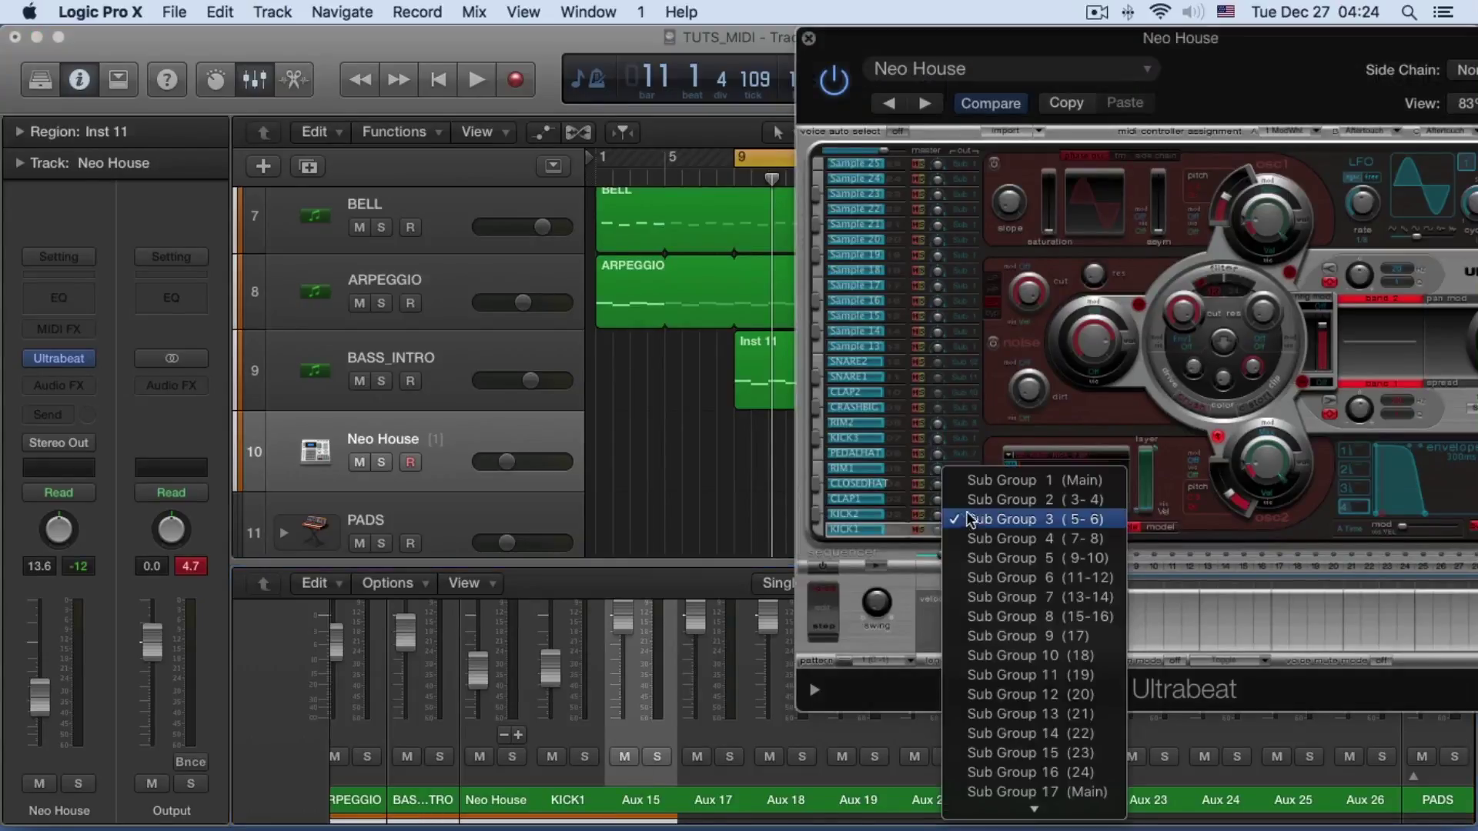
pyautogui.click(1017, 655)
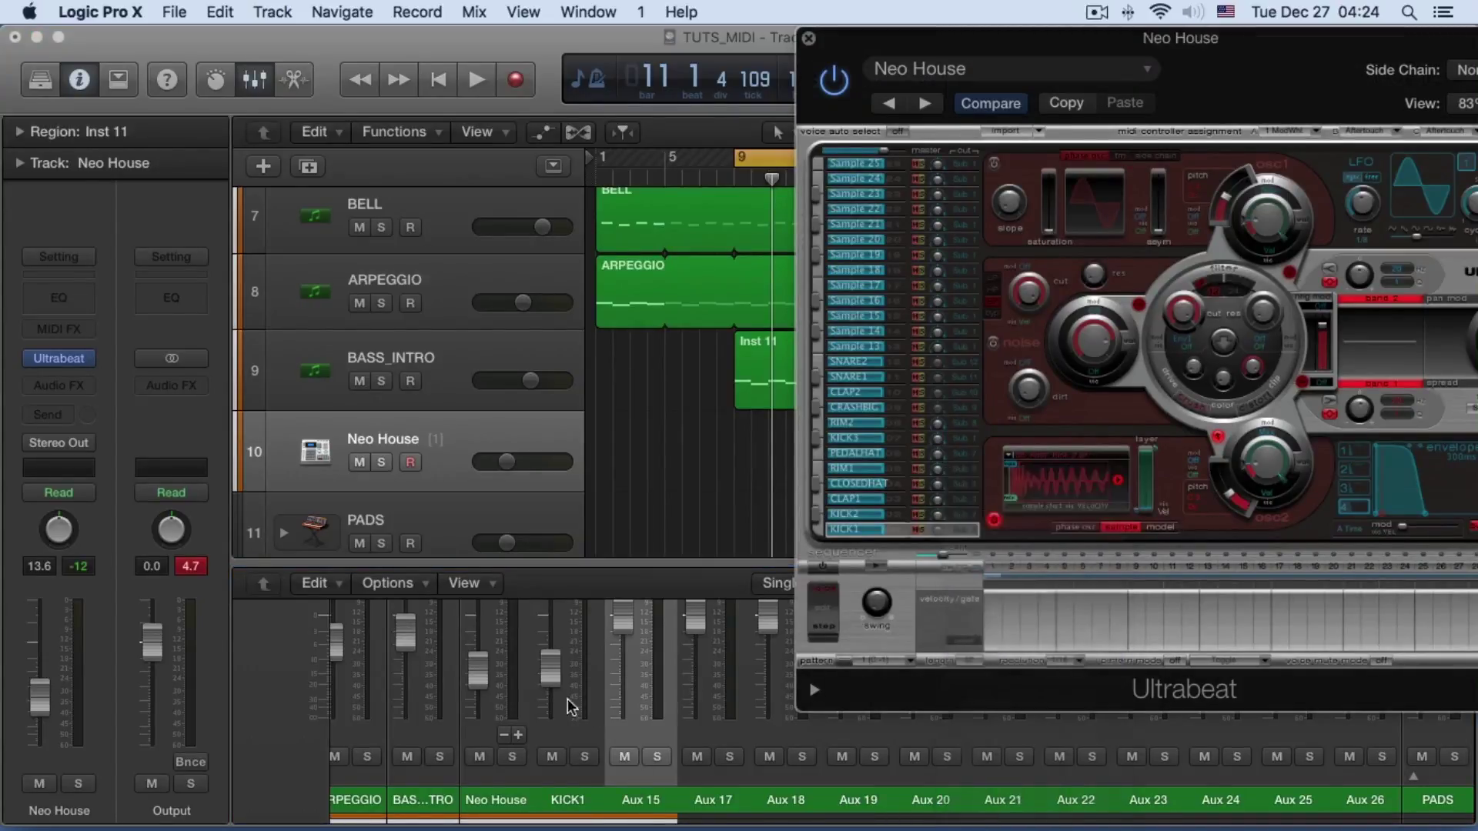
pyautogui.moveTo(622, 618); pyautogui.dragTo(615, 666)
# Set the Aux 15 channel's input to UB 18 and rename the channel KICK2
pyautogui.scroll(5, 616, 658)
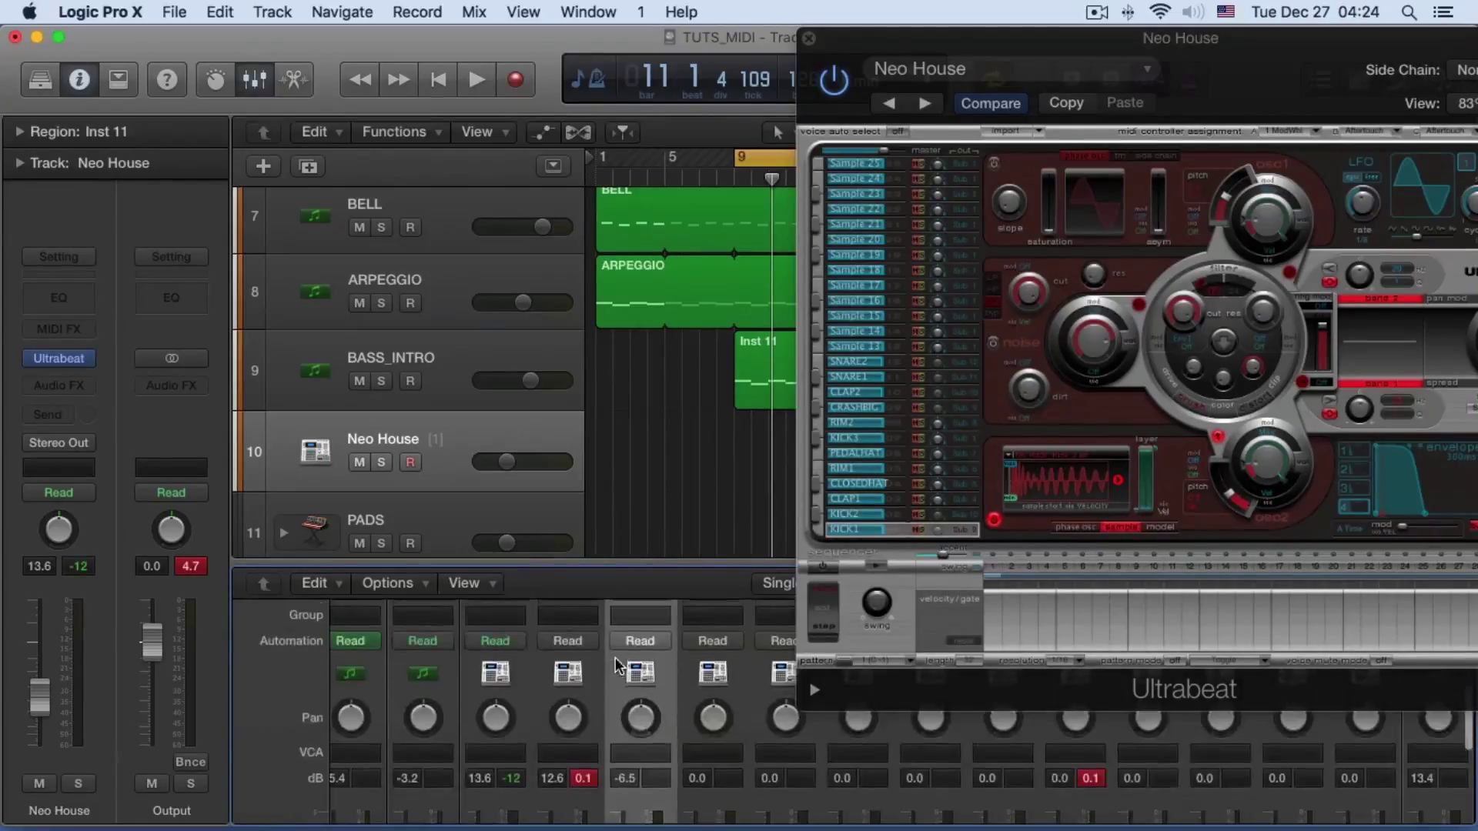
pyautogui.scroll(5, 616, 731)
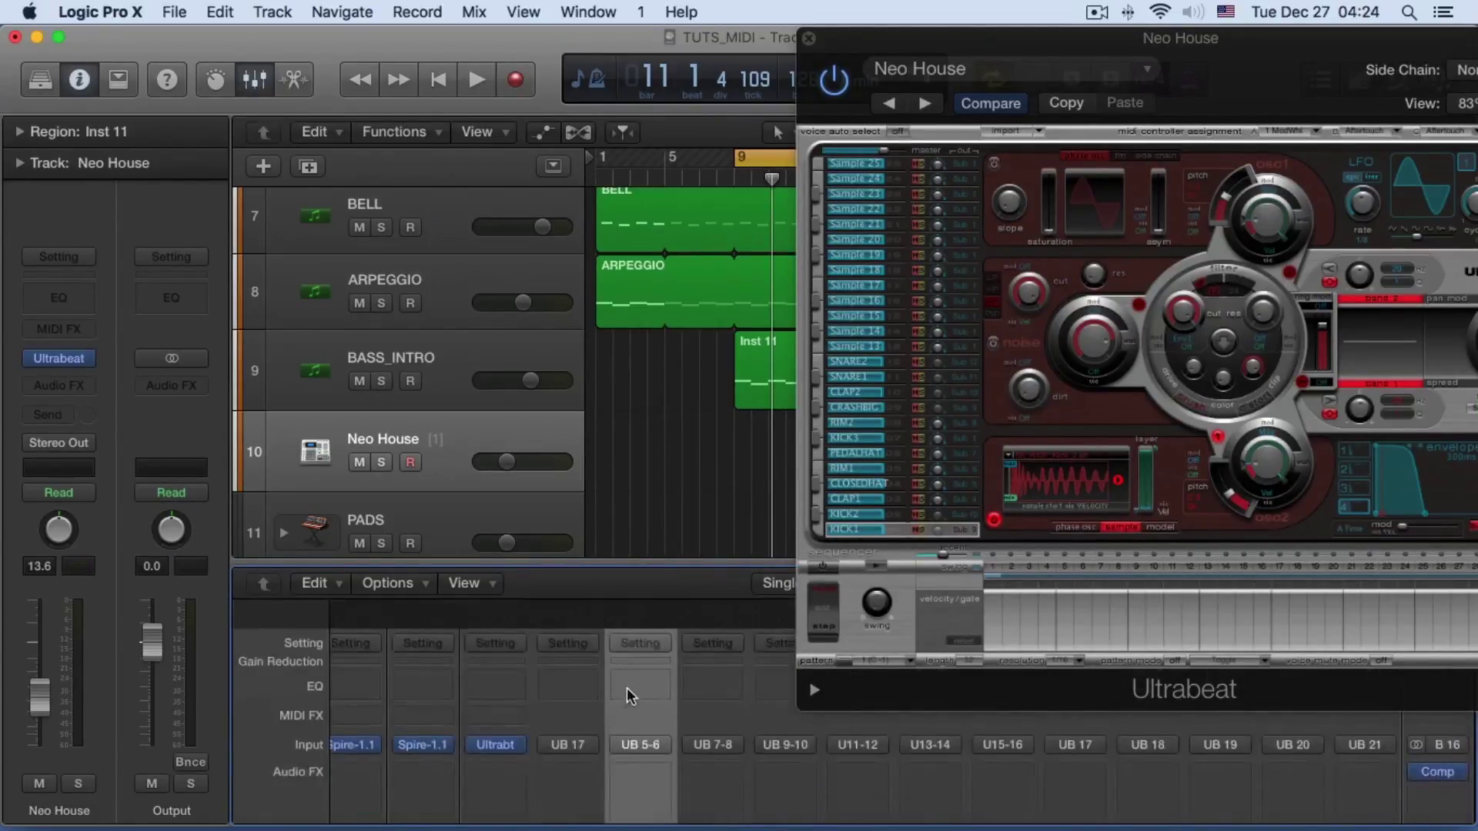
pyautogui.click(638, 713)
pyautogui.moveTo(674, 807)
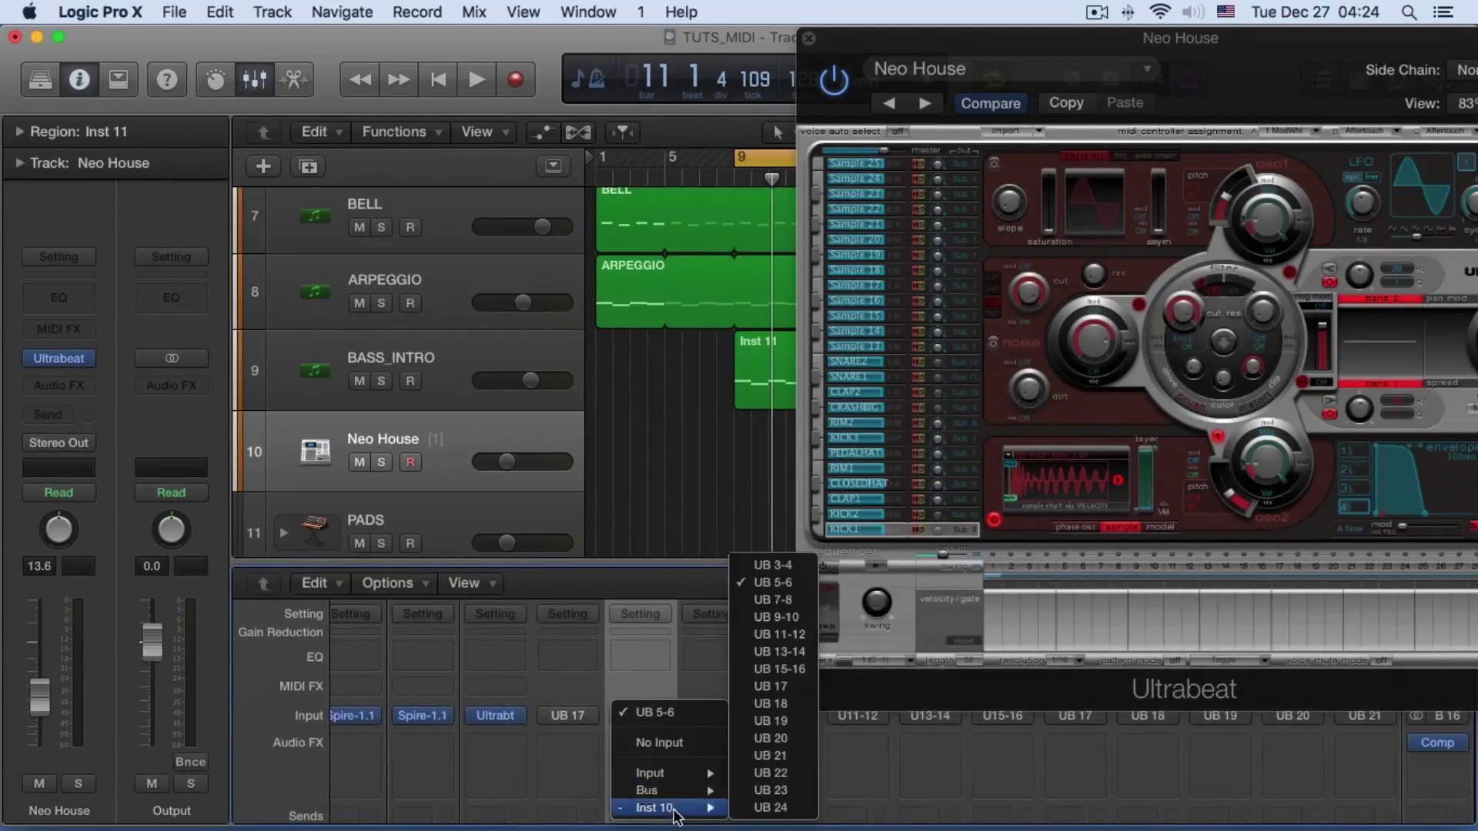
pyautogui.click(792, 703)
pyautogui.scroll(-10, 653, 723)
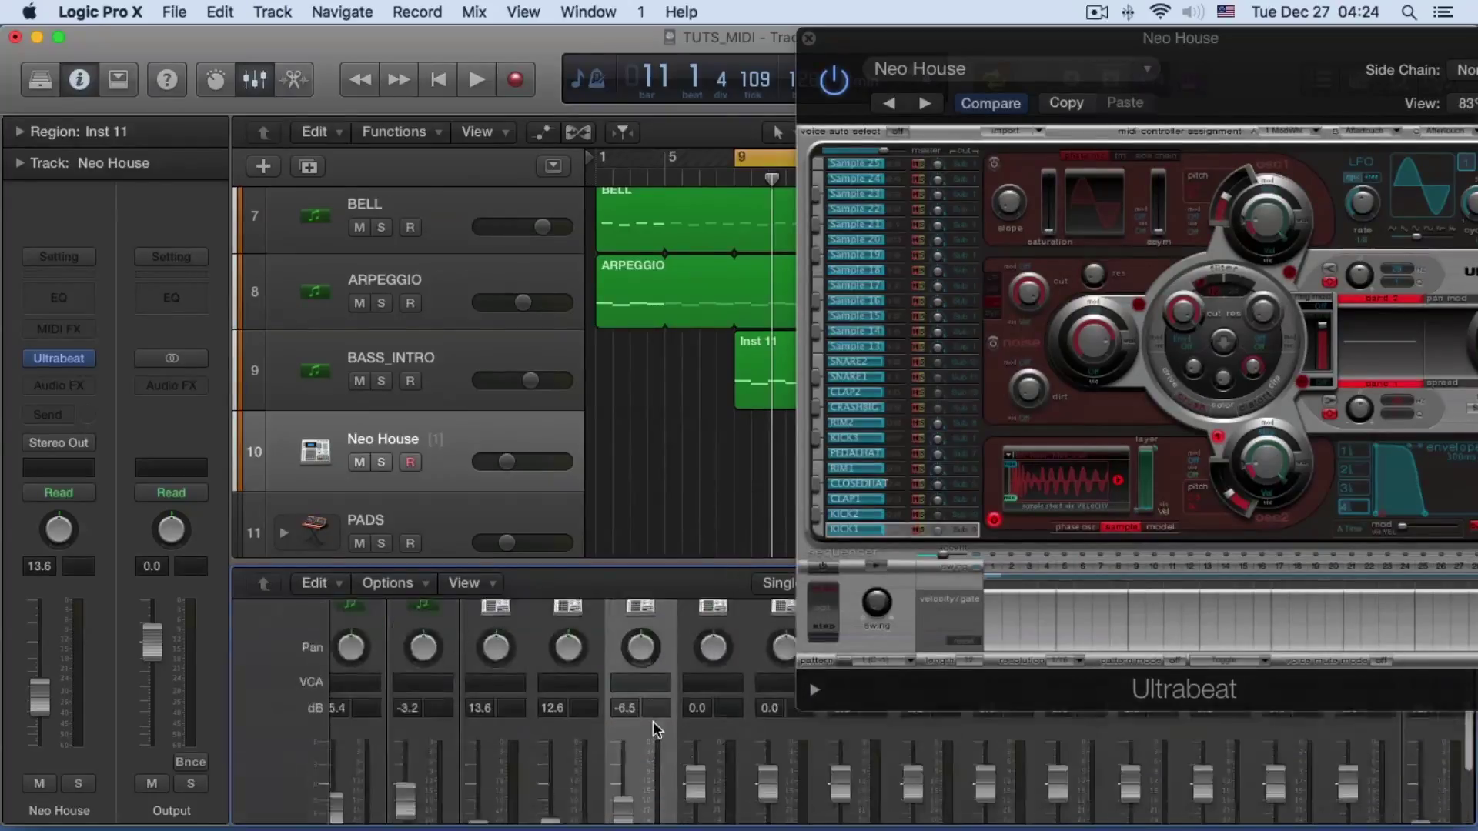
pyautogui.doubleClick(637, 801)
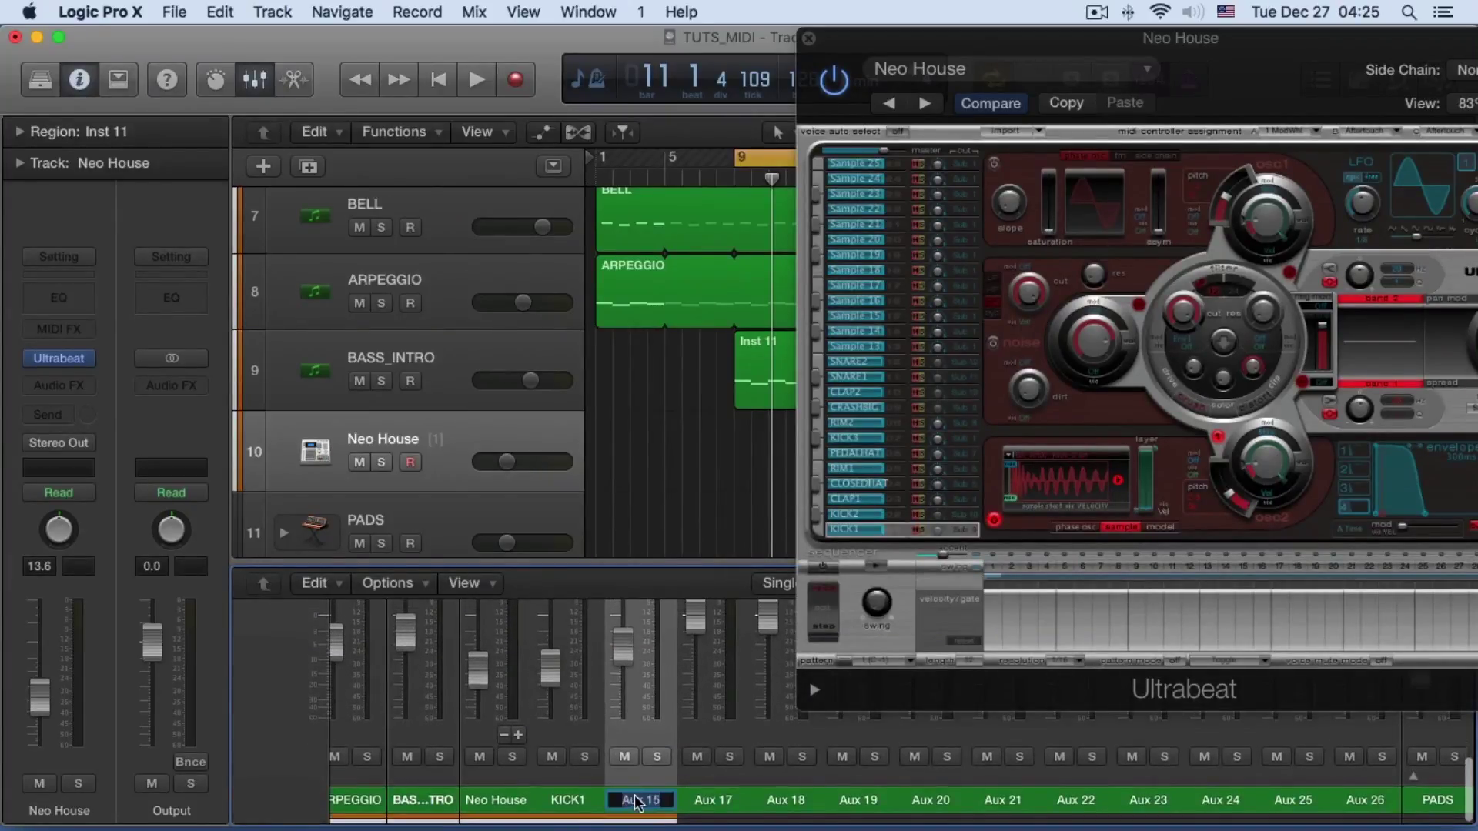
pyautogui.write('KICK')
pyautogui.write('2')
pyautogui.press('Return')
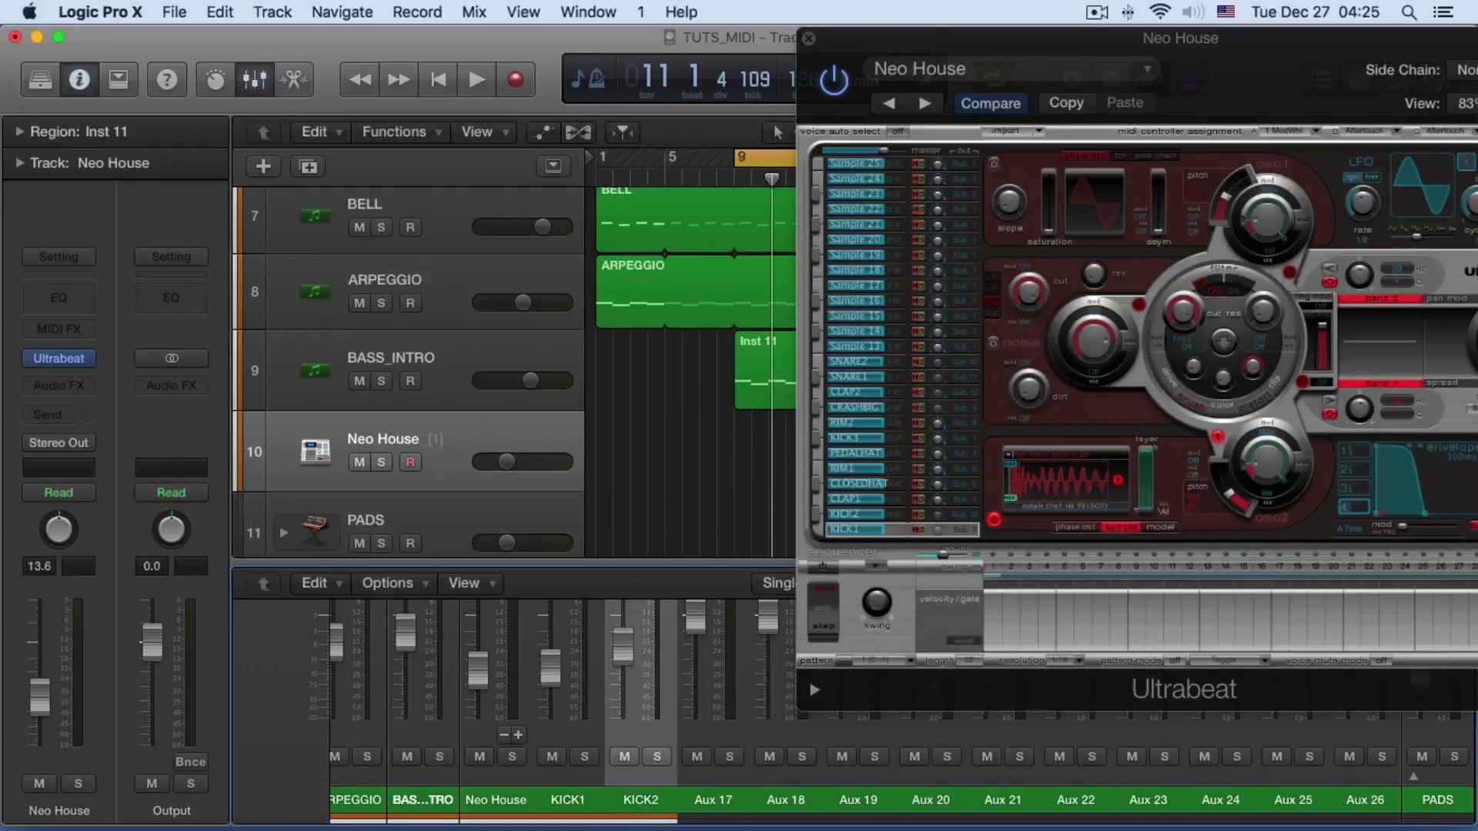
# Assign the RIM1 sound to its own output sub group and rename the Aux 19 channel RIM1
pyautogui.click(816, 485)
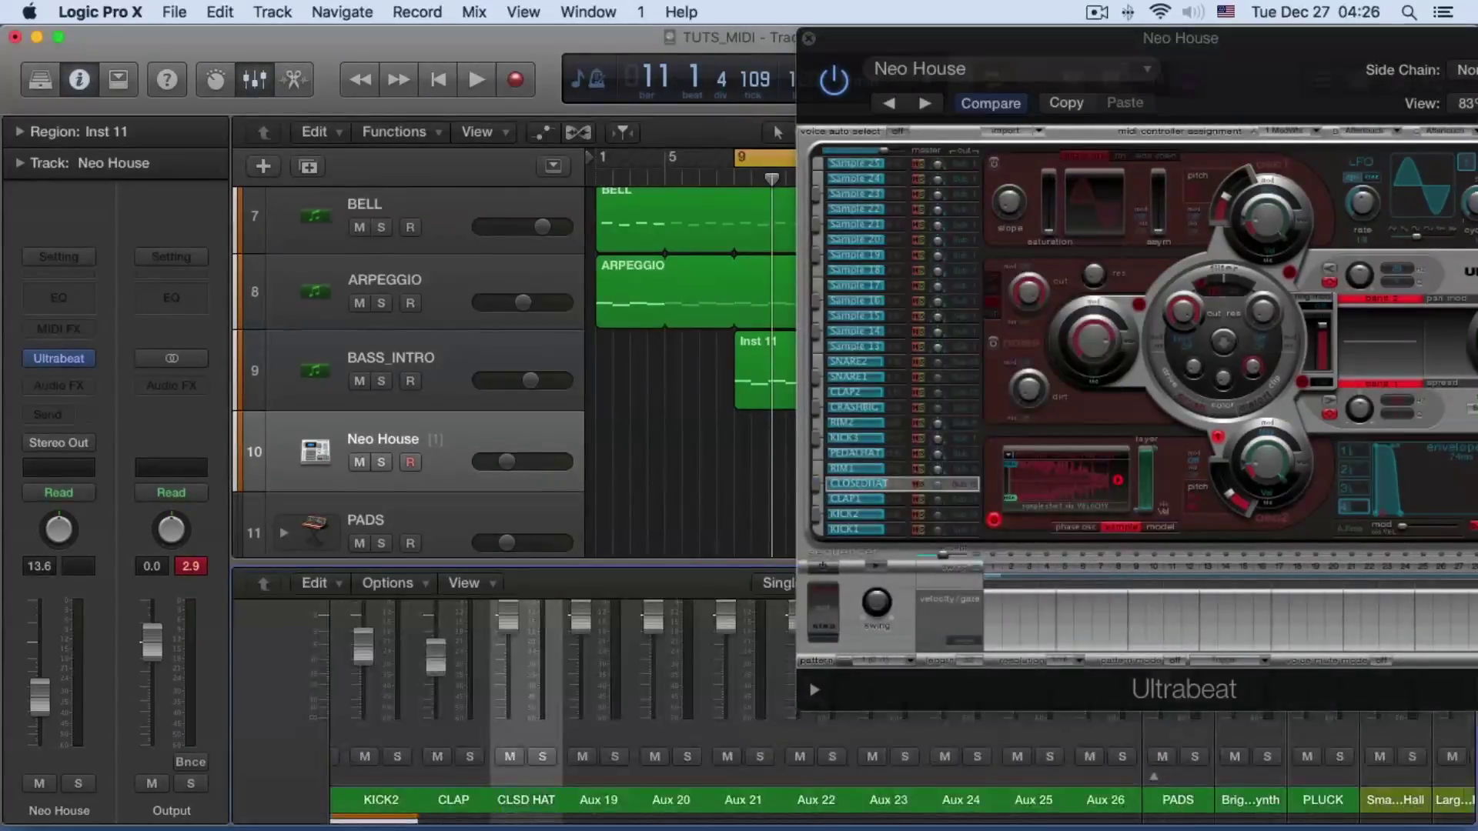
pyautogui.click(960, 469)
pyautogui.click(993, 590)
pyautogui.doubleClick(599, 801)
pyautogui.write('RIM1')
pyautogui.press('Return')
# Select the PEDALHAT sound, rename the Aux 20 channel PEDAL and enlarge the mixer upward
pyautogui.click(867, 452)
pyautogui.doubleClick(670, 800)
pyautogui.write('PEDAL')
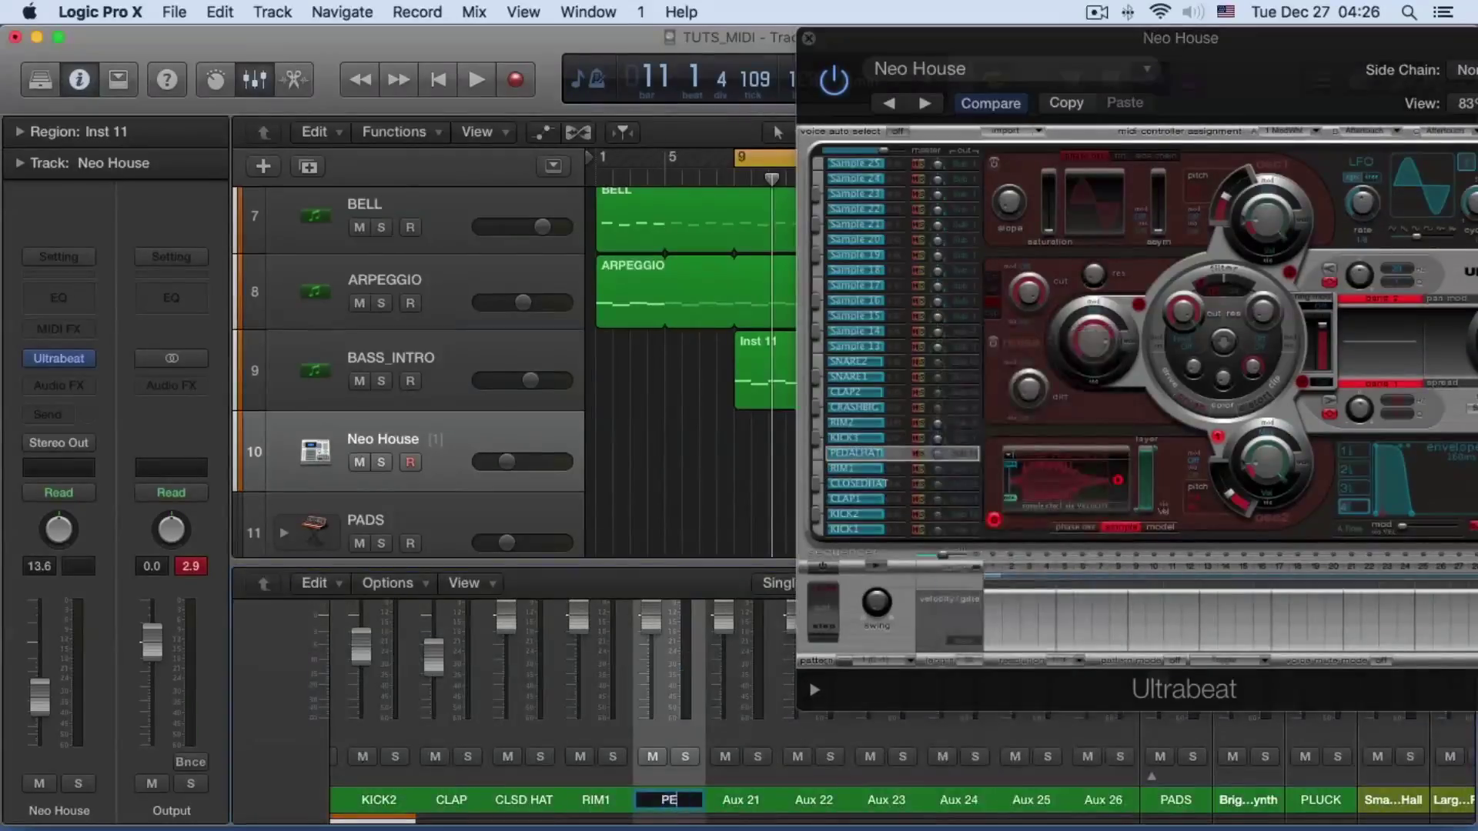
pyautogui.moveTo(666, 566); pyautogui.dragTo(665, 117)
# Lower the channel levels to about -3.2 dB for CLSD HAT, -4.7 dB for RIM1 and -7.7 dB for PEDAL
pyautogui.moveTo(505, 614); pyautogui.dragTo(506, 633)
pyautogui.moveTo(578, 614); pyautogui.dragTo(577, 640)
pyautogui.moveTo(651, 614); pyautogui.dragTo(651, 650)
# Turn down the KICK3 and RIM2 sounds in Ultrabeat and lower the Aux 21 channel to about -13 dB
pyautogui.click(740, 777)
pyautogui.click(880, 437)
pyautogui.click(819, 423)
pyautogui.moveTo(724, 614); pyautogui.dragTo(723, 667)
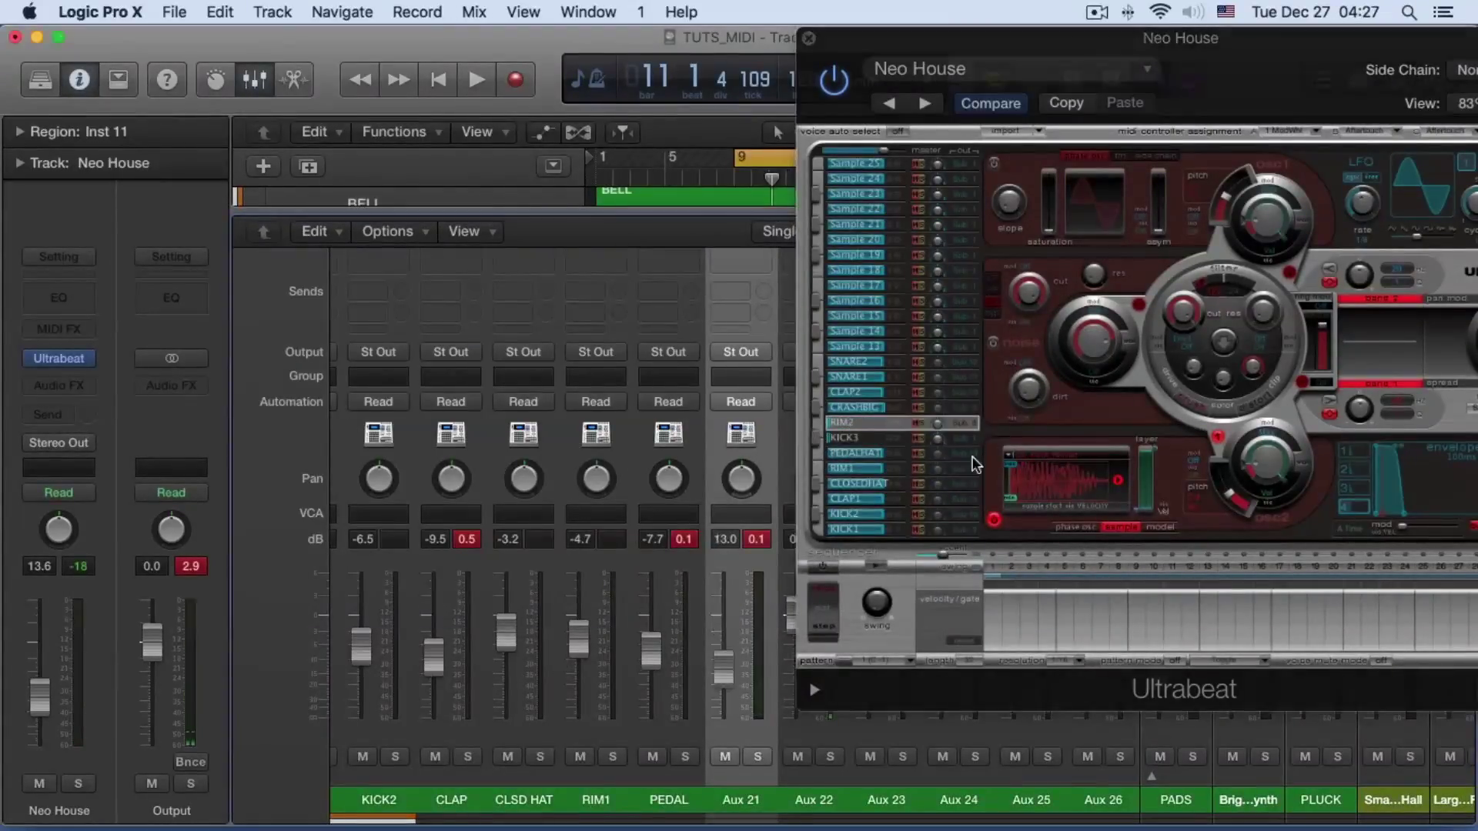
# Assign the CRASHBIG sound to the Aux 21 channel through input UB 23 and rename the channel CRASH BIG
pyautogui.scroll(5, 747, 326)
pyautogui.click(965, 408)
pyautogui.click(740, 321)
pyautogui.scroll(-5, 752, 713)
pyautogui.doubleClick(740, 800)
pyautogui.write('CRASH BIG')
pyautogui.press('Return')
# Select the CLAP2 sound in Ultrabeat and lower the Aux 22 channel to about -11.5 dB
pyautogui.click(862, 393)
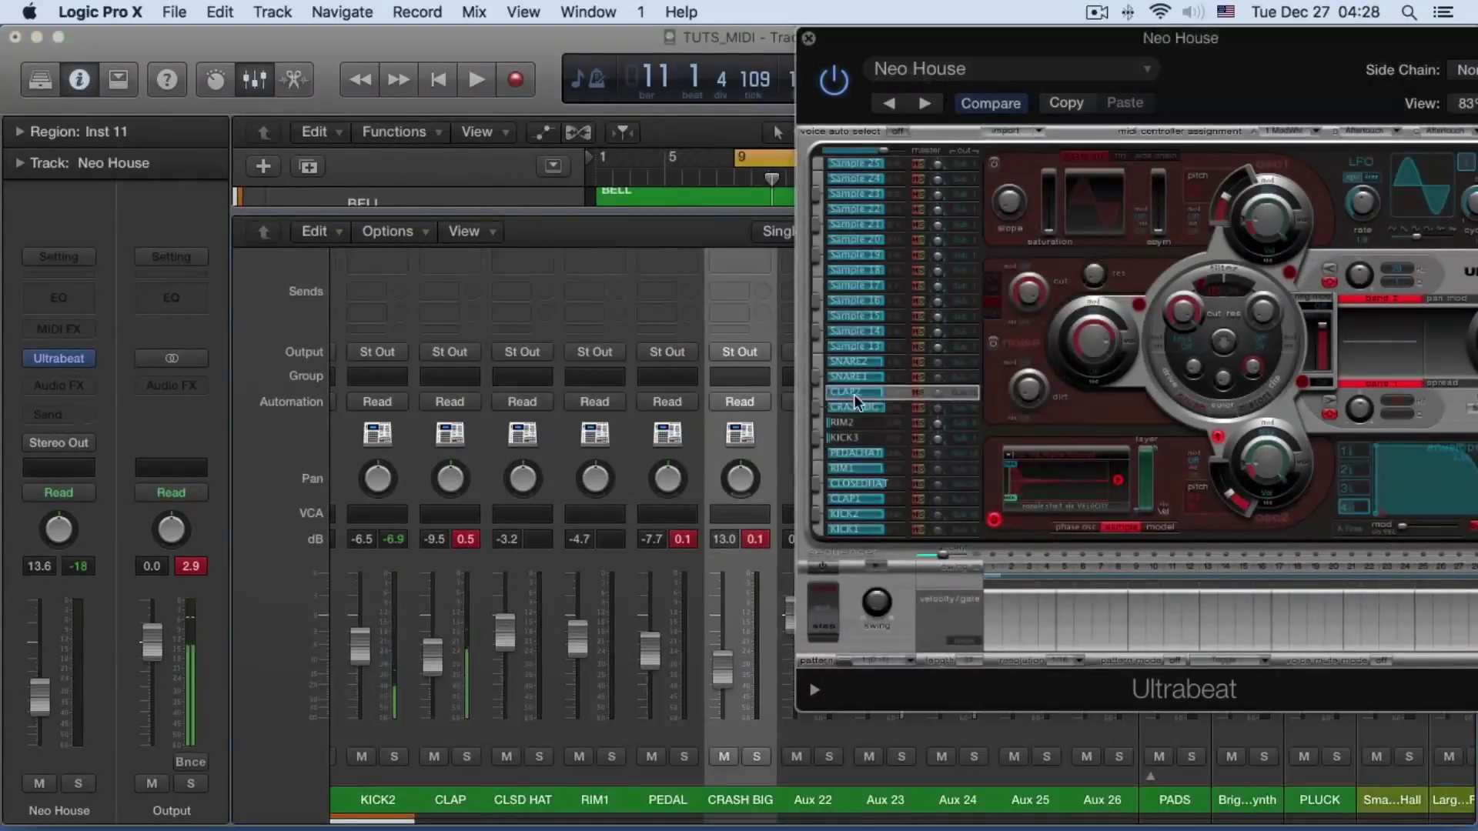
pyautogui.click(631, 803)
pyautogui.moveTo(613, 615); pyautogui.dragTo(614, 664)
# Set the Aux 22 channel's input to UB 24 and rename the channel CLAP2
pyautogui.scroll(5, 631, 462)
pyautogui.click(622, 283)
pyautogui.click(761, 618)
pyautogui.doubleClick(621, 800)
pyautogui.write('CLAP2')
pyautogui.click(556, 800)
# Route both SNARE1 and SNARE2 to Sub Group 2 (3-4) and rename the Aux 23 channel SNARES
pyautogui.click(965, 377)
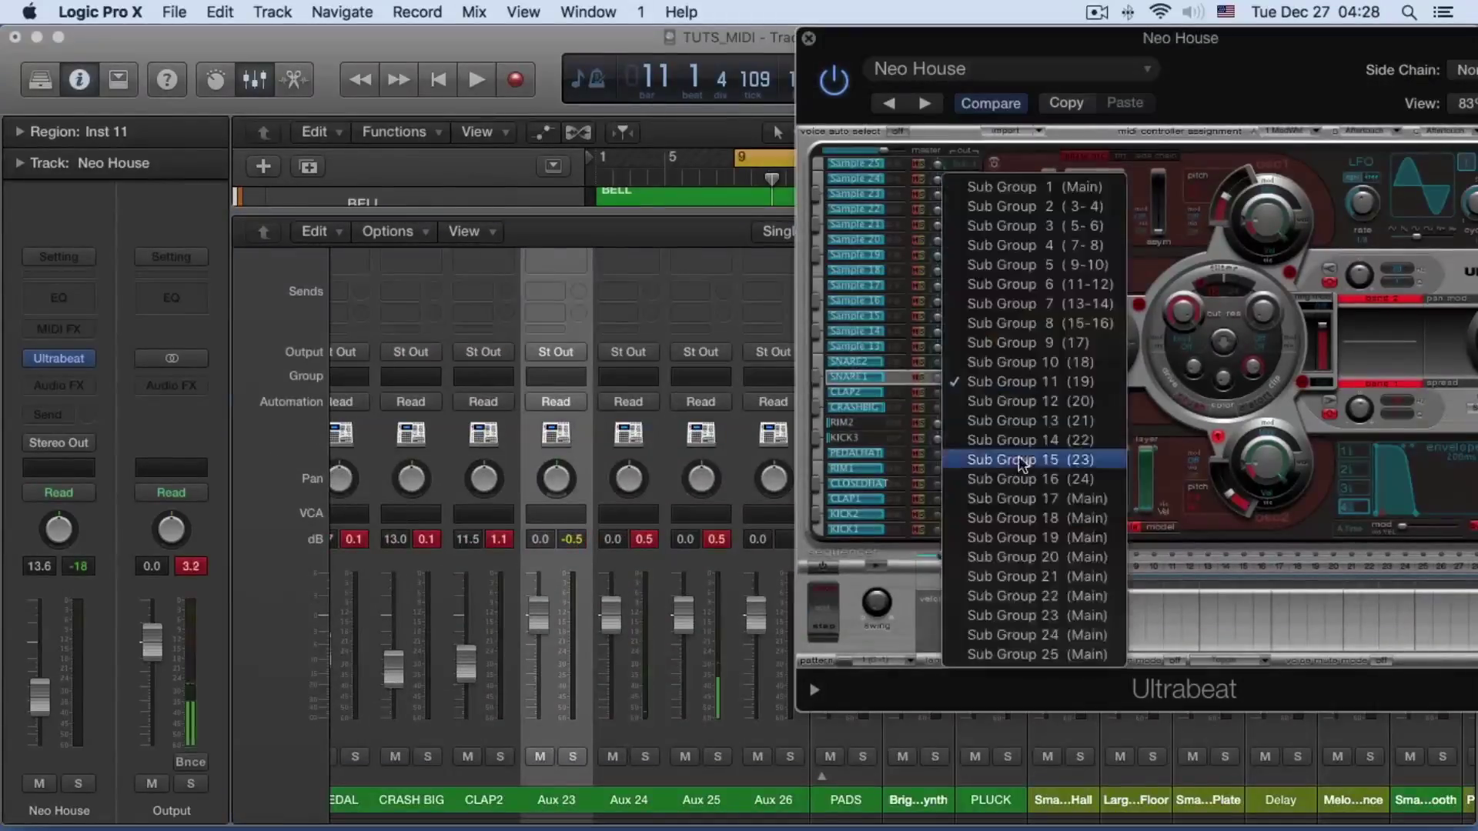
pyautogui.click(1035, 206)
pyautogui.doubleClick(556, 800)
pyautogui.write('SNARES')
pyautogui.click(965, 362)
pyautogui.click(1036, 172)
# Set the SNARES channel's input to UB 3-4 and lower its level to about -14.4 dB
pyautogui.scroll(5, 556, 462)
pyautogui.click(556, 363)
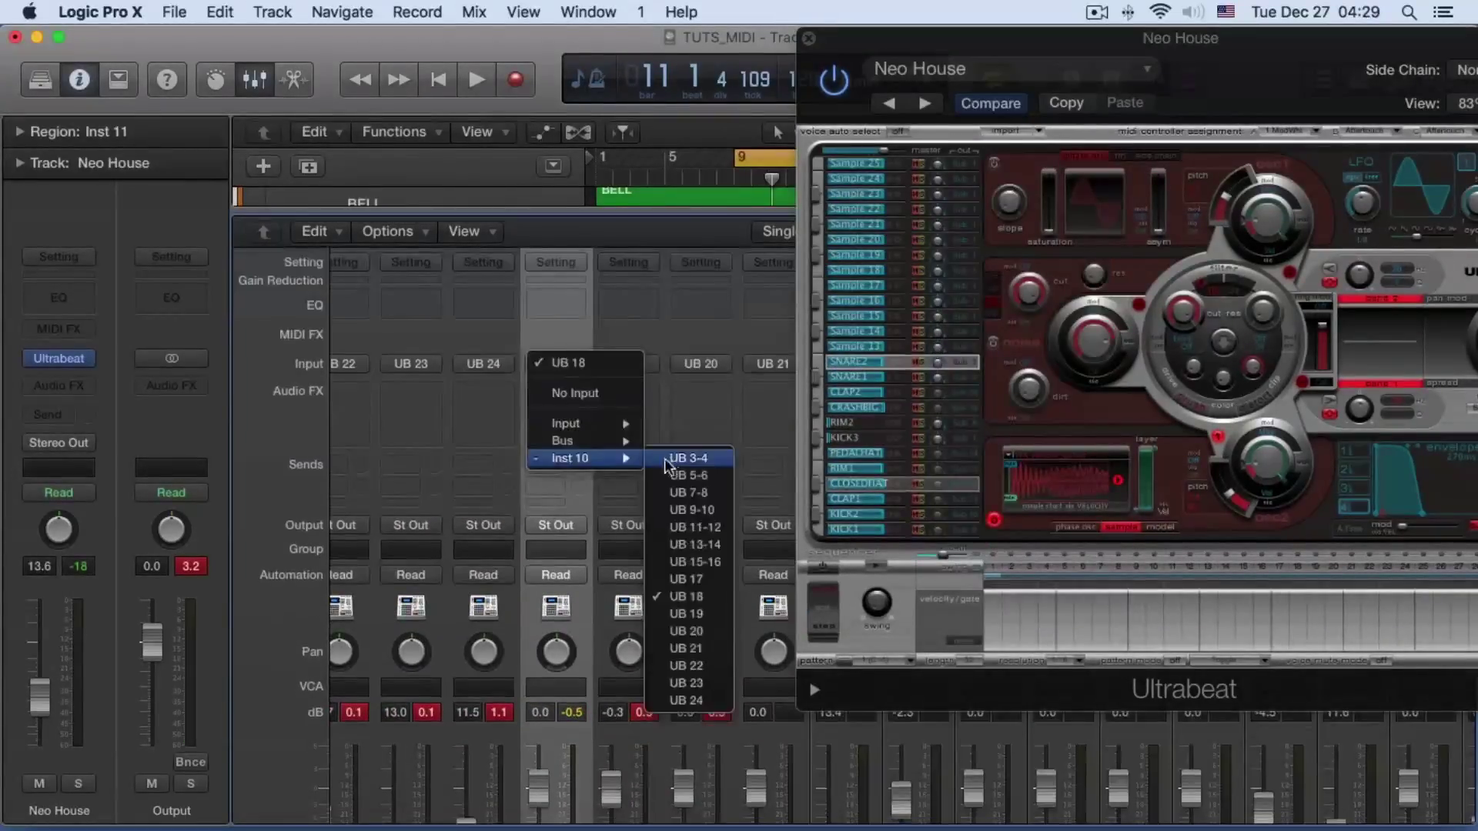
pyautogui.click(689, 458)
pyautogui.moveTo(537, 789); pyautogui.dragTo(538, 801)
pyautogui.click(947, 347)
pyautogui.scroll(-5, 556, 693)
pyautogui.moveTo(538, 628); pyautogui.dragTo(538, 672)
pyautogui.click(645, 540)
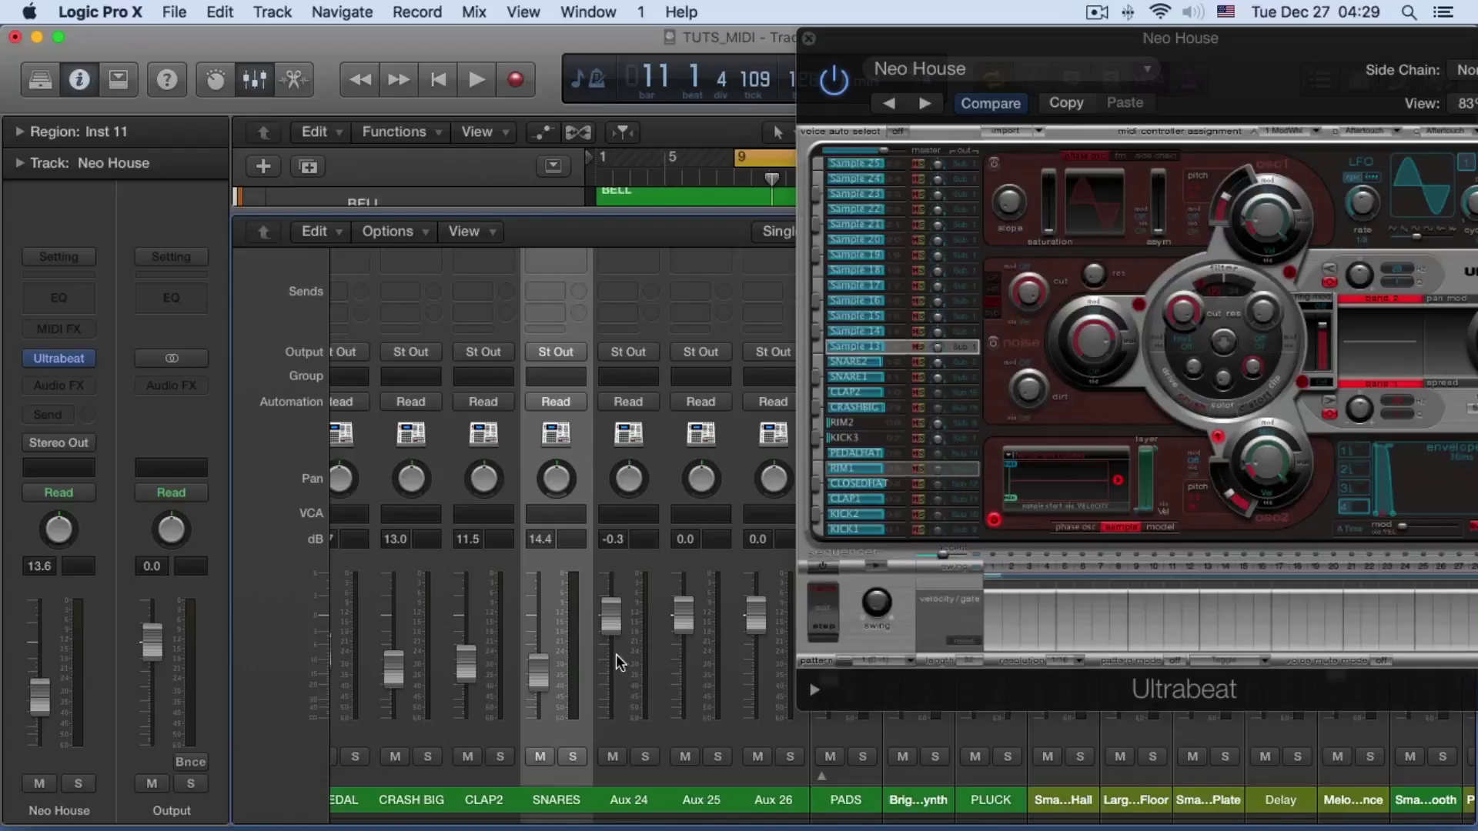
# Delete the unused Aux 24, Aux 25 and Aux 26 channels and close the Ultrabeat window
pyautogui.hscroll(3, 604, 665)
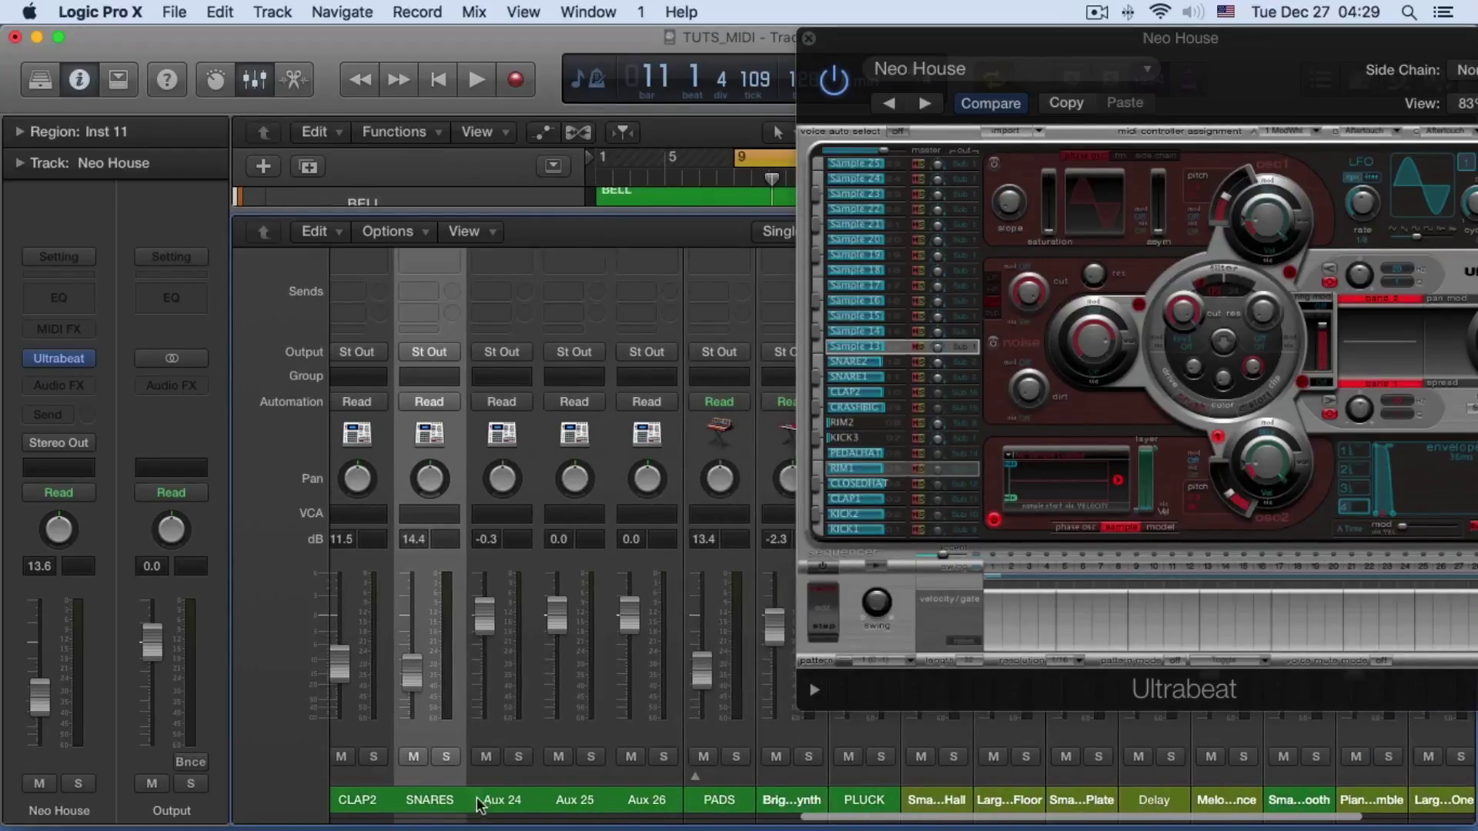
pyautogui.click(502, 800)
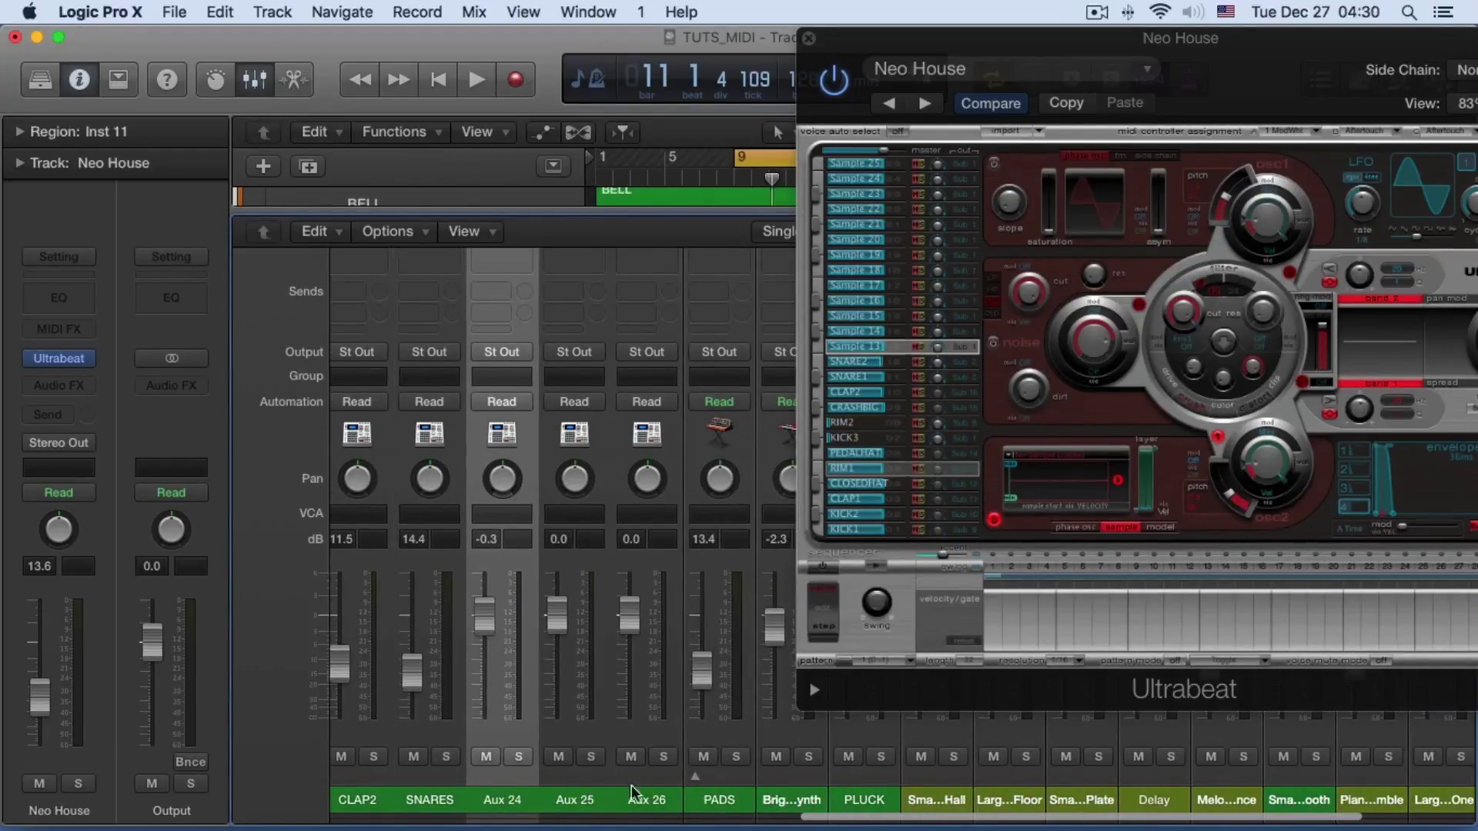
pyautogui.keyDown('shift'); pyautogui.click(662, 774); pyautogui.keyUp('shift')
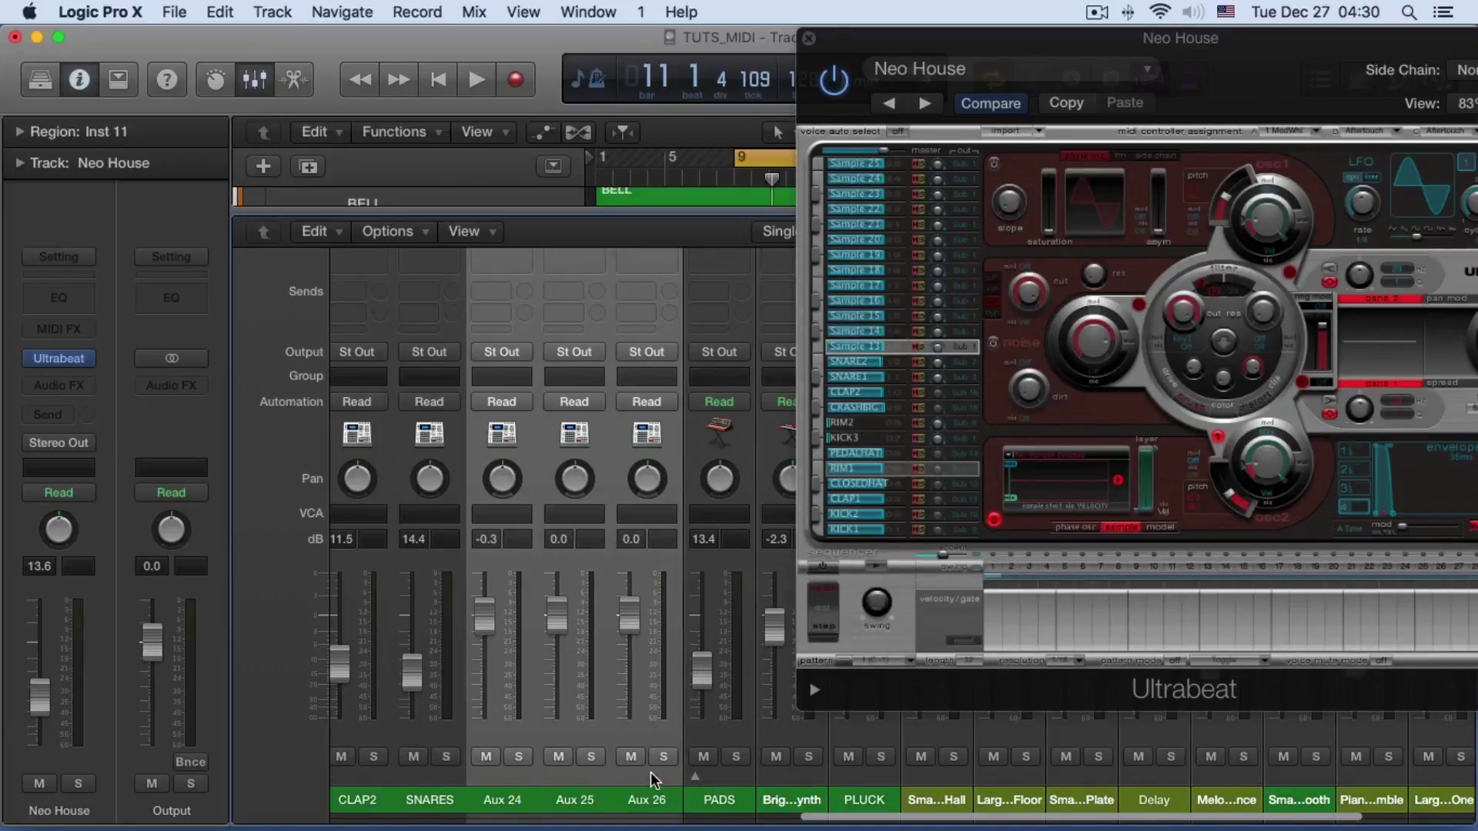
pyautogui.press('Delete')
pyautogui.click(706, 315)
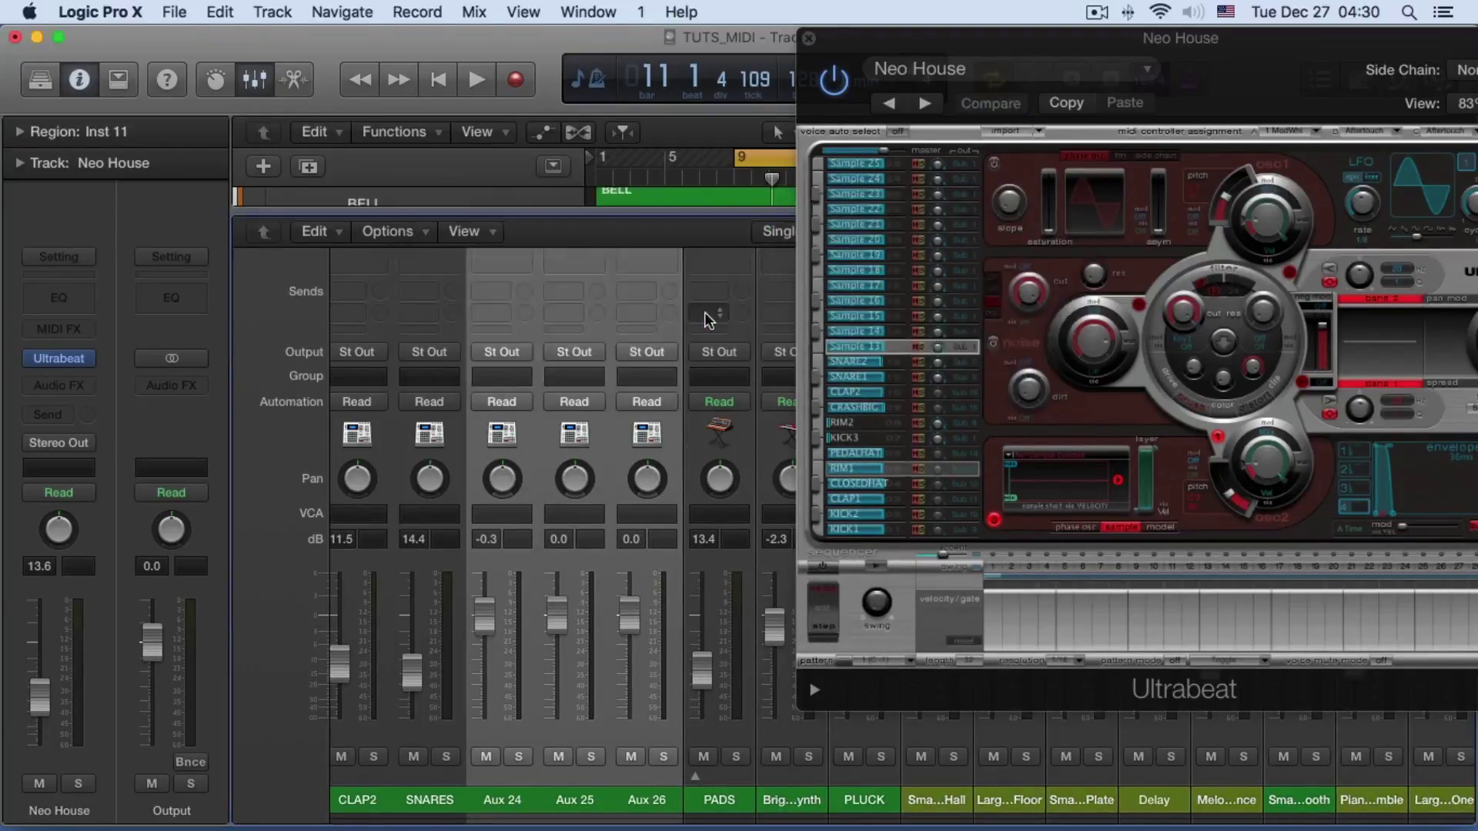
pyautogui.hscroll(-4, 528, 538)
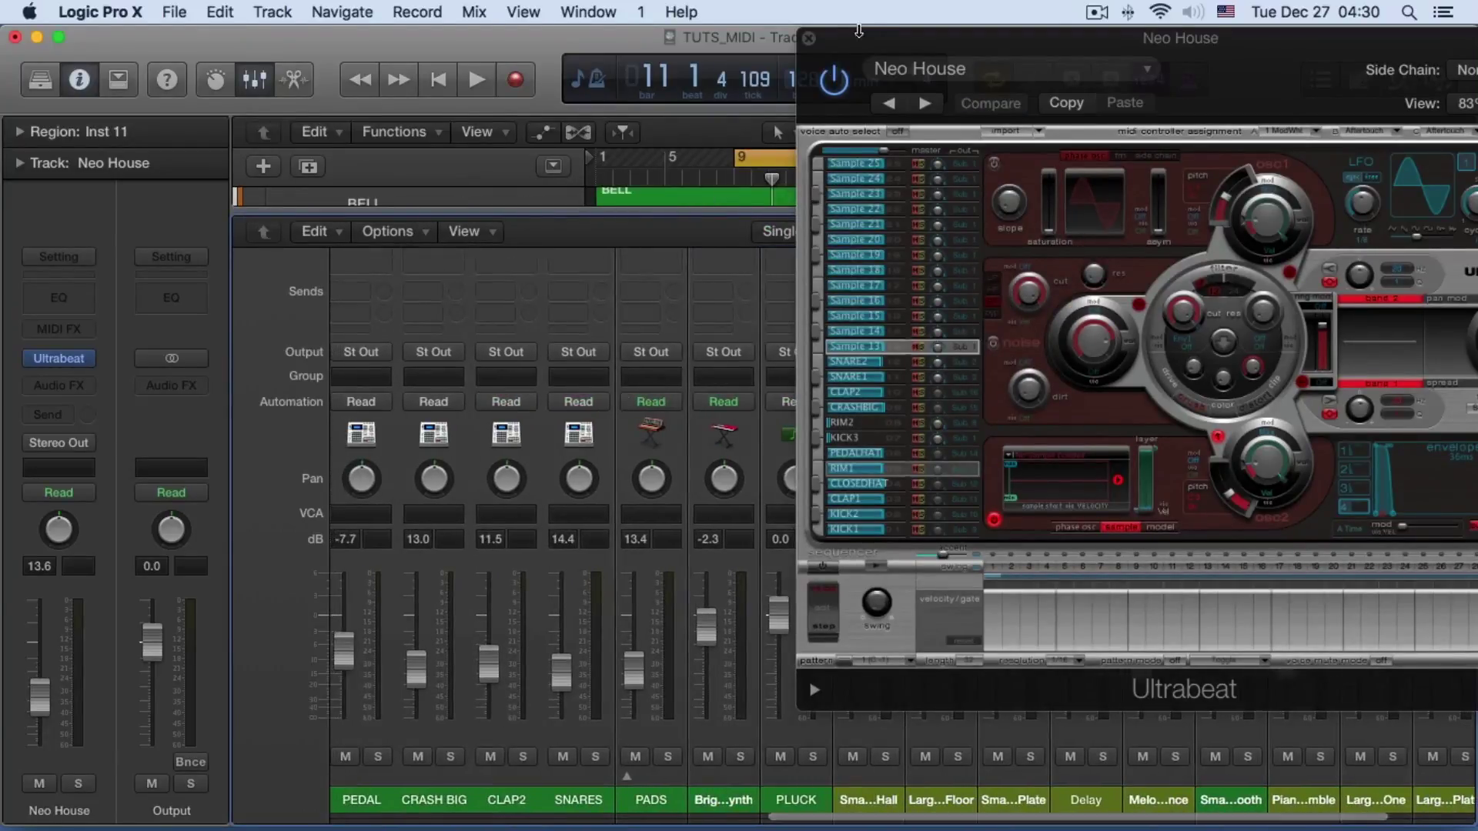
pyautogui.click(808, 37)
pyautogui.hscroll(-2, 601, 575)
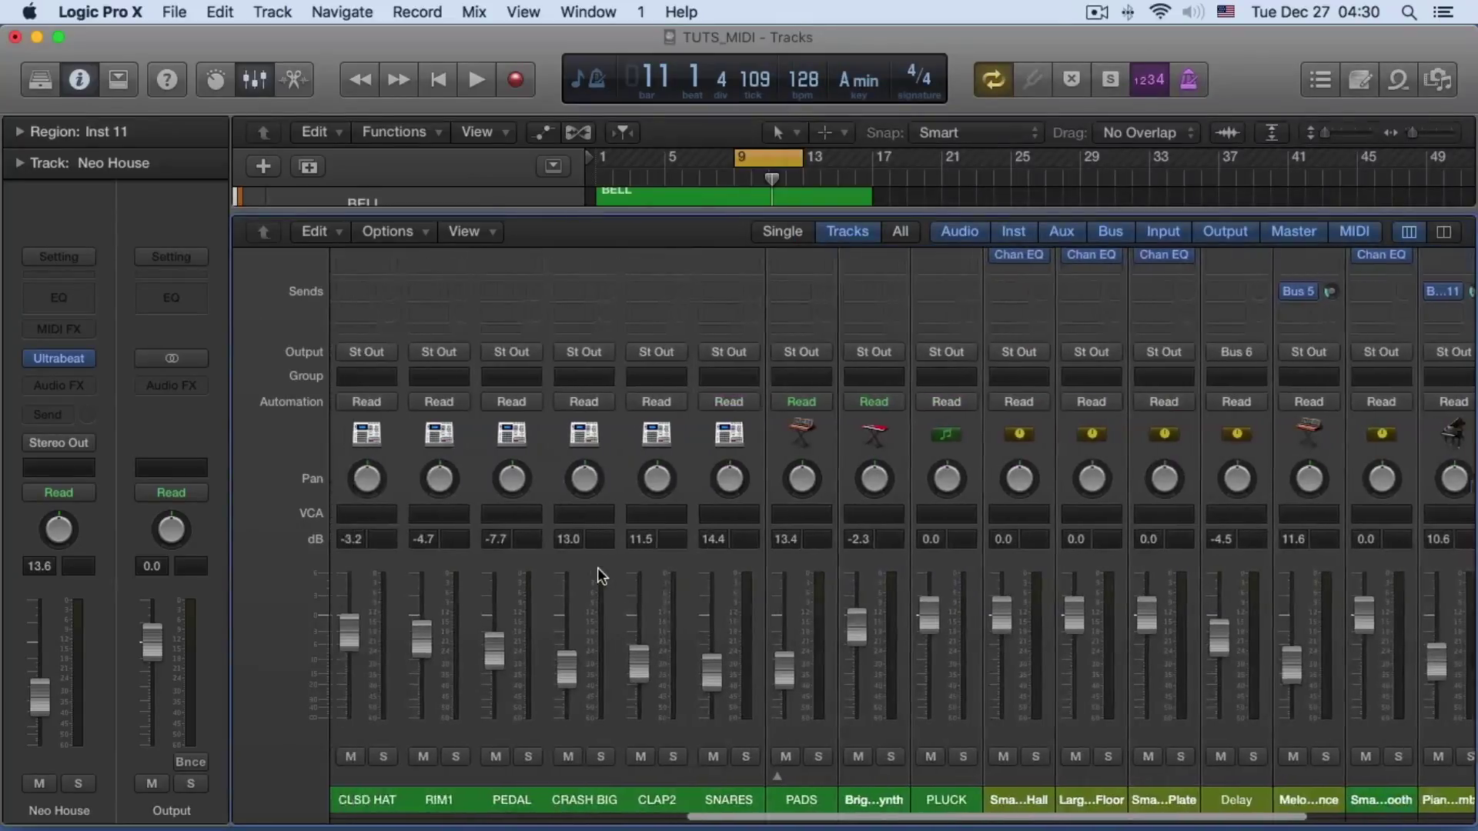
pyautogui.hscroll(-4, 601, 575)
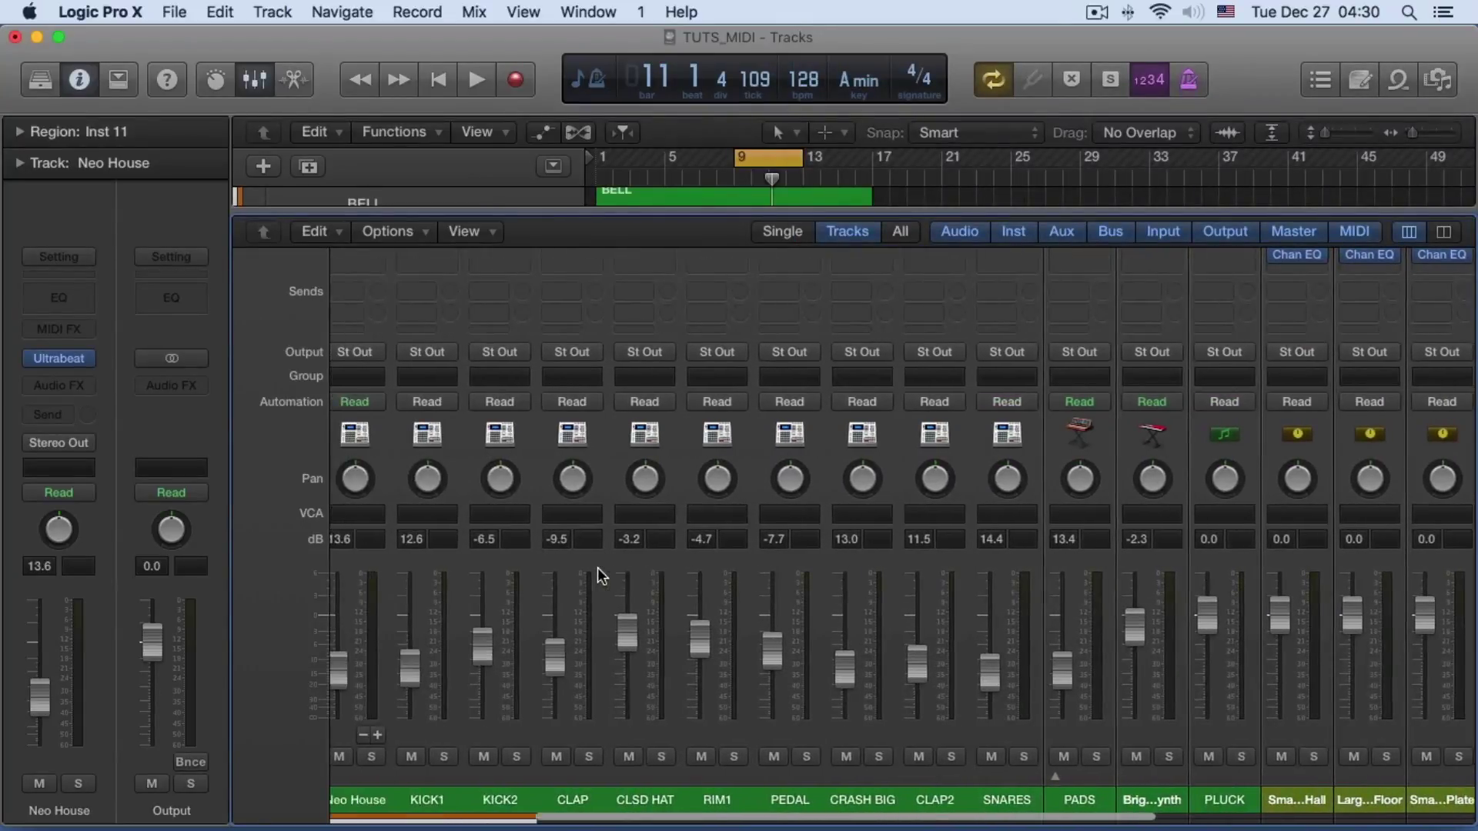
pyautogui.hscroll(-1, 601, 576)
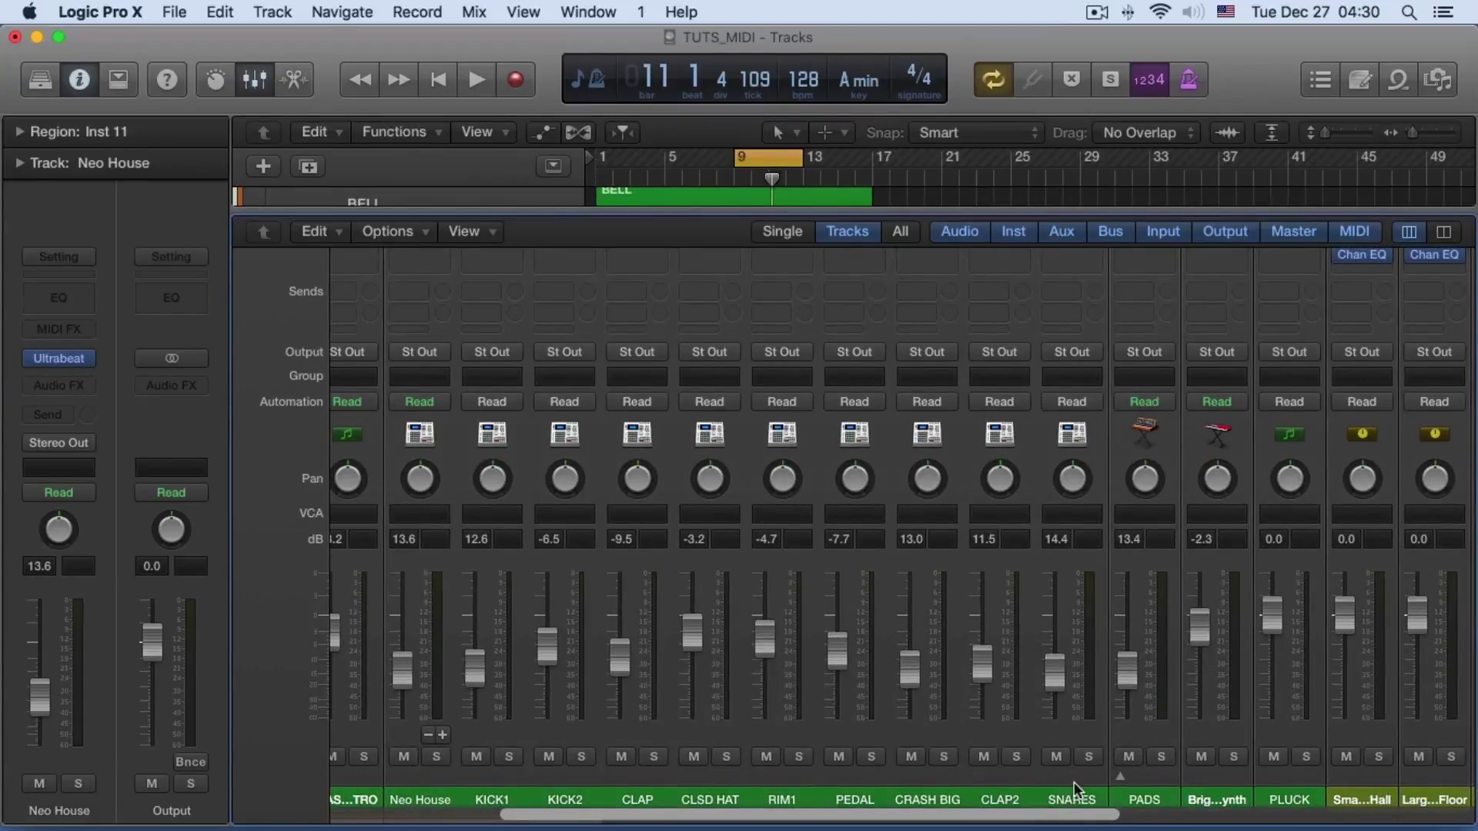
pyautogui.moveTo(1084, 778); pyautogui.dragTo(435, 756)
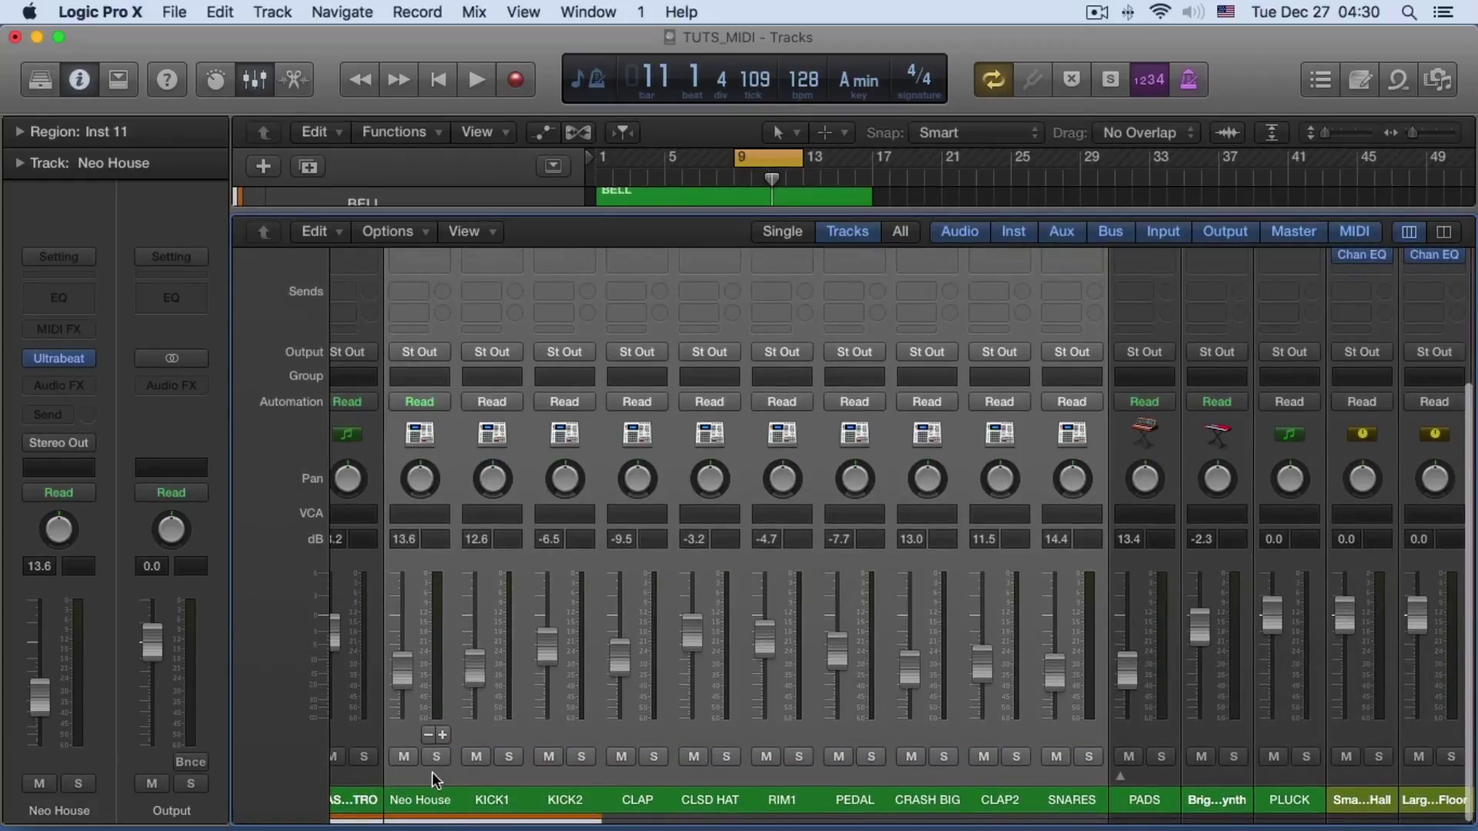
pyautogui.rightClick(431, 772)
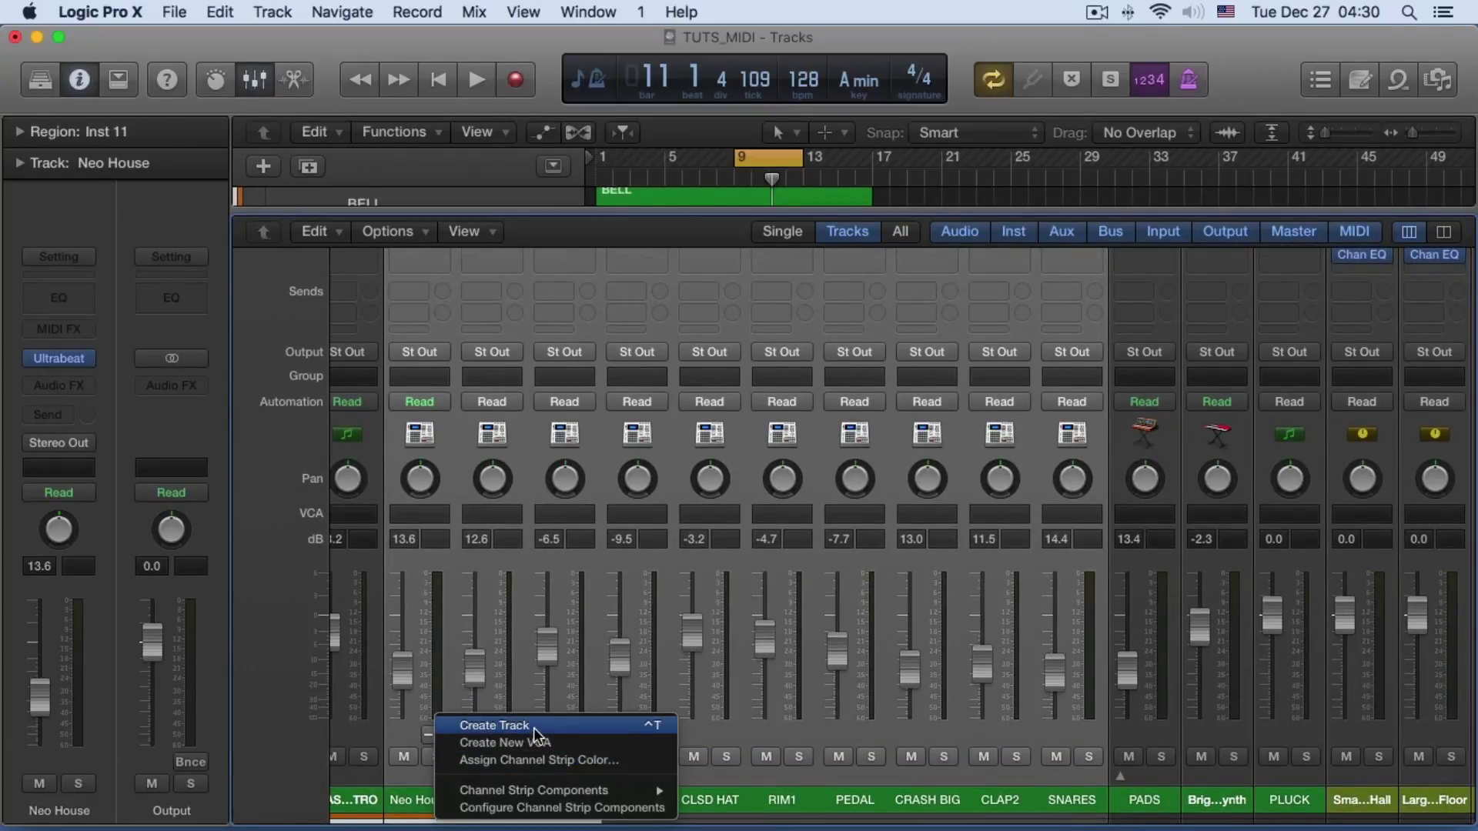
pyautogui.click(824, 773)
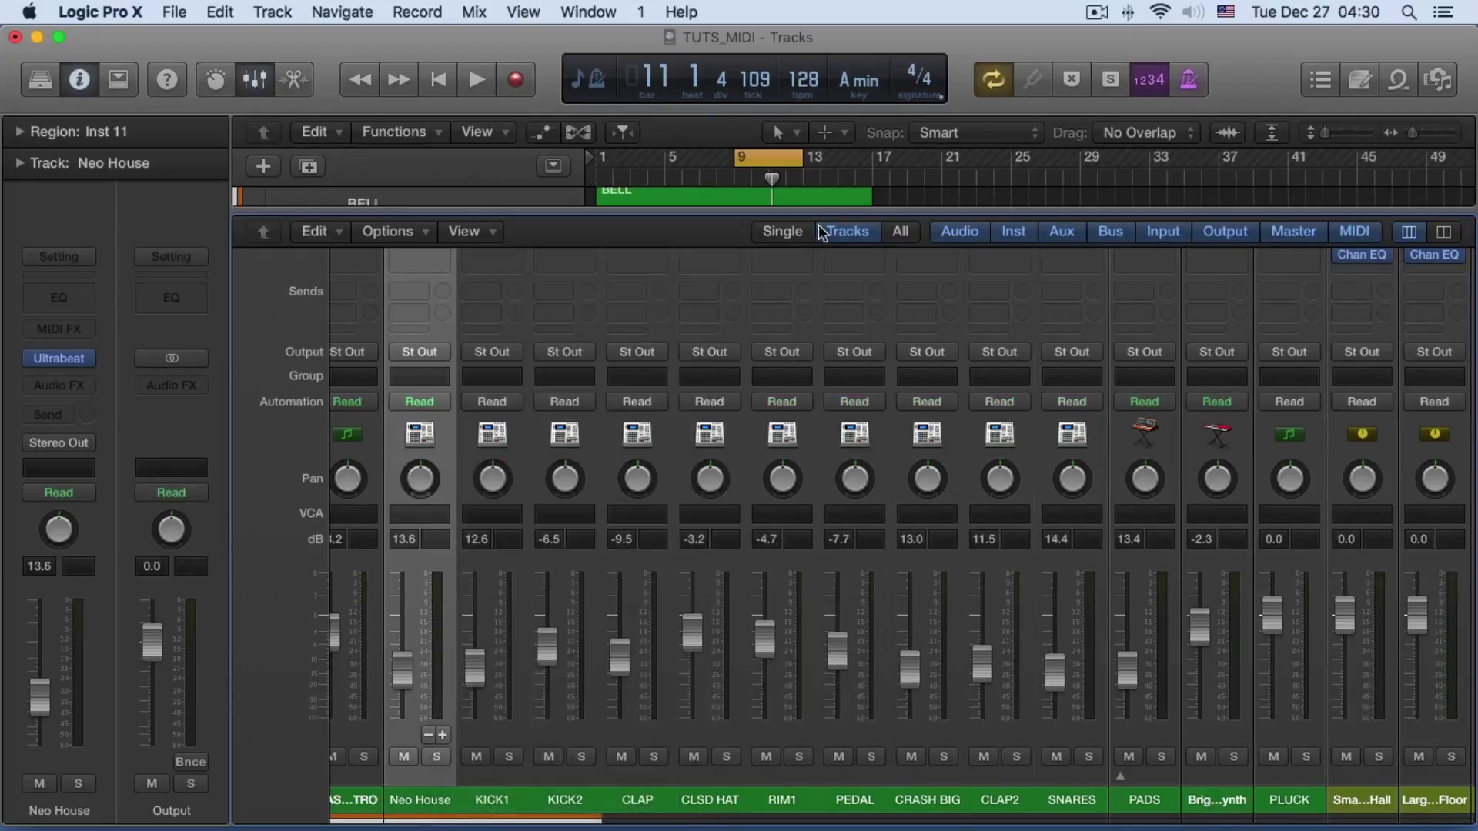
# Shrink the mixer to reveal the track list and create tracks for the channels from Neo House through SNARES
pyautogui.moveTo(816, 213); pyautogui.dragTo(789, 678)
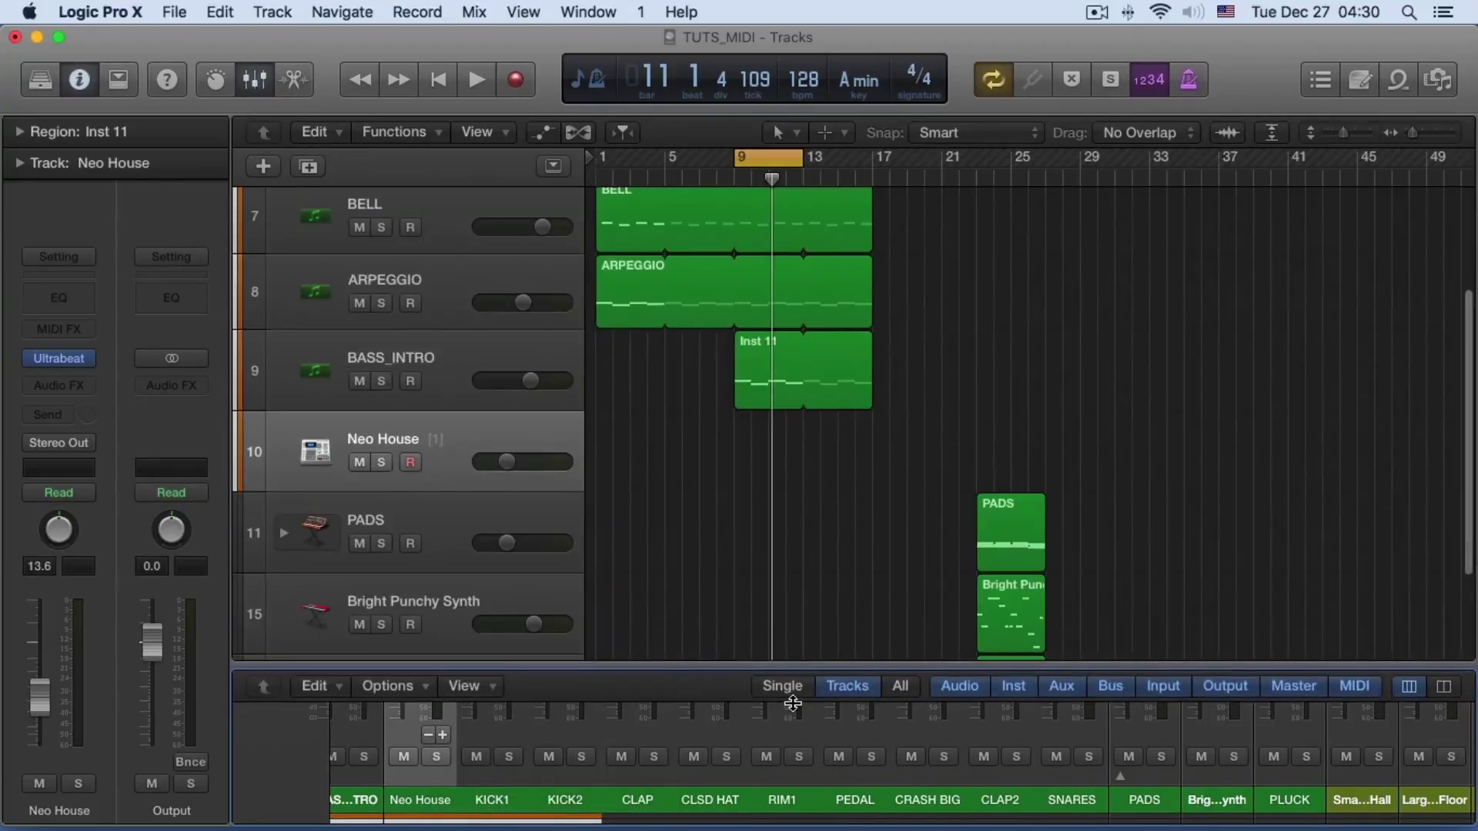
pyautogui.scroll(-1, 680, 572)
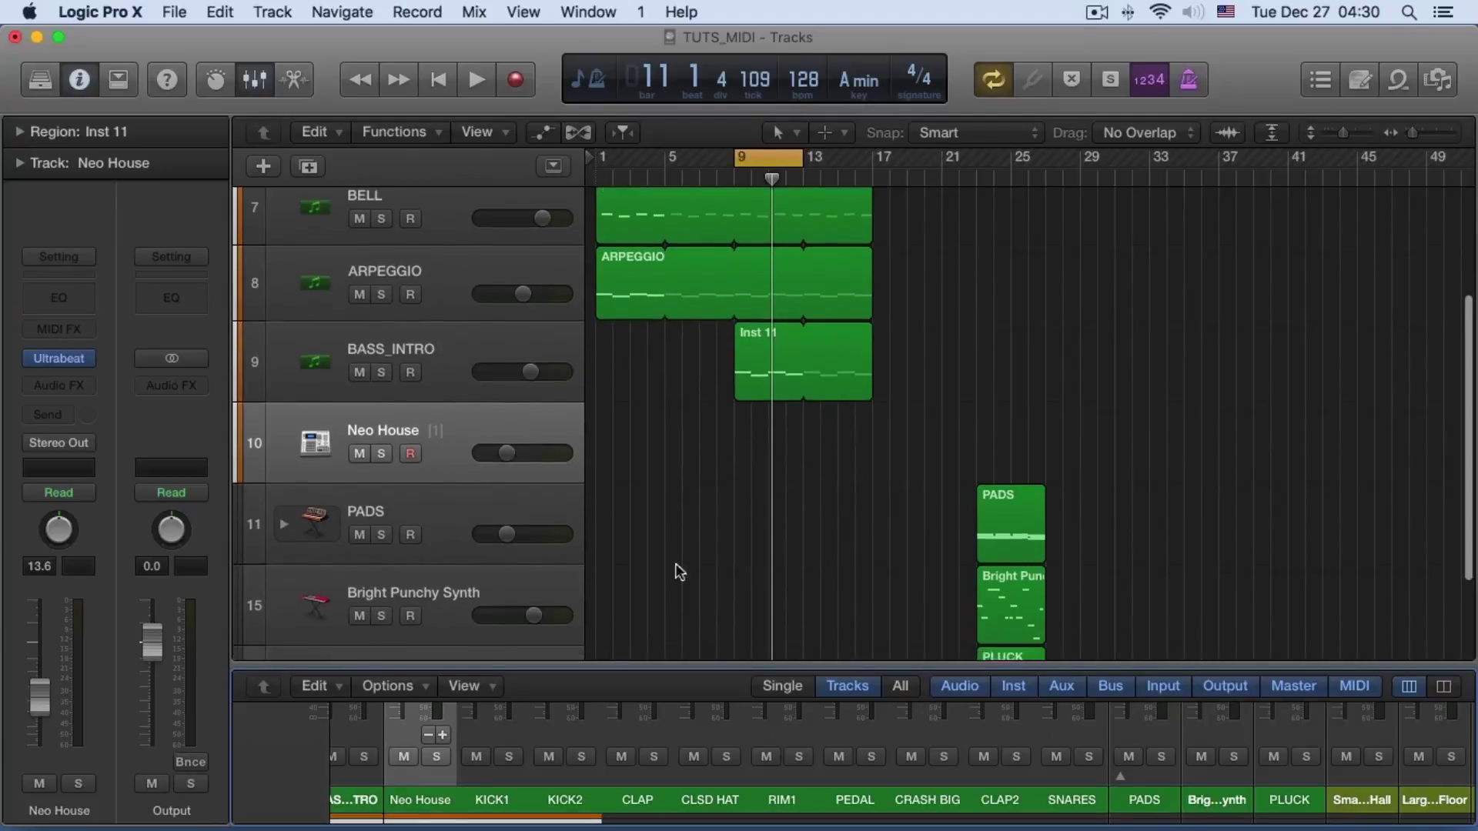
pyautogui.moveTo(701, 674); pyautogui.dragTo(709, 516)
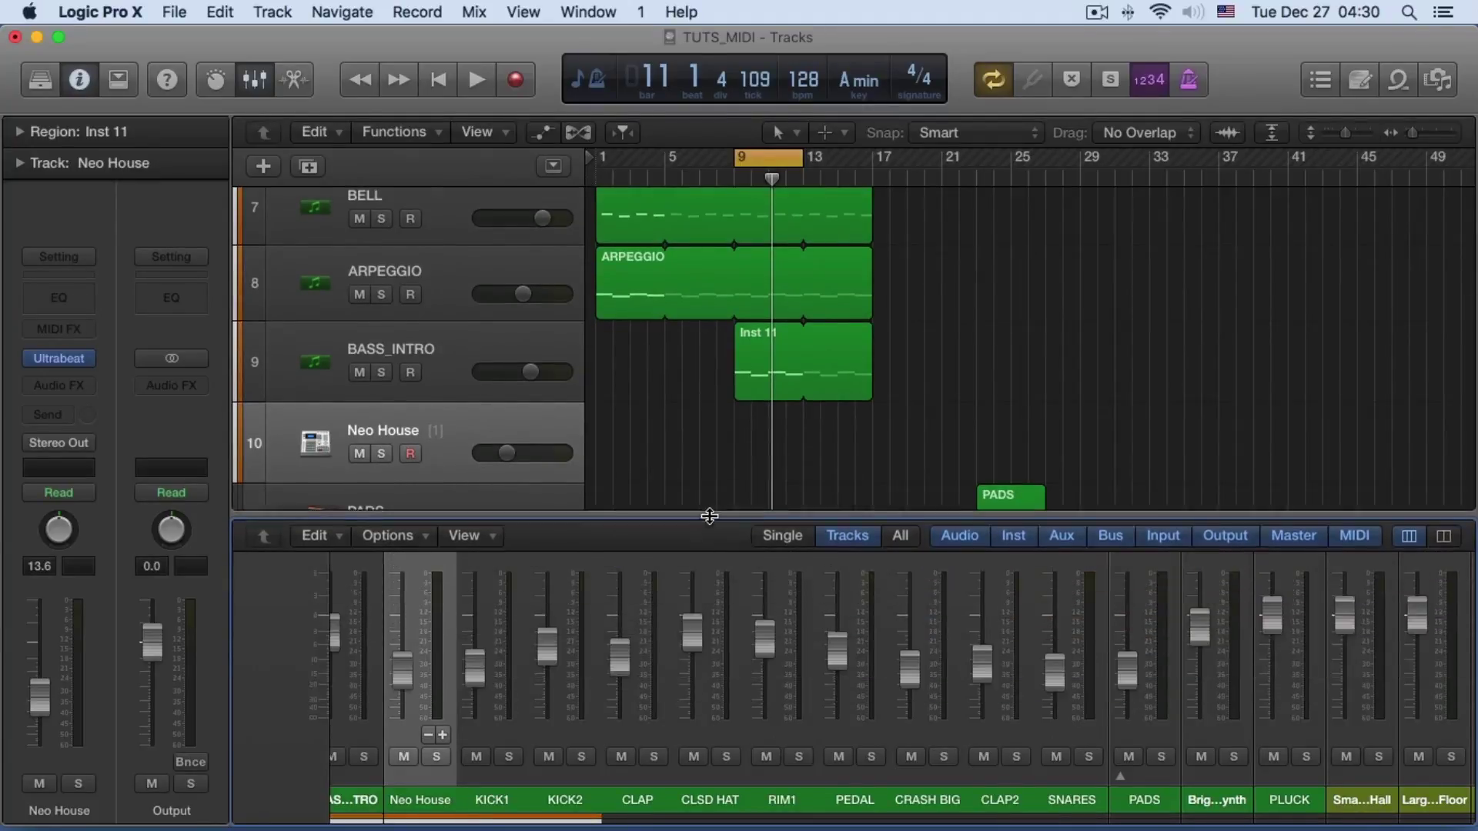
pyautogui.scroll(-1, 645, 723)
pyautogui.moveTo(420, 777); pyautogui.dragTo(1074, 774)
pyautogui.rightClick(1072, 776)
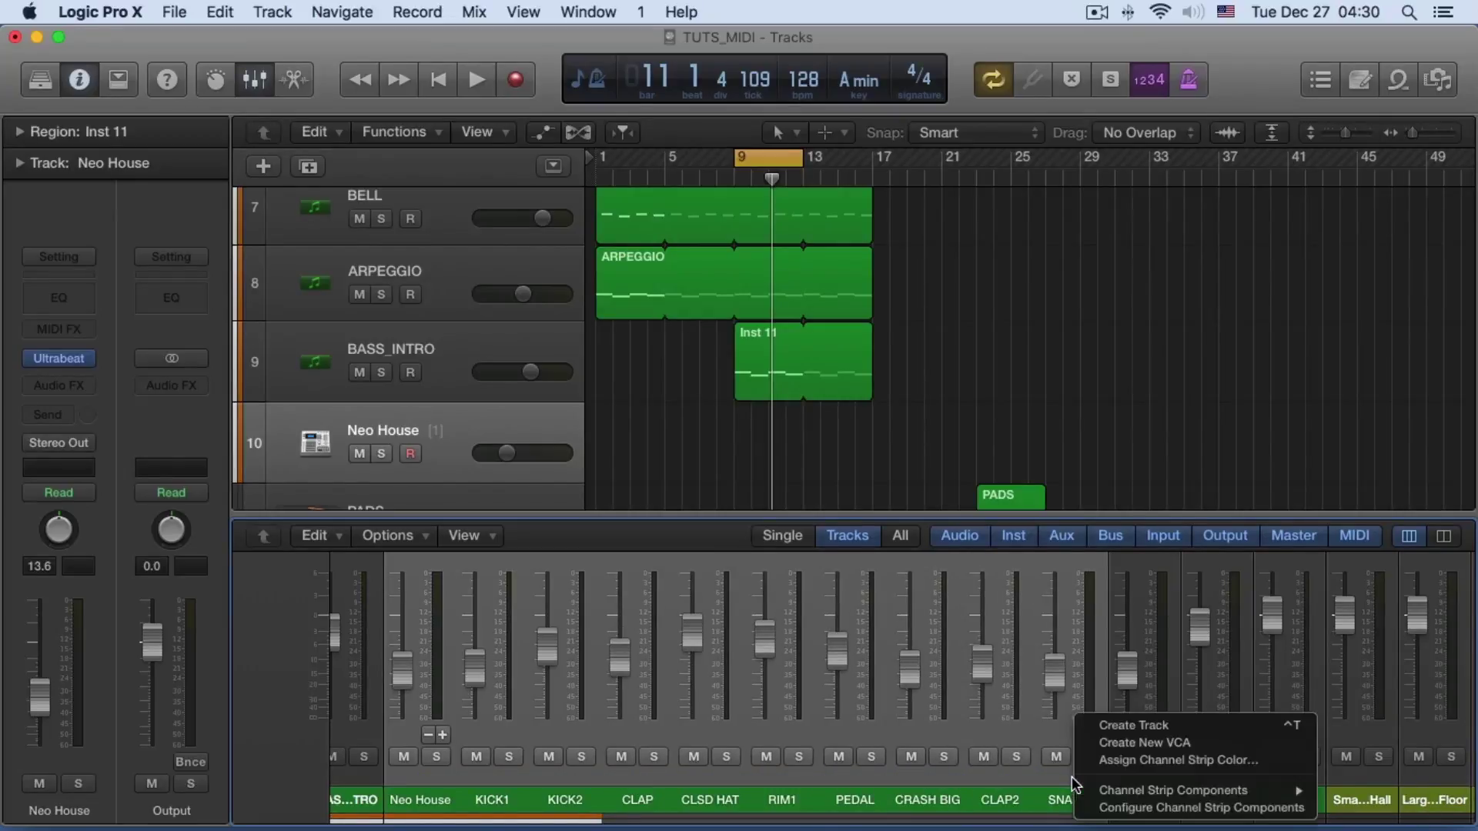
pyautogui.click(1115, 728)
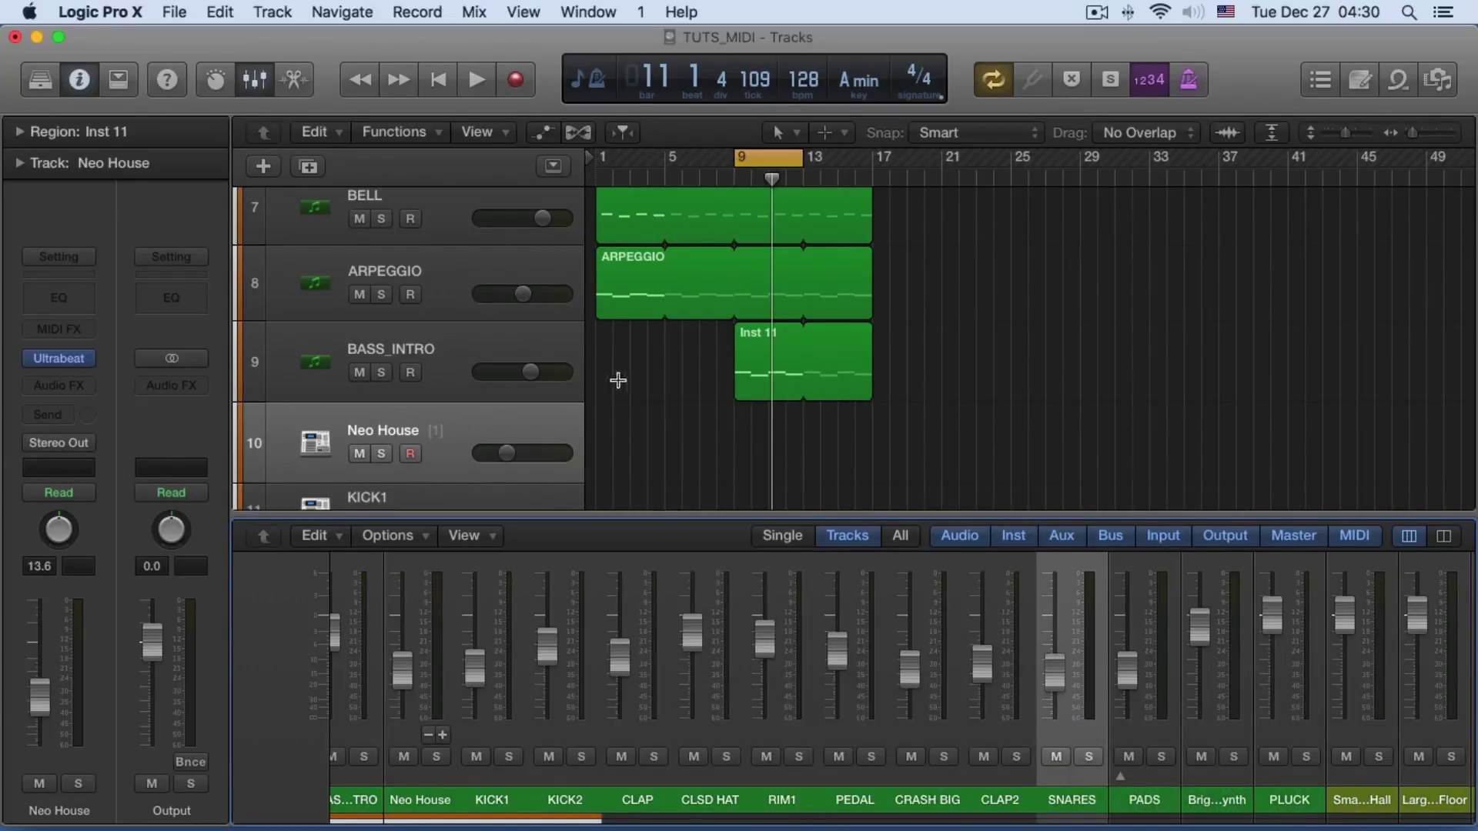
# Group the tracks from Neo House through SNARES into a Summing Stack
pyautogui.scroll(-4, 636, 405)
pyautogui.scroll(-10, 635, 404)
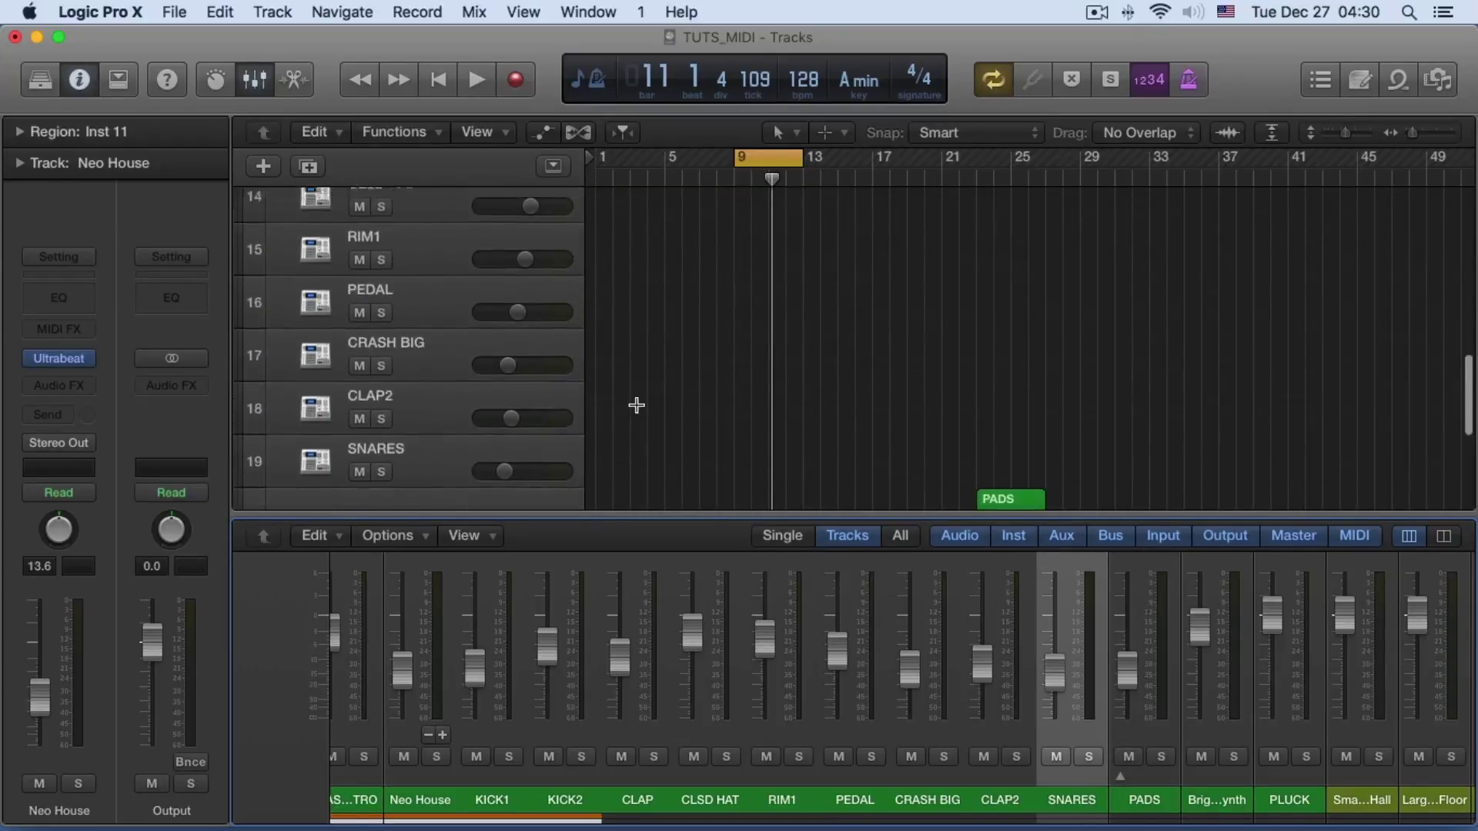
pyautogui.scroll(3, 635, 403)
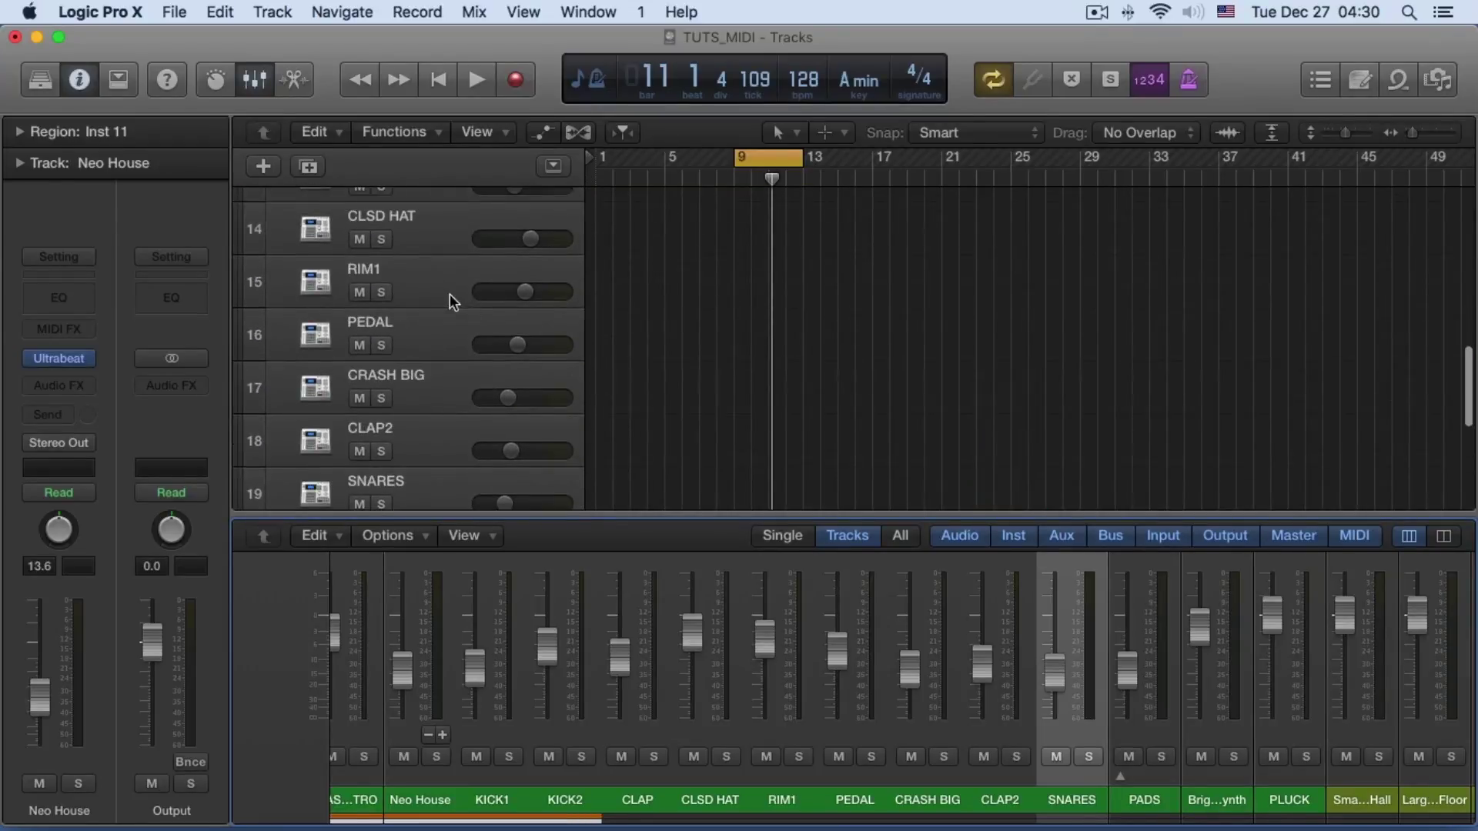
pyautogui.scroll(6, 449, 293)
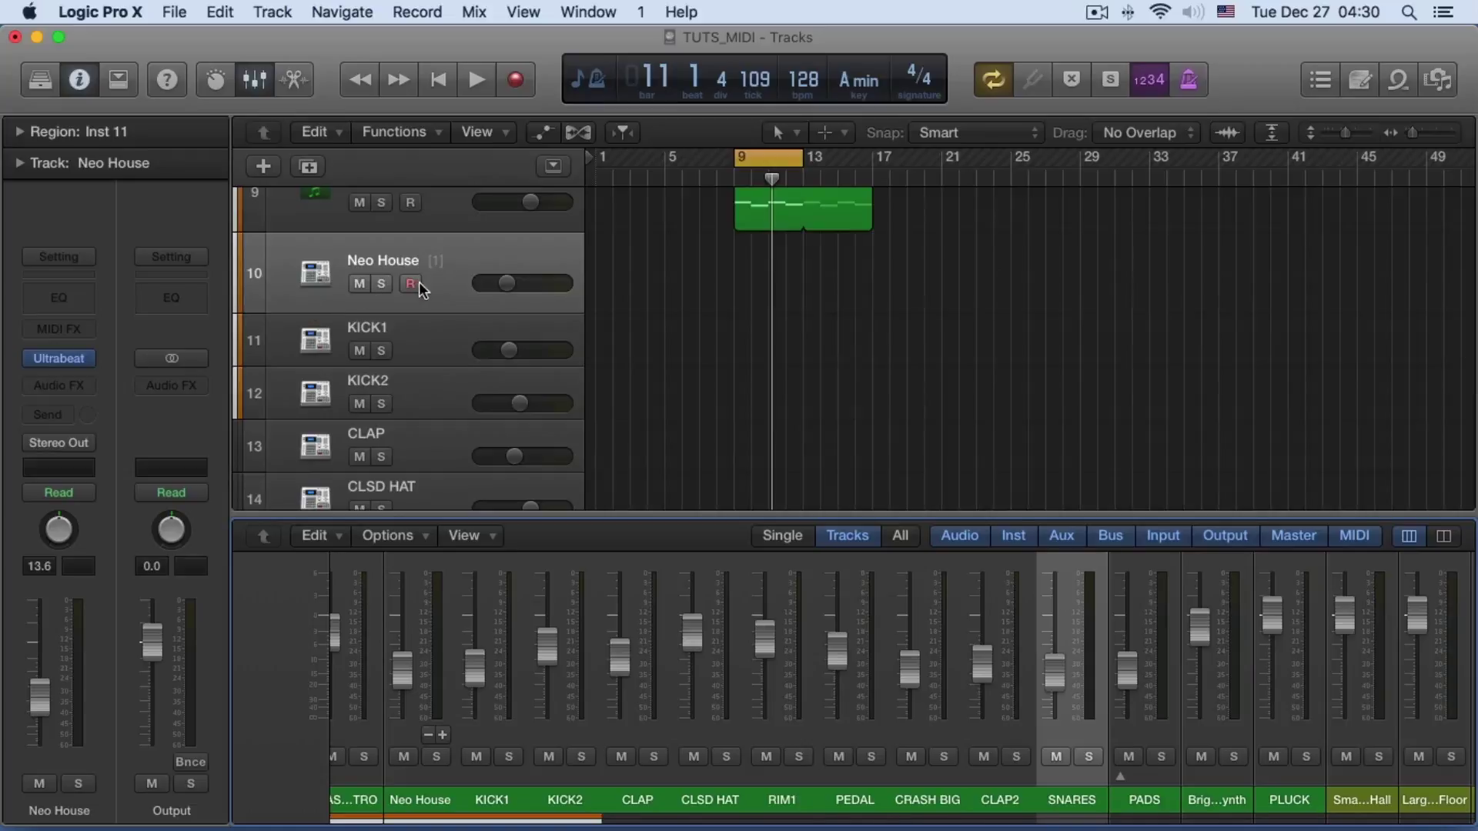
pyautogui.scroll(-5, 418, 282)
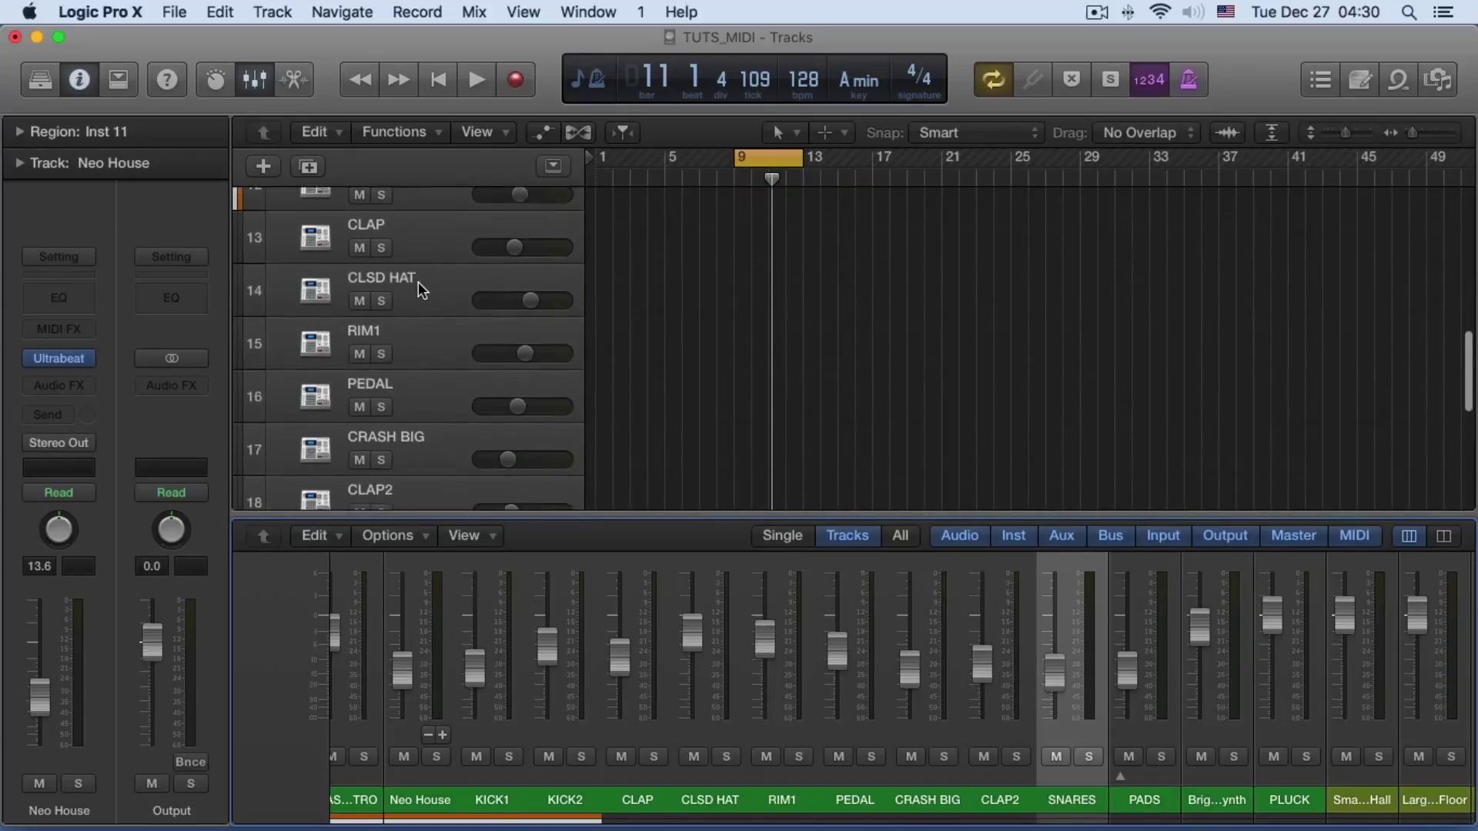
pyautogui.scroll(-2, 418, 281)
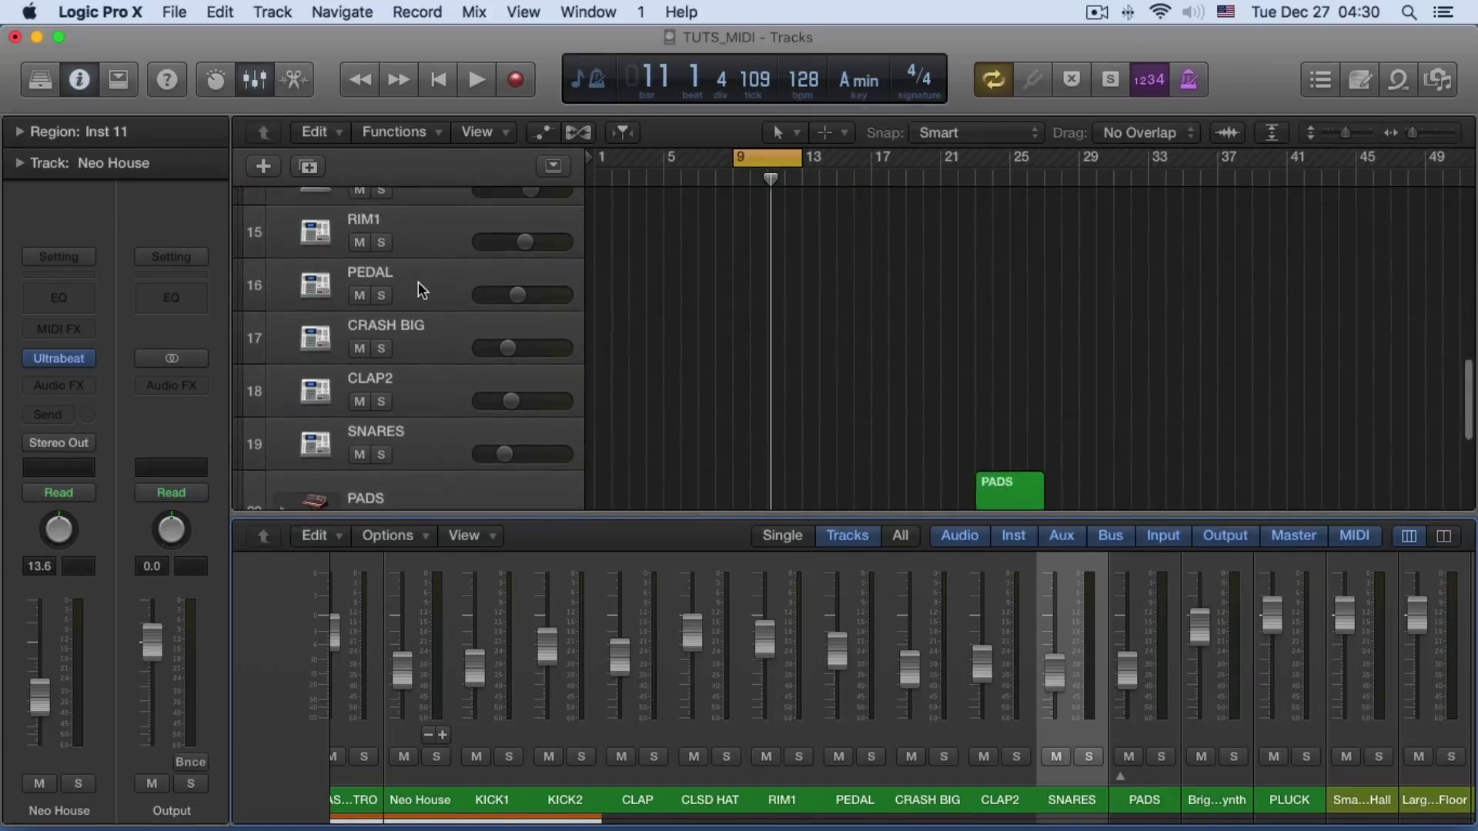
pyautogui.rightClick(411, 434)
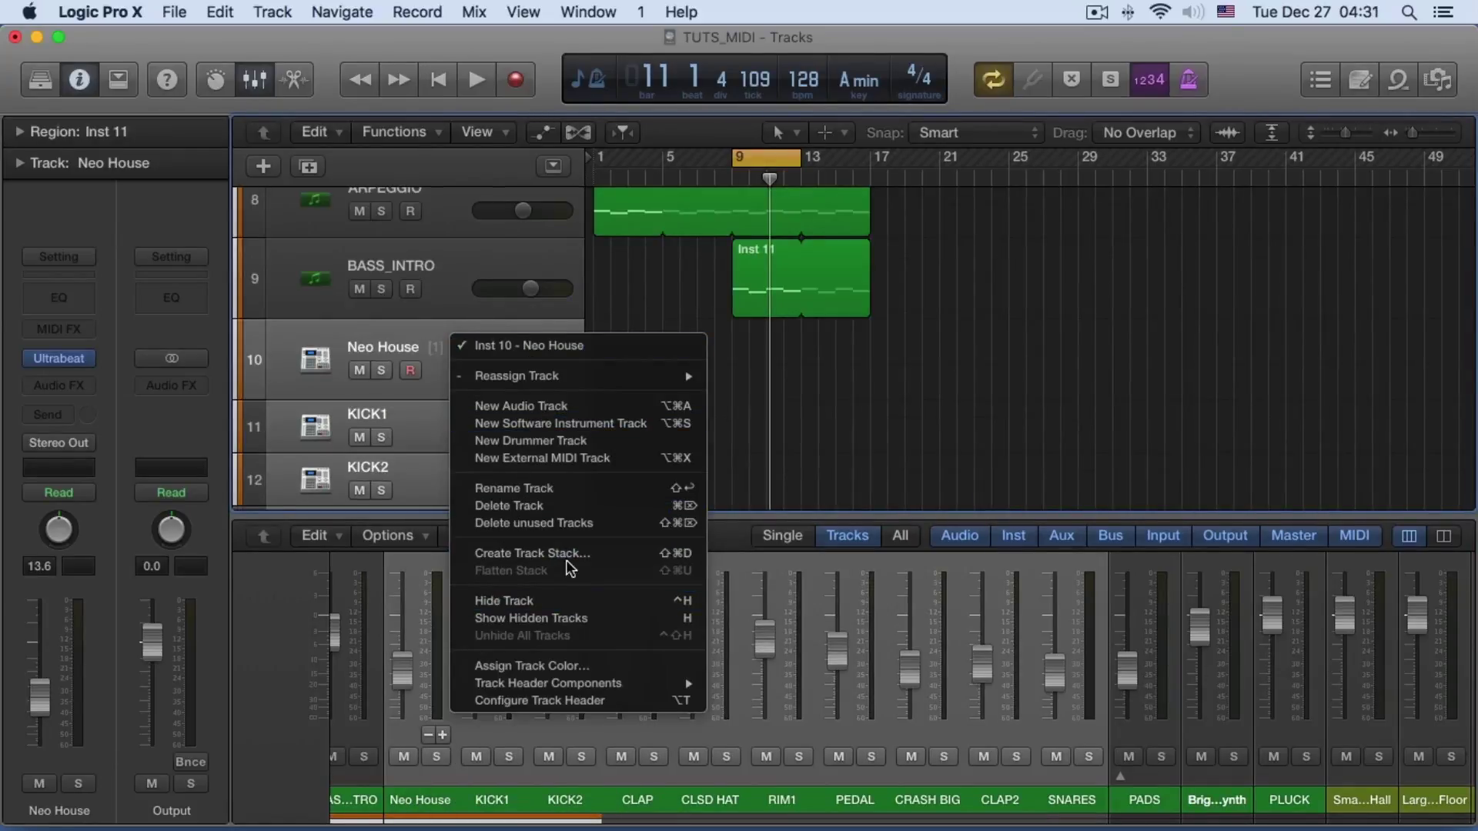
pyautogui.click(553, 553)
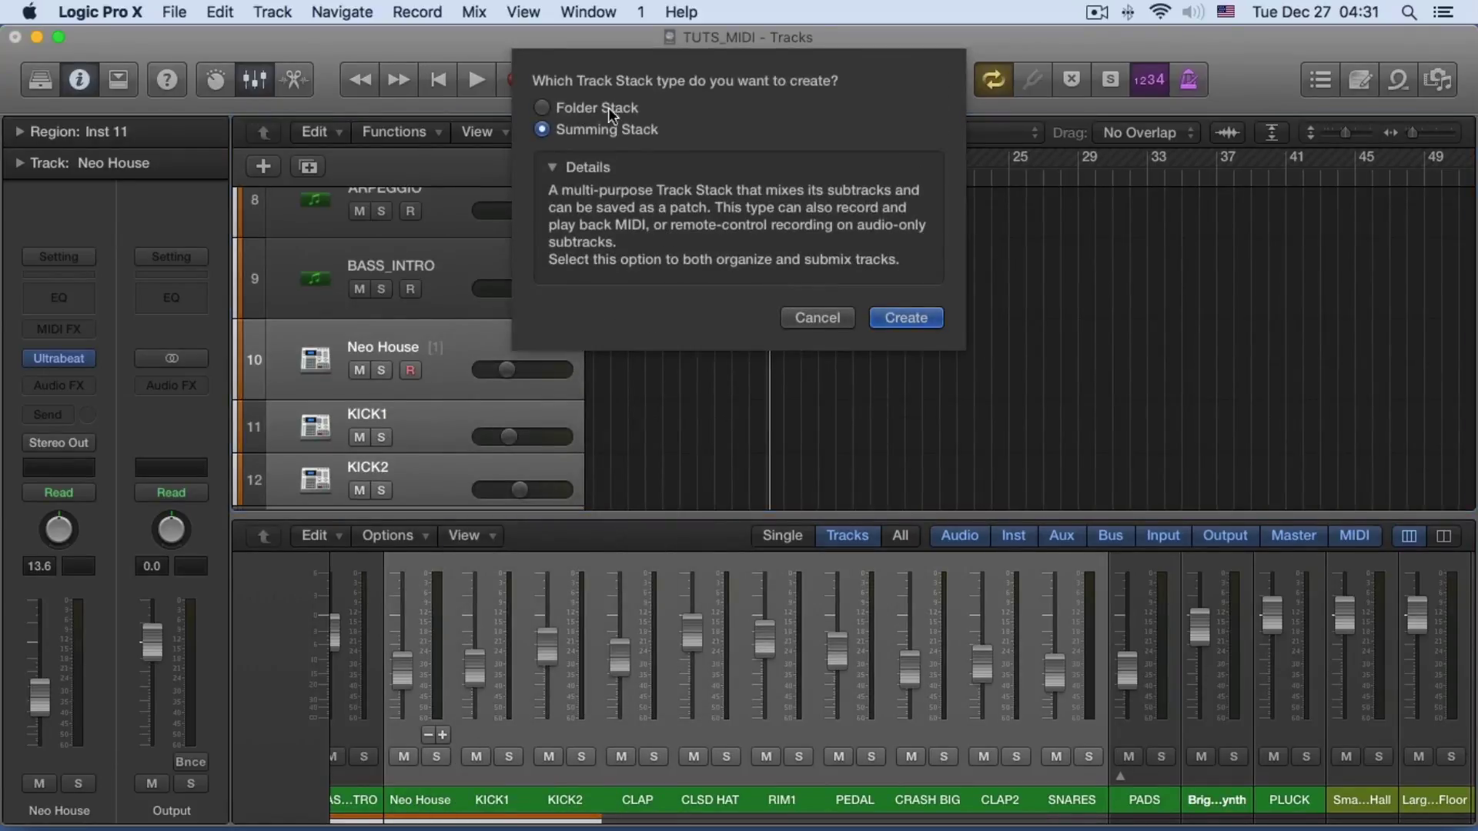
pyautogui.click(902, 317)
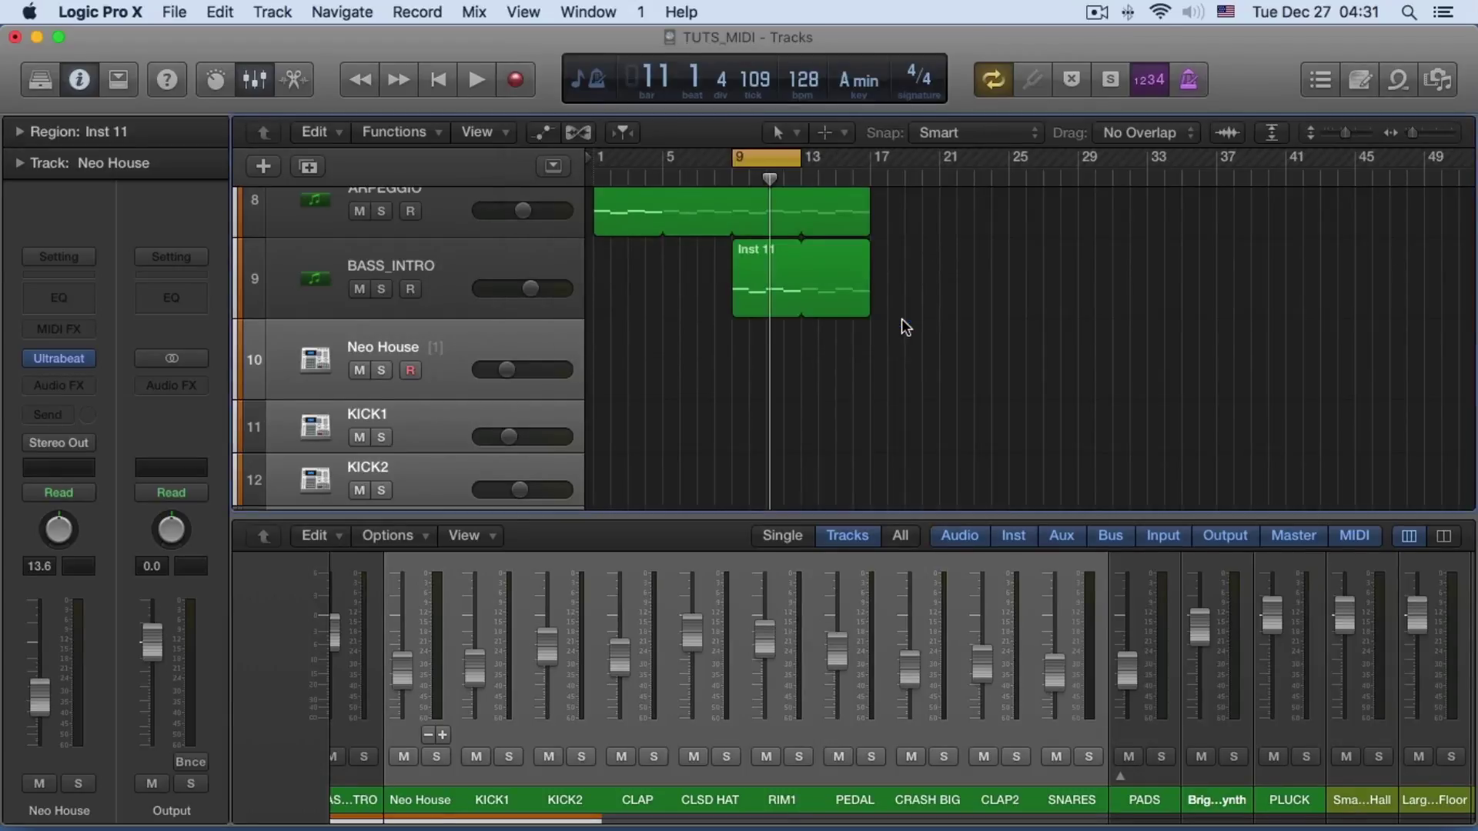
# Rename the new summing stack DRUMS
pyautogui.scroll(-5, 429, 287)
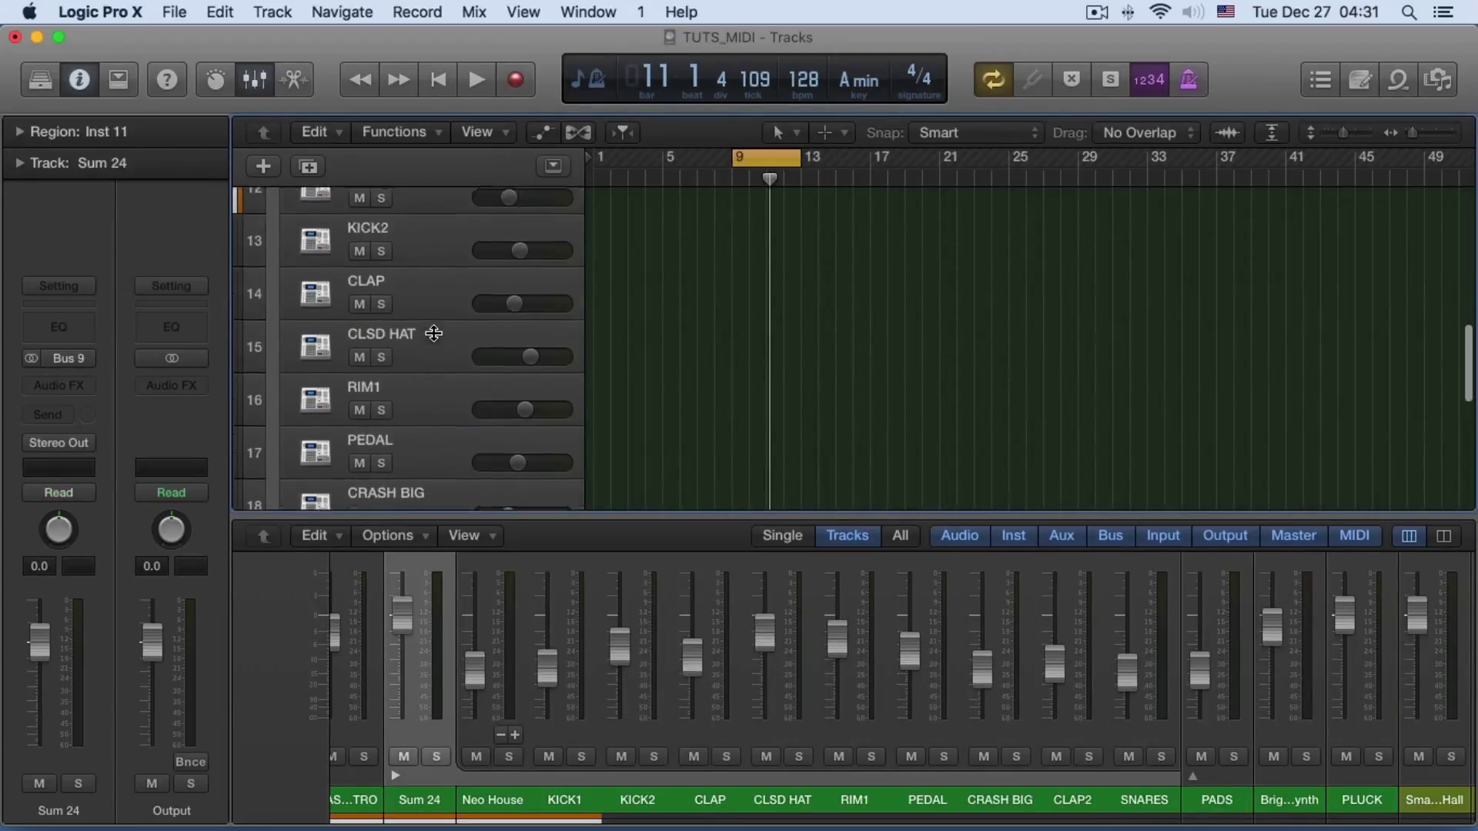
pyautogui.scroll(8, 436, 336)
pyautogui.scroll(-2, 395, 370)
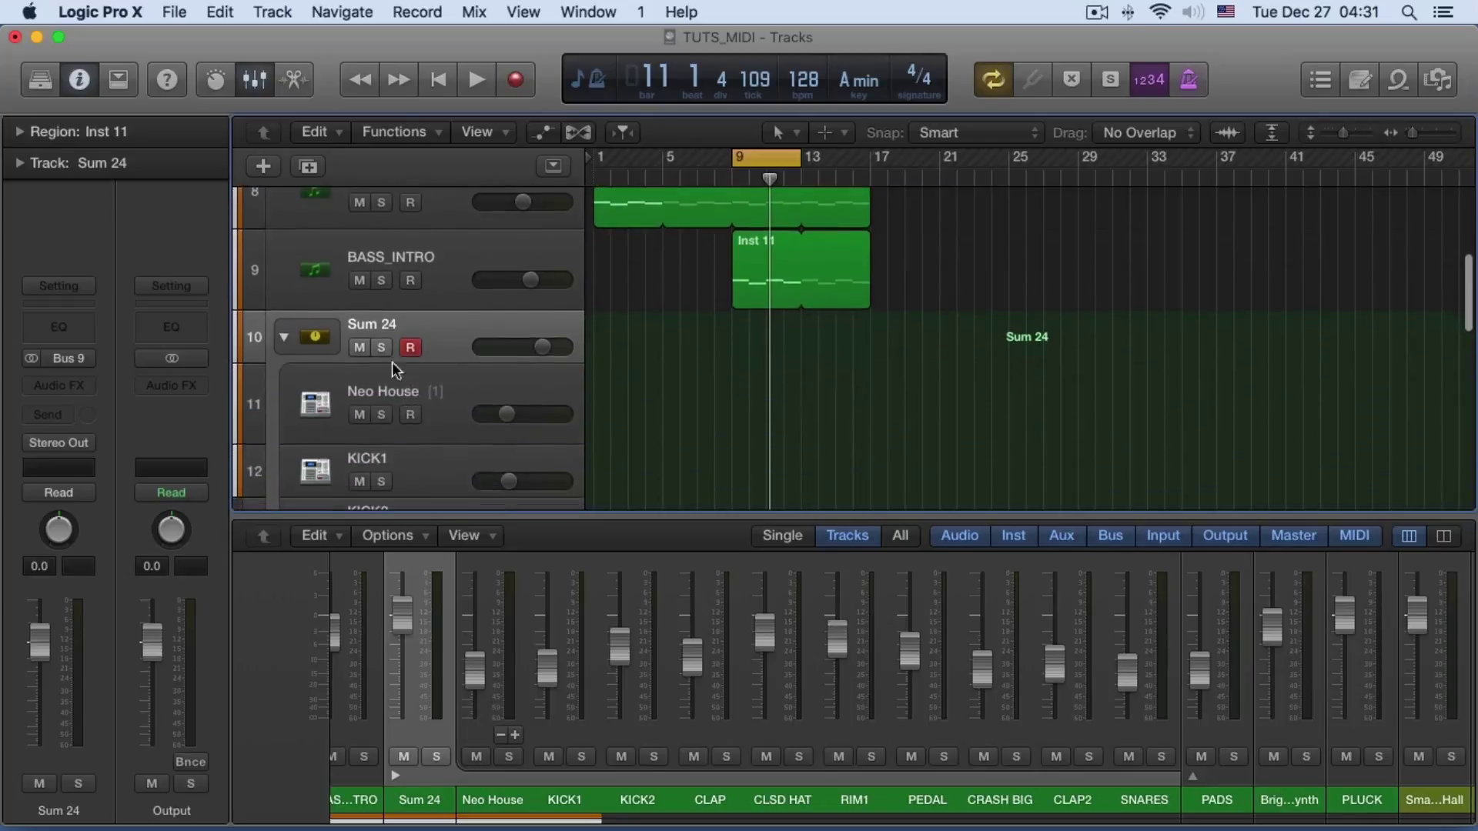
pyautogui.doubleClick(385, 324)
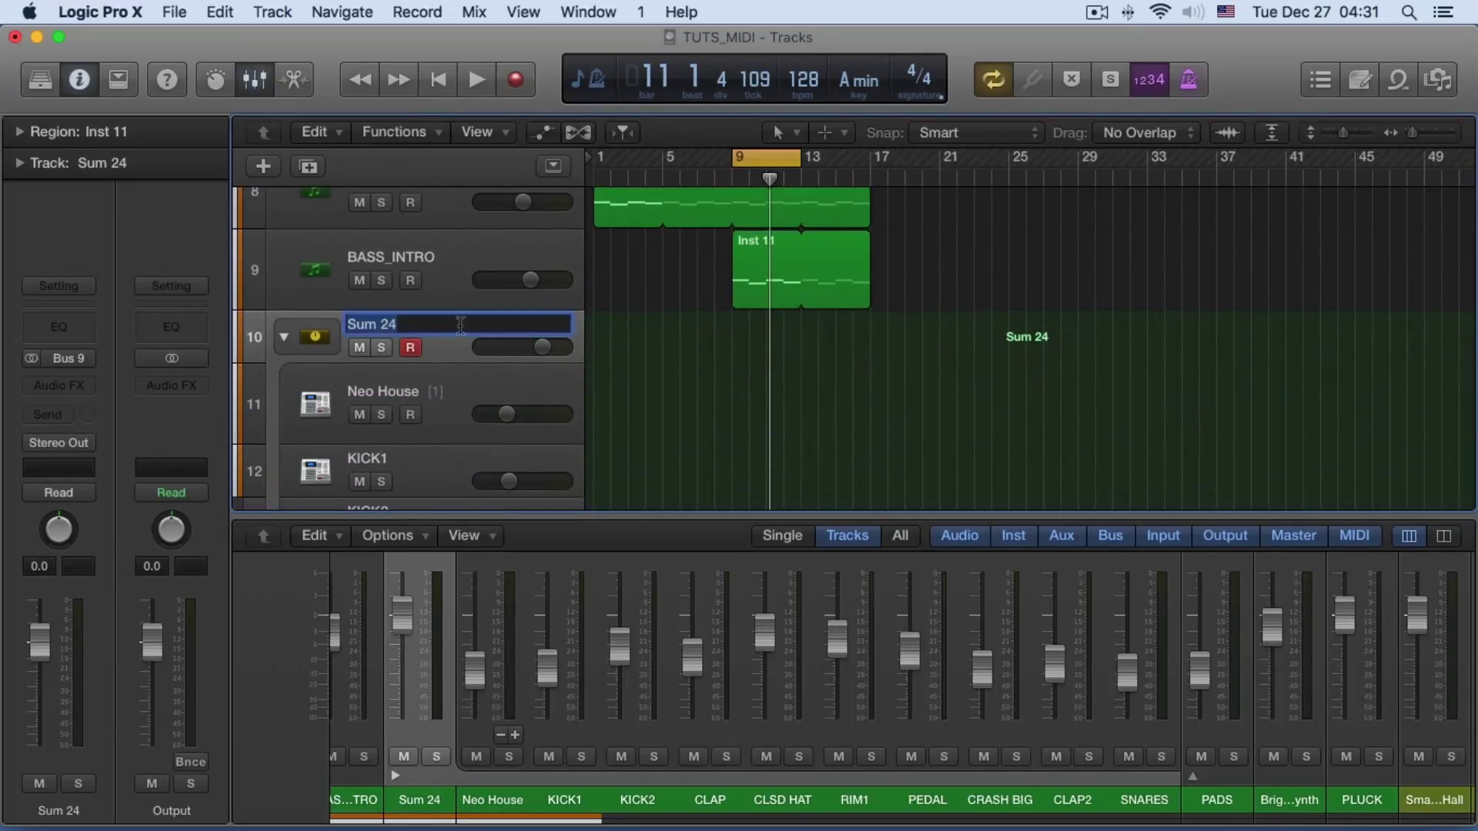
pyautogui.write('DRUMS')
pyautogui.press('Return')
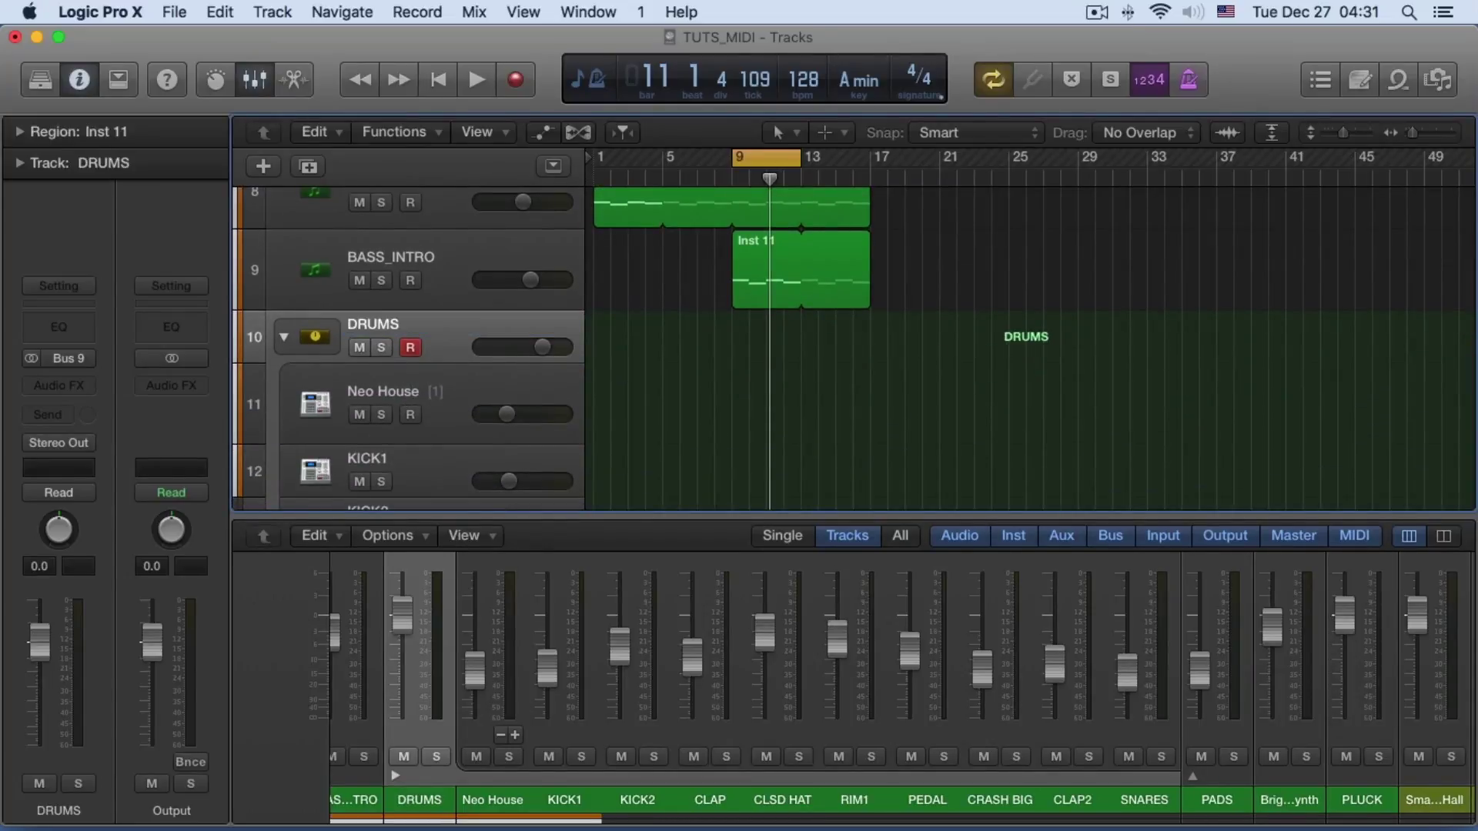
# Select the KICK1 track inside the DRUMS stack and hide the mixer
pyautogui.click(443, 396)
pyautogui.scroll(-6, 673, 379)
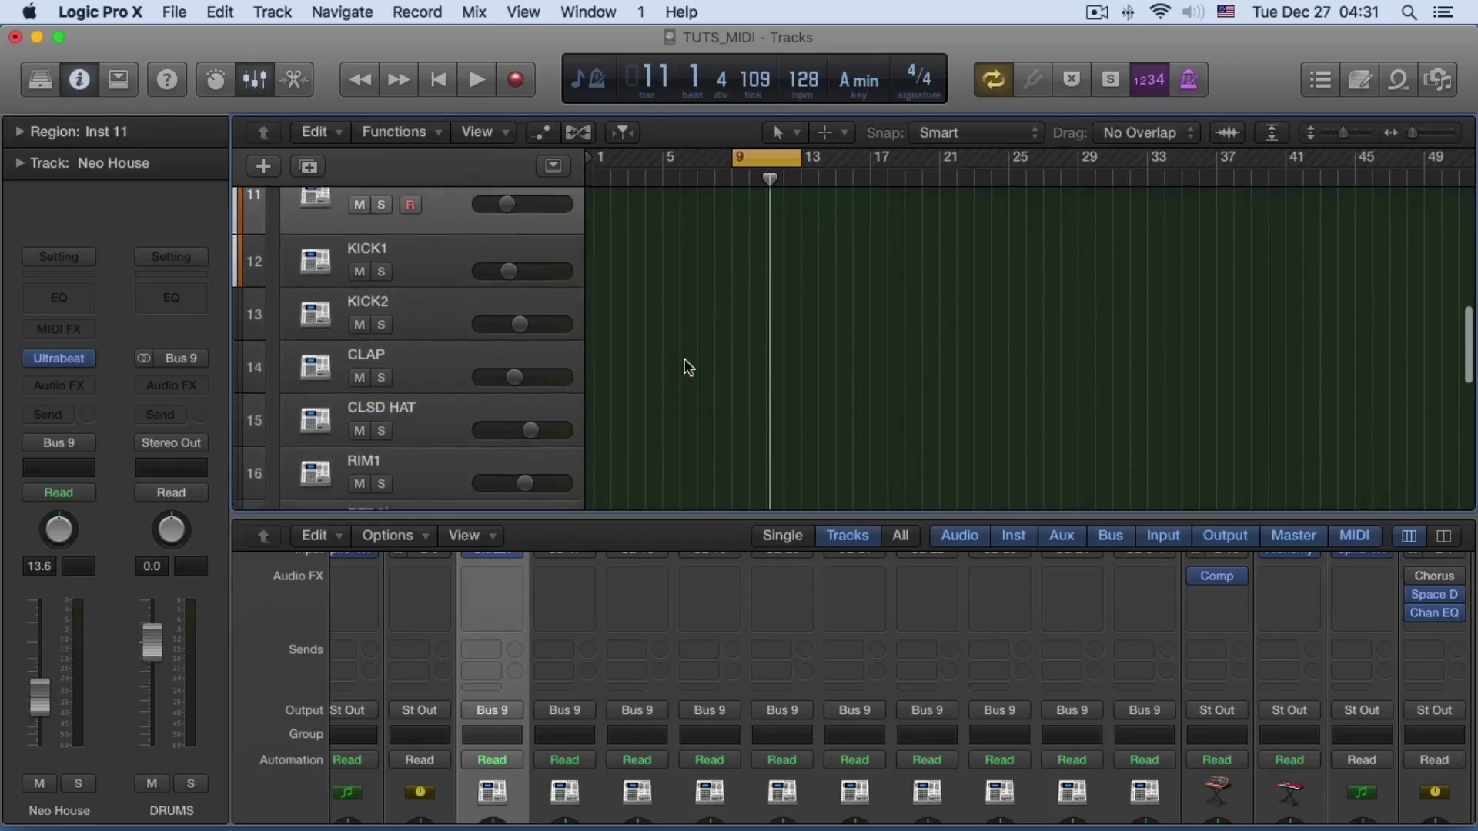
pyautogui.scroll(4, 686, 362)
pyautogui.click(448, 381)
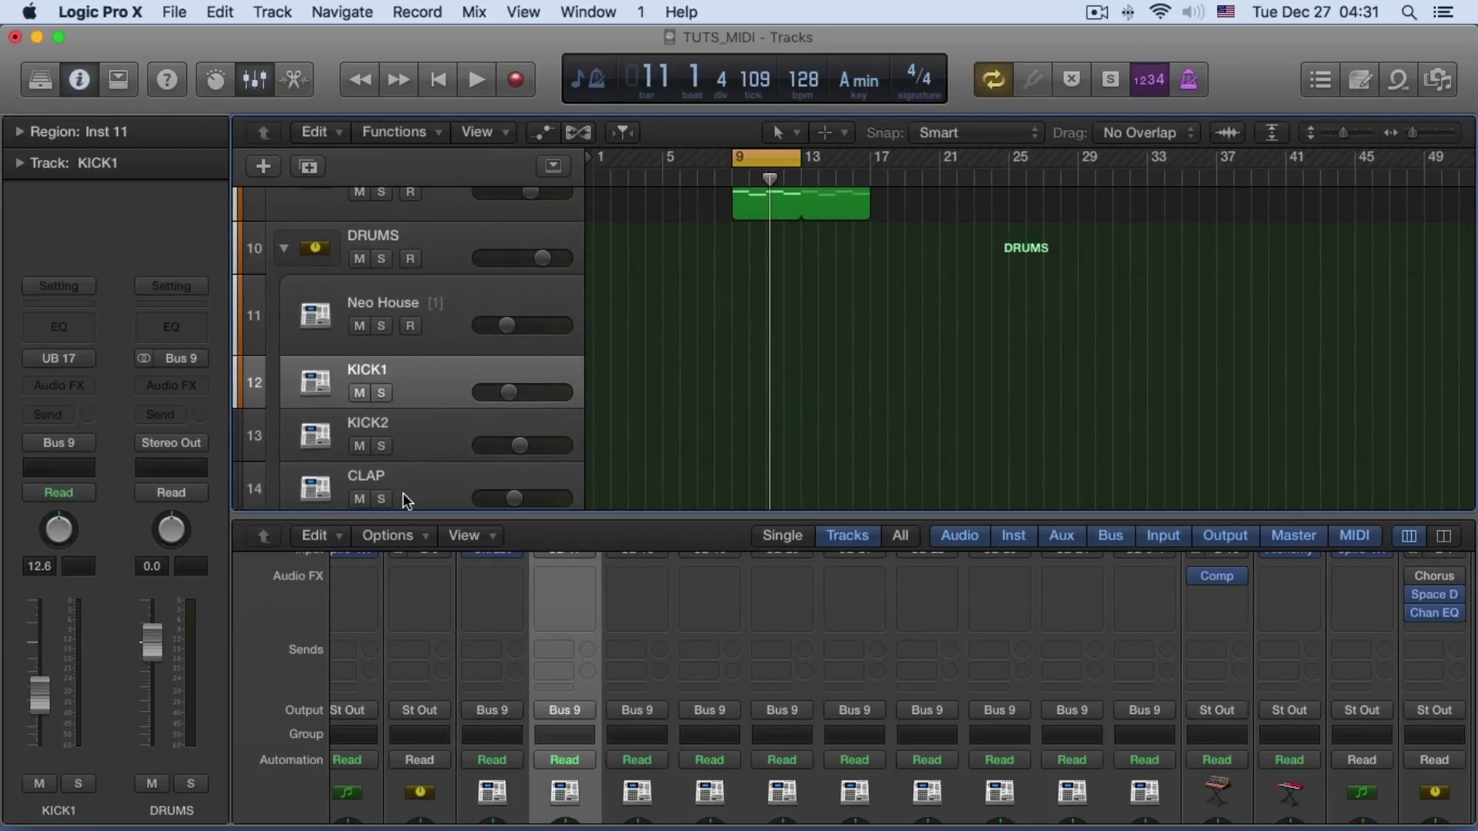
pyautogui.press('x')
# Lower the CLSD HAT track's volume to about -10.2 dB in the track list
pyautogui.scroll(-4, 624, 594)
pyautogui.scroll(2, 643, 581)
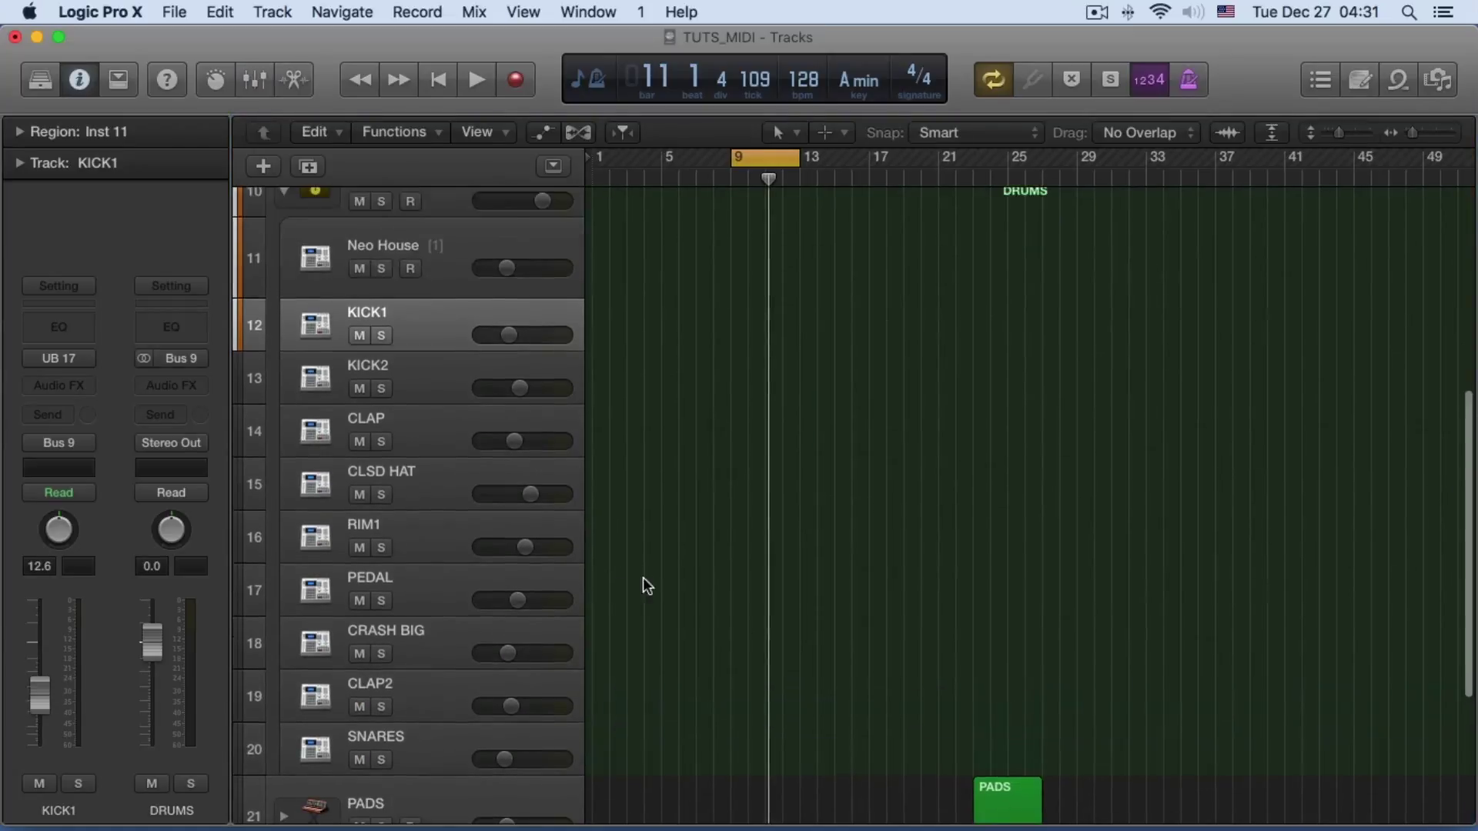
pyautogui.hscroll(-1, 404, 614)
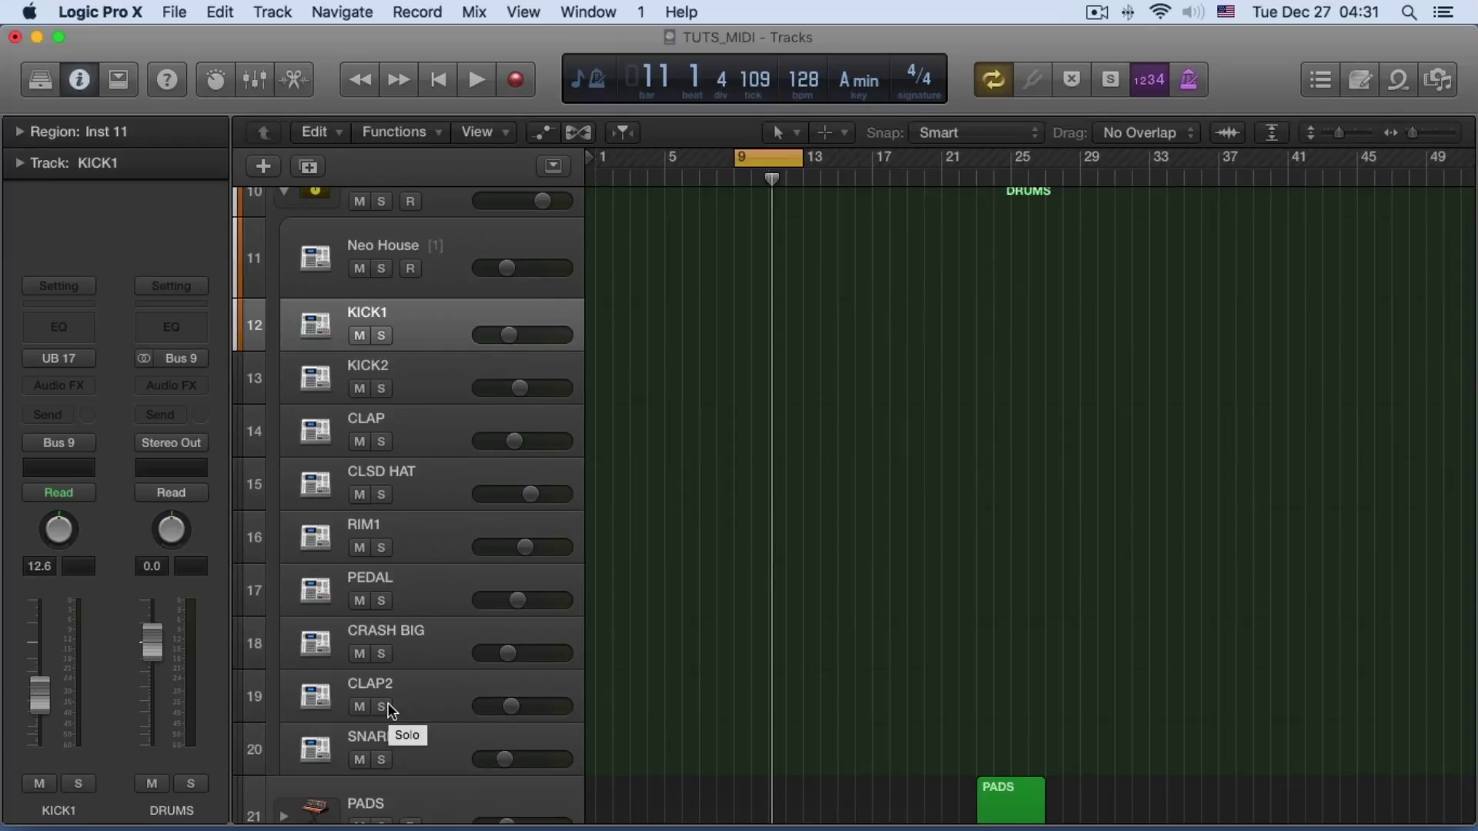
pyautogui.moveTo(530, 494)
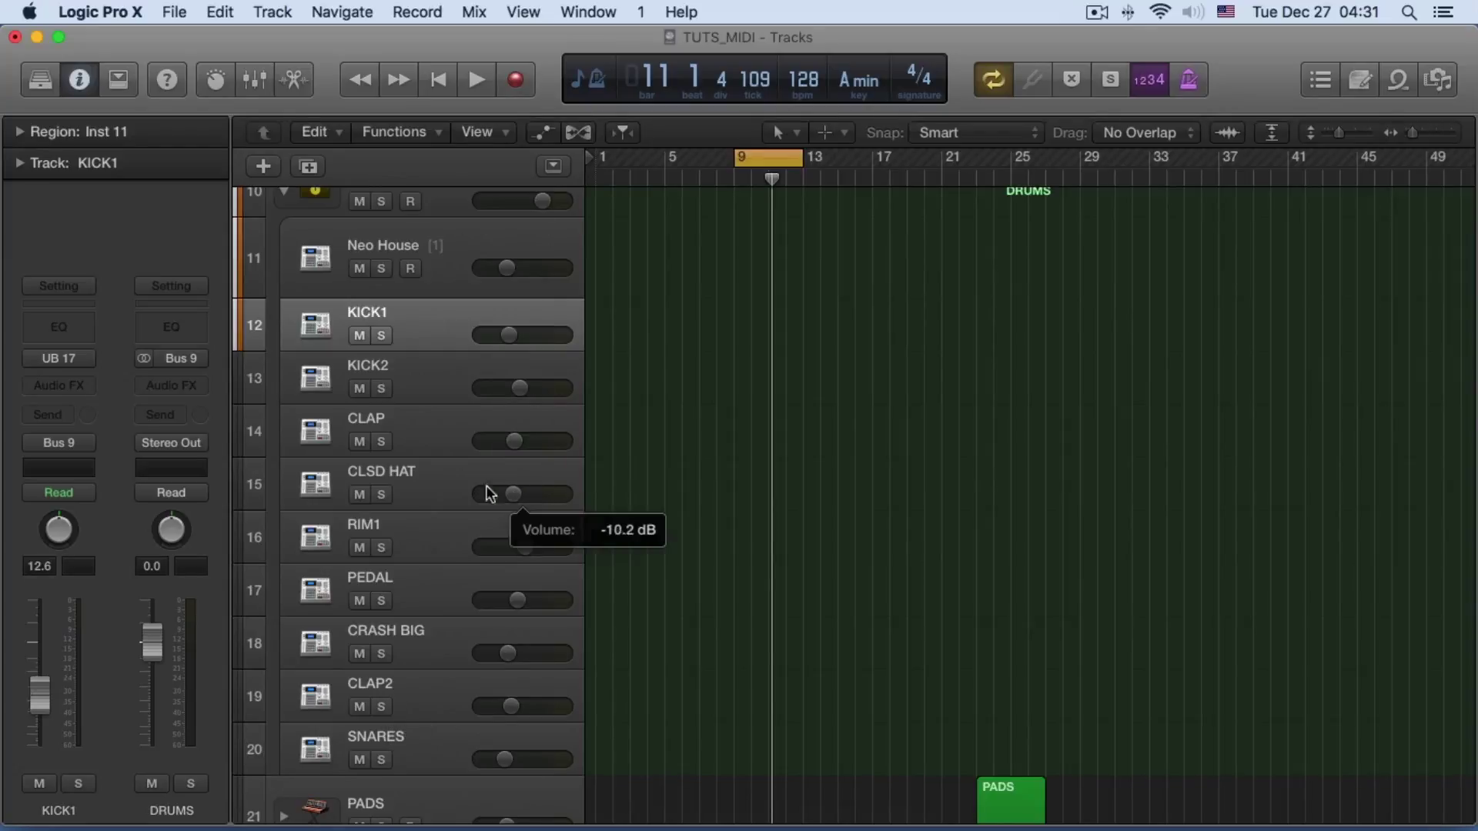
# Change the DRUMS stack's icon to the drum machine from the Drums category
pyautogui.scroll(10, 377, 379)
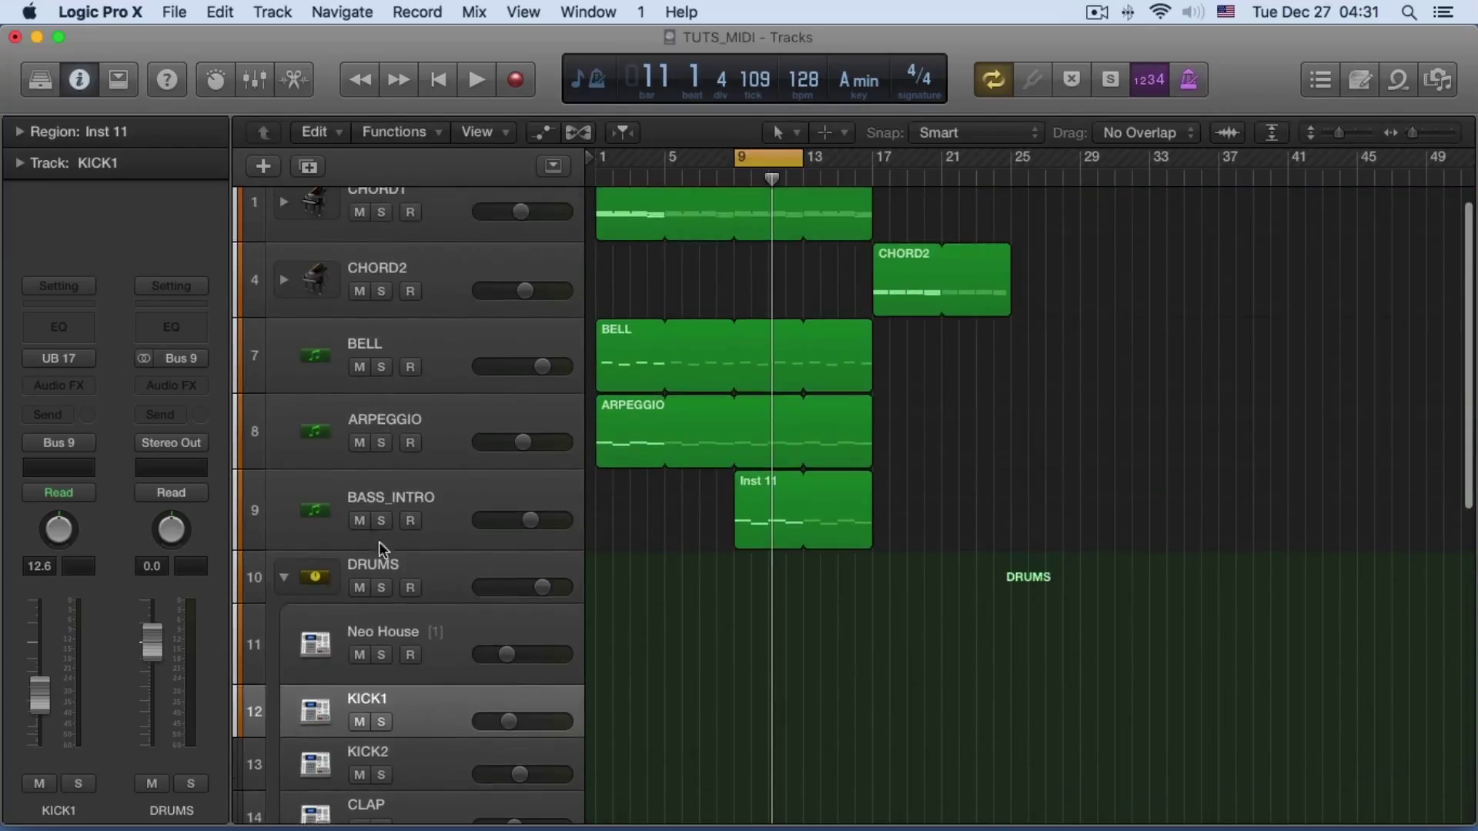
pyautogui.click(397, 565)
pyautogui.click(314, 577)
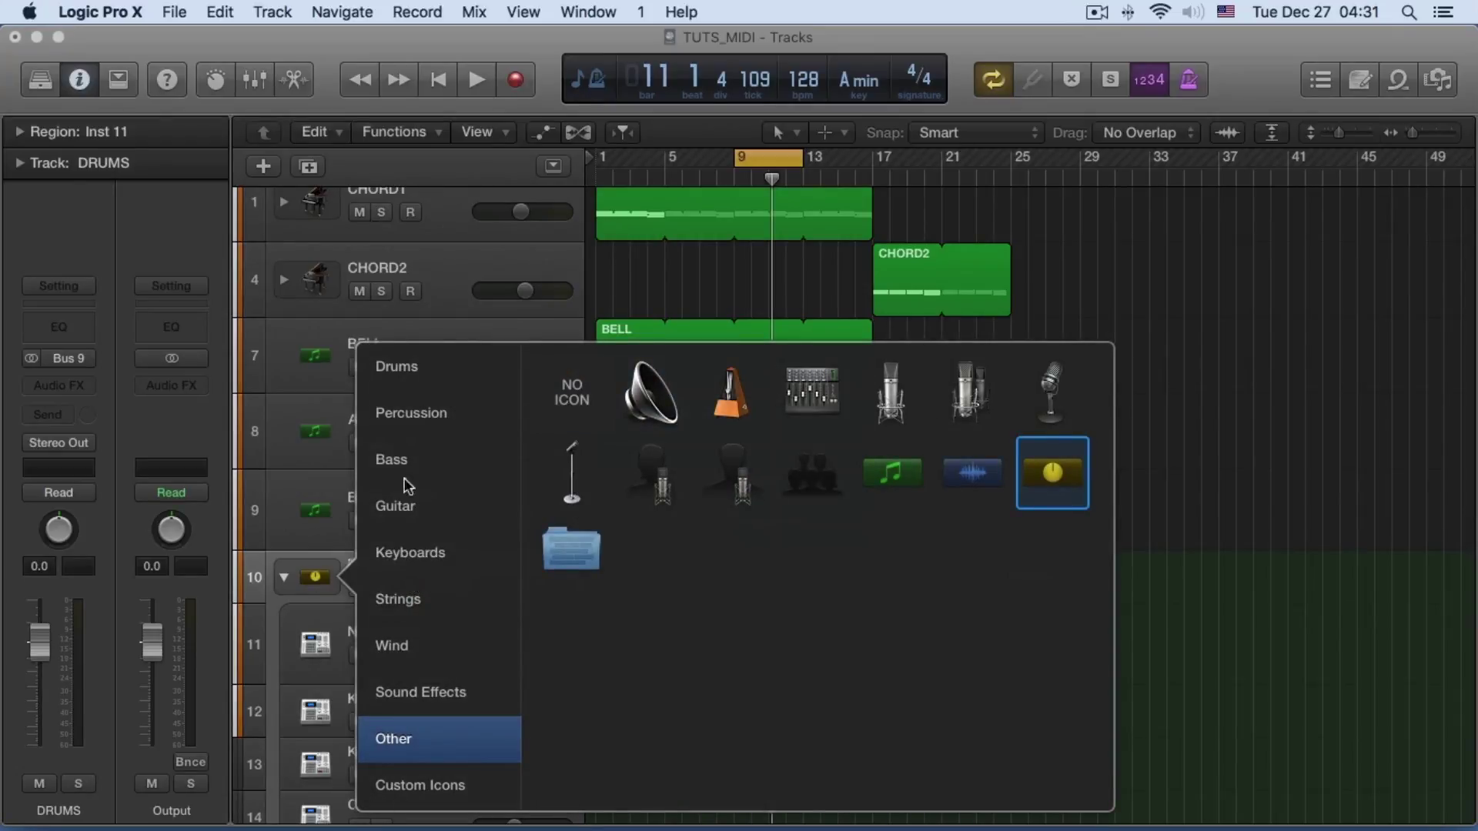
pyautogui.click(391, 368)
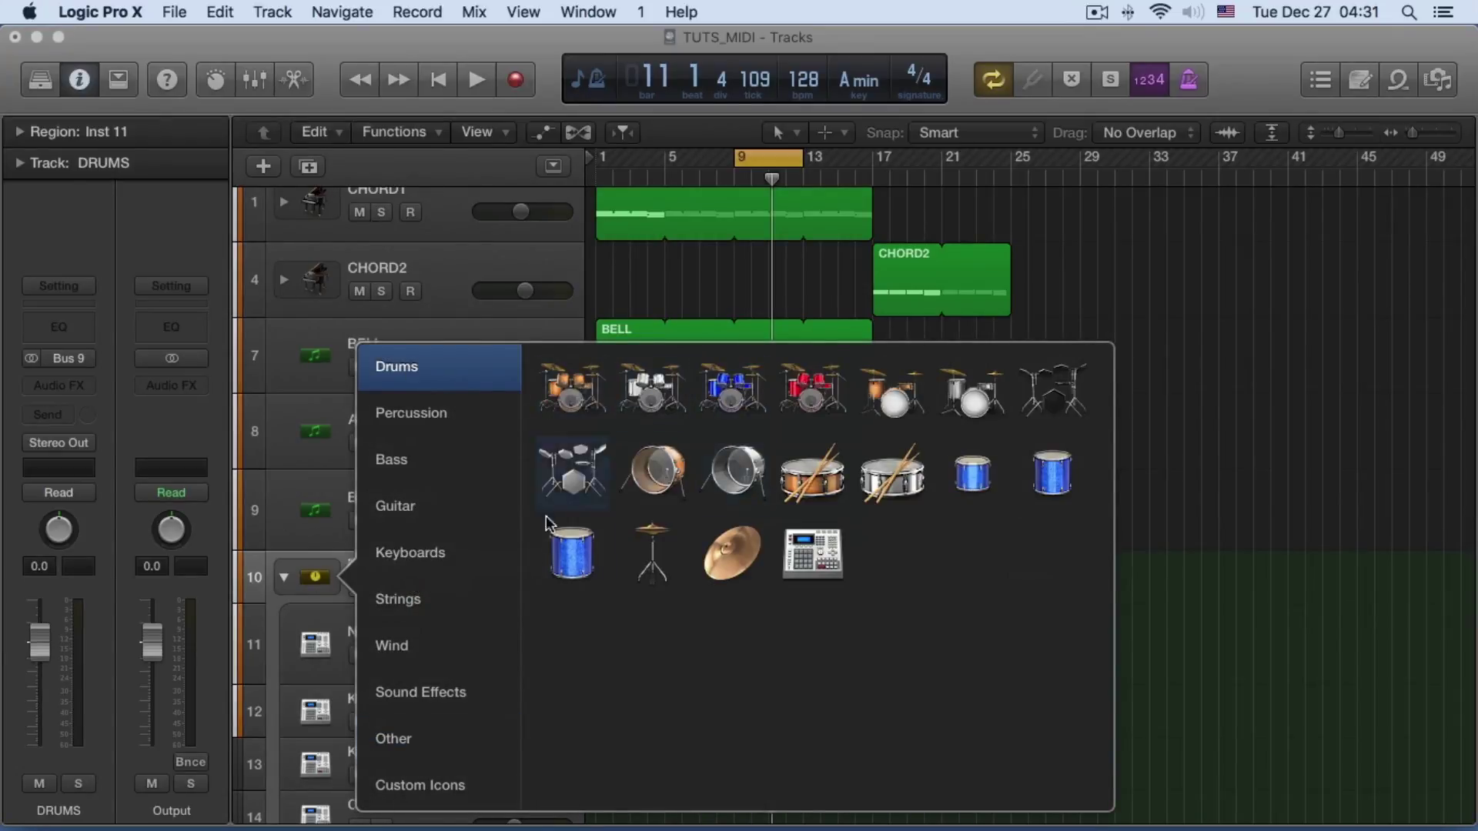
pyautogui.click(810, 548)
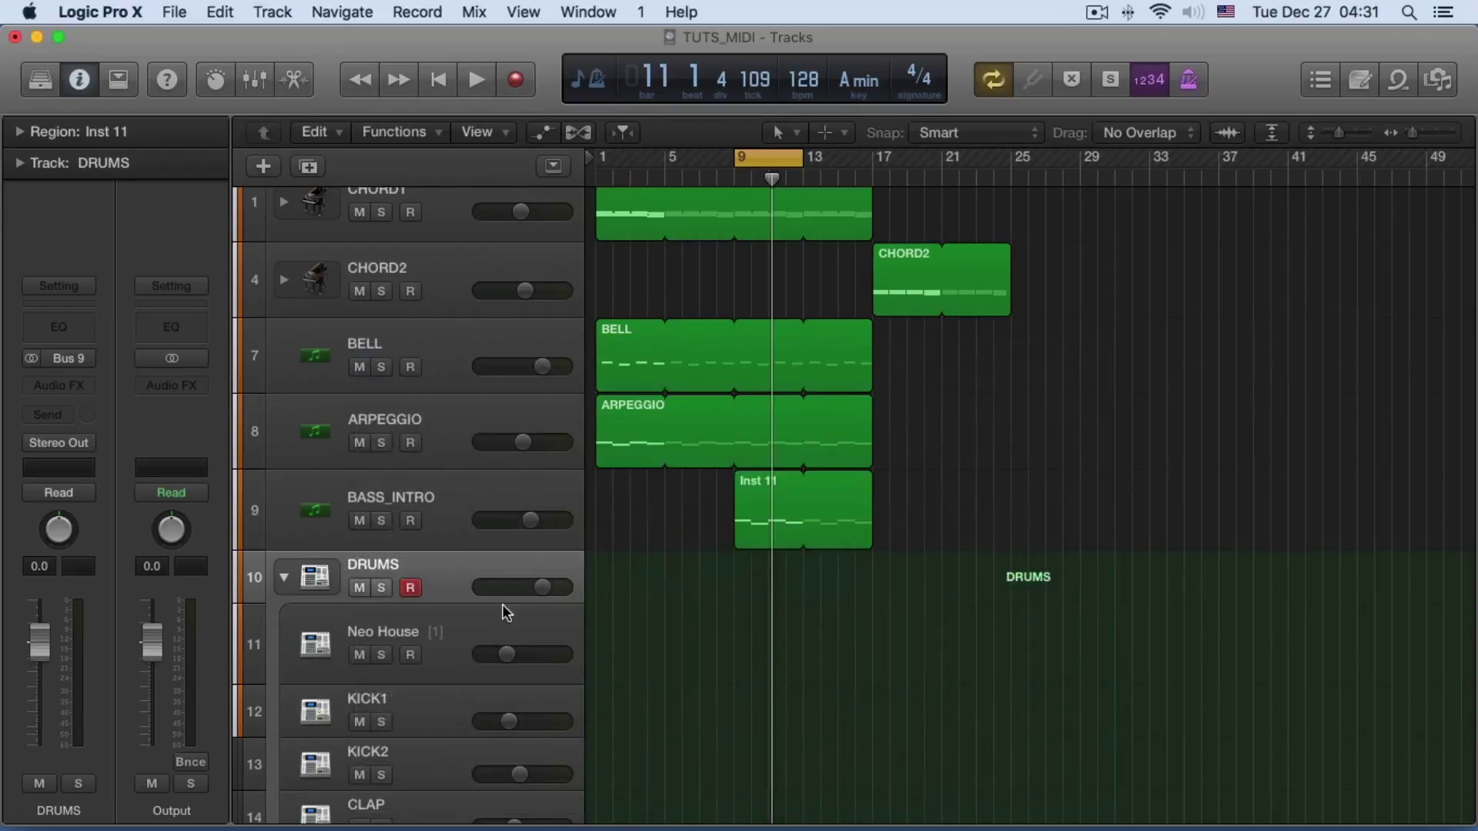
# Select the Neo House track, start playback of the cycled section and open its Ultrabeat instrument
pyautogui.scroll(-4, 454, 579)
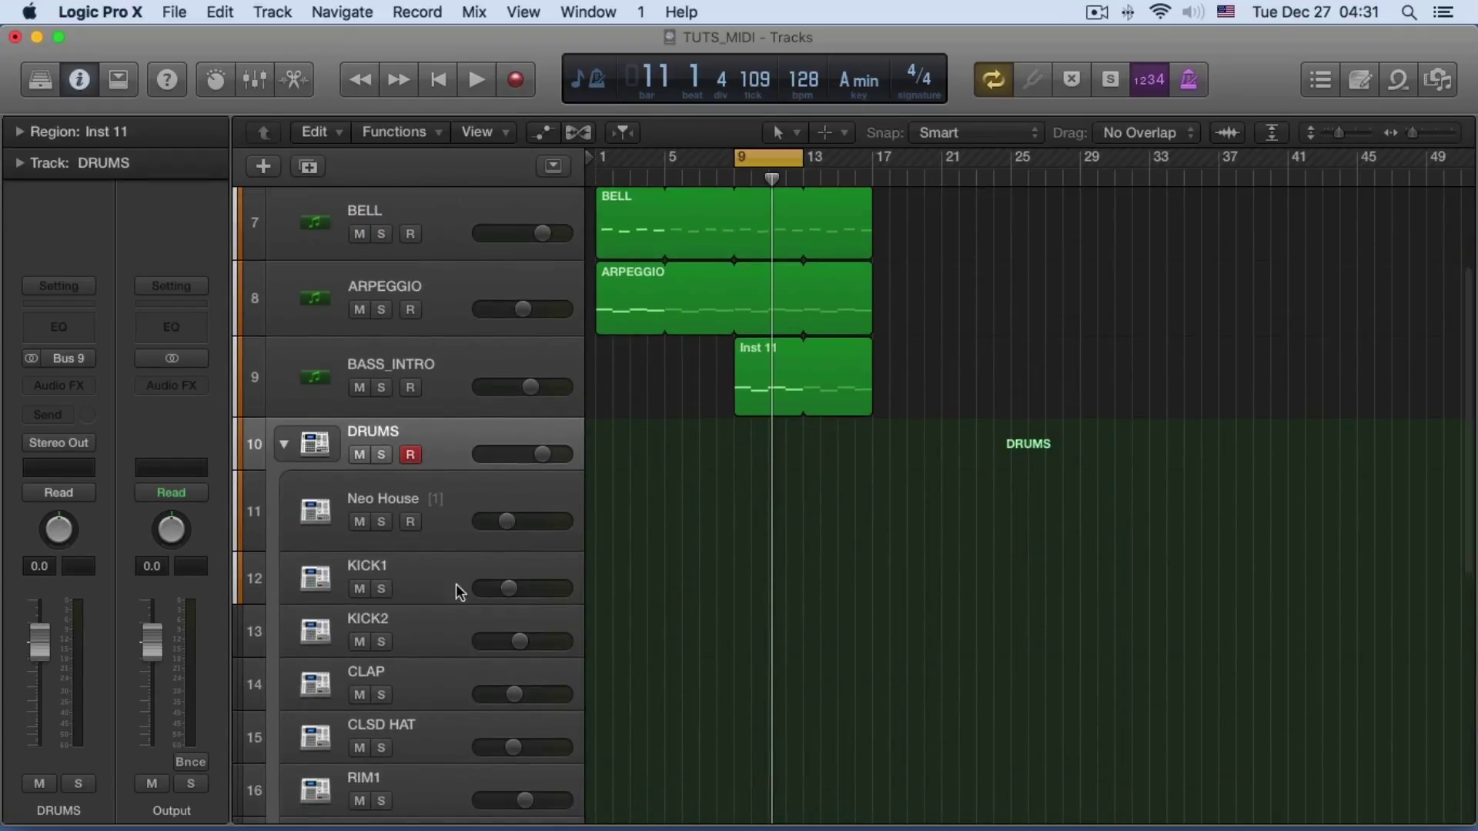
pyautogui.click(427, 501)
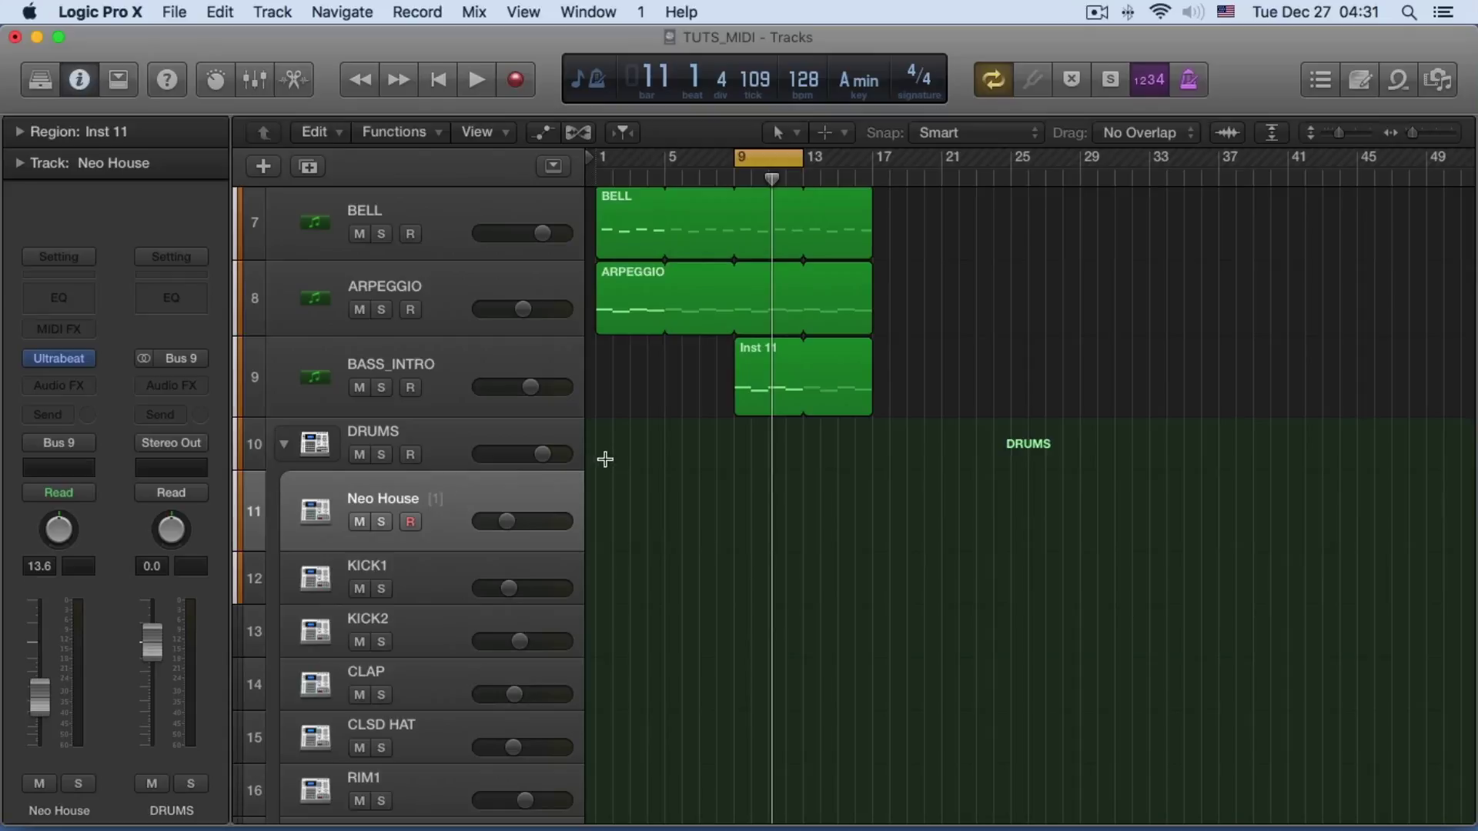
pyautogui.press('space')
pyautogui.click(60, 361)
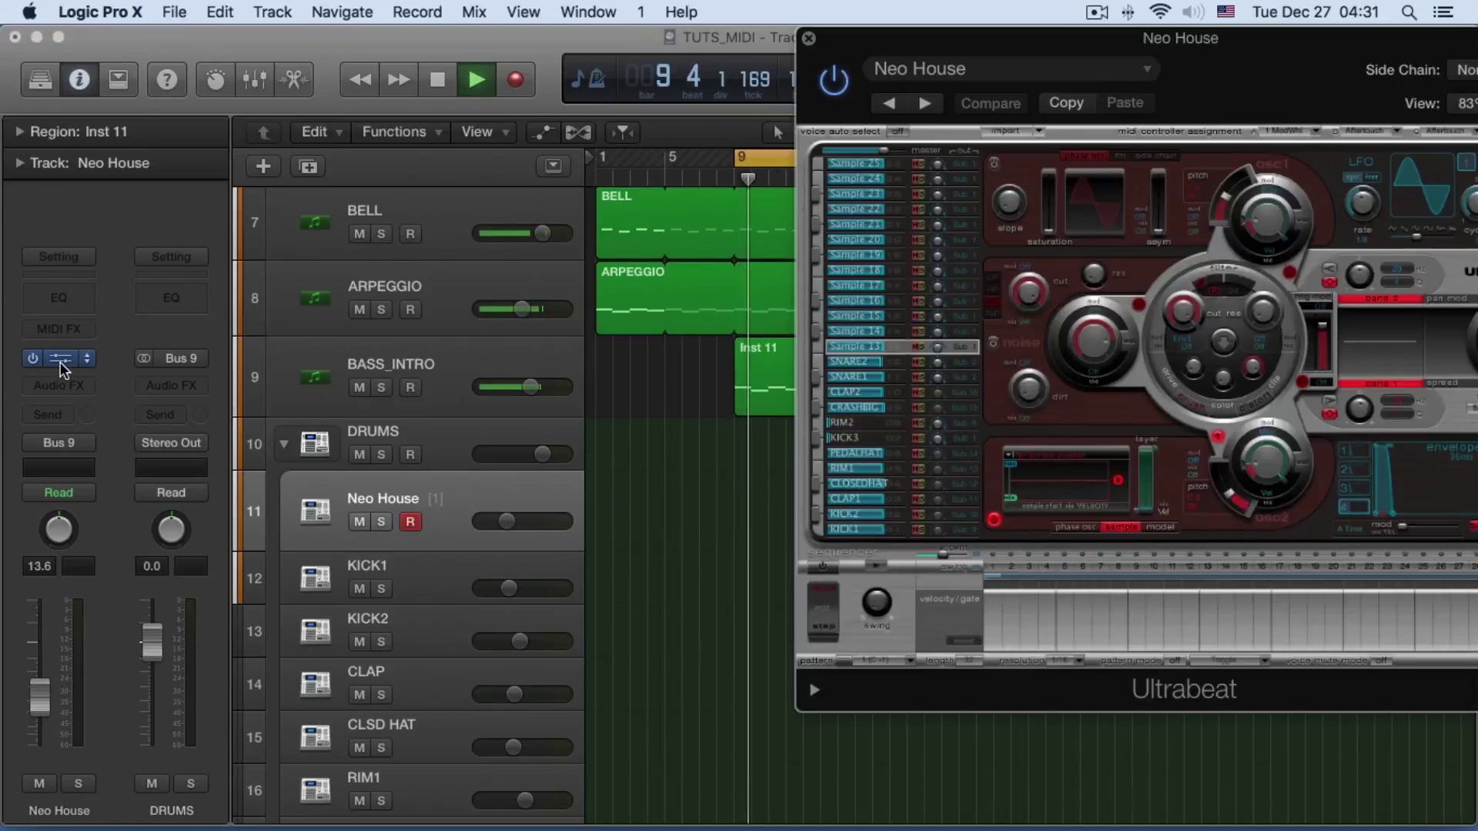
# Stop playback, move the Ultrabeat window fully into view and audition its CRASHBIG voice
pyautogui.press('space')
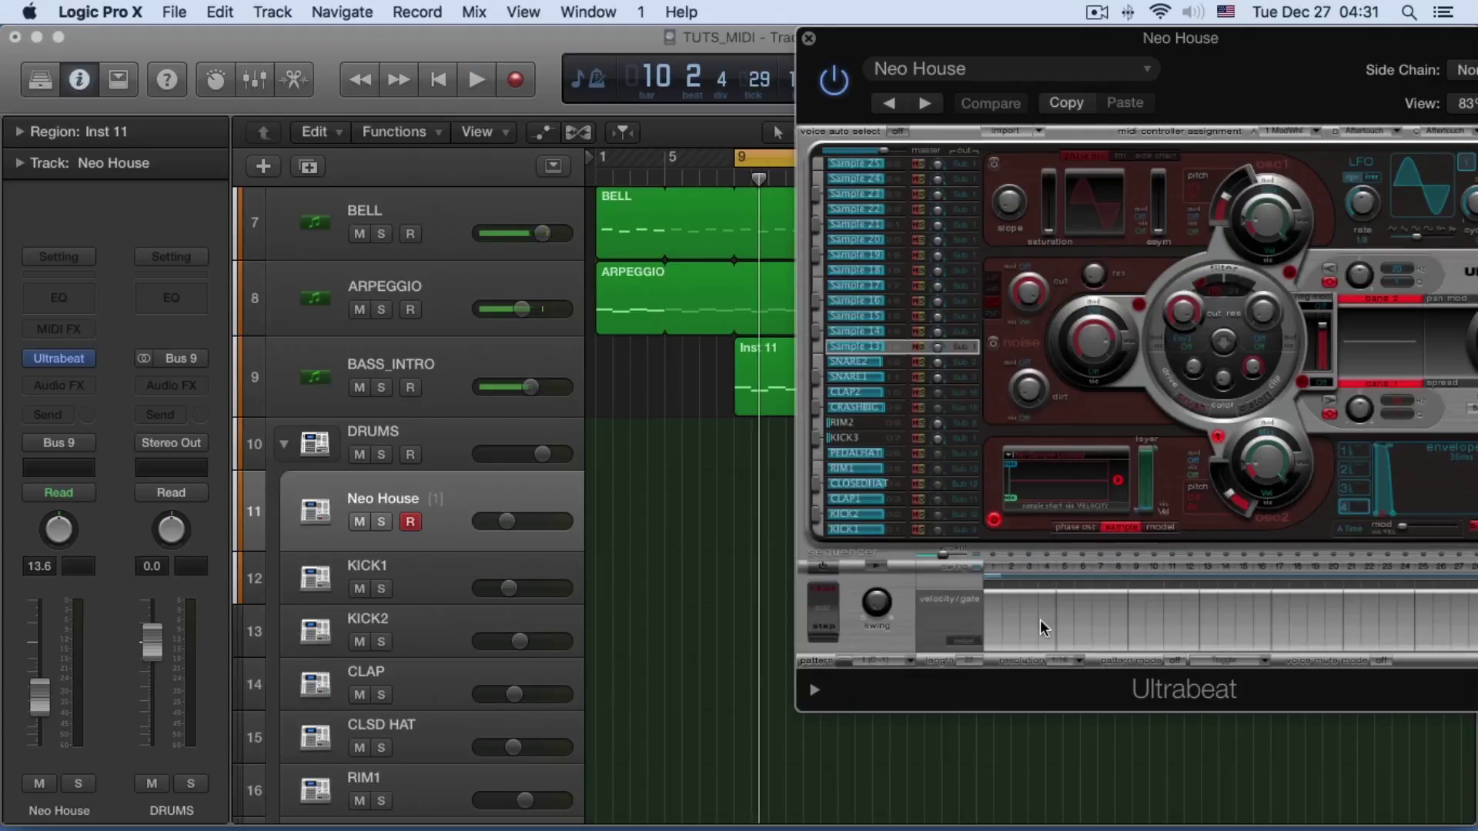
pyautogui.moveTo(1102, 45); pyautogui.dragTo(833, 44)
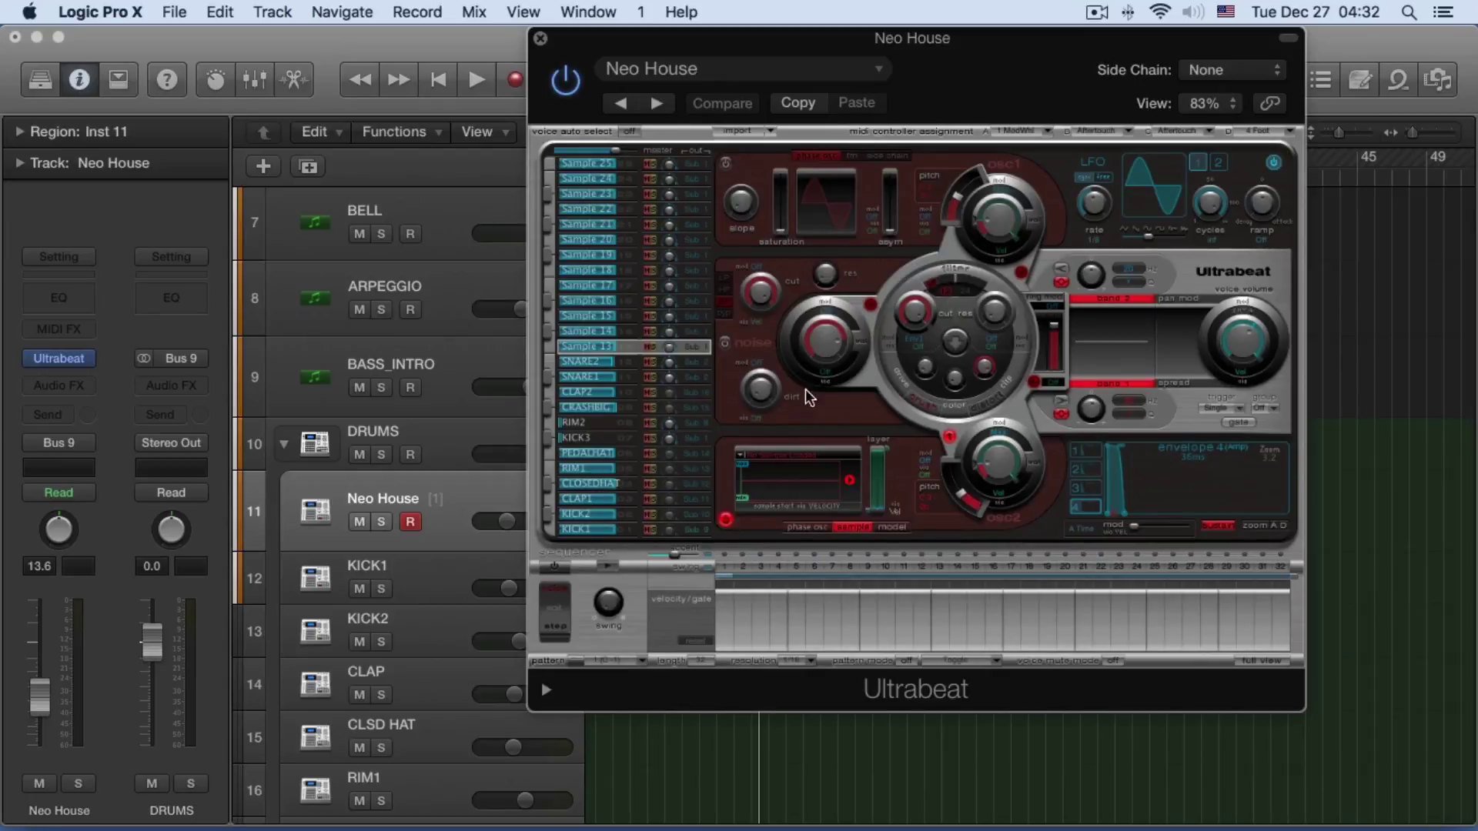
pyautogui.click(567, 414)
pyautogui.click(547, 417)
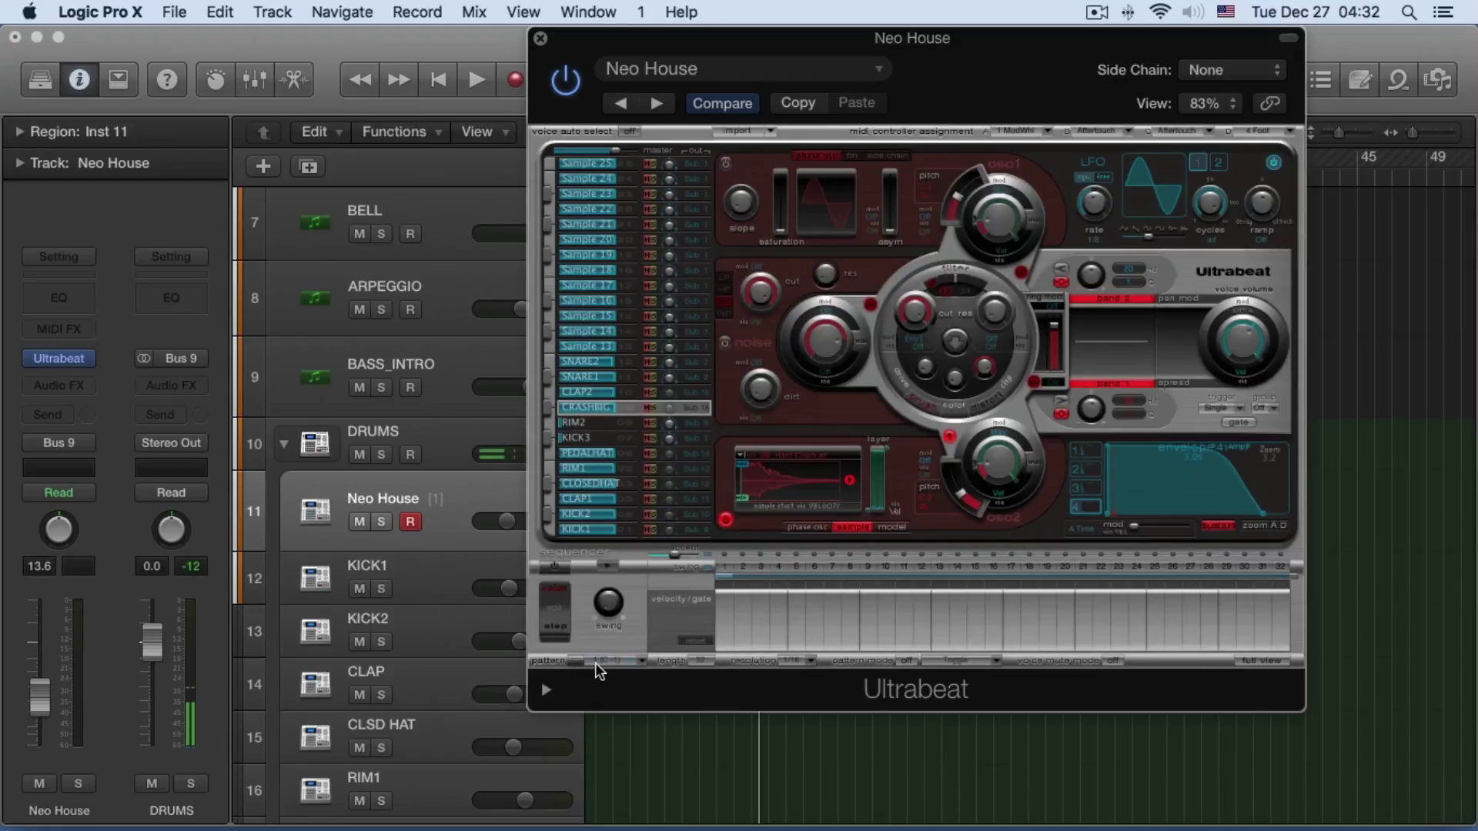
pyautogui.click(643, 665)
pyautogui.moveTo(655, 813)
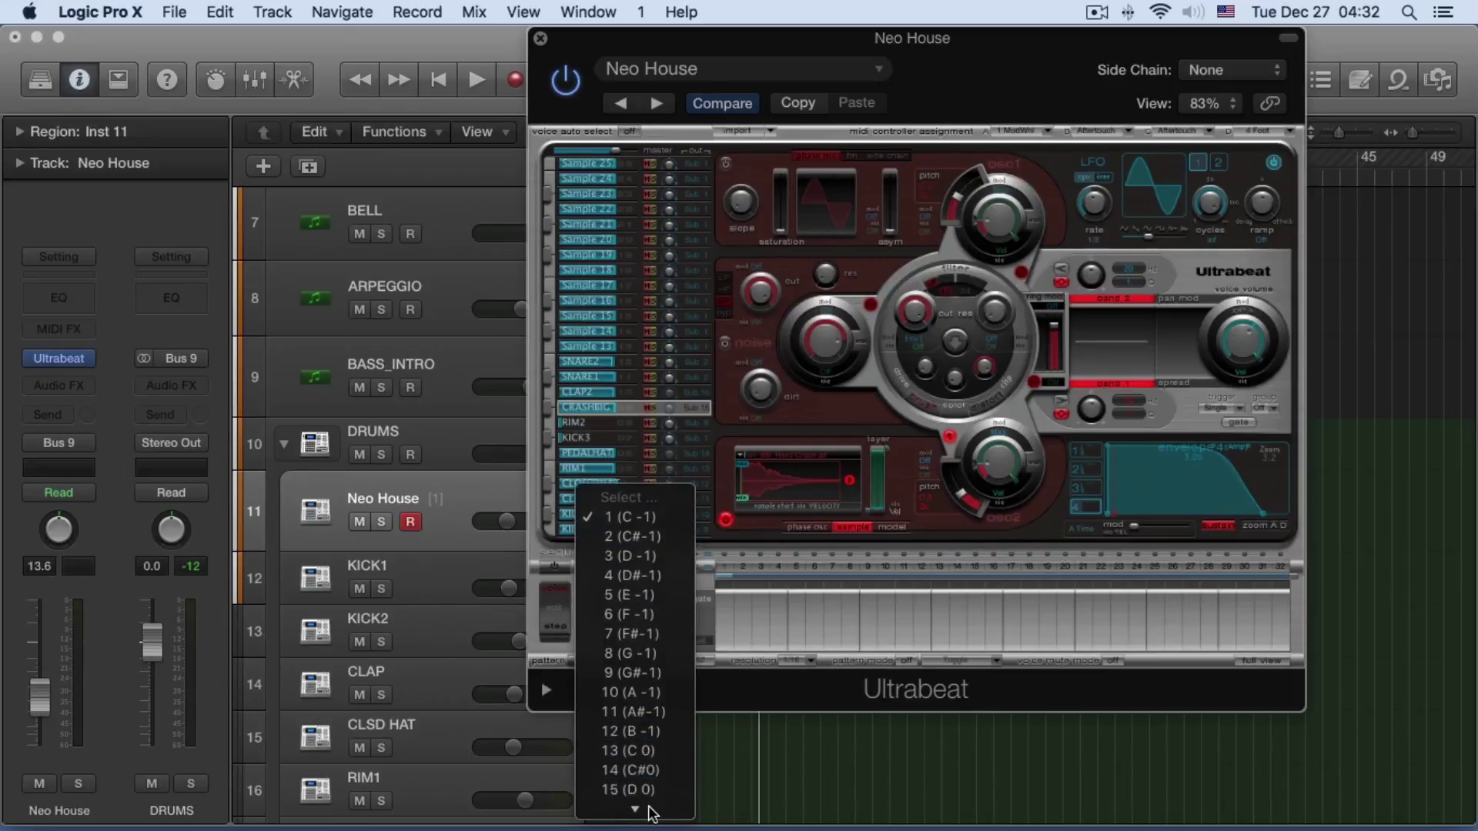
pyautogui.click(653, 367)
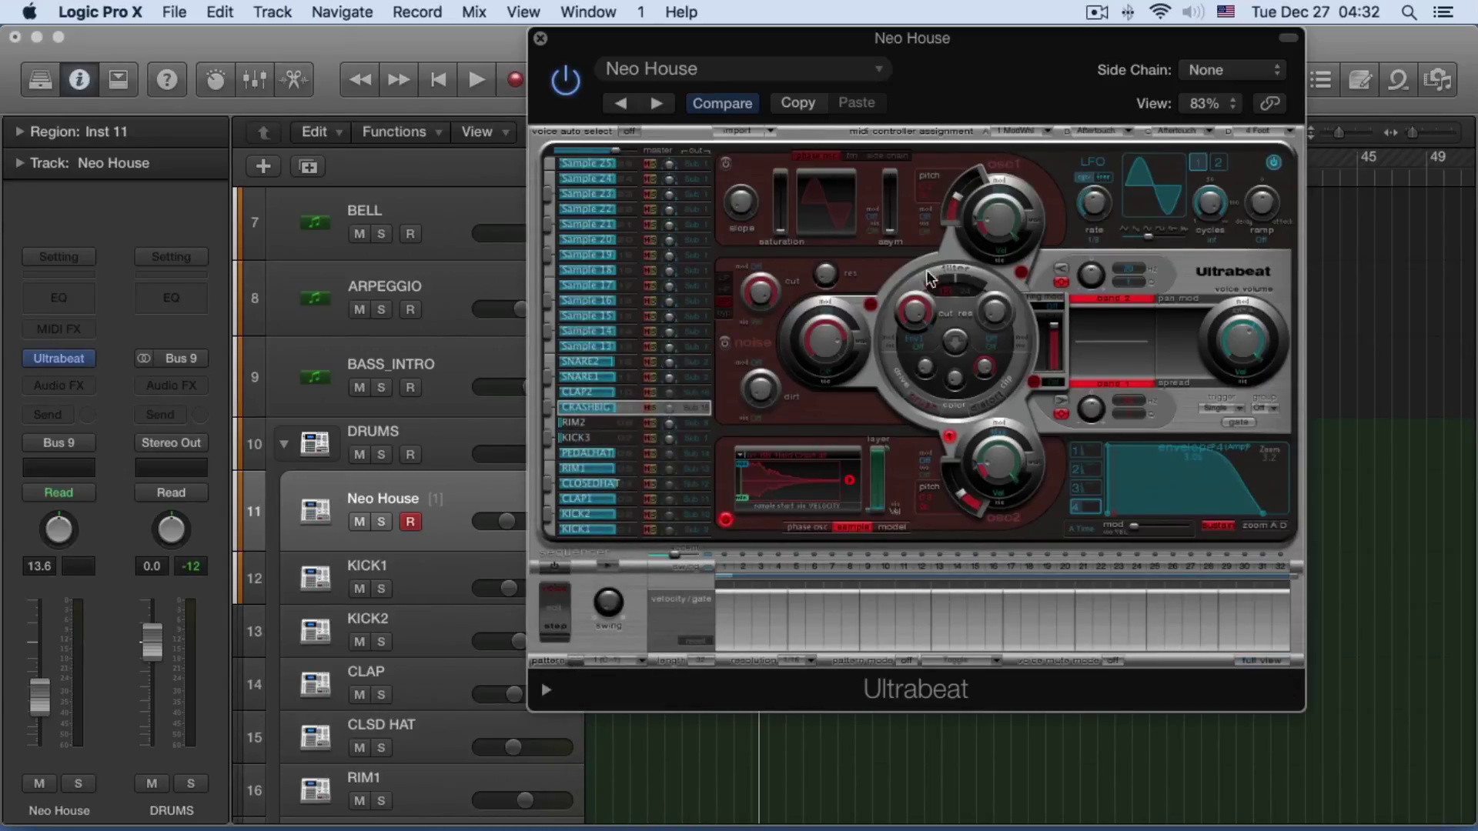
# Switch Ultrabeat's sequencer to full view and add a CRASHBIG hit on step 1
pyautogui.click(1262, 663)
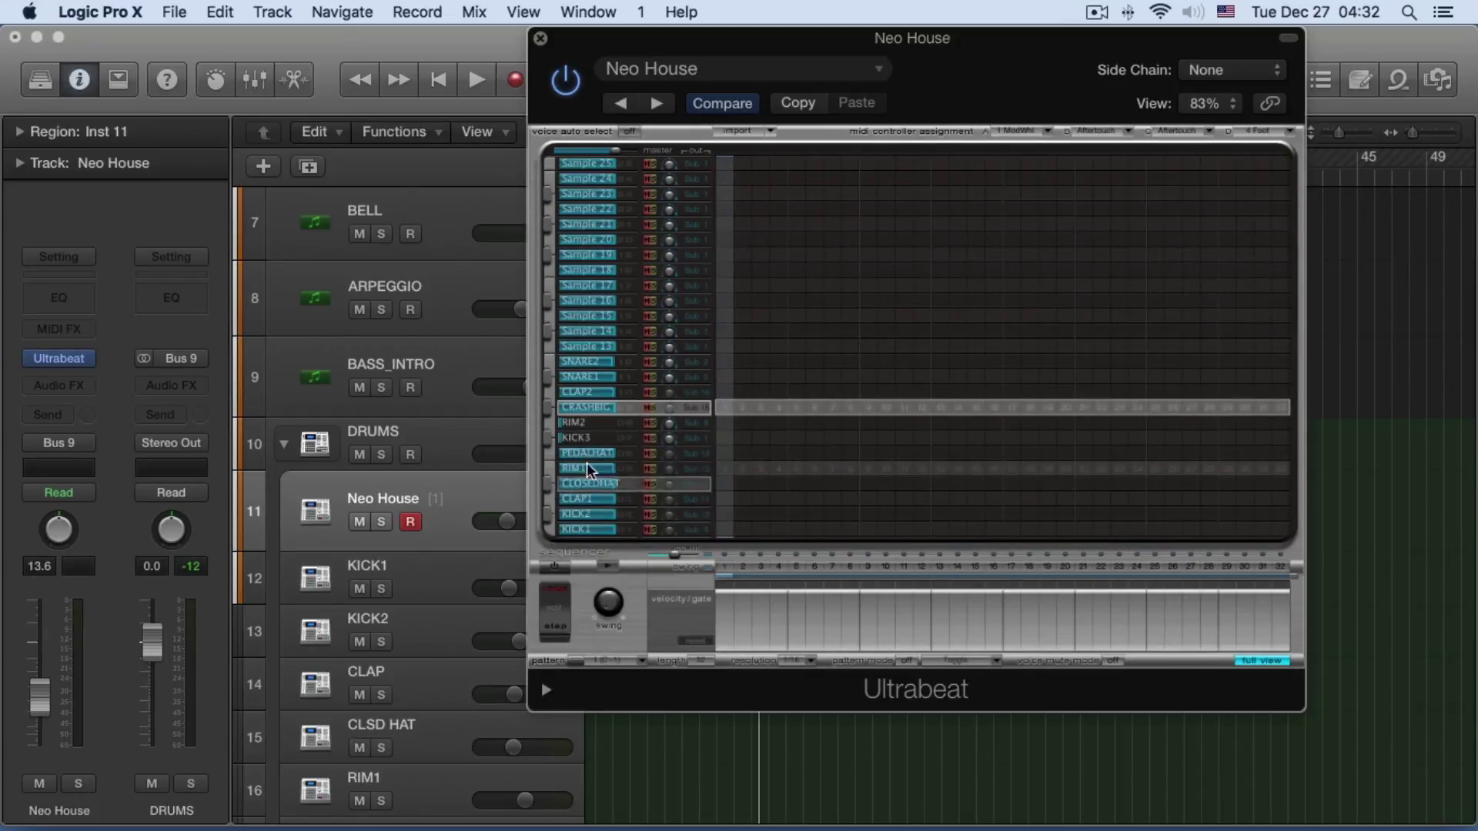
pyautogui.click(724, 407)
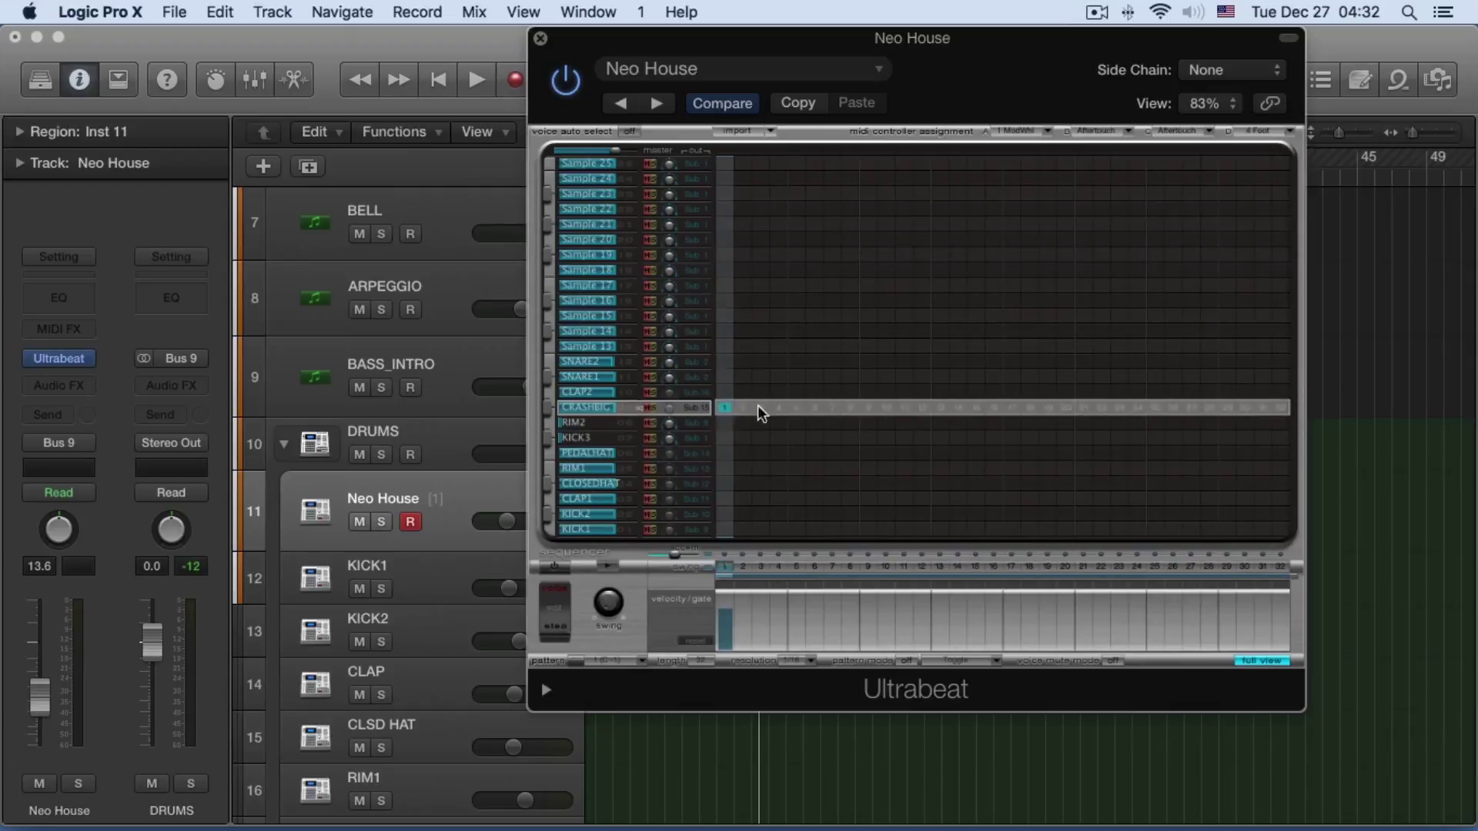
# Place the crash pattern from Ultrabeat as a MIDI region on the CRASH BIG track at bar 9
pyautogui.moveTo(762, 45); pyautogui.dragTo(1143, 46)
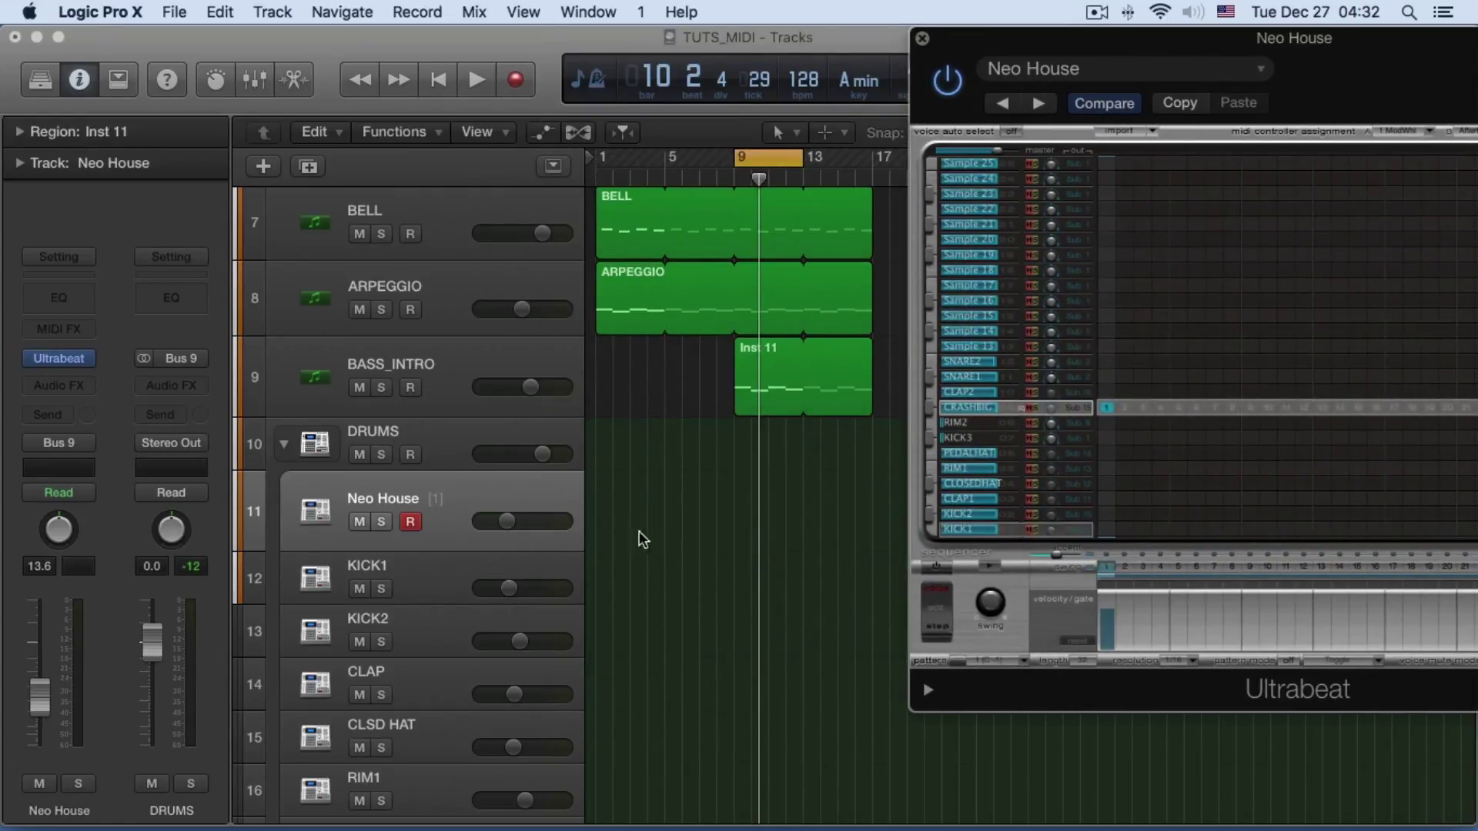
pyautogui.scroll(-8, 647, 535)
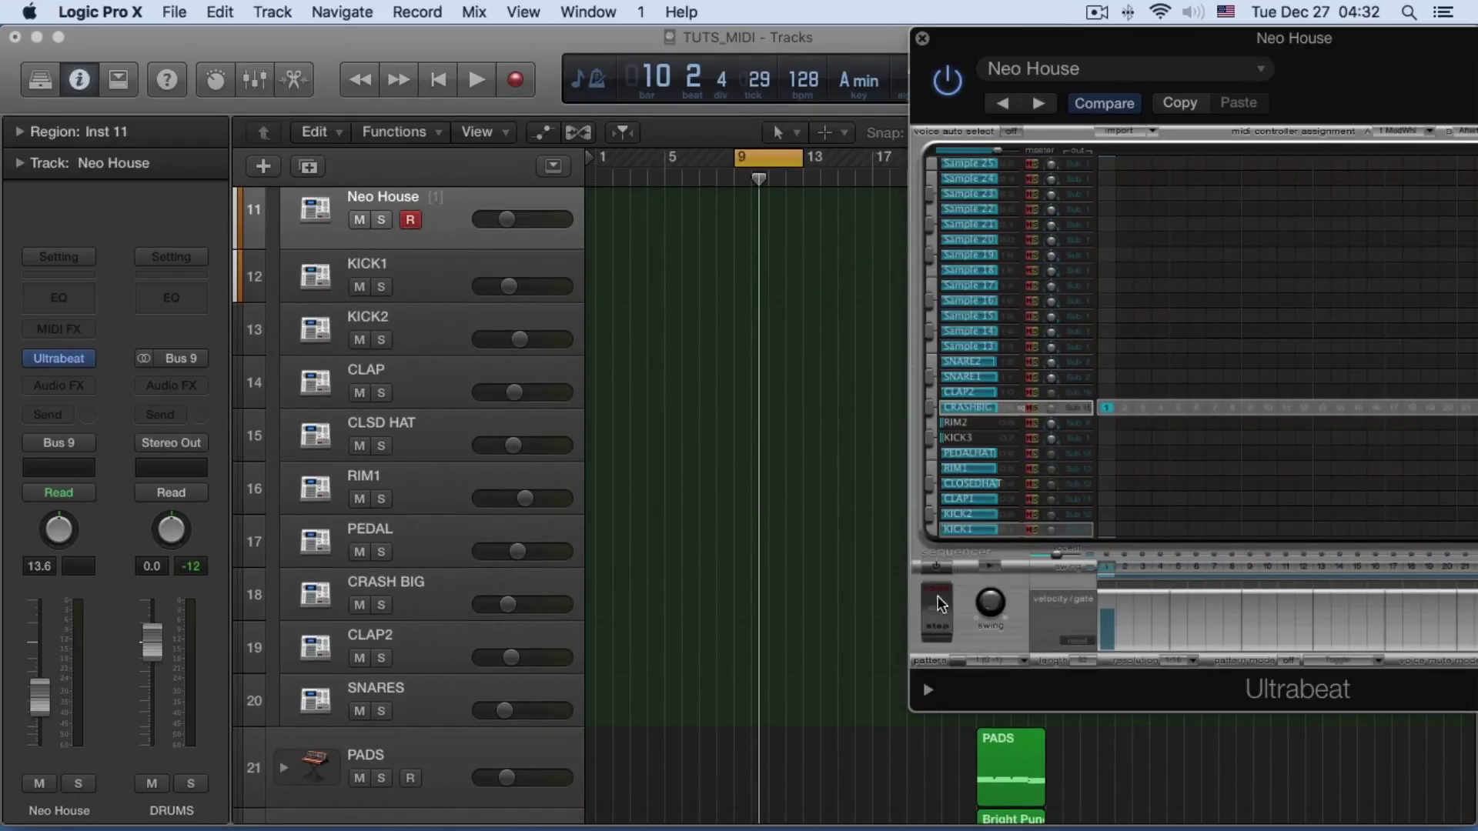
pyautogui.moveTo(819, 610); pyautogui.dragTo(686, 589)
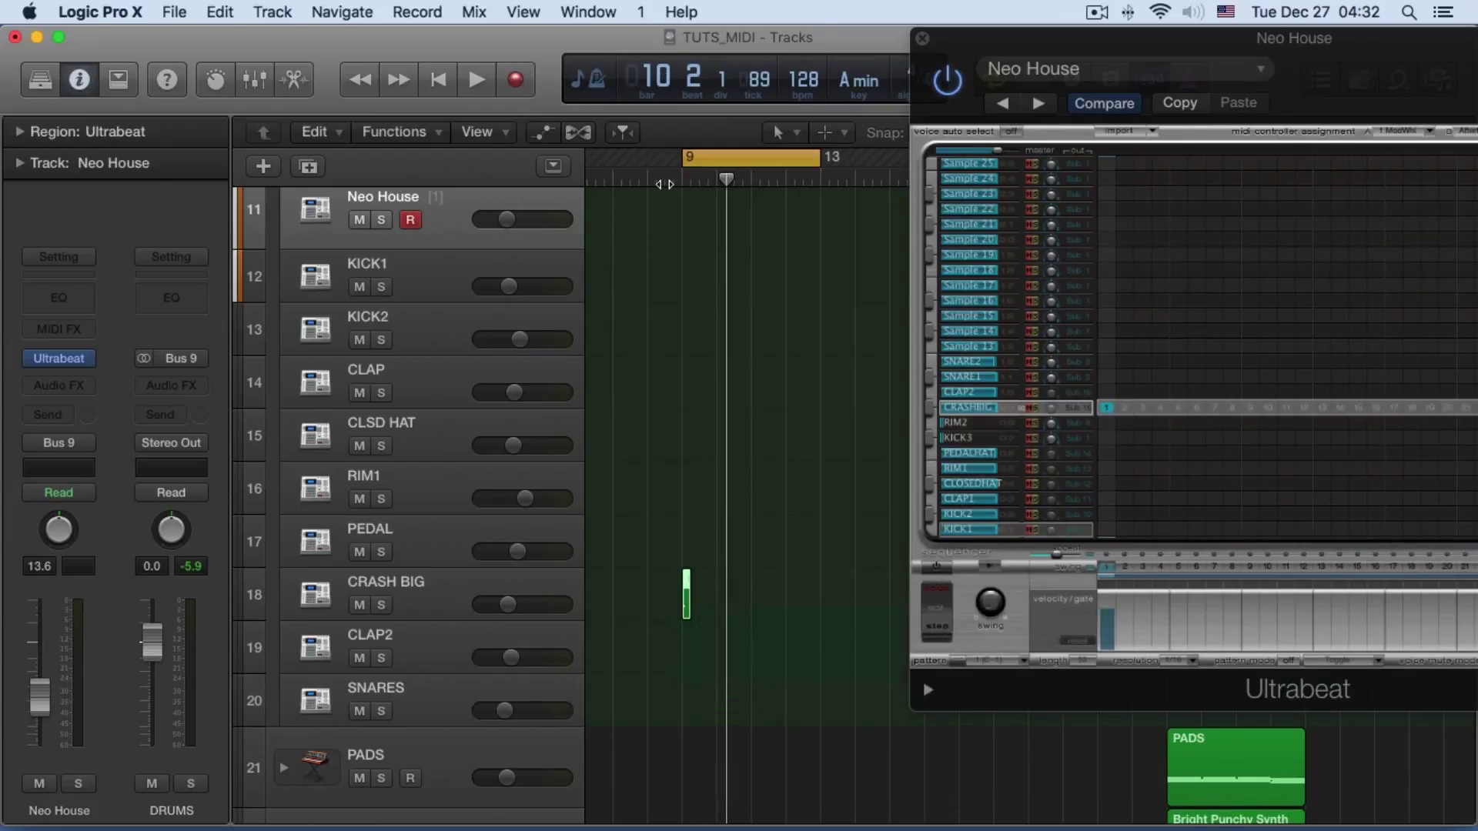
# Play the section with the crash and lower the CRASH BIG track's volume slightly
pyautogui.press('space')
pyautogui.moveTo(508, 604); pyautogui.dragTo(506, 604)
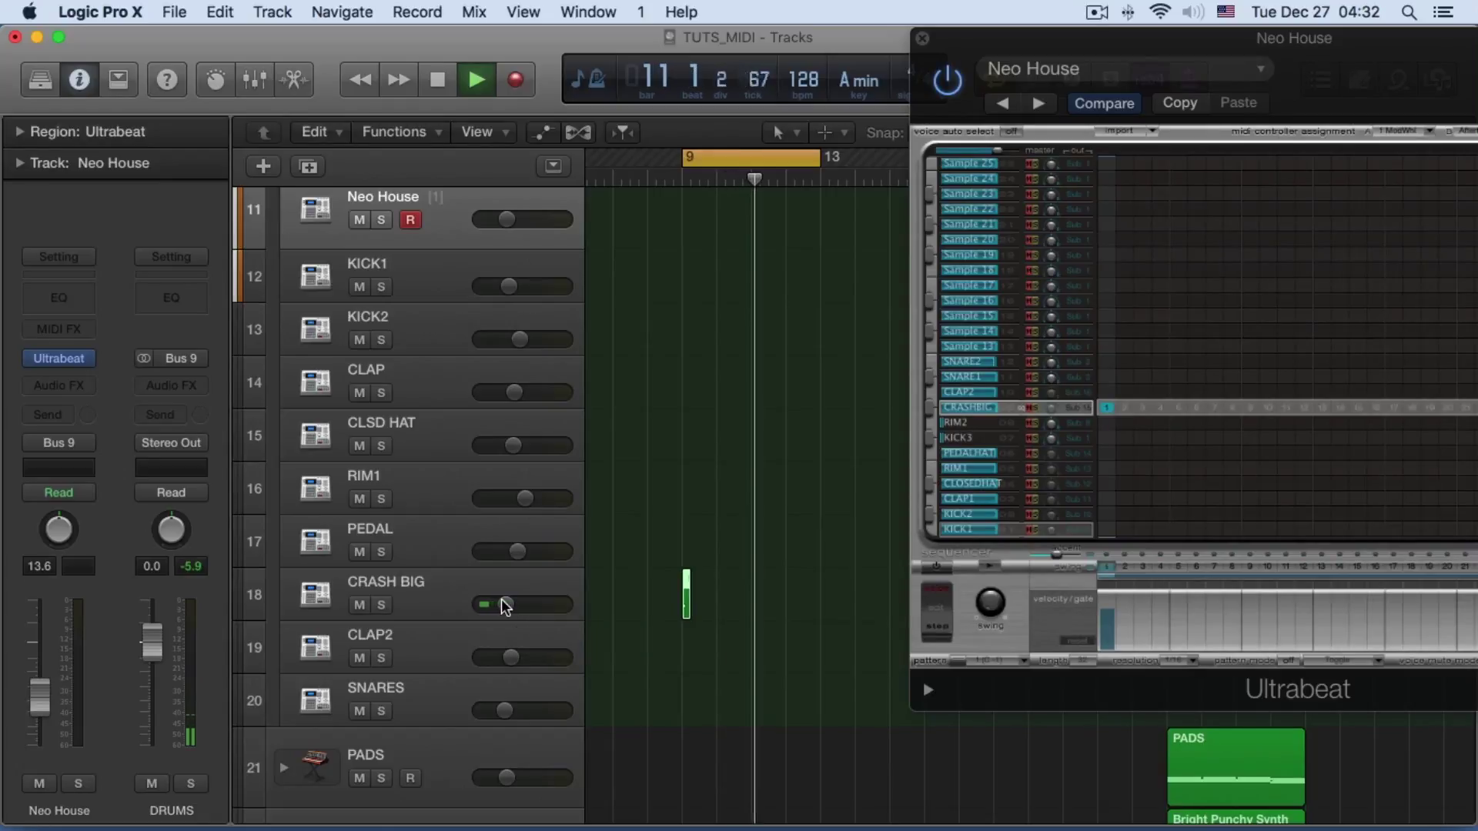
pyautogui.press('space')
# Extend the cycle range so that it starts at bar 1
pyautogui.scroll(2, 752, 459)
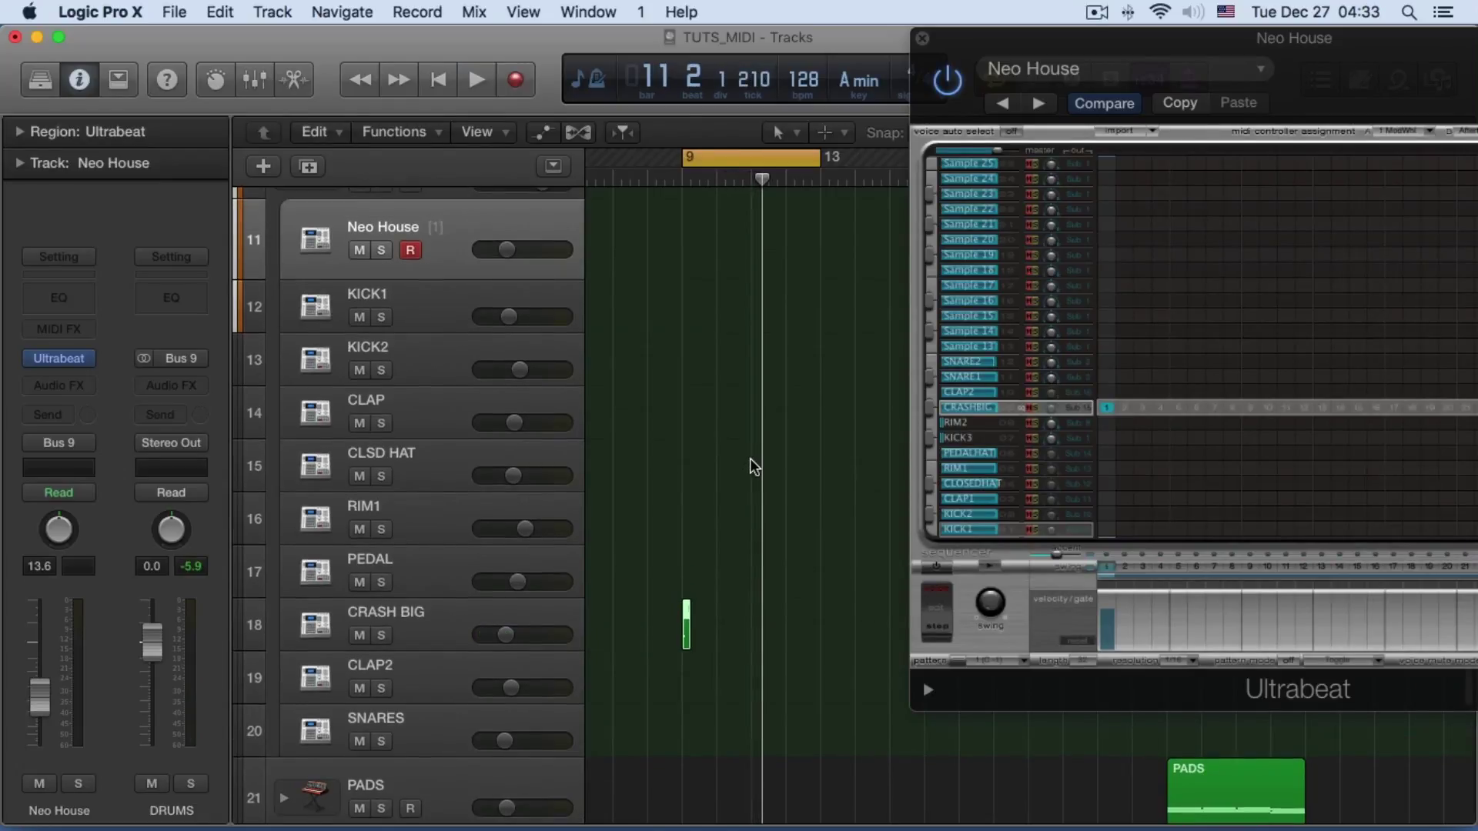
pyautogui.scroll(8, 708, 524)
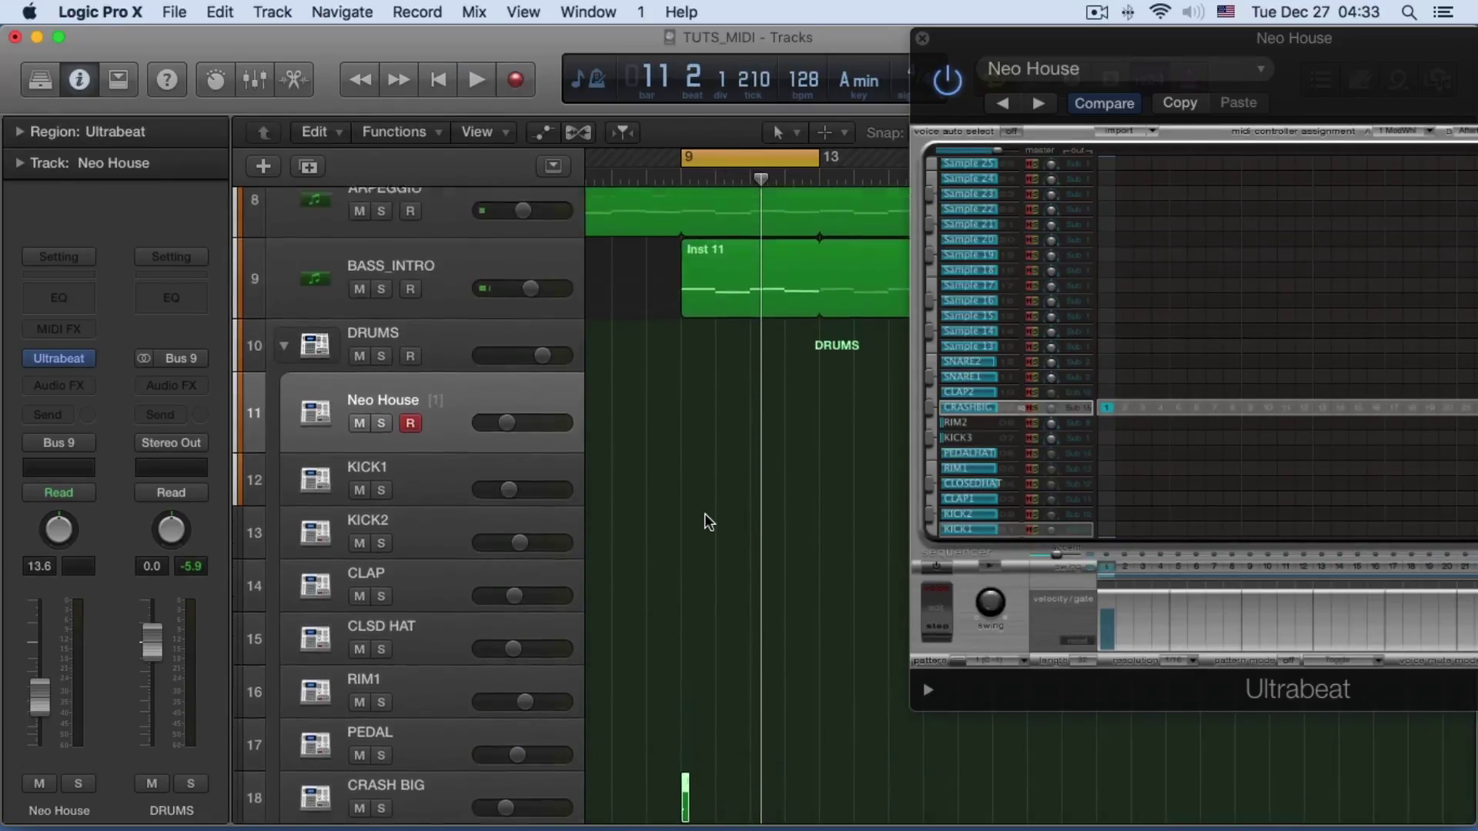
pyautogui.hscroll(-5, 705, 514)
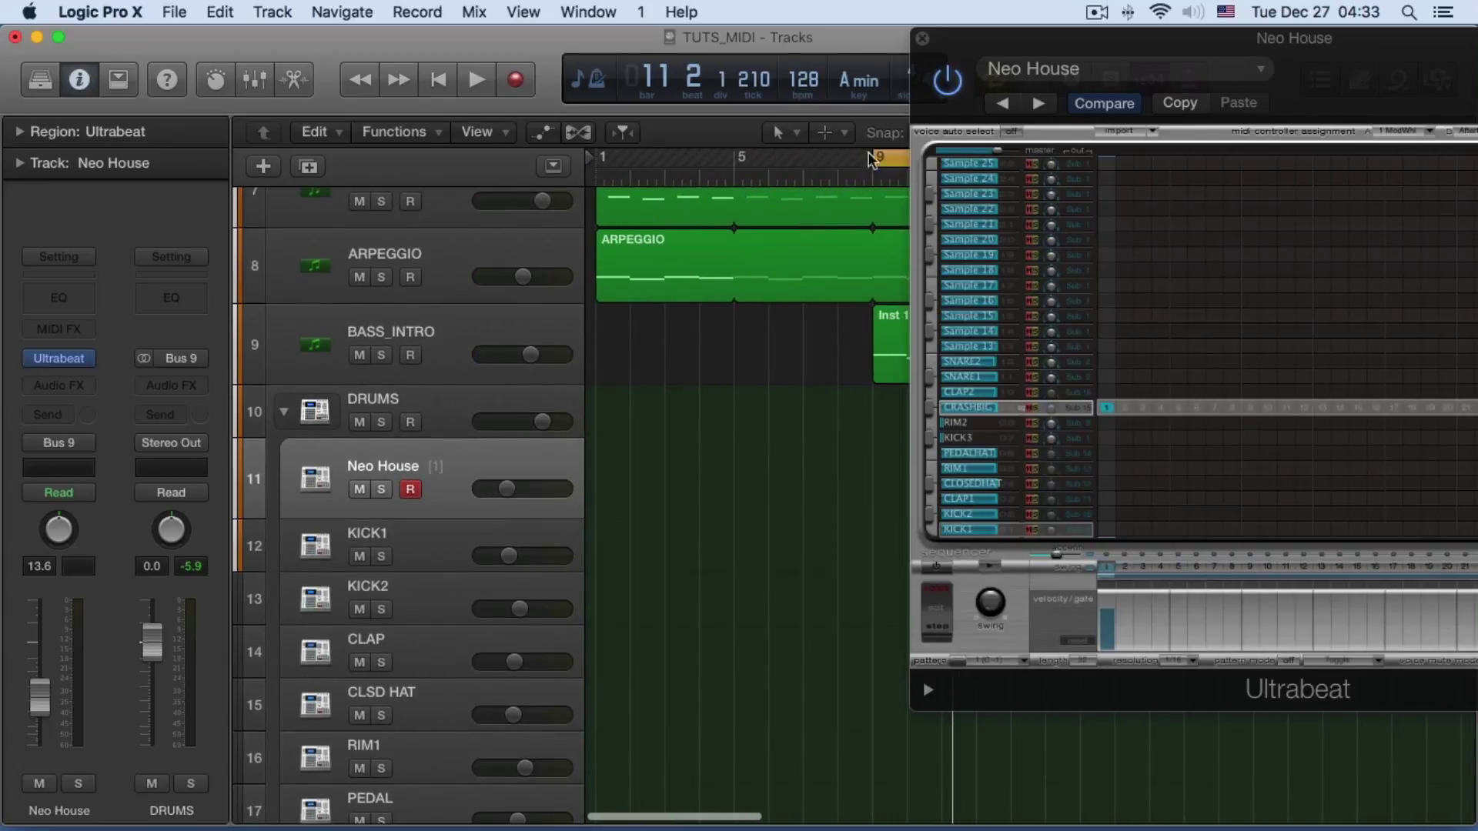
pyautogui.moveTo(871, 159); pyautogui.dragTo(603, 159)
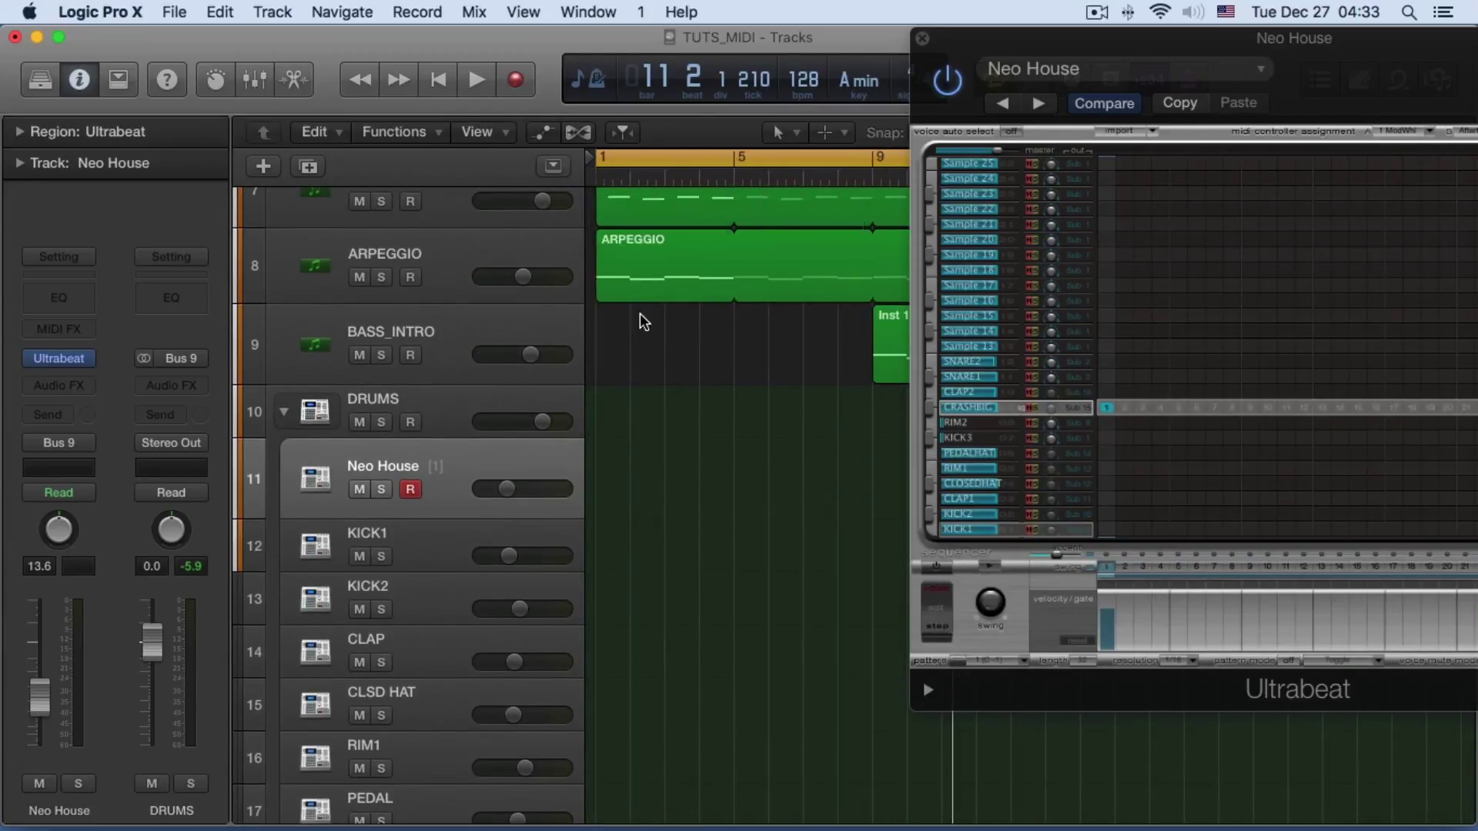
# Audition Ultrabeat's SNARE2 voice and add SNARE2 hits on steps 1 and 4 of the pattern
pyautogui.scroll(-8, 645, 322)
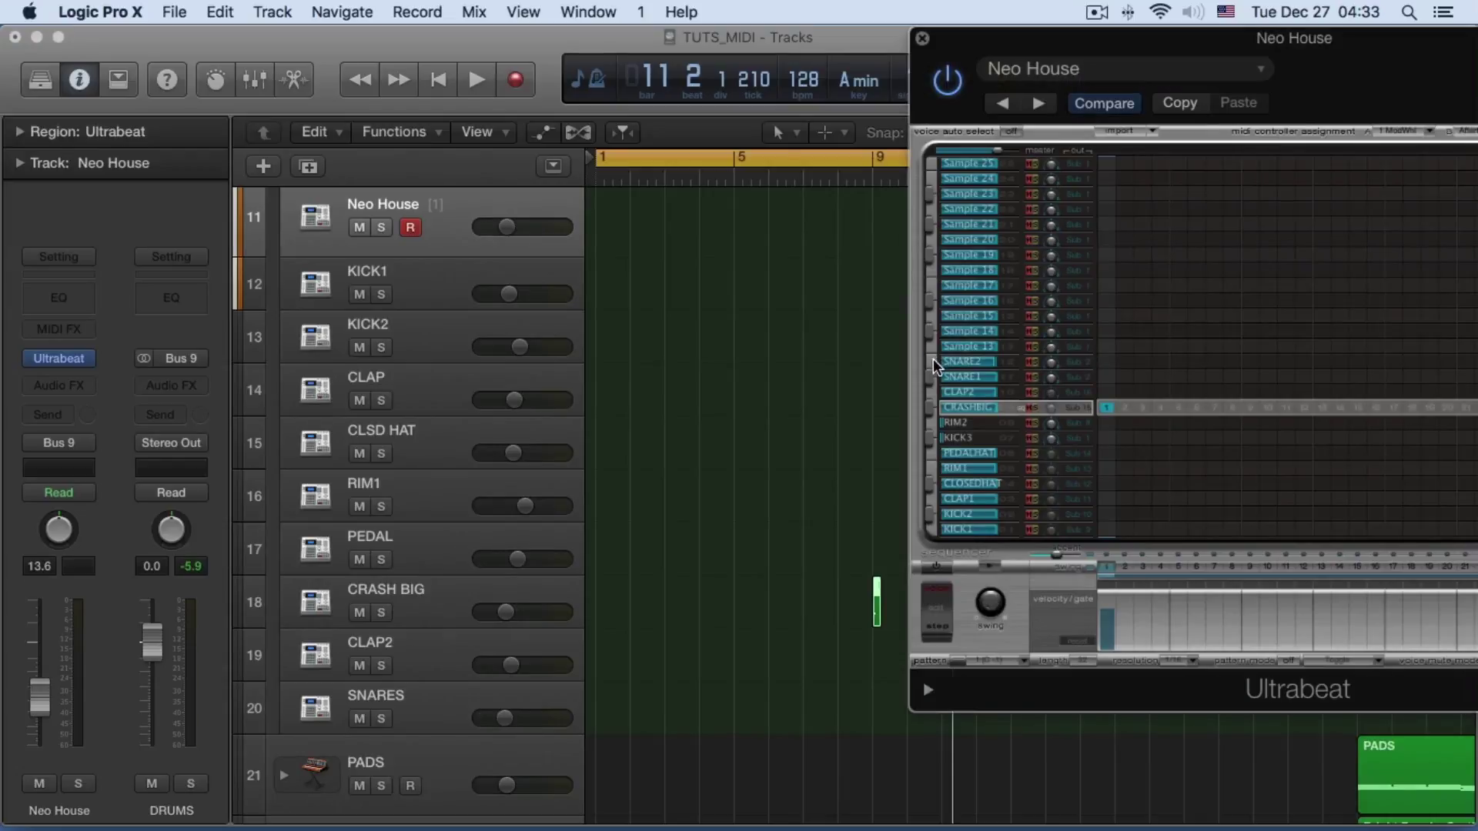
pyautogui.click(934, 366)
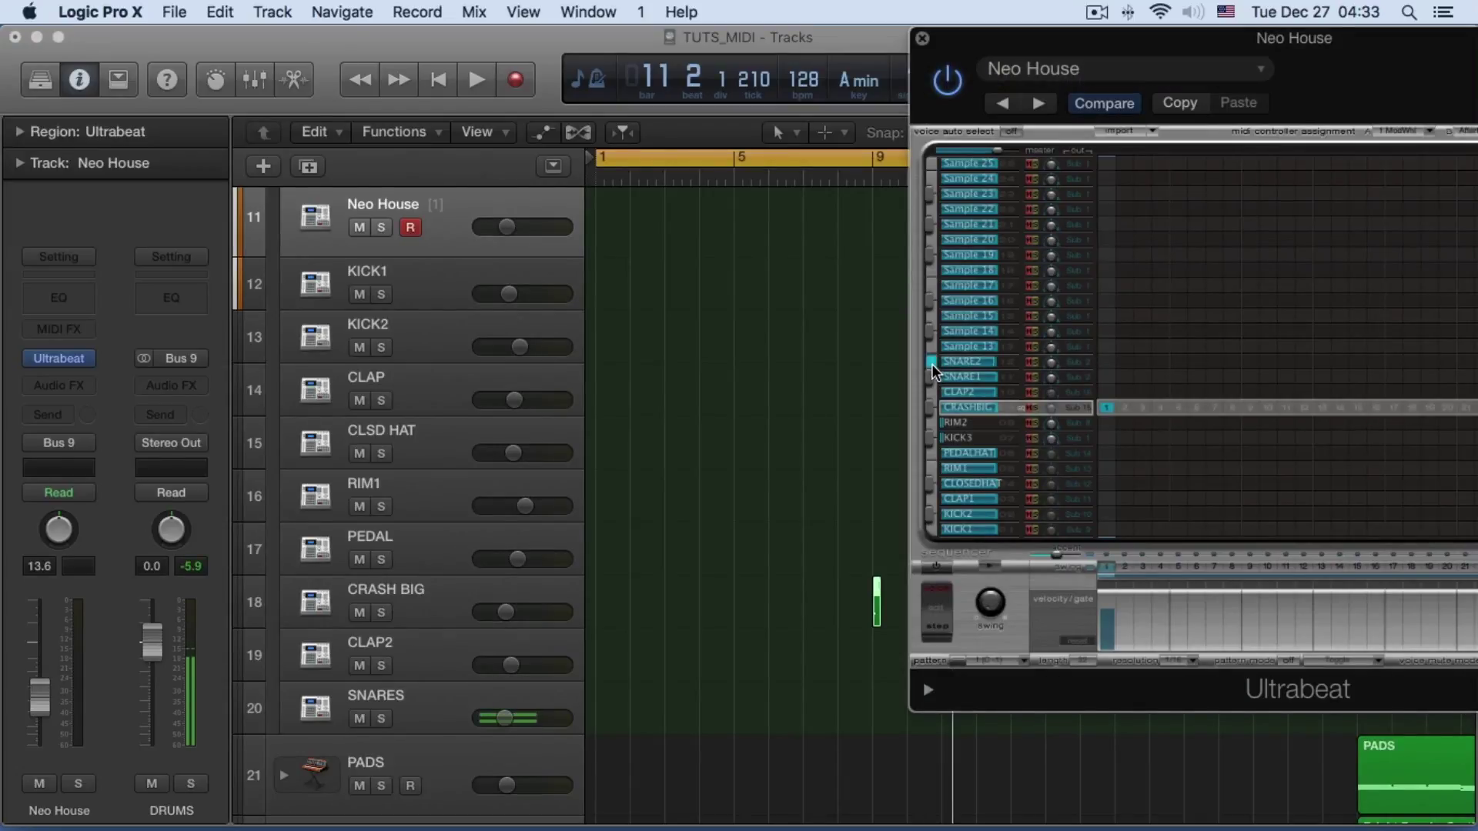
pyautogui.press('space')
pyautogui.press('space')
pyautogui.click(1106, 368)
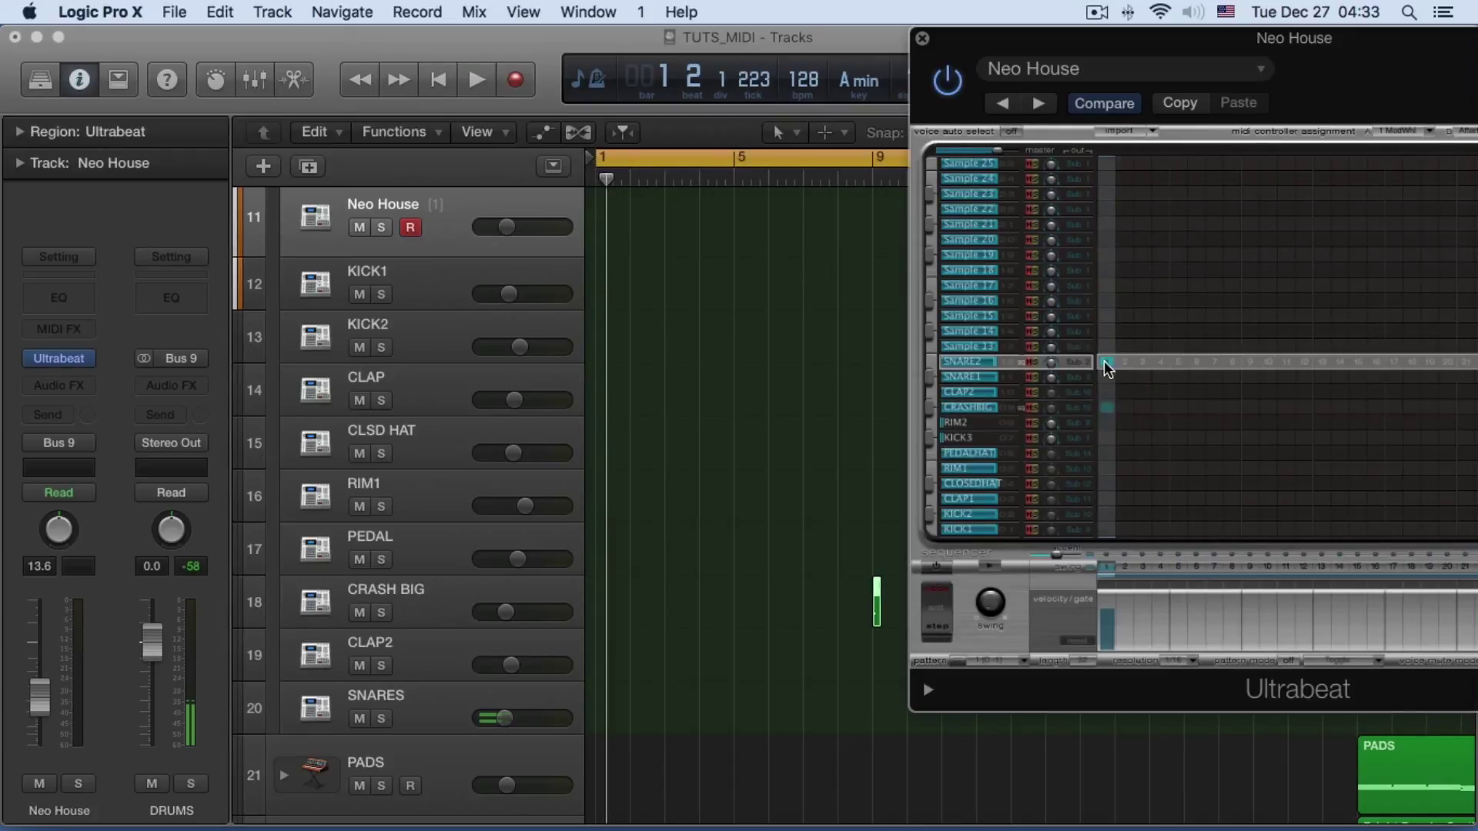
pyautogui.press('space')
pyautogui.click(1160, 362)
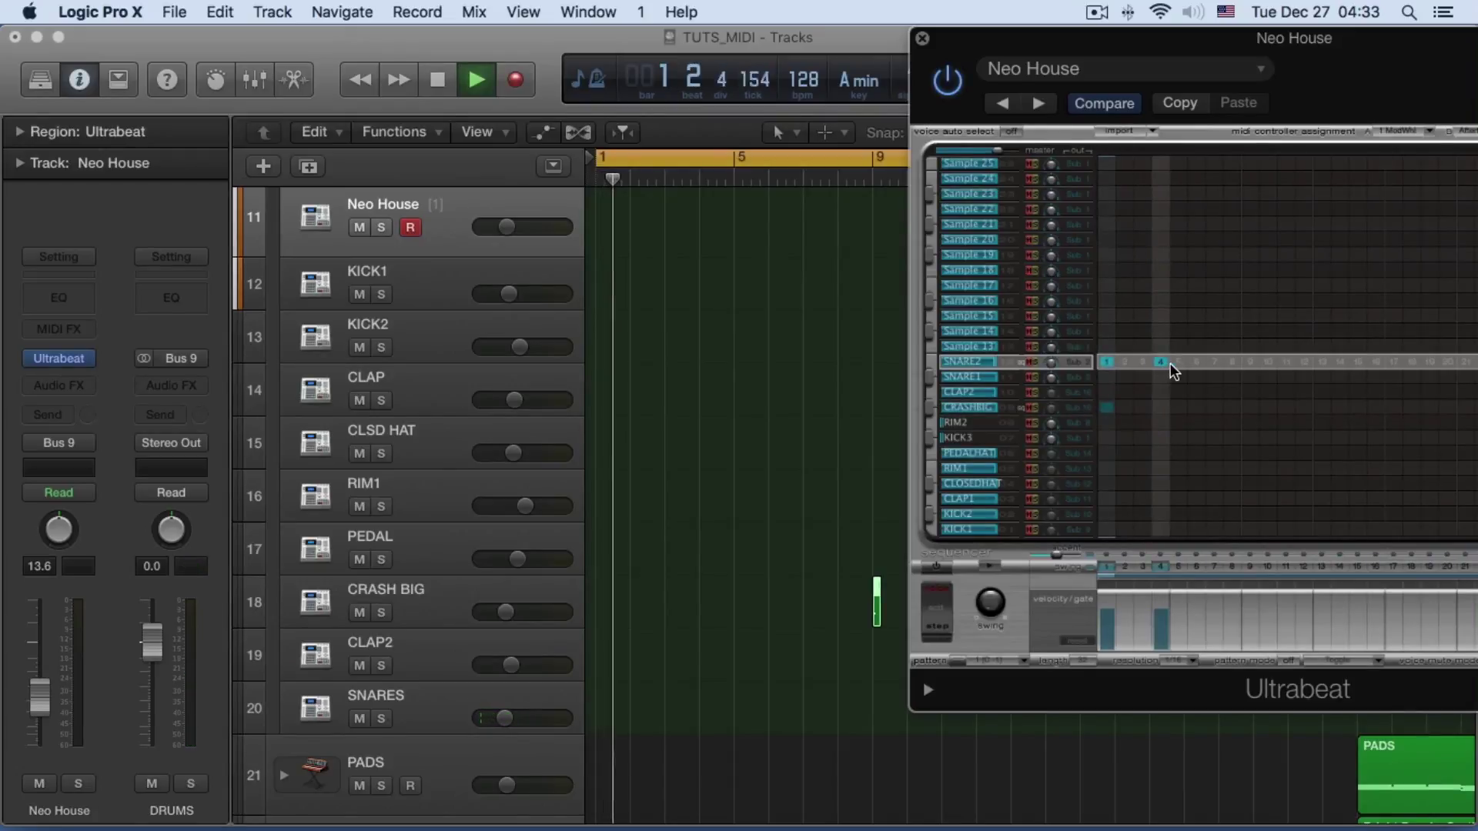
pyautogui.press('space')
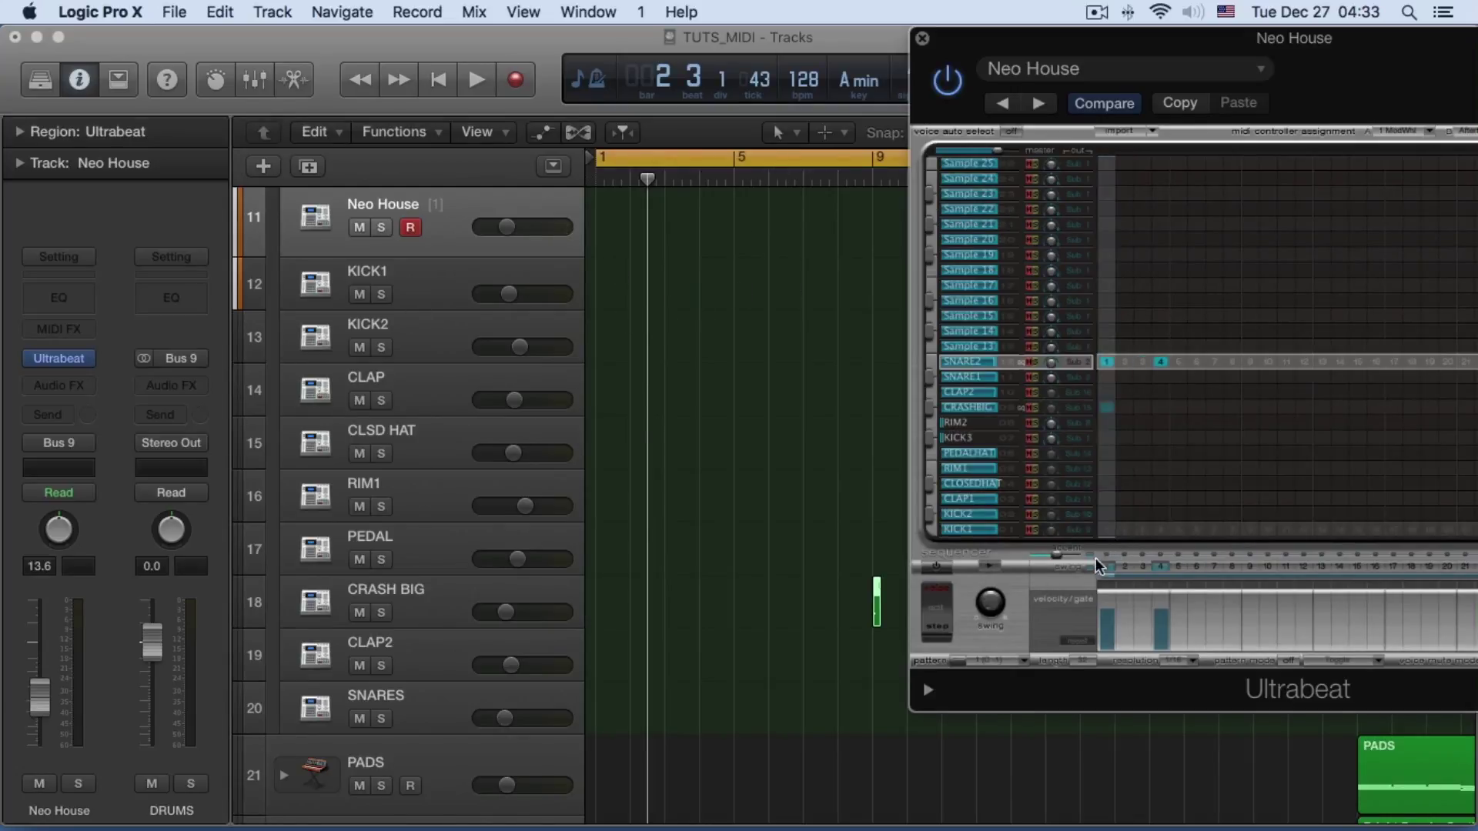
# Turn on Ultrabeat's step sequencer and play the pattern briefly
pyautogui.click(994, 569)
pyautogui.press('space')
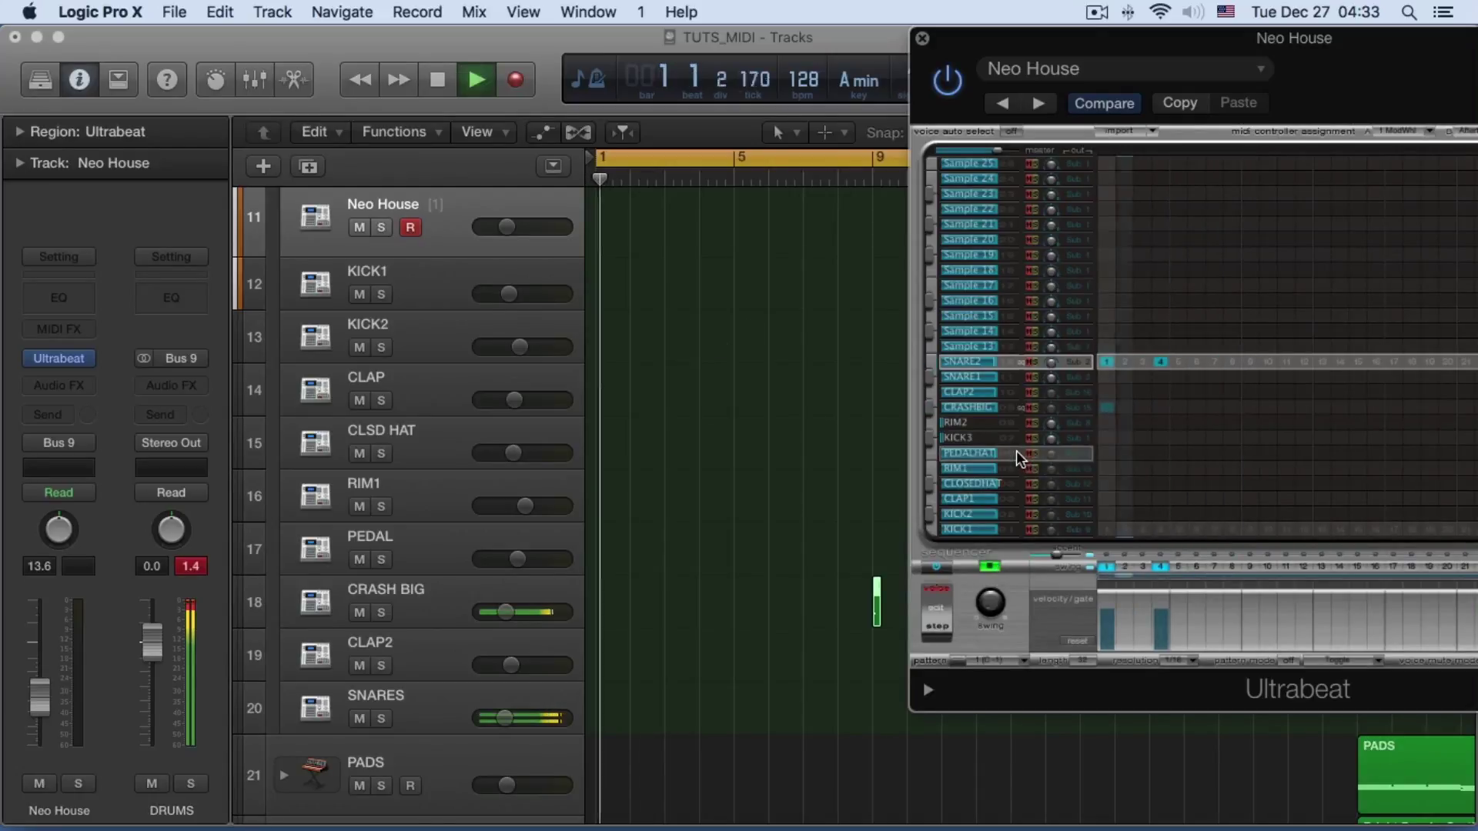
pyautogui.press('space')
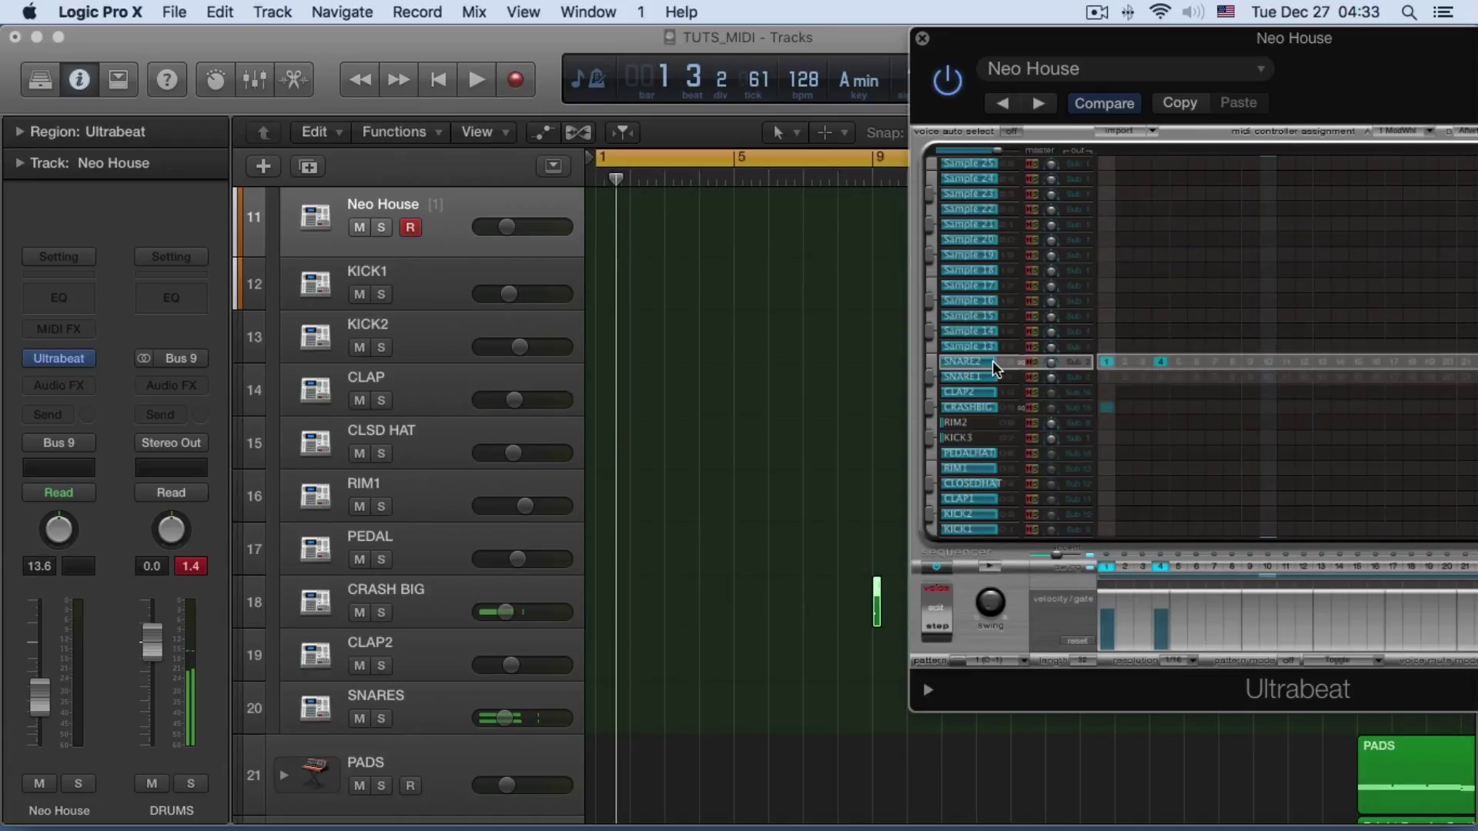
# Set the SNARE2 voice's volume to -6.0 dB in Ultrabeat, auditioning the pattern between adjustments
pyautogui.moveTo(994, 368)
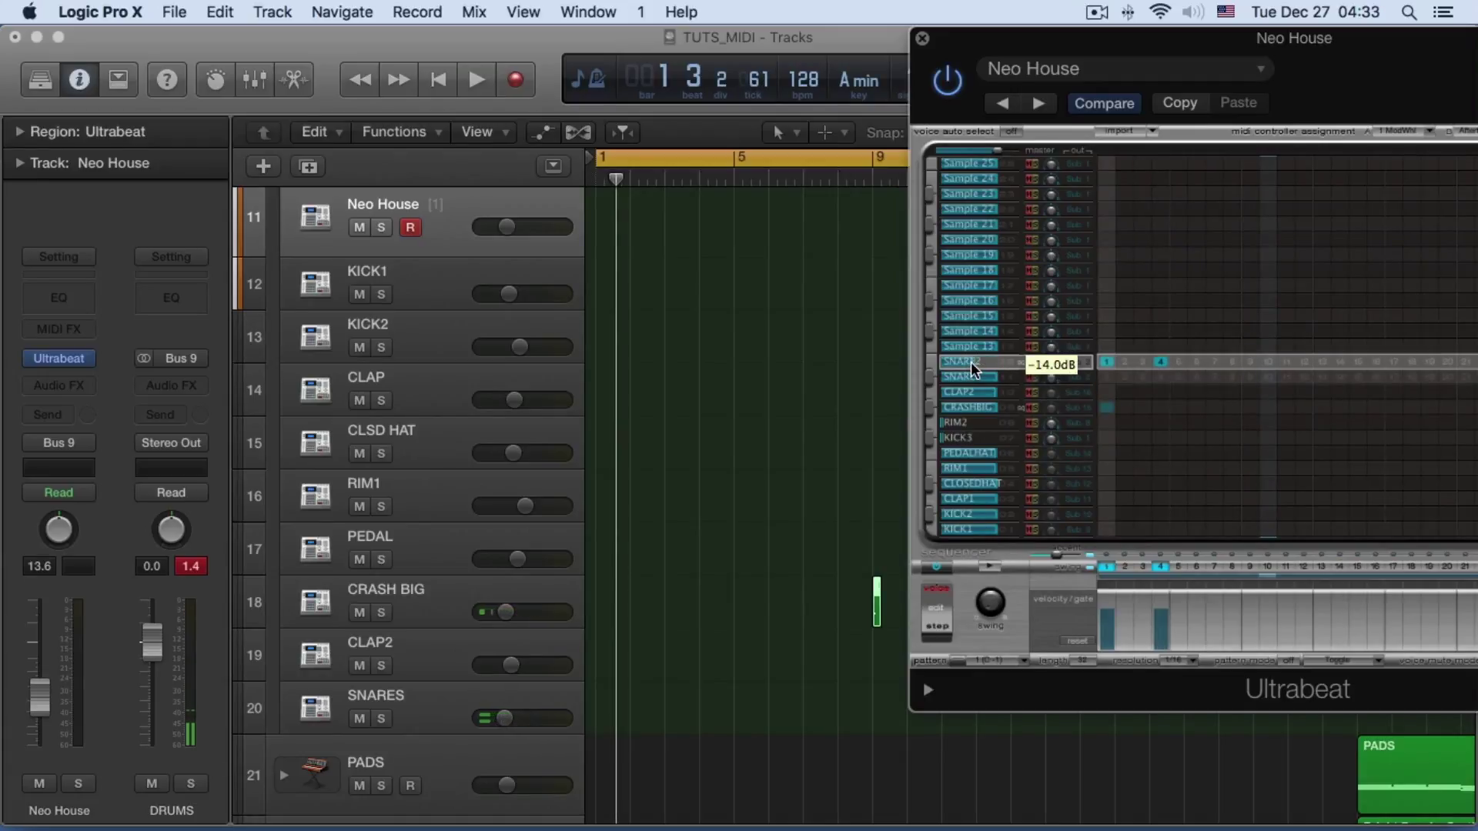
pyautogui.moveTo(1115, 39); pyautogui.dragTo(867, 39)
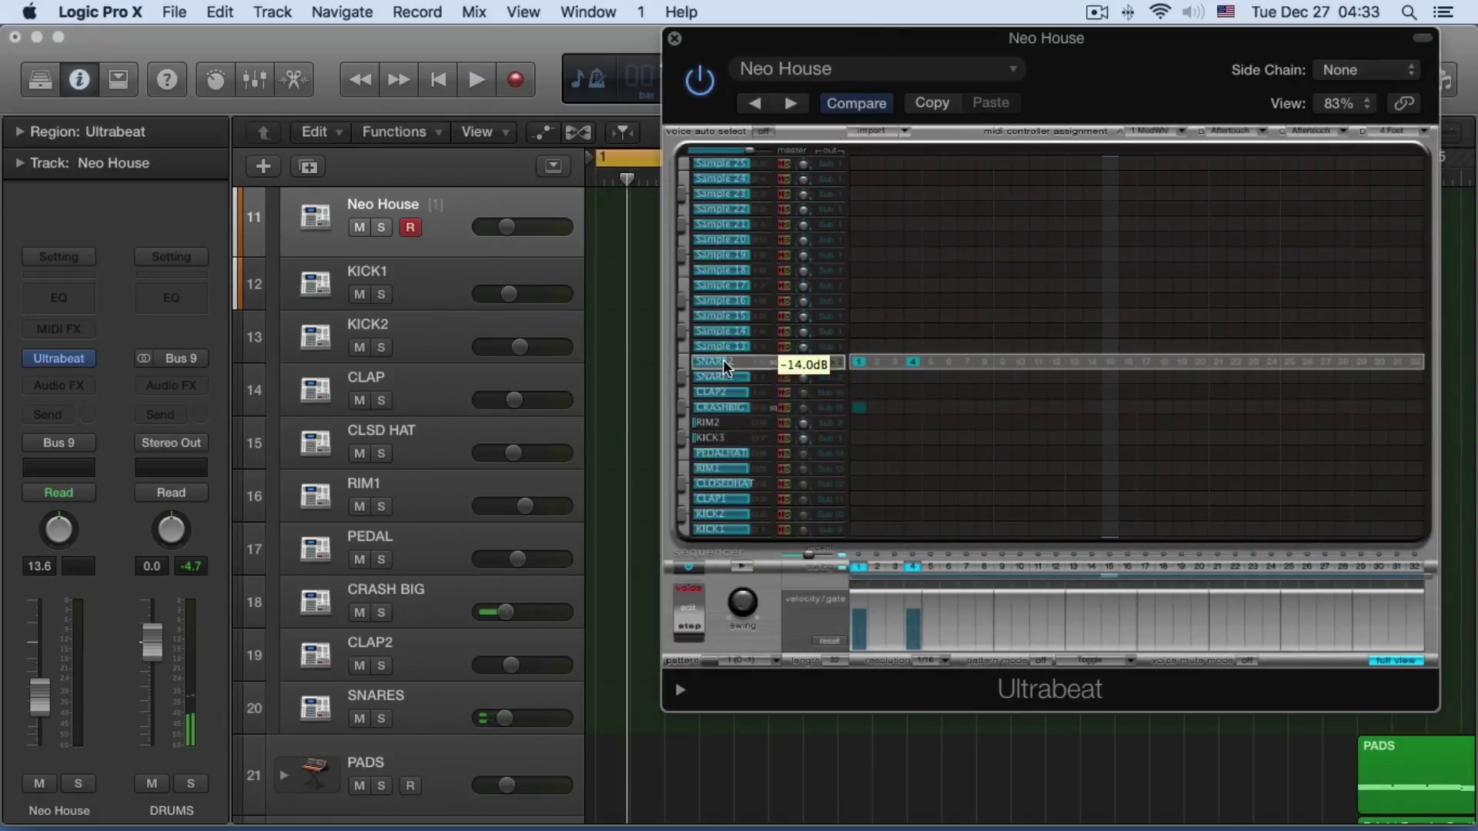
pyautogui.press('space')
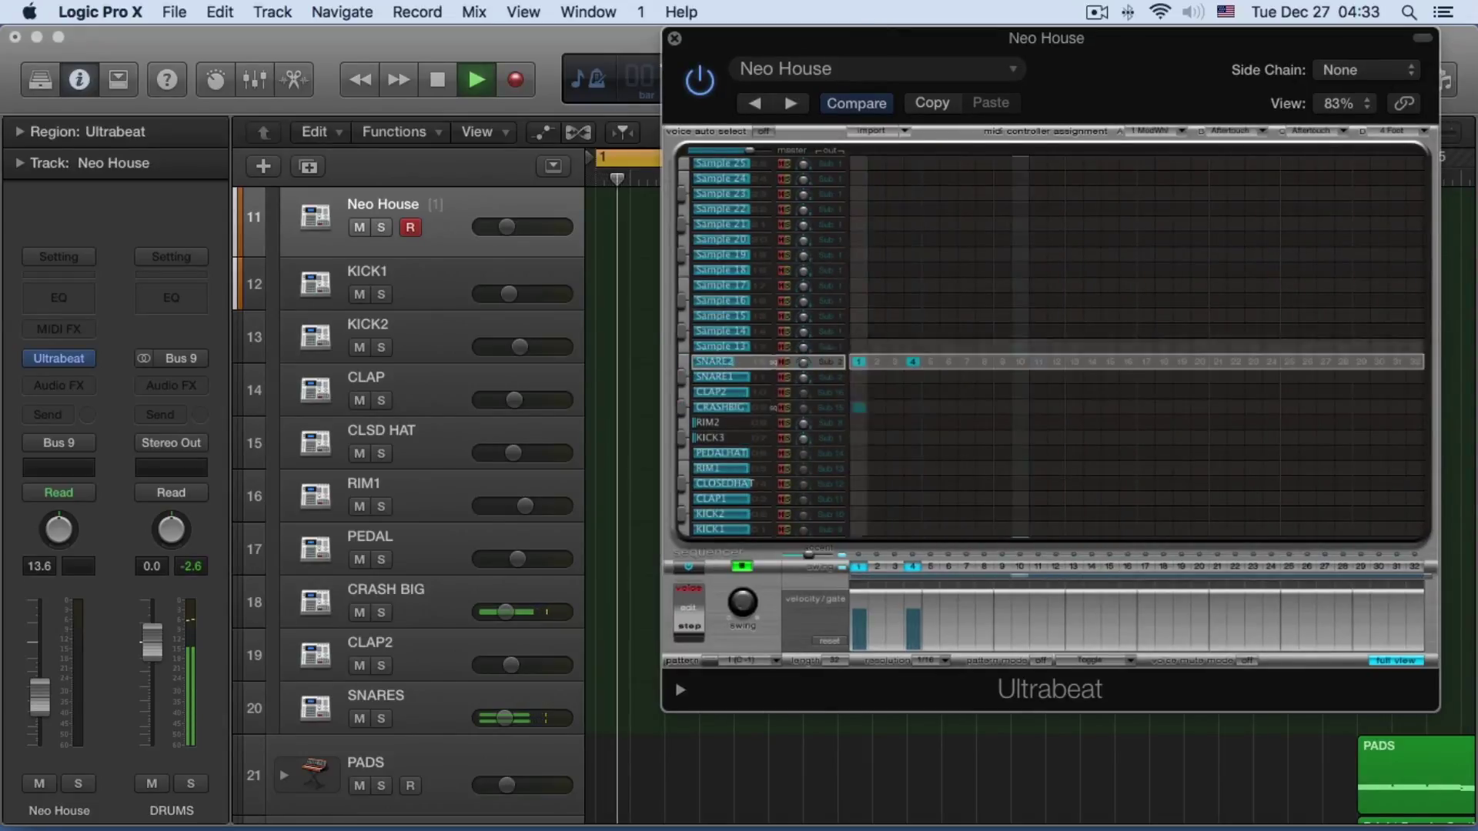
pyautogui.press('space')
pyautogui.moveTo(735, 362)
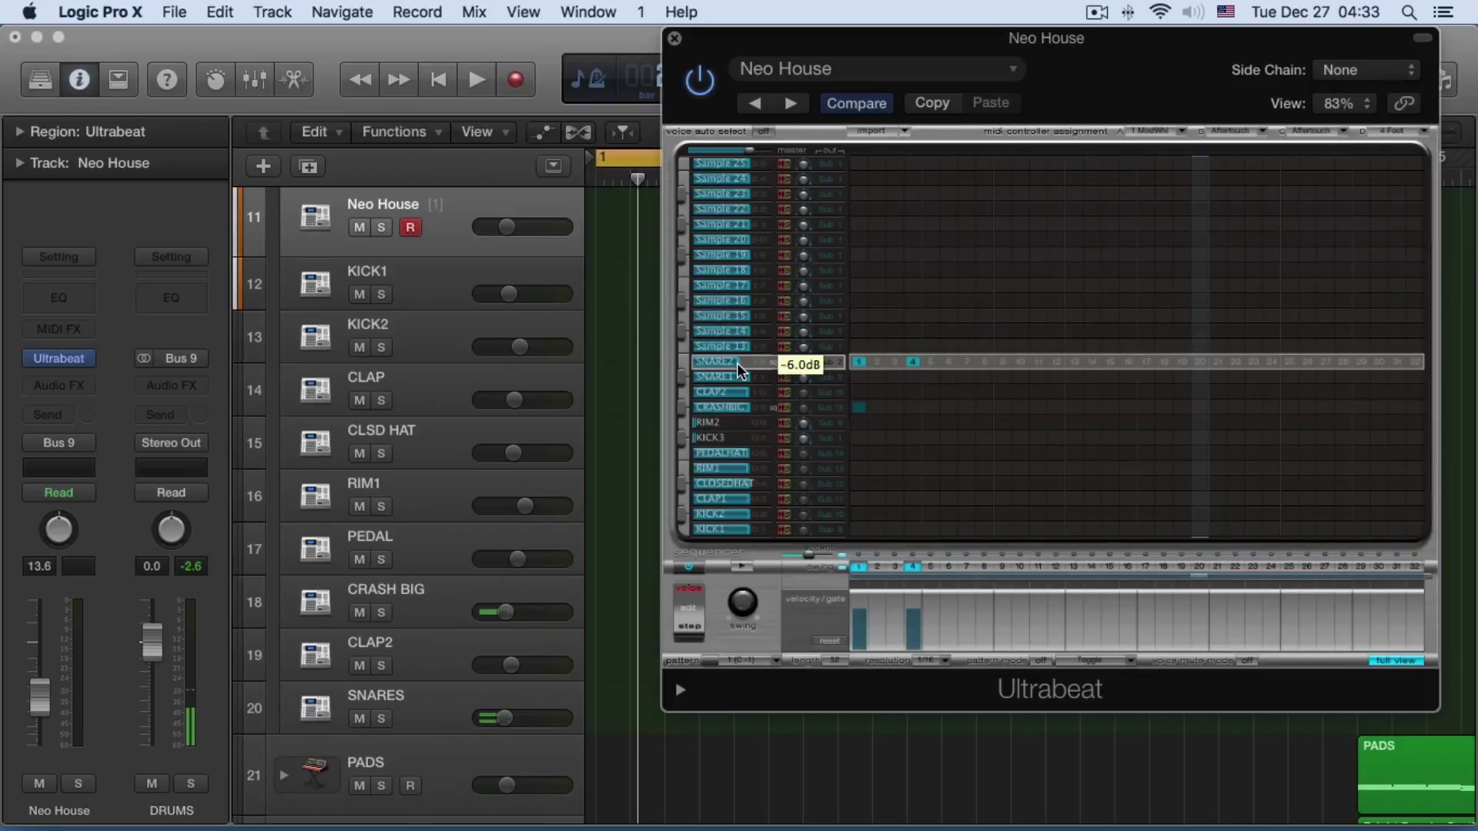
# Add SNARE2 hits on steps 7, 17 and 20 while playing the pattern, and stop playback
pyautogui.press('space')
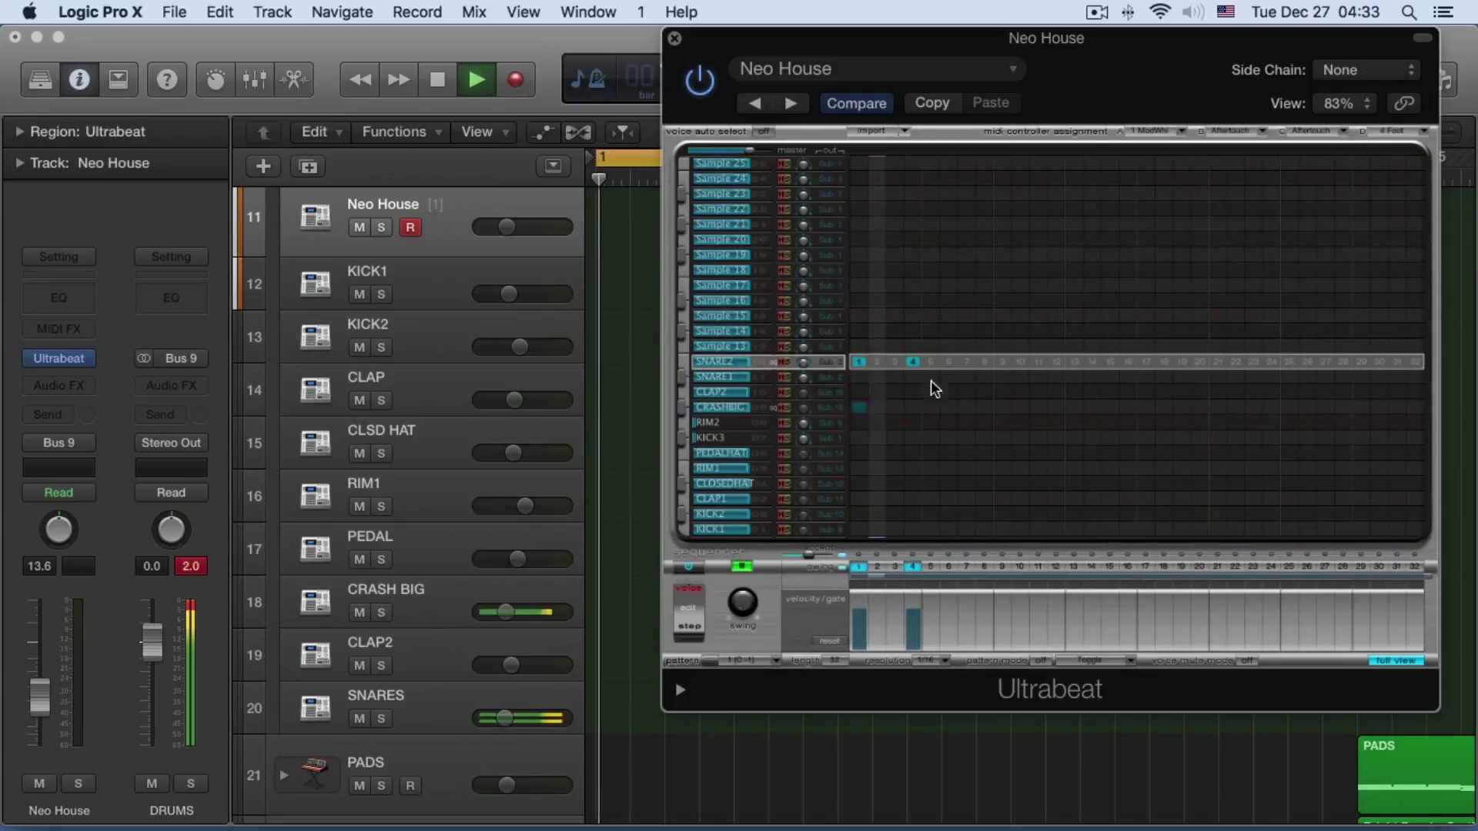
pyautogui.click(966, 361)
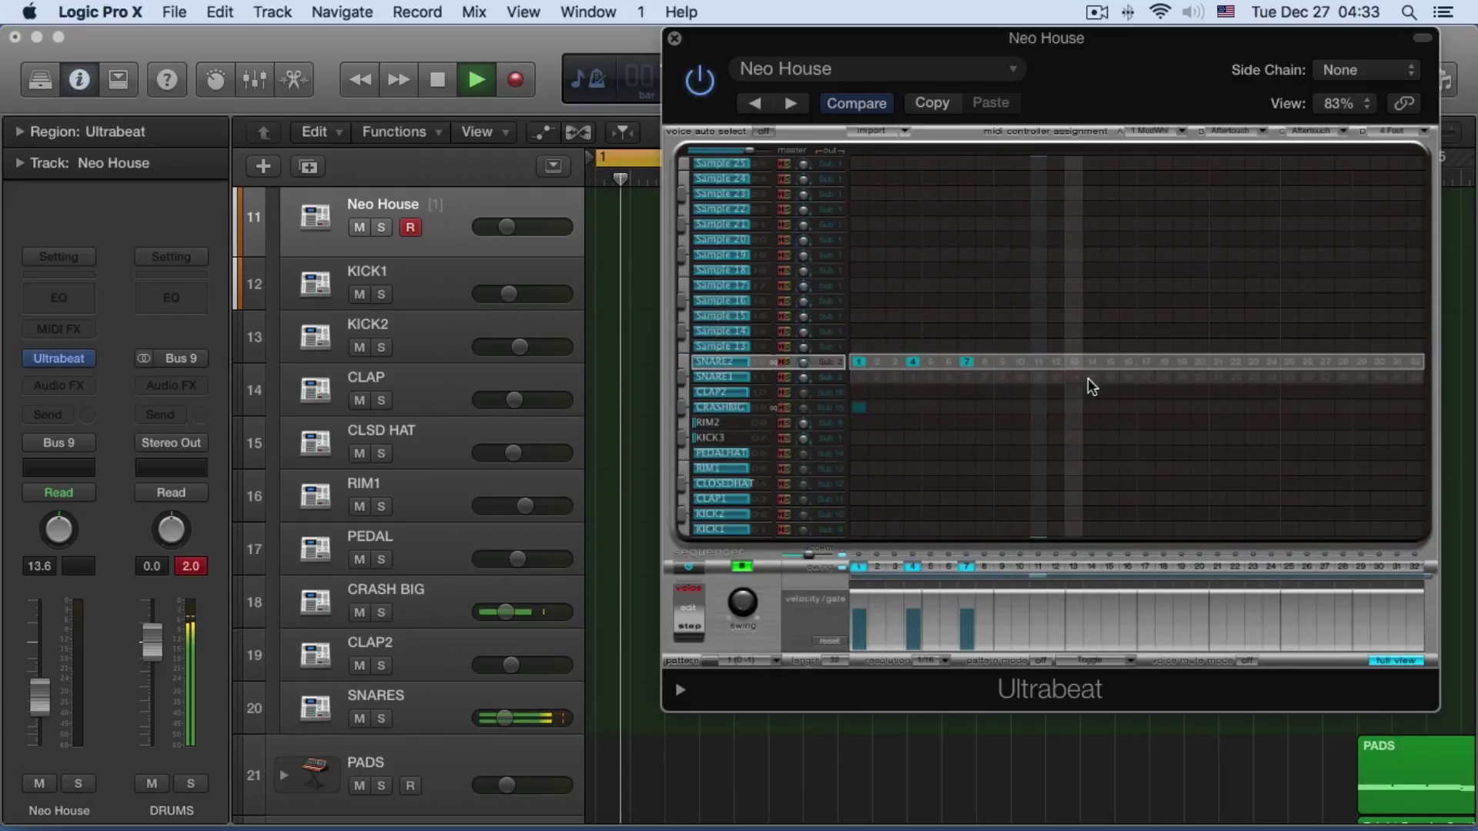
pyautogui.press('space')
pyautogui.press('space')
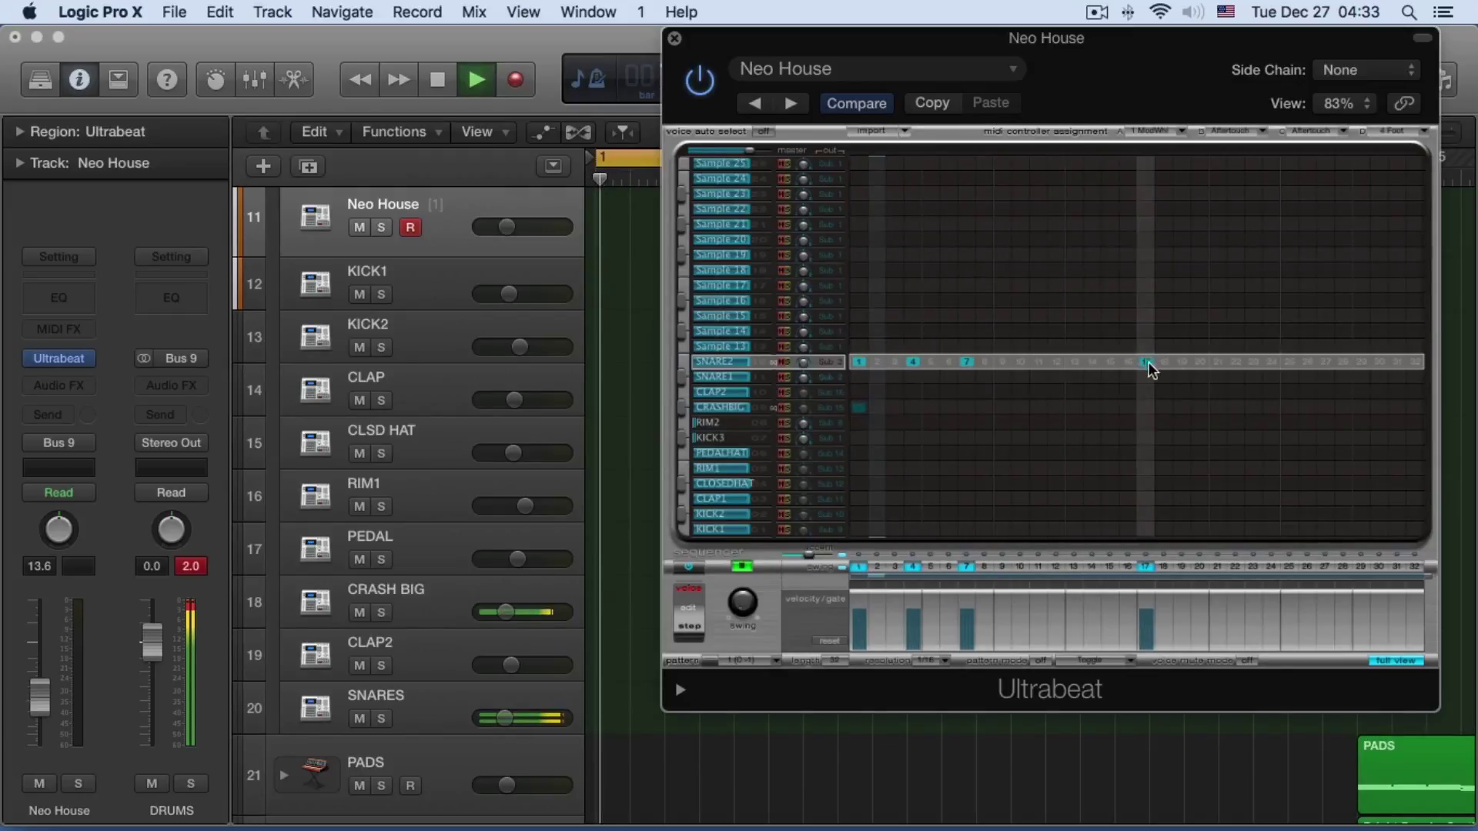
pyautogui.click(1199, 363)
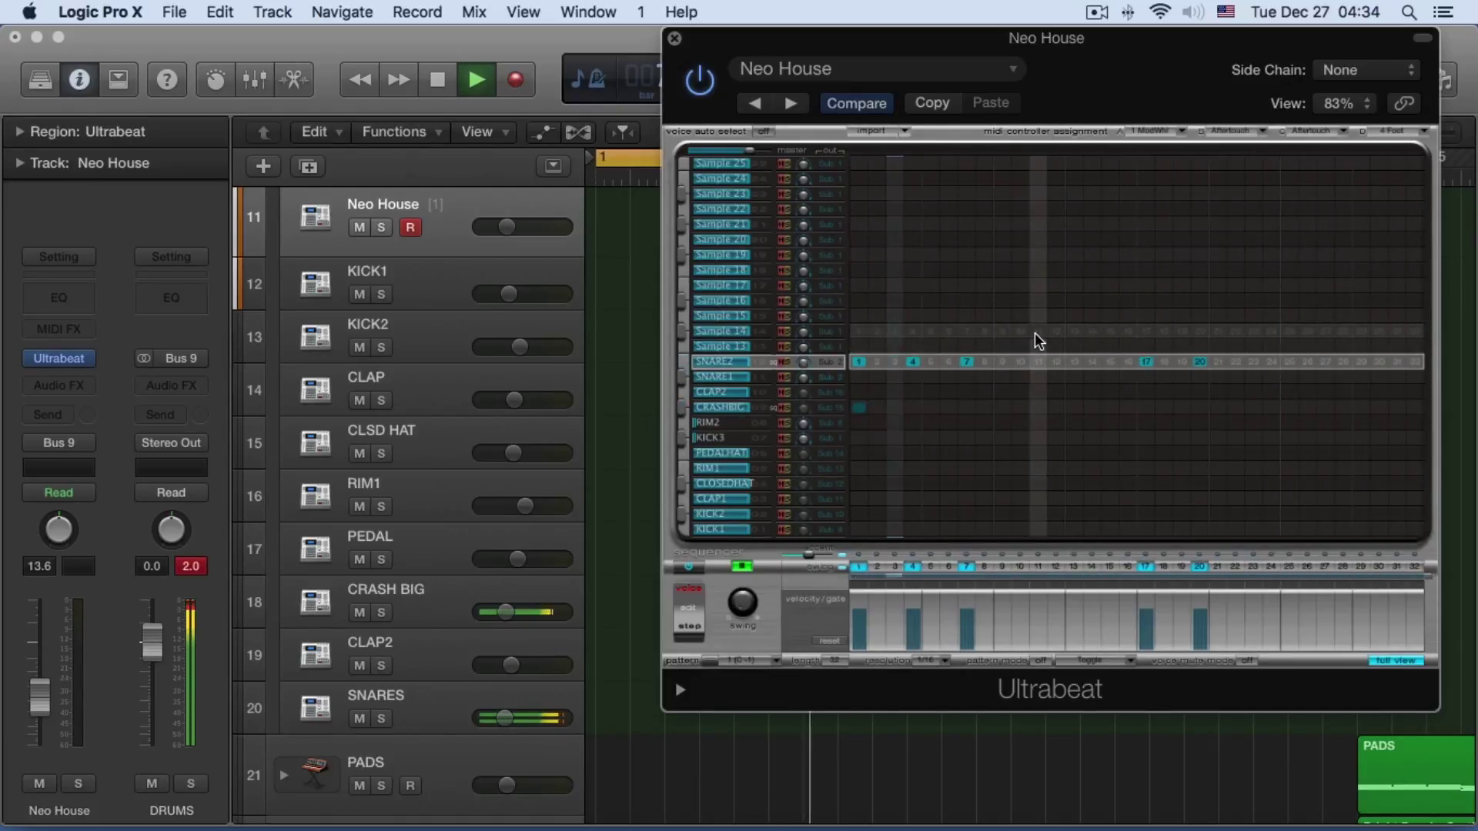
pyautogui.press('space')
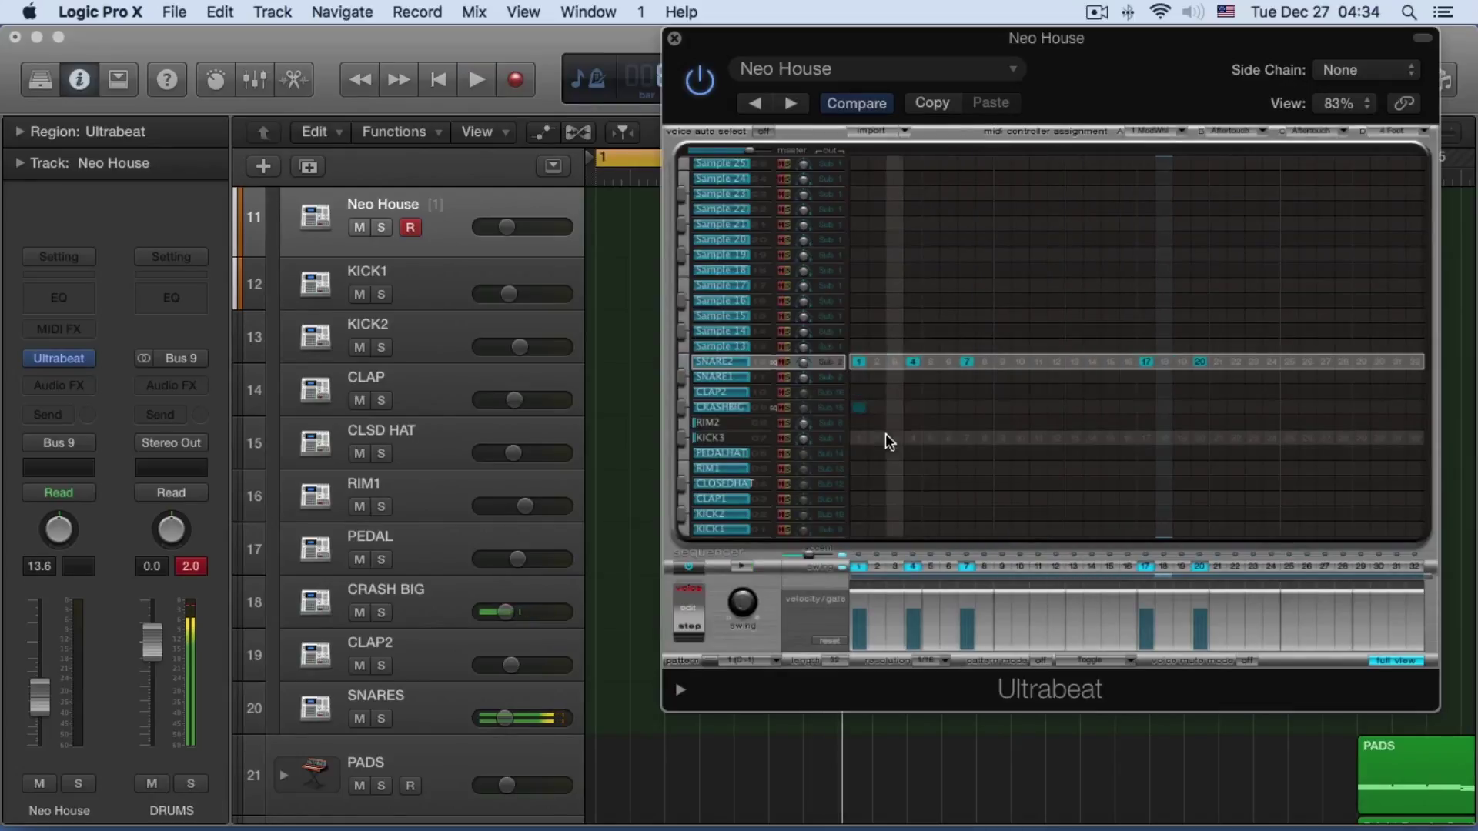
# Clear all steps from the SNARE2 row of the pattern
pyautogui.rightClick(860, 372)
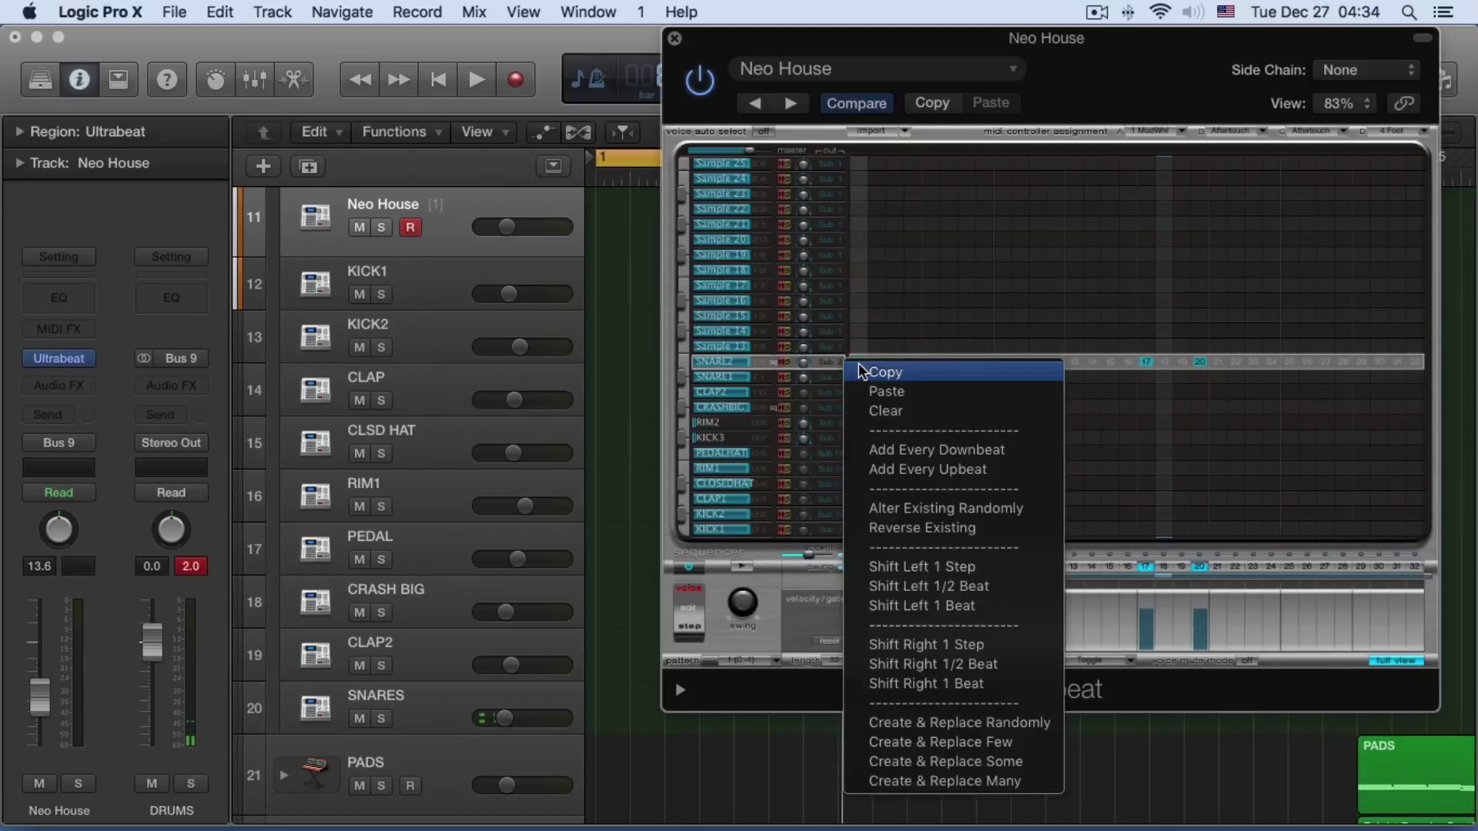
pyautogui.click(891, 322)
pyautogui.rightClick(862, 358)
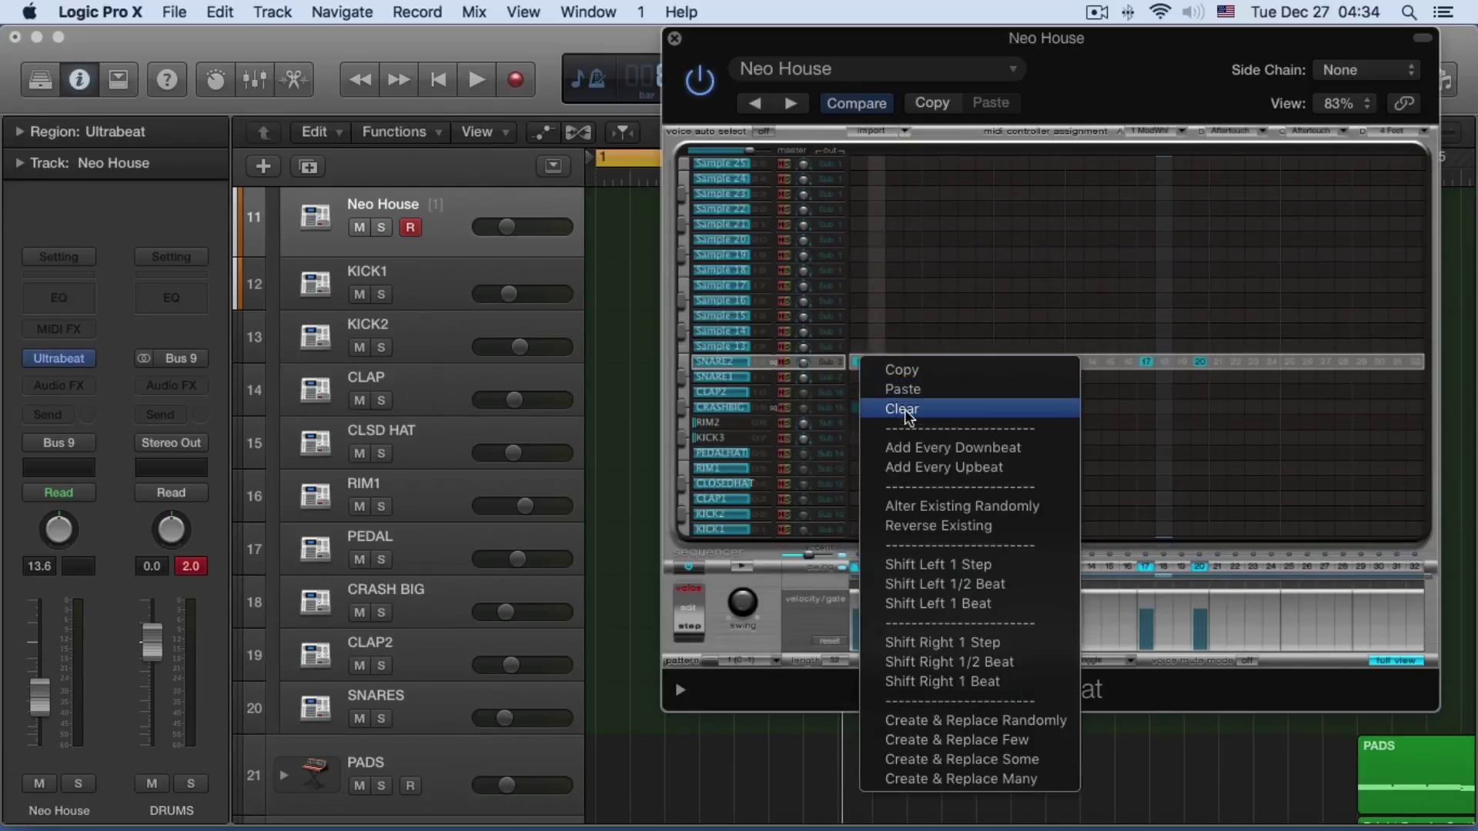
pyautogui.click(911, 416)
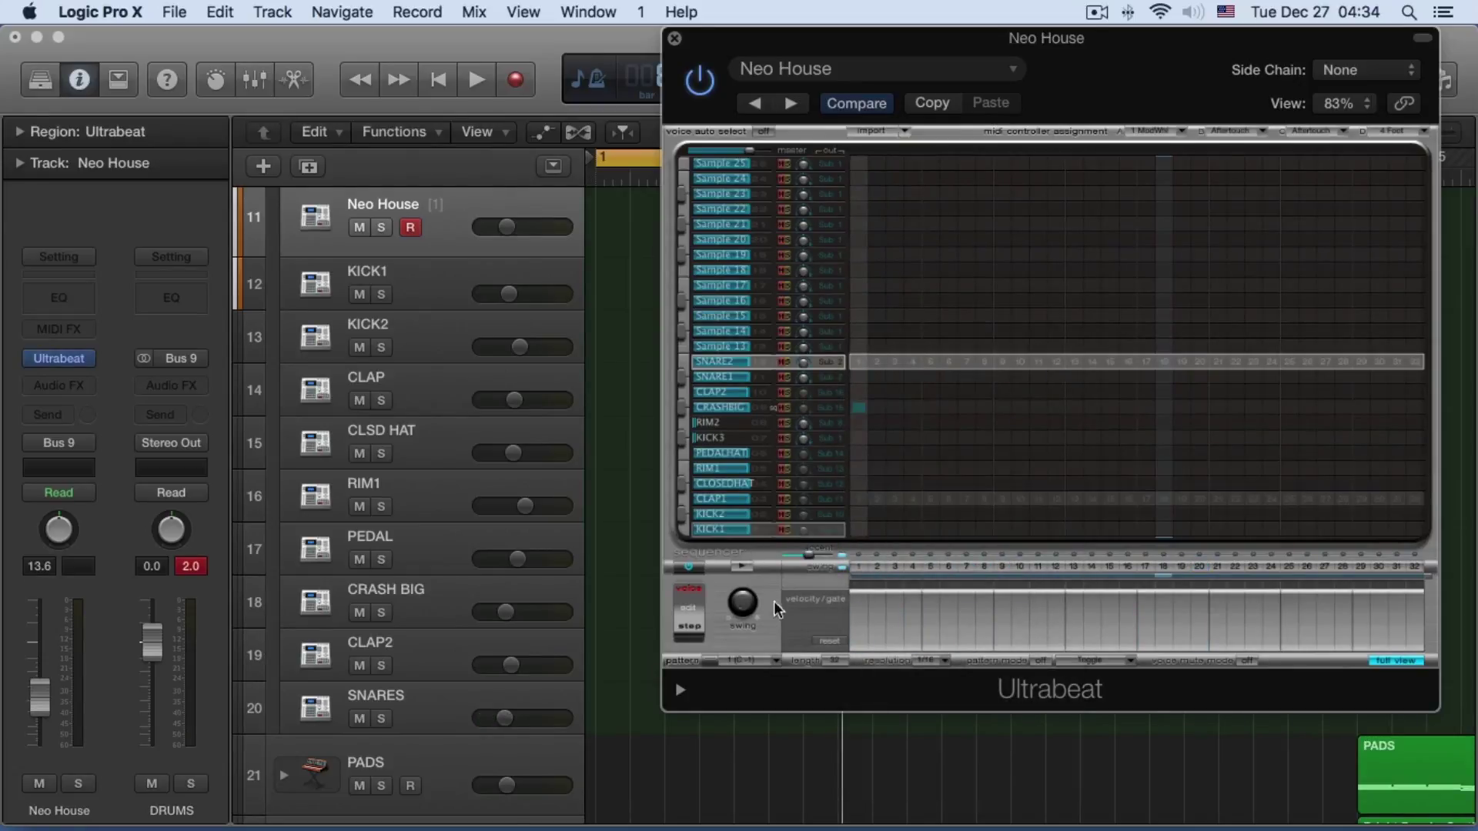
# Switch Ultrabeat to pattern 2 (C#-1) and add SNARE2 hits on steps 1, 4 and 7, auditioning the pattern
pyautogui.click(774, 663)
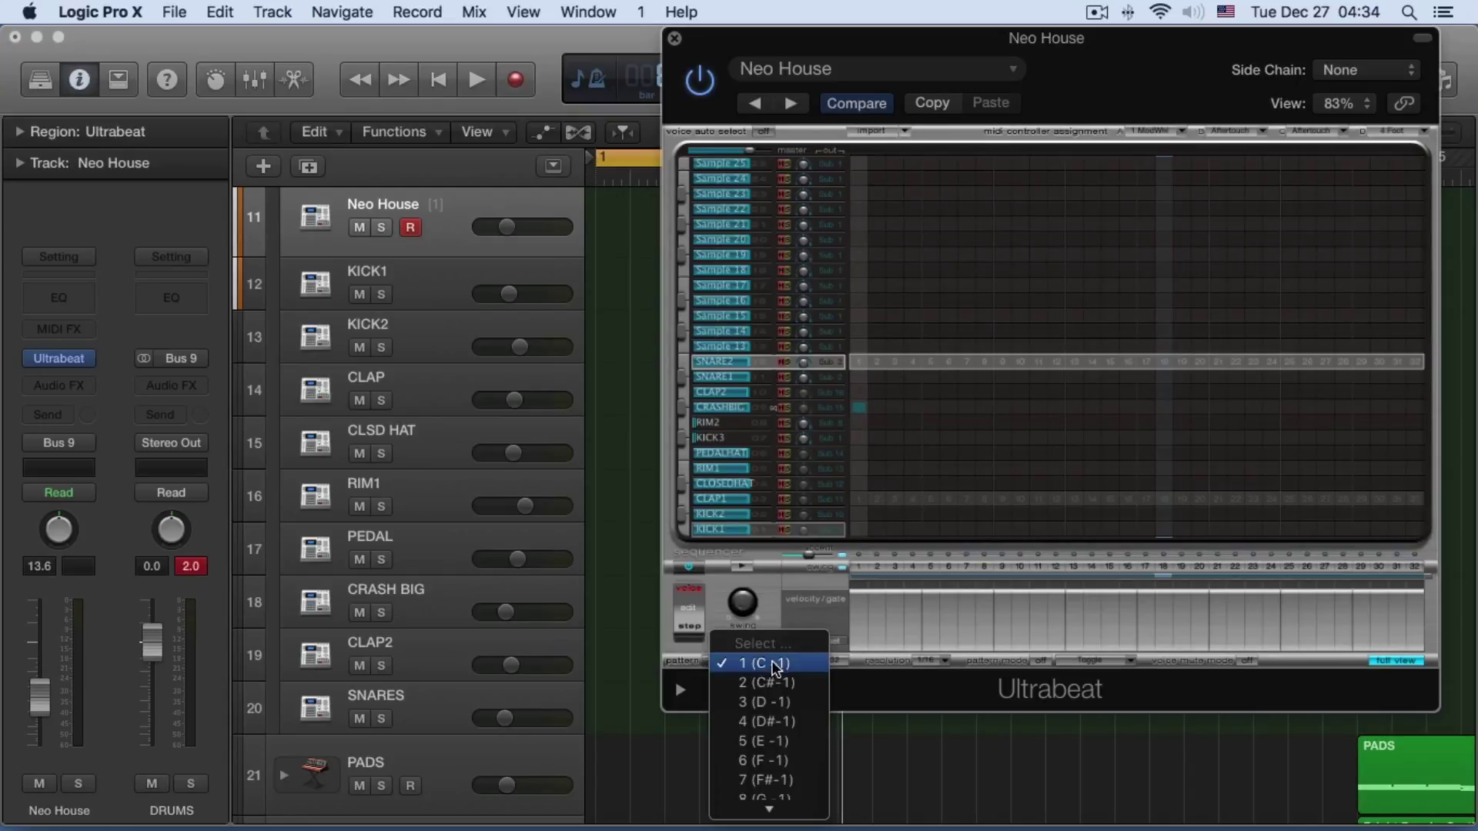
pyautogui.click(773, 682)
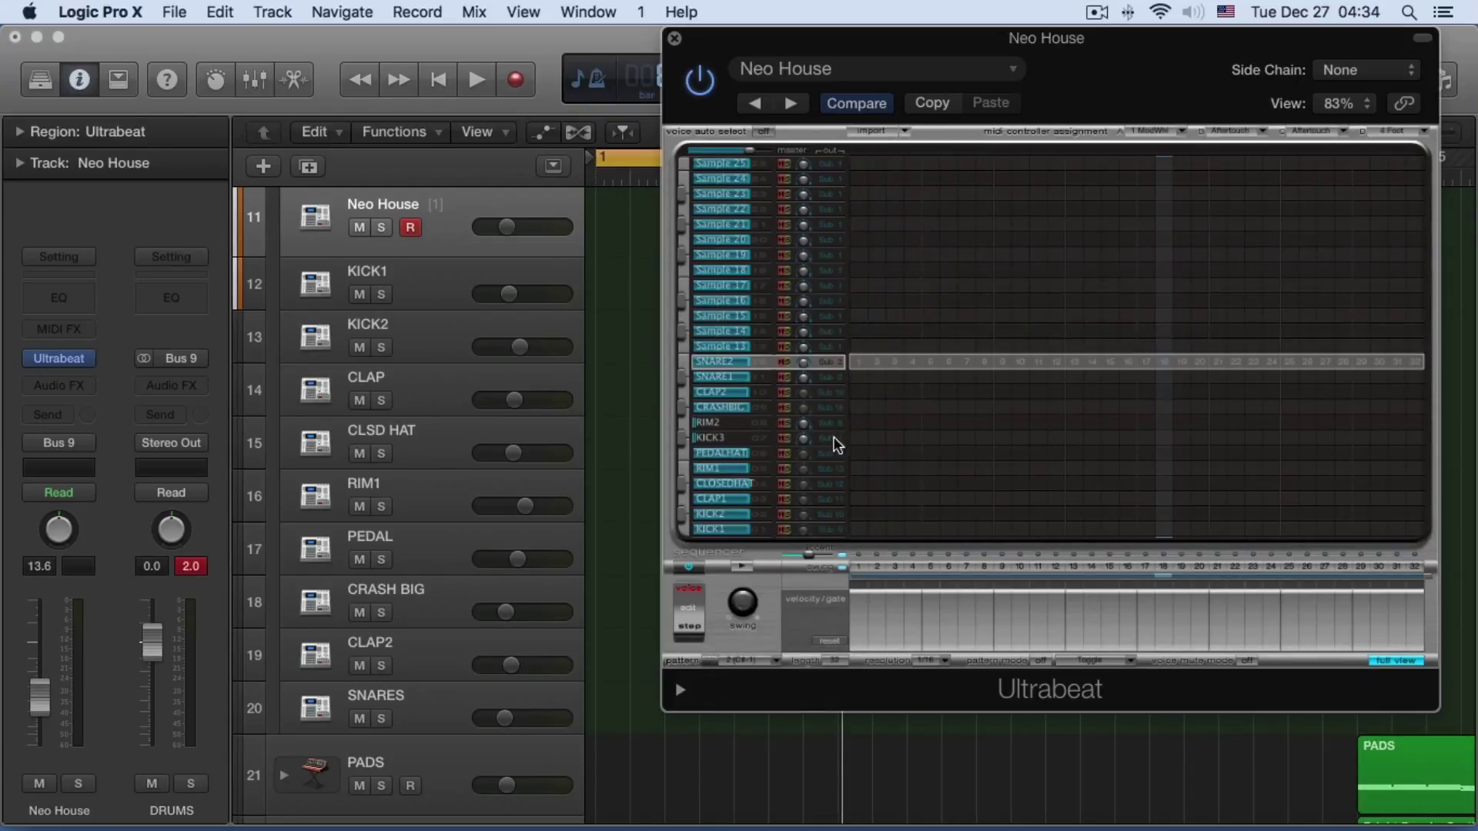
pyautogui.click(859, 362)
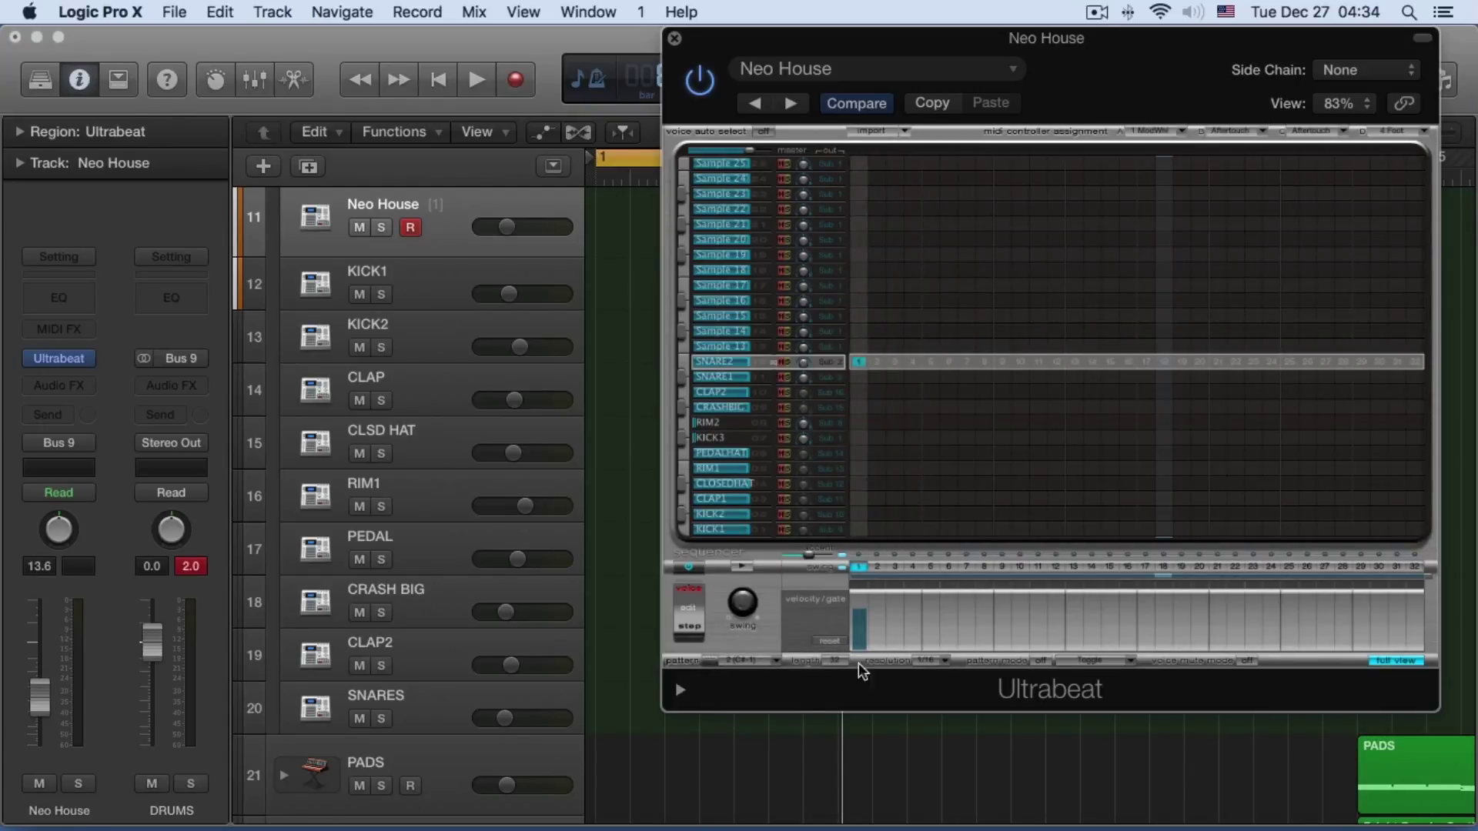
pyautogui.click(913, 361)
pyautogui.press('space')
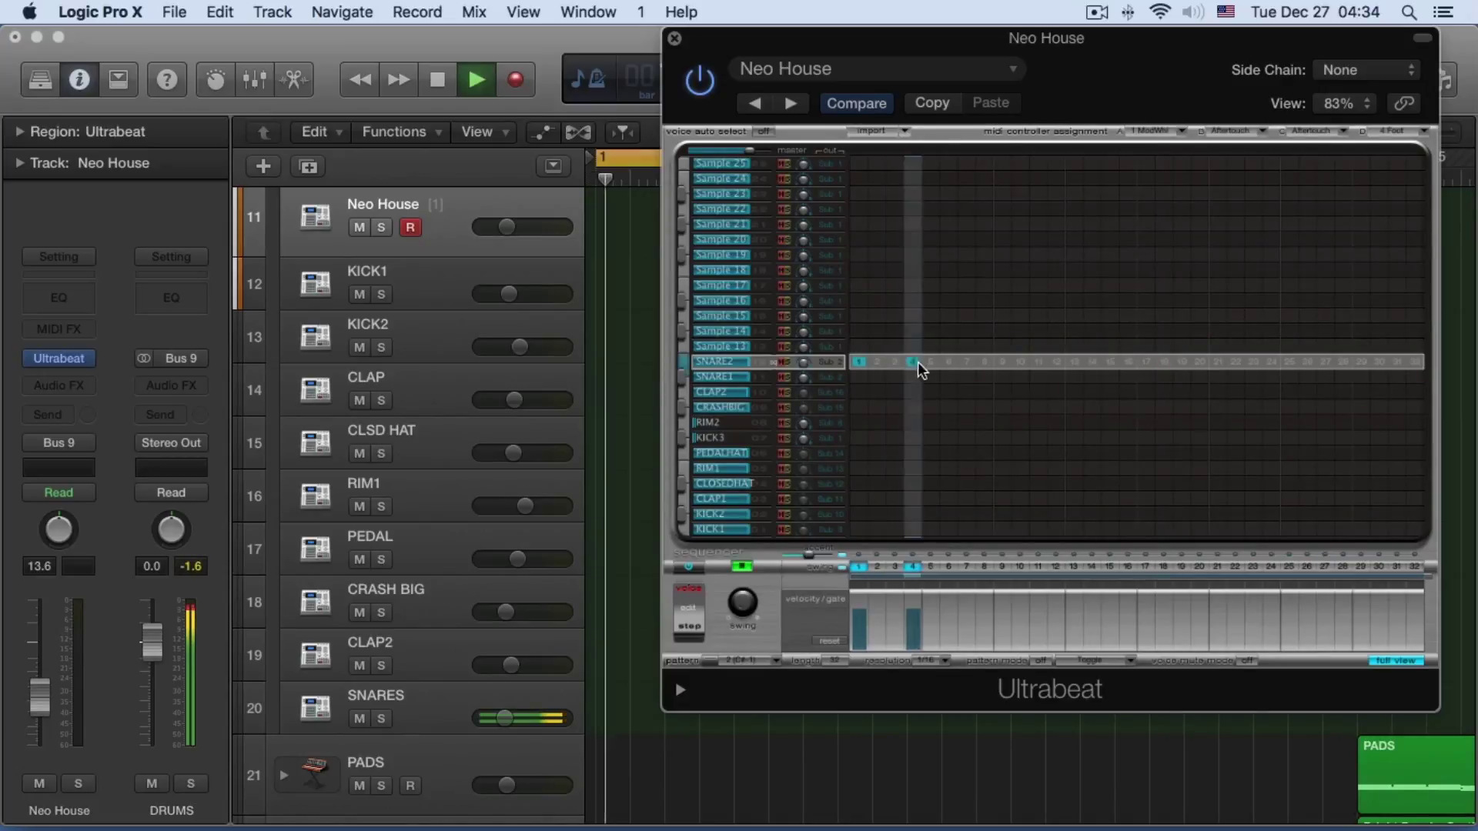
pyautogui.click(966, 362)
pyautogui.press('space')
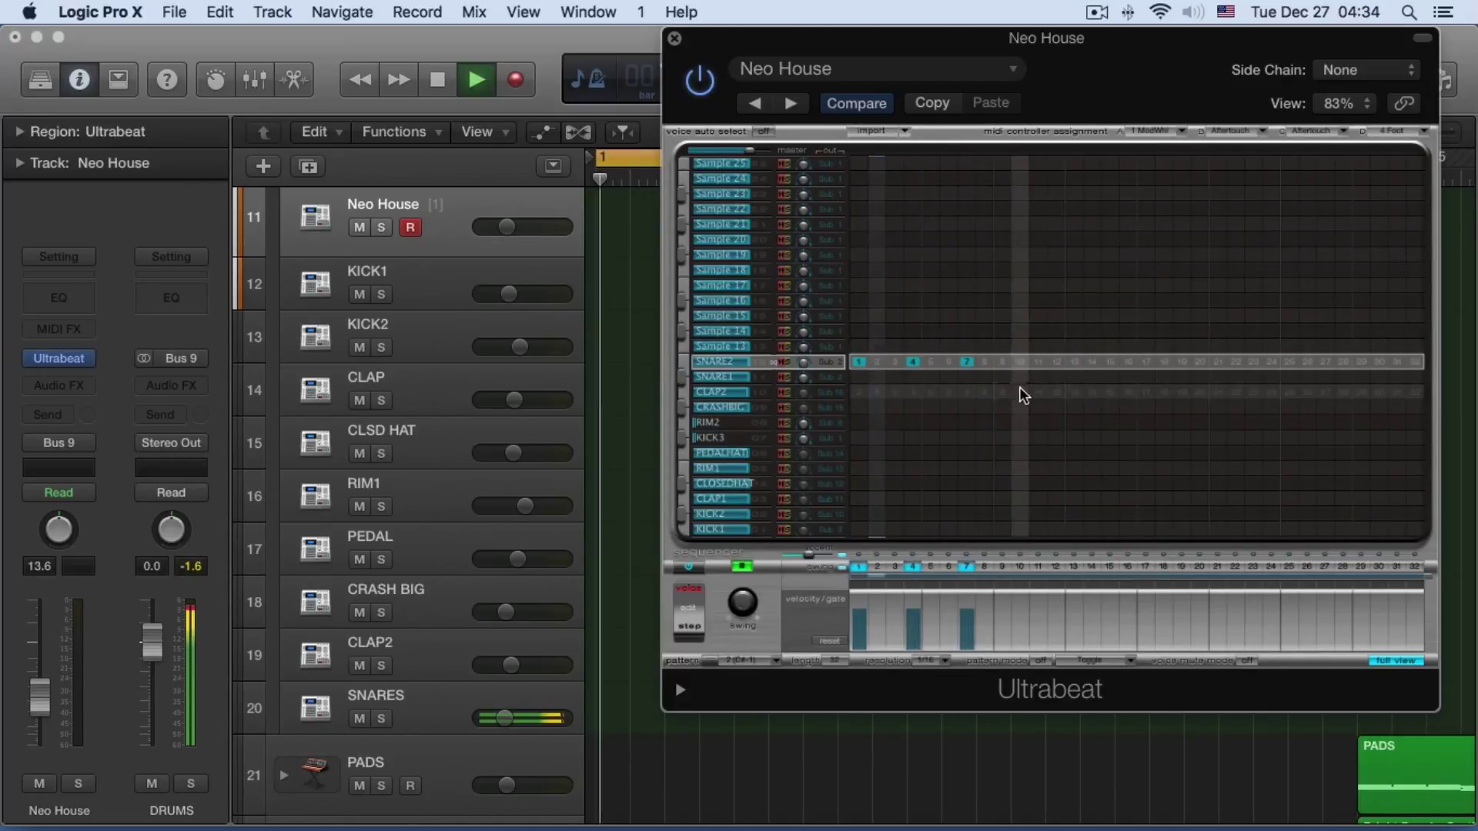
# Add SNARE2 hits on steps 12, 17, 20, 23 and 32 while playing the pattern
pyautogui.click(1056, 362)
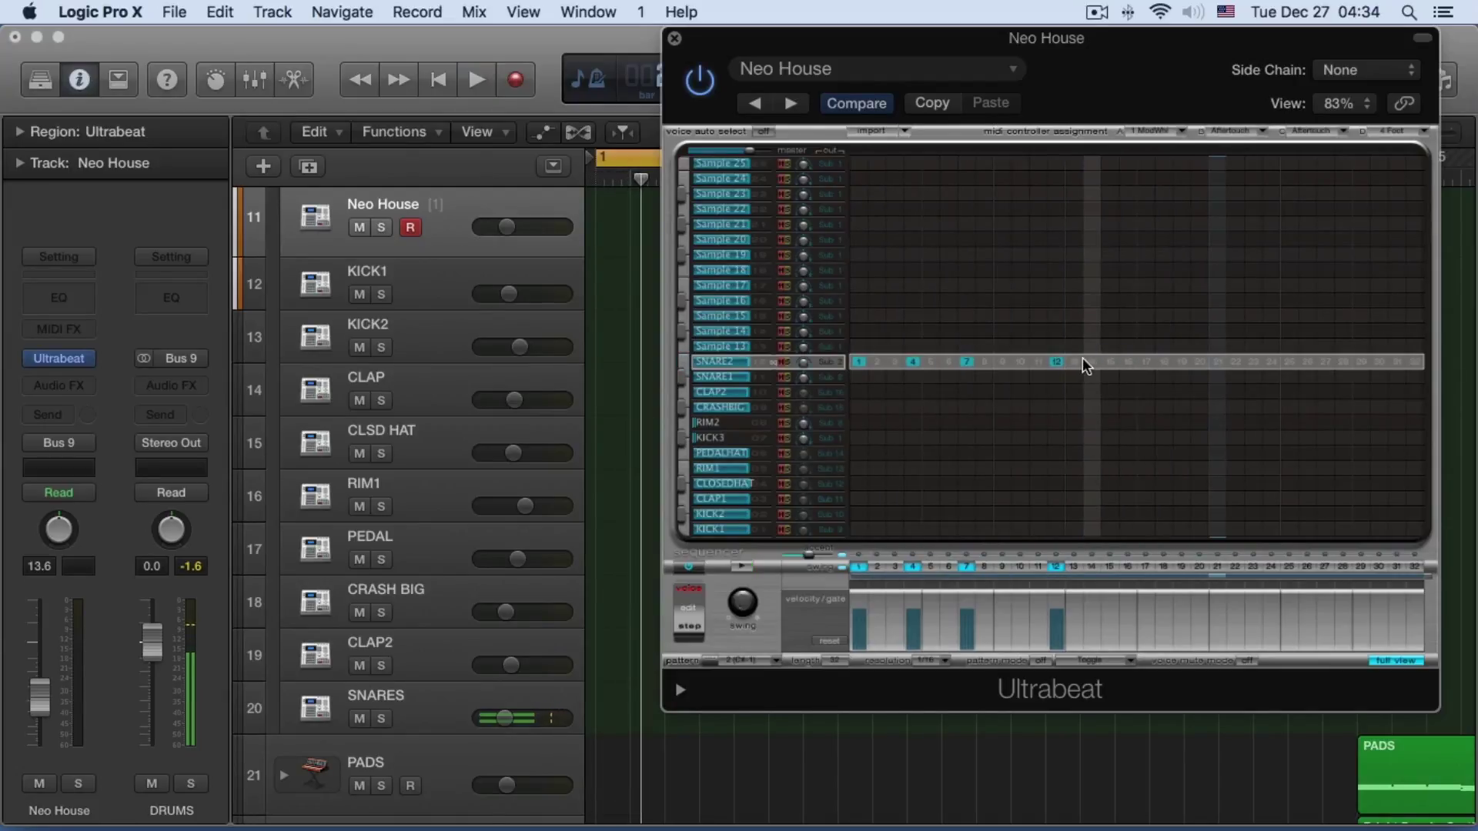
pyautogui.click(1144, 362)
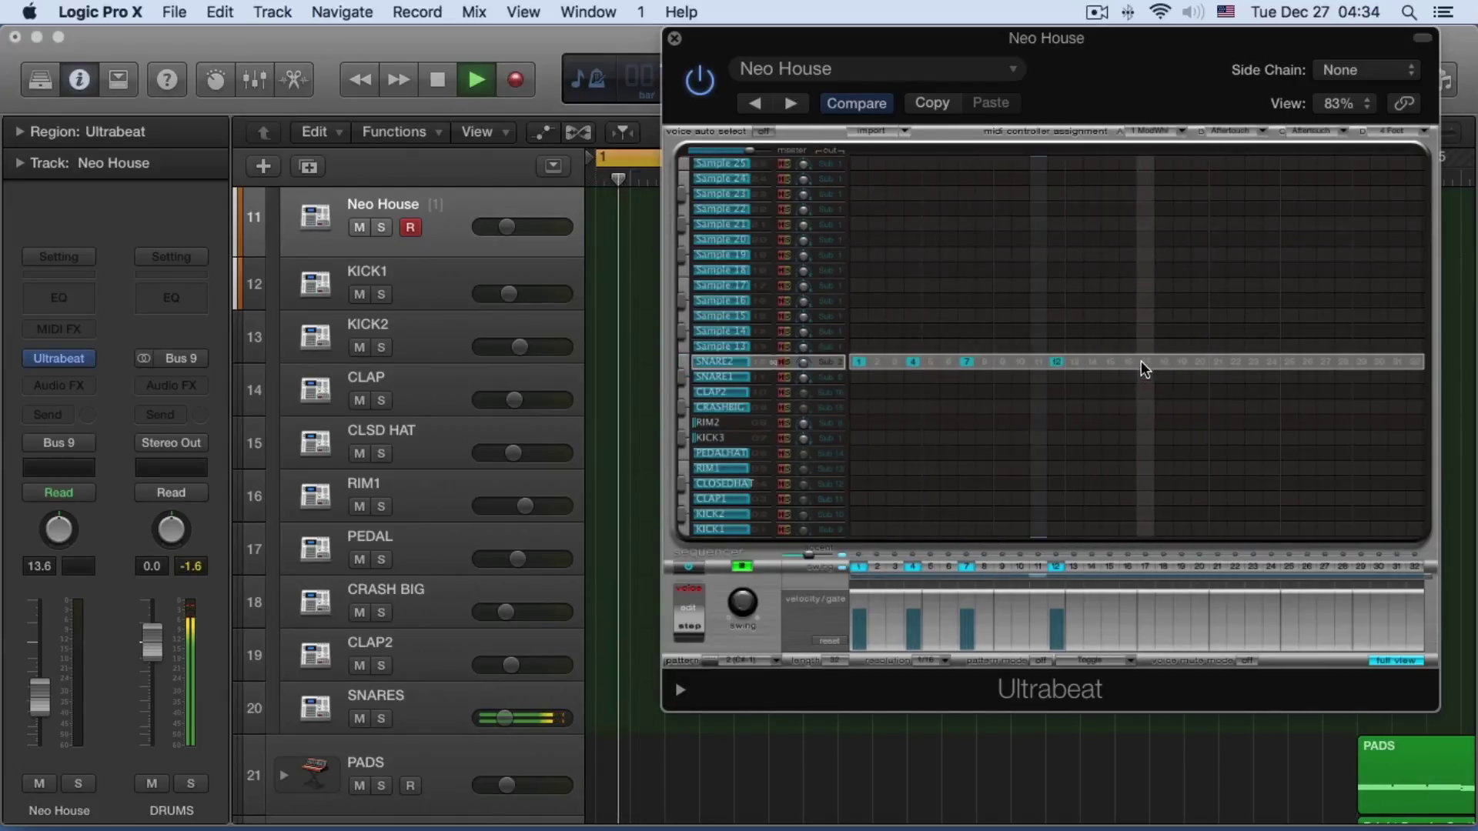
pyautogui.click(1199, 363)
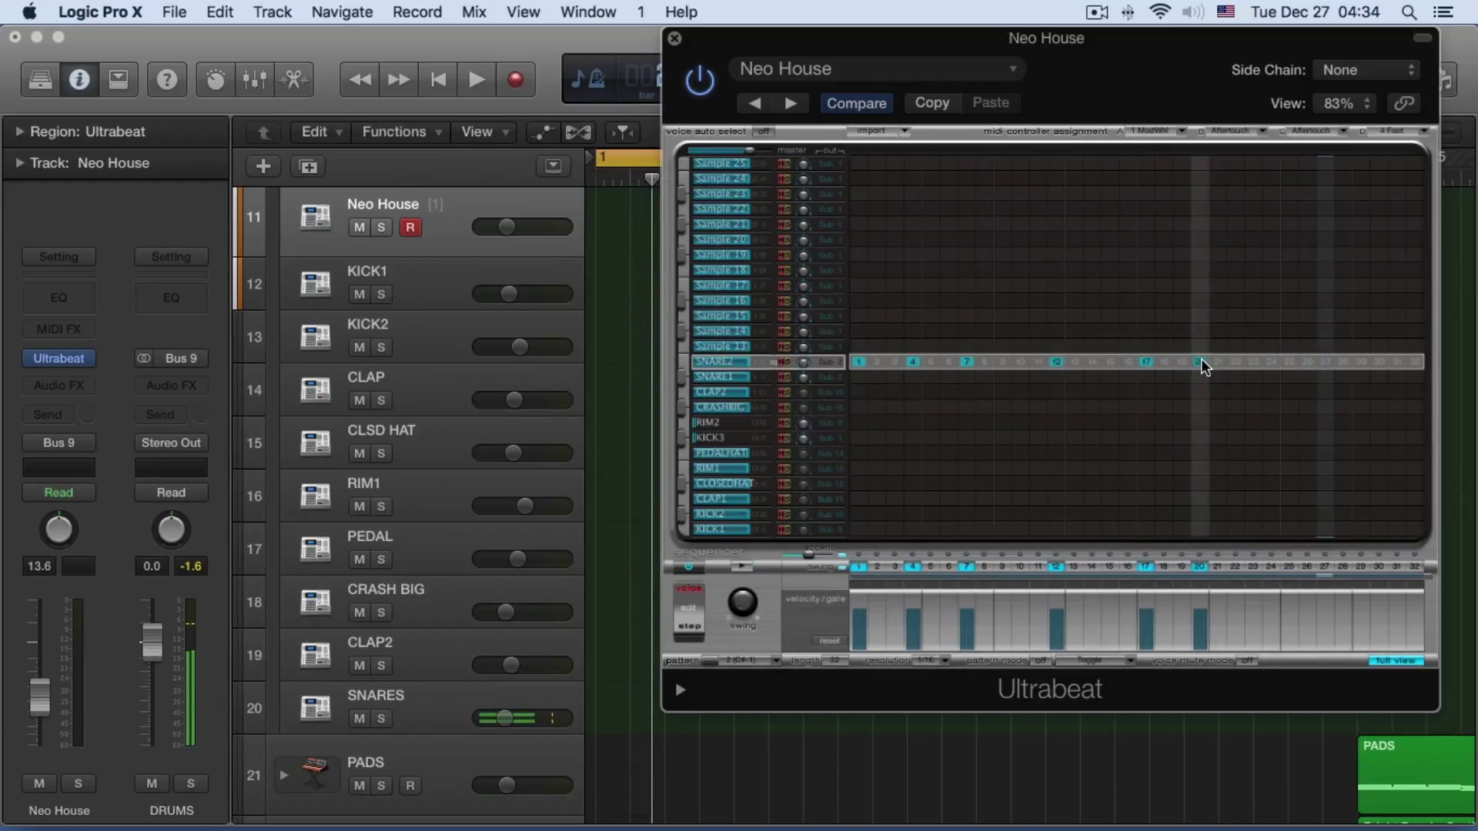
pyautogui.click(1272, 362)
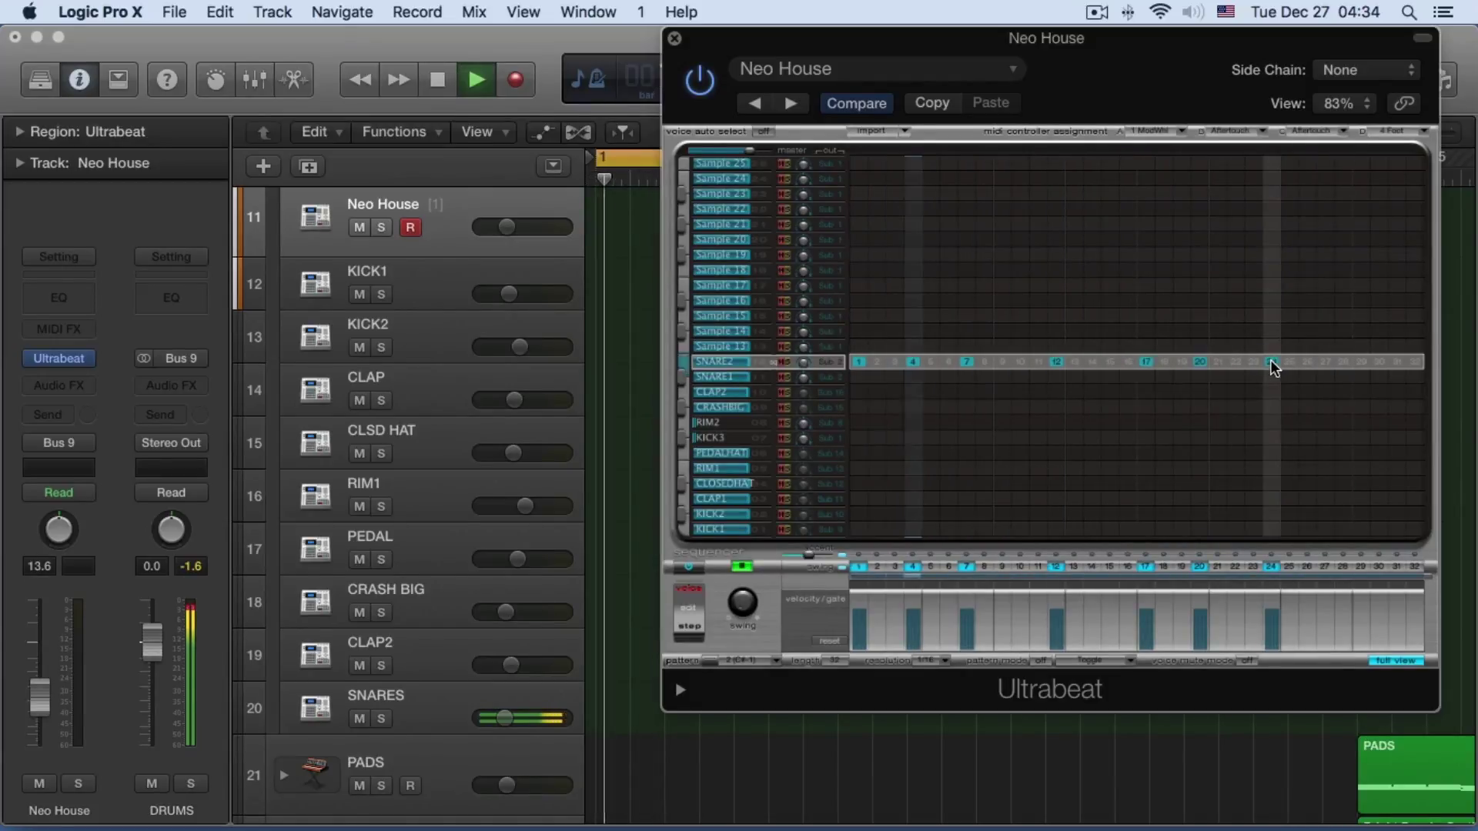
pyautogui.click(1272, 362)
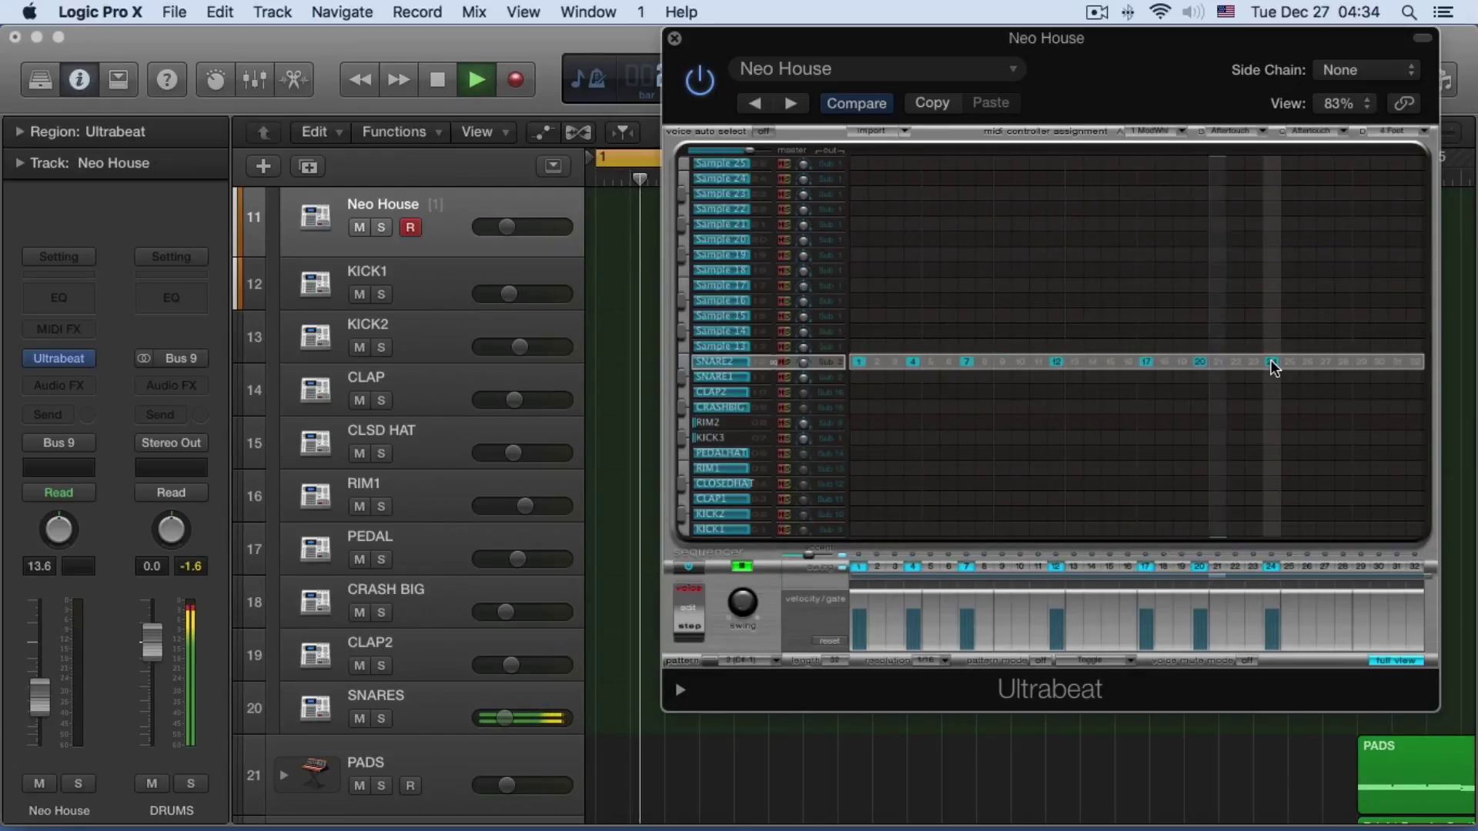
pyautogui.click(1254, 363)
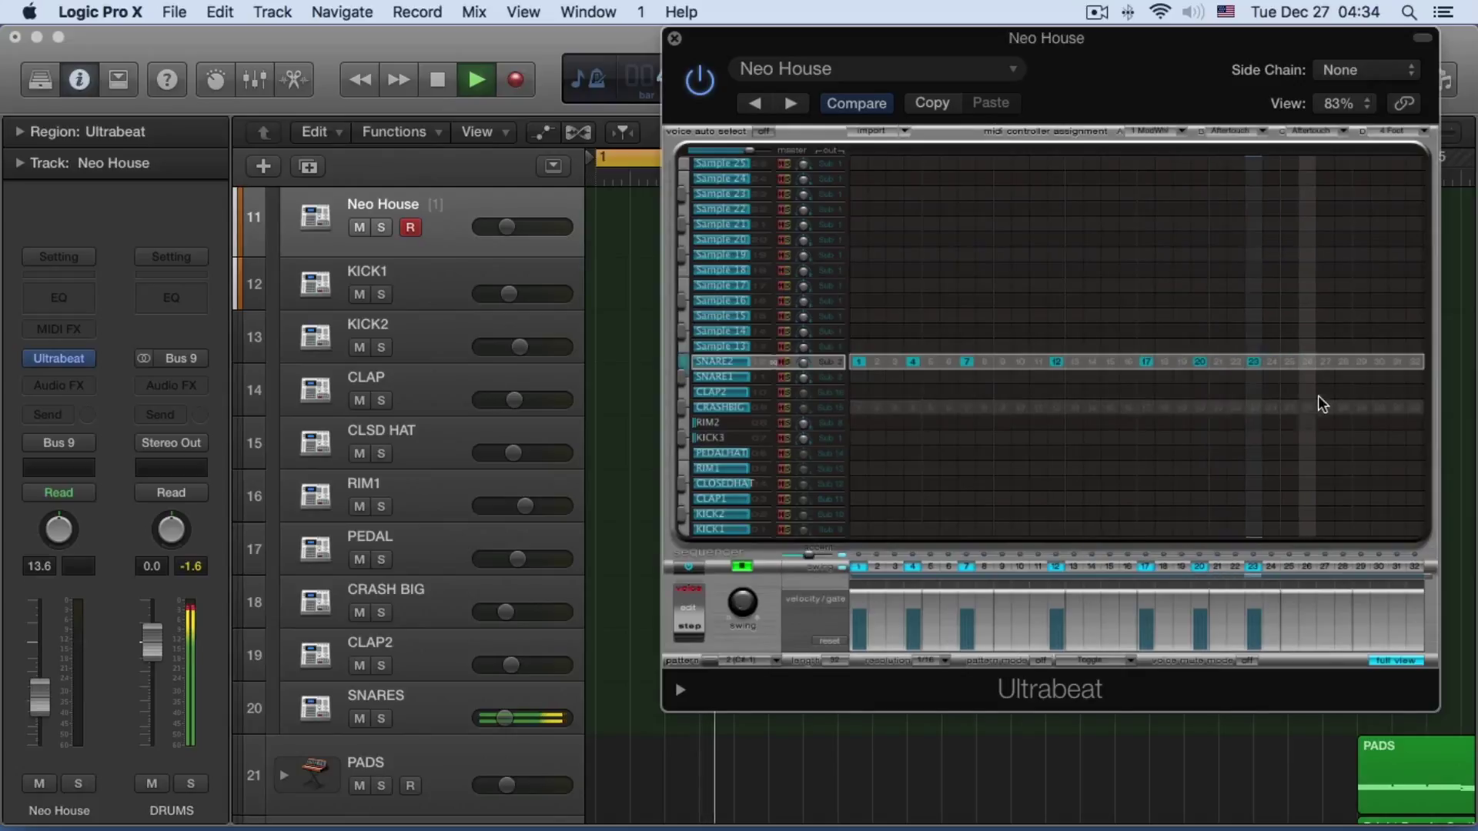
pyautogui.click(1413, 363)
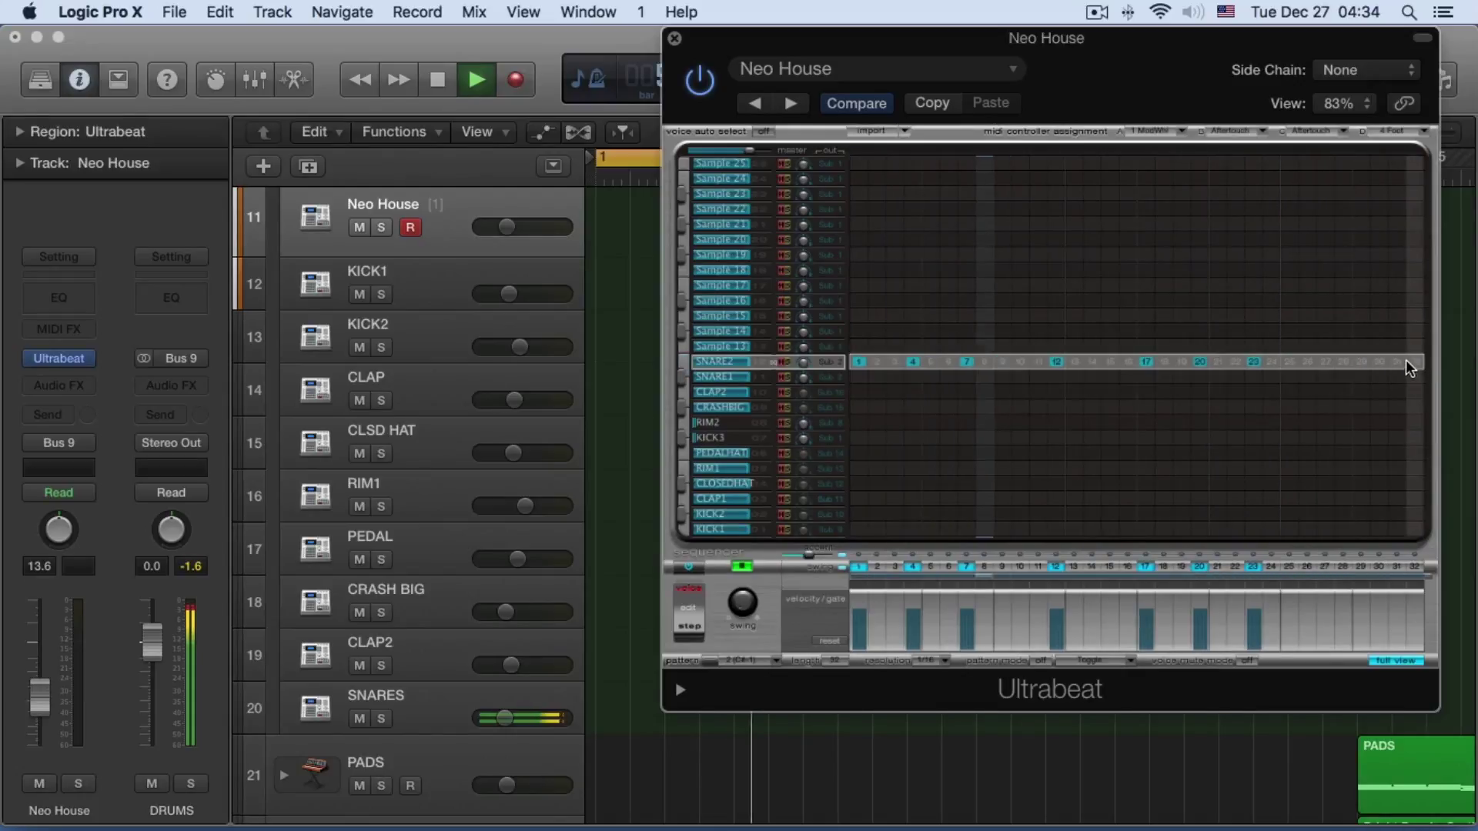
# Remove the SNARE2 hits on steps 12, 23 and 32, add one on step 31, and stop playback
pyautogui.click(1059, 365)
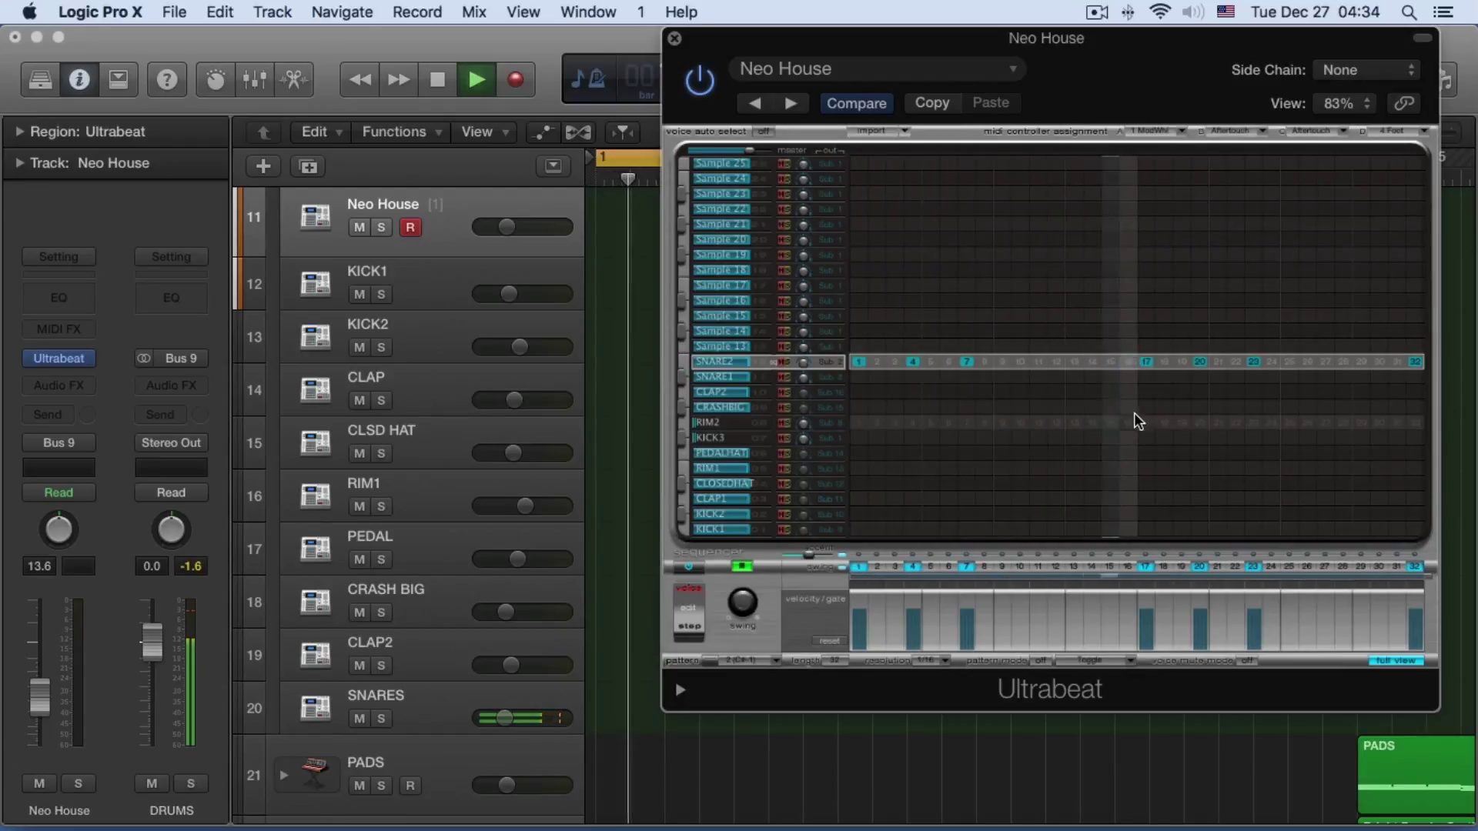
pyautogui.press('space')
pyautogui.click(1254, 362)
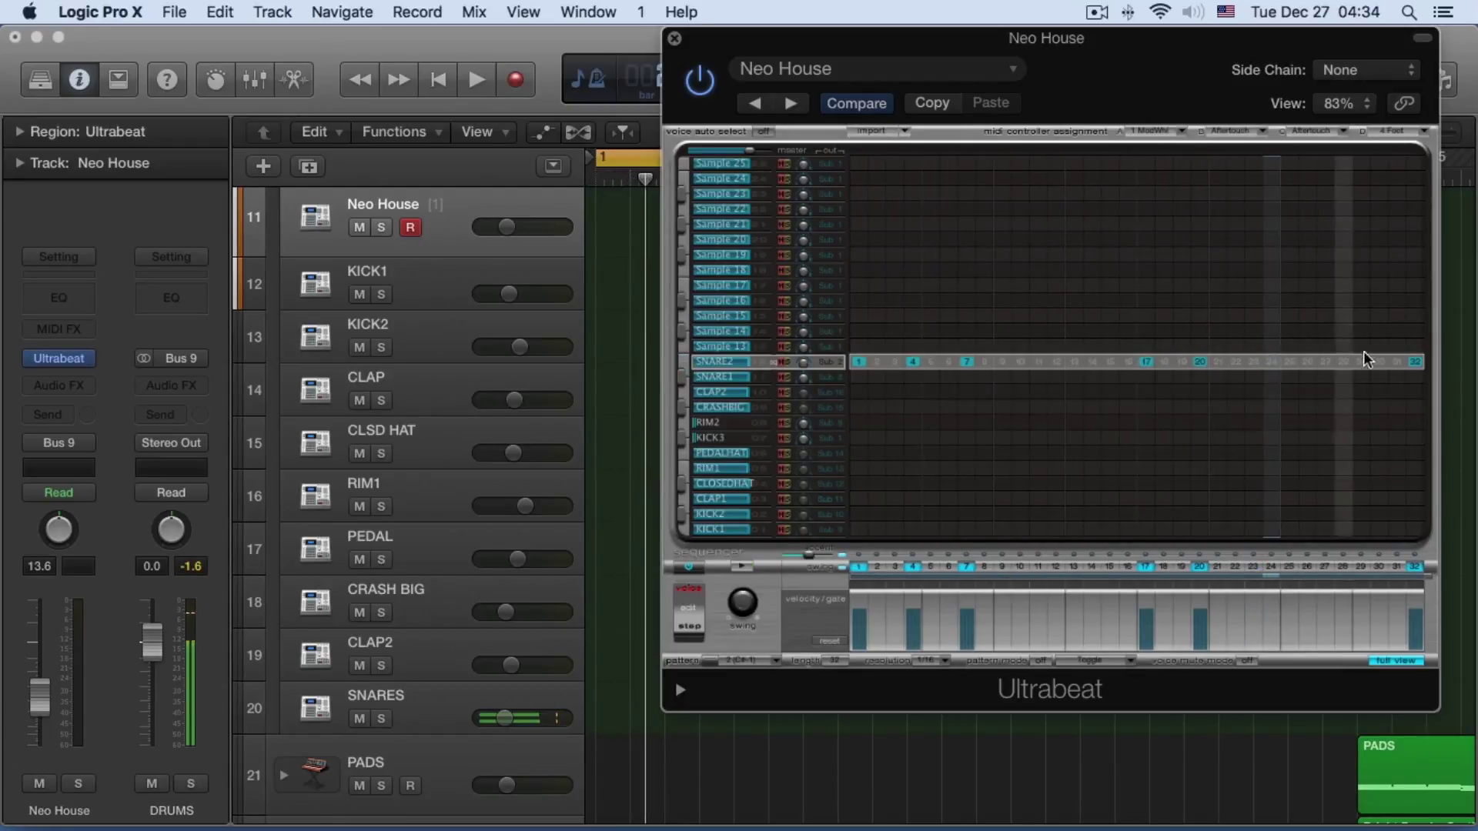
pyautogui.press('space')
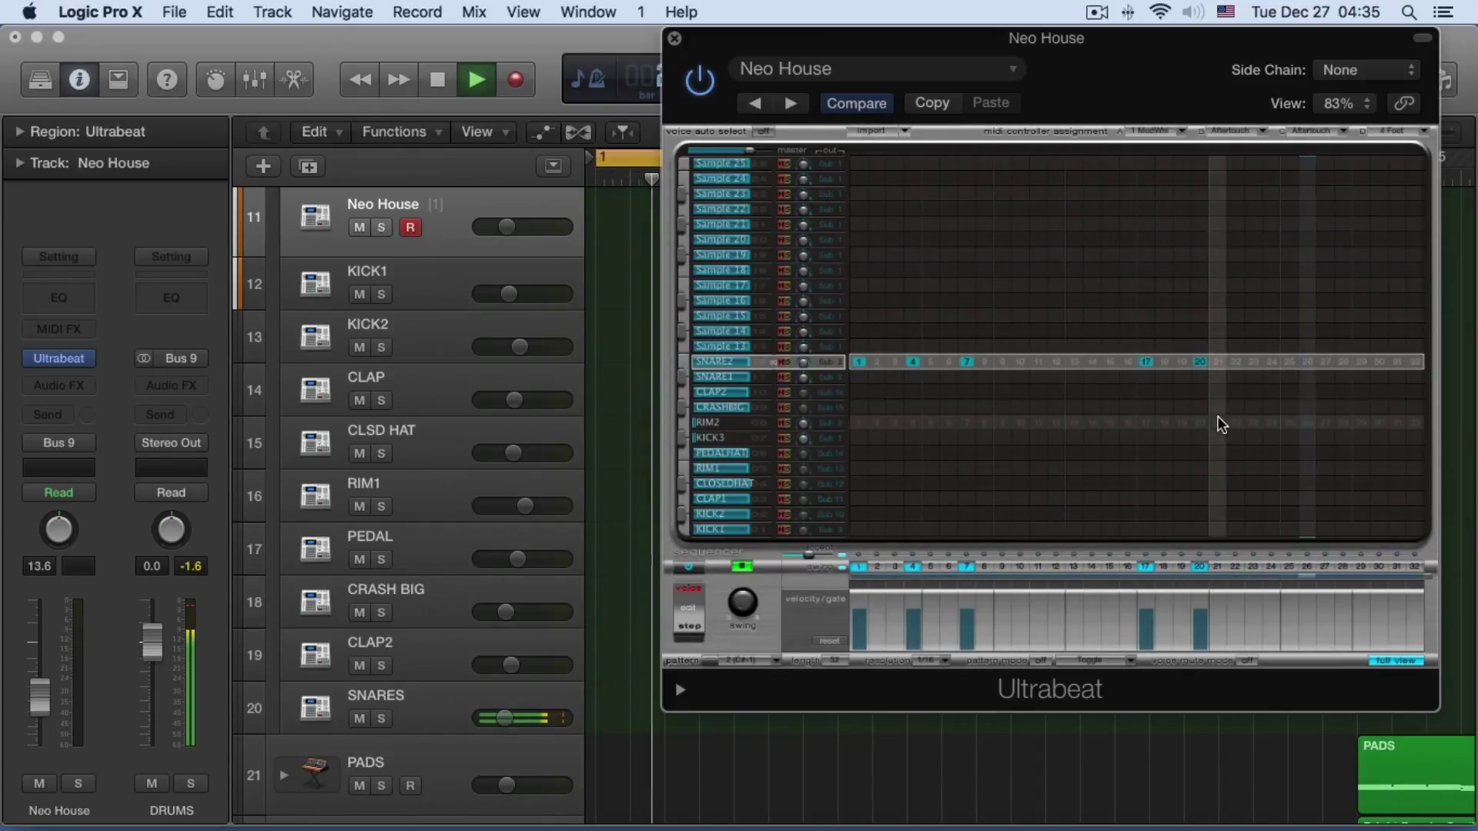
pyautogui.click(1378, 363)
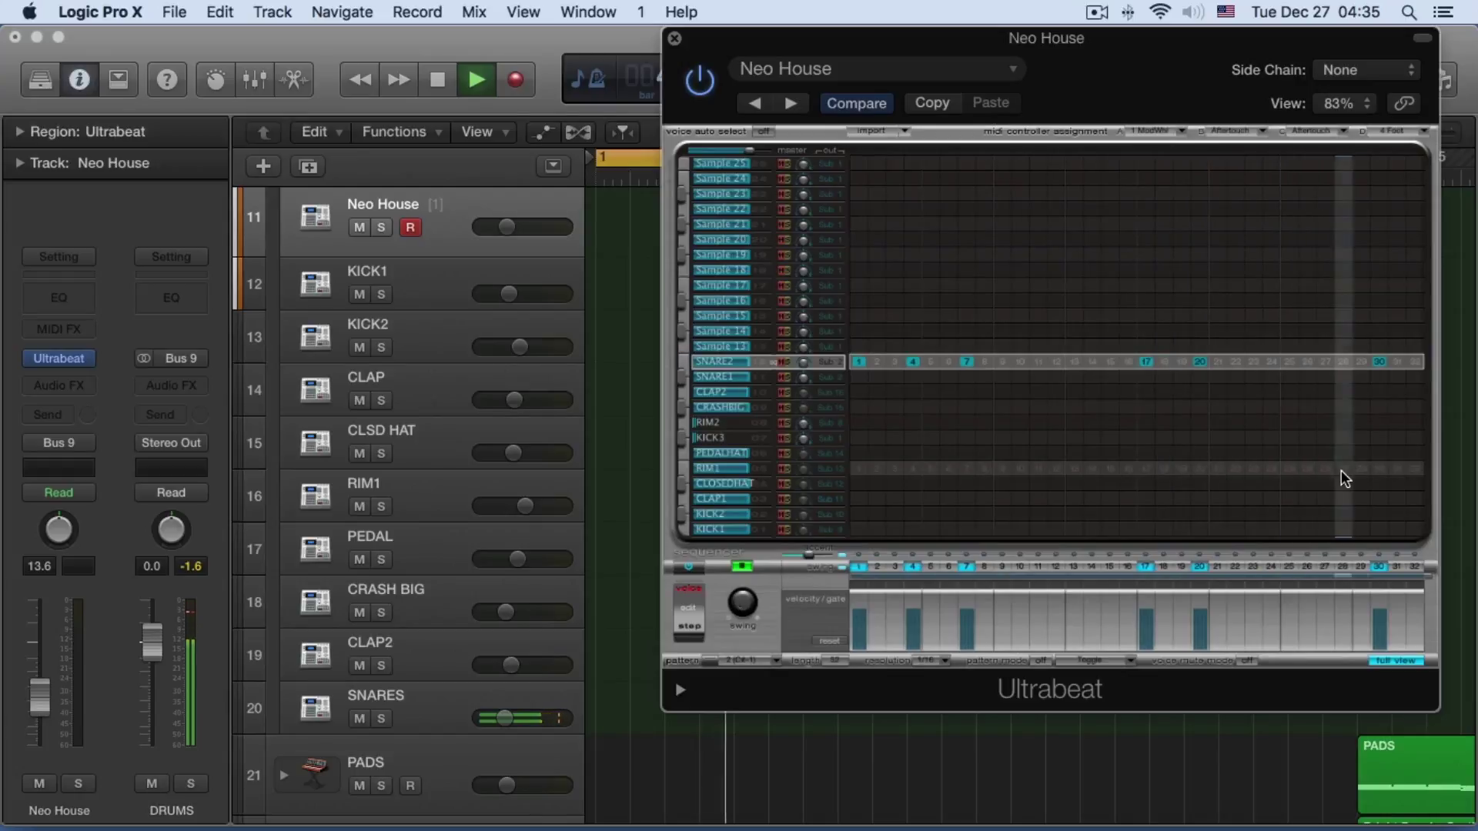
pyautogui.click(1379, 362)
pyautogui.click(1395, 362)
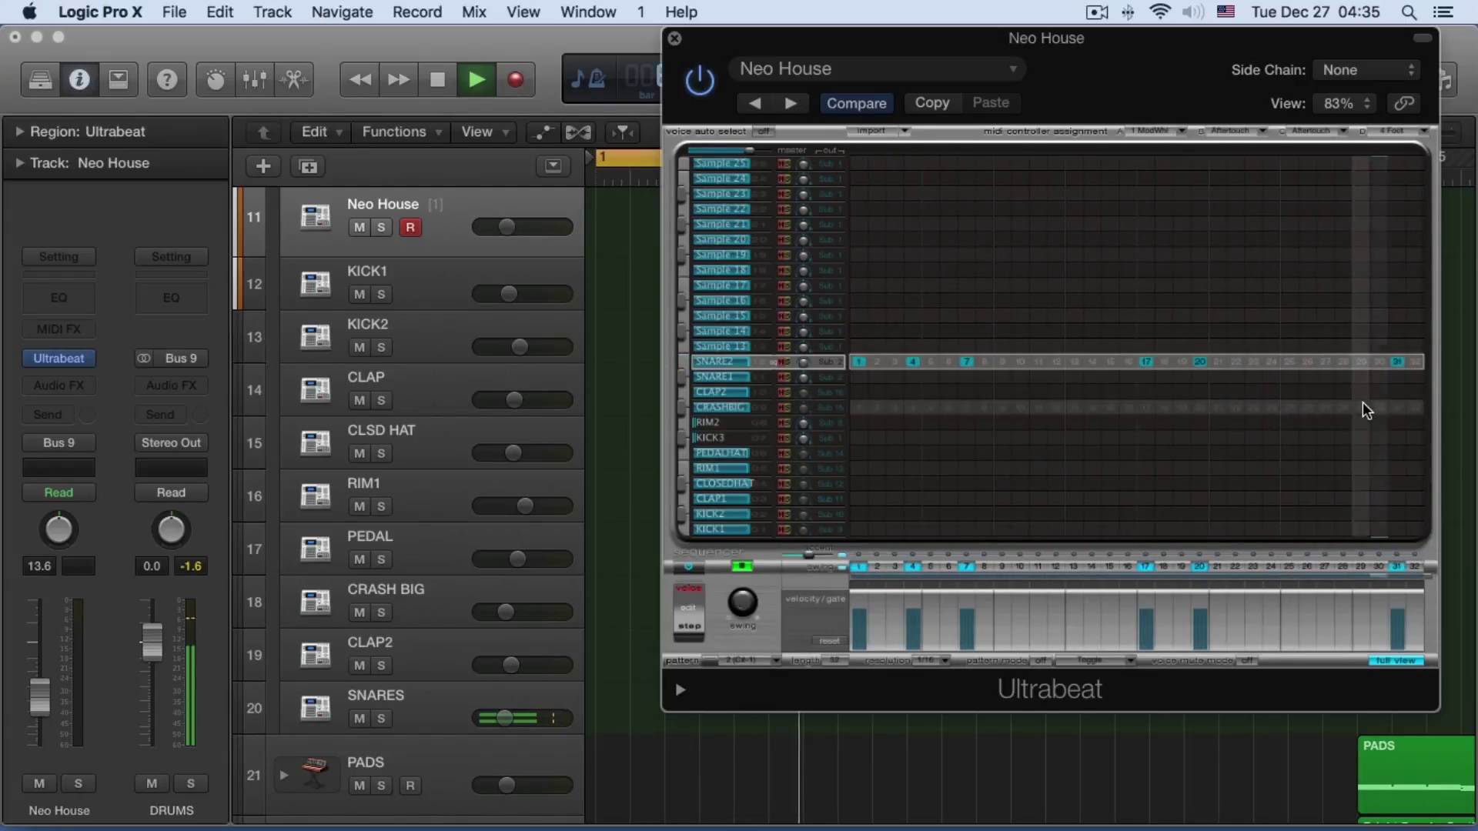
pyautogui.press('space')
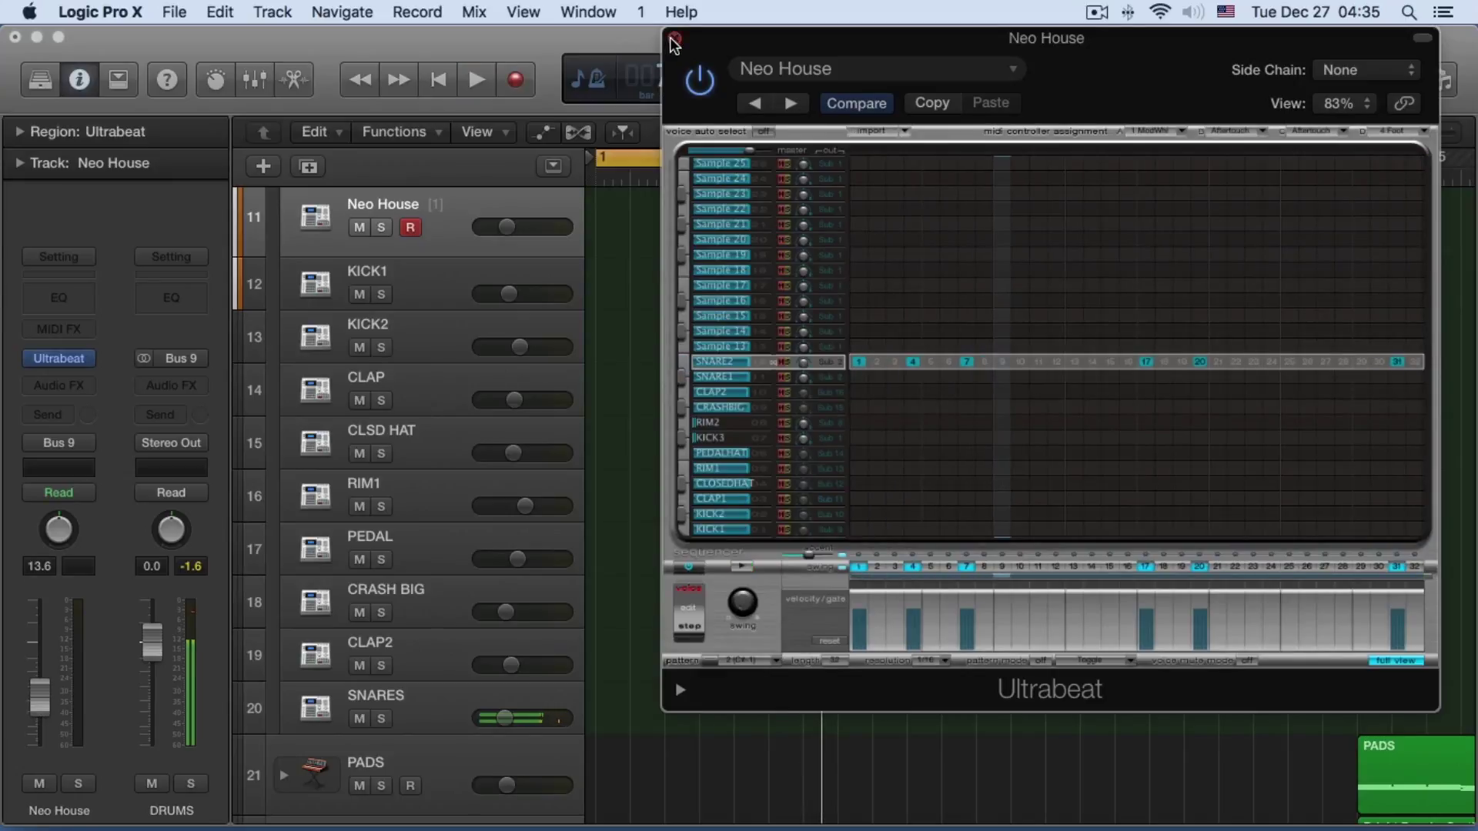
# Move the Ultrabeat window aside, place the pattern as a region at bar 1 of the SNARES track, and play it briefly
pyautogui.click(674, 39)
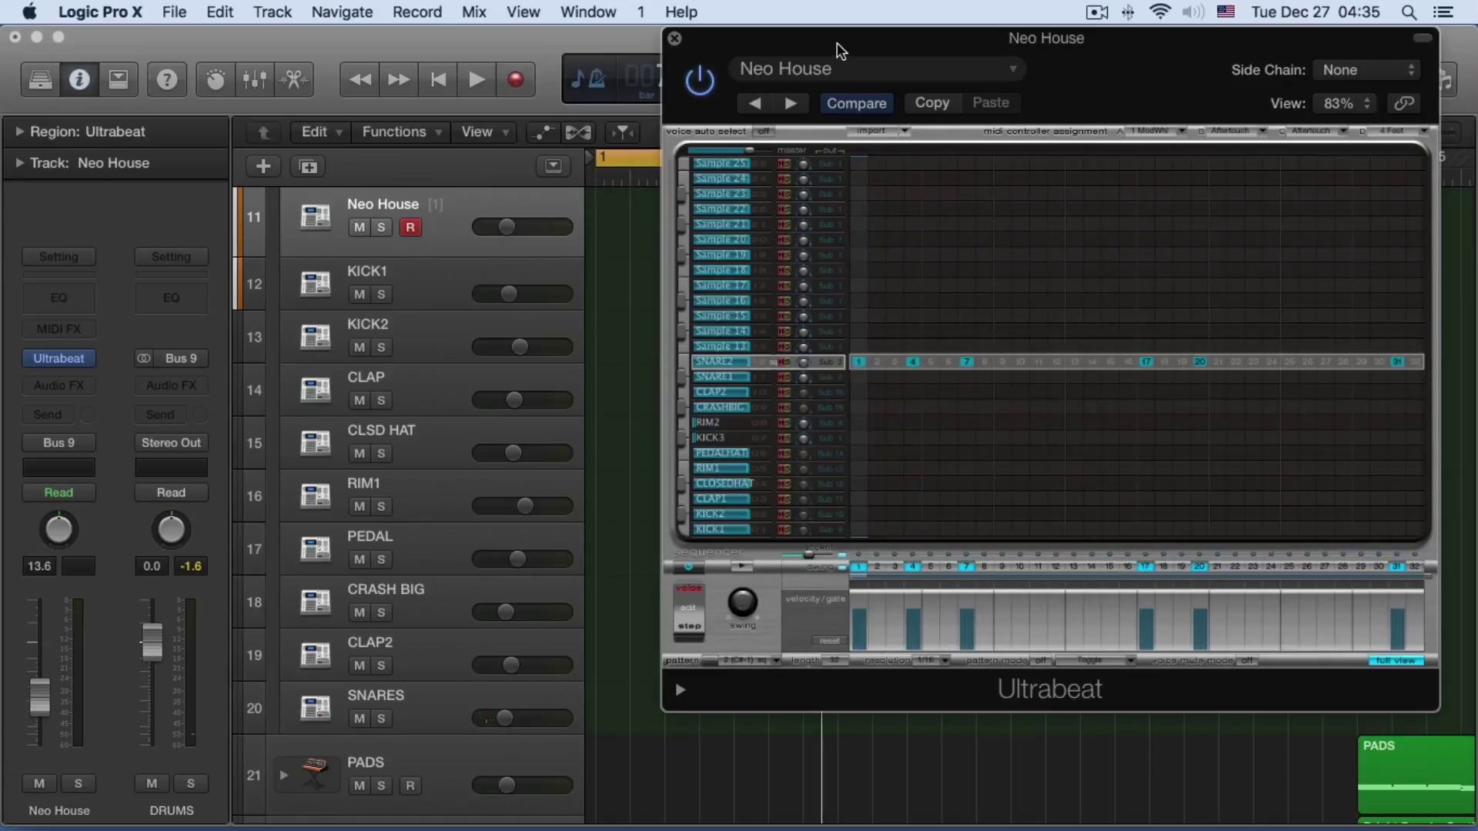
pyautogui.moveTo(841, 49); pyautogui.dragTo(1132, 52)
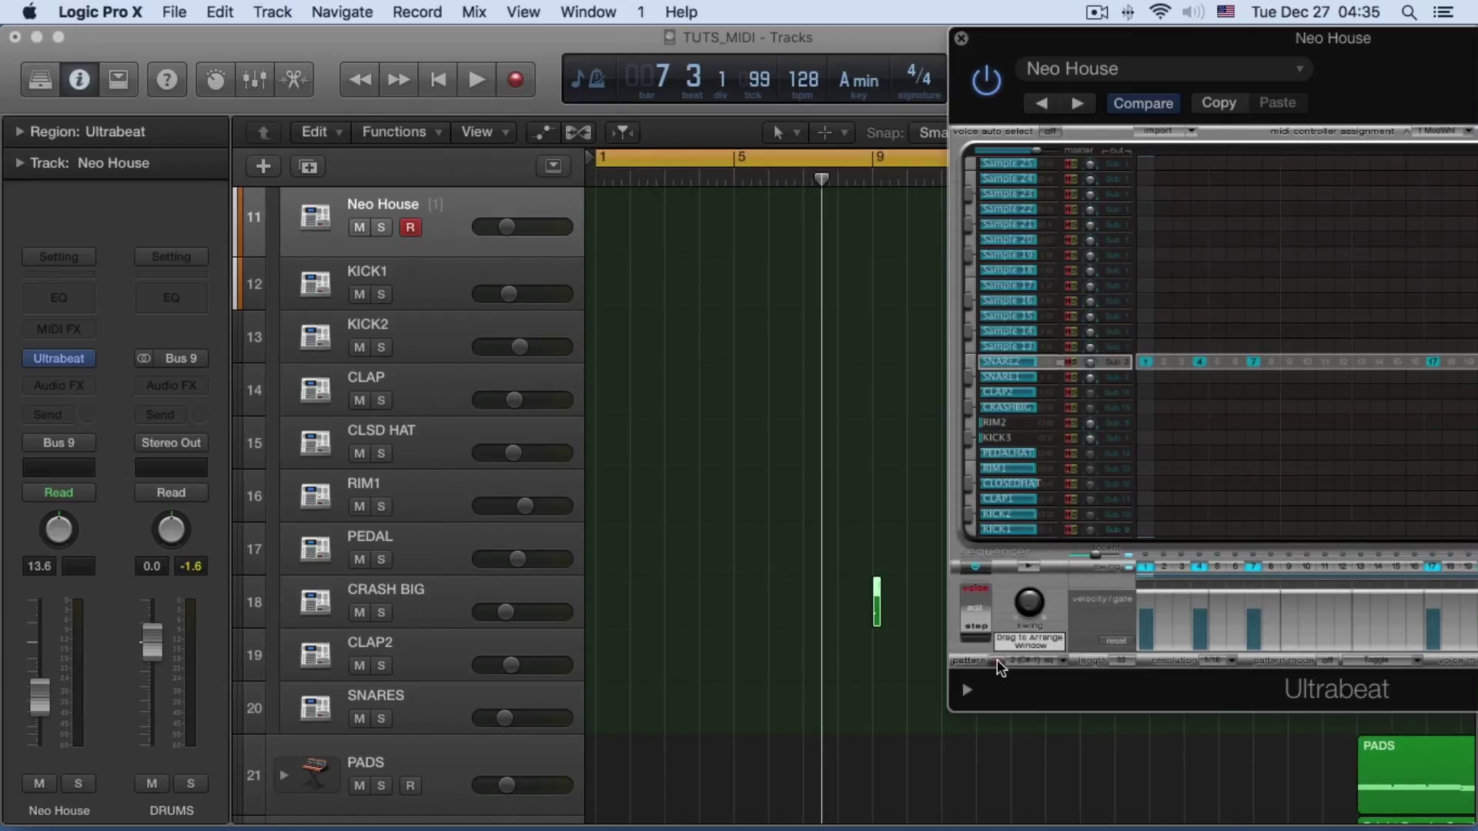
pyautogui.moveTo(996, 659); pyautogui.dragTo(735, 708)
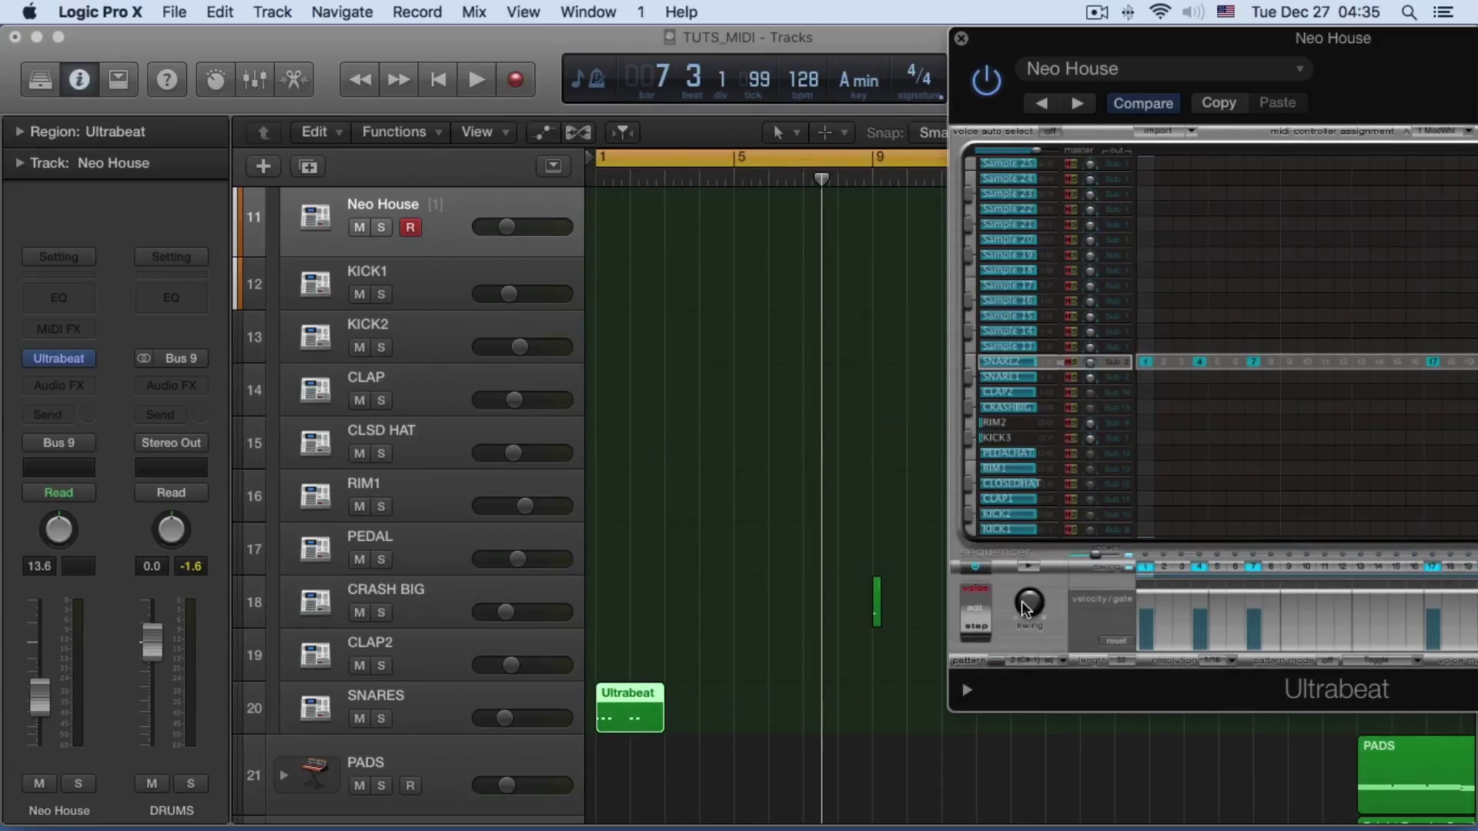
pyautogui.press('space')
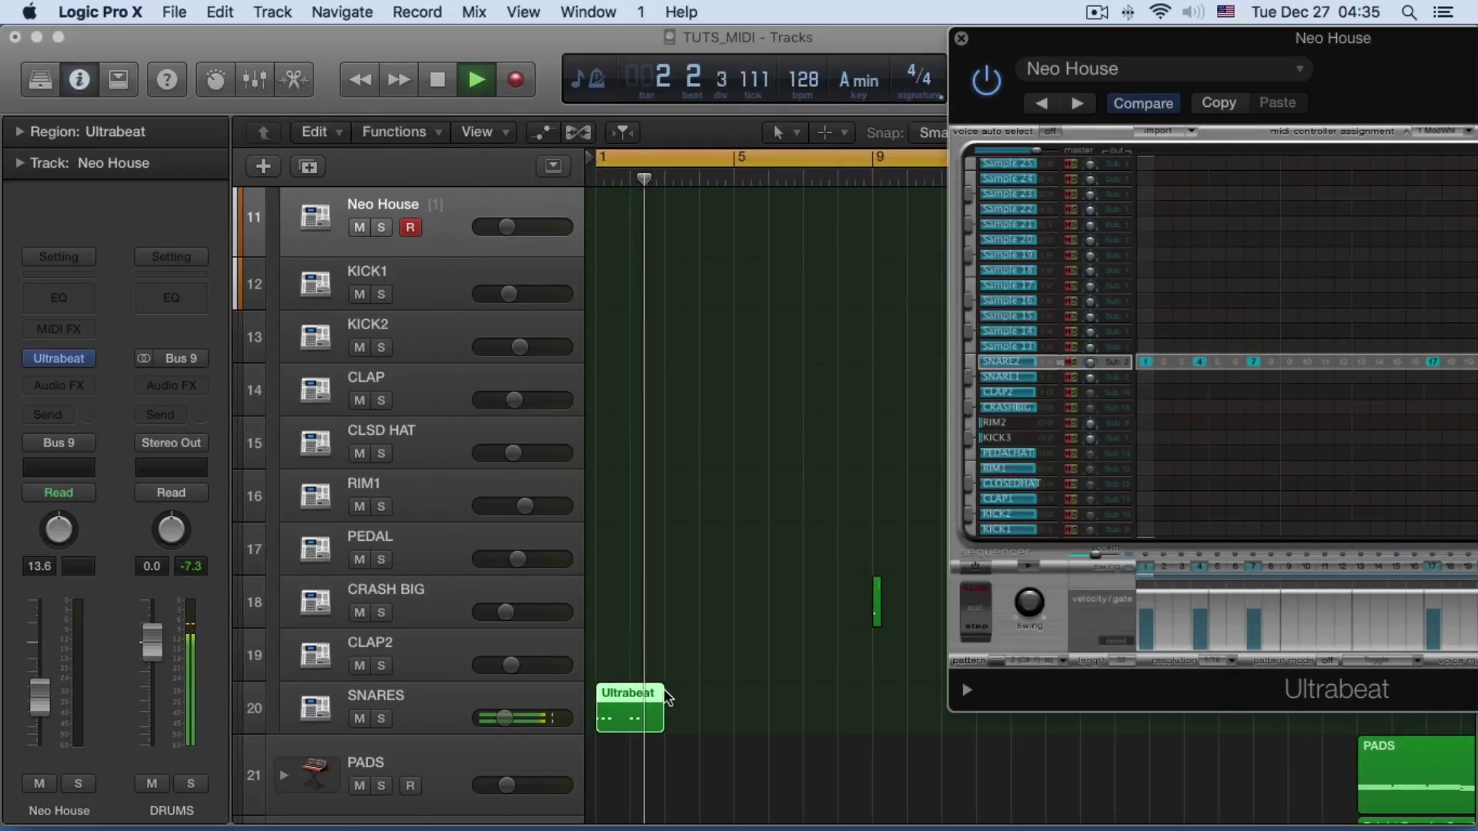
pyautogui.click(627, 689)
pyautogui.press('space')
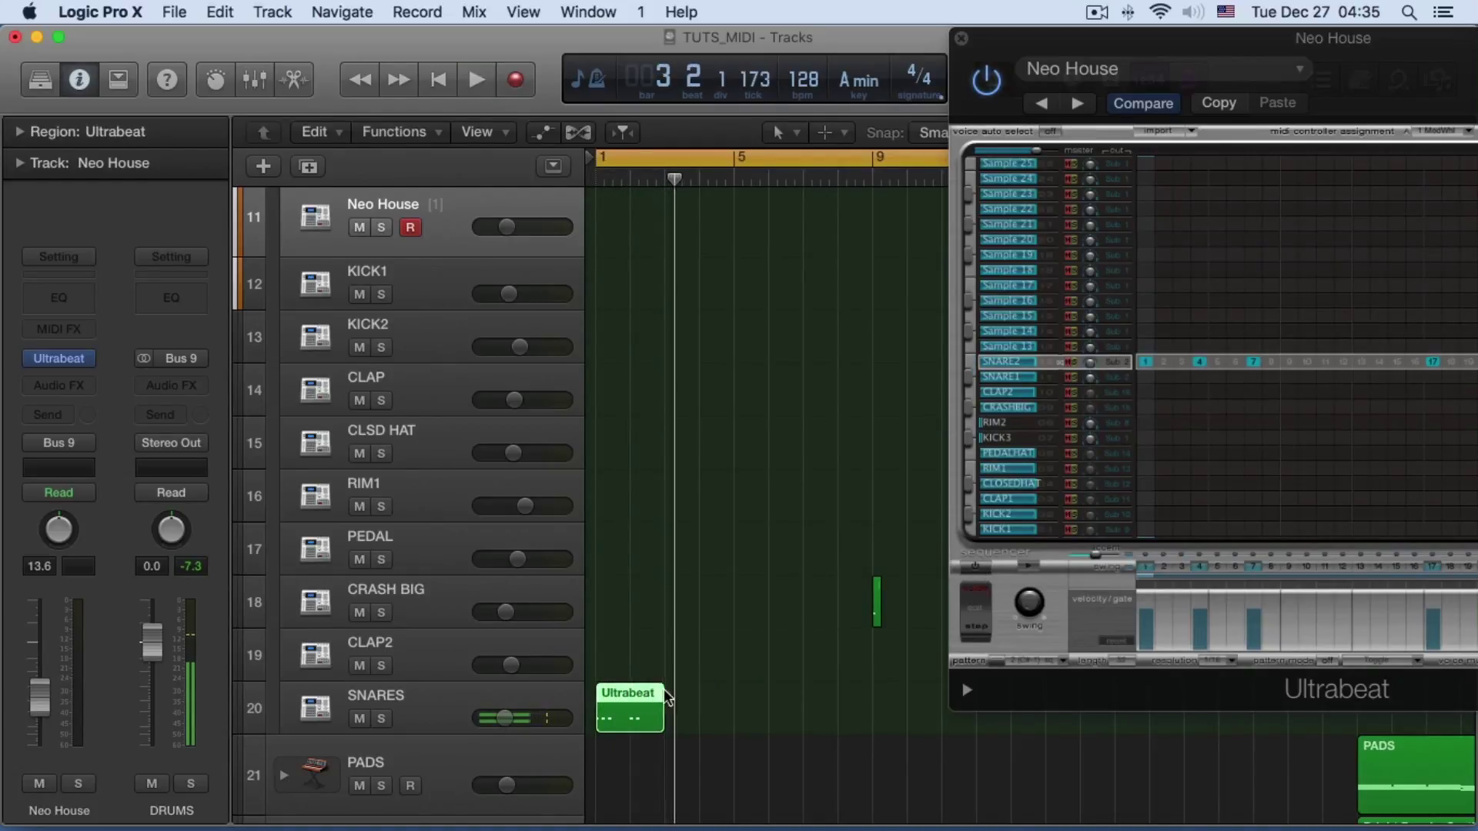
# Loop the SNARES region up to bar 9 and play it through to the crash hit
pyautogui.moveTo(664, 690); pyautogui.dragTo(812, 699)
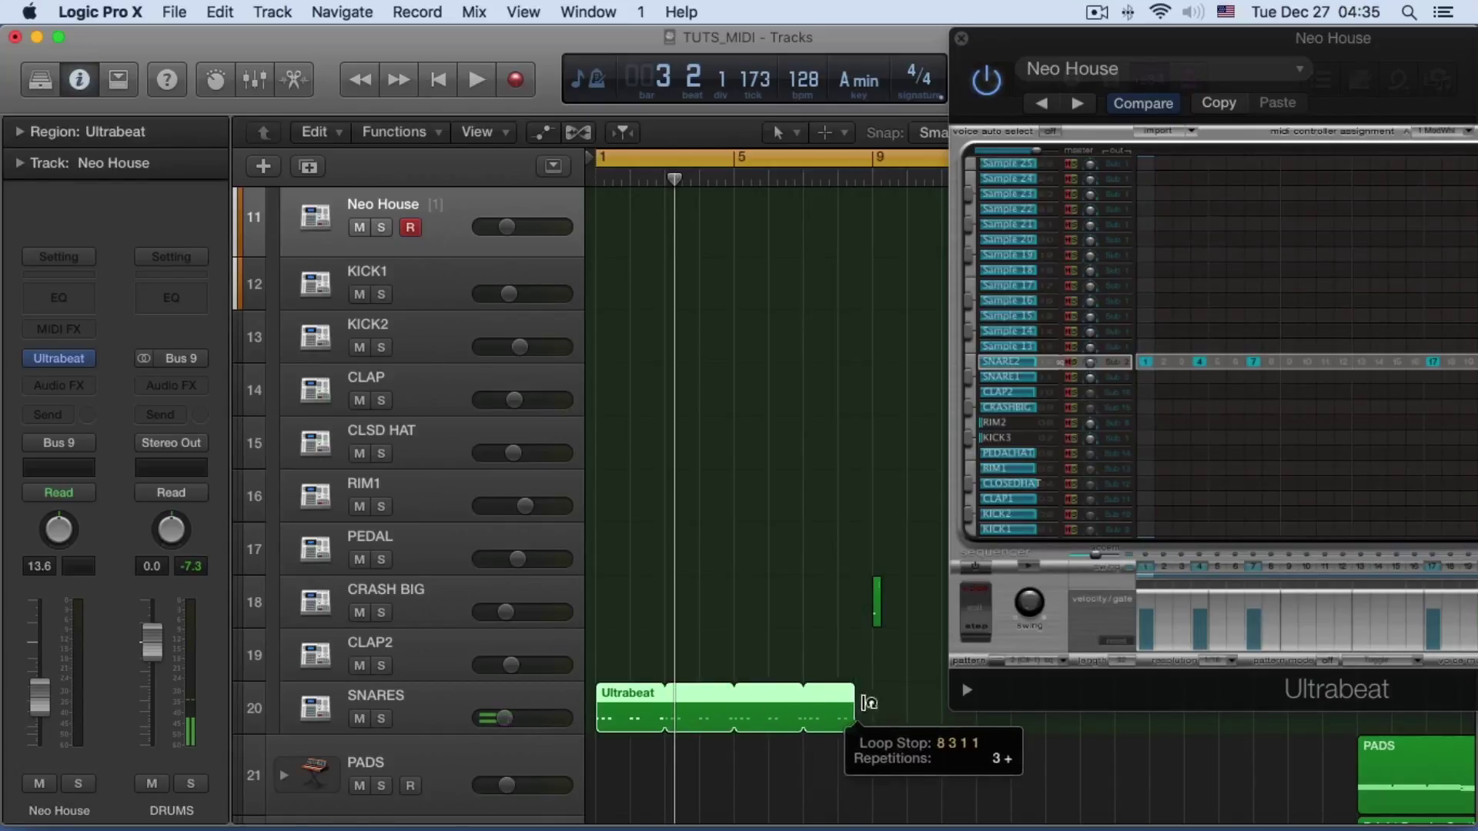
pyautogui.press('space')
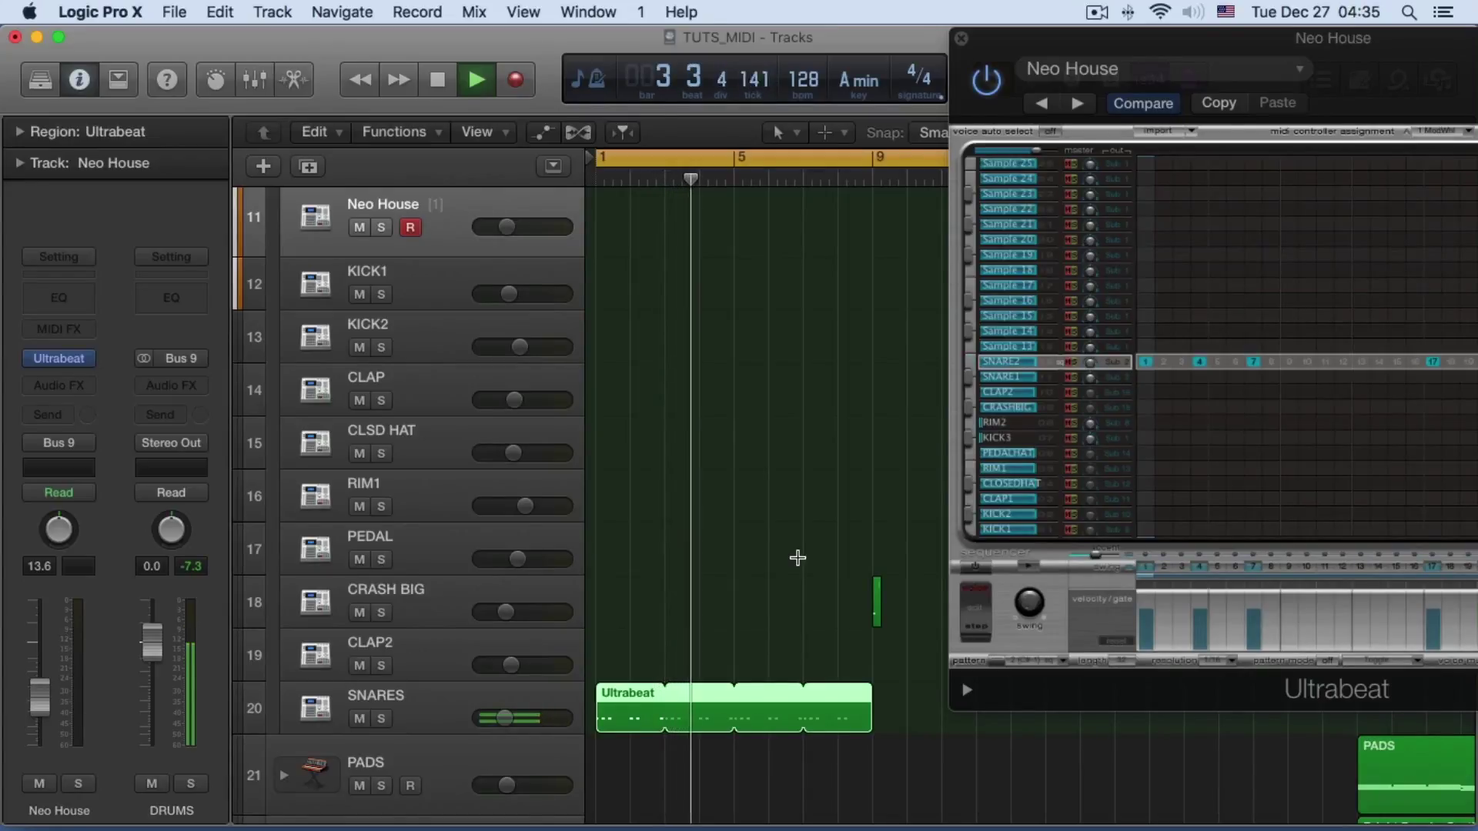
pyautogui.scroll(-1, 797, 557)
pyautogui.hscroll(6, 797, 557)
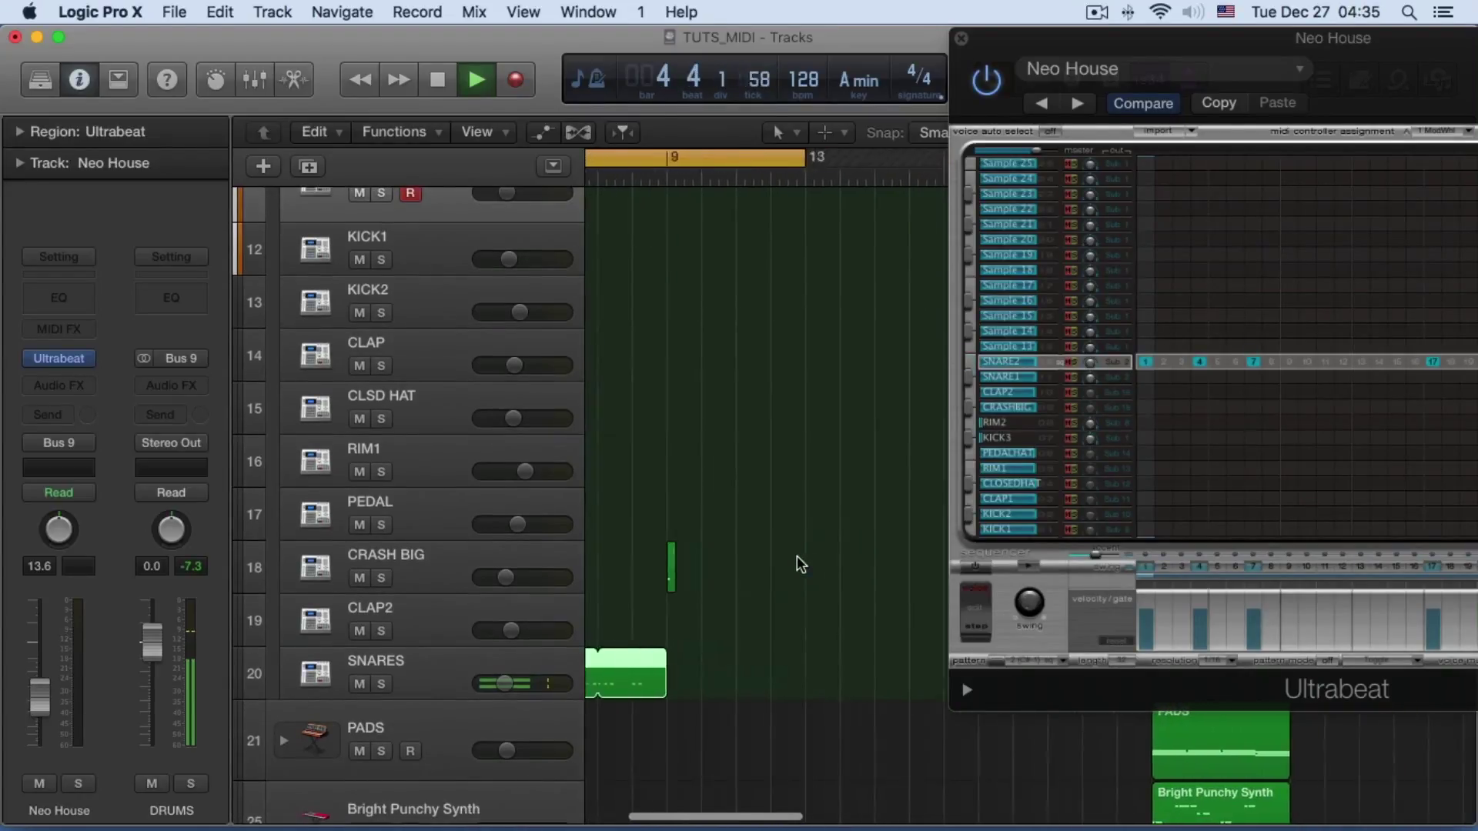
pyautogui.hscroll(-3, 796, 556)
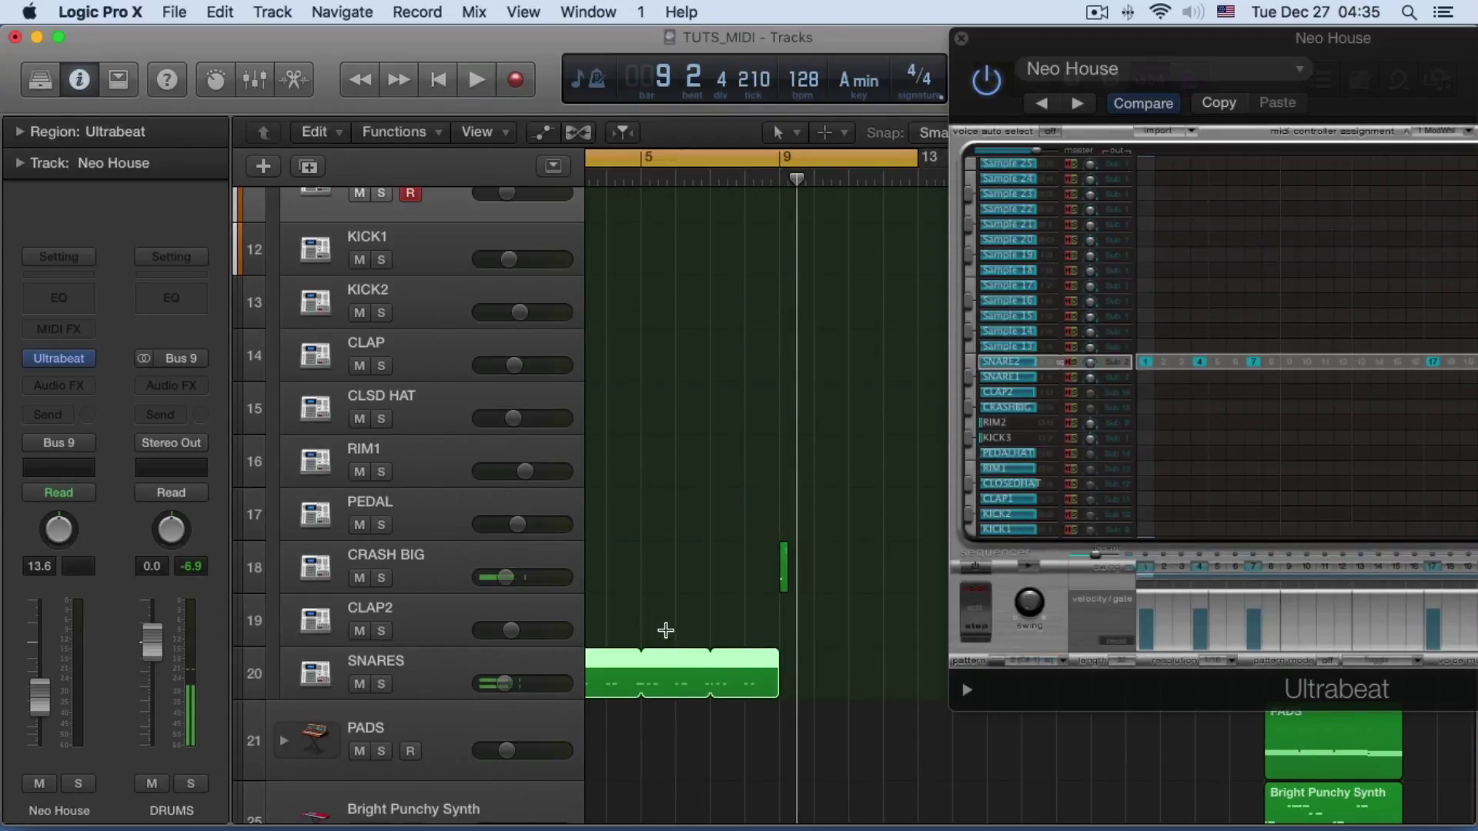
# Select the SNARES track and switch Ultrabeat to an empty pattern with the SNARE2 voice selected
pyautogui.click(447, 670)
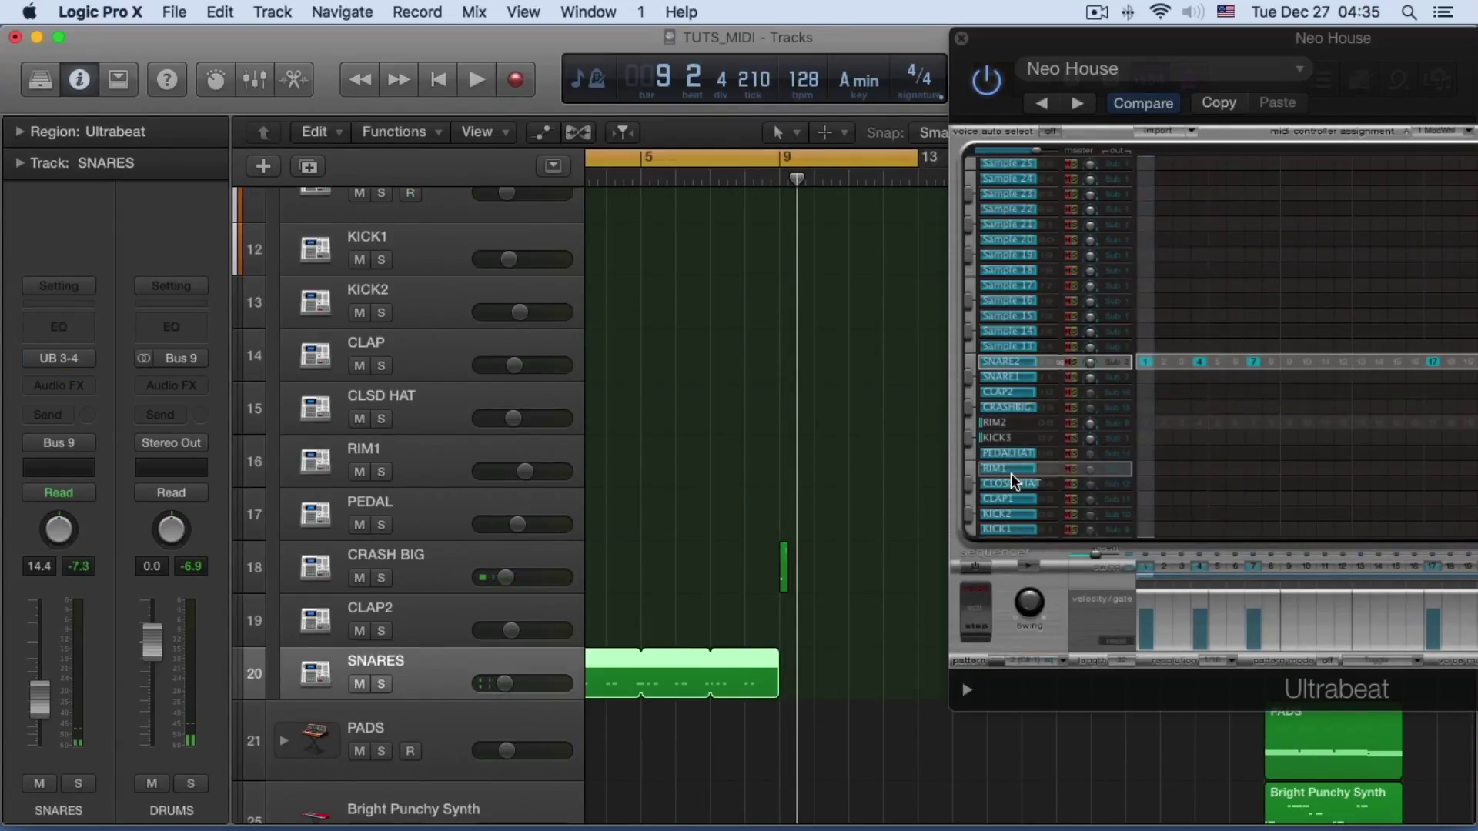
pyautogui.click(1005, 362)
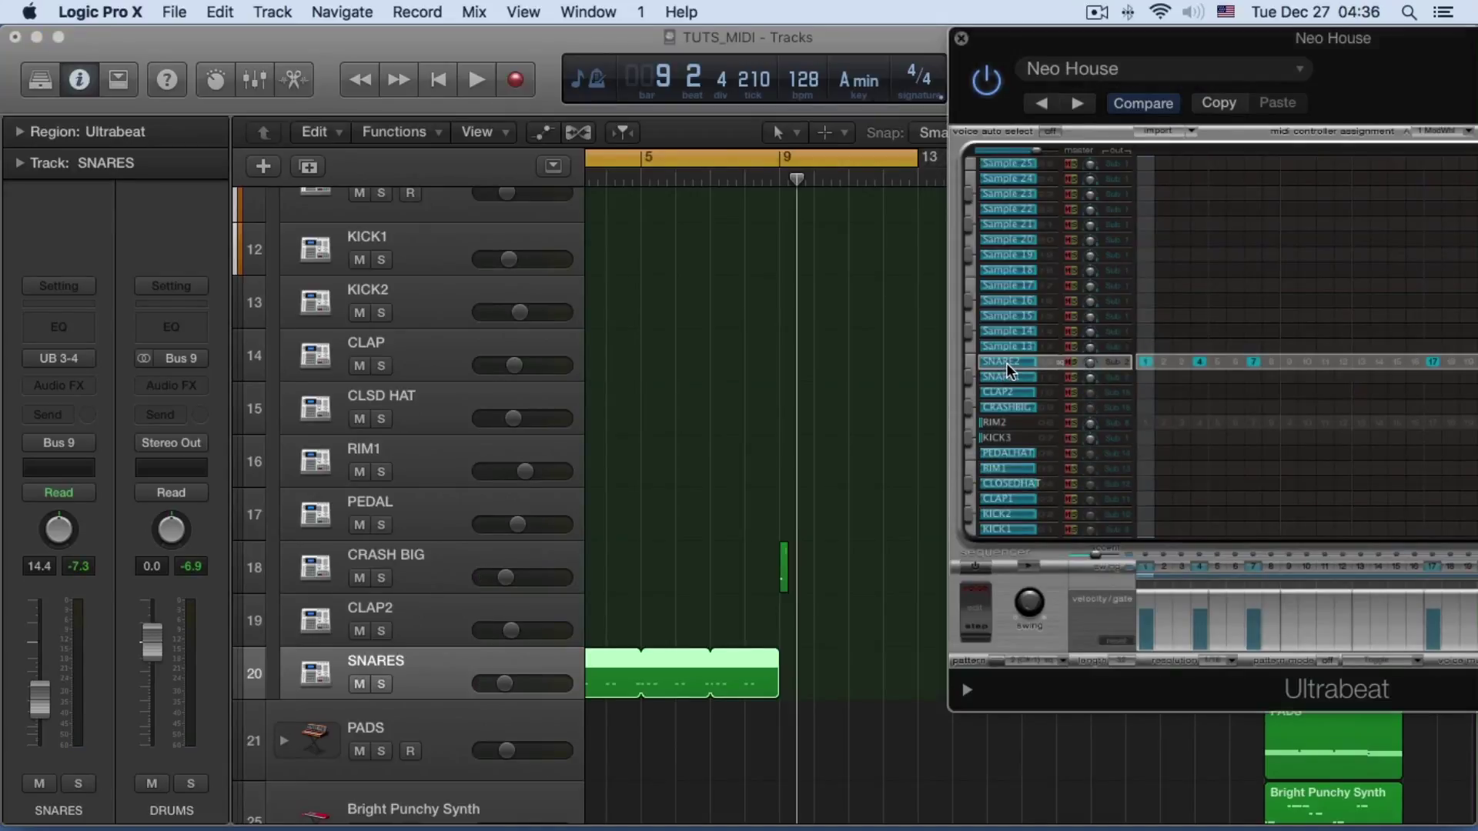
pyautogui.click(1064, 662)
pyautogui.press('Return')
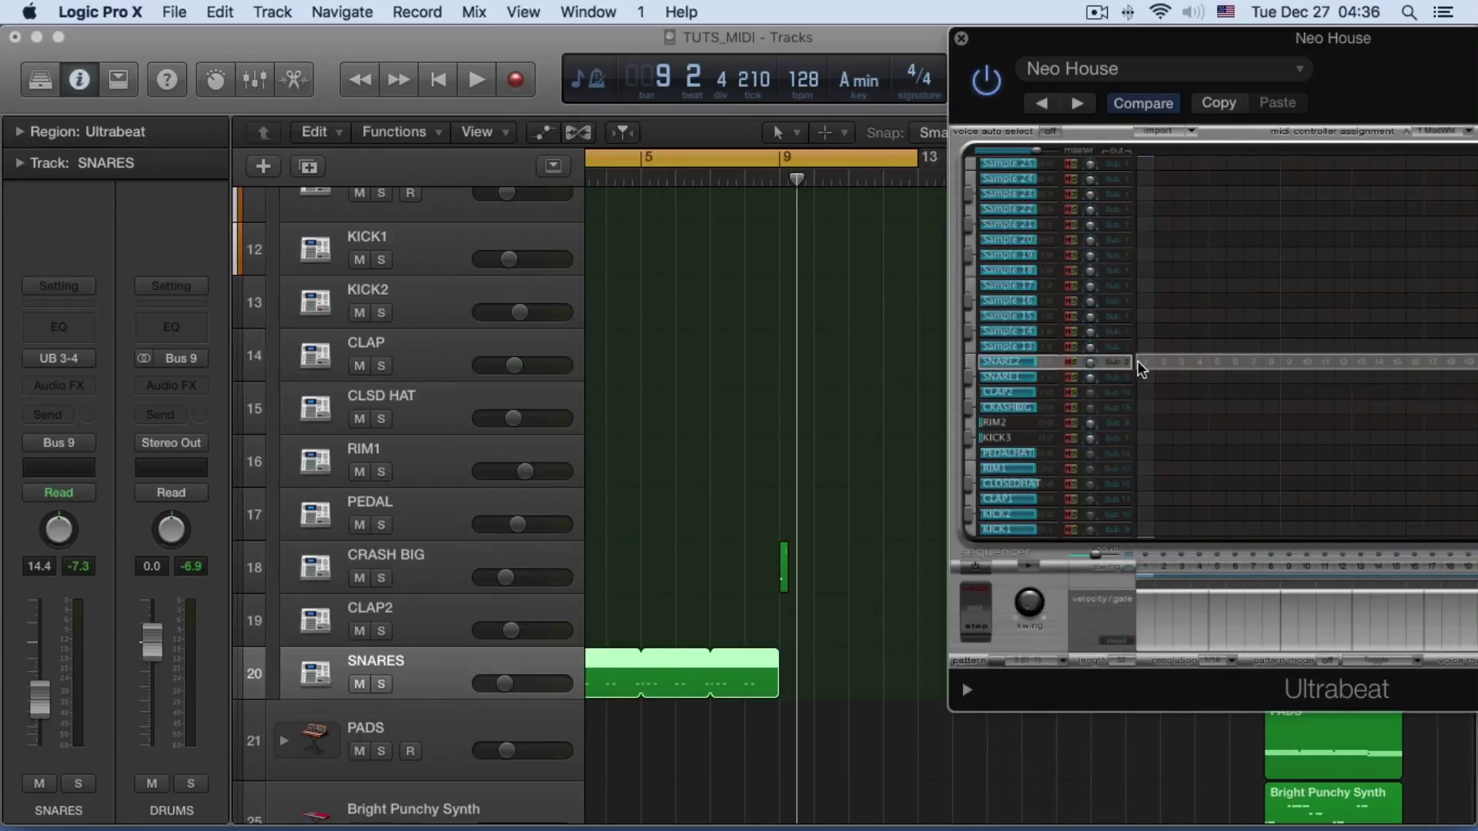
# Set the cycle area to start at bar 9, move the Ultrabeat window partly over the tracks, and play briefly from bar 9
pyautogui.press('space')
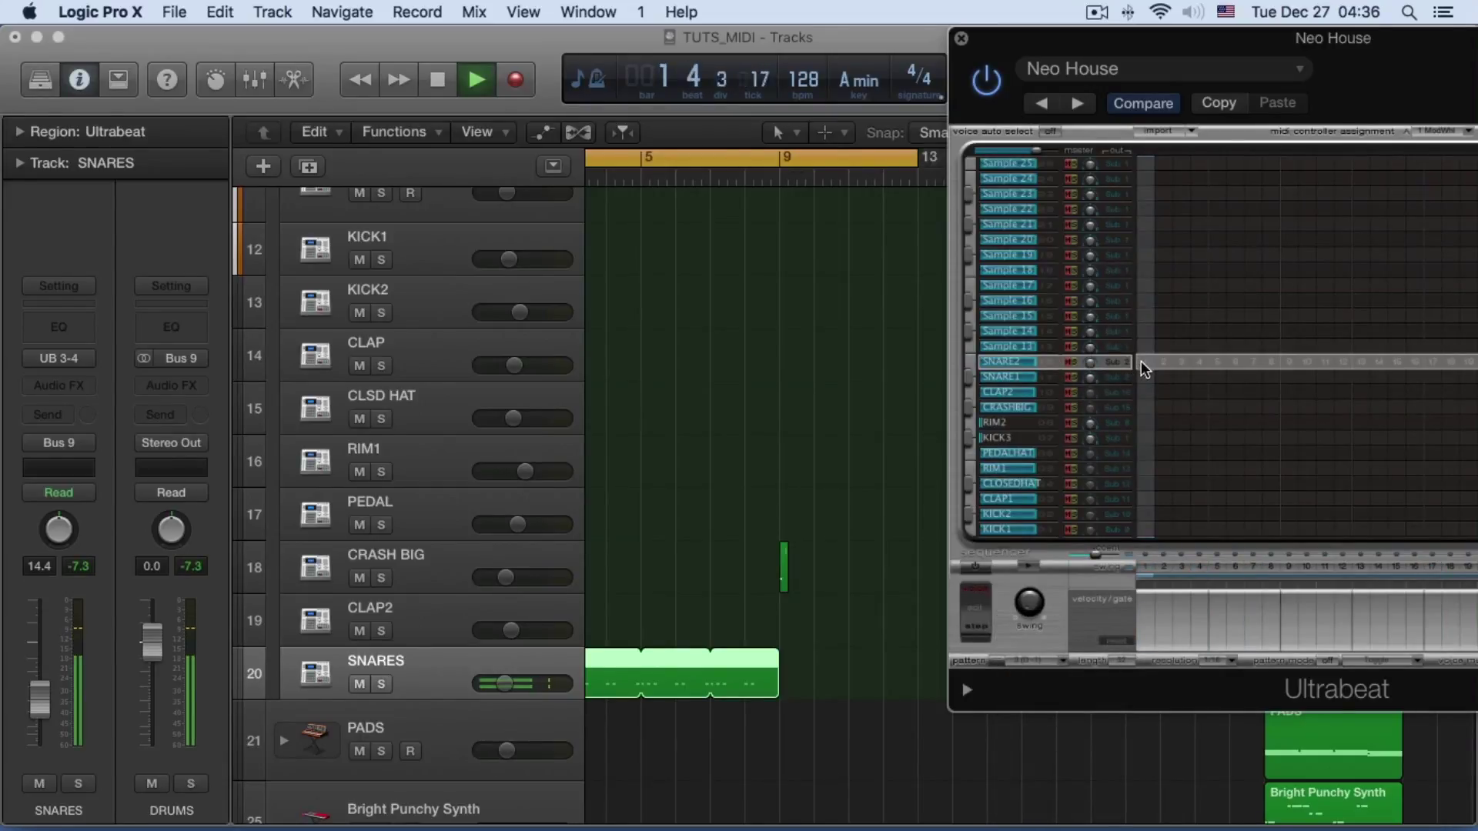
pyautogui.press('space')
pyautogui.hscroll(-5, 697, 177)
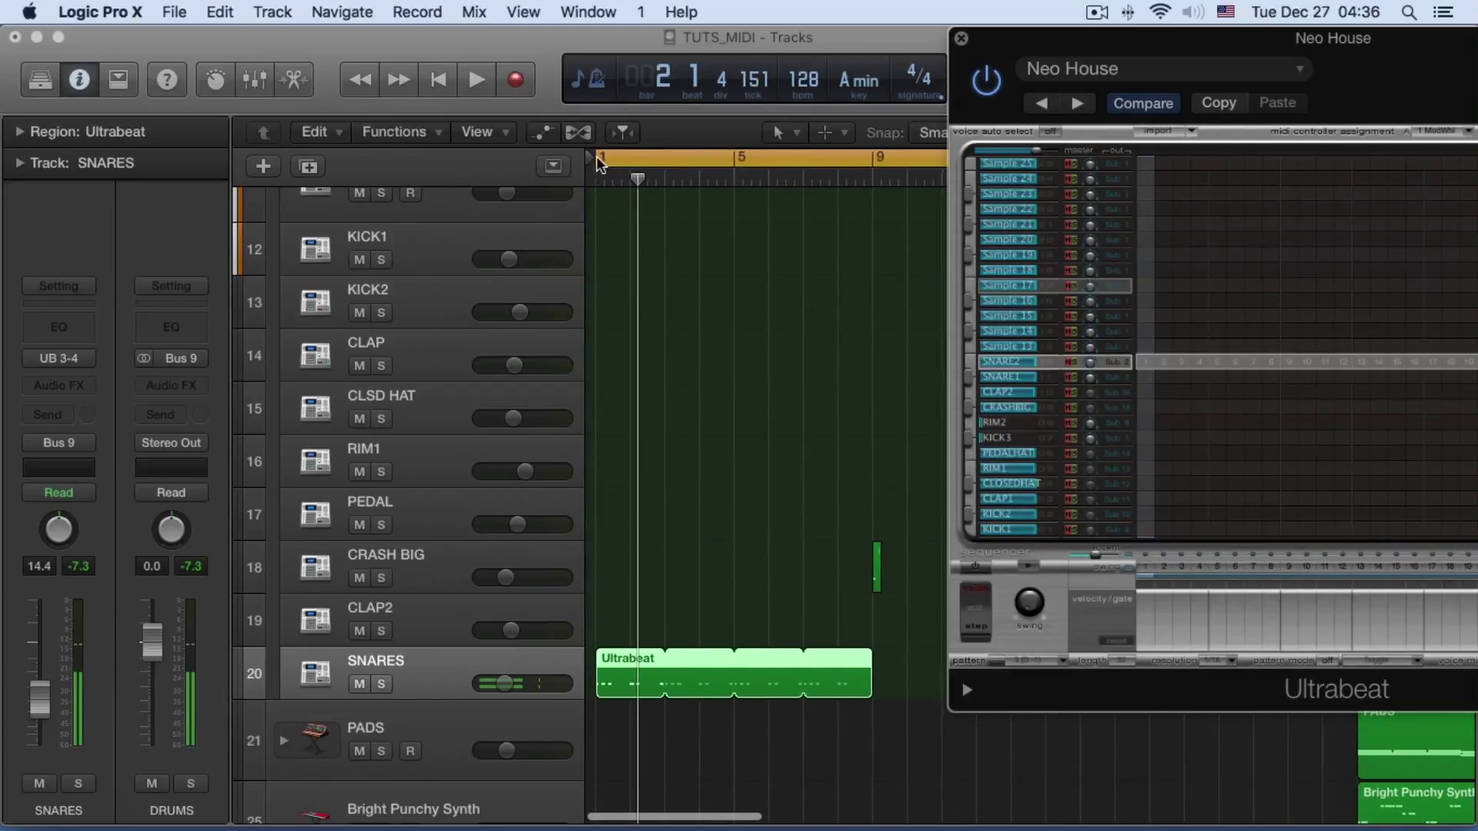
pyautogui.moveTo(597, 164); pyautogui.dragTo(880, 168)
pyautogui.press('space')
pyautogui.click(1038, 428)
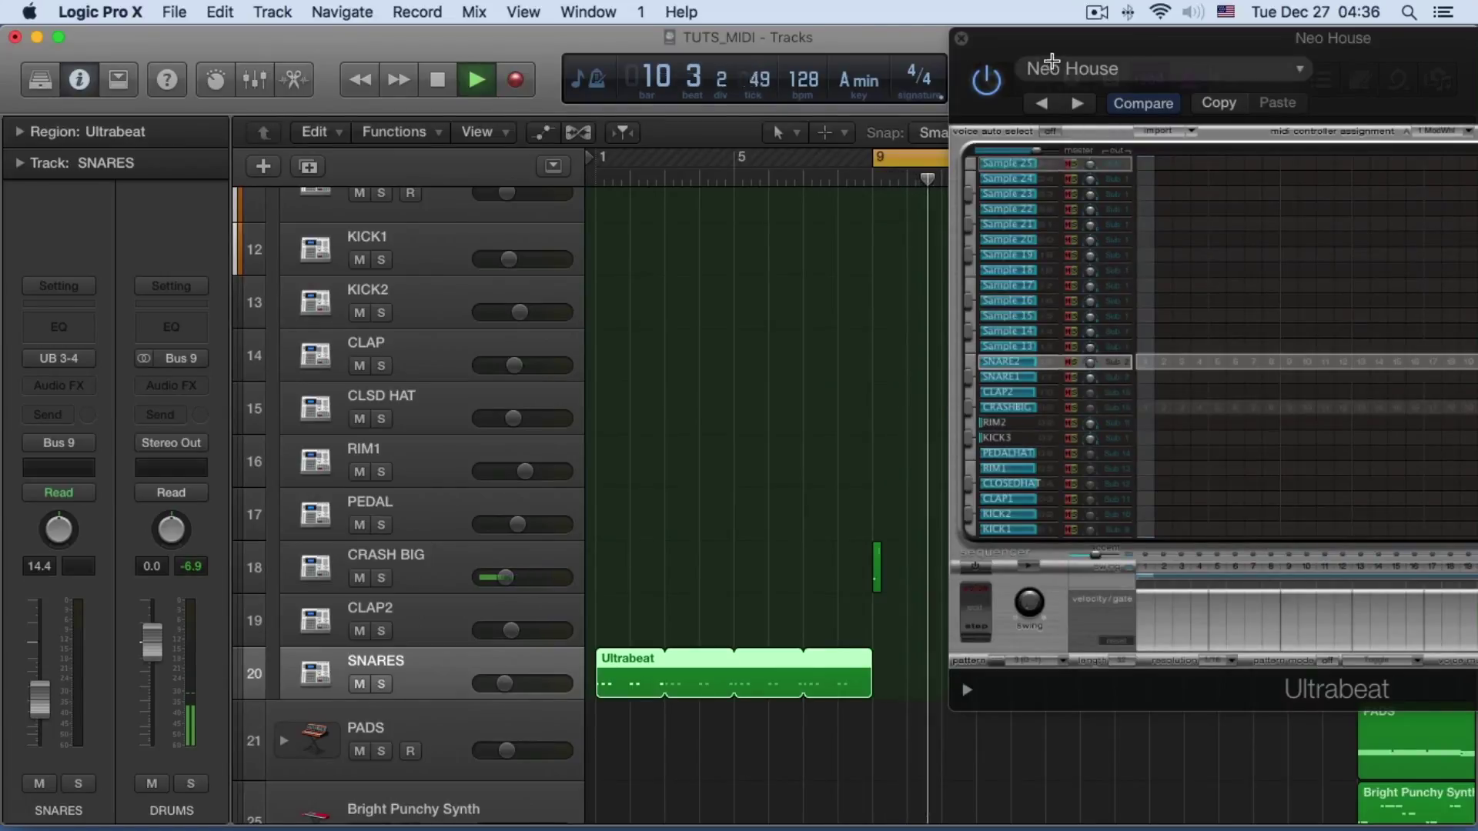
pyautogui.moveTo(1051, 41); pyautogui.dragTo(875, 40)
pyautogui.press('space')
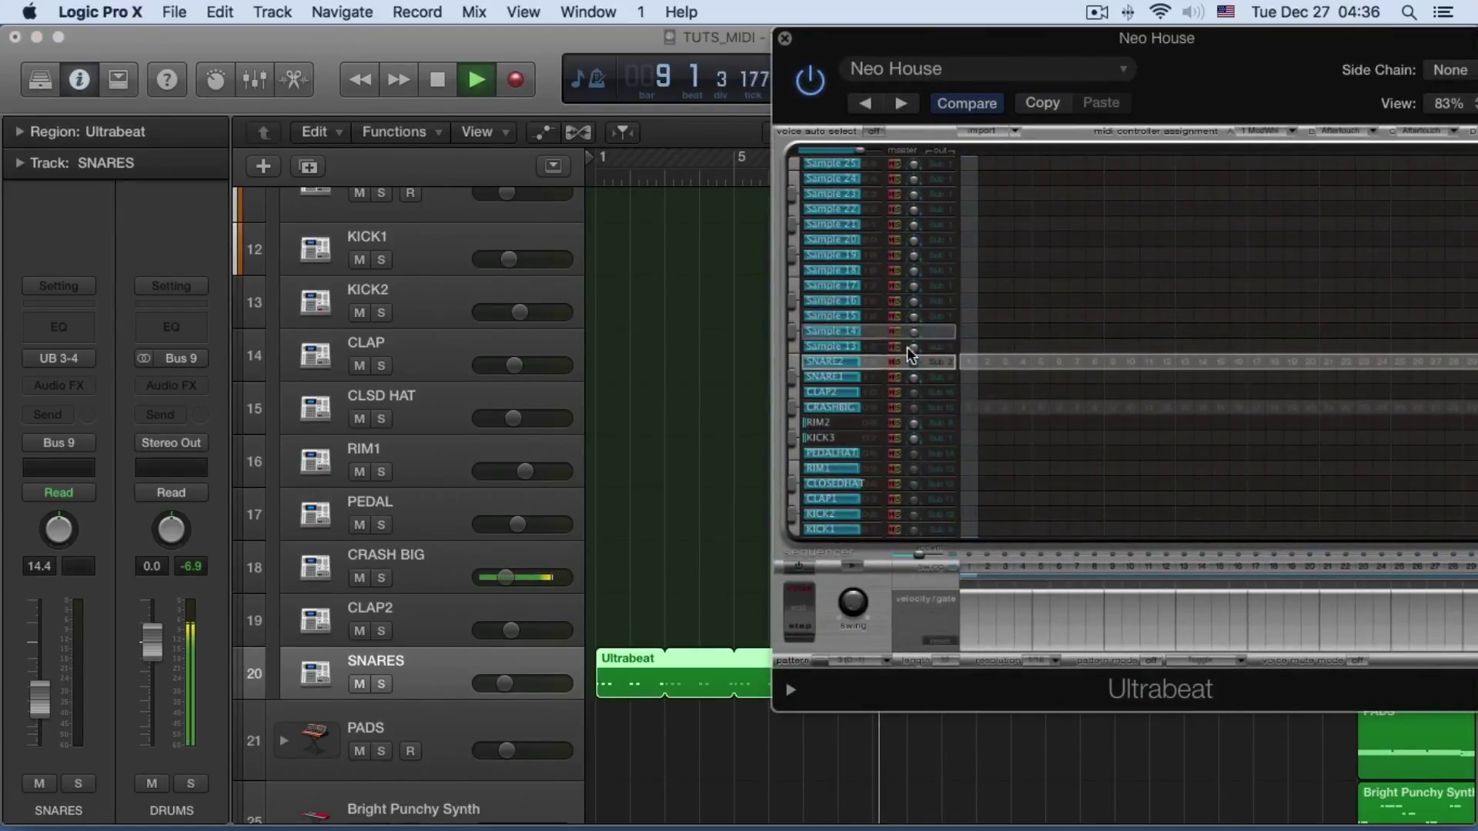
pyautogui.press('space')
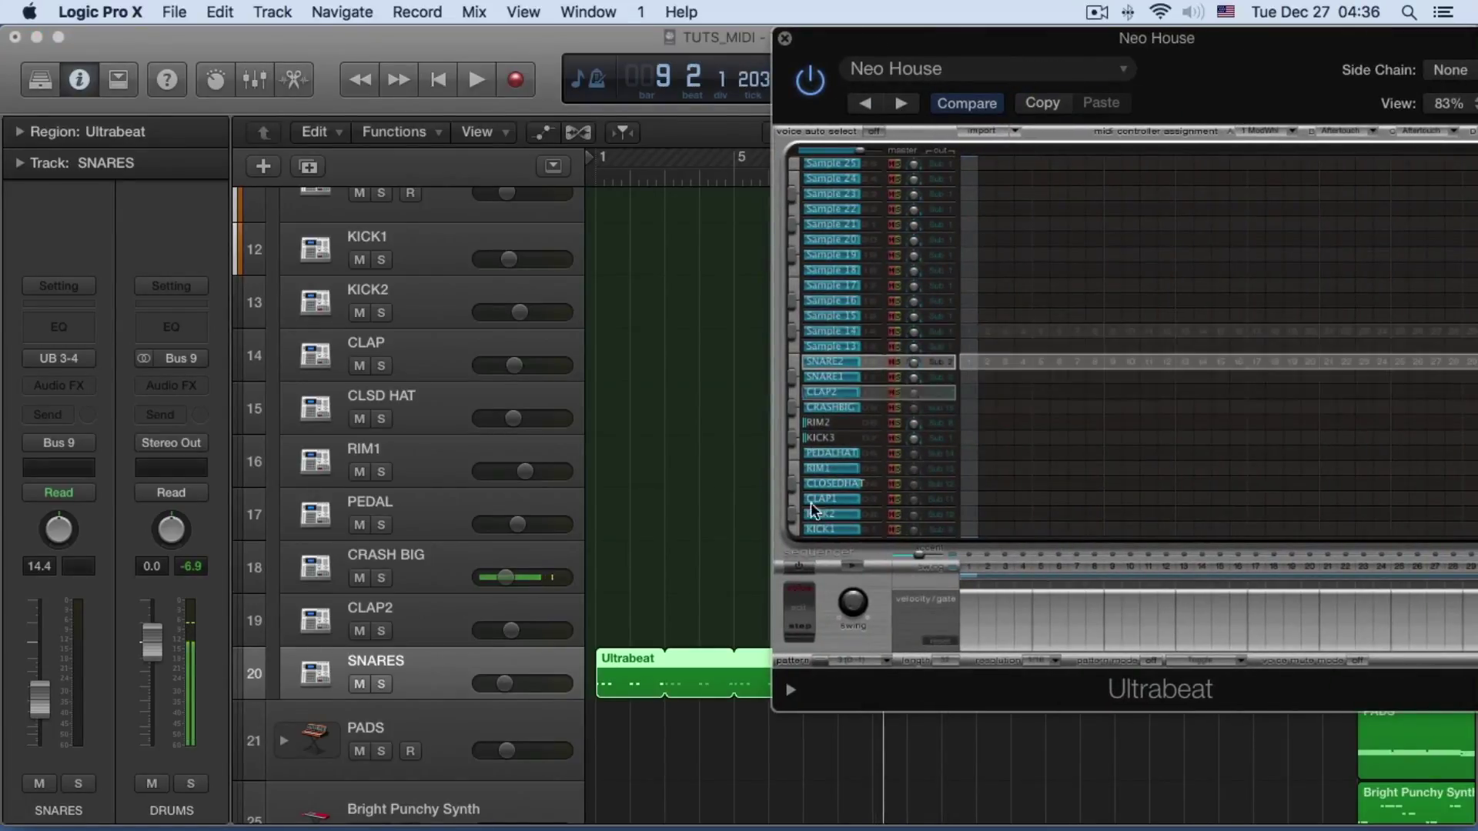
# Turn on Ultrabeat's sequencer and put SNARE2 hits on steps 1, 5 and 9 while playing from bar 9
pyautogui.click(799, 566)
pyautogui.click(968, 361)
pyautogui.press('space')
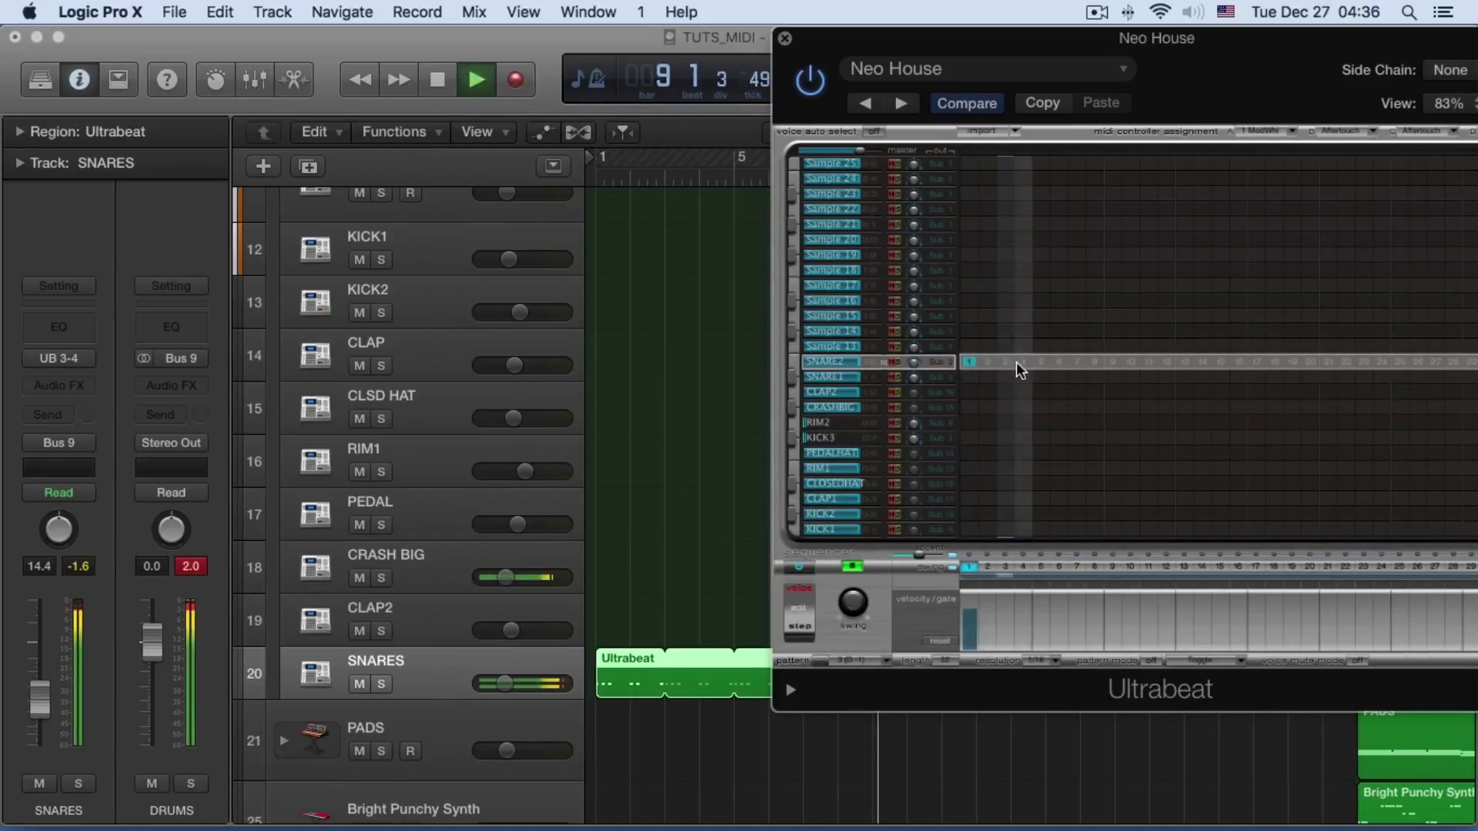
pyautogui.click(1024, 363)
pyautogui.click(1024, 363)
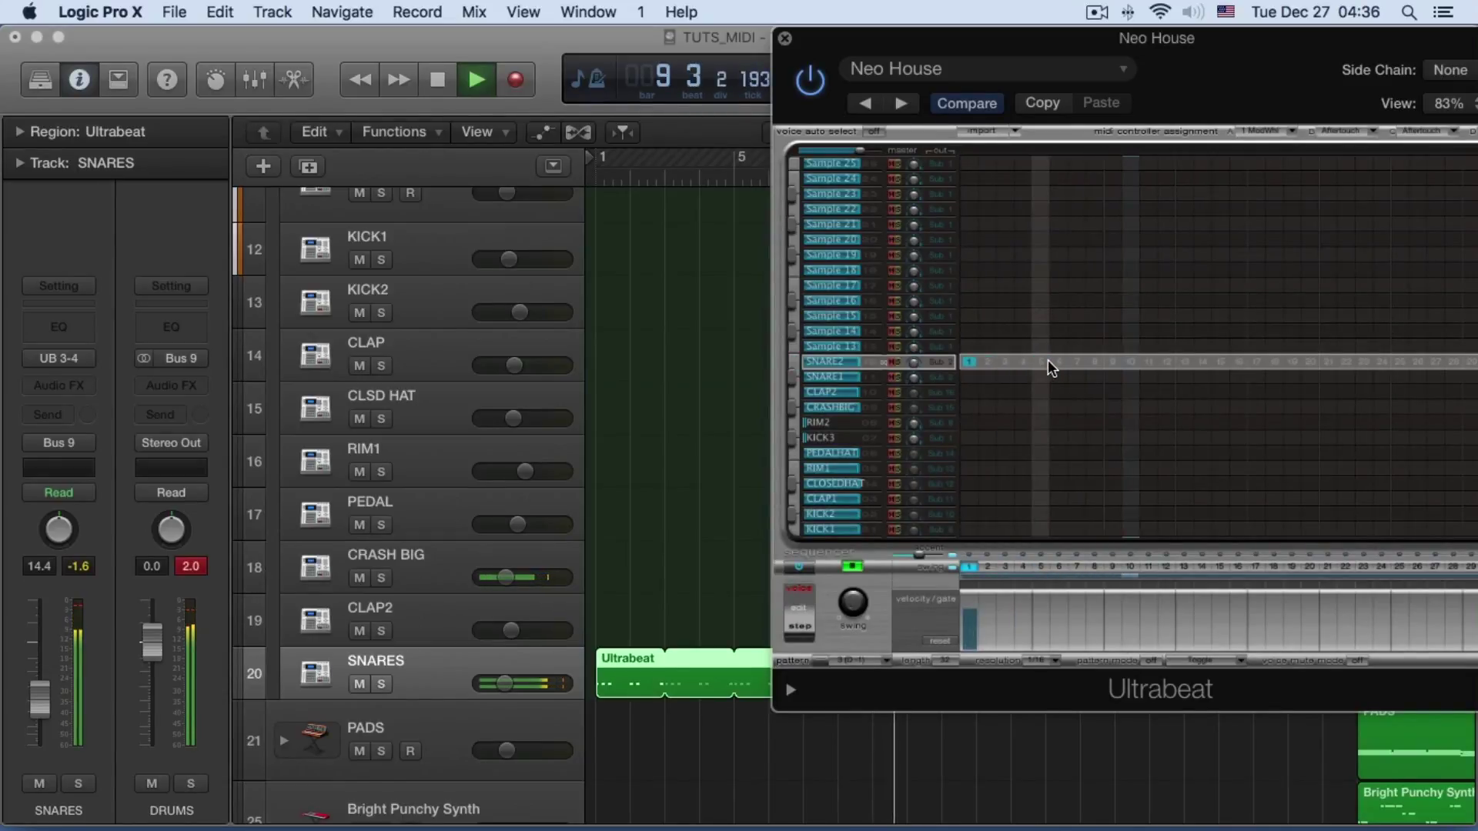
pyautogui.click(1059, 362)
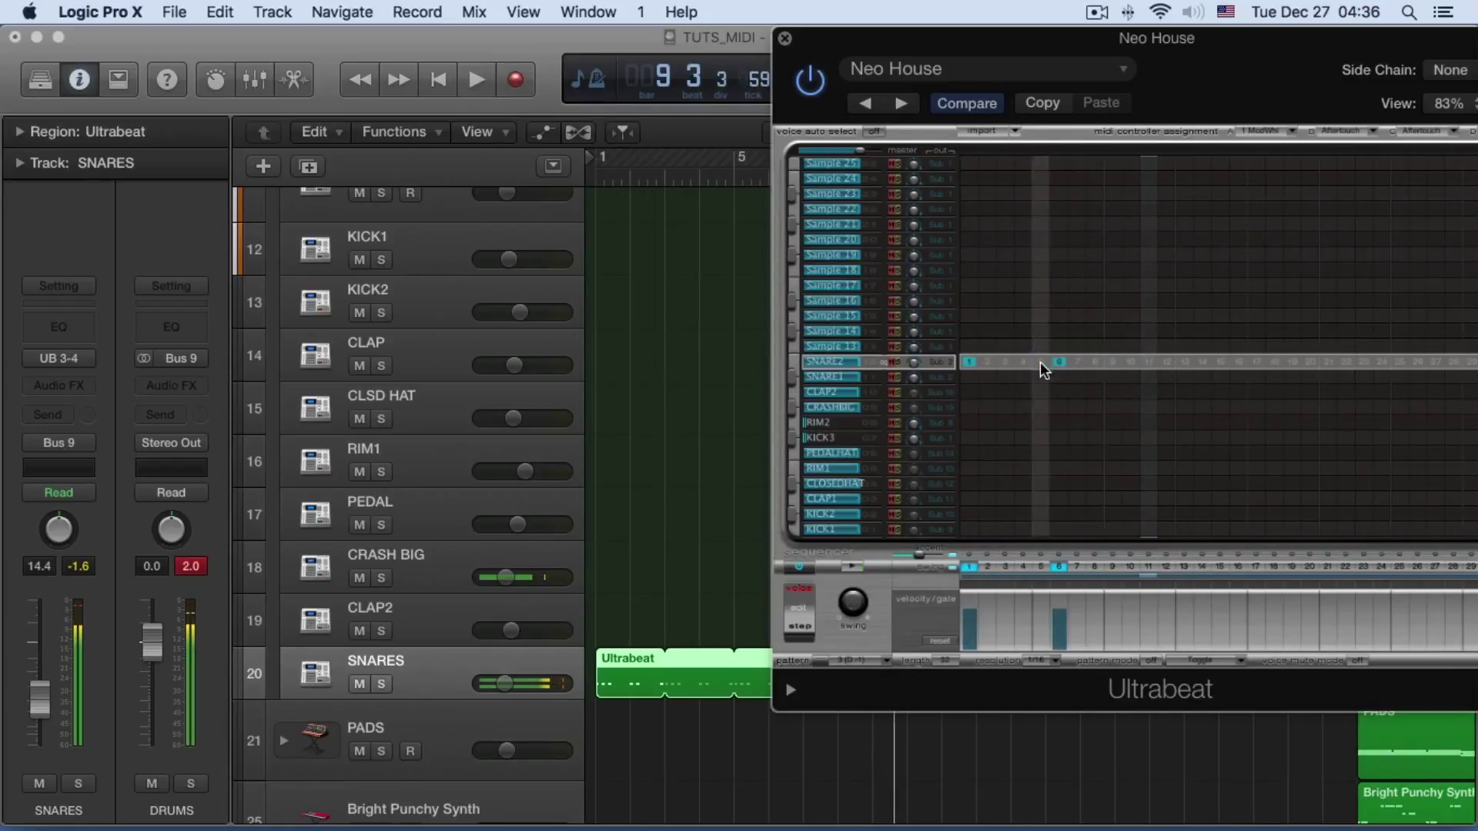
pyautogui.click(1056, 361)
pyautogui.click(1042, 361)
pyautogui.click(1113, 362)
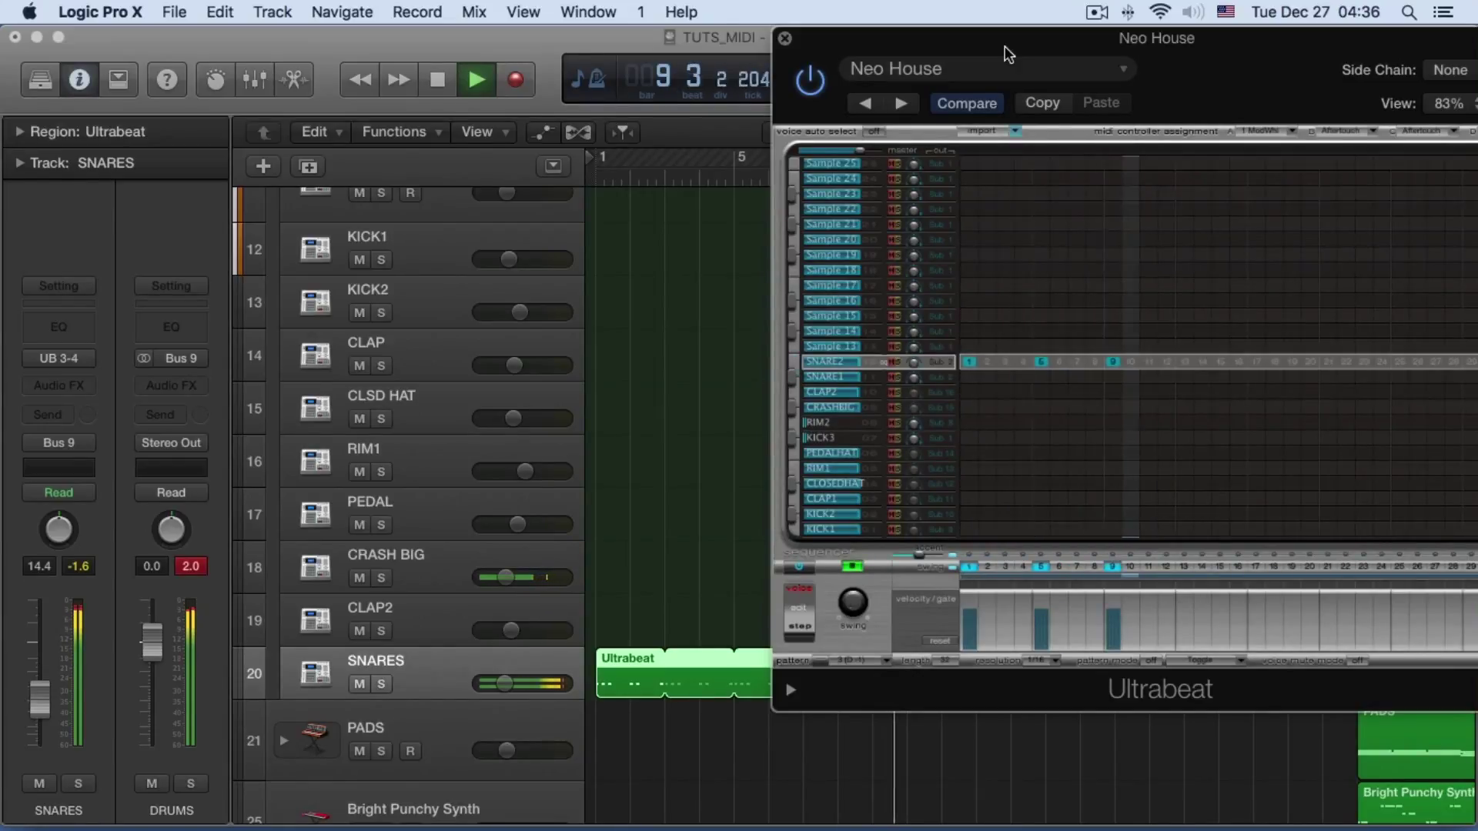
# Bring the whole Ultrabeat step grid into view, add SNARE2 hits on steps 13, 17, 21, 25 and 29, and stop playback
pyautogui.moveTo(1004, 45); pyautogui.dragTo(750, 84)
pyautogui.click(928, 402)
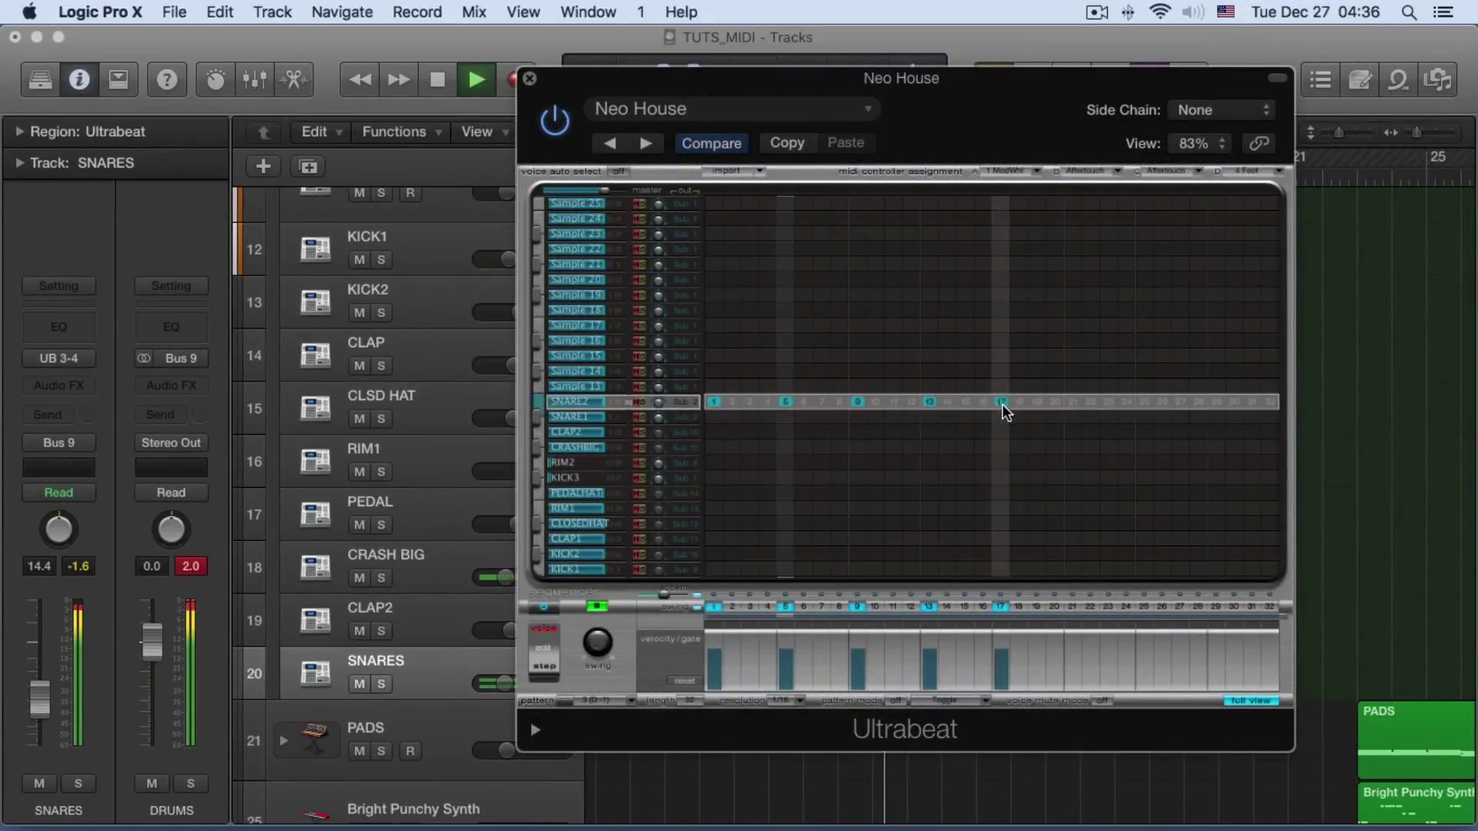
pyautogui.click(1002, 403)
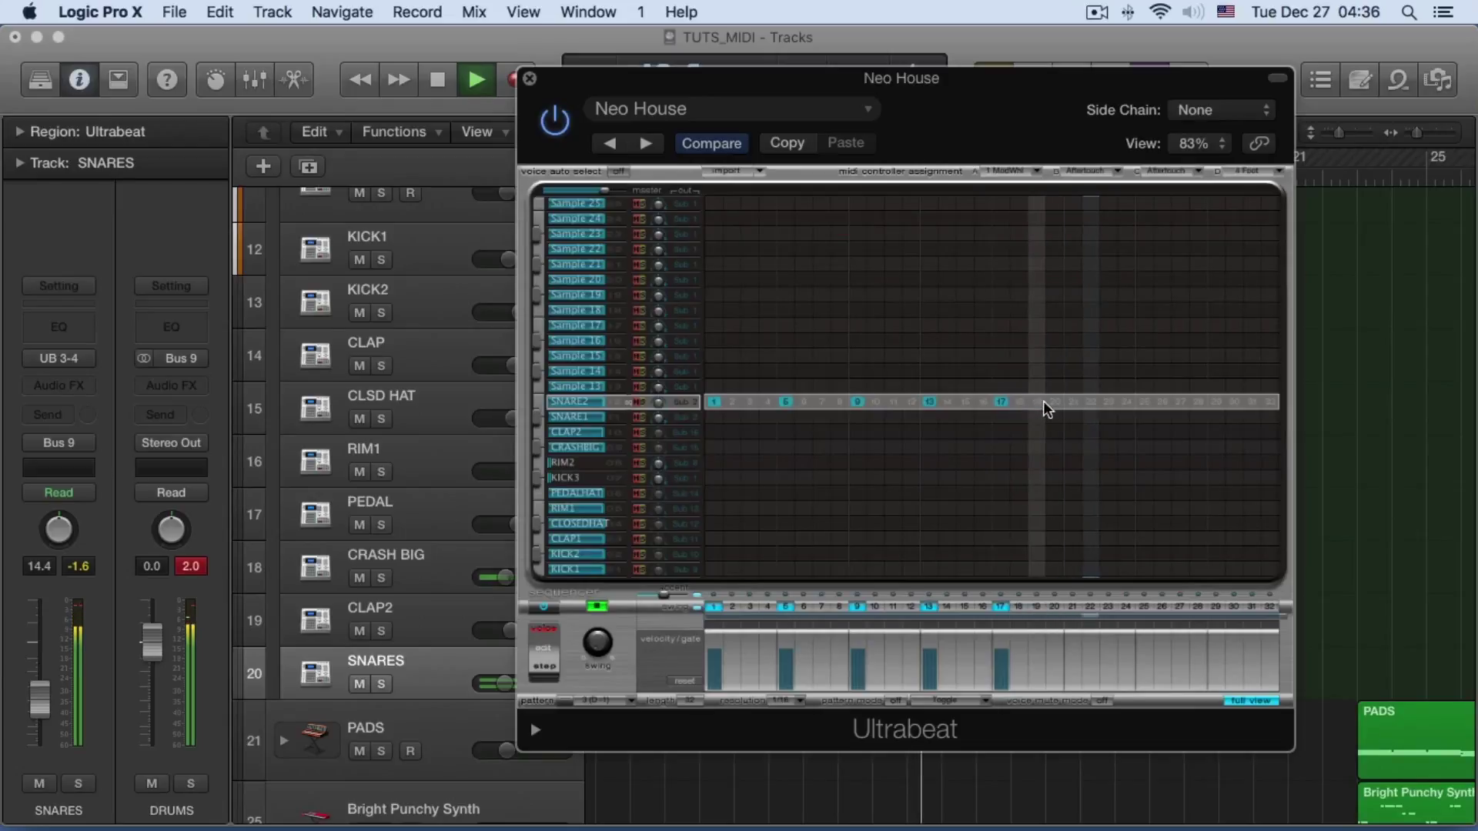
pyautogui.click(1070, 403)
pyautogui.click(1144, 402)
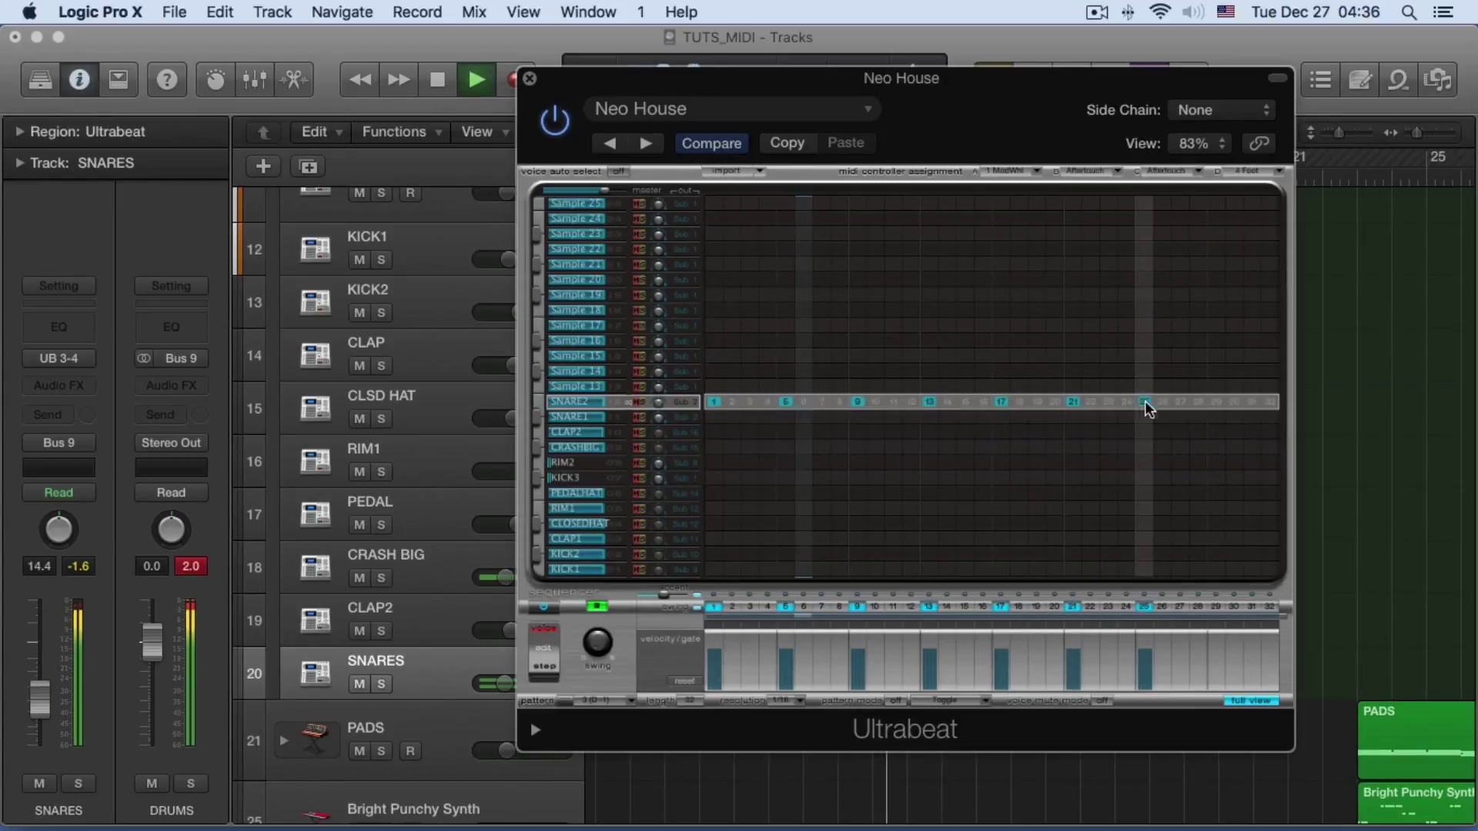
pyautogui.click(1216, 401)
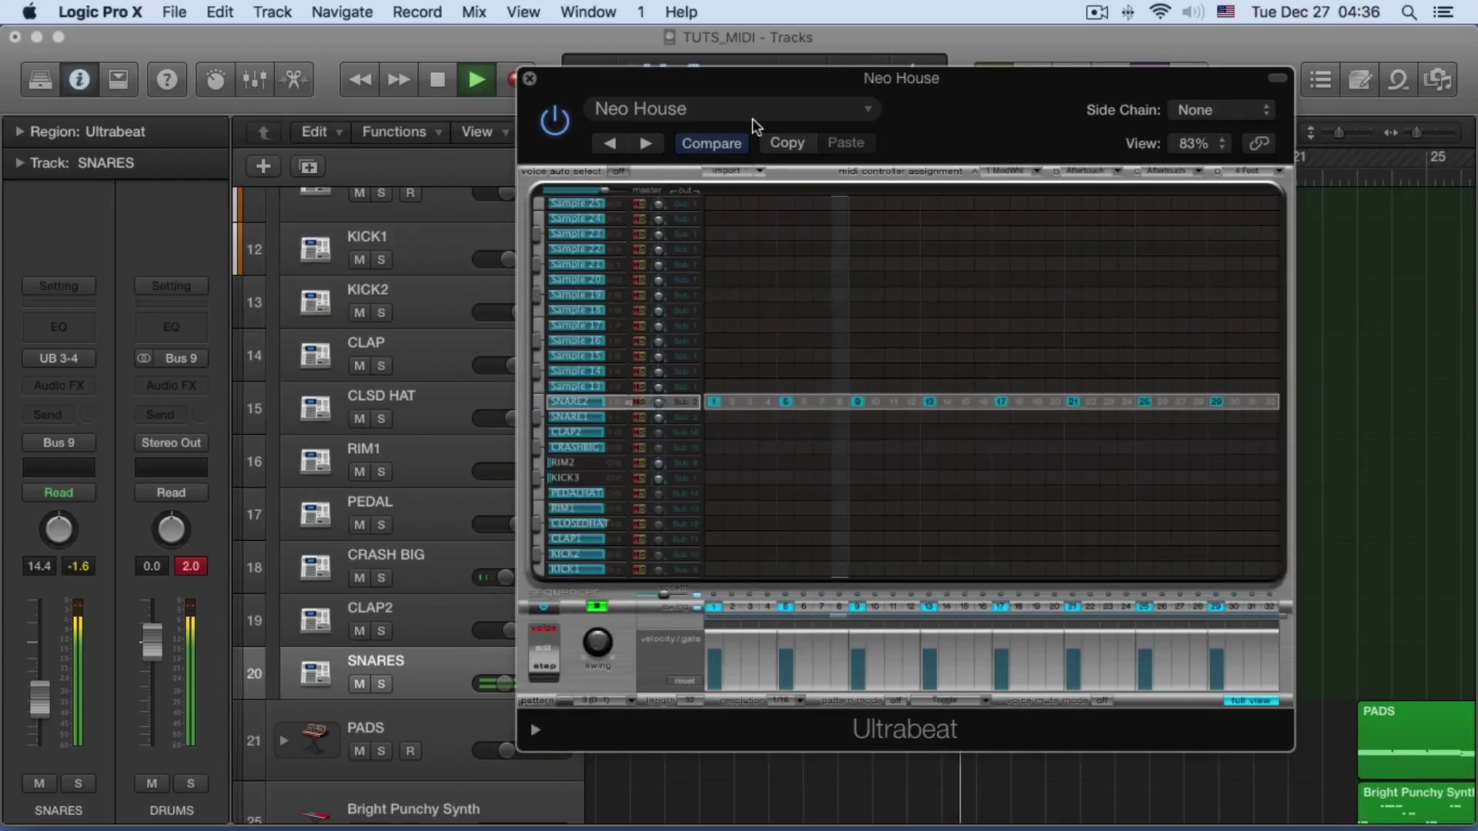
pyautogui.press('space')
# Place the SNARE2 pattern as a region at bar 9 of the SNARES track and extend the cycle range to bar 17
pyautogui.moveTo(772, 83); pyautogui.dragTo(1225, 69)
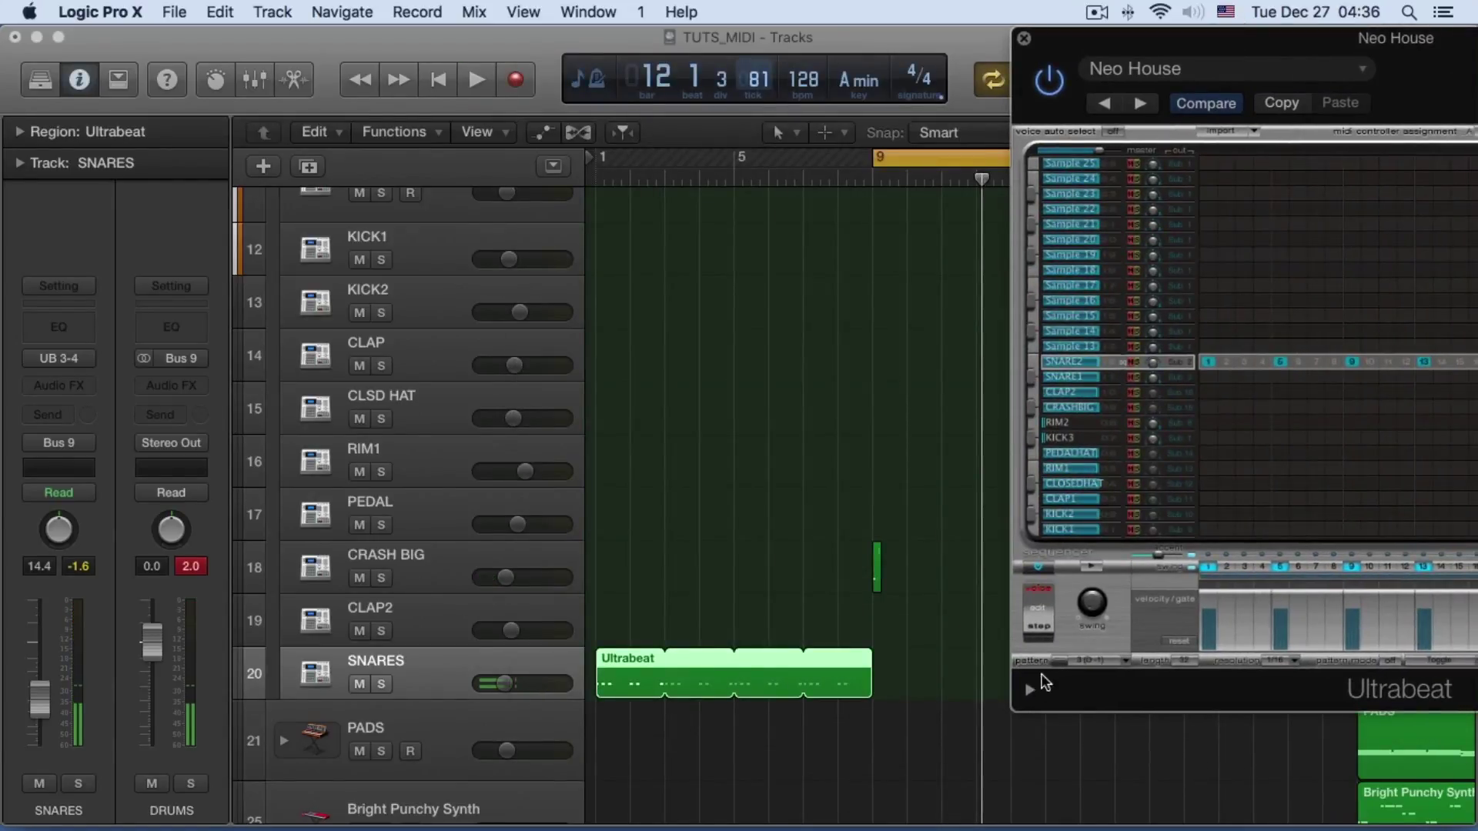
pyautogui.moveTo(891, 692); pyautogui.dragTo(887, 683)
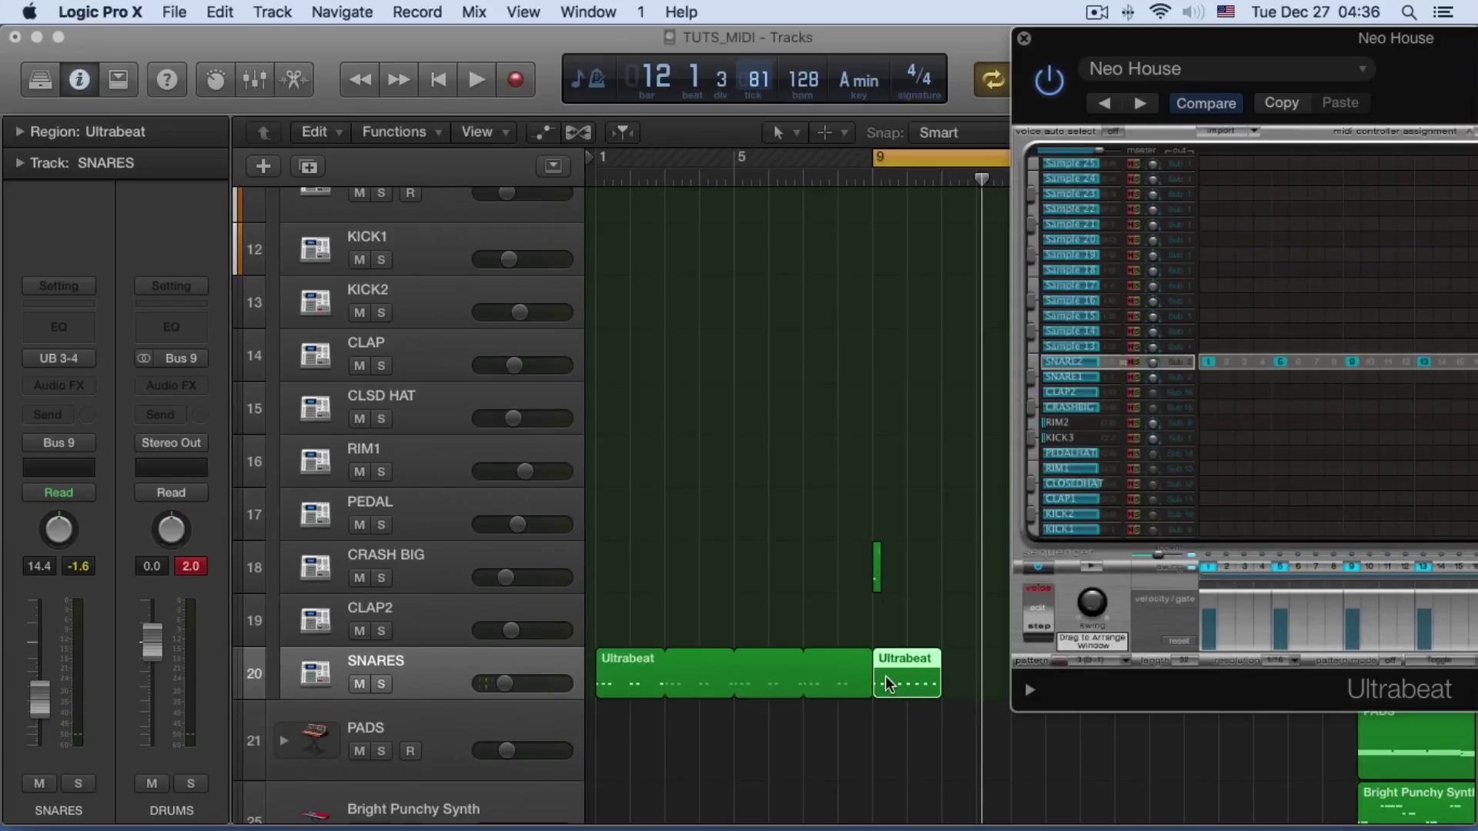
pyautogui.hscroll(5, 899, 468)
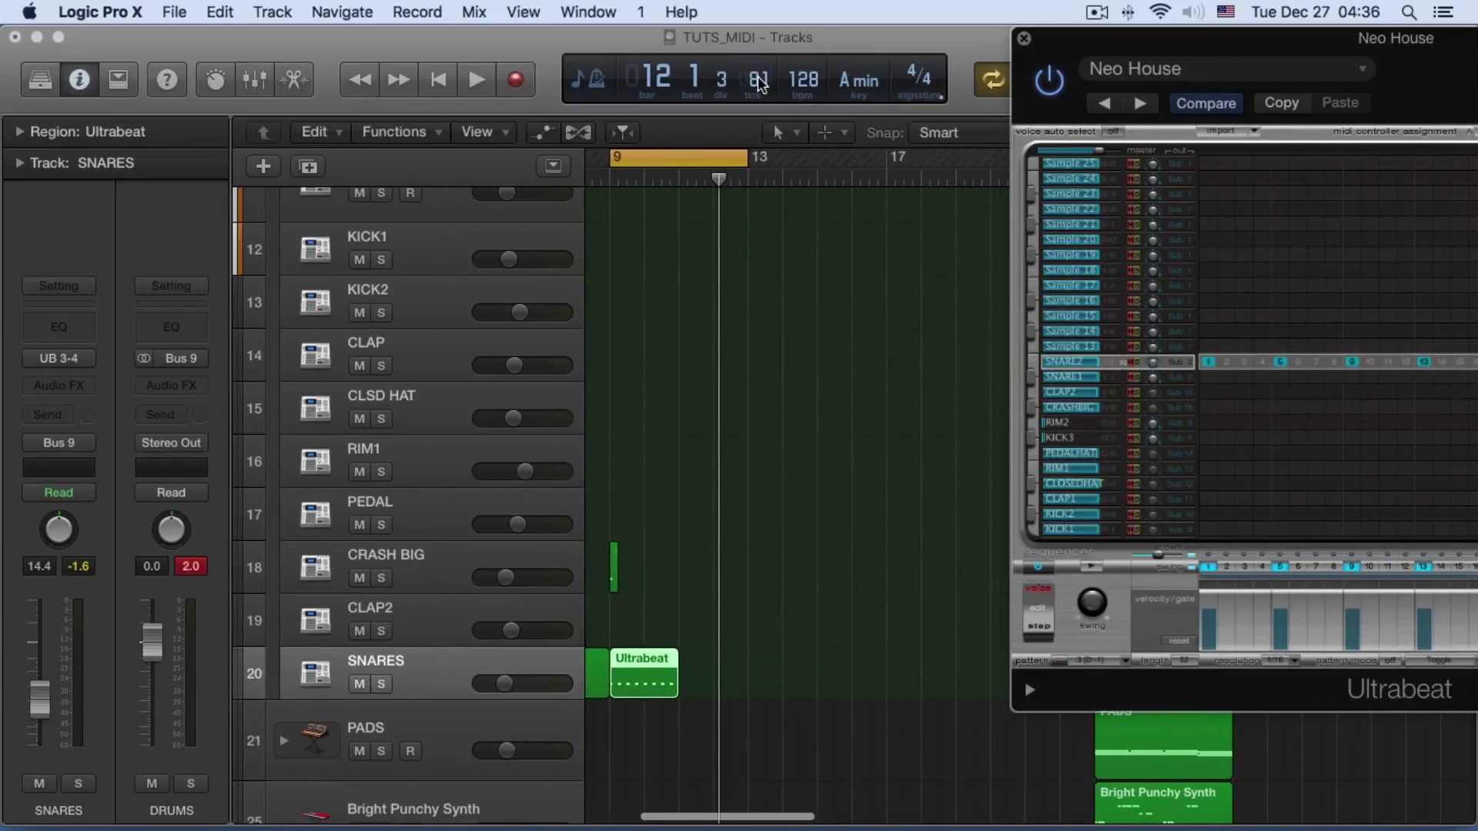
pyautogui.click(739, 159)
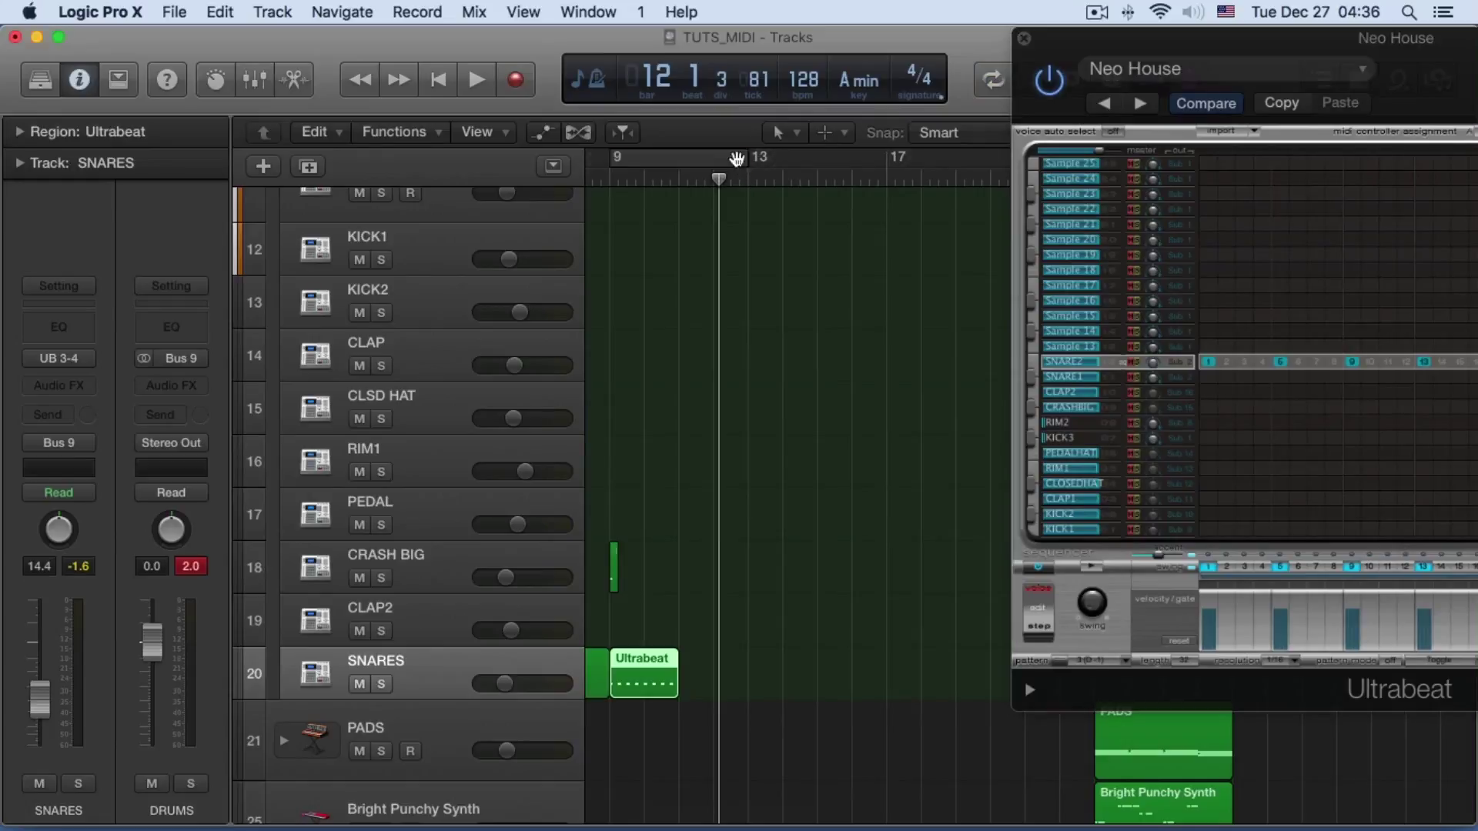
pyautogui.moveTo(743, 159); pyautogui.dragTo(885, 160)
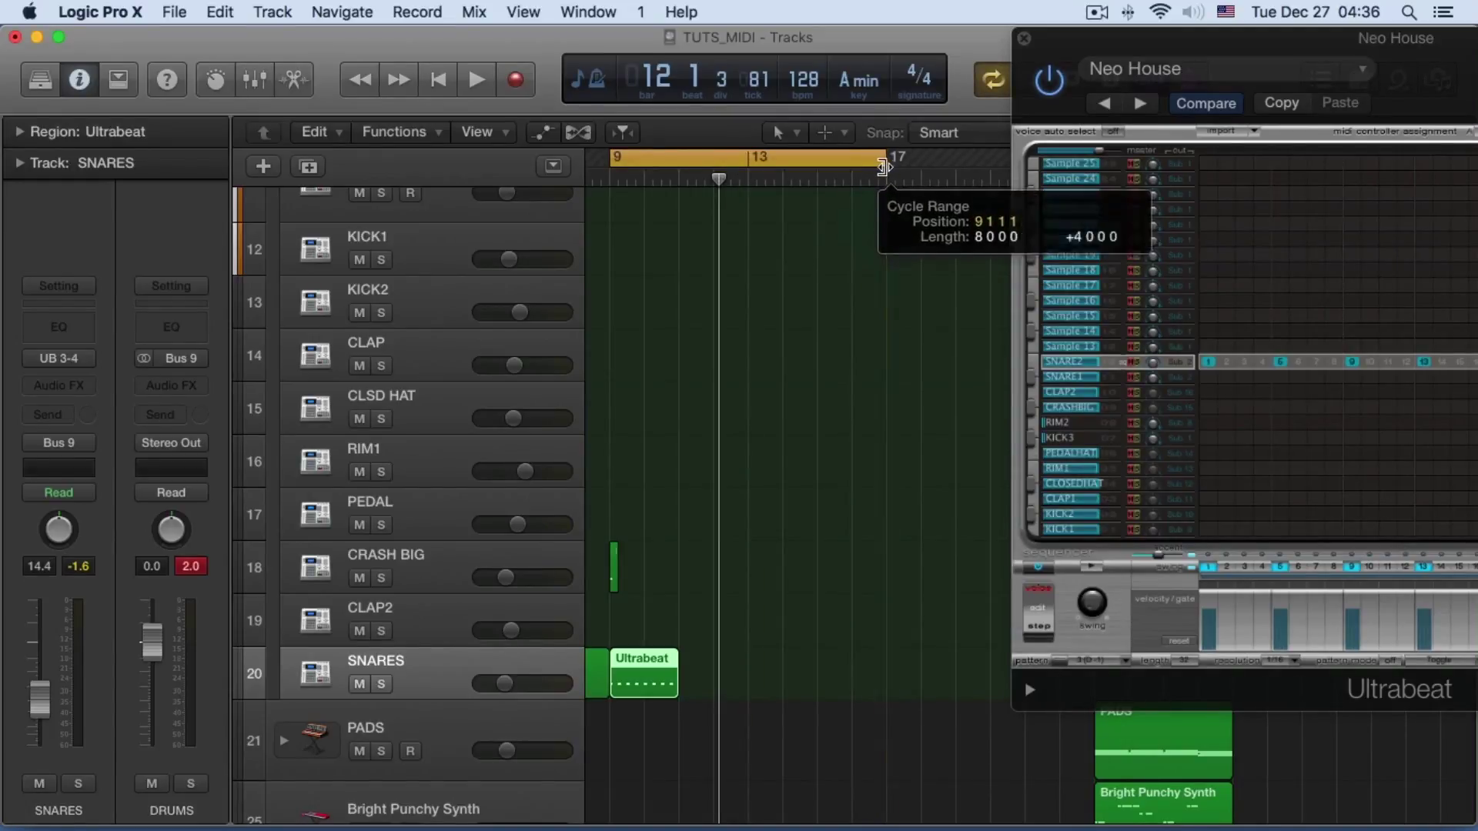
# Play from bar 9, loop the second SNARES region up to bar 13, and stop playback
pyautogui.scroll(7, 875, 259)
pyautogui.scroll(-10, 875, 260)
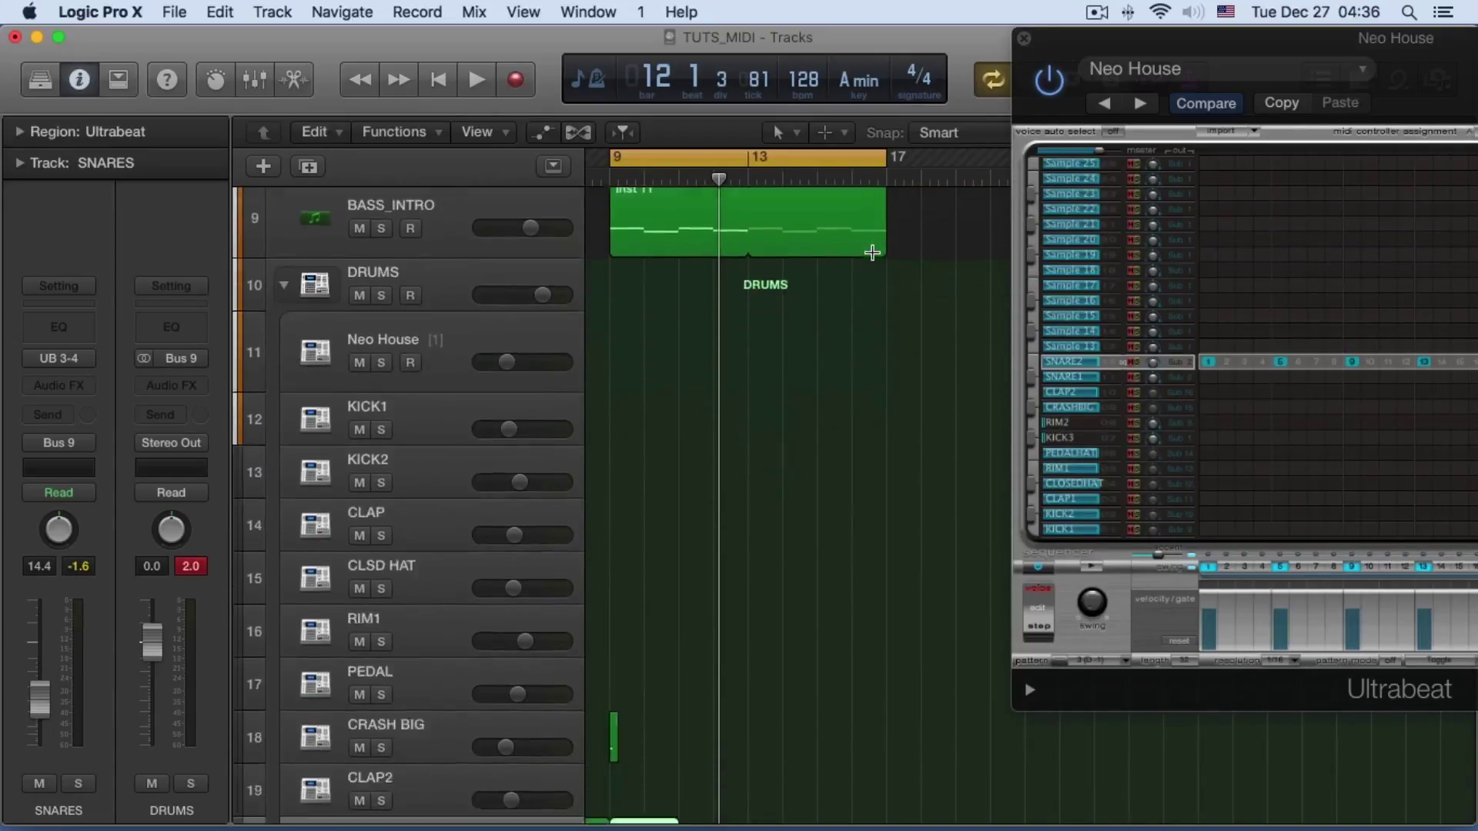
pyautogui.press('space')
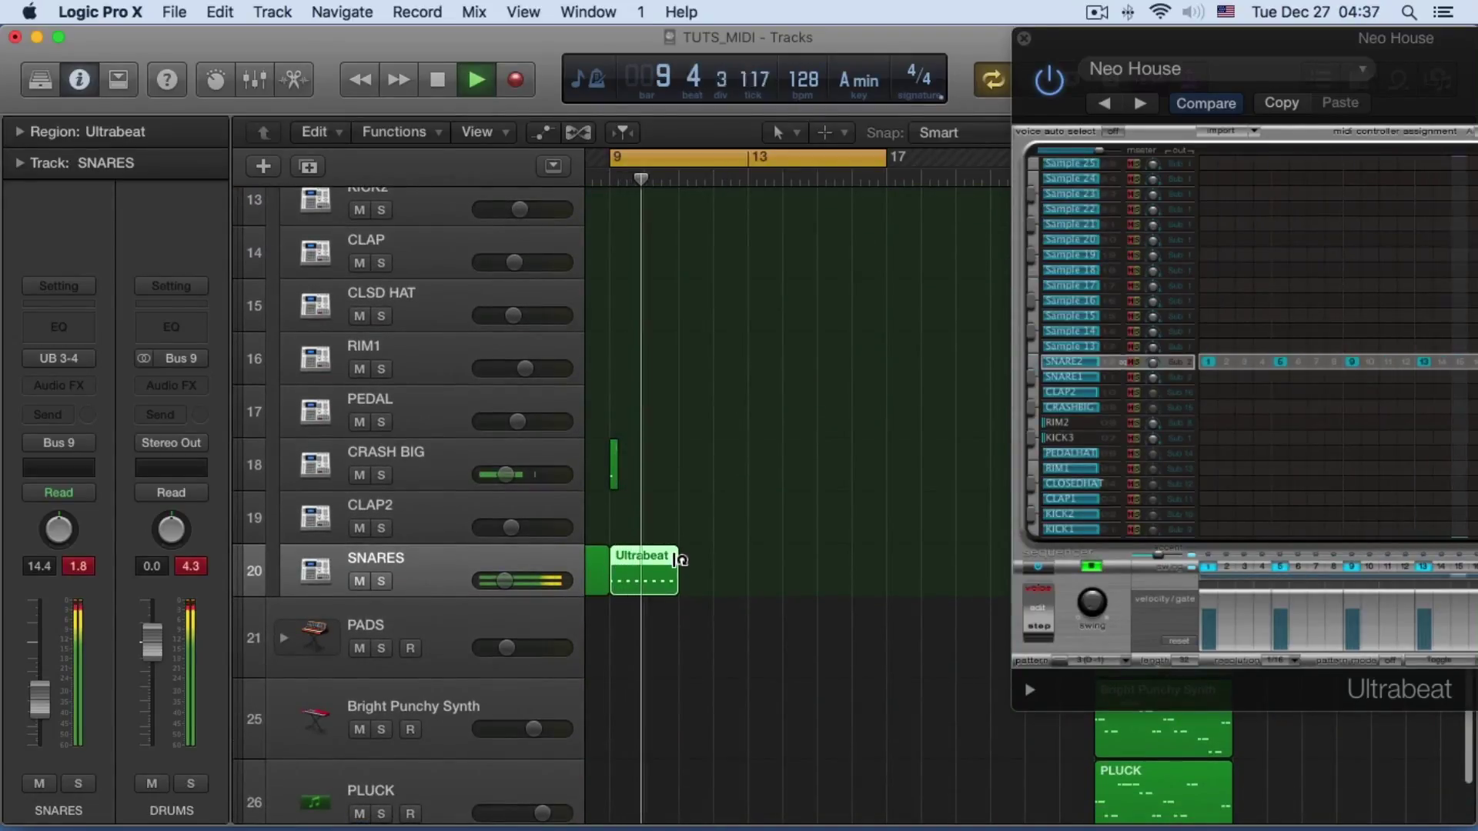
pyautogui.moveTo(676, 568); pyautogui.dragTo(748, 562)
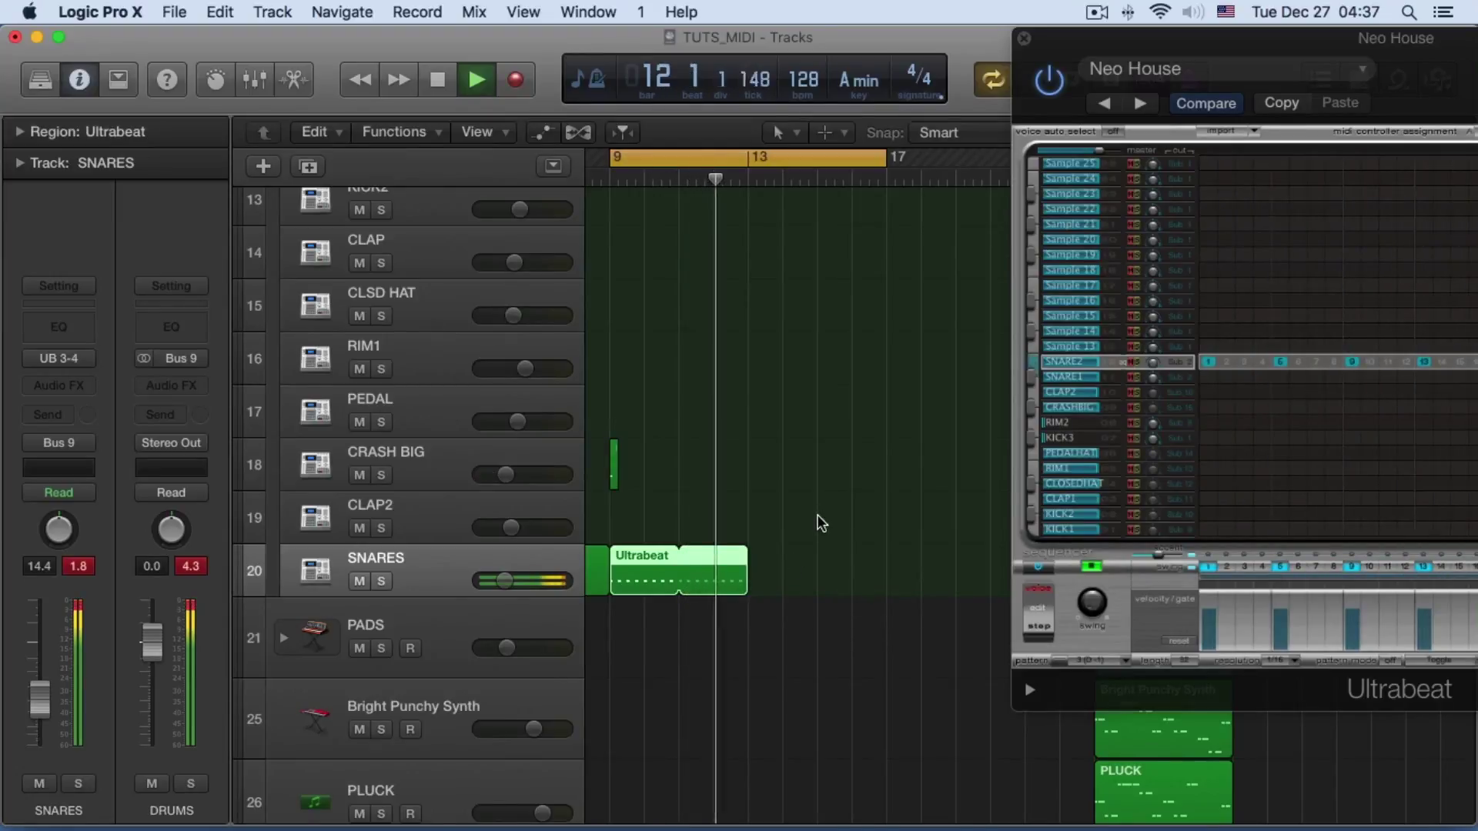
pyautogui.press('space')
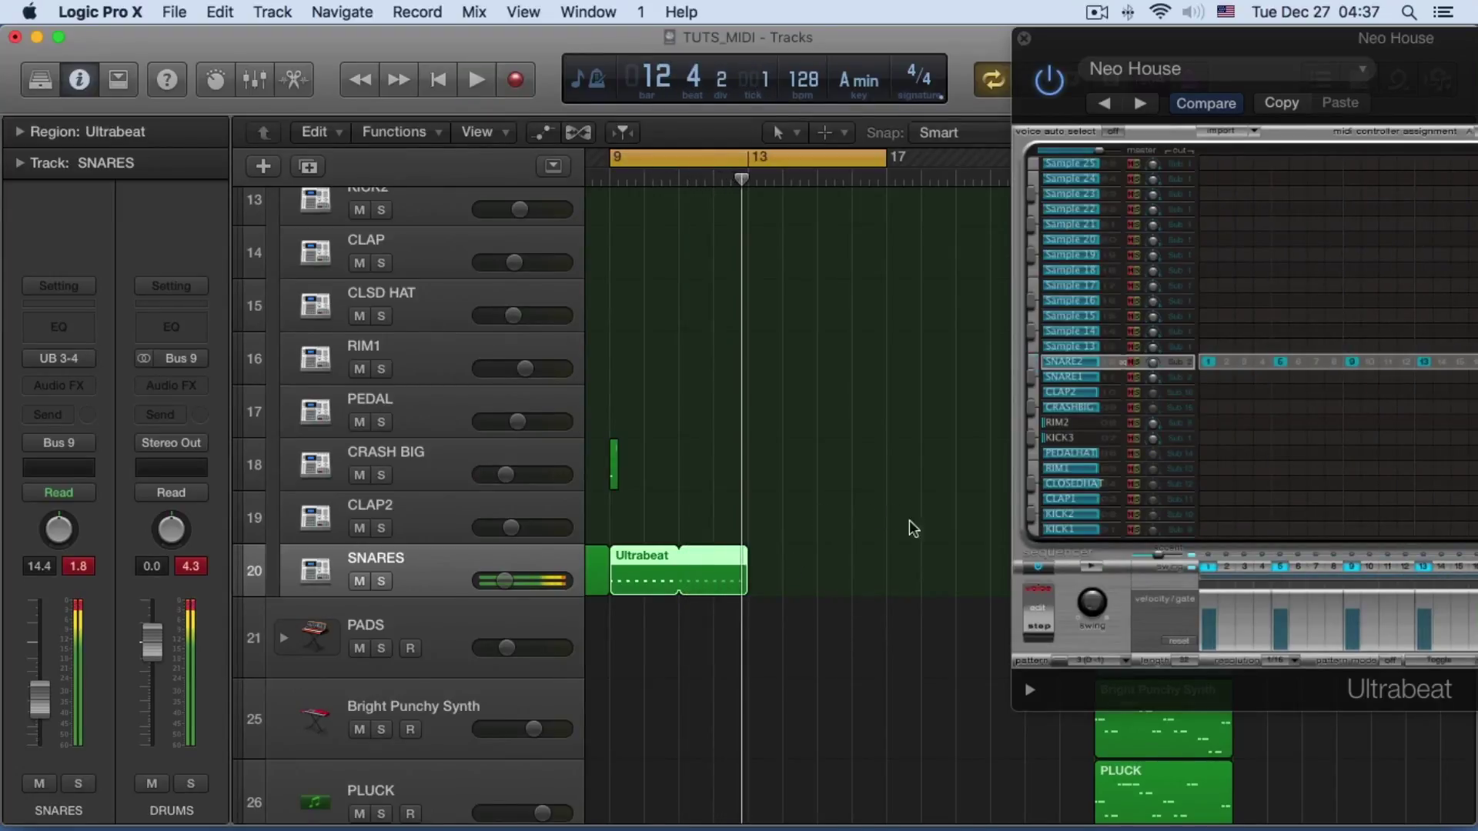
# Switch Ultrabeat to the empty pattern 4 and move its window so more of the step grid shows
pyautogui.click(1122, 662)
pyautogui.click(1237, 311)
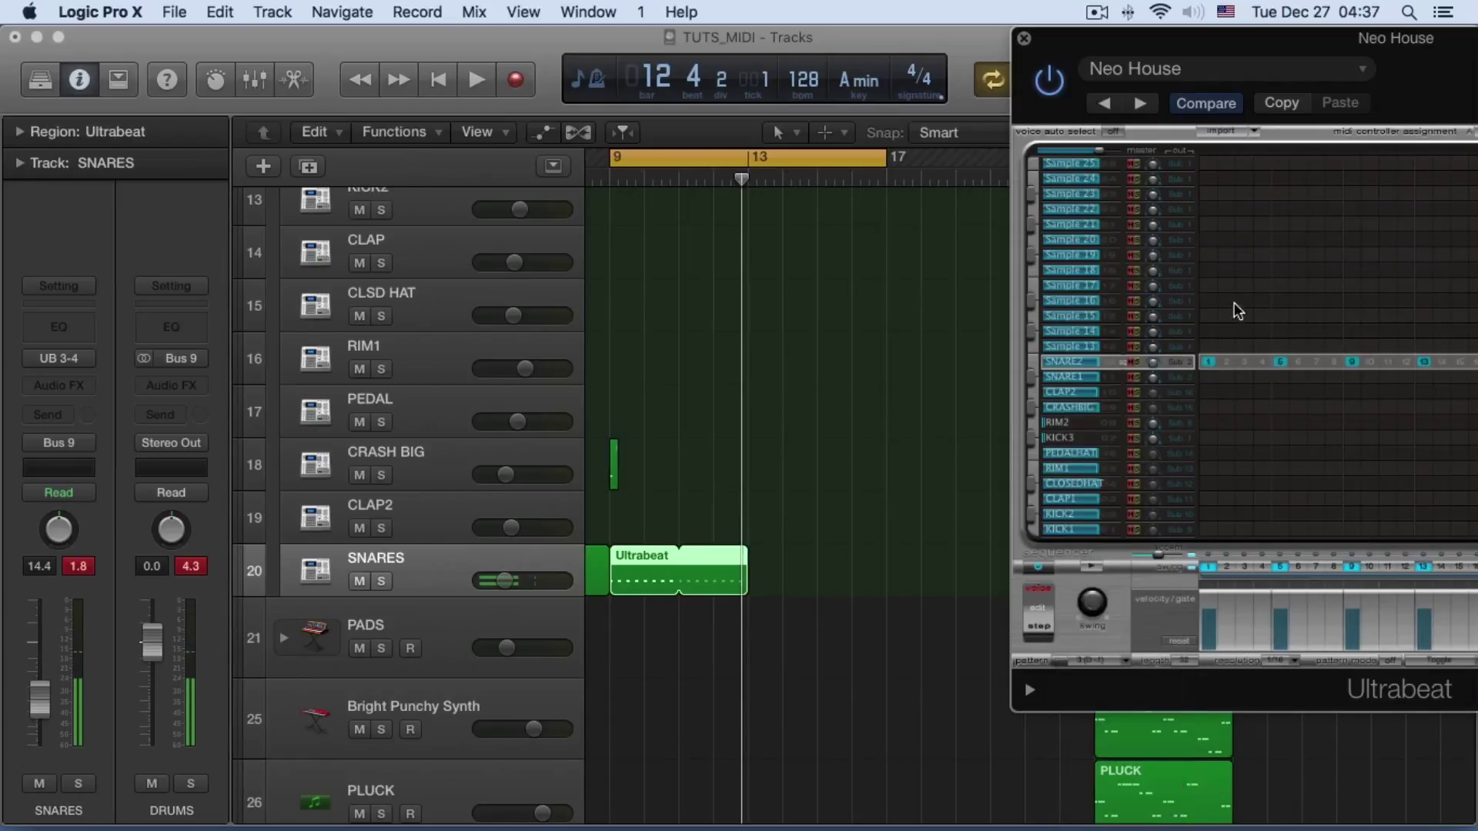
pyautogui.moveTo(1158, 52); pyautogui.dragTo(1012, 43)
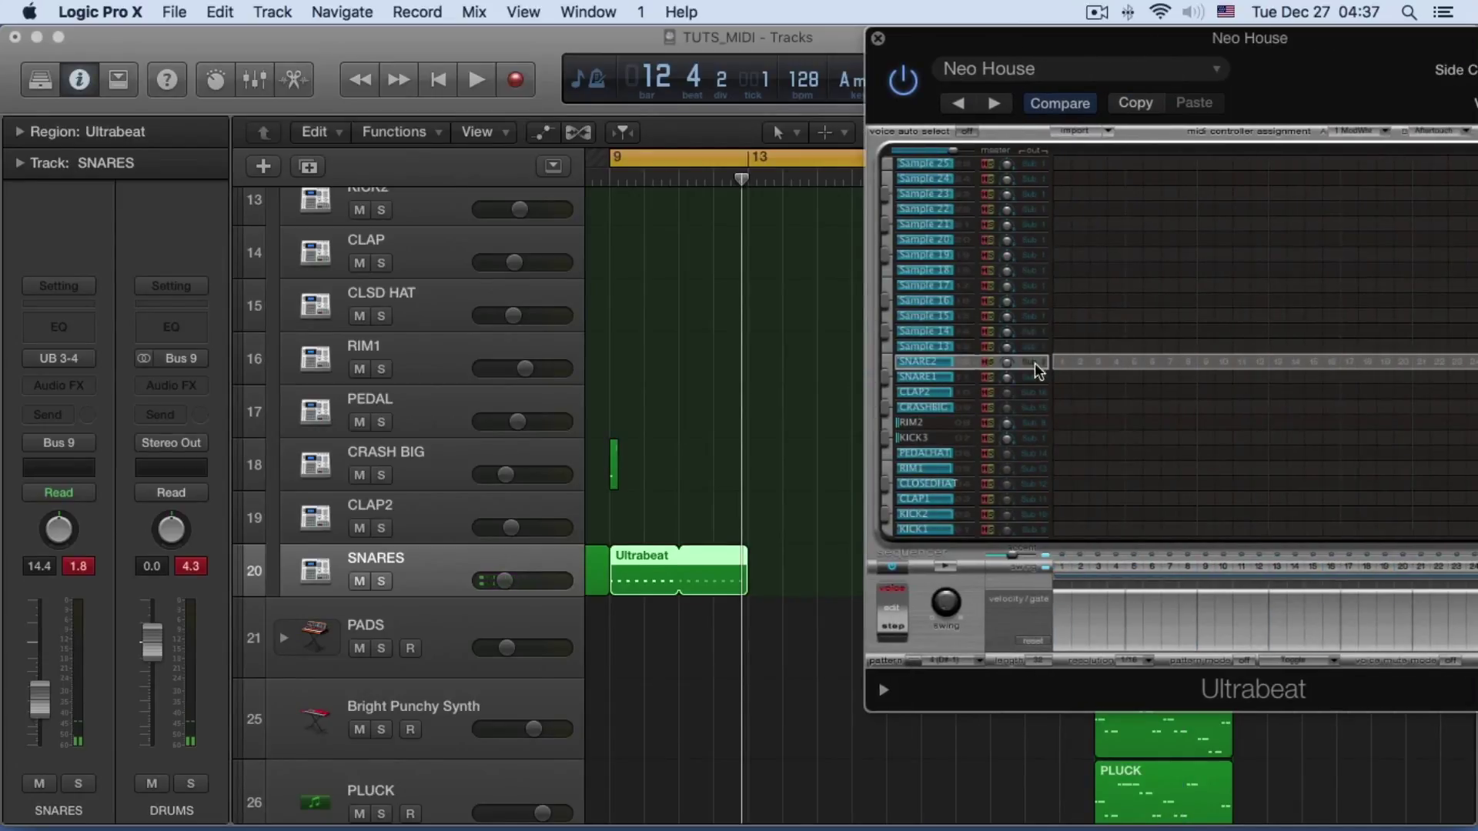
pyautogui.click(1062, 361)
pyautogui.click(1098, 361)
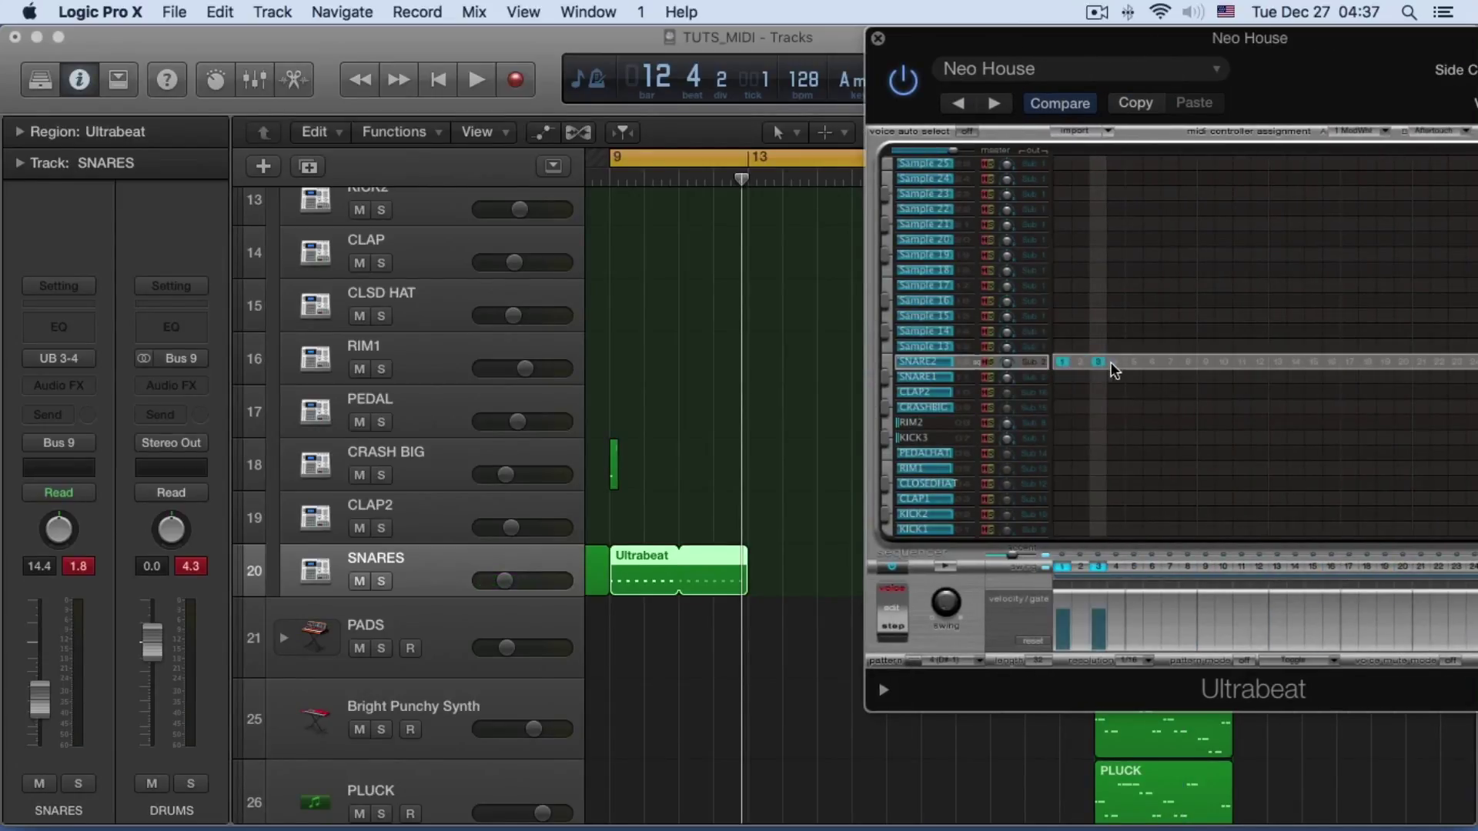
pyautogui.click(1133, 362)
pyautogui.press('space')
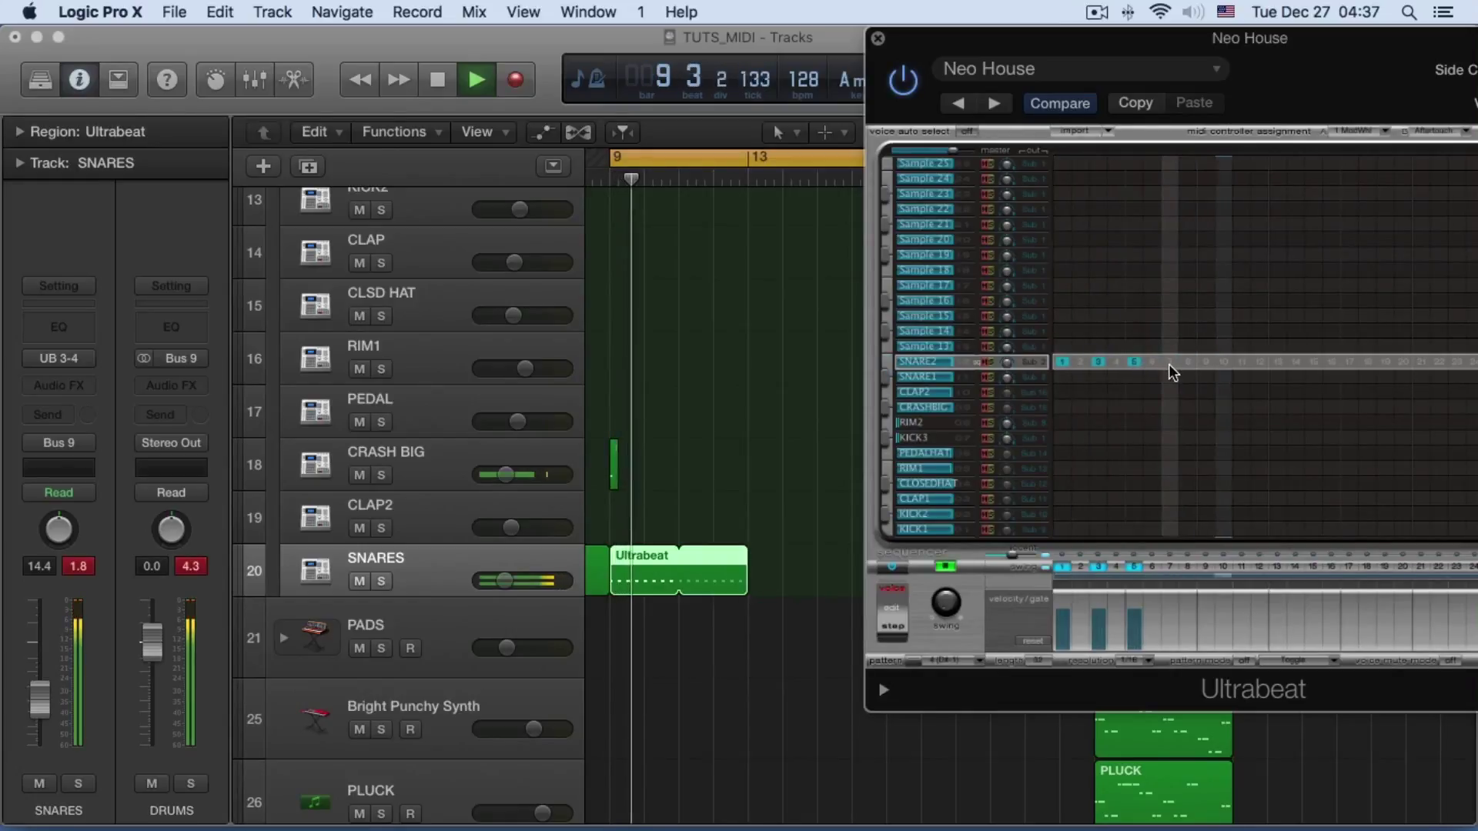
pyautogui.press('space')
pyautogui.click(1062, 361)
pyautogui.click(1098, 361)
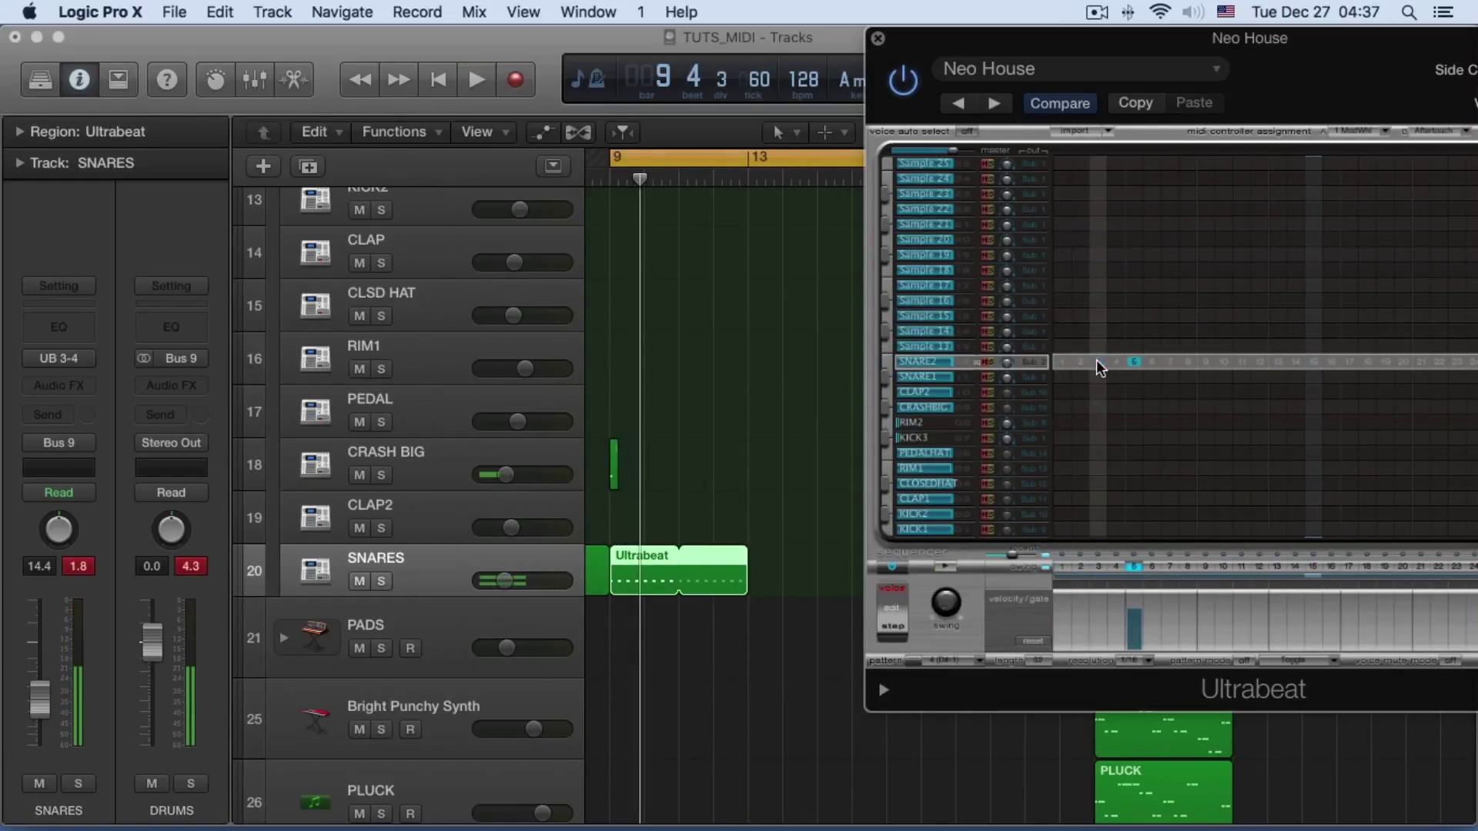
# Play from bar 9, put SNARE2 hits on steps 1, 3 and 5 of the pattern, and stop playback
pyautogui.press('space')
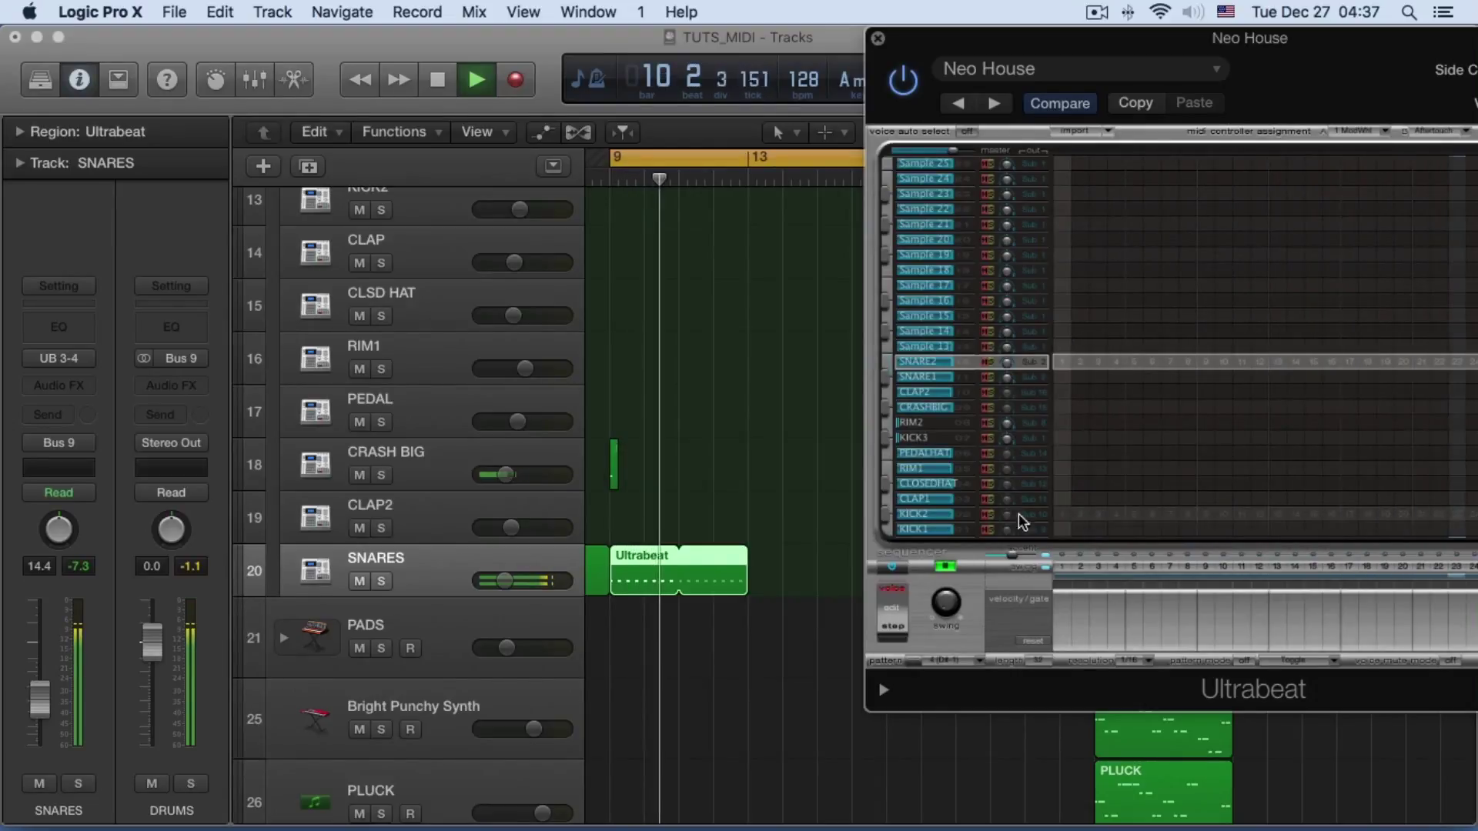
pyautogui.click(1061, 362)
pyautogui.click(1097, 362)
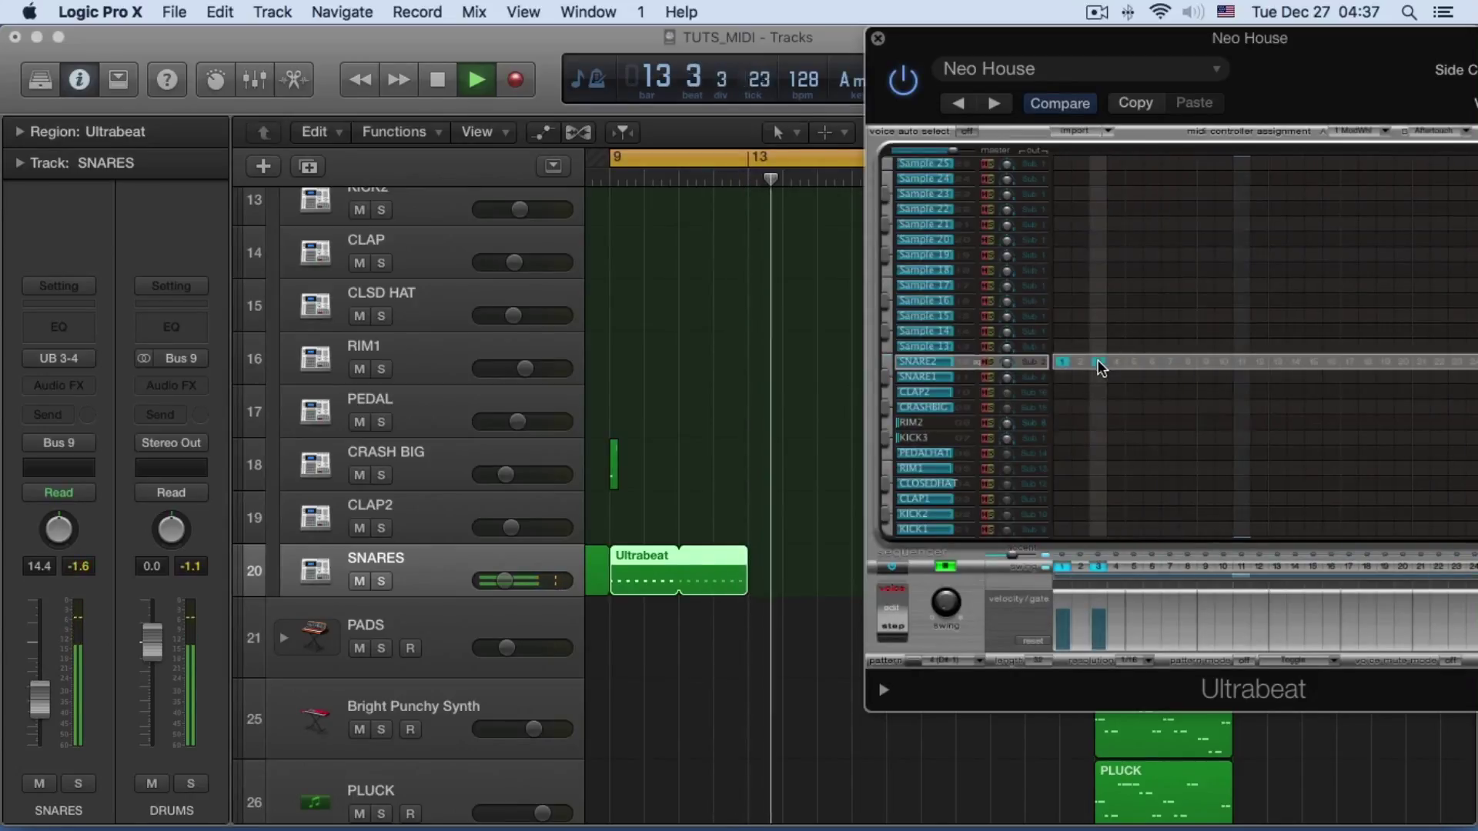
pyautogui.click(1132, 363)
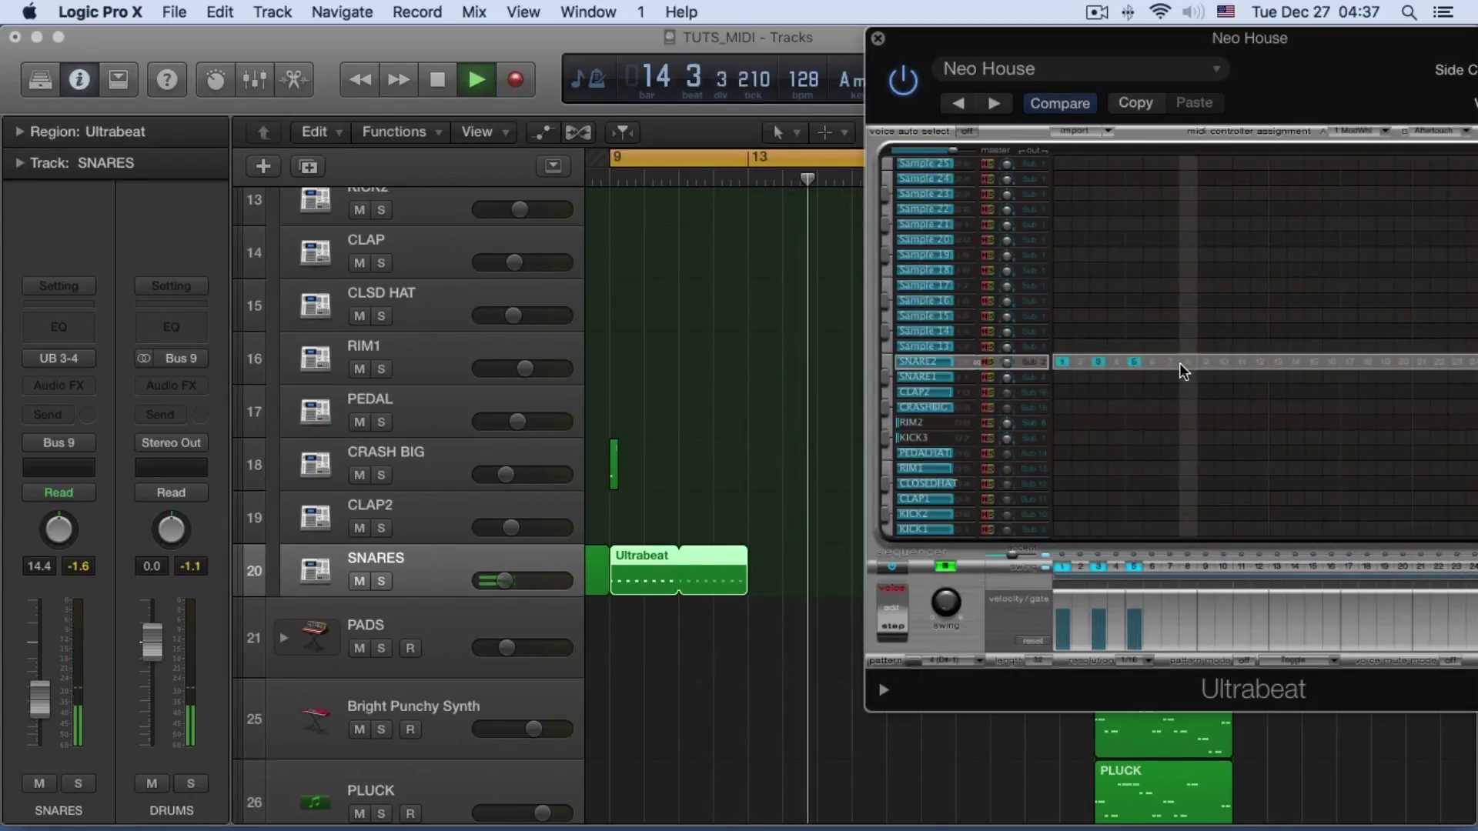
pyautogui.press('space')
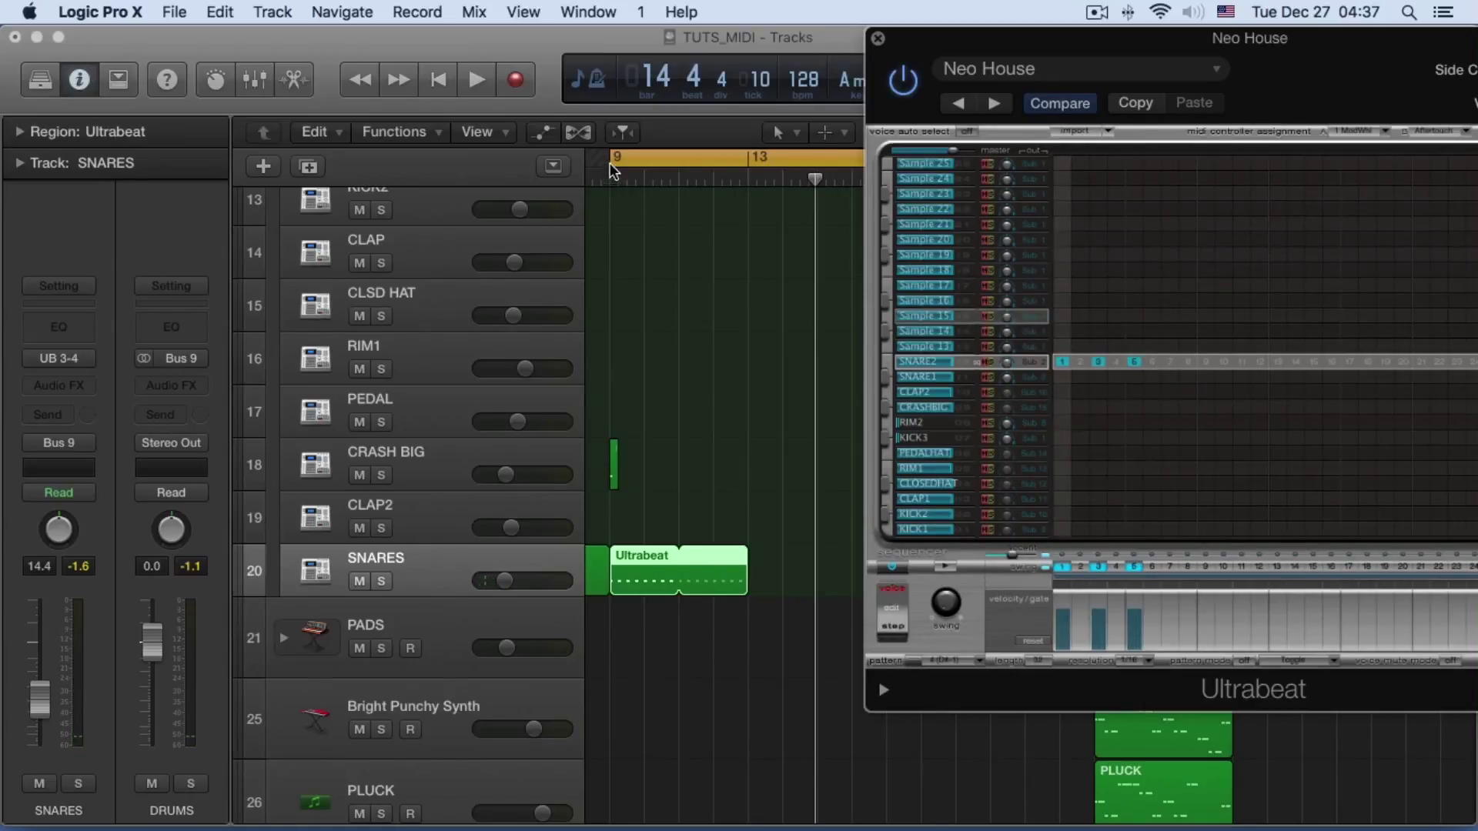
# Start the cycle range at bar 13 and add SNARE2 hits on every odd step from 7 to 19 during playback
pyautogui.moveTo(611, 157); pyautogui.dragTo(748, 165)
pyautogui.press('space')
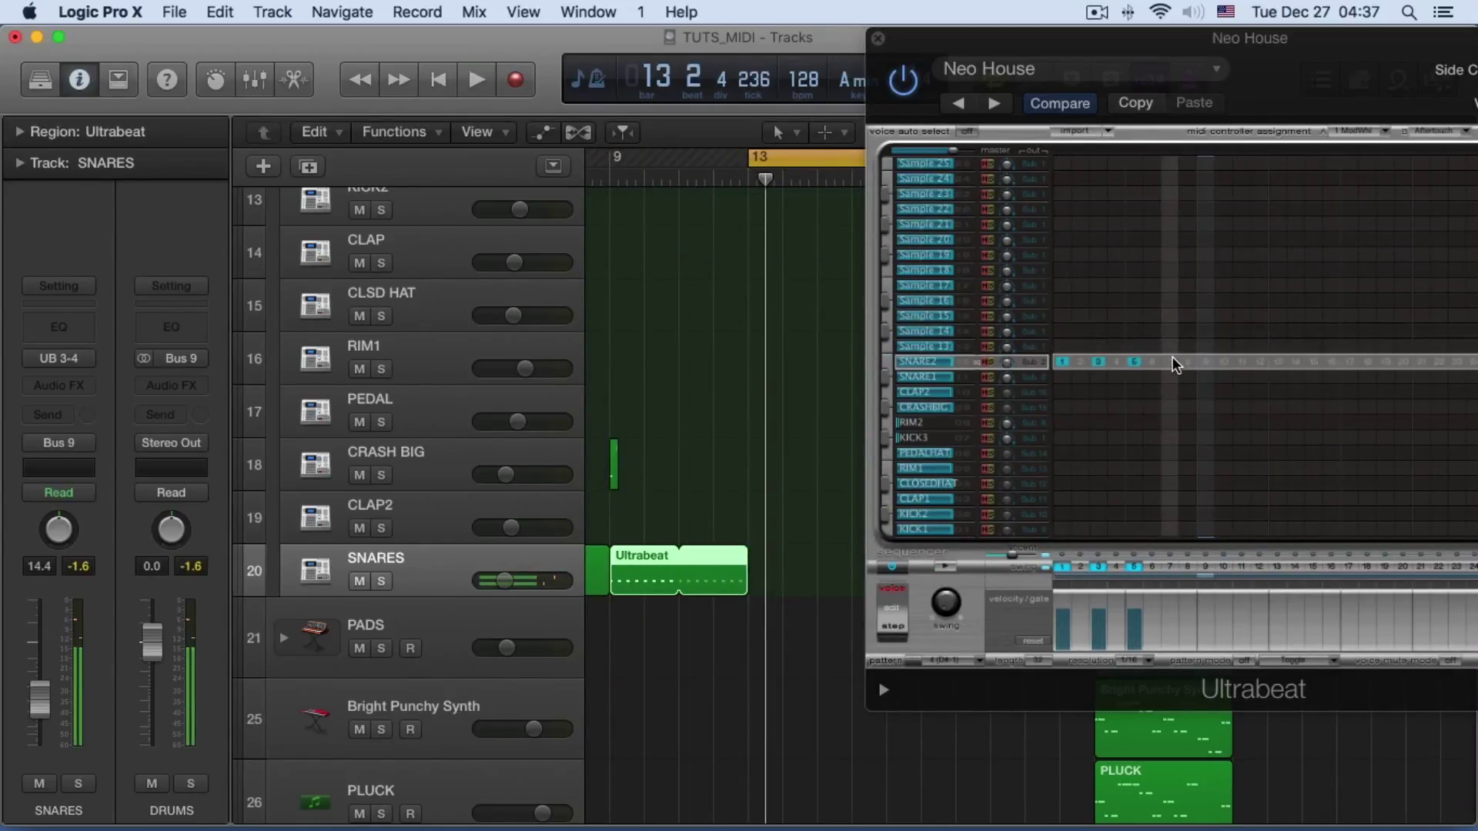
pyautogui.click(1171, 360)
pyautogui.click(1206, 361)
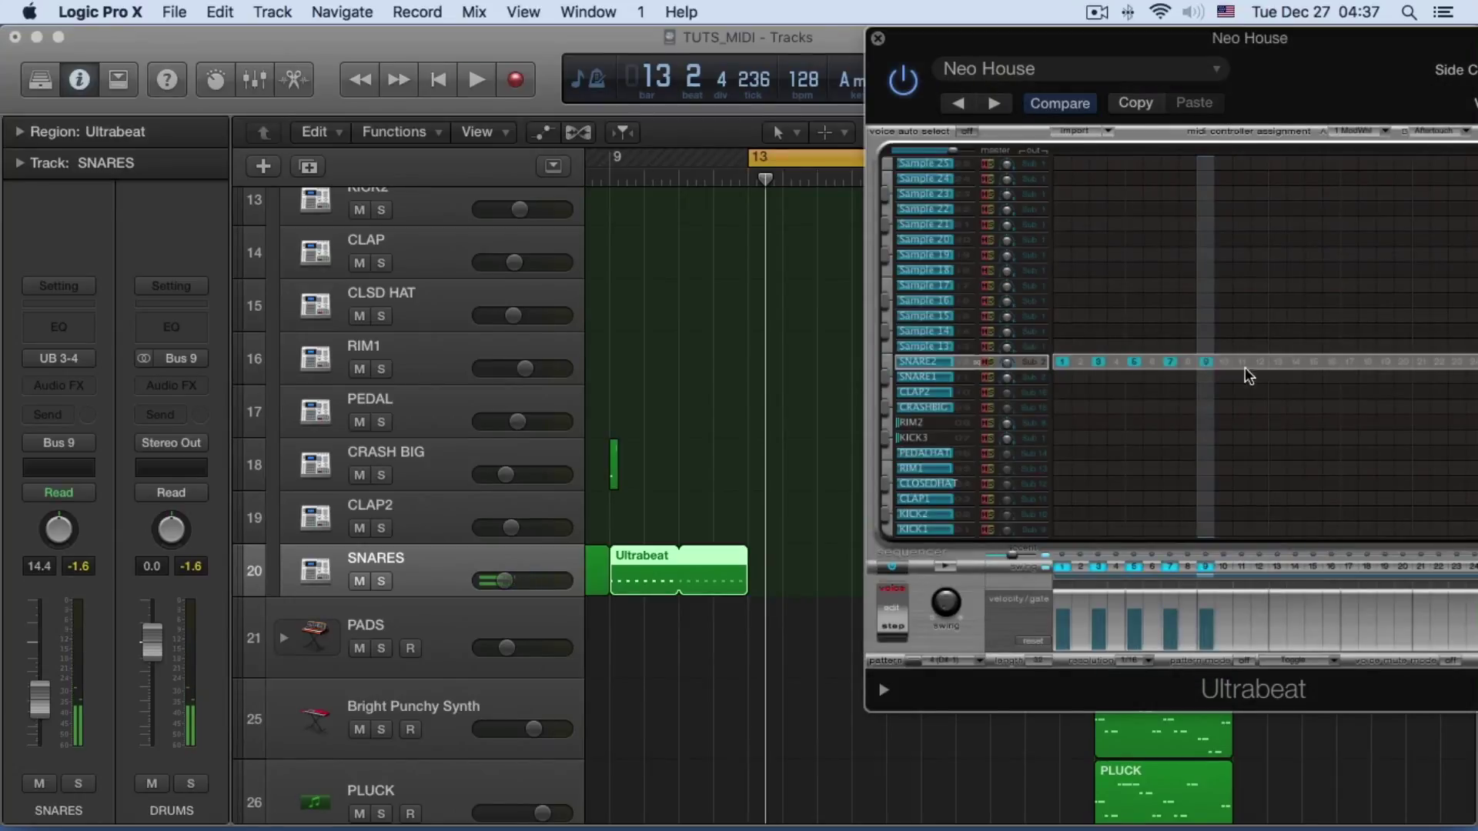
pyautogui.click(1241, 361)
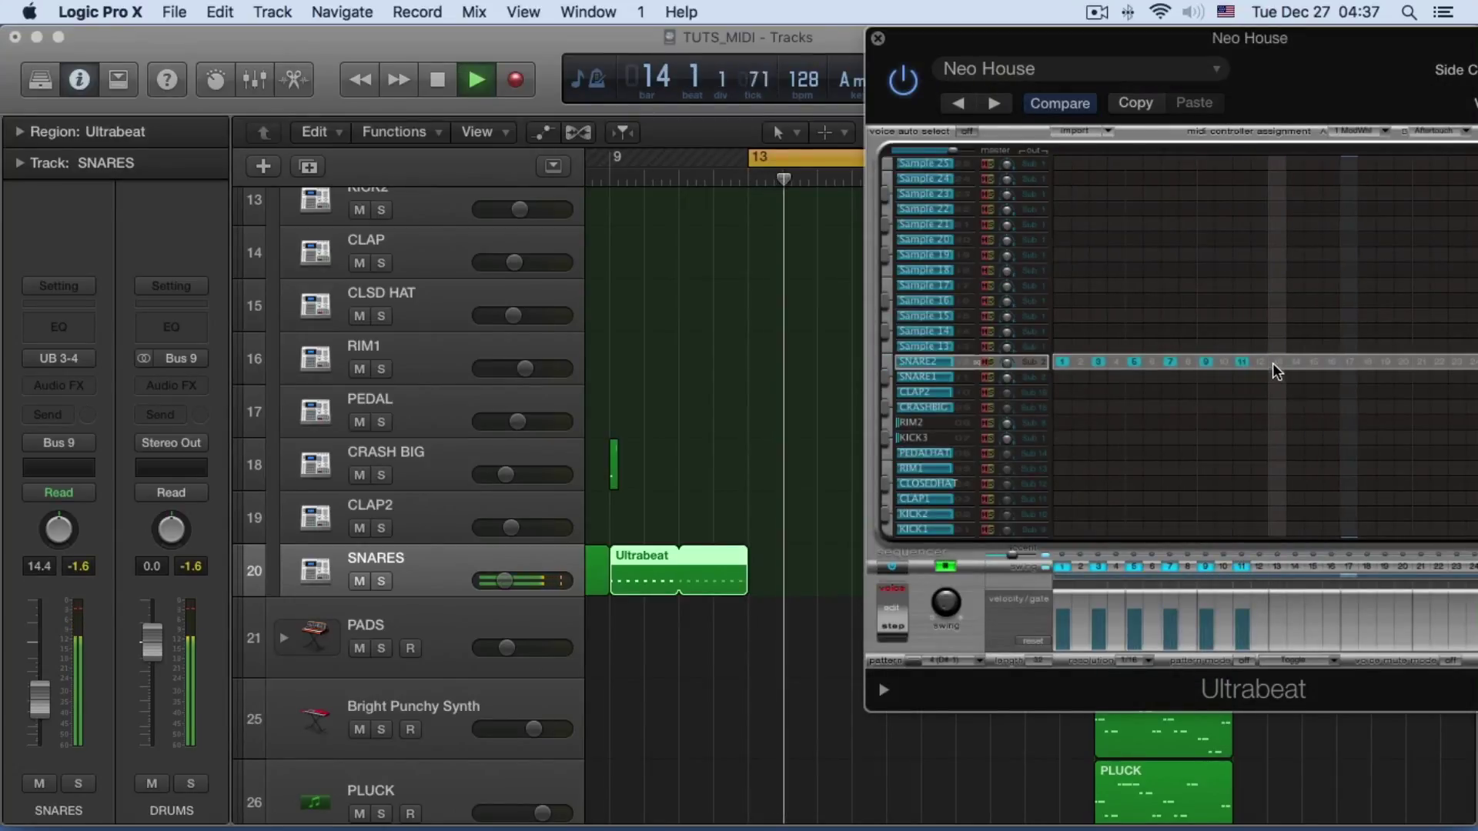
pyautogui.click(1278, 361)
pyautogui.click(1313, 361)
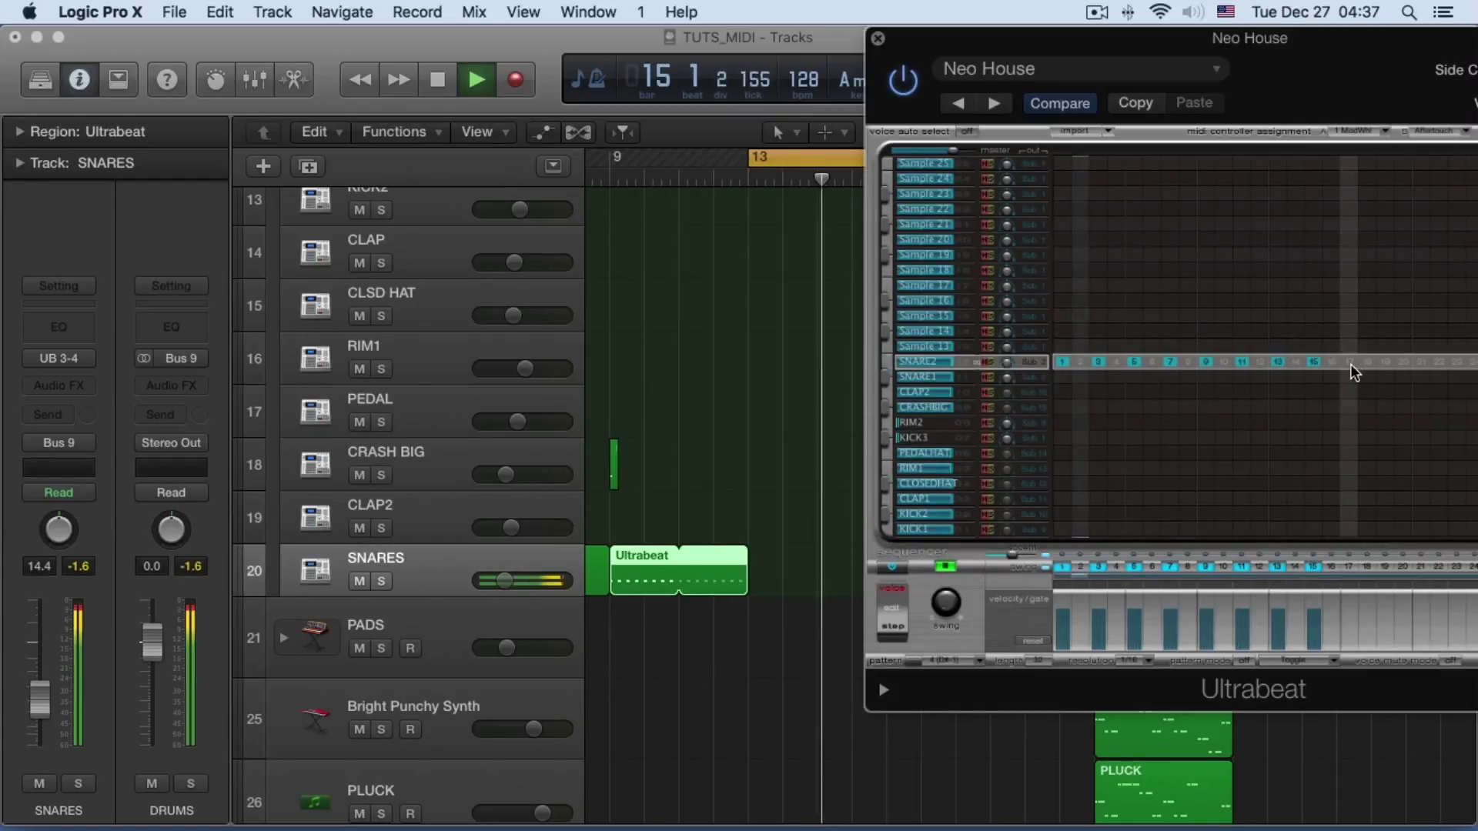
pyautogui.click(1349, 361)
pyautogui.click(1384, 361)
# Move the Ultrabeat window to show the whole step grid and add SNARE2 hits on every odd step from 21 to 31
pyautogui.moveTo(1189, 58); pyautogui.dragTo(590, 62)
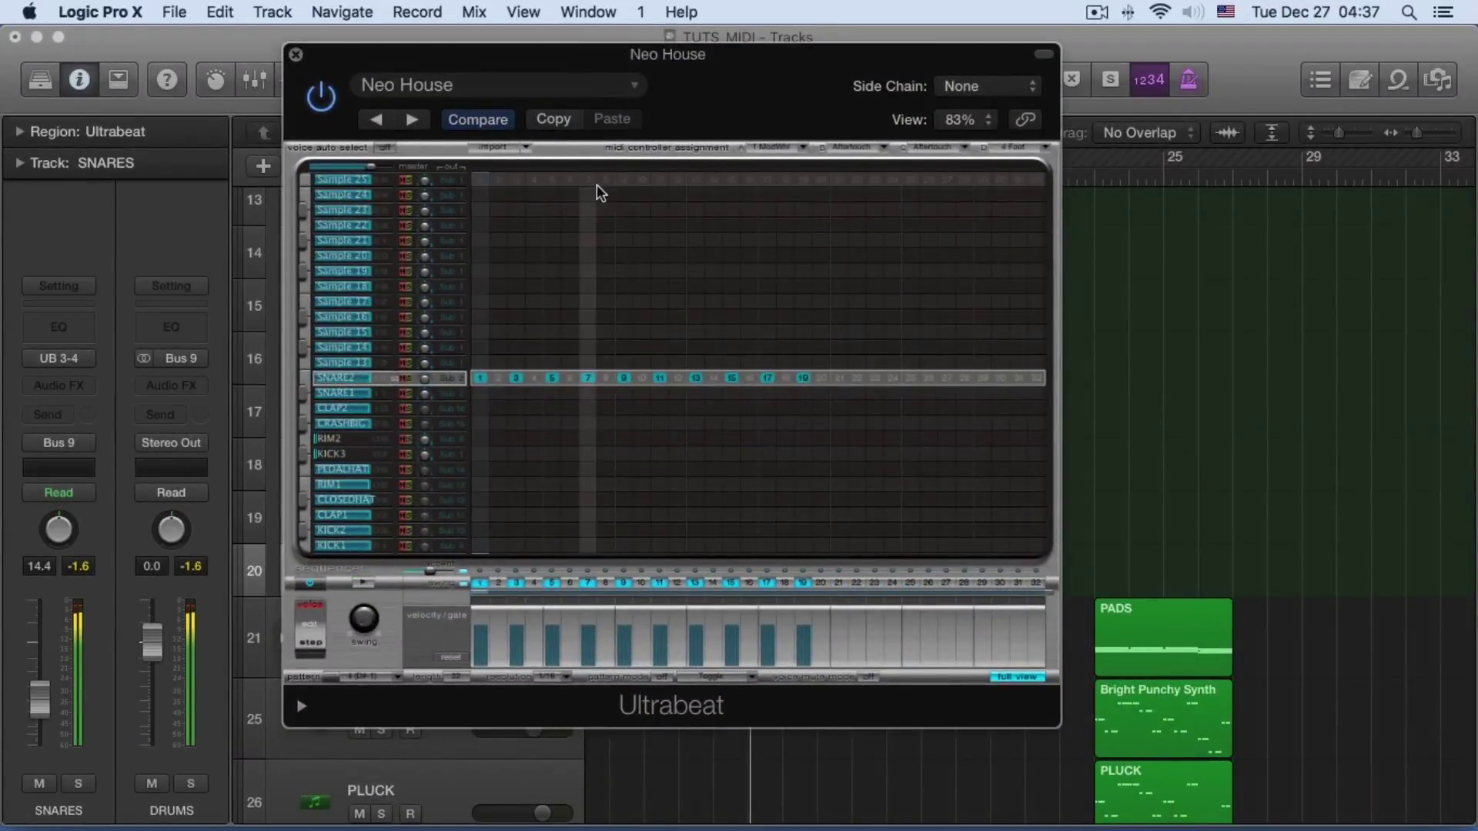
pyautogui.click(855, 377)
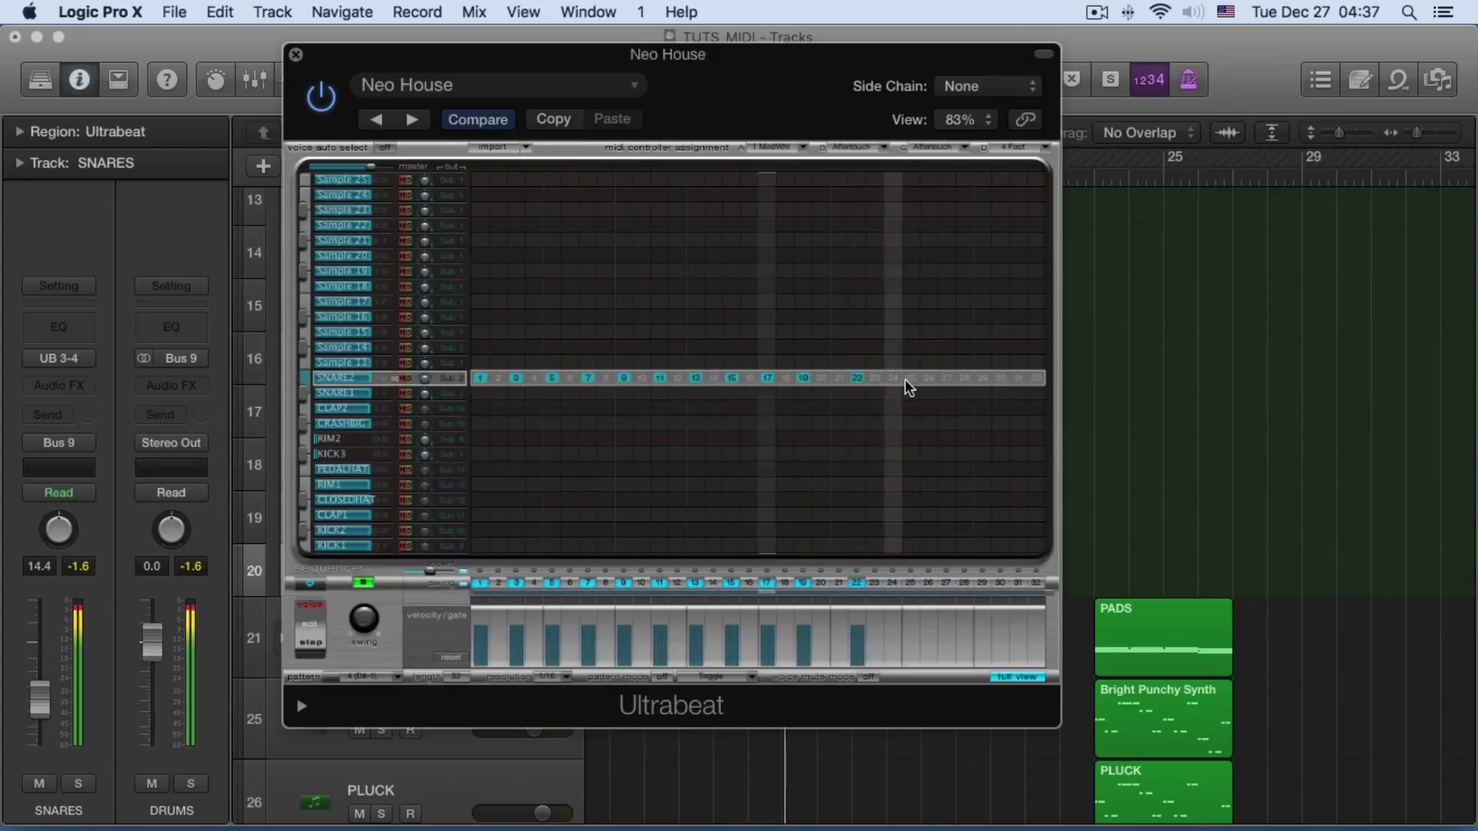
pyautogui.click(909, 378)
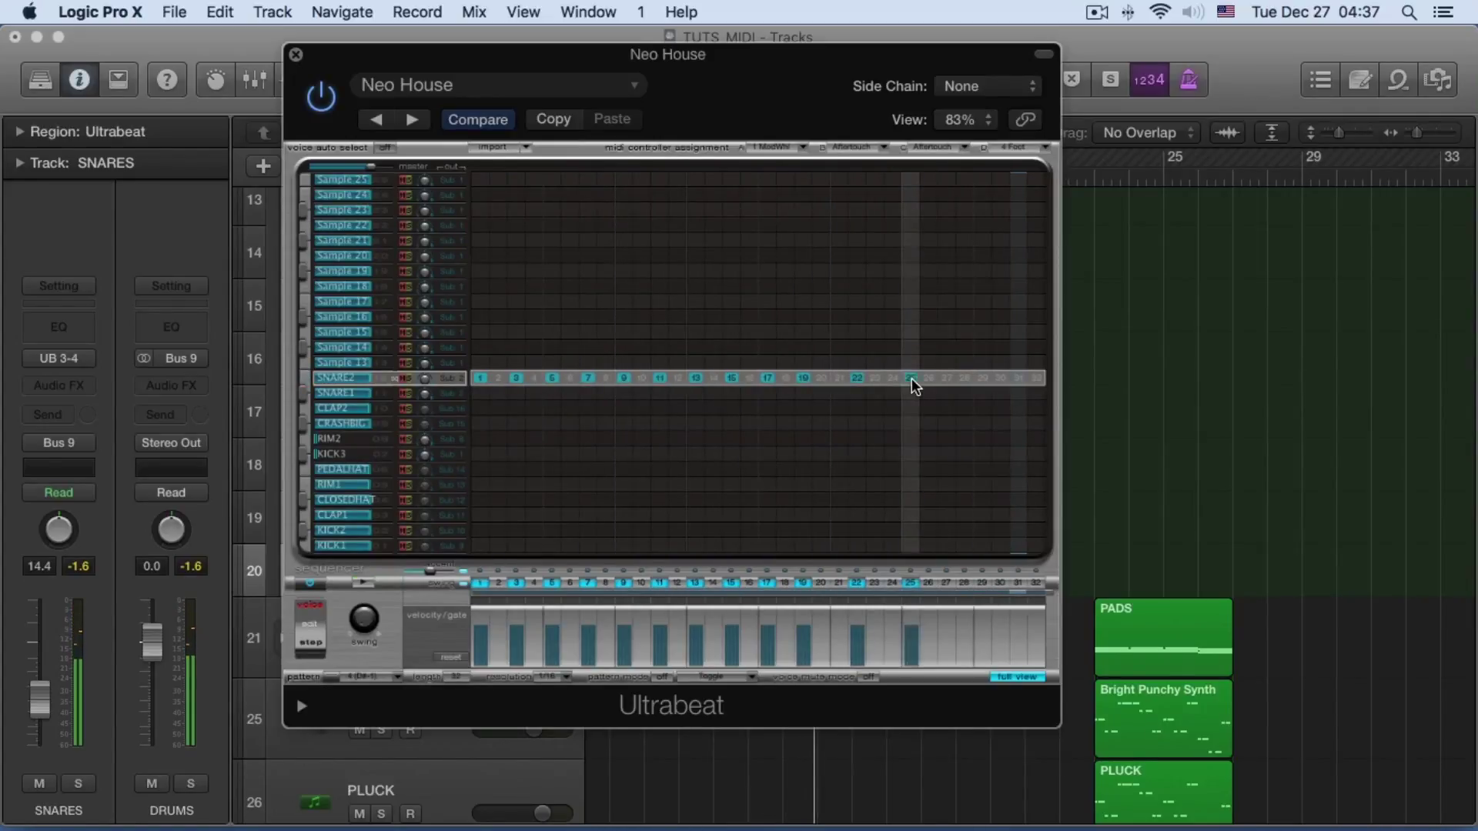
pyautogui.click(840, 380)
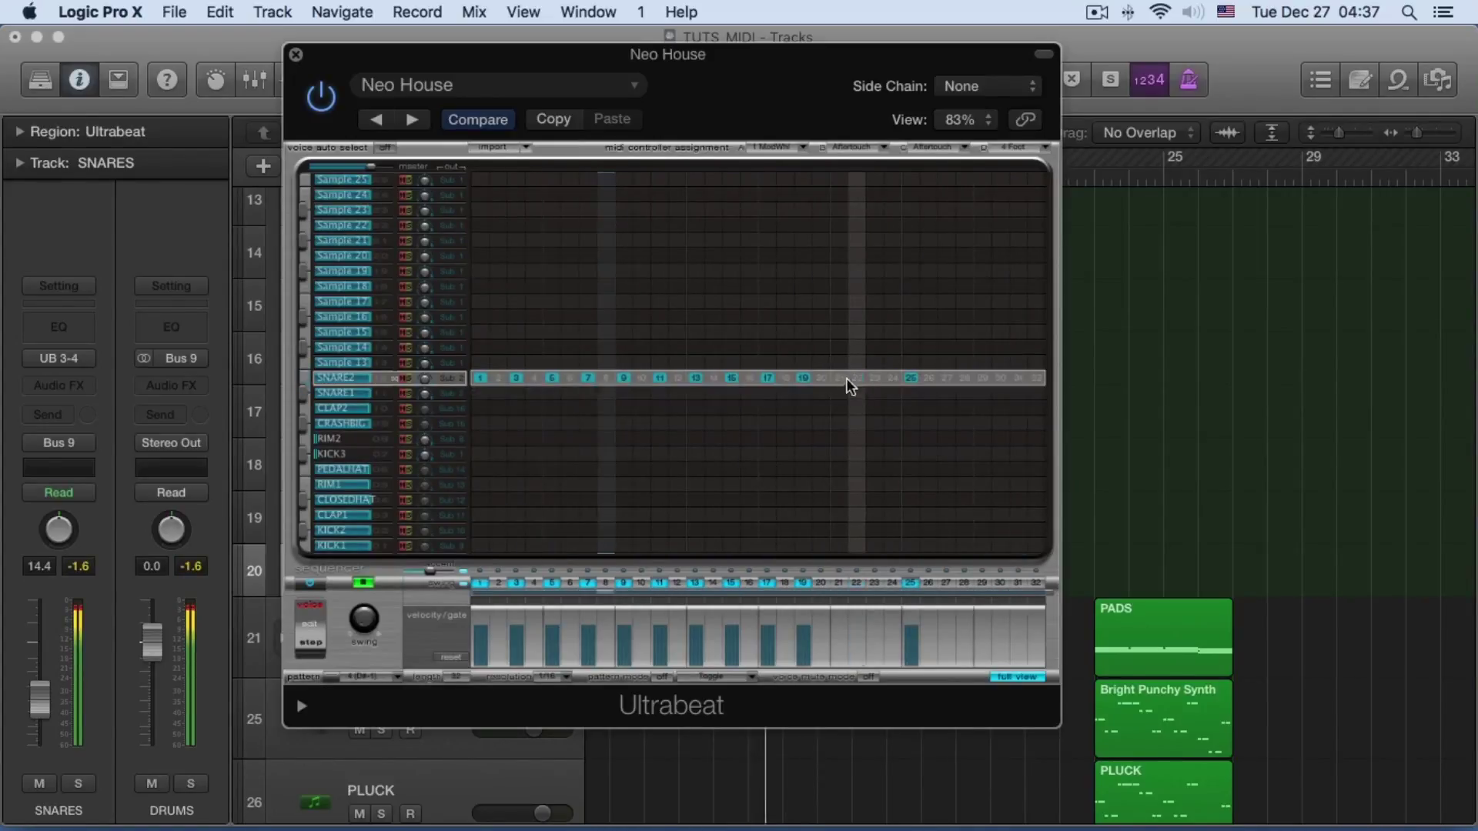
pyautogui.click(856, 380)
pyautogui.click(876, 380)
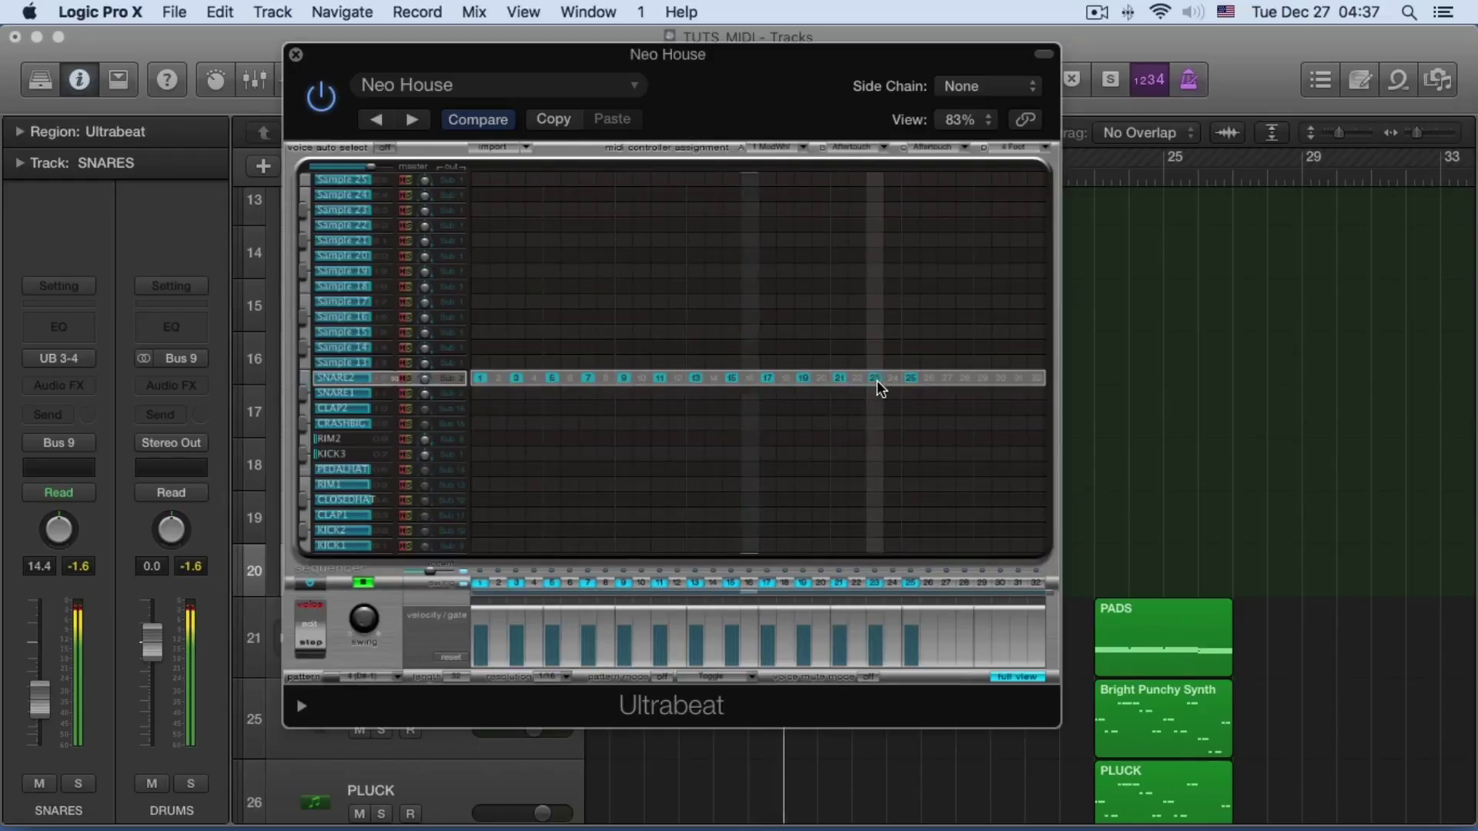
pyautogui.click(947, 378)
pyautogui.click(982, 378)
pyautogui.click(1016, 378)
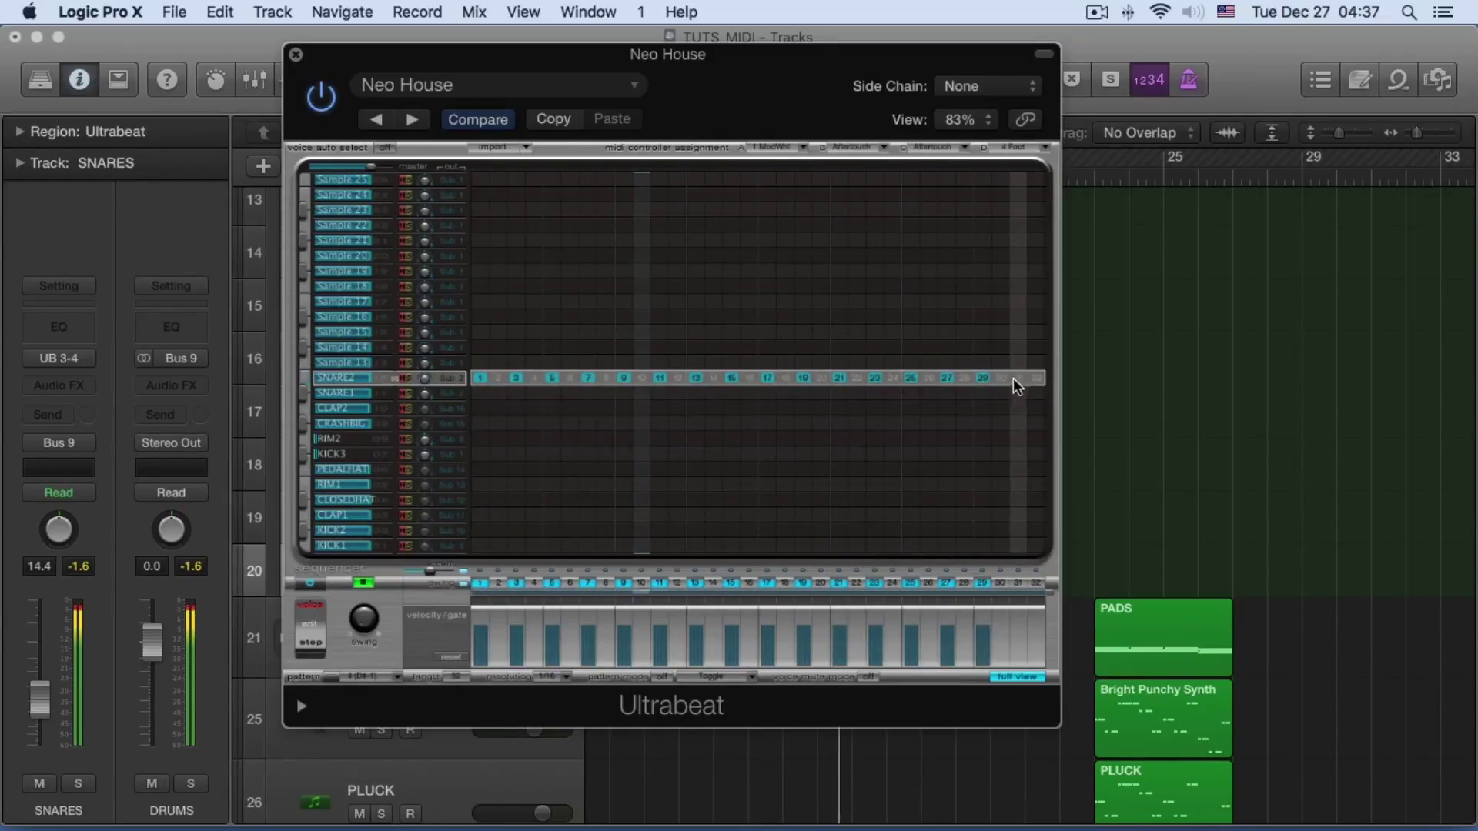
# Move the Ultrabeat window aside and place the current pattern as a region on the SNARES track at bar 13
pyautogui.moveTo(667, 63); pyautogui.dragTo(1224, 312)
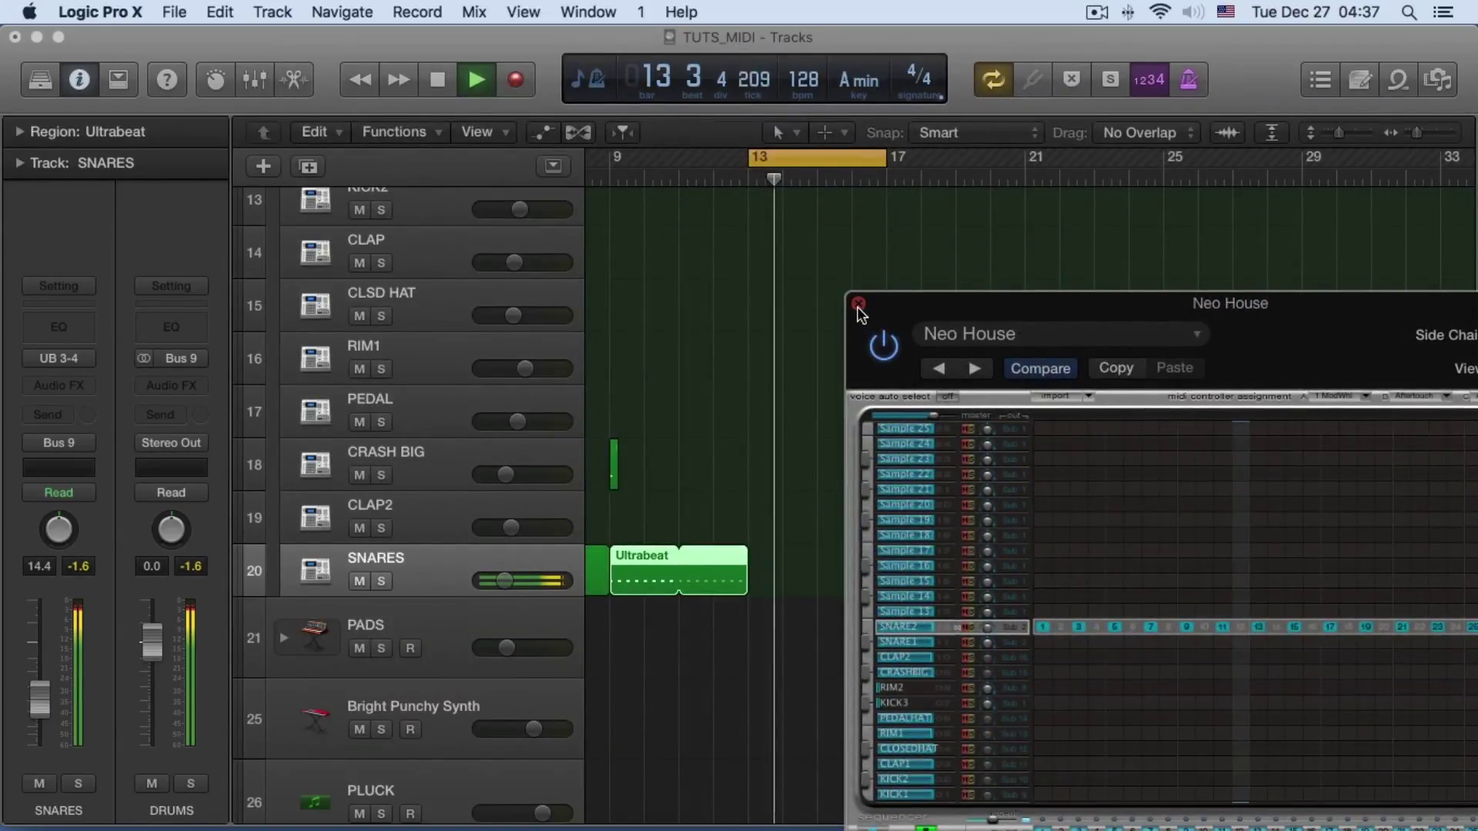
pyautogui.moveTo(969, 303); pyautogui.dragTo(1172, 38)
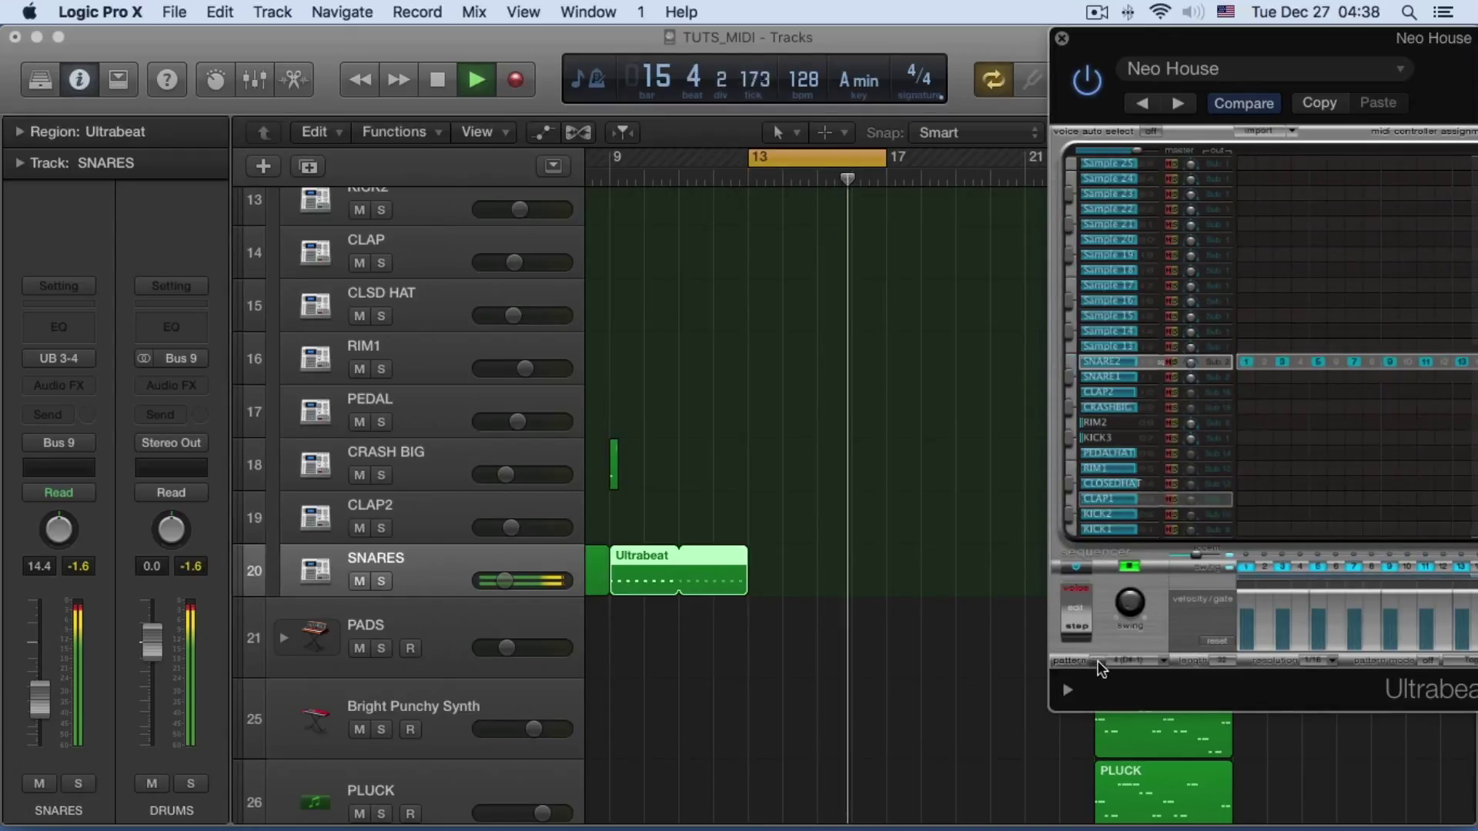
pyautogui.moveTo(1077, 639); pyautogui.dragTo(822, 635)
pyautogui.moveTo(768, 574); pyautogui.dragTo(769, 579)
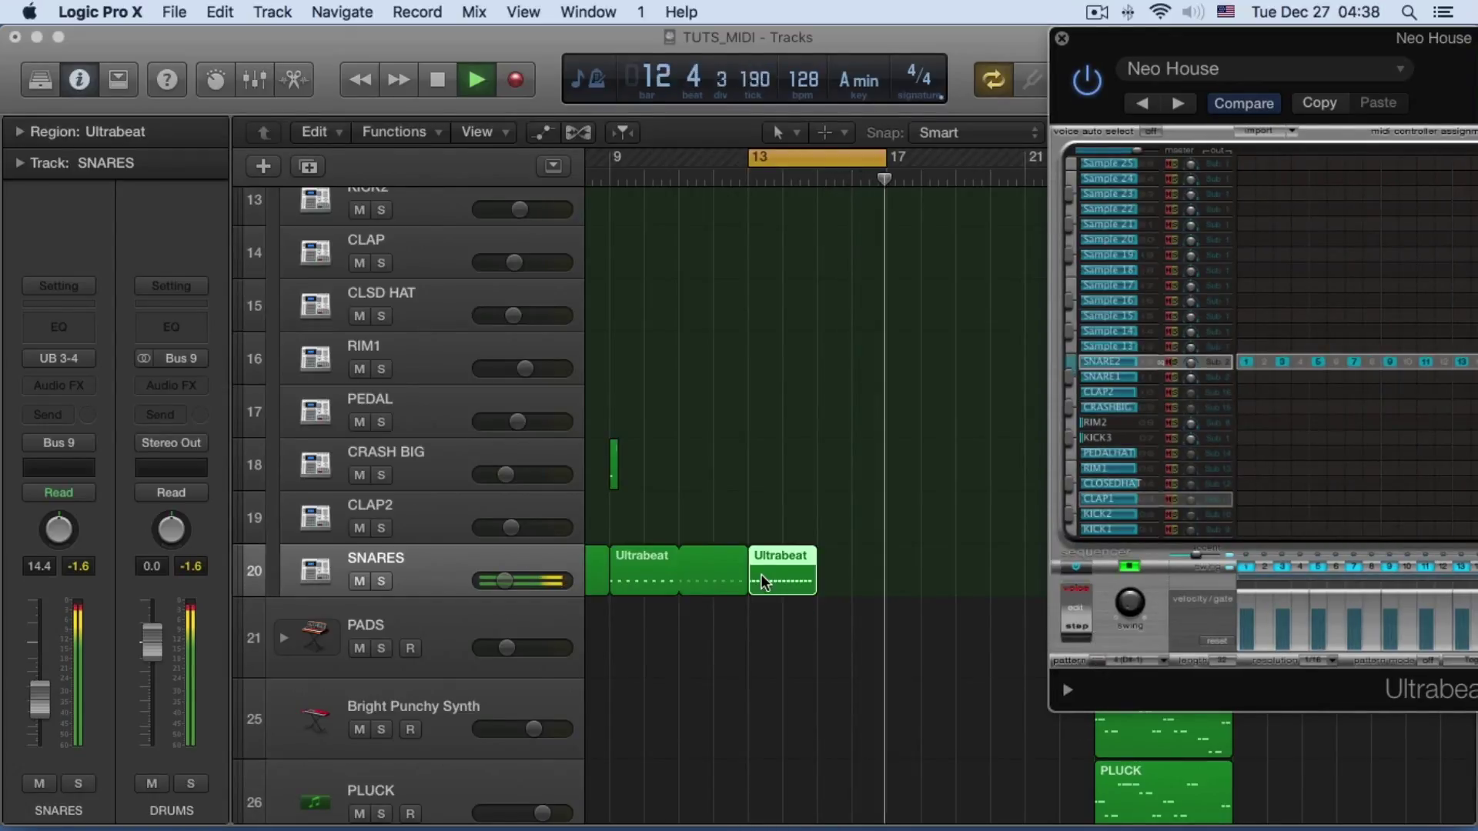
# Switch Ultrabeat to the next empty pattern and add SNARE2 hits on steps 1 to 4
pyautogui.scroll(2, 815, 565)
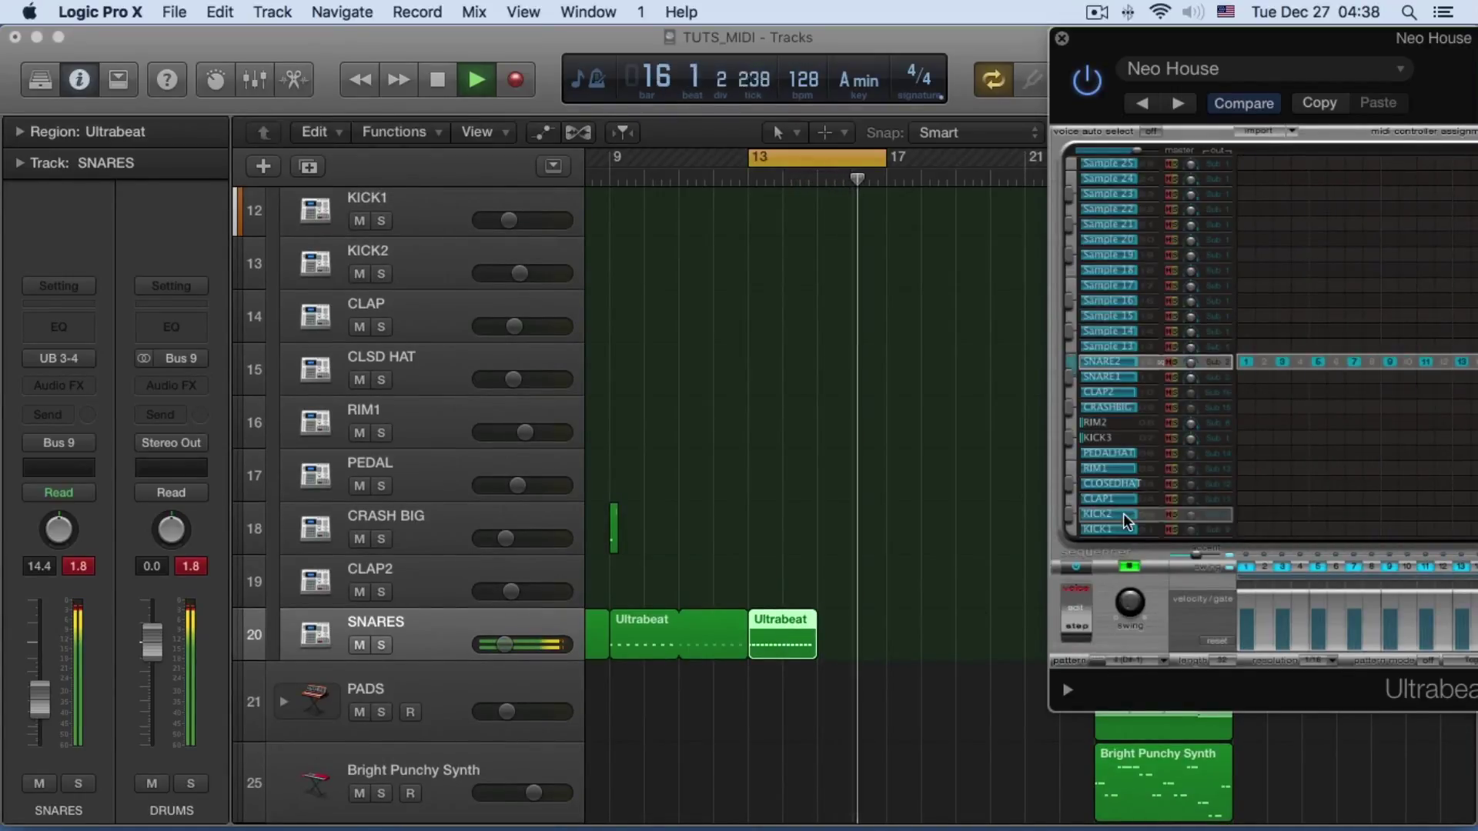
pyautogui.click(1163, 658)
pyautogui.click(1168, 678)
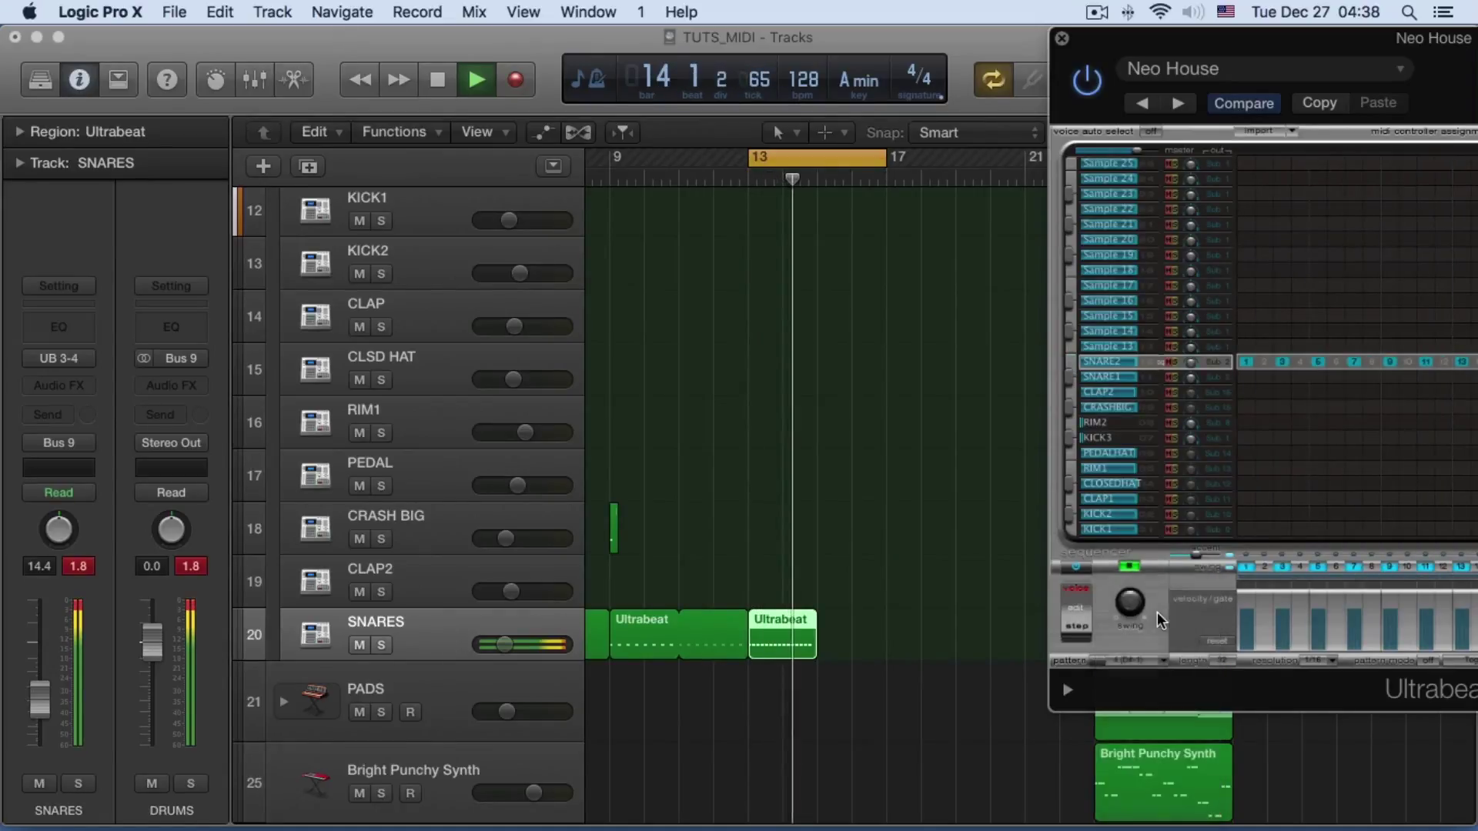
pyautogui.click(1245, 361)
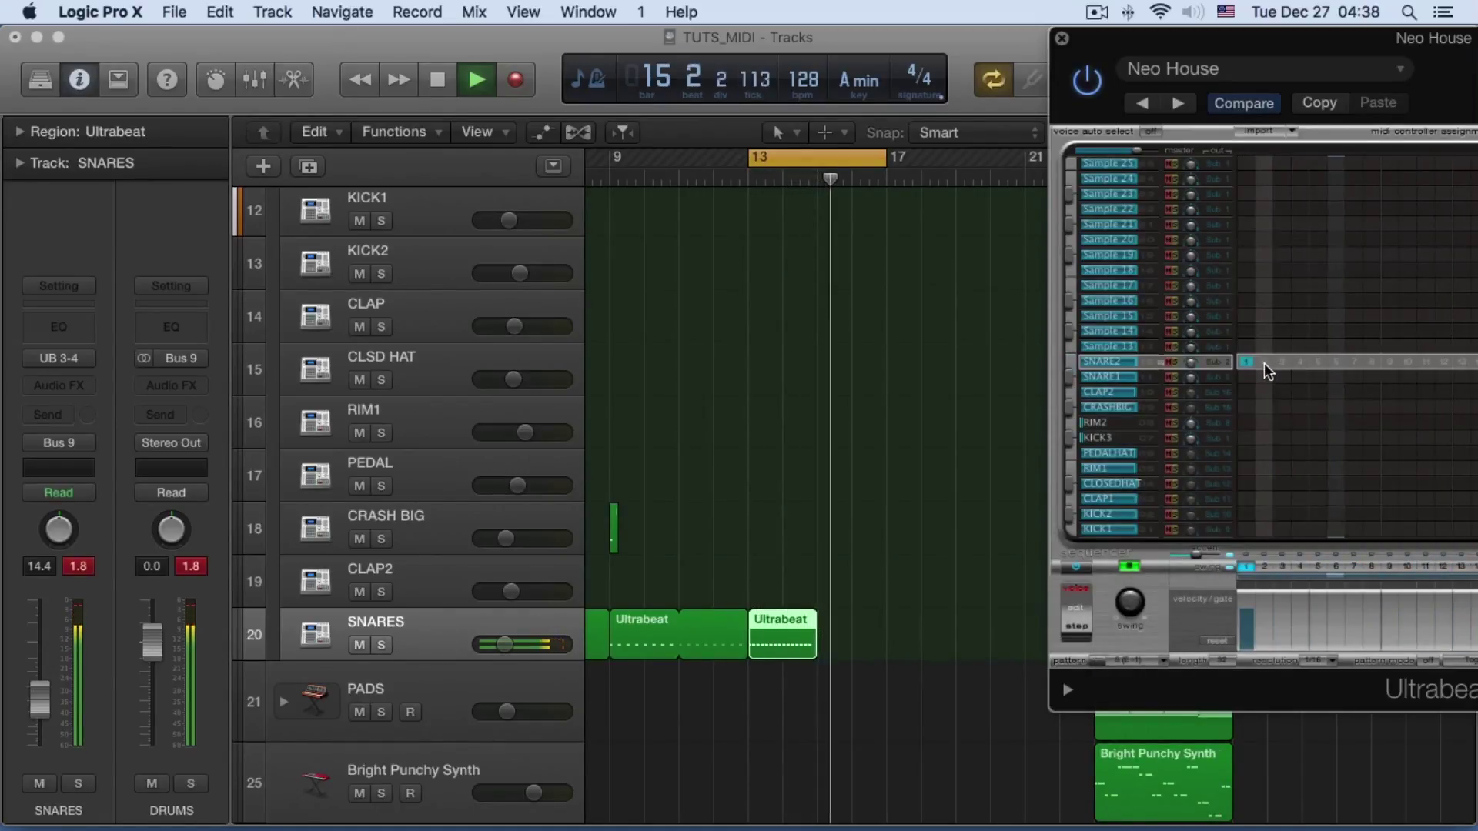
pyautogui.click(1263, 362)
pyautogui.click(1281, 362)
pyautogui.click(1299, 362)
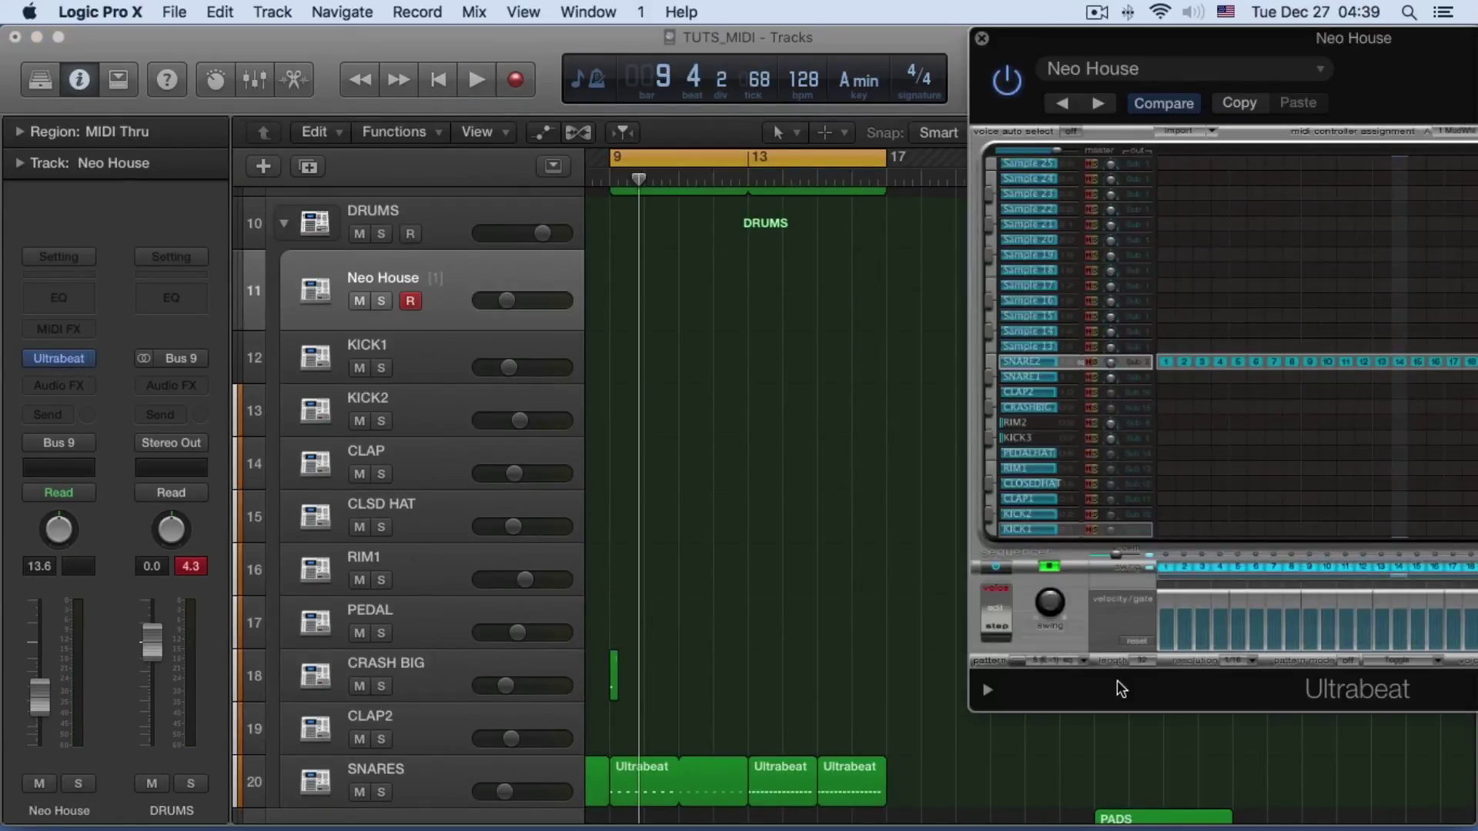
# Play the snare build-up from bar 9 through to bar 17 and stop playback
pyautogui.press('space')
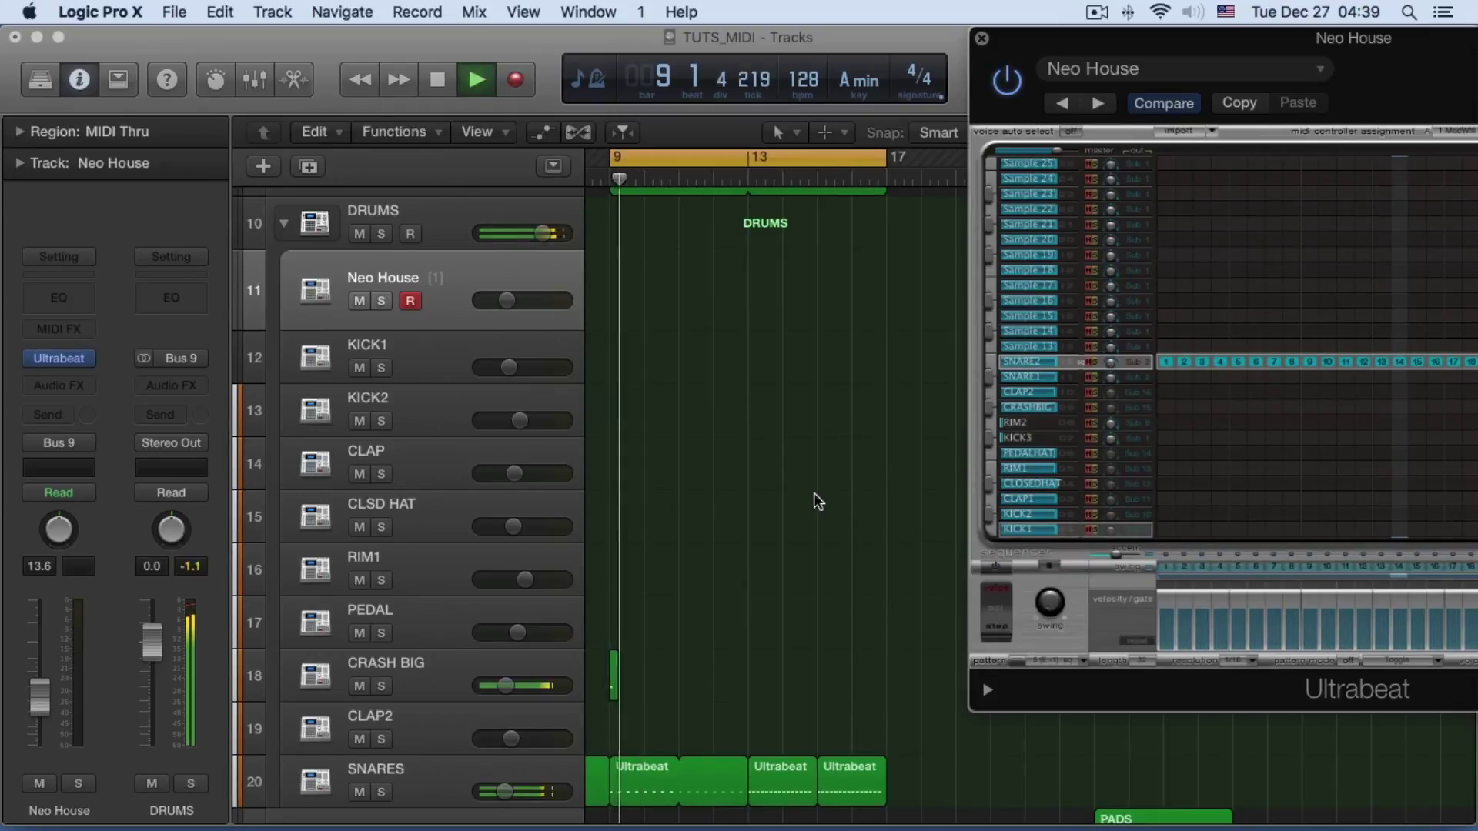
pyautogui.scroll(-5, 843, 457)
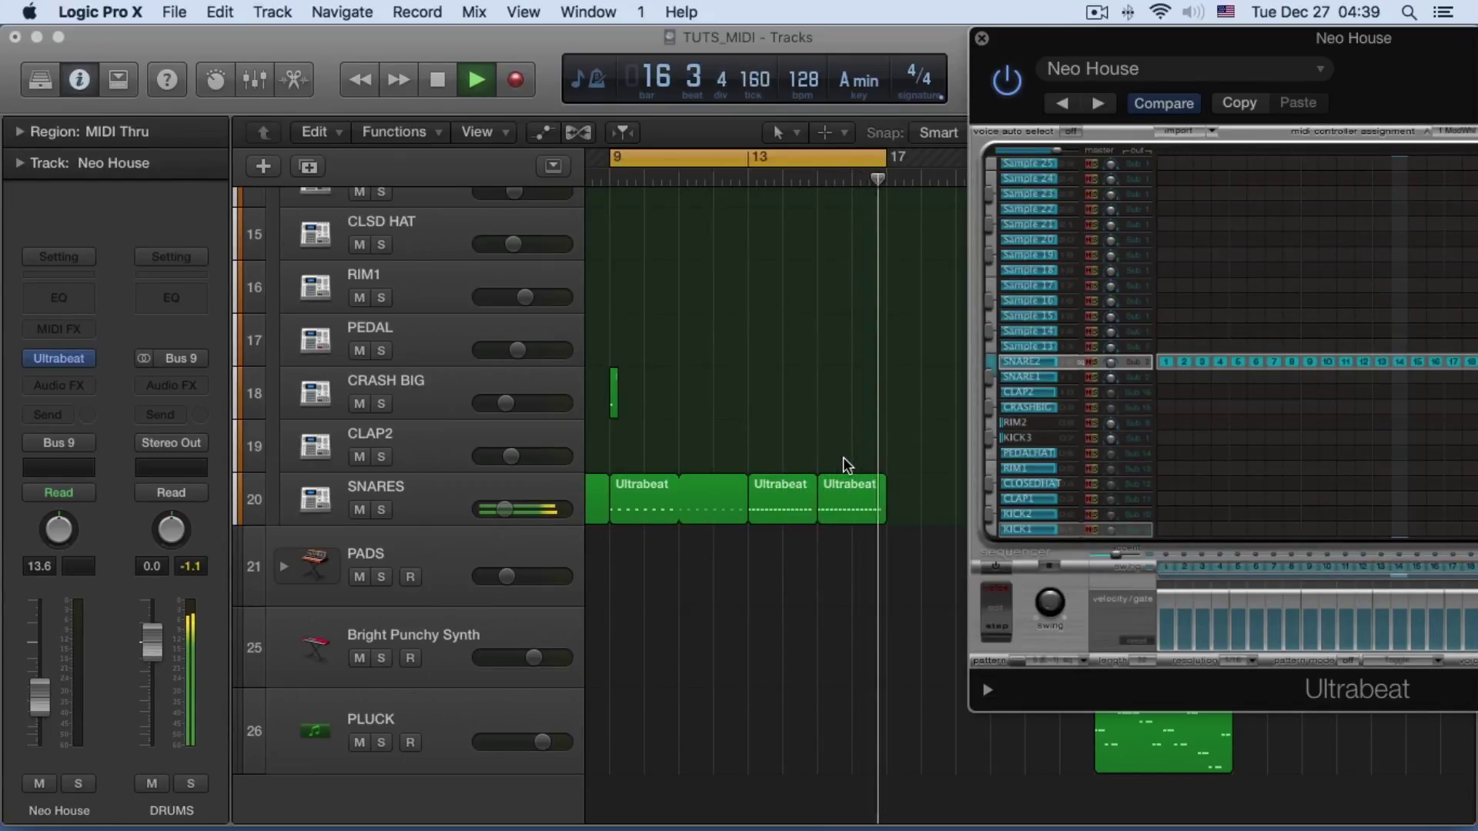
pyautogui.press('space')
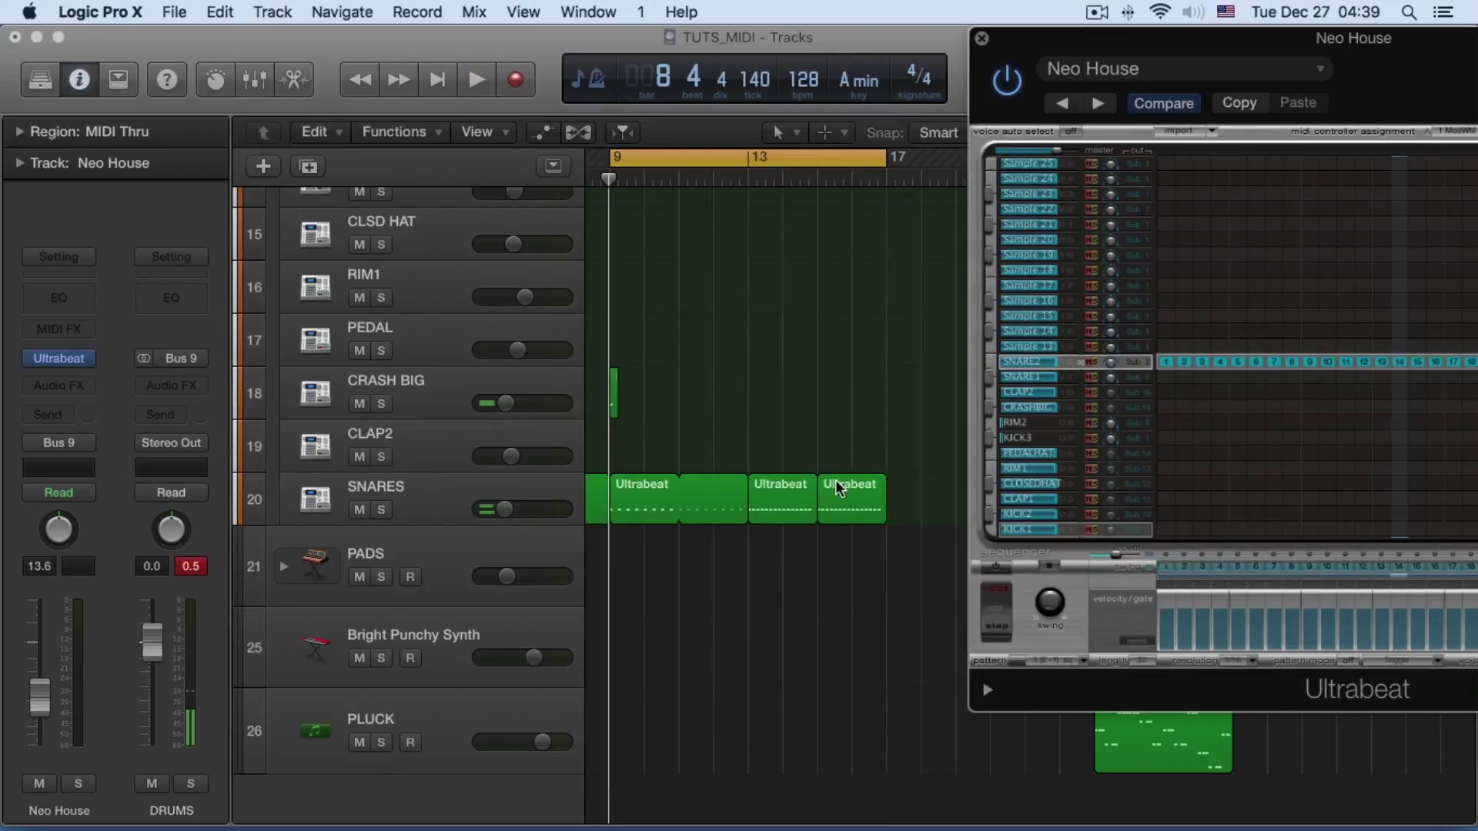
# Close the Ultrabeat window and turn off the cycle range
pyautogui.hscroll(-5, 800, 484)
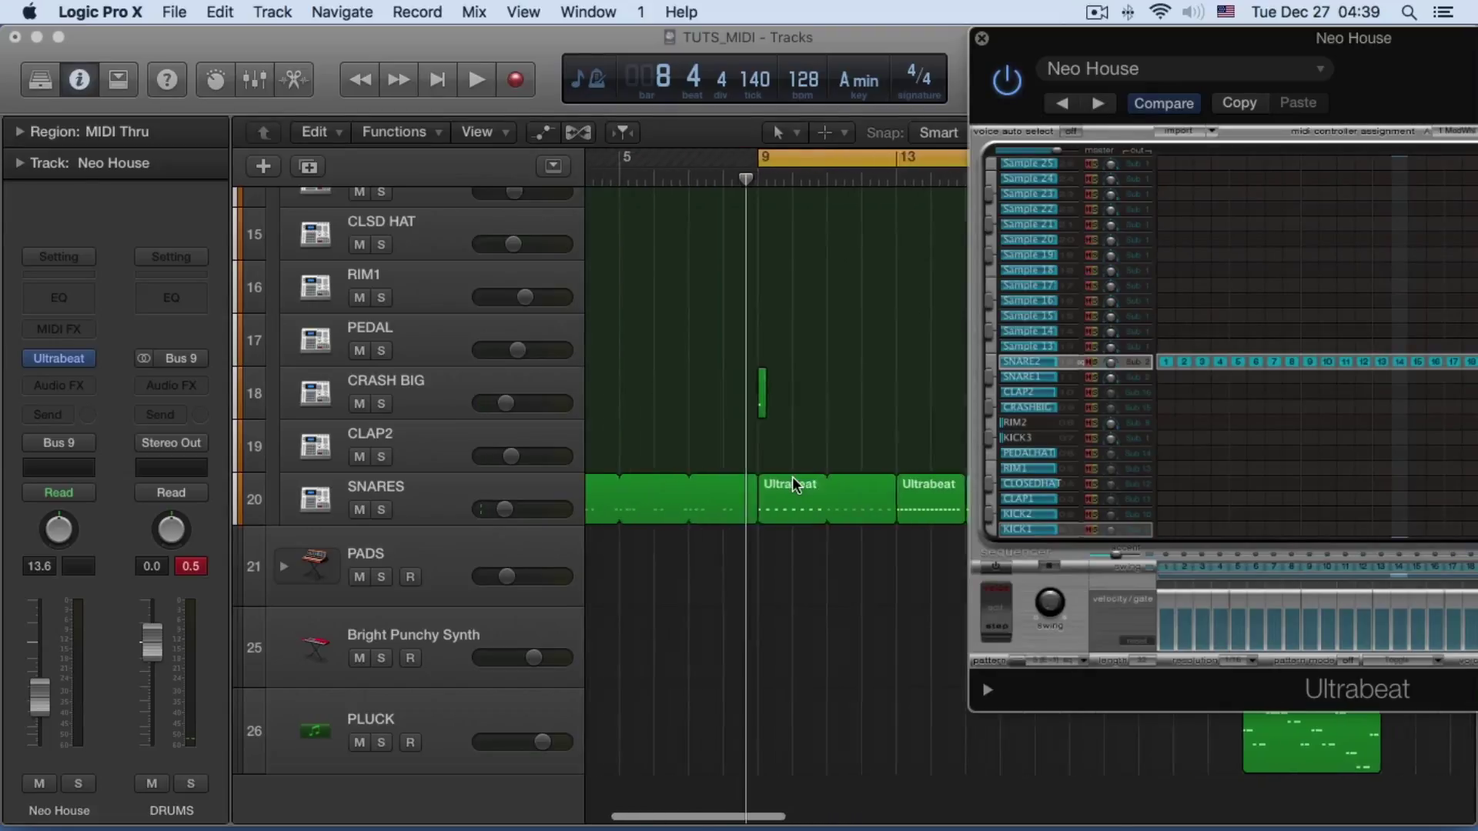
pyautogui.click(981, 38)
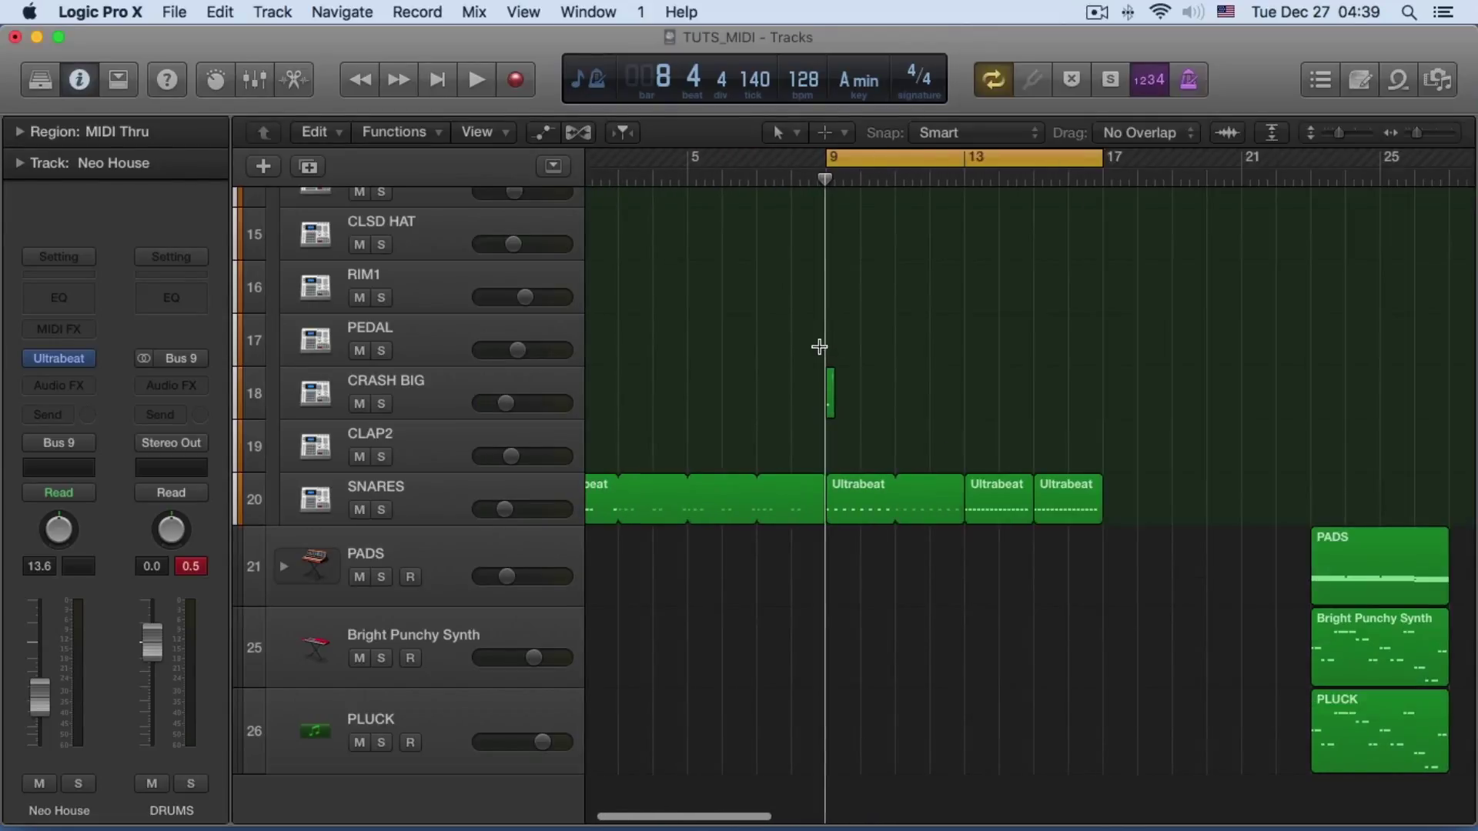
pyautogui.hscroll(-3, 901, 246)
pyautogui.click(953, 154)
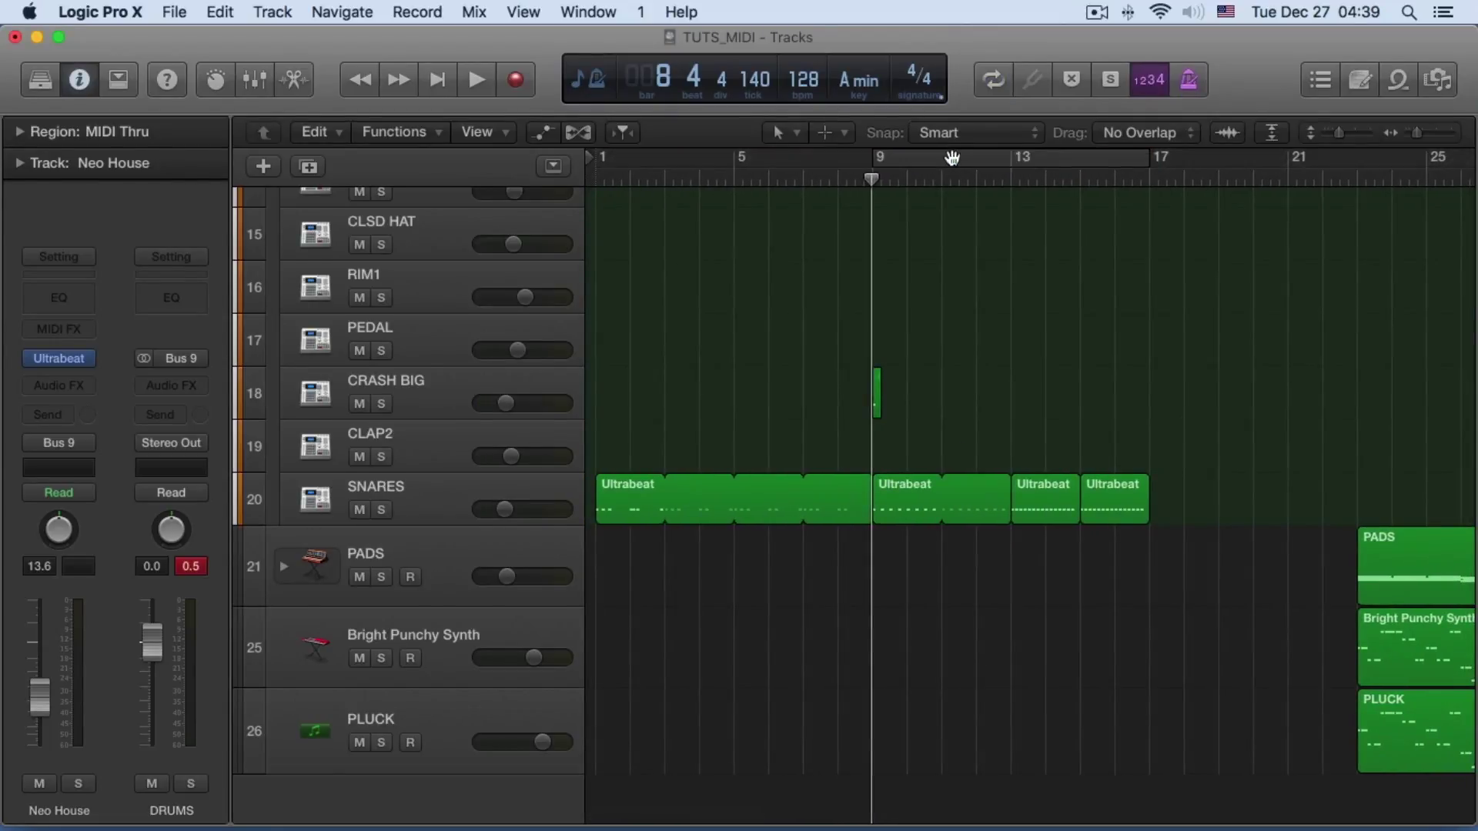
# Play the arrangement up to bar 17, set the SNARES track volume to -12.2 dB, and stop playback
pyautogui.press('space')
pyautogui.scroll(1, 505, 508)
pyautogui.moveTo(505, 513); pyautogui.dragTo(620, 505)
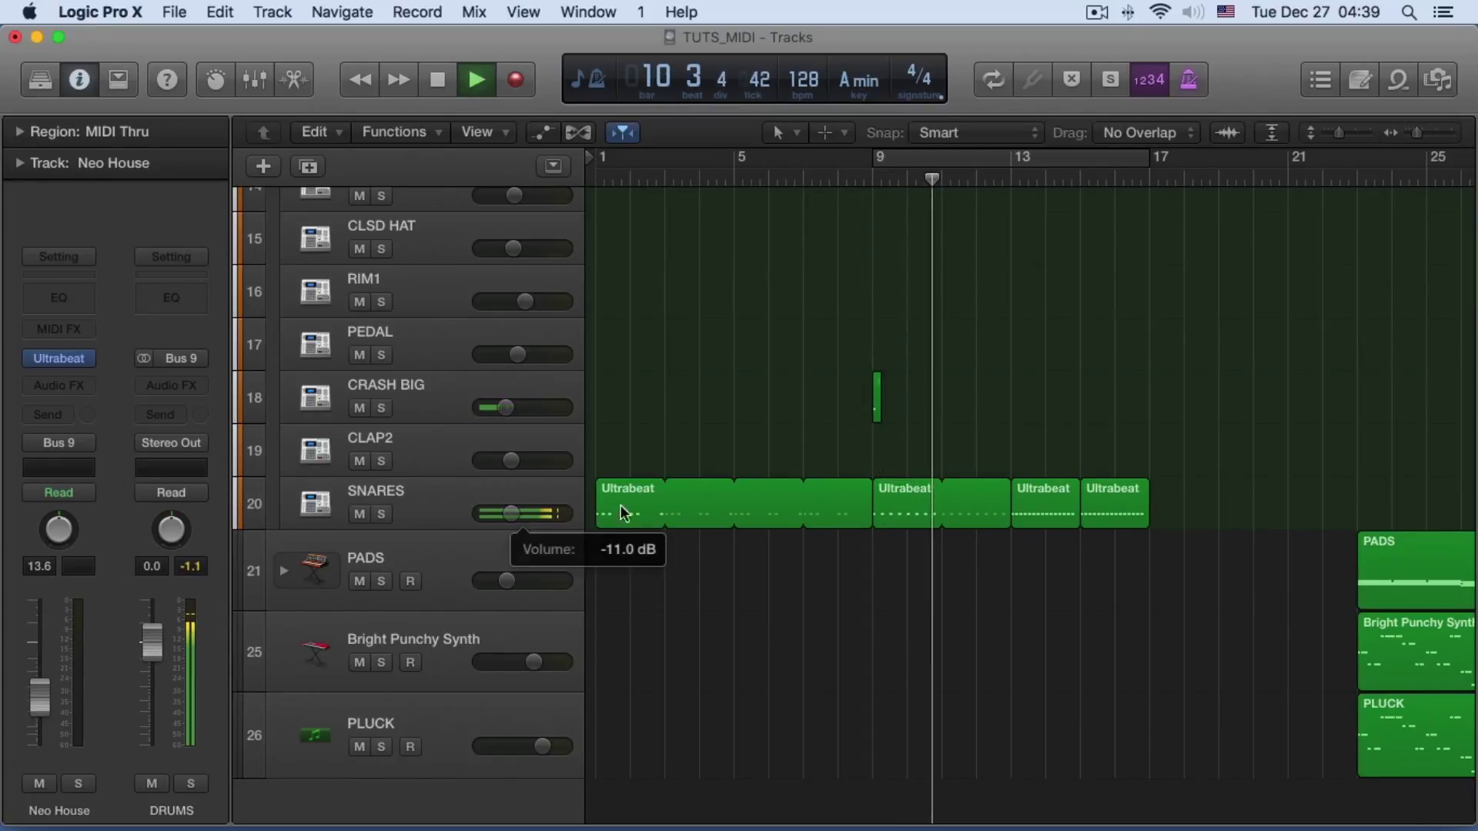
pyautogui.scroll(10, 696, 501)
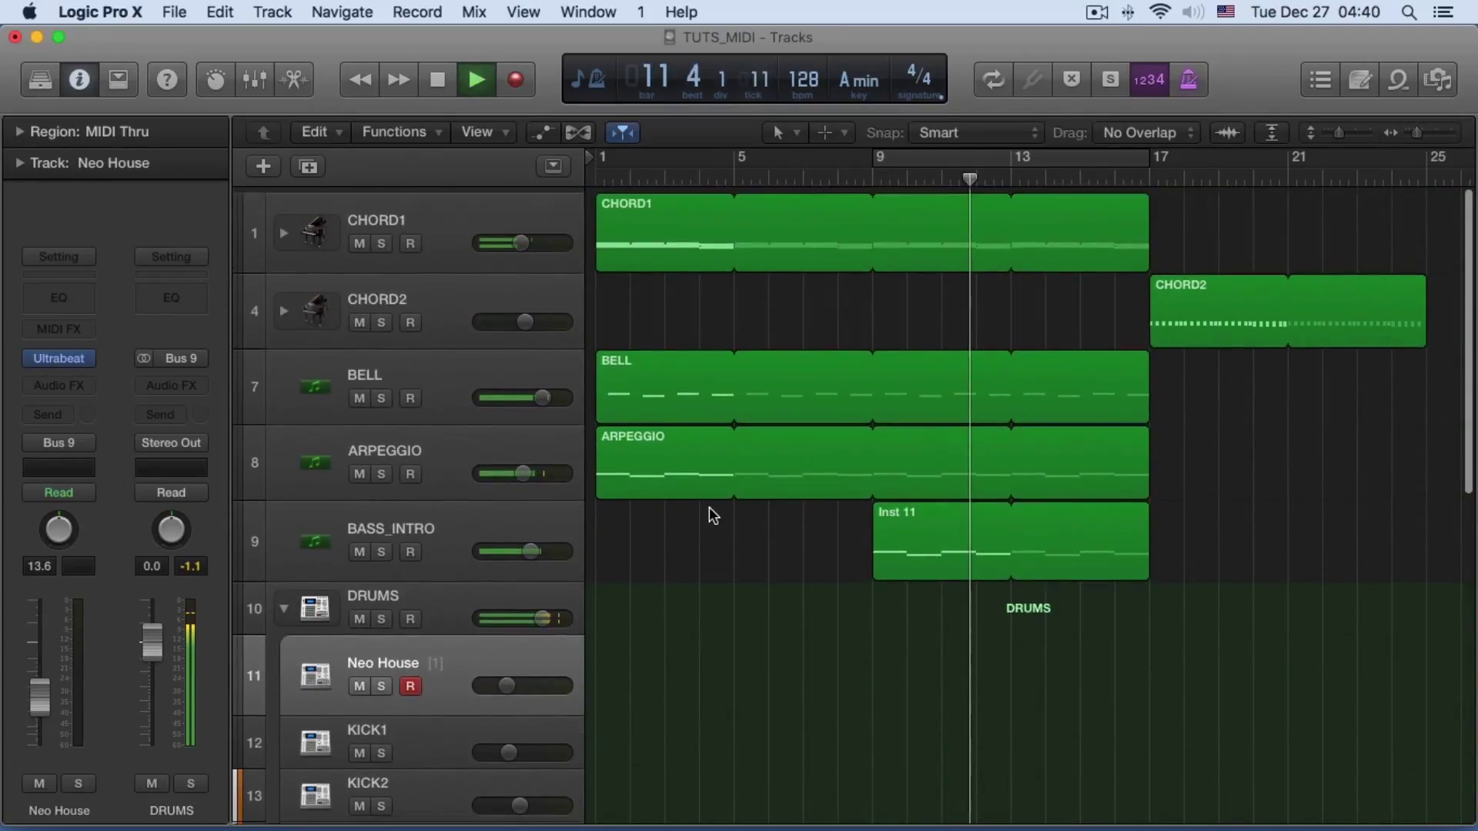
pyautogui.scroll(-6, 709, 511)
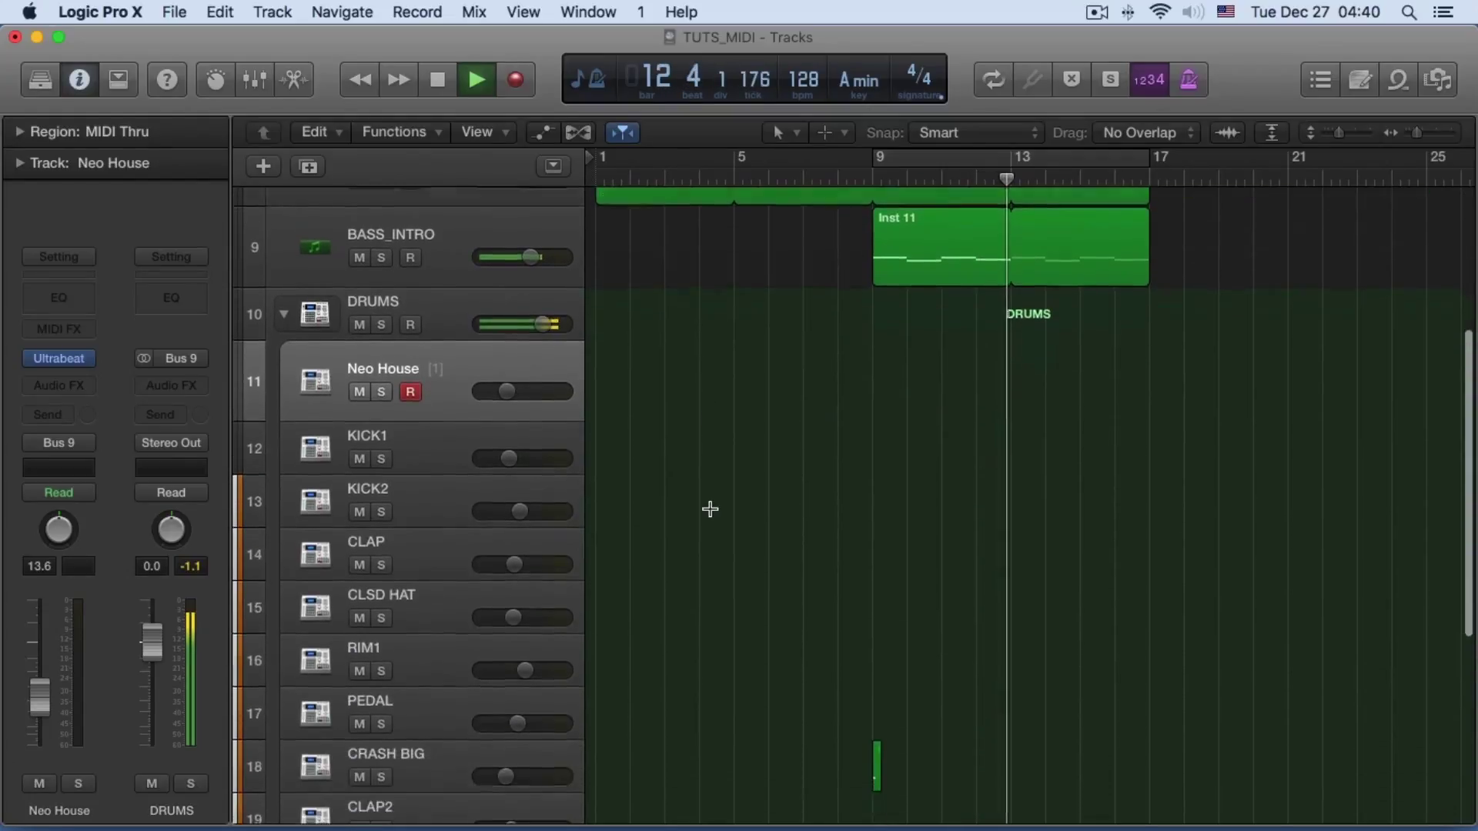
pyautogui.scroll(-3, 709, 509)
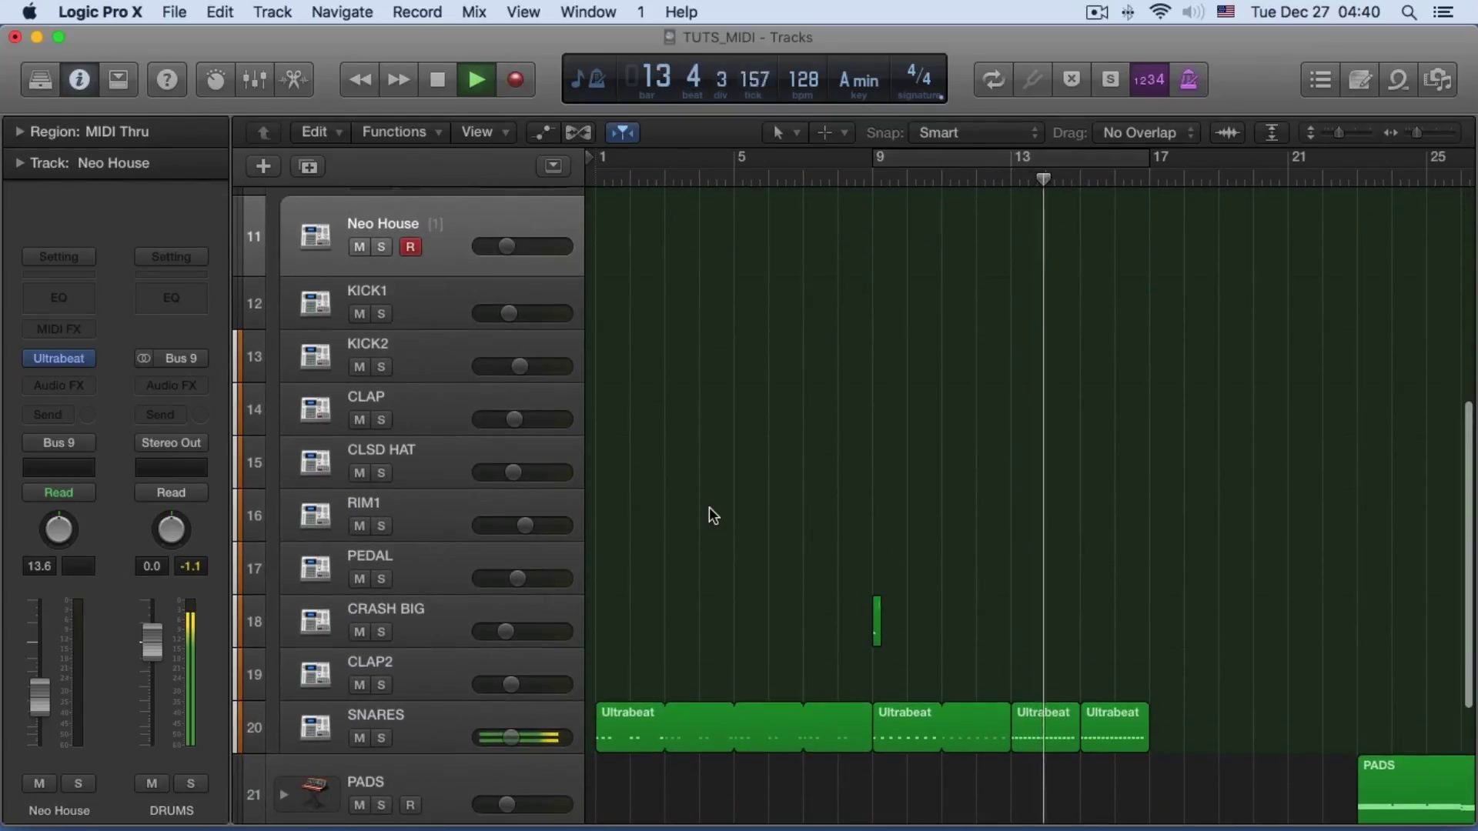
pyautogui.scroll(-1, 713, 516)
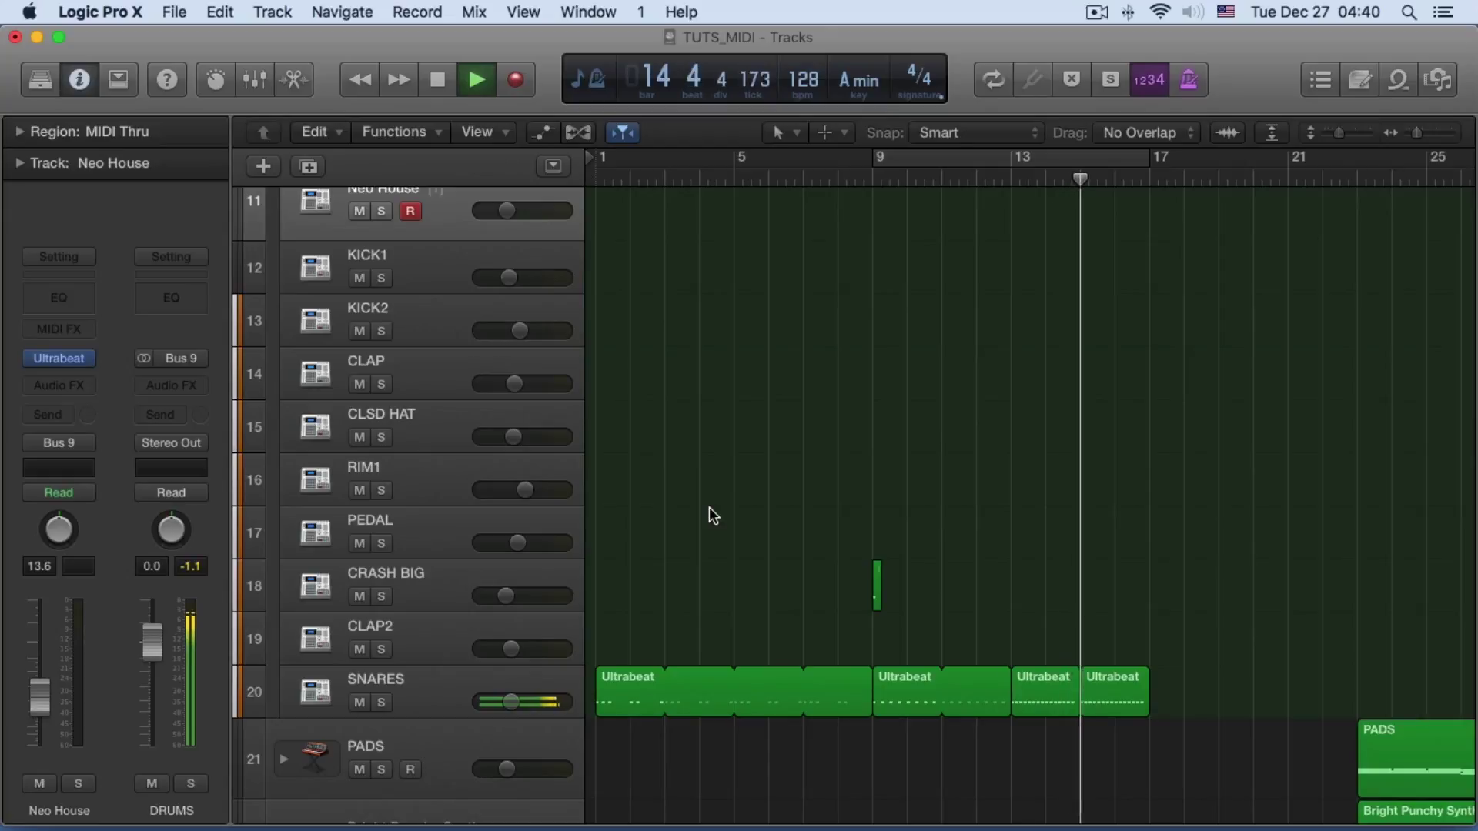
pyautogui.scroll(-1, 720, 505)
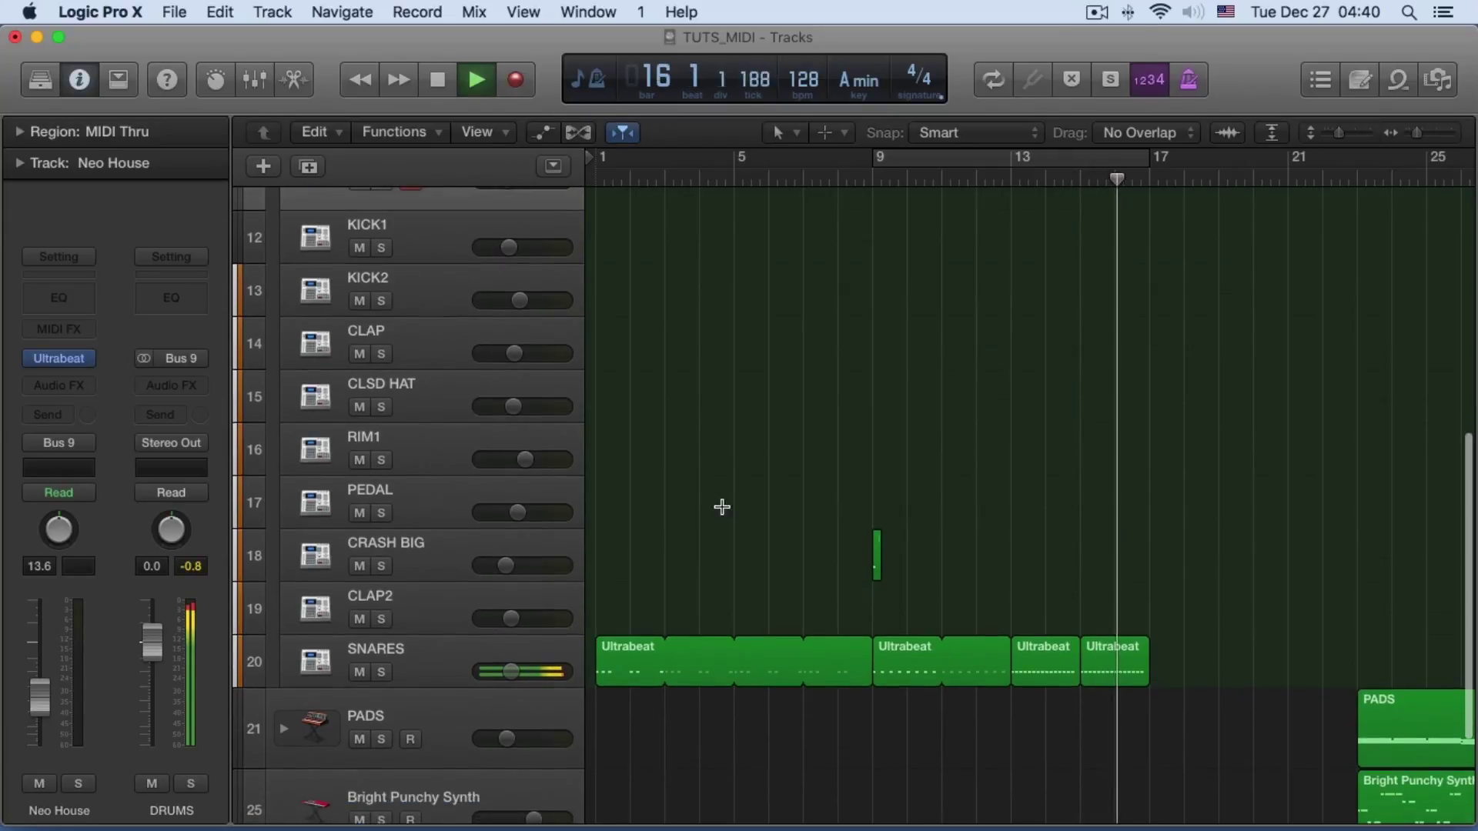
pyautogui.moveTo(512, 671); pyautogui.dragTo(508, 671)
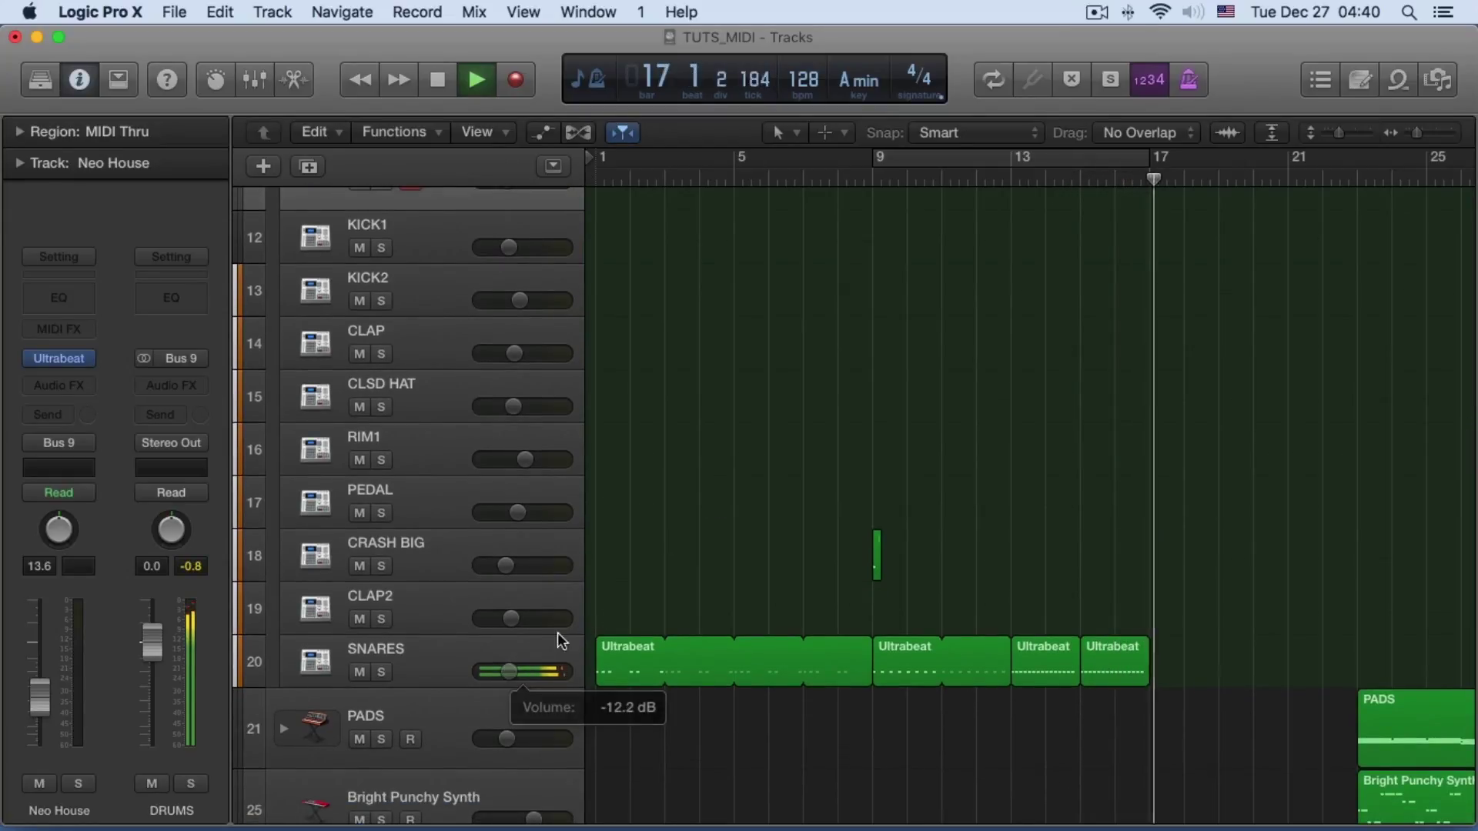
pyautogui.press('space')
# Open the last SNARES region in the Piano Roll and play it with the cycle range set from bar 15 to 17
pyautogui.doubleClick(1112, 644)
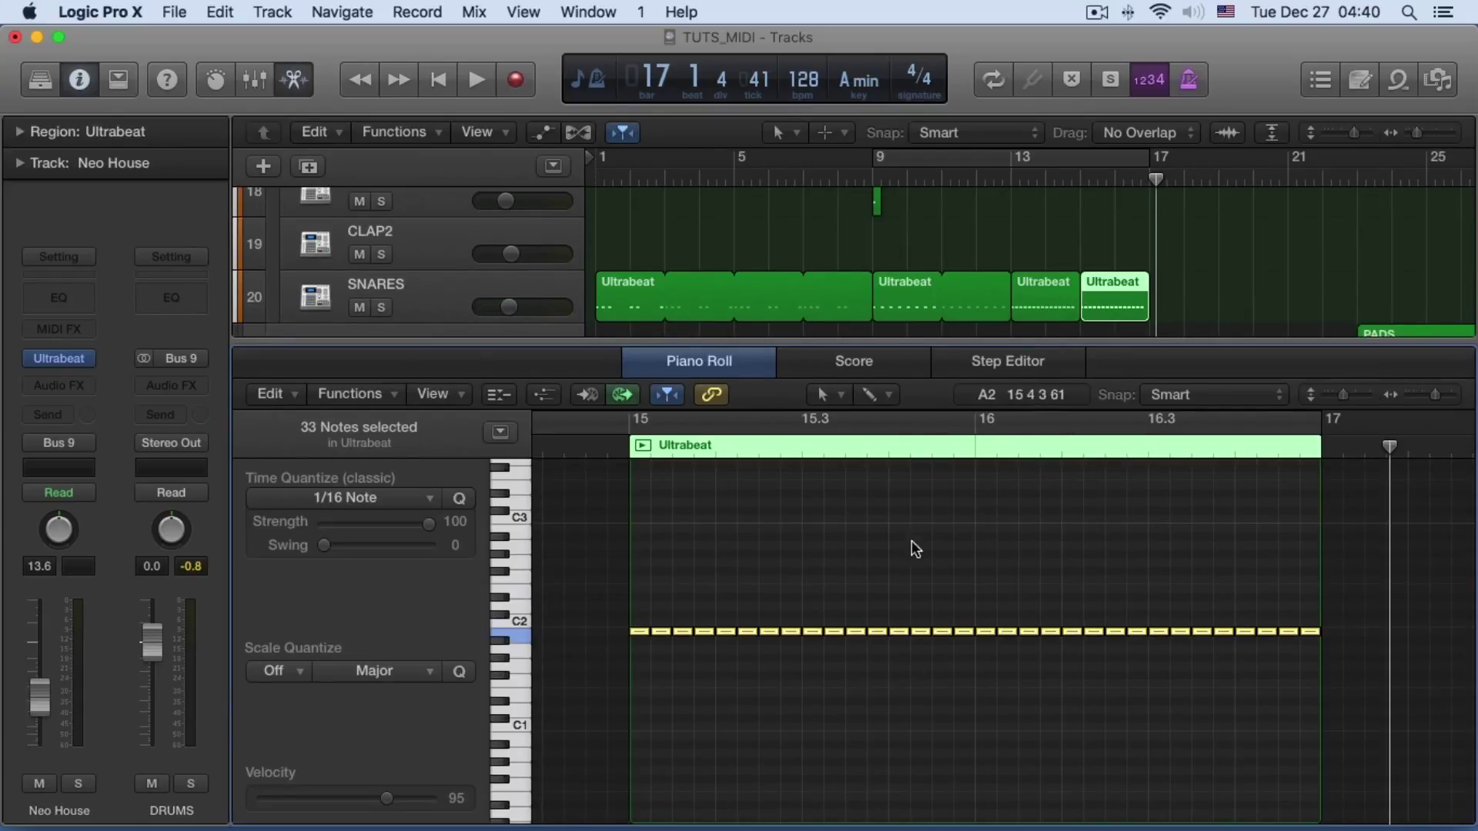
pyautogui.click(1000, 160)
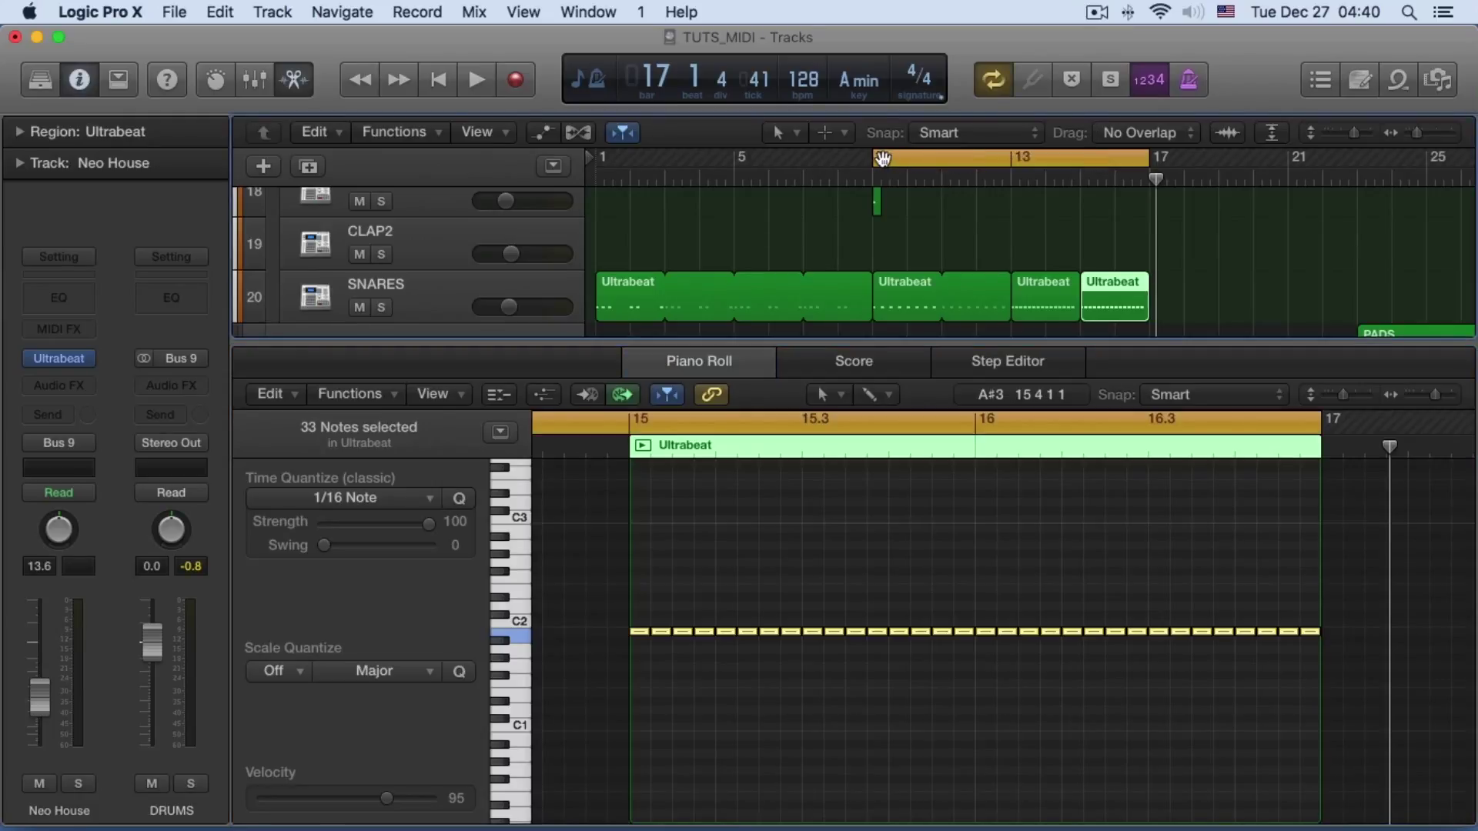
pyautogui.moveTo(878, 160); pyautogui.dragTo(1081, 160)
pyautogui.press('space')
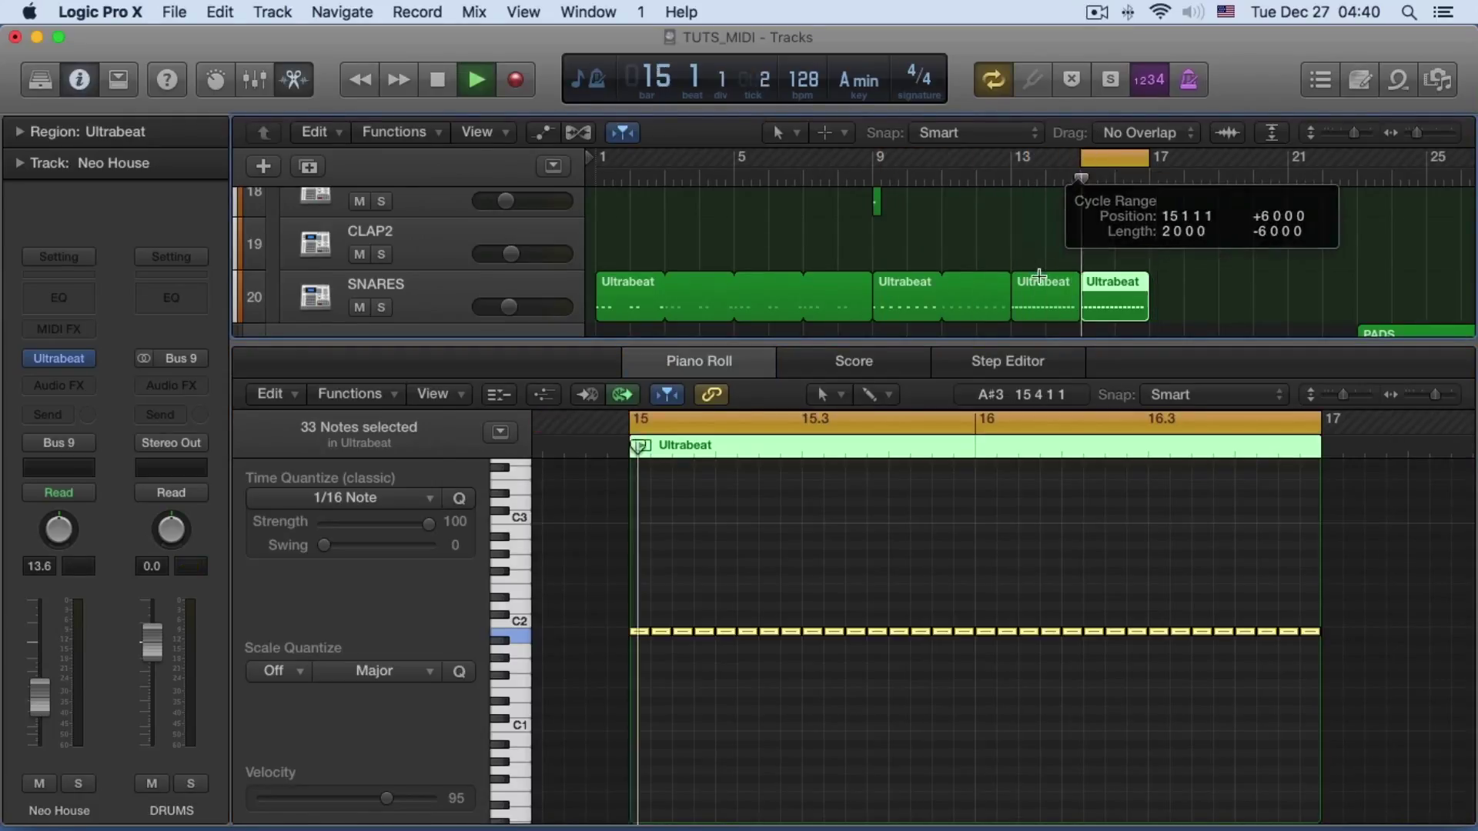
pyautogui.press('space')
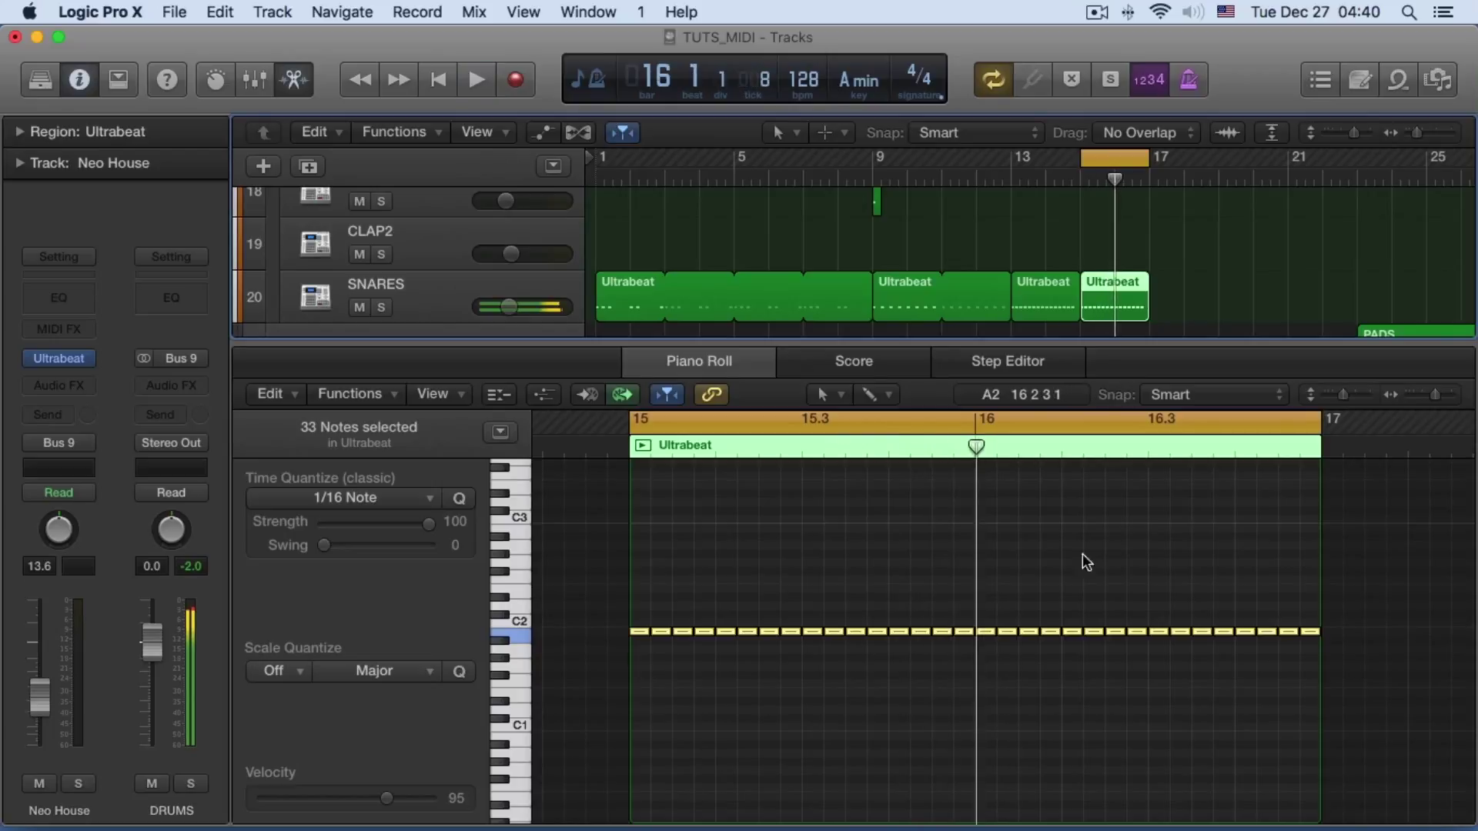
# Halve the length of the snare notes in bar 16, copy them into the gaps, and play the faster roll
pyautogui.moveTo(987, 599); pyautogui.dragTo(1315, 679)
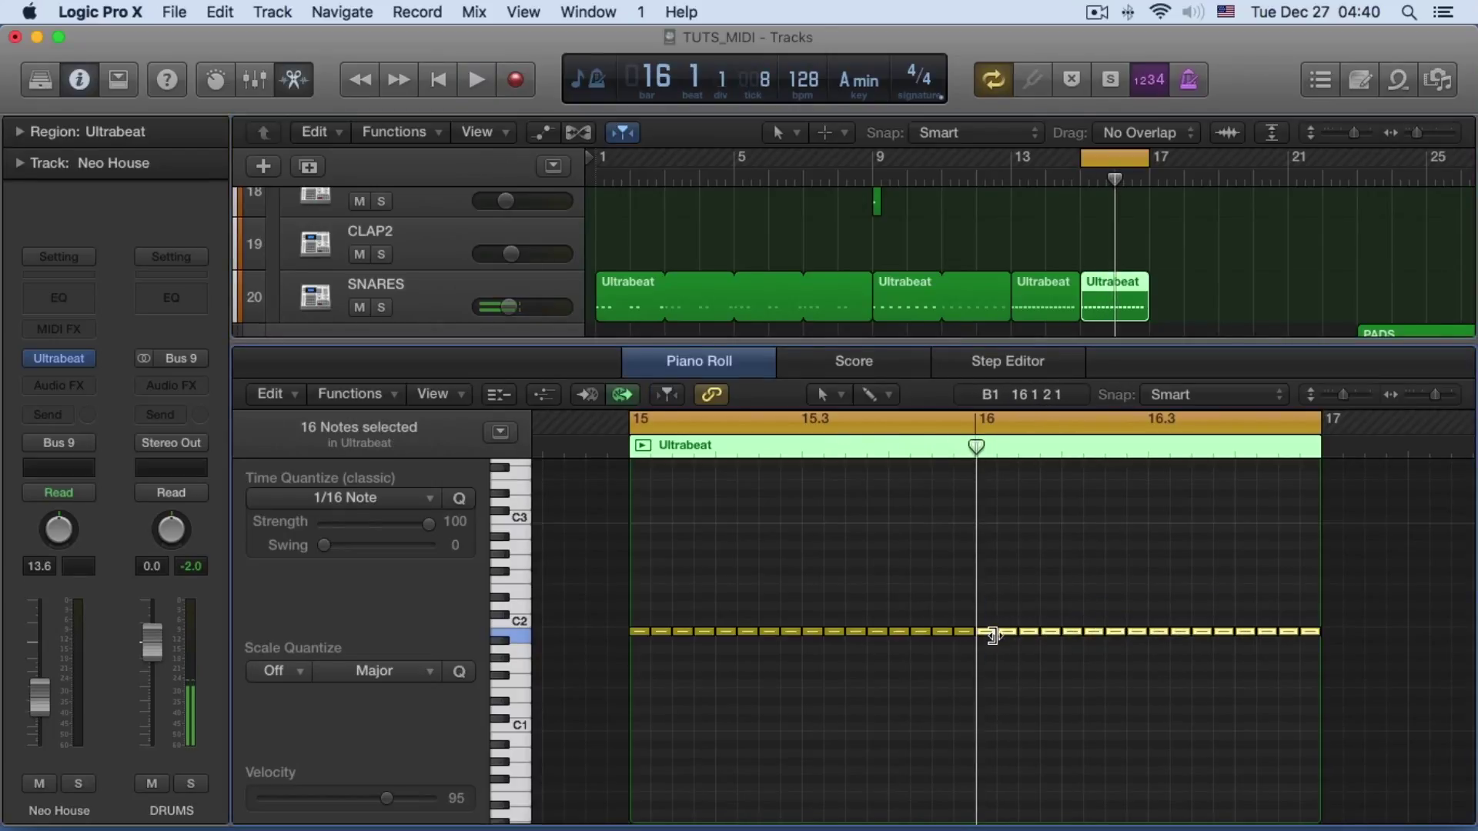
pyautogui.moveTo(993, 636); pyautogui.dragTo(990, 635)
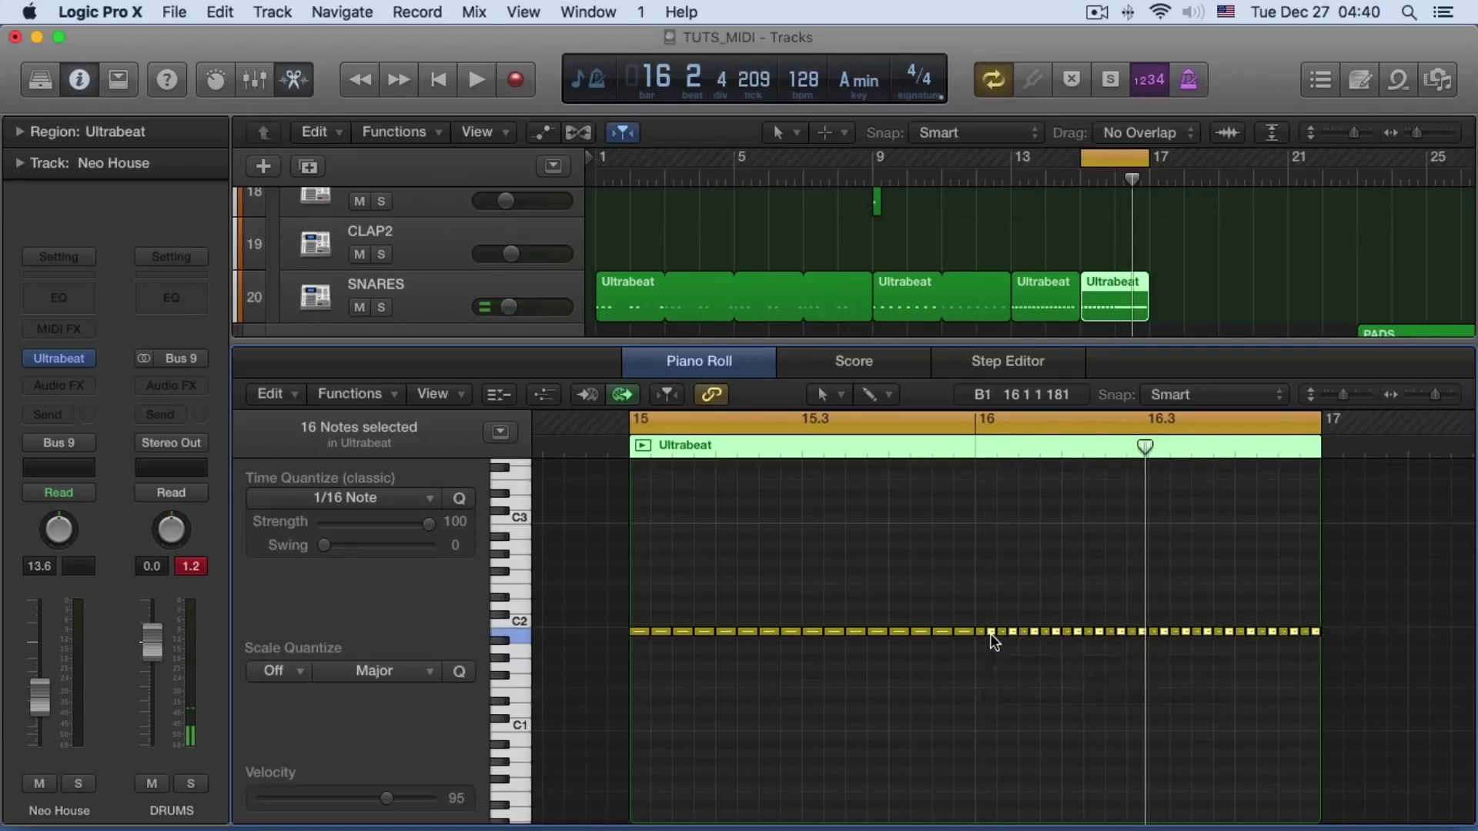
pyautogui.press('space')
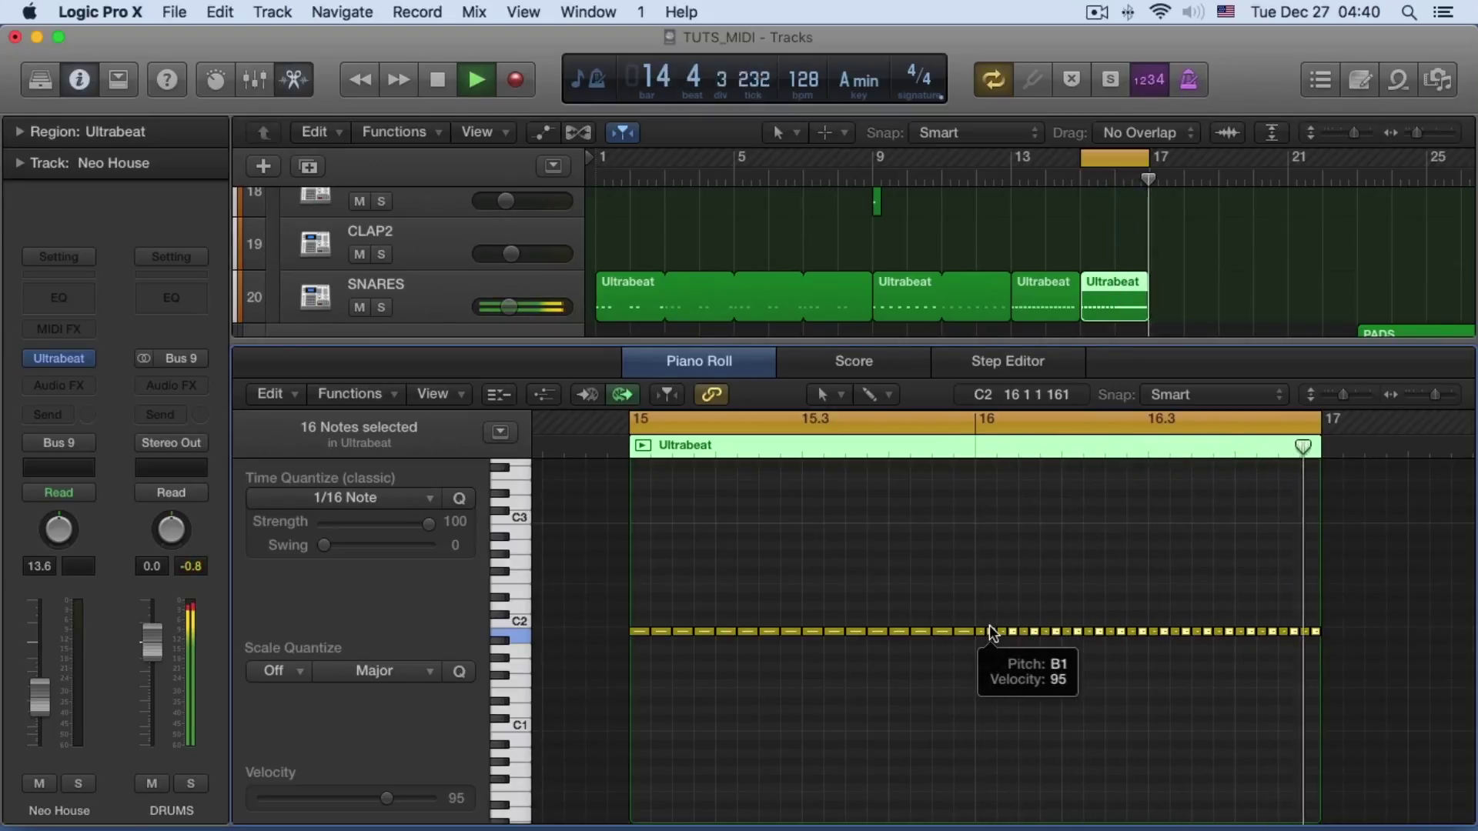
pyautogui.press('space')
# Turn off the cycle range and play the arrangement from bar 1
pyautogui.click(1124, 150)
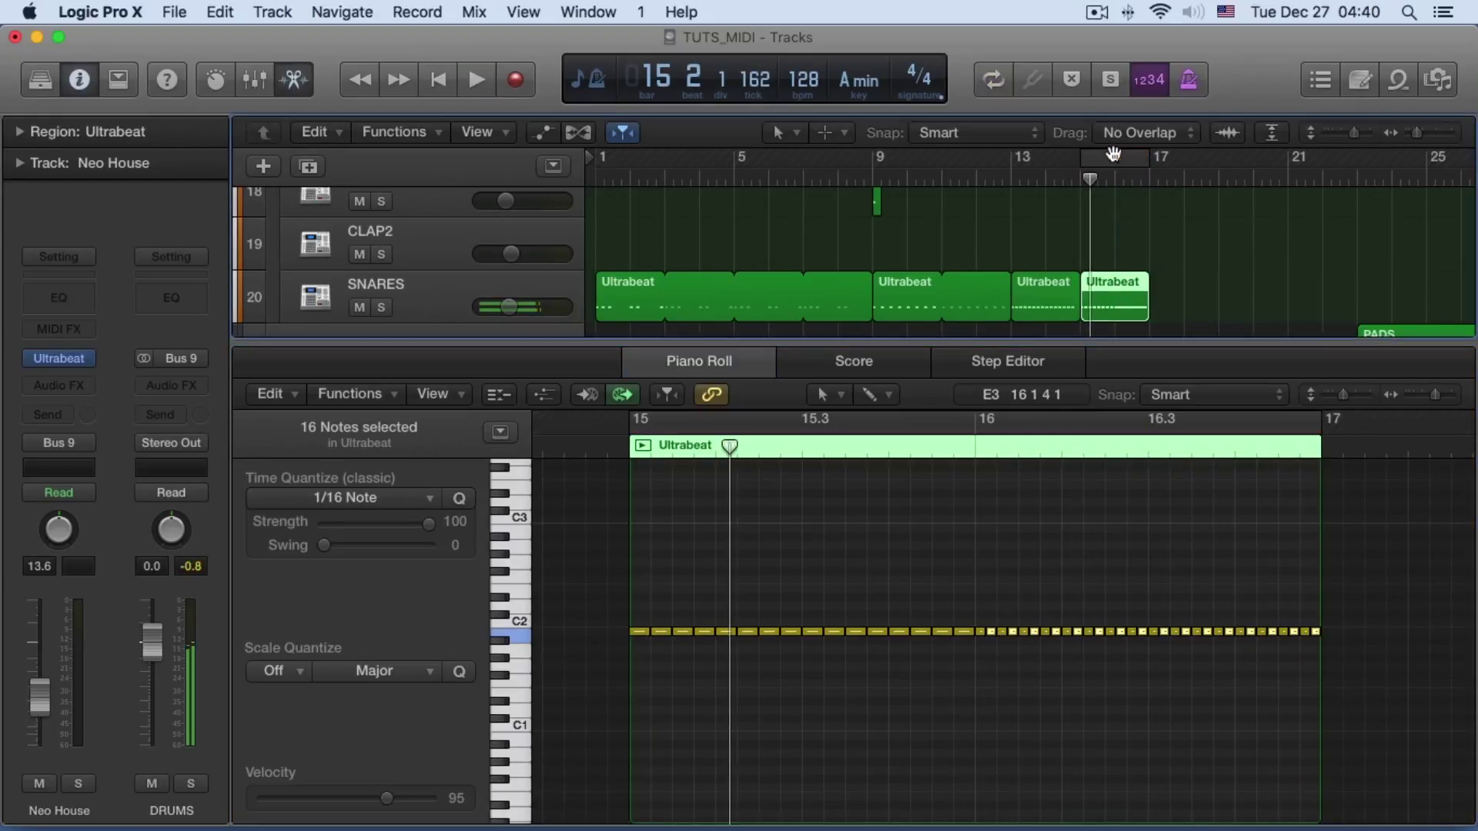
pyautogui.press('Return')
pyautogui.press('space')
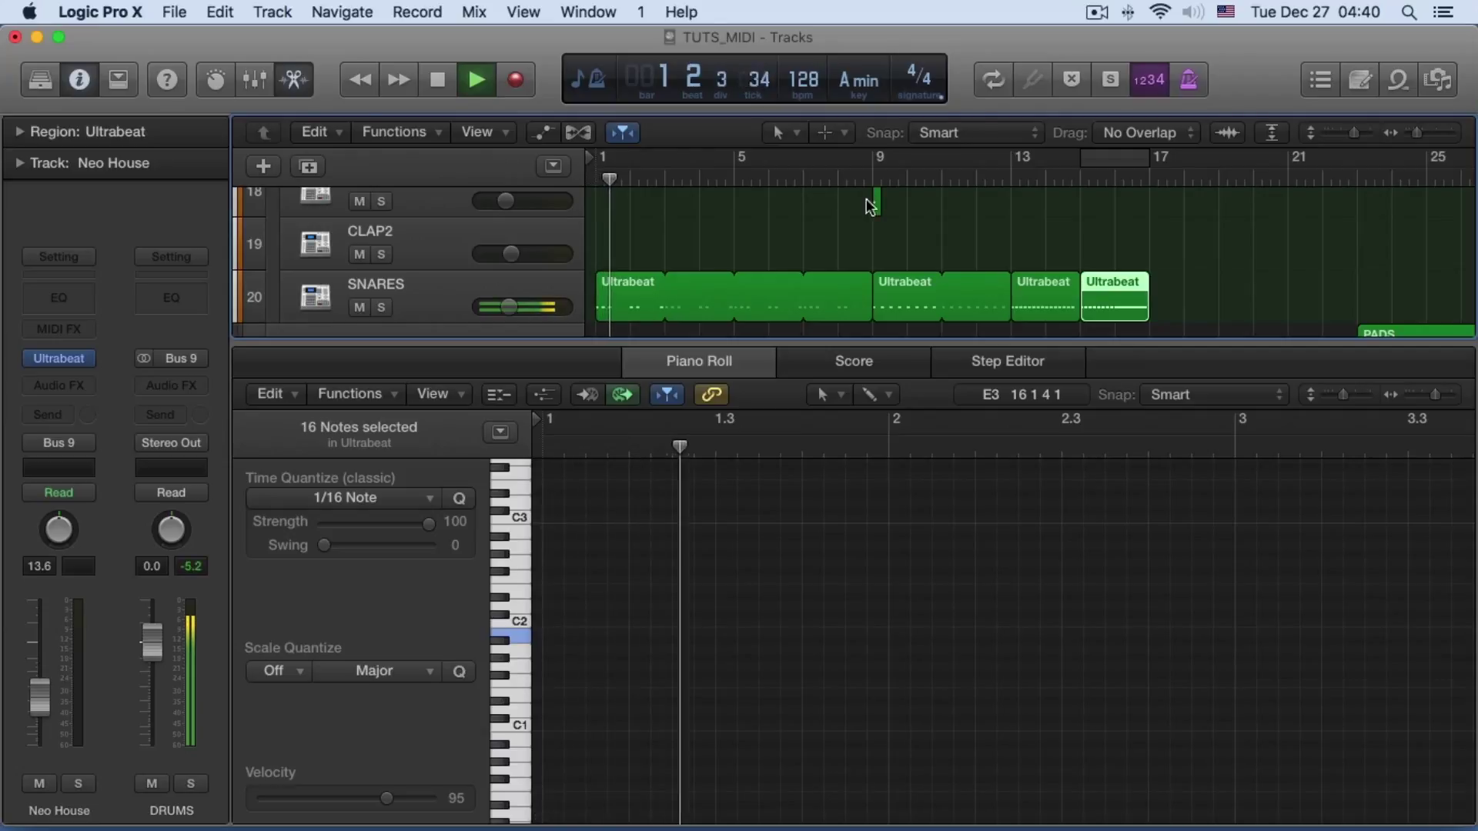
# Close the Piano Roll, select the SNARES track, and let the build-up play past bar 17 before stopping
pyautogui.press('e')
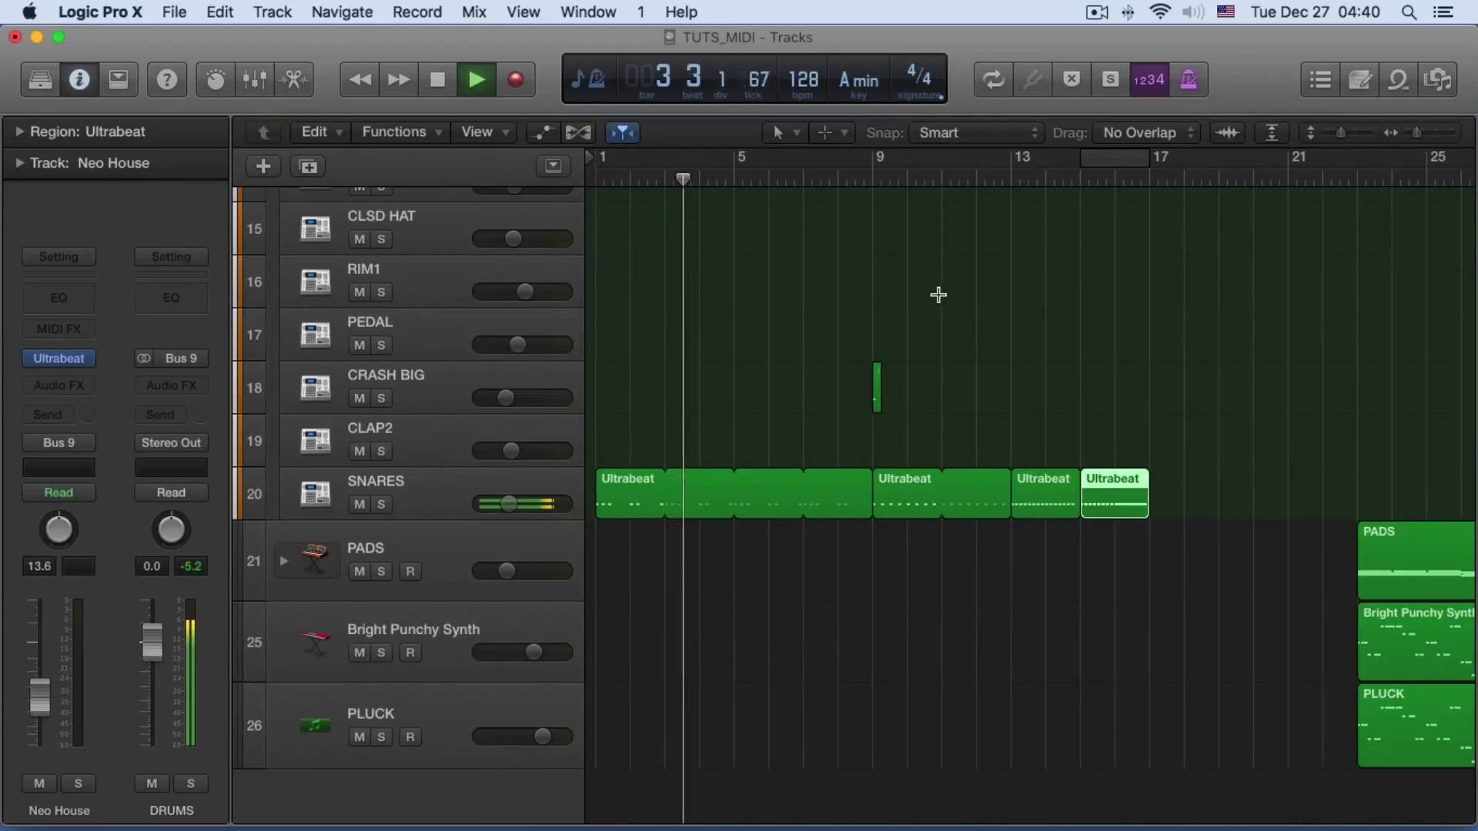
pyautogui.click(441, 499)
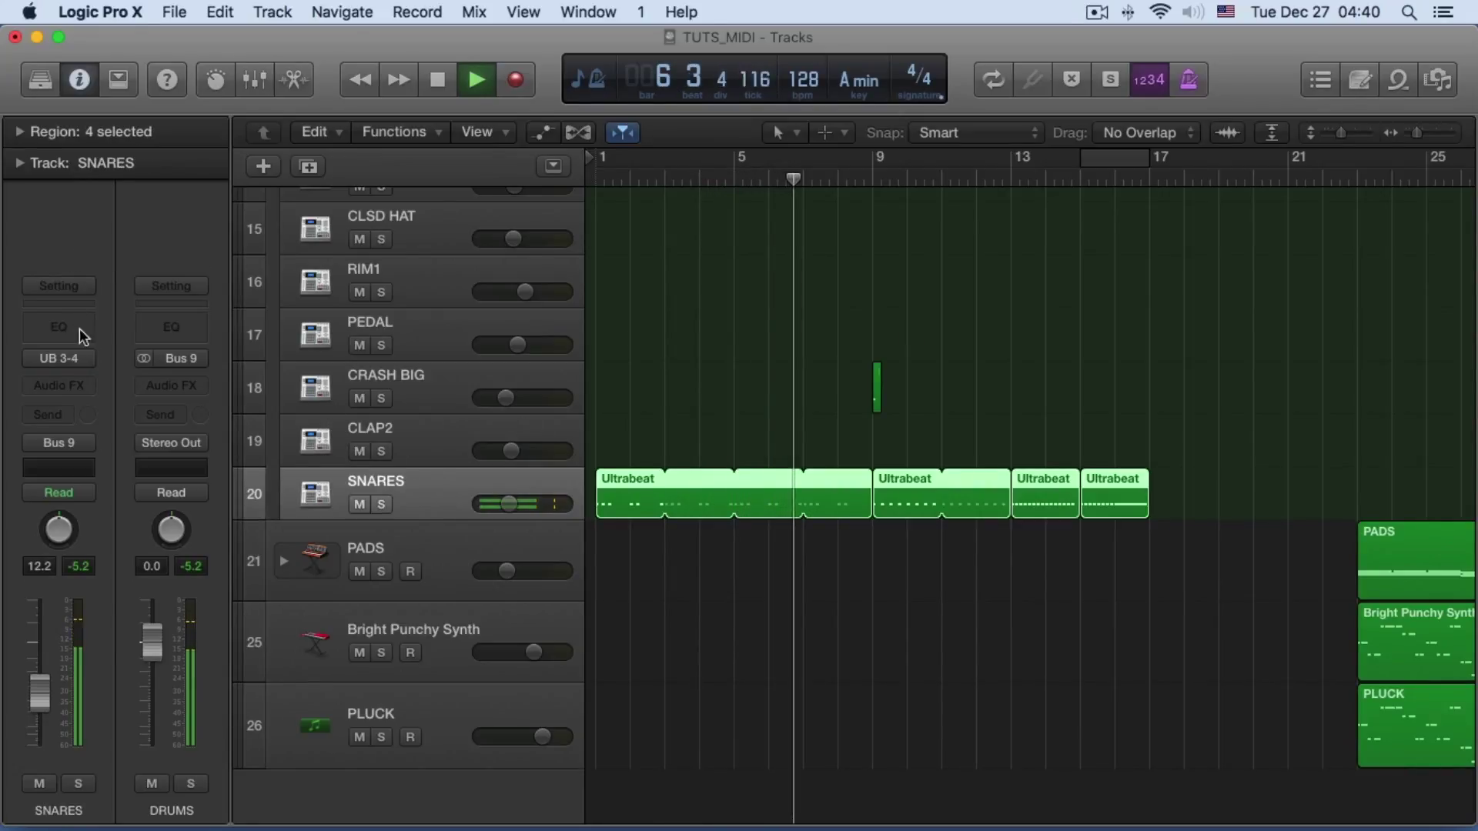
pyautogui.click(58, 383)
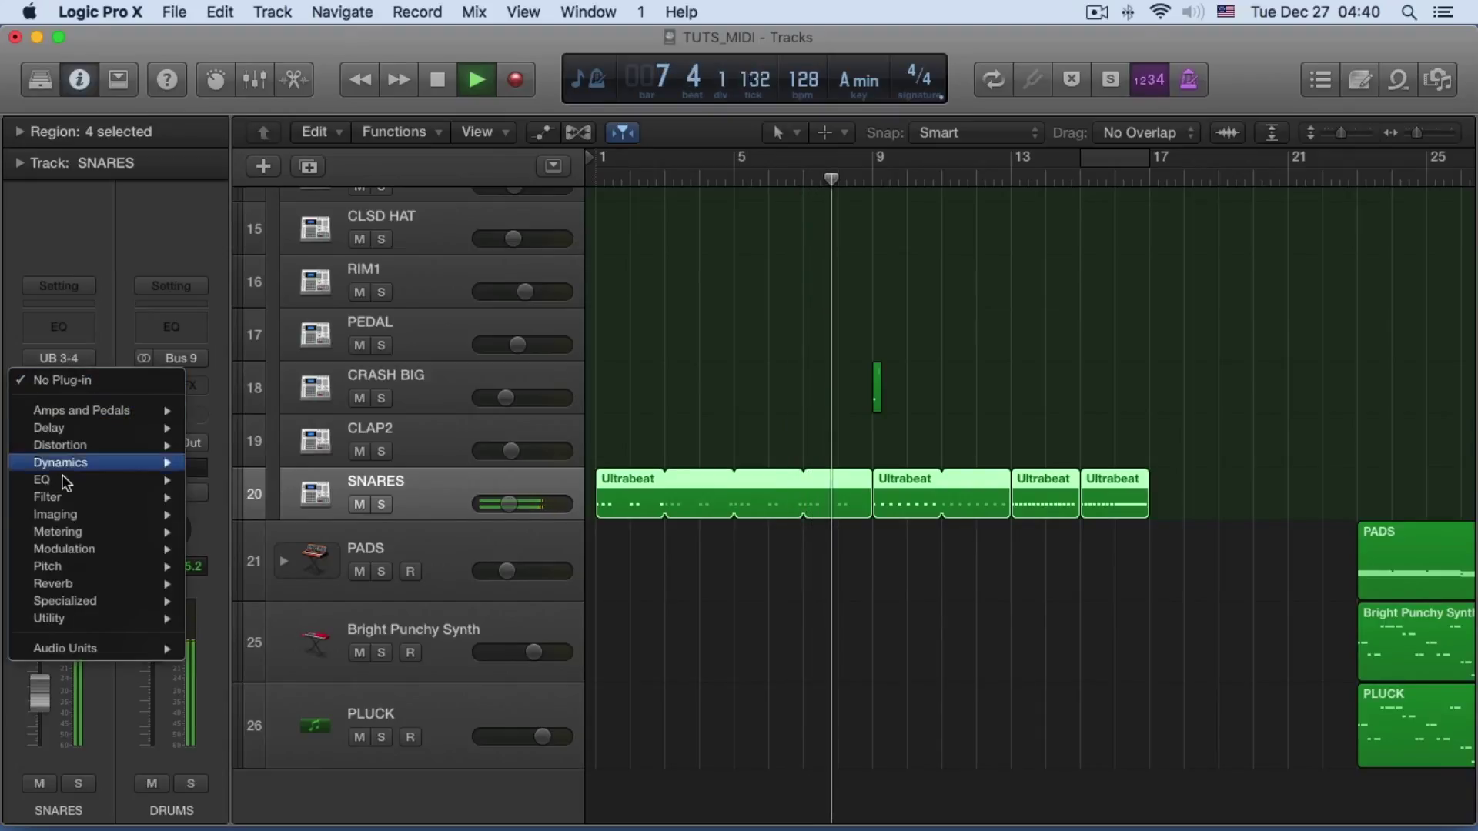
pyautogui.moveTo(63, 482)
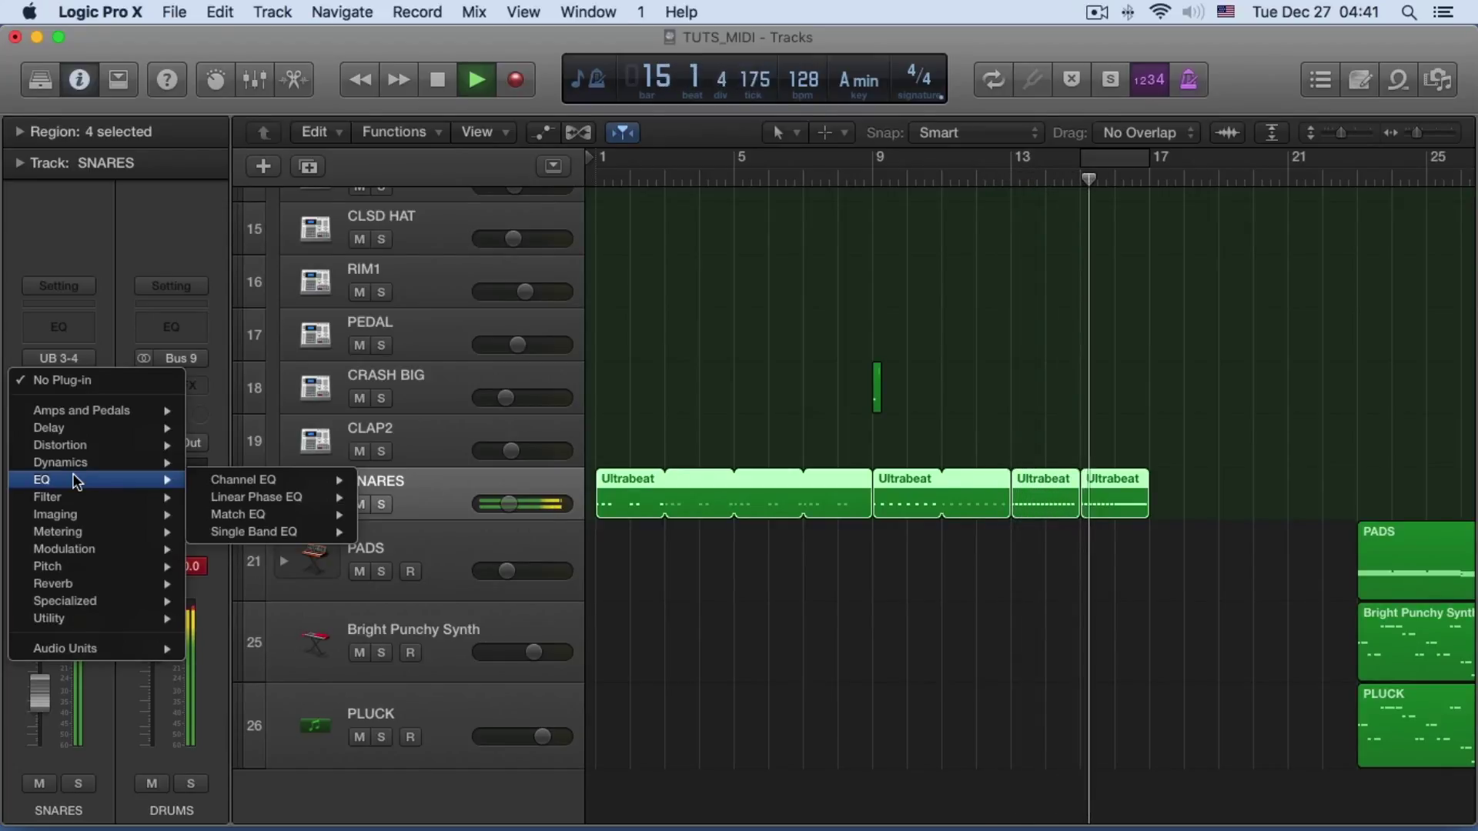
pyautogui.moveTo(91, 566)
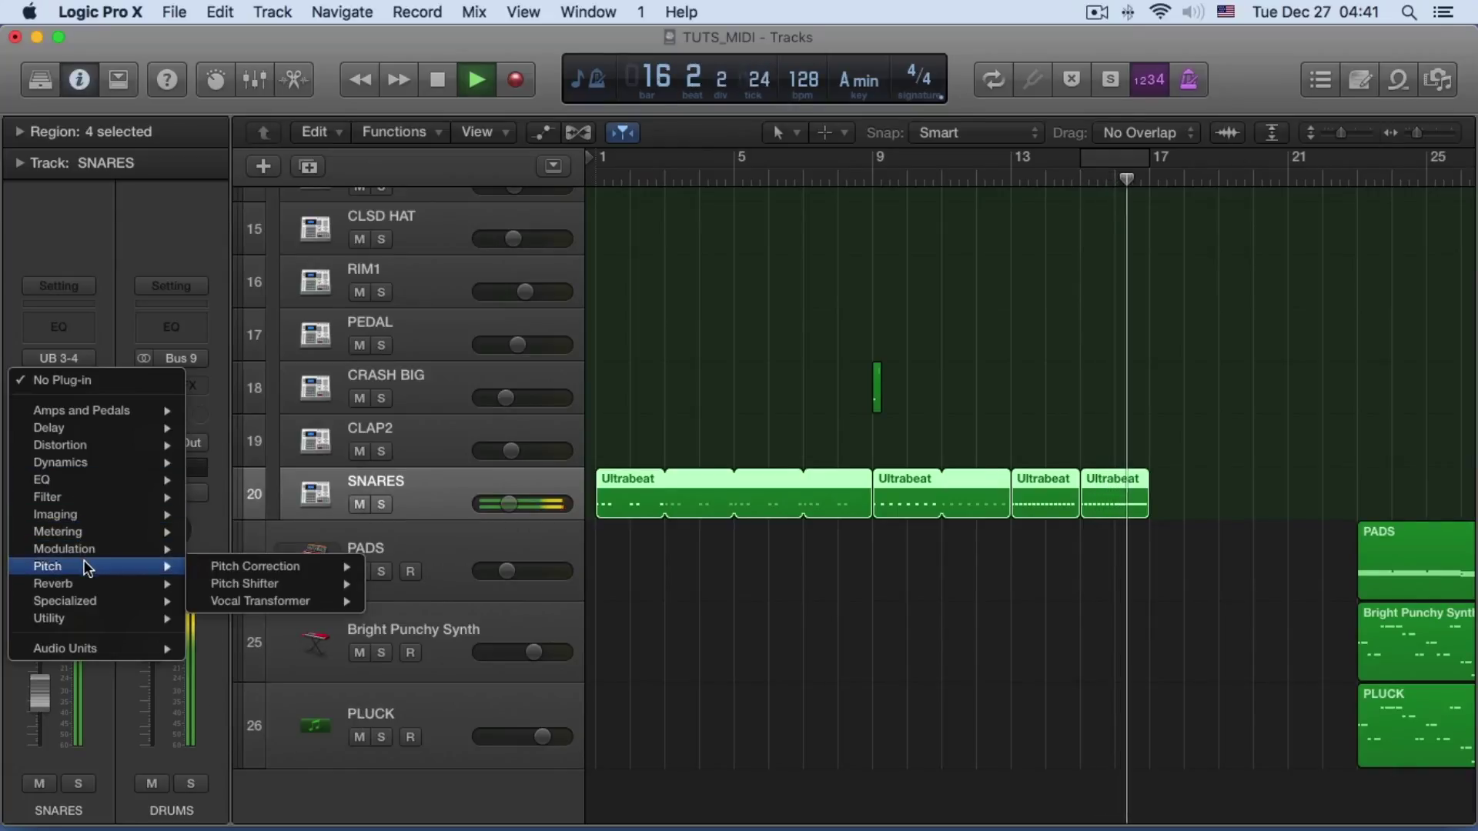
pyautogui.click(162, 228)
pyautogui.press('space')
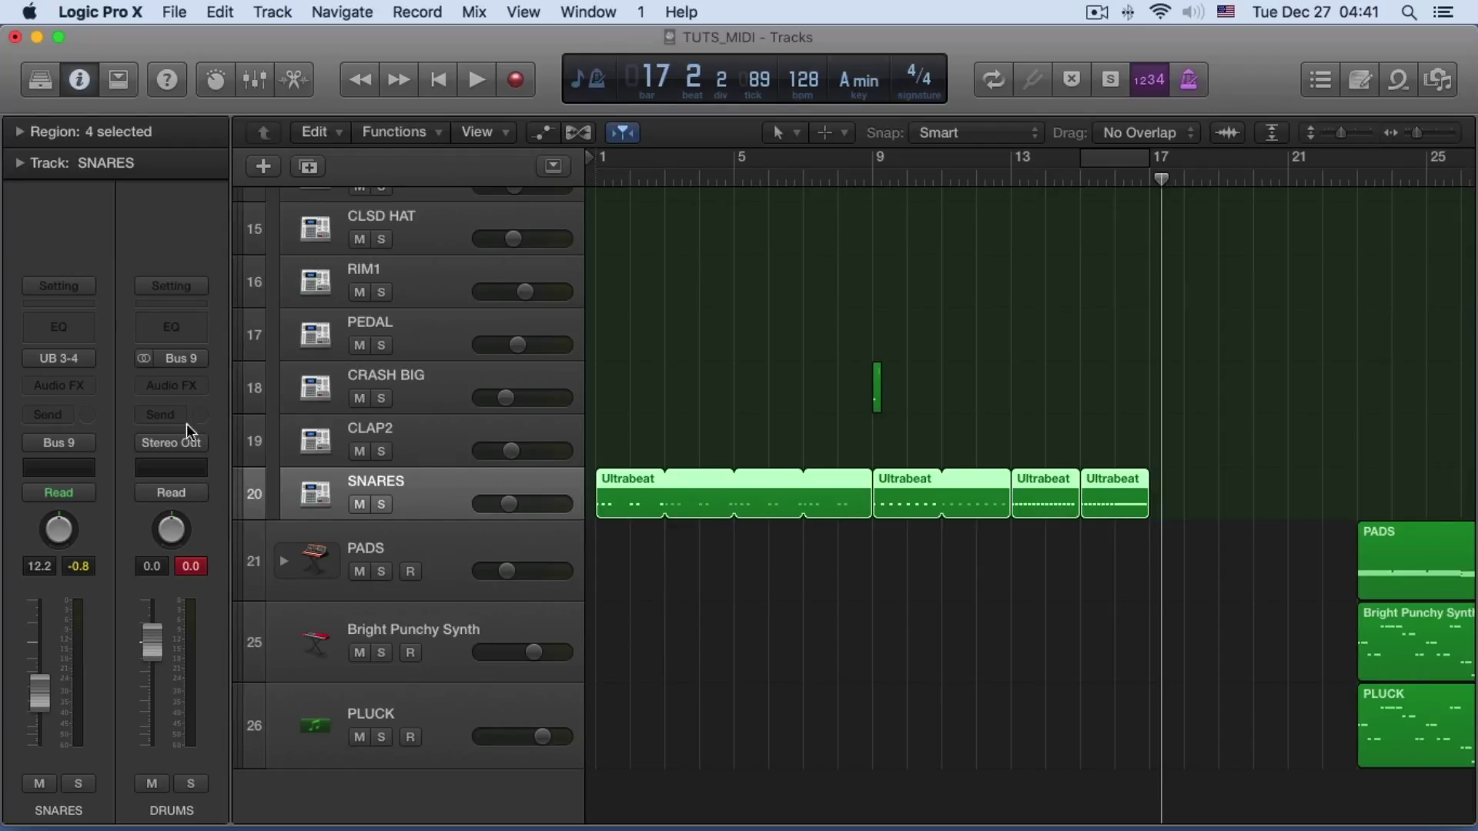
# Insert a stereo Pitch Shifter on the SNARES channel and move its window clear of the track headers
pyautogui.click(77, 381)
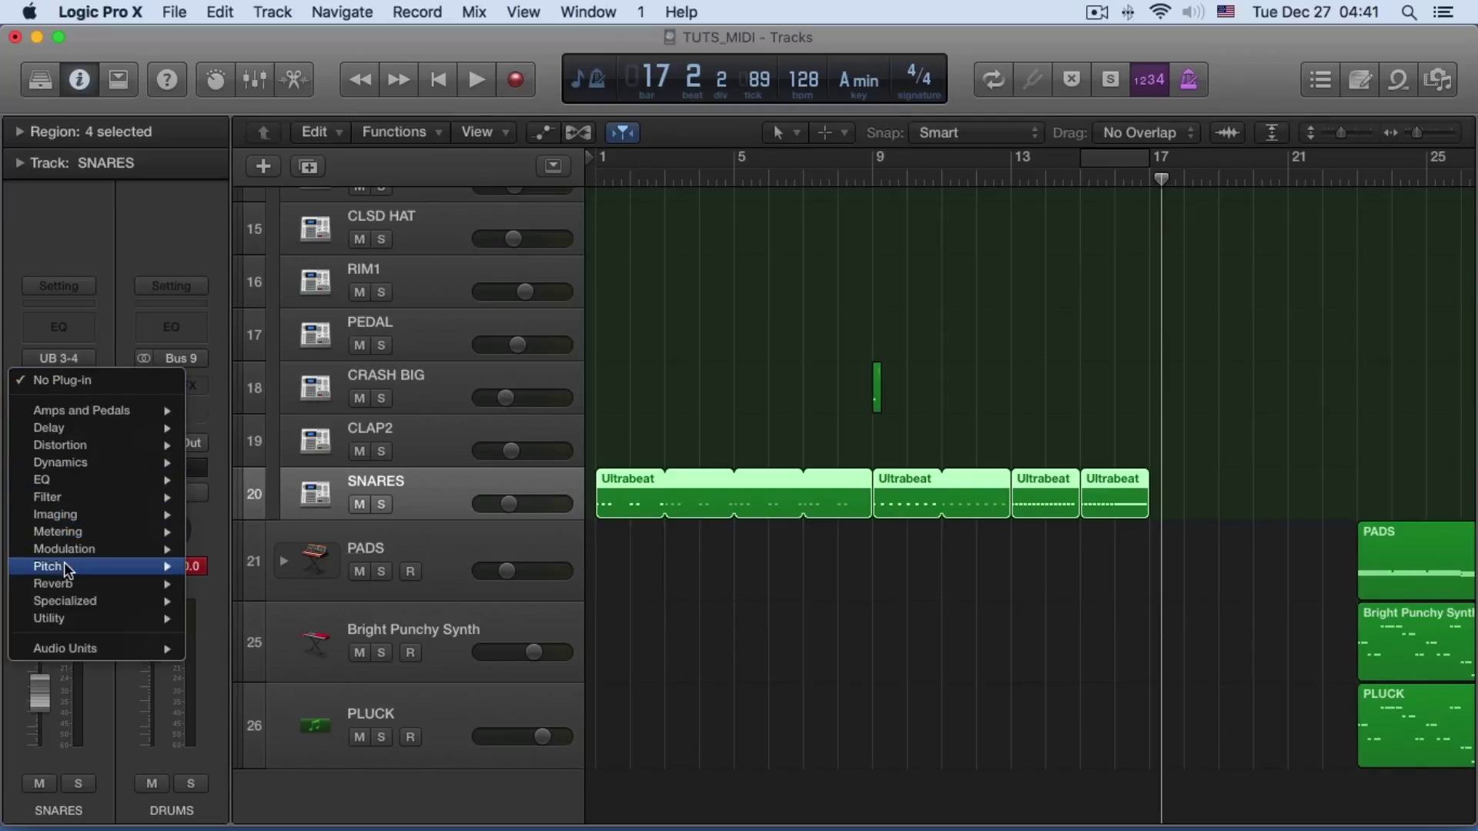
pyautogui.moveTo(66, 567)
pyautogui.moveTo(261, 587)
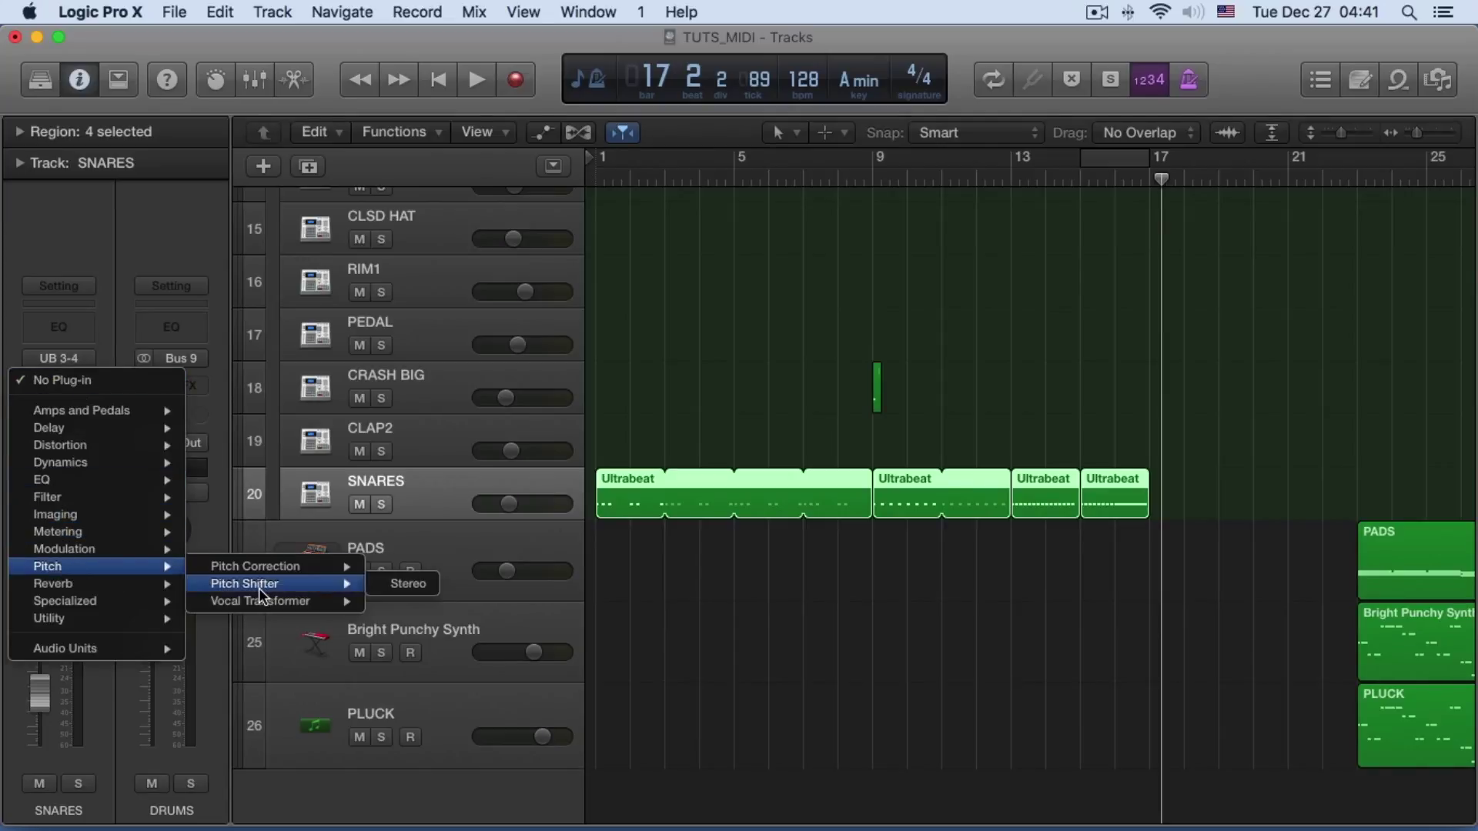
pyautogui.click(401, 585)
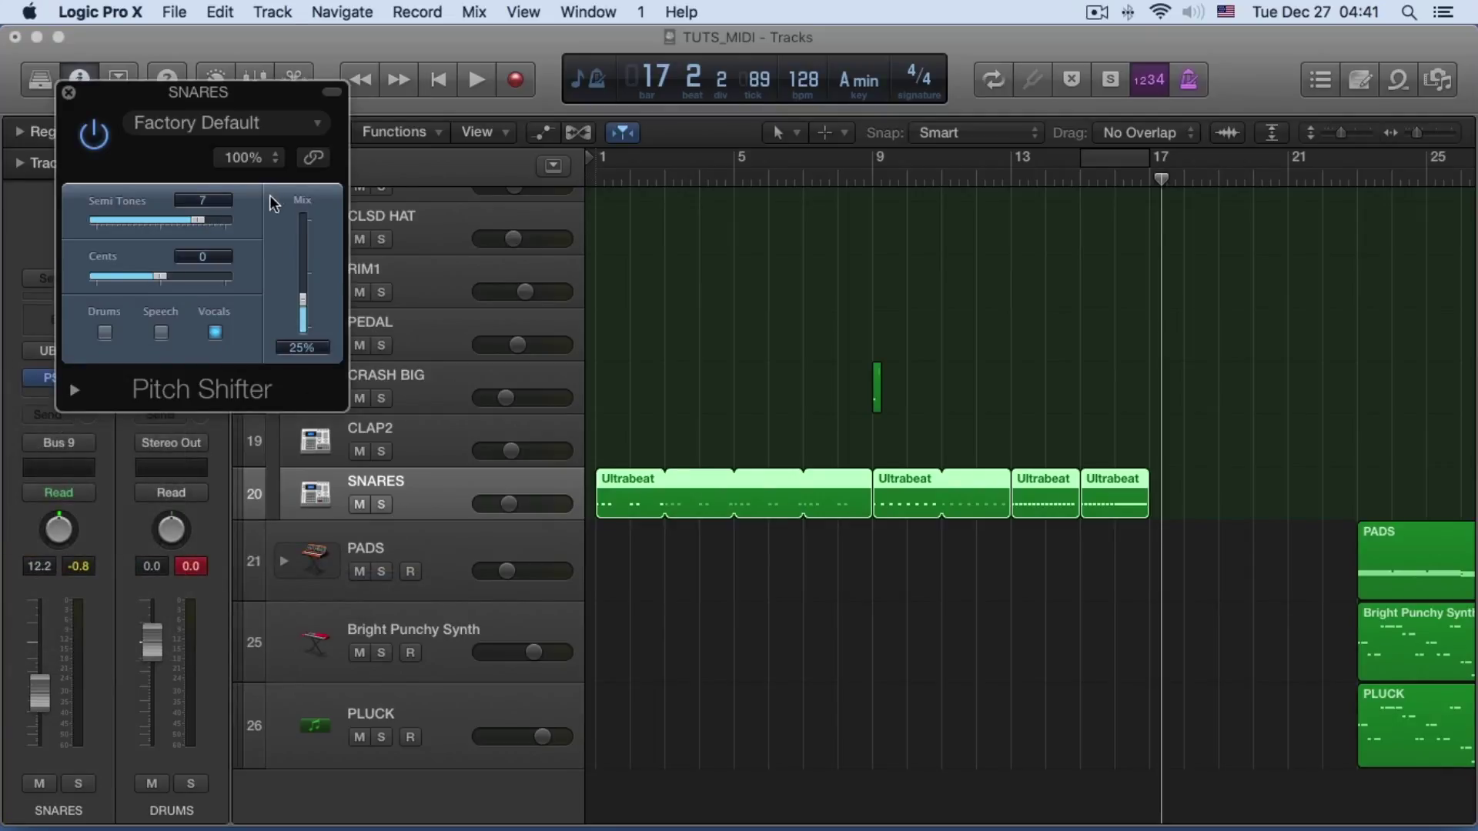
pyautogui.moveTo(203, 100); pyautogui.dragTo(908, 85)
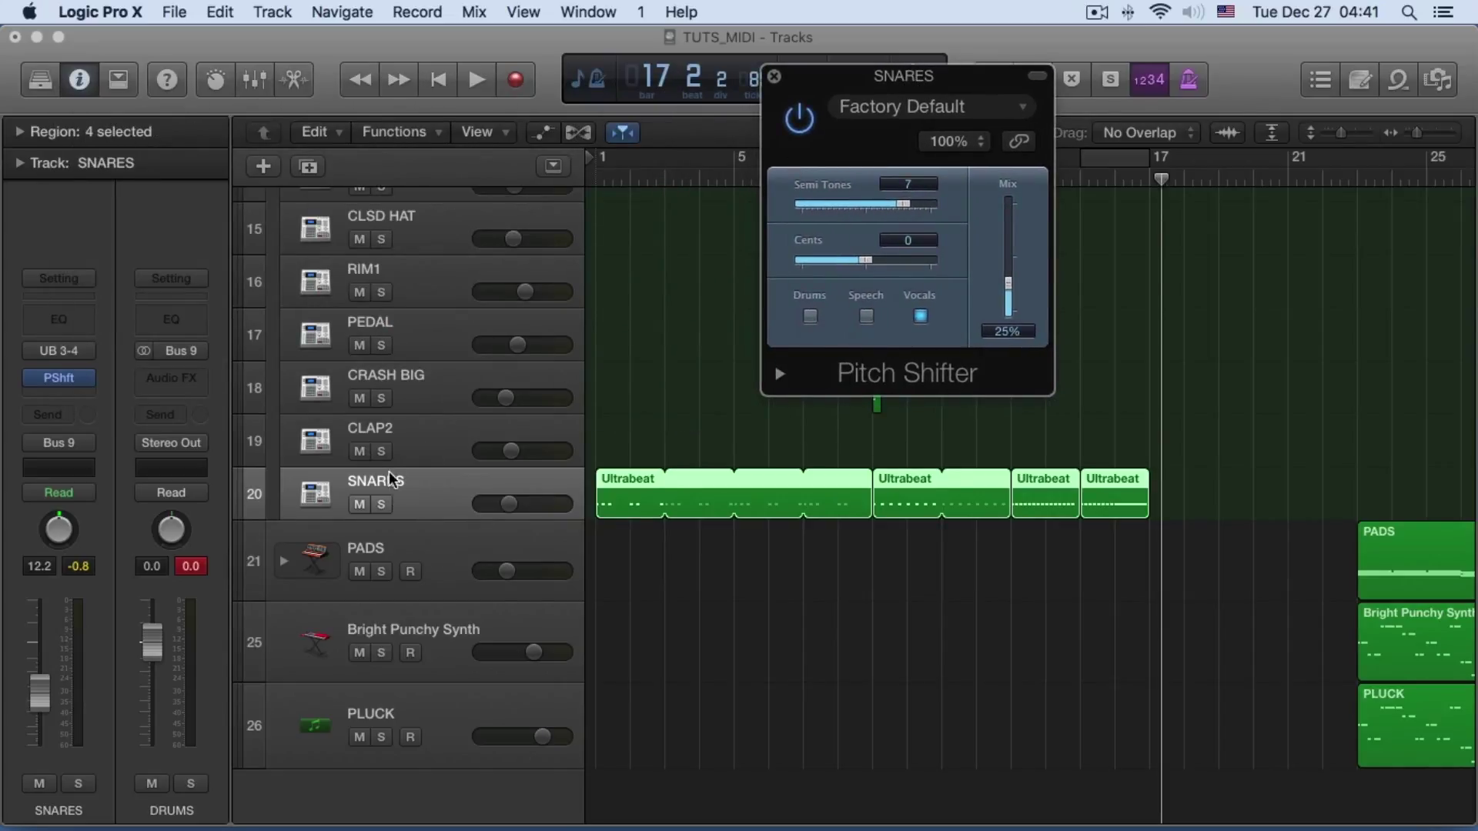
# Show track automation and set the SNARES lane to the Pitch Shifter's Cents parameter
pyautogui.click(405, 493)
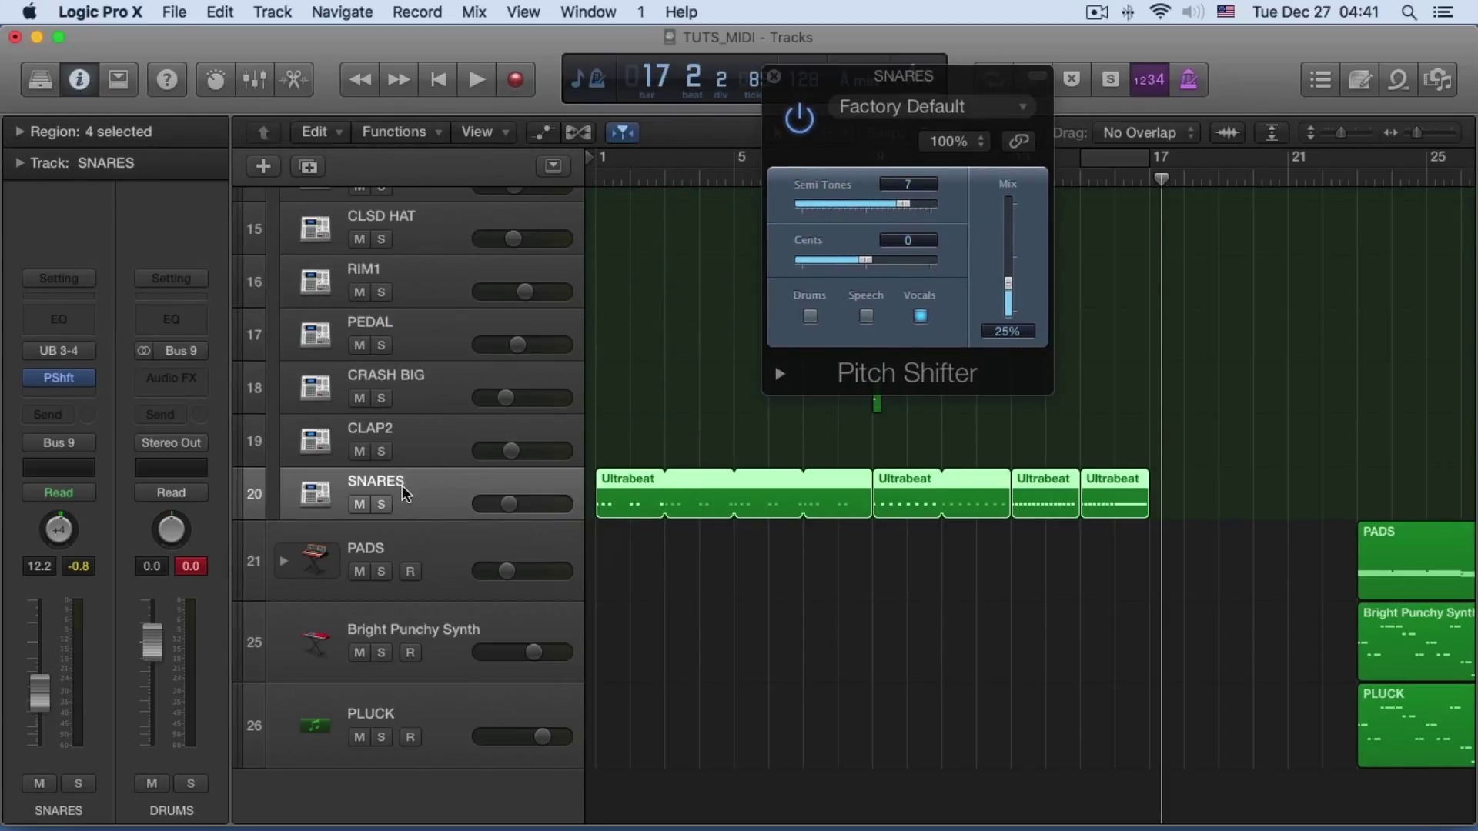
pyautogui.click(548, 134)
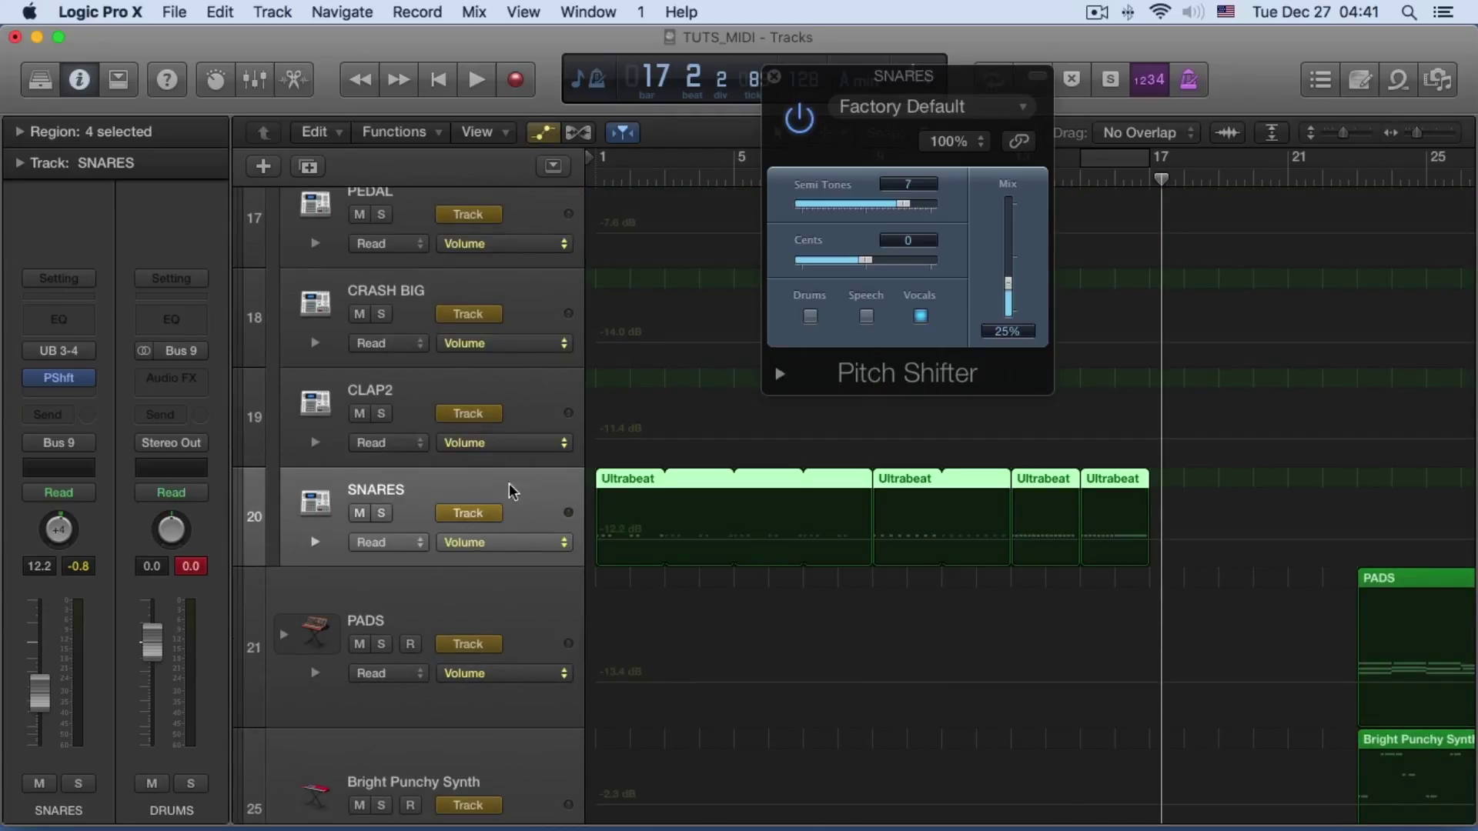
pyautogui.click(508, 542)
pyautogui.moveTo(539, 490)
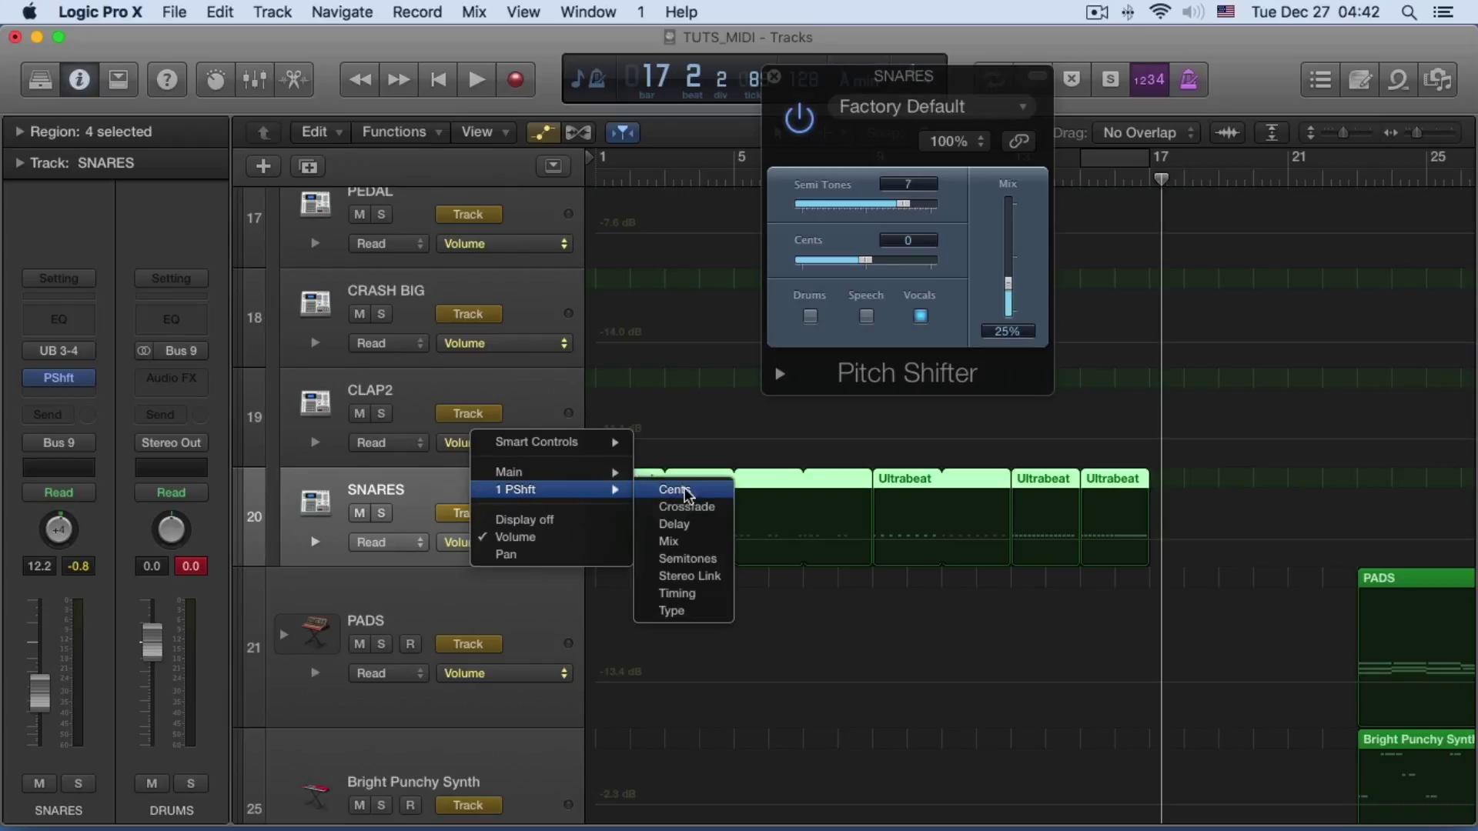
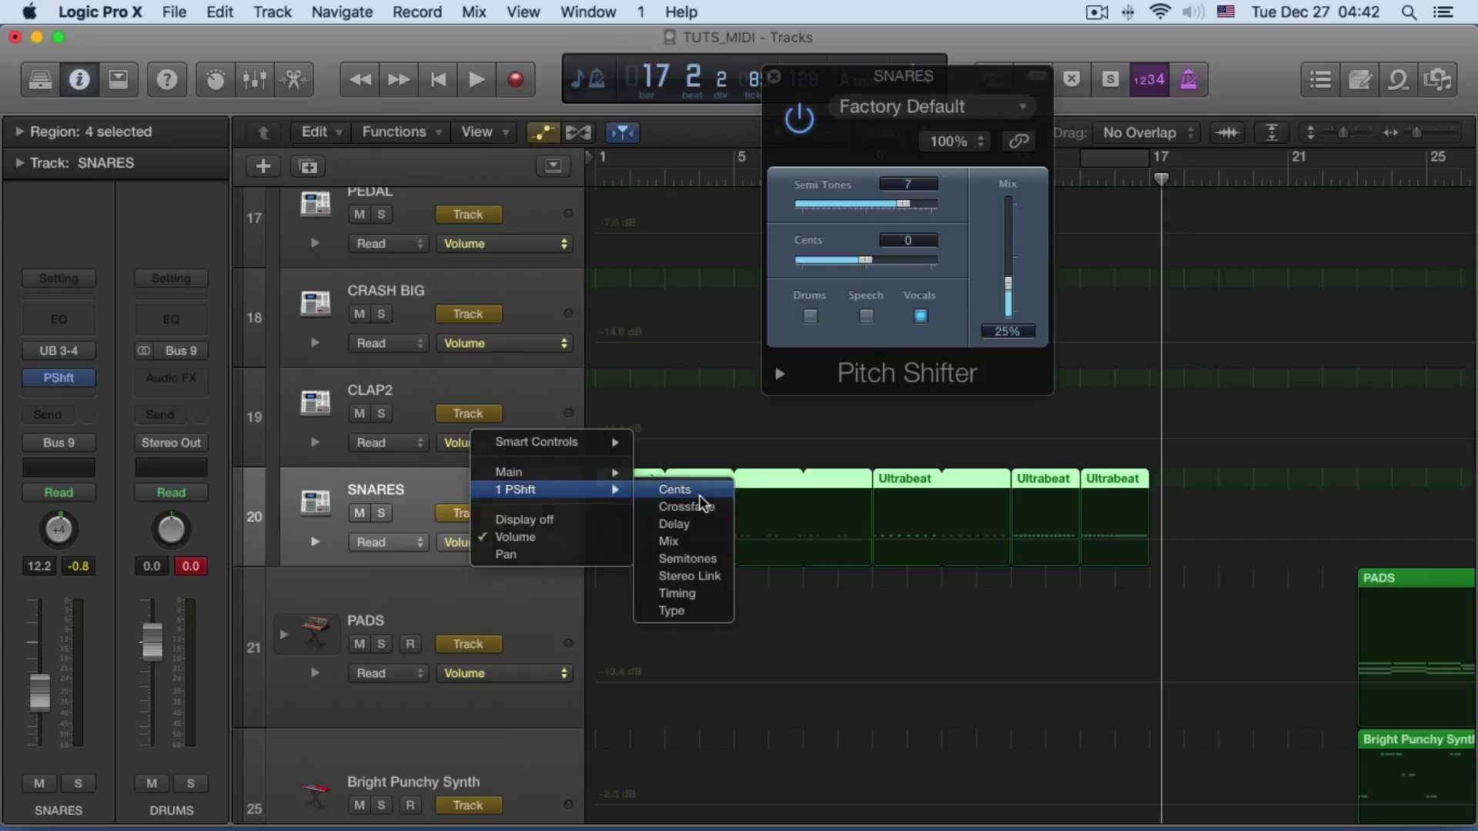
pyautogui.click(700, 496)
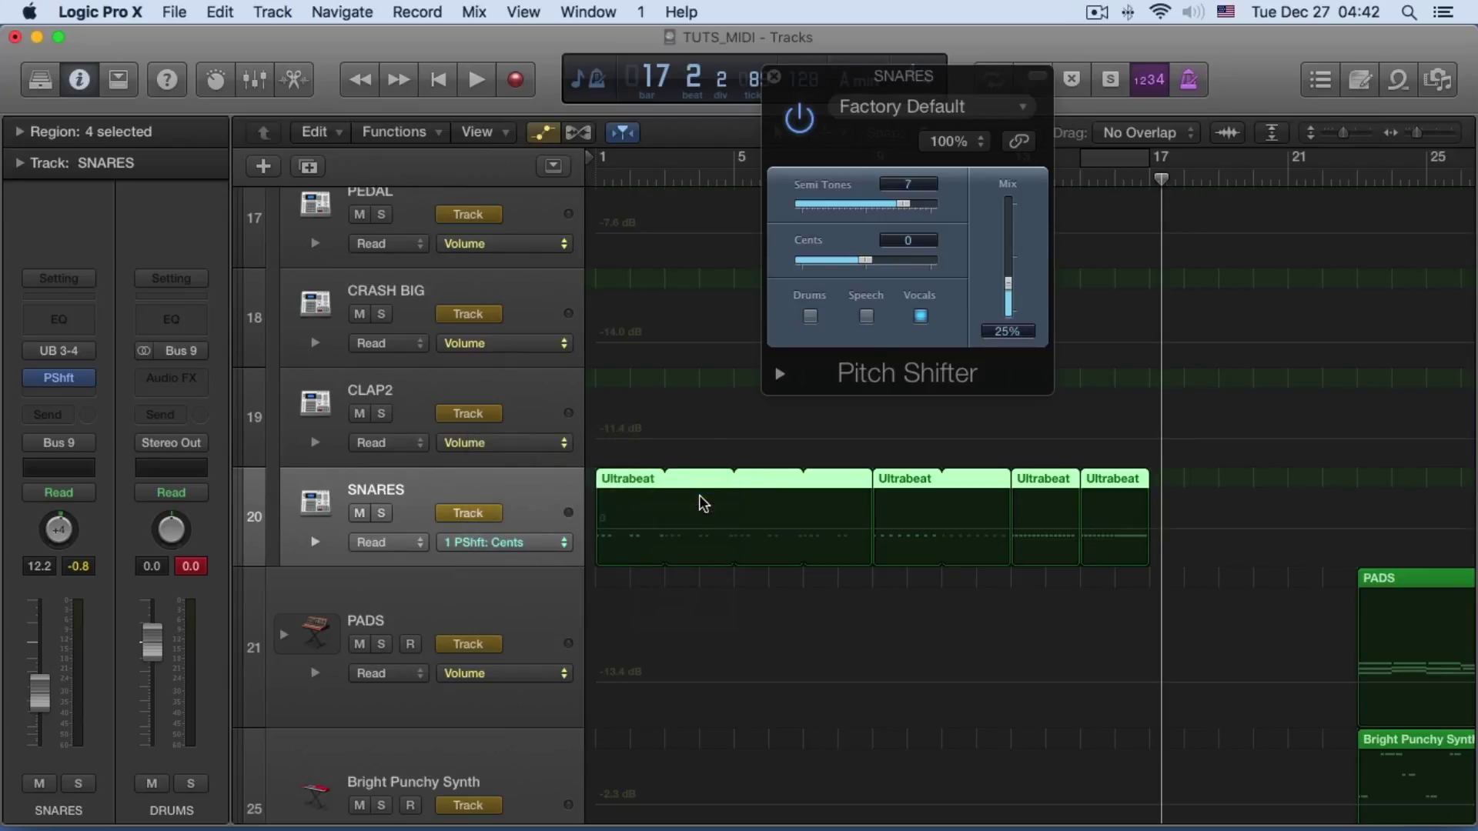
# Add Cents automation points at 0 on bars 1, 9, 13 and 15, and one at 20 on bar 17
pyautogui.click(602, 530)
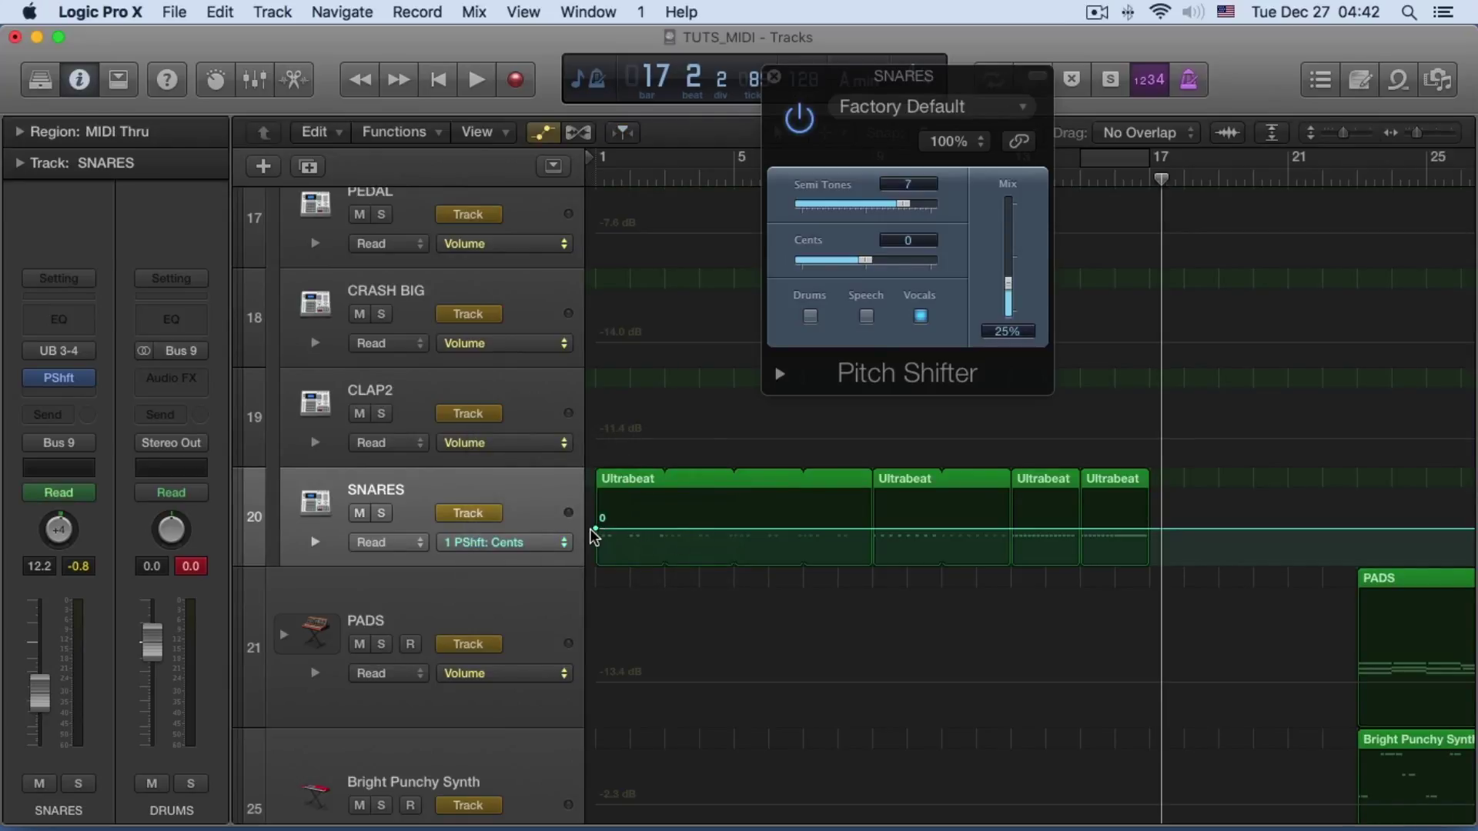
pyautogui.moveTo(601, 533); pyautogui.dragTo(600, 565)
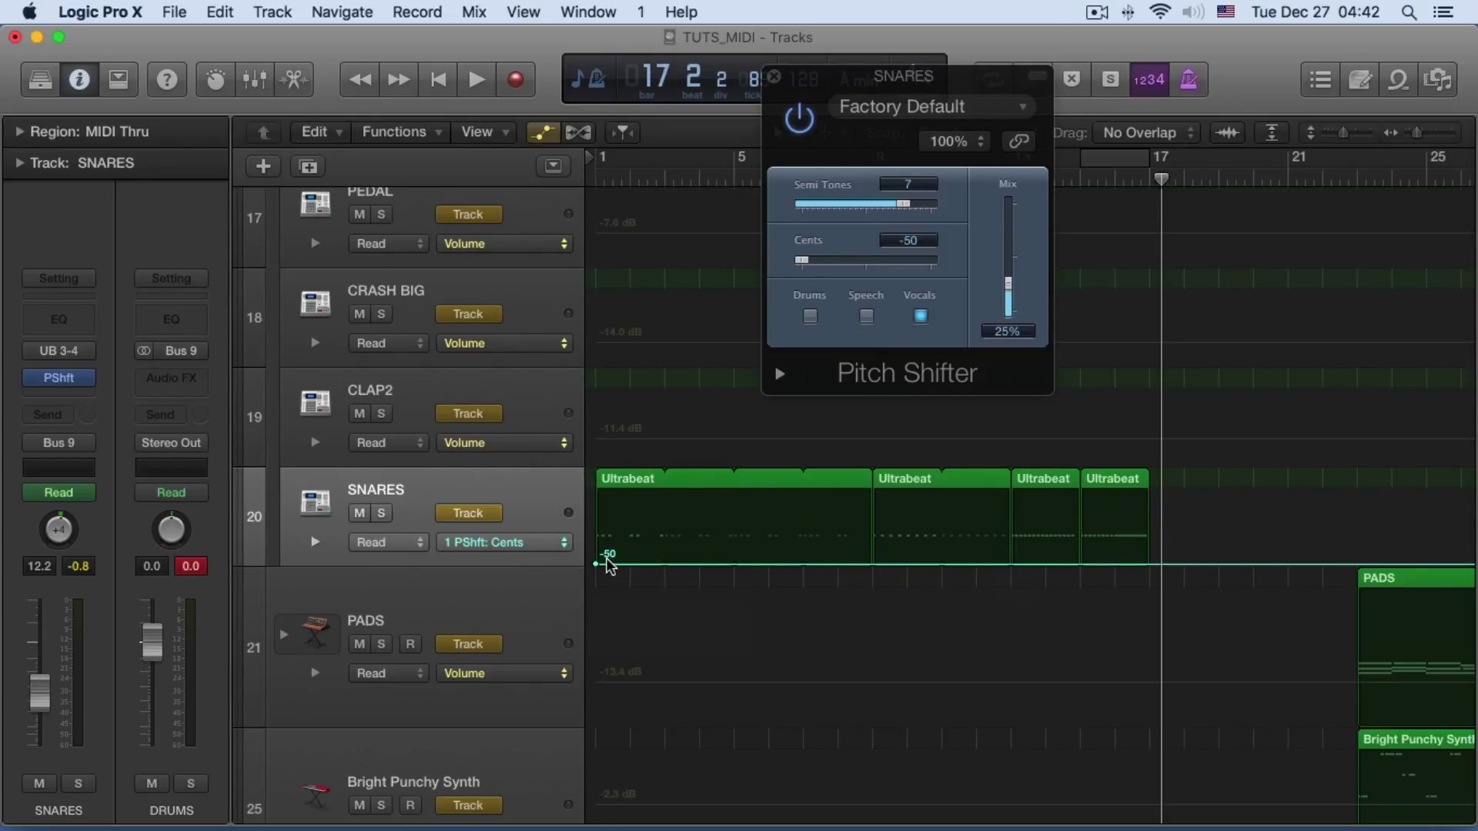
pyautogui.press('super+z')
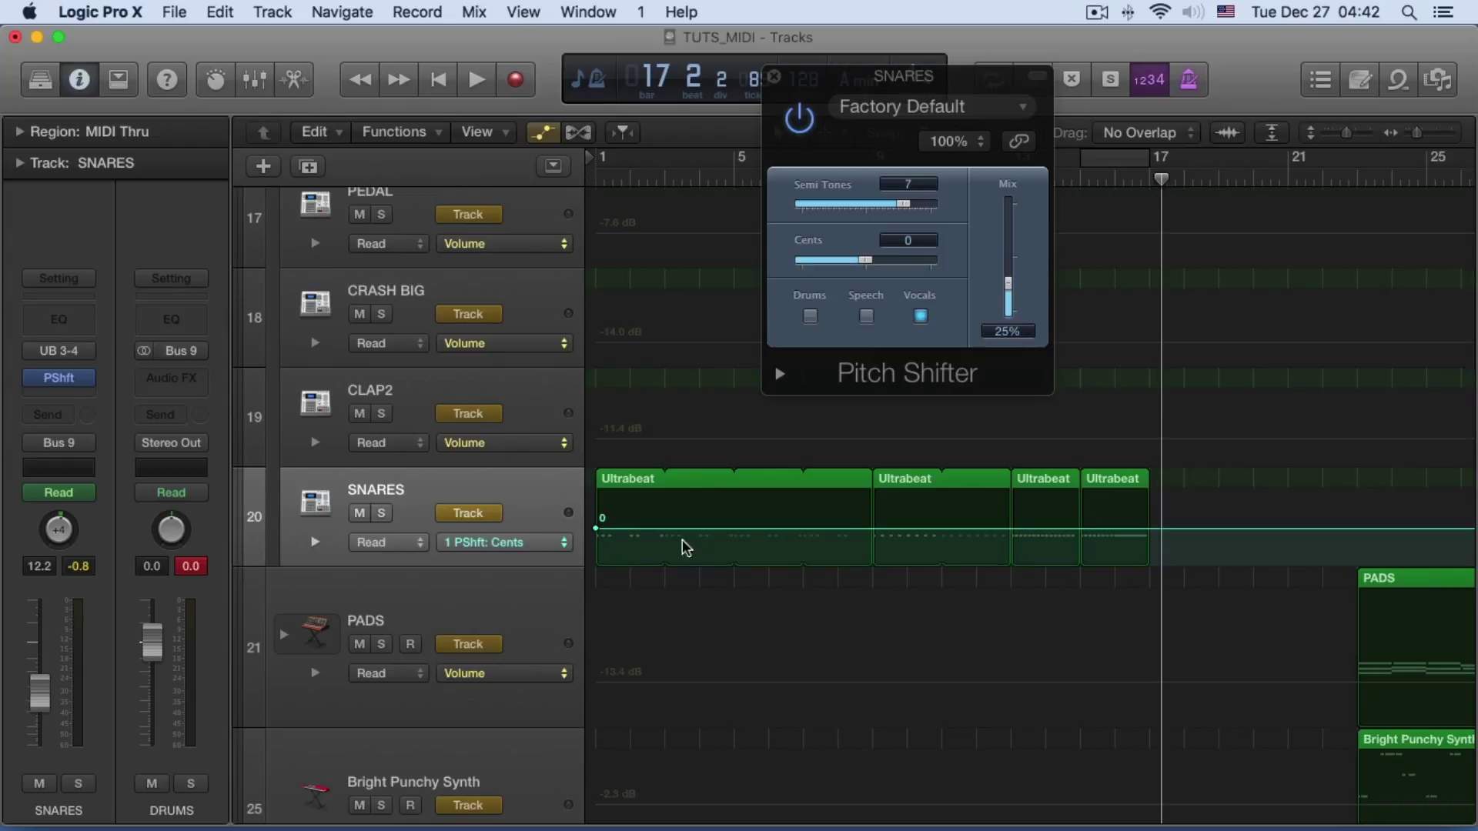
pyautogui.click(871, 529)
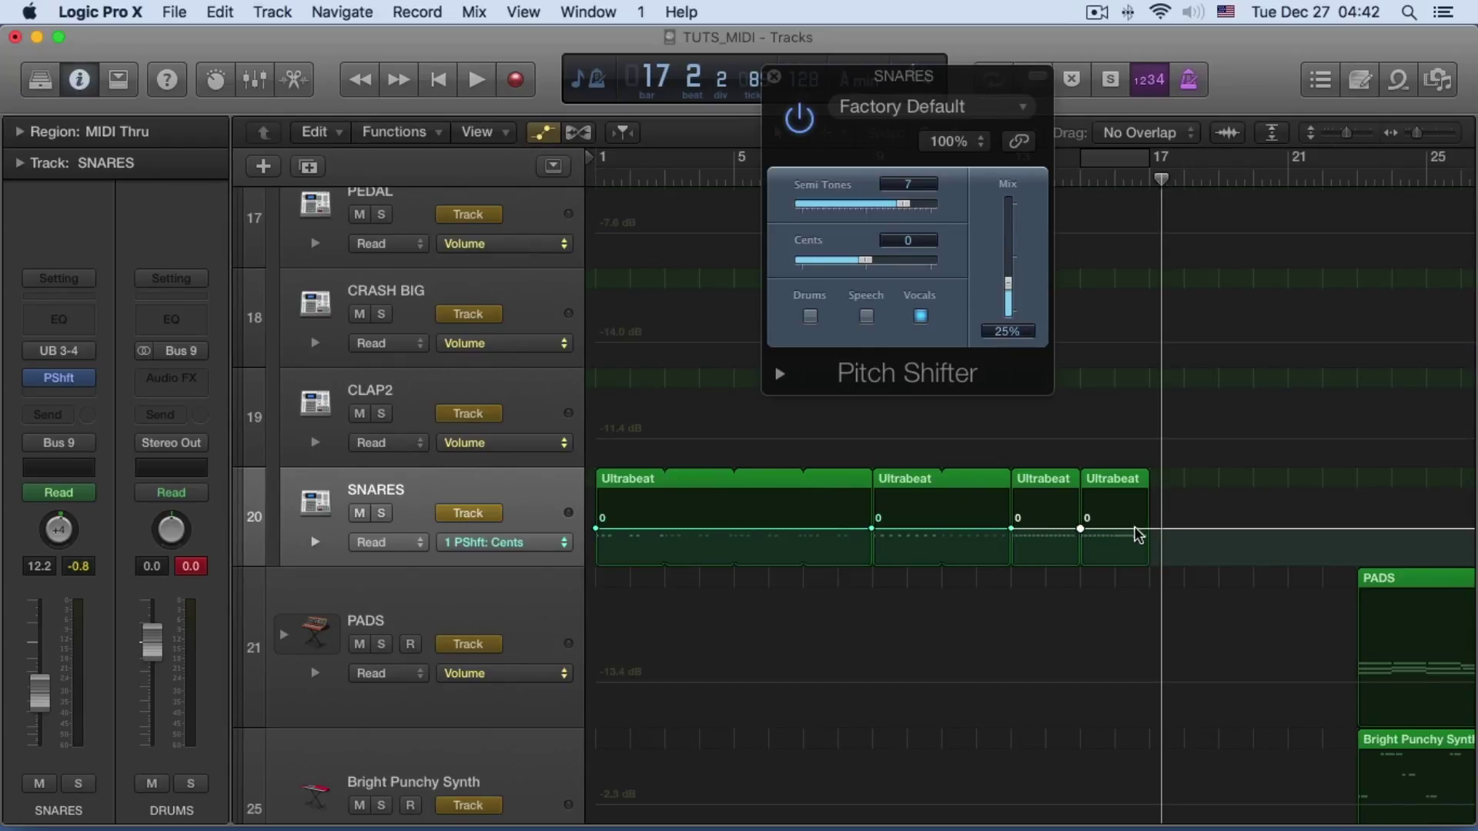
pyautogui.moveTo(1150, 528); pyautogui.dragTo(1148, 516)
# Play the arrangement briefly around bar 17 and stop
pyautogui.press('space')
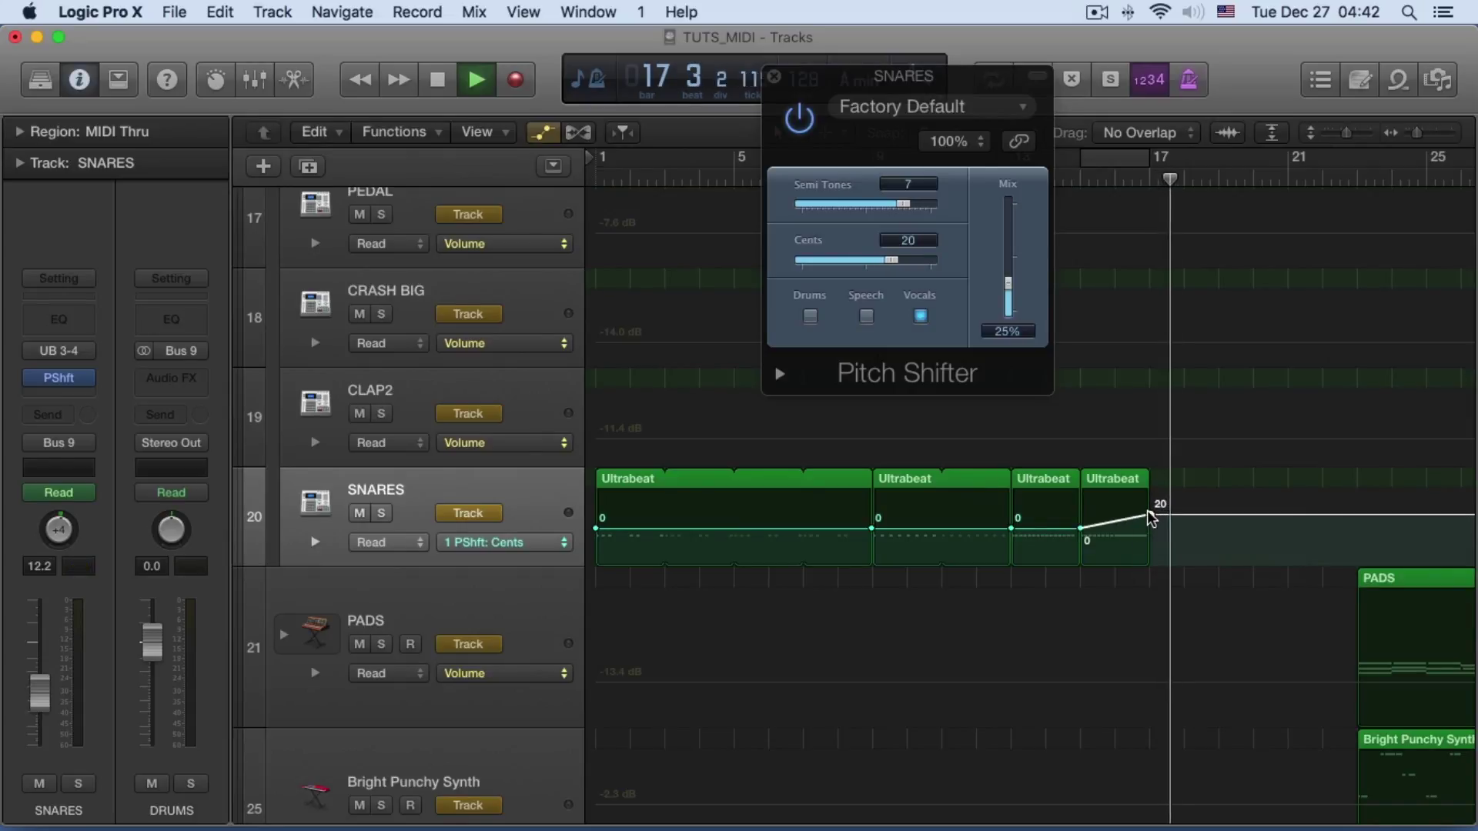
pyautogui.press('space')
pyautogui.press('Return')
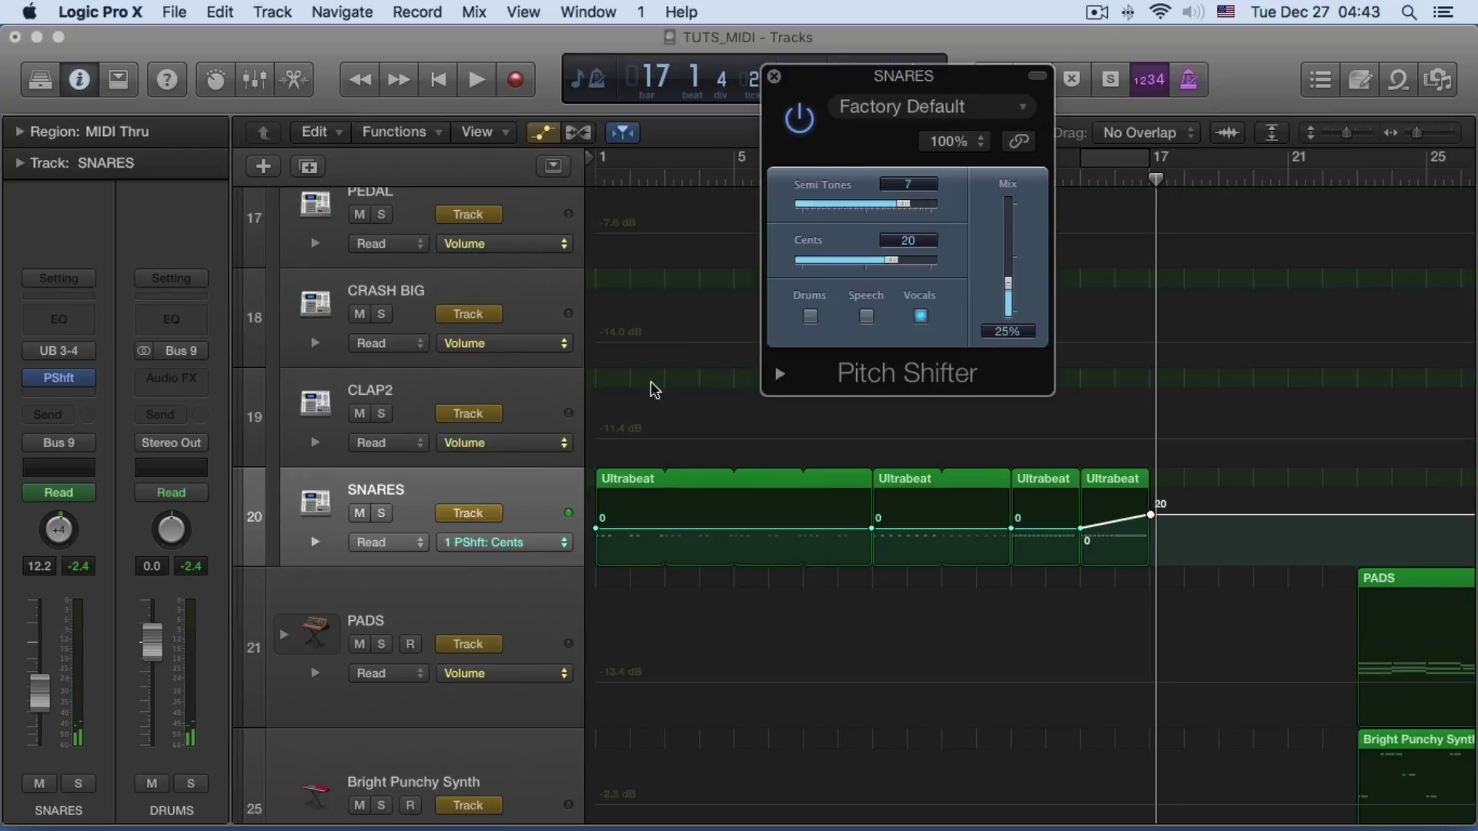
pyautogui.click(521, 539)
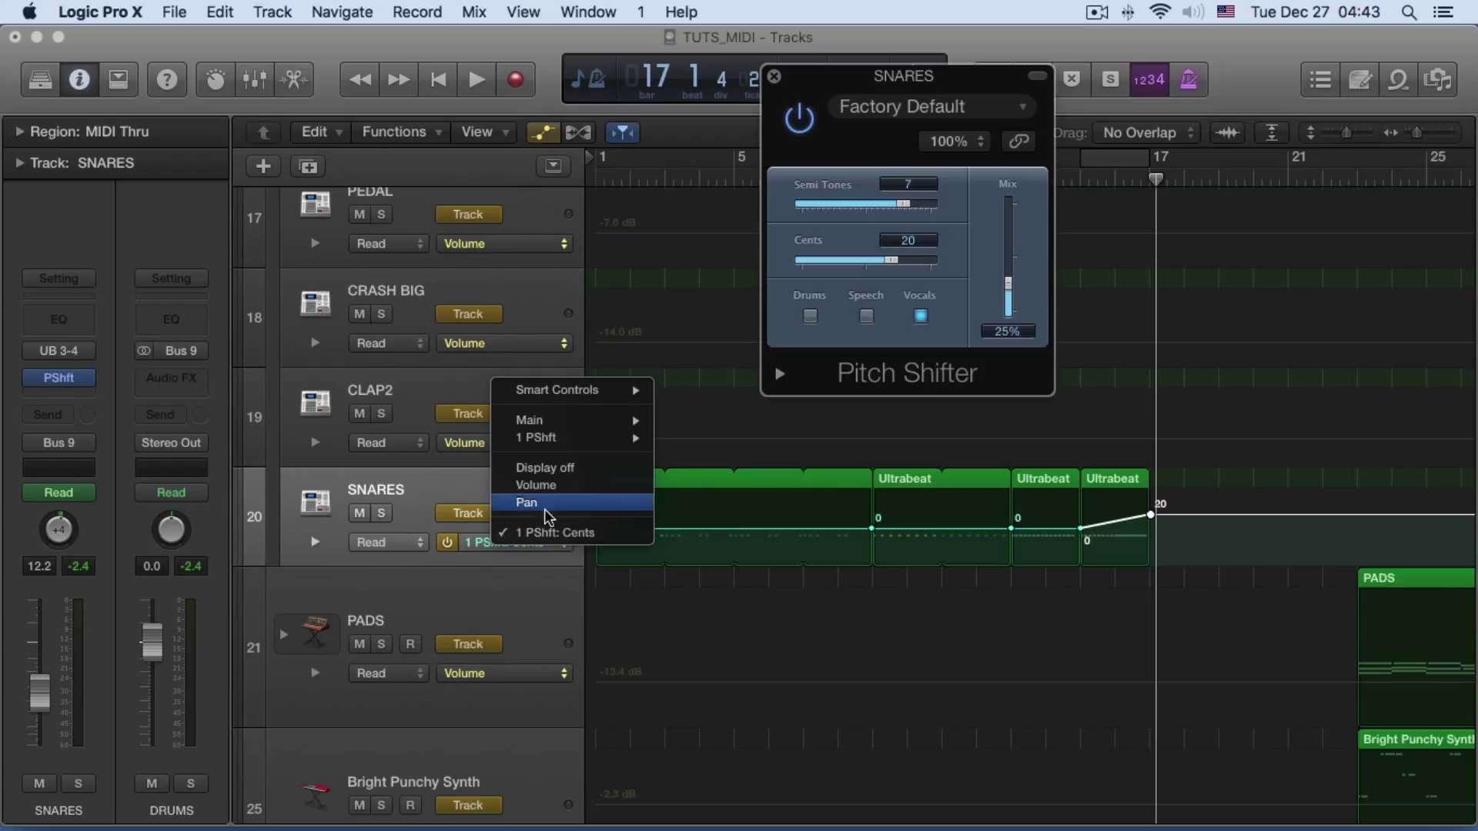
pyautogui.moveTo(573, 437)
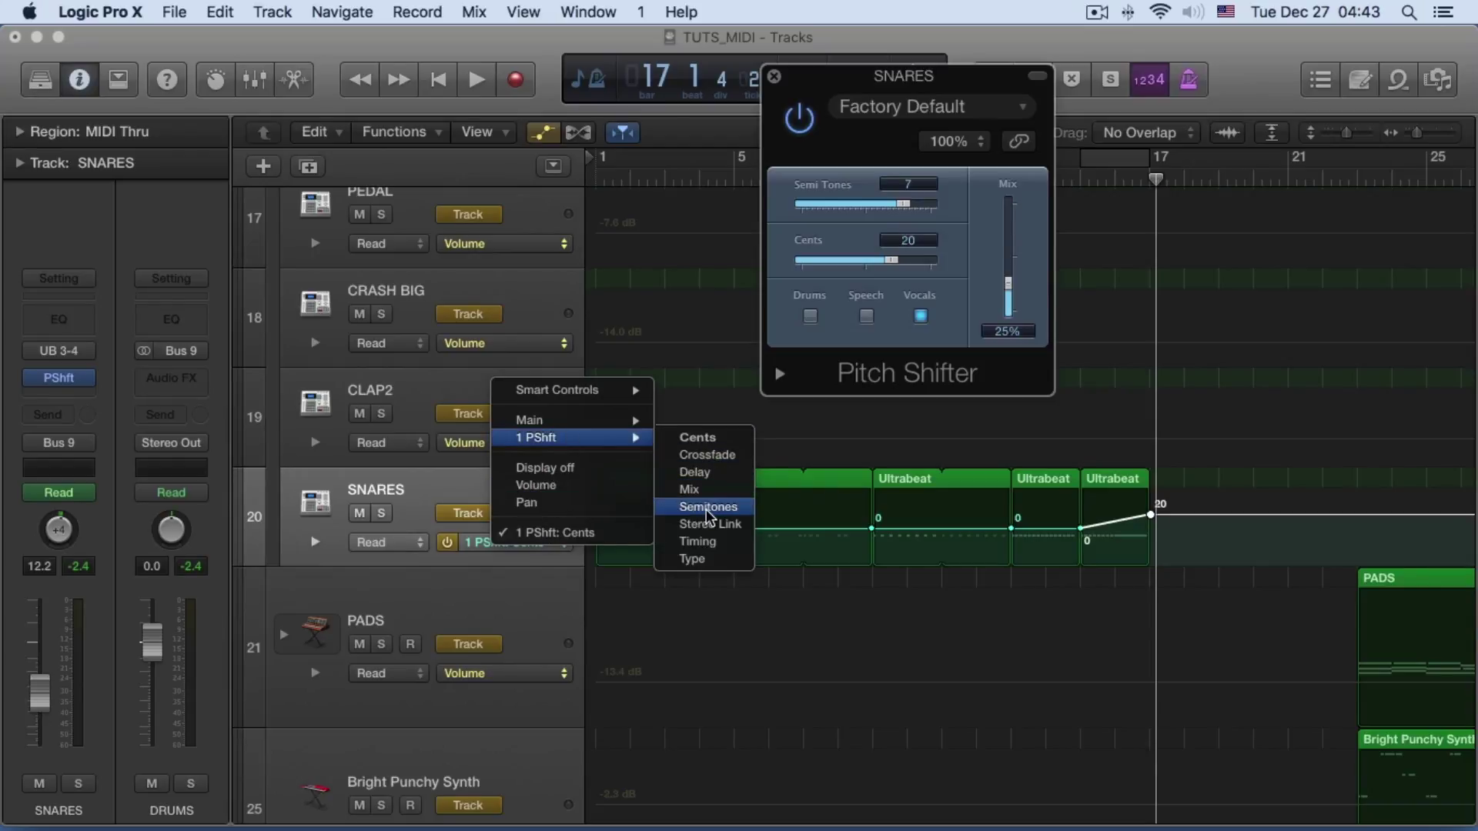
pyautogui.click(810, 317)
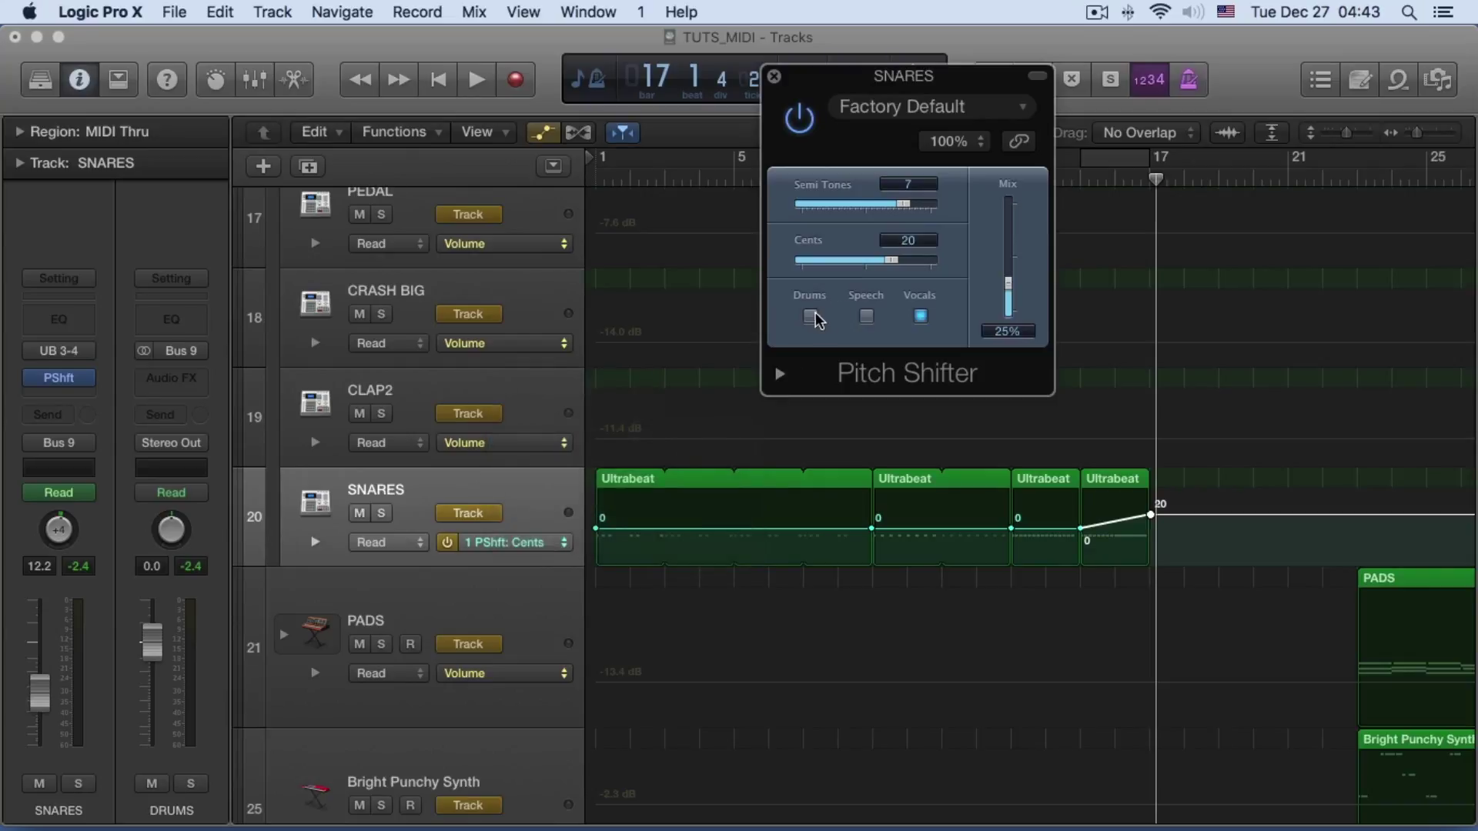
# Switch the Pitch Shifter to Drums mode and play the cycle range from bar 15 to 17
pyautogui.click(809, 316)
pyautogui.press('space')
pyautogui.press('space')
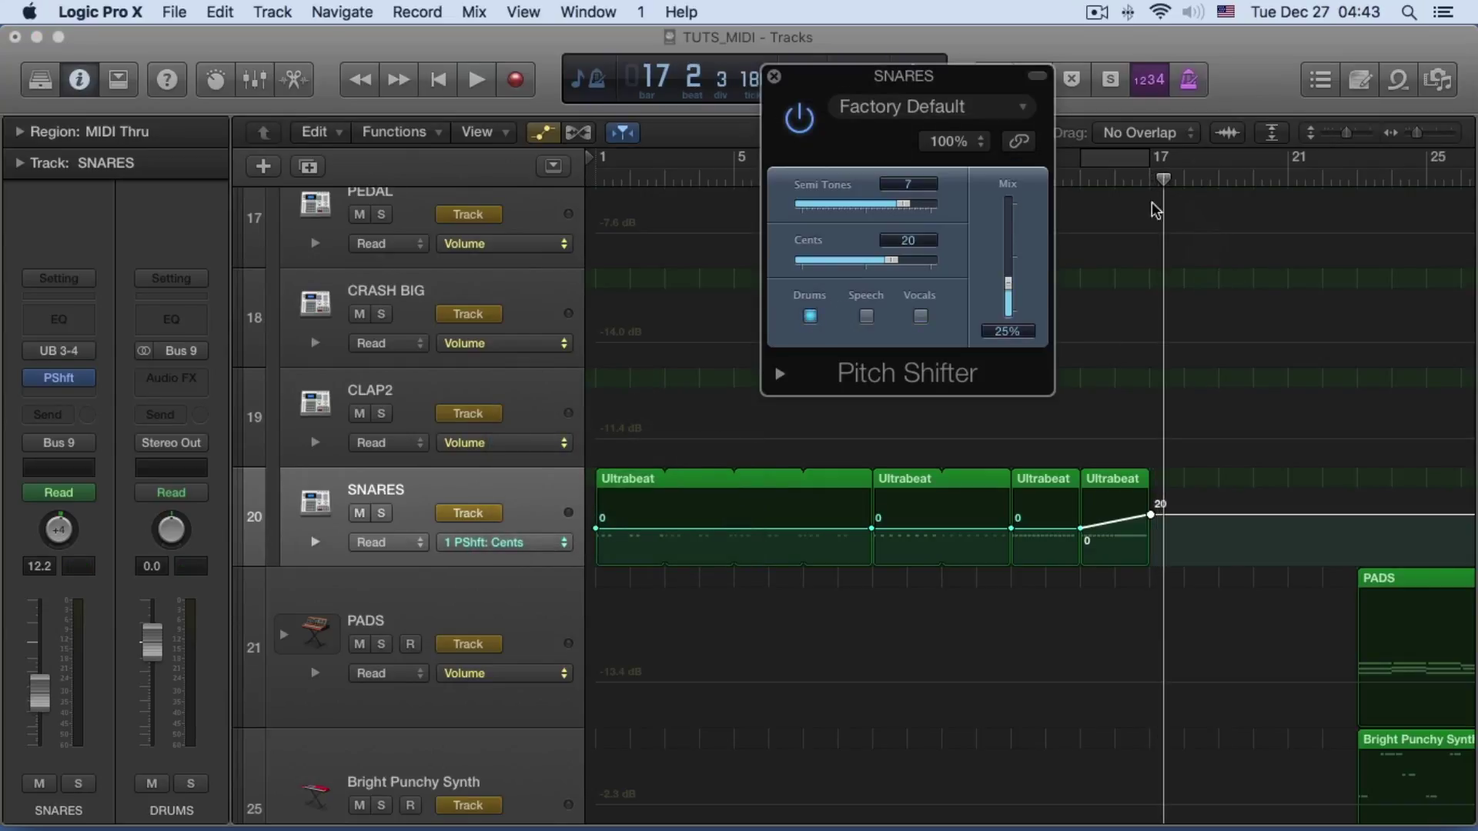
pyautogui.click(1083, 182)
pyautogui.press('c')
pyautogui.press('space')
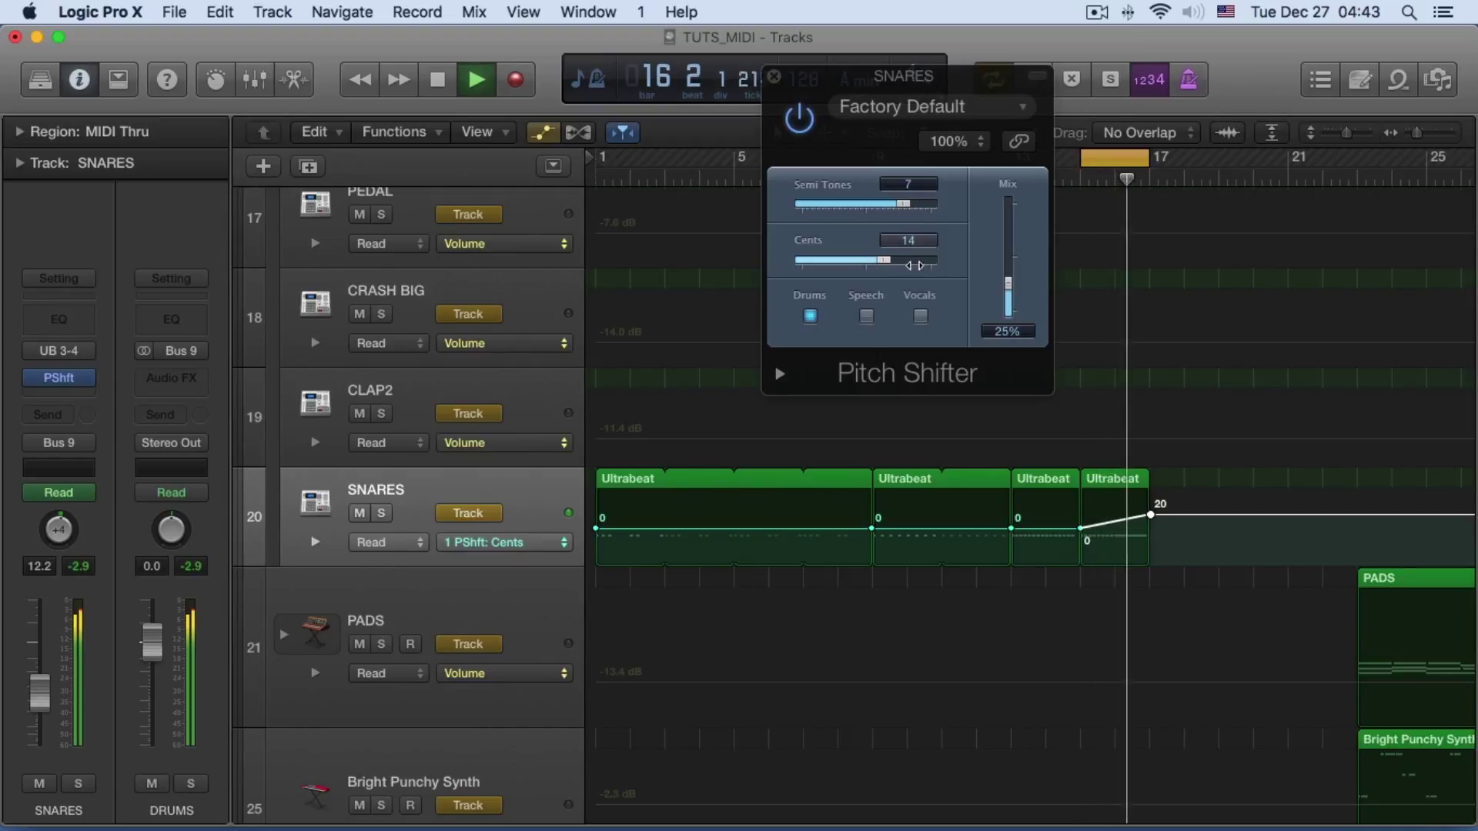
pyautogui.press('space')
# Raise the Pitch Shifter's mix to 100% and play the cycled snare roll again
pyautogui.moveTo(1007, 285); pyautogui.dragTo(1009, 206)
pyautogui.press('space')
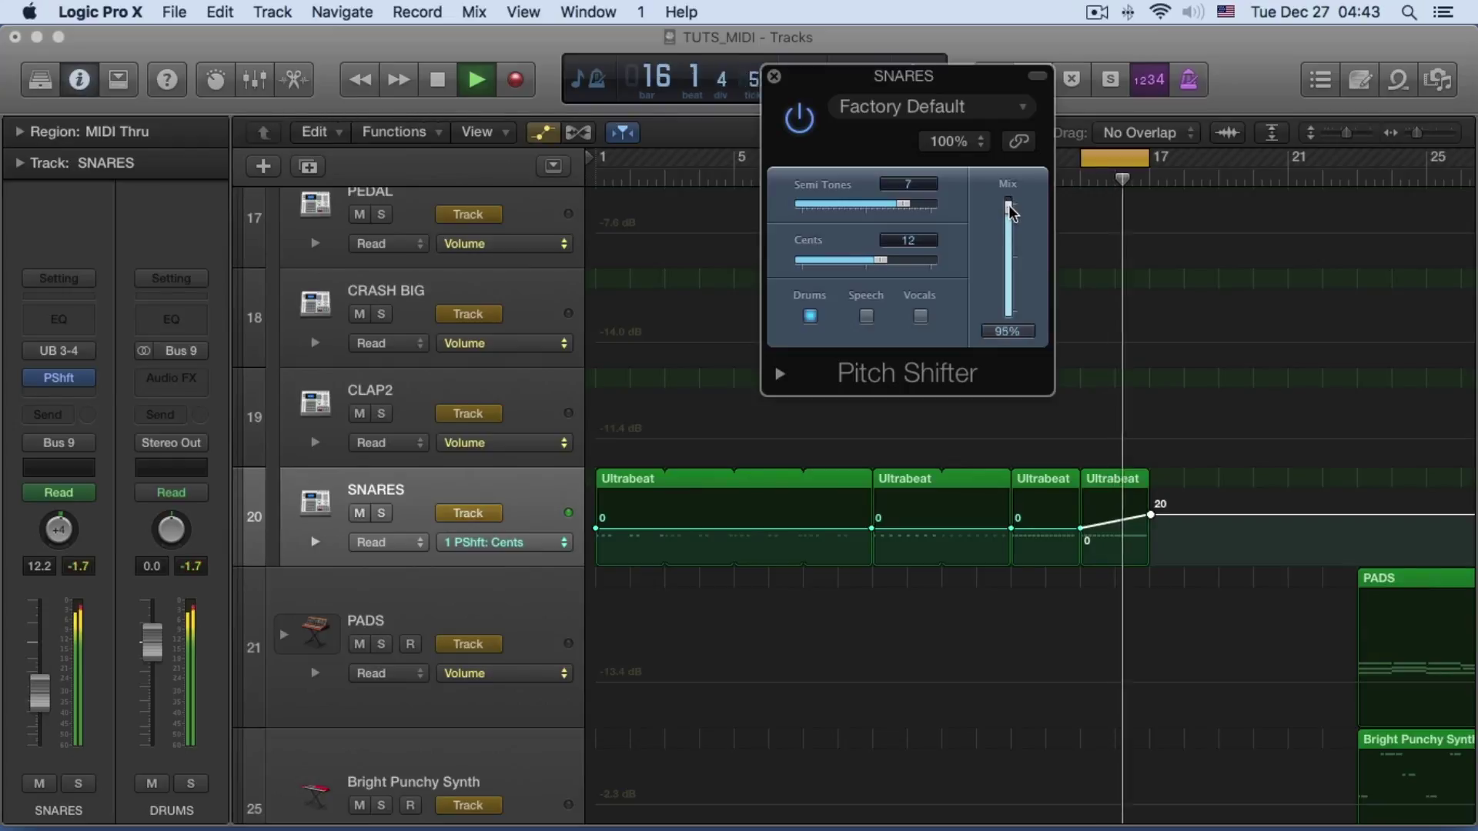
pyautogui.press('space')
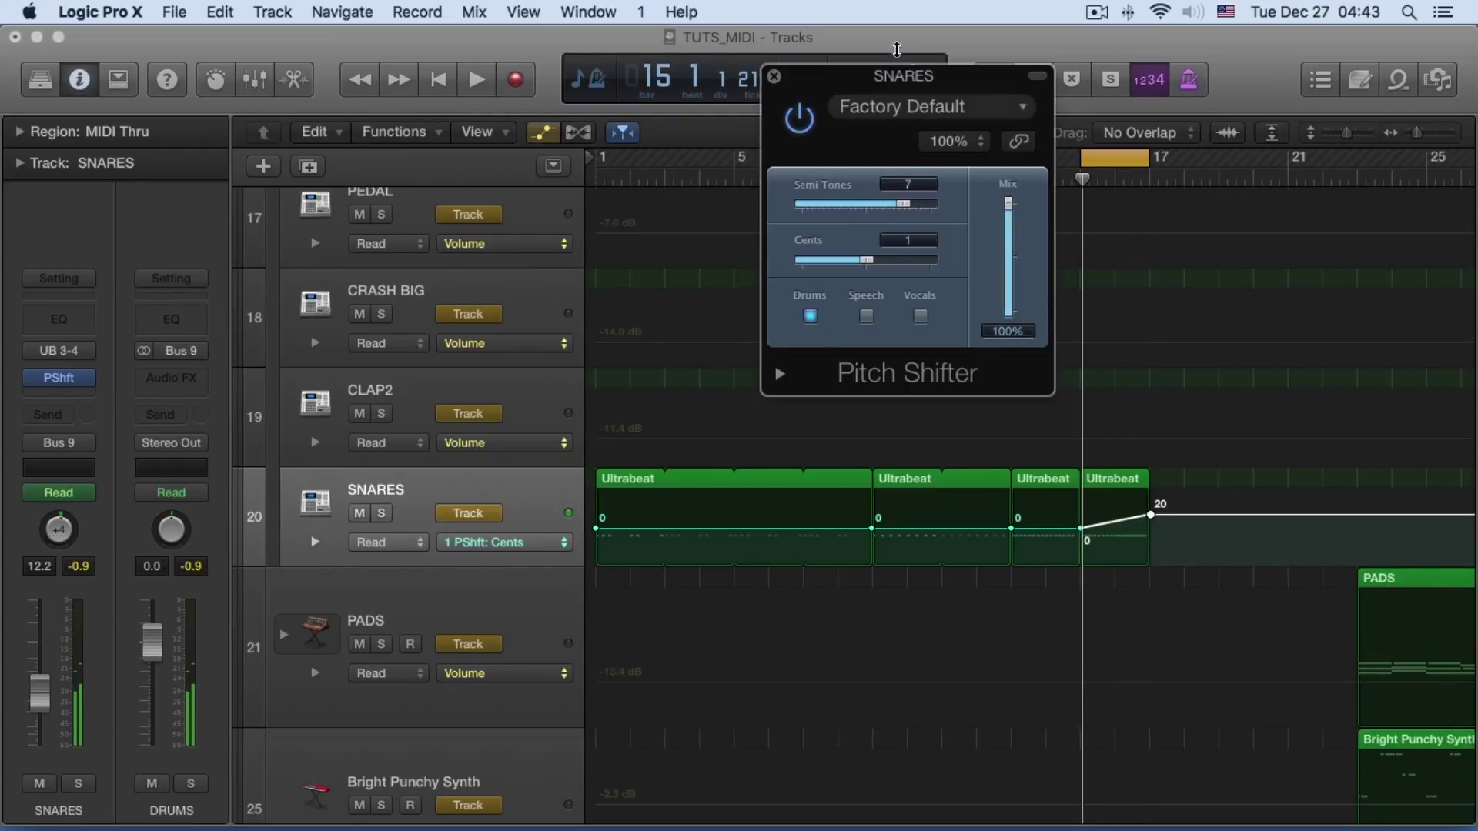
# Extend the cycle range to start at bar 9 and play it through the Pitch Shifter
pyautogui.moveTo(985, 75); pyautogui.dragTo(793, 61)
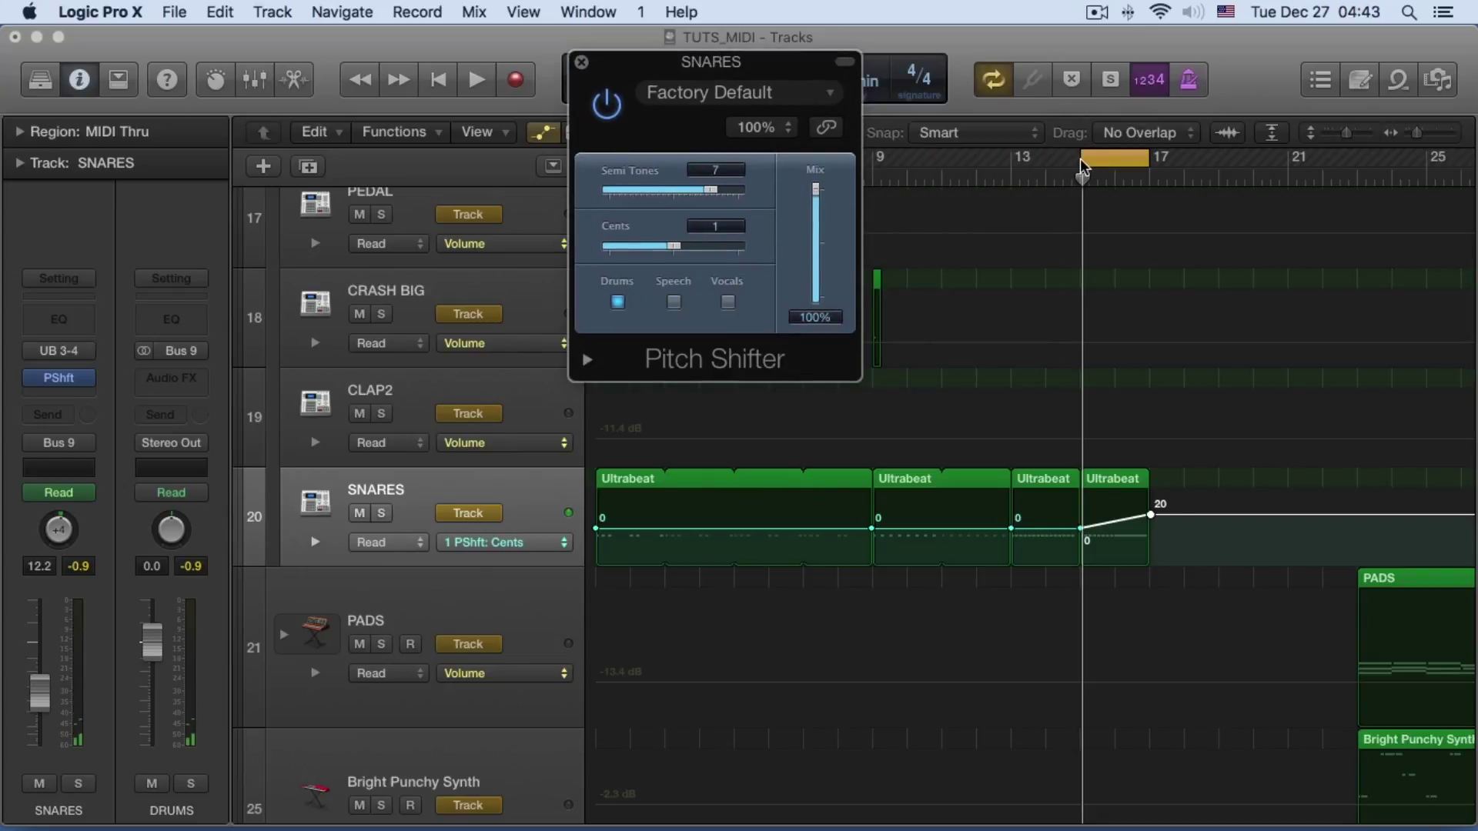
pyautogui.click(1095, 157)
pyautogui.click(1095, 157)
pyautogui.moveTo(1086, 158); pyautogui.dragTo(877, 161)
pyautogui.press('space')
pyautogui.press('space')
pyautogui.press('space')
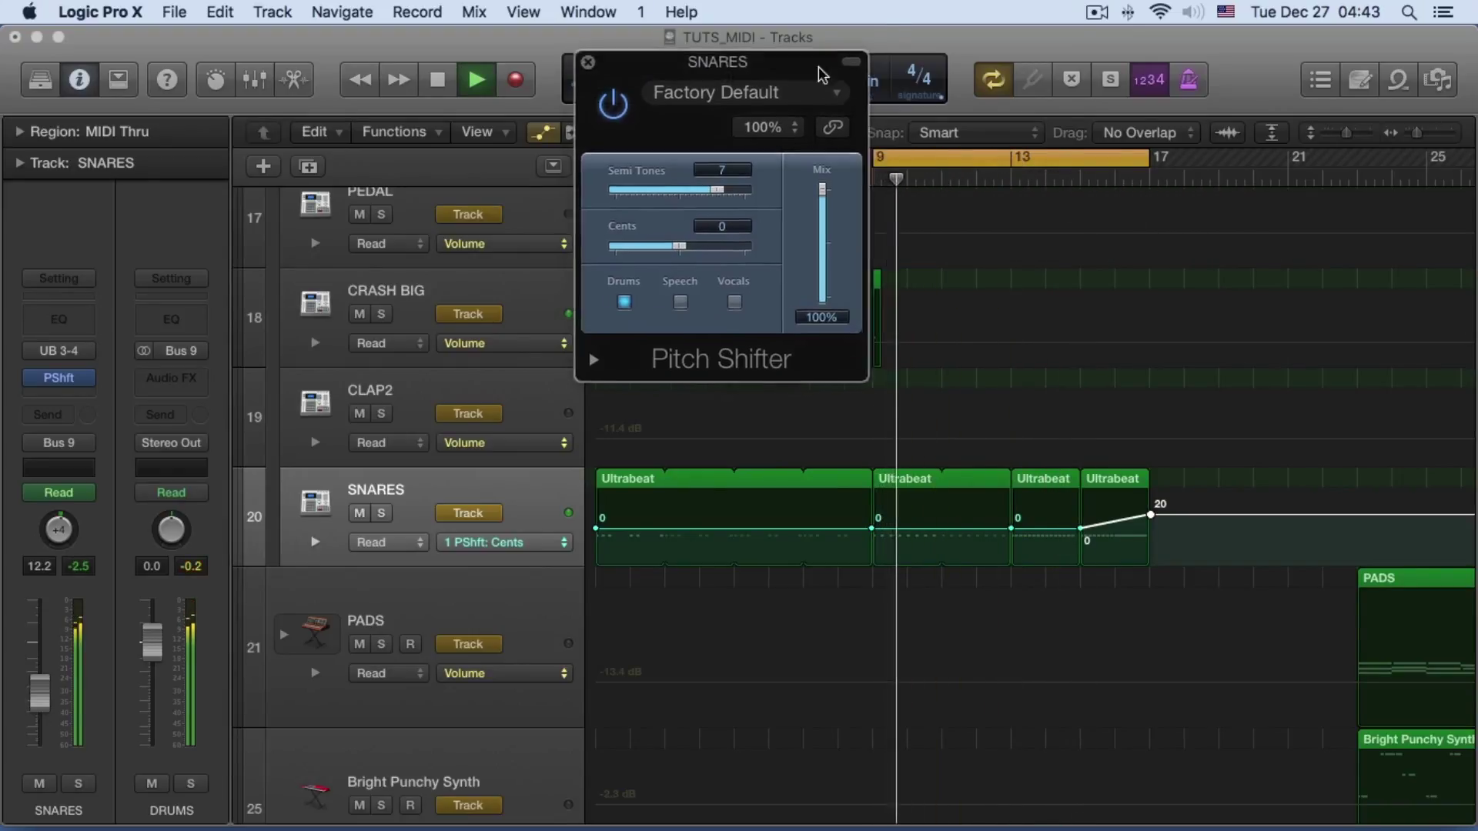
# Move the Pitch Shifter window away from the regions and raise the Cents automation point at bar 17 to 40
pyautogui.moveTo(792, 68); pyautogui.dragTo(1402, 155)
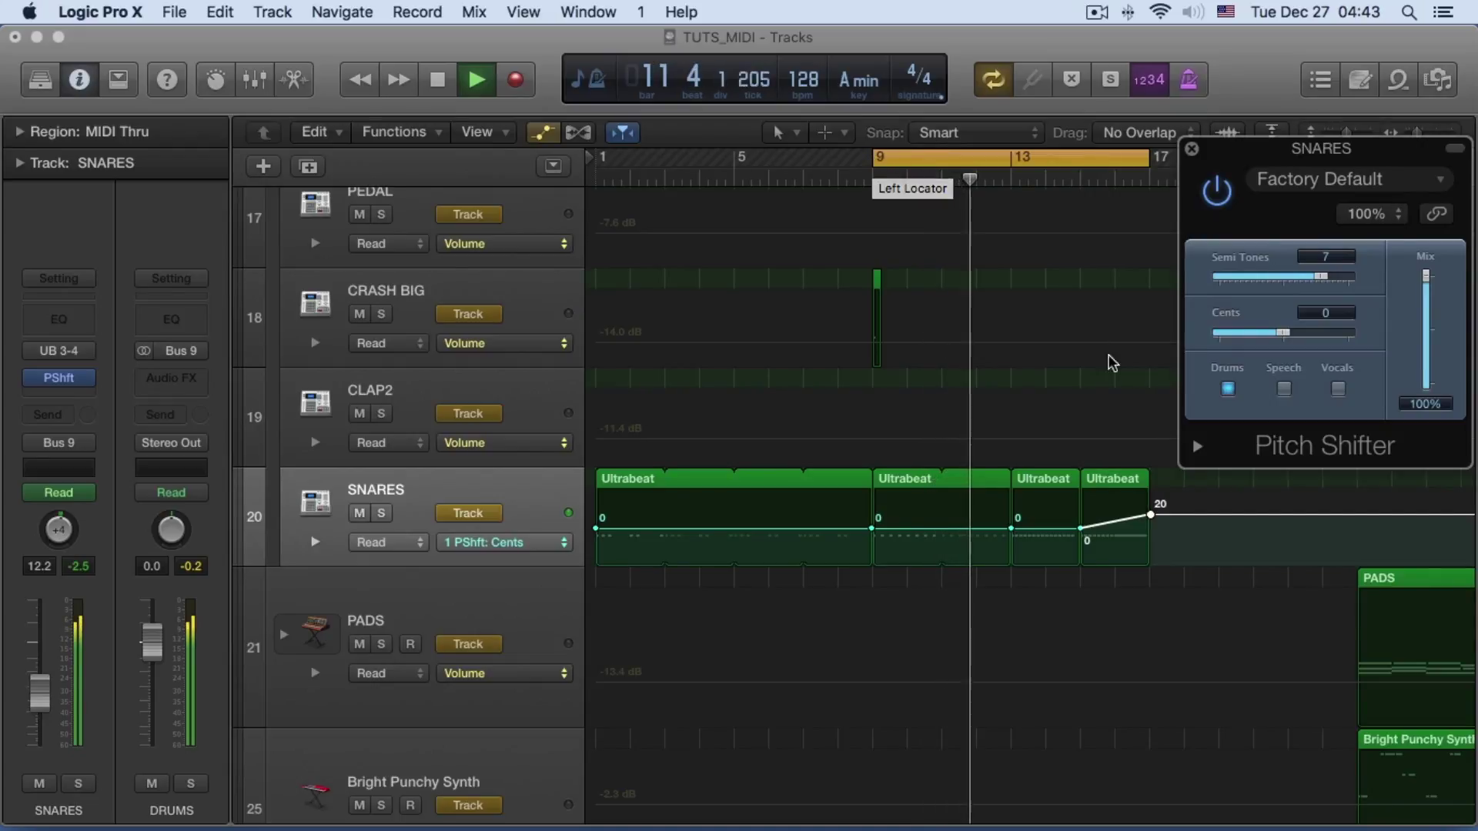
pyautogui.moveTo(1151, 514); pyautogui.dragTo(1150, 500)
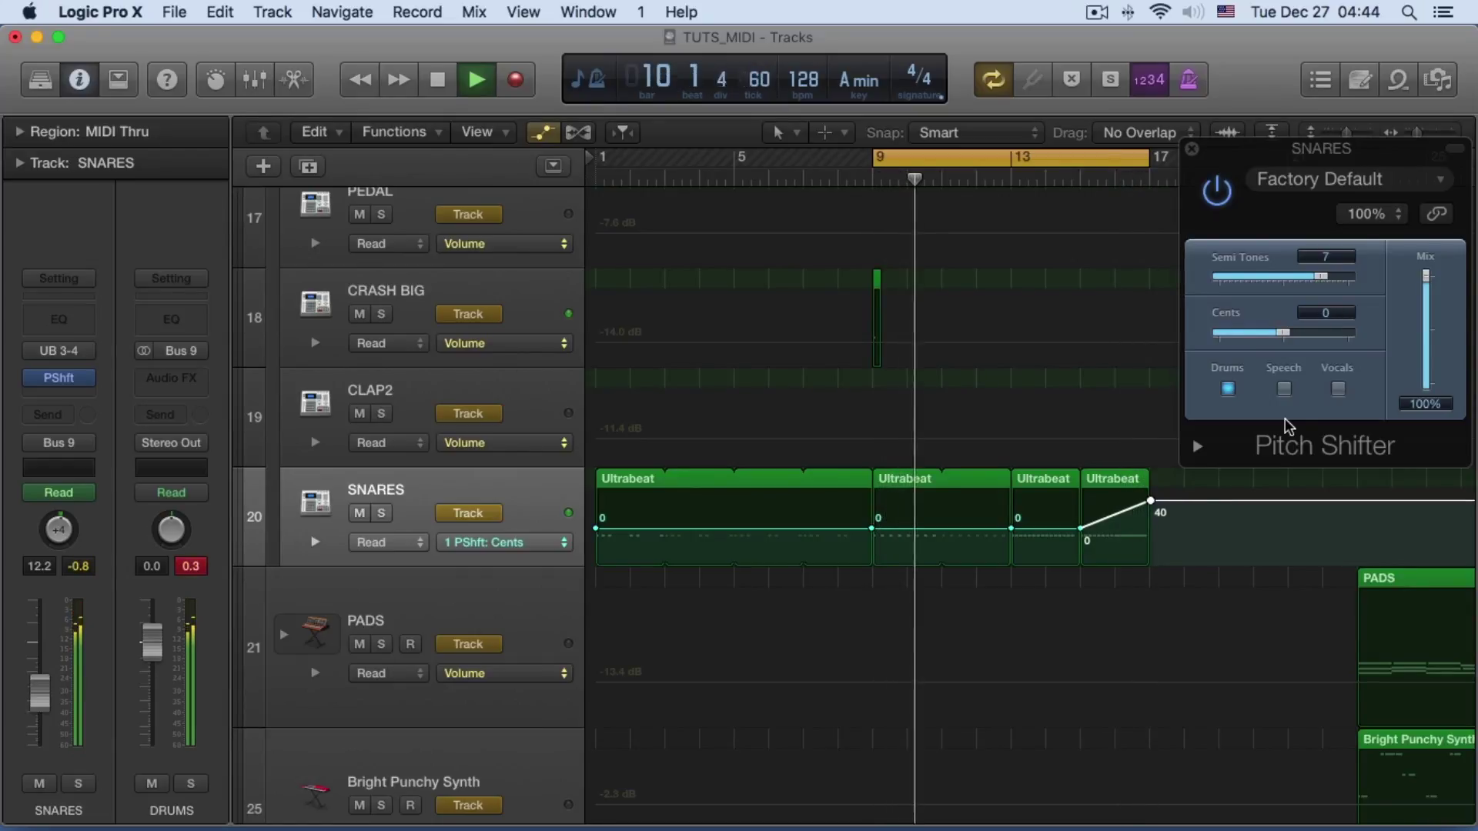
pyautogui.click(376, 543)
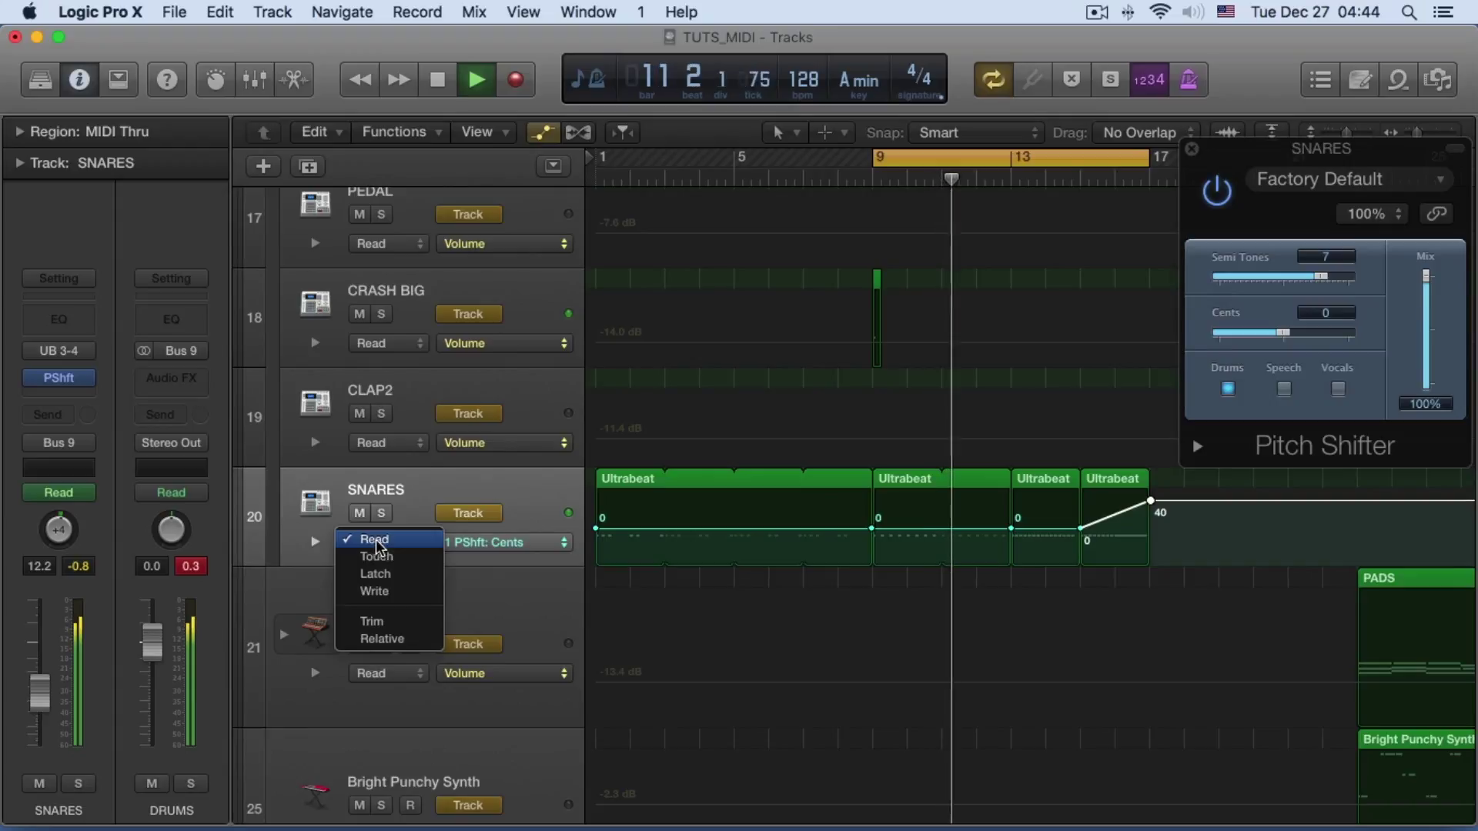
pyautogui.click(414, 495)
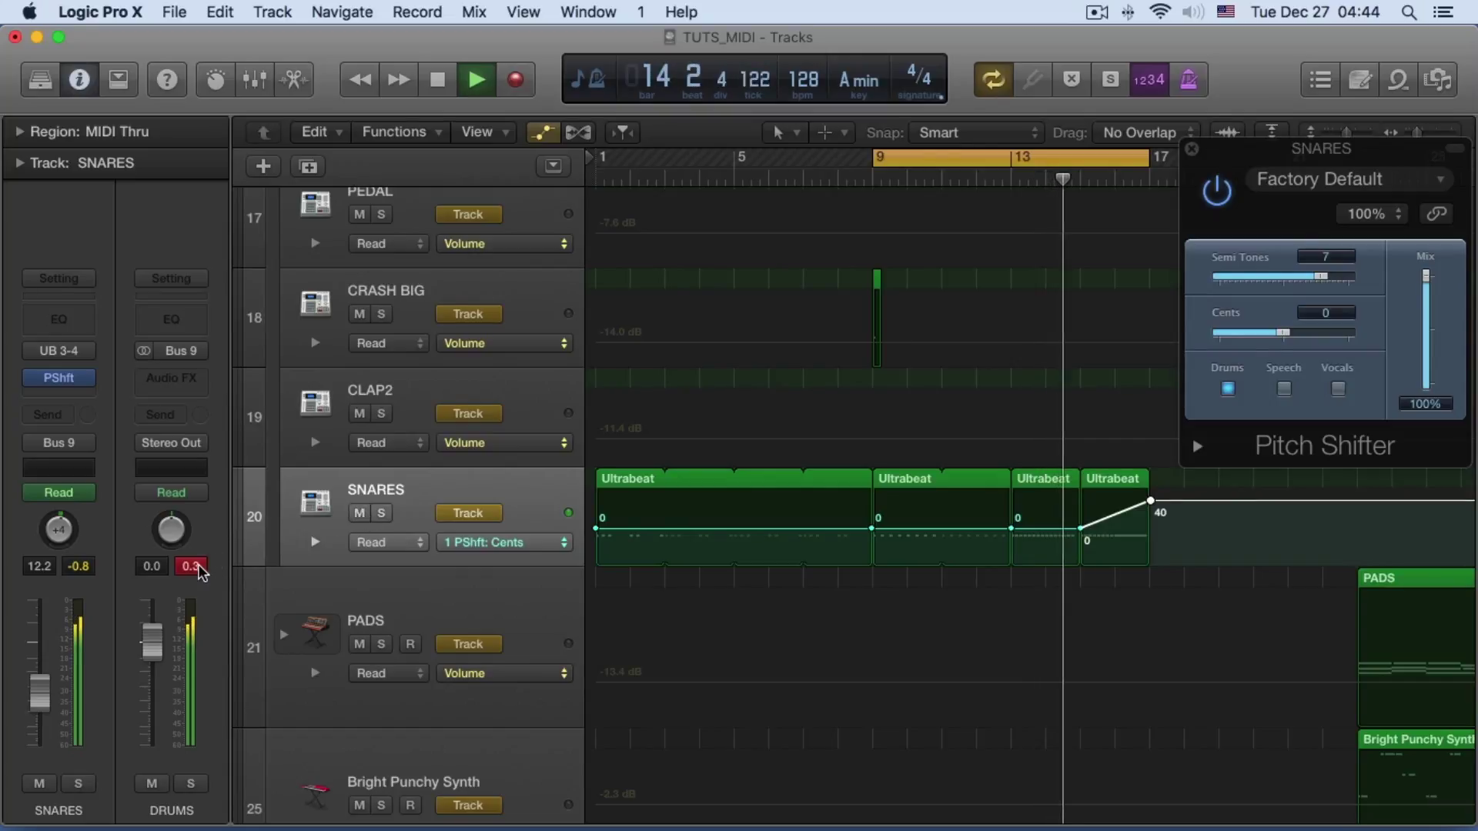
# Lower the DRUMS channel volume to -3.4 dB and stop playback
pyautogui.moveTo(162, 640); pyautogui.dragTo(156, 685)
pyautogui.press('space')
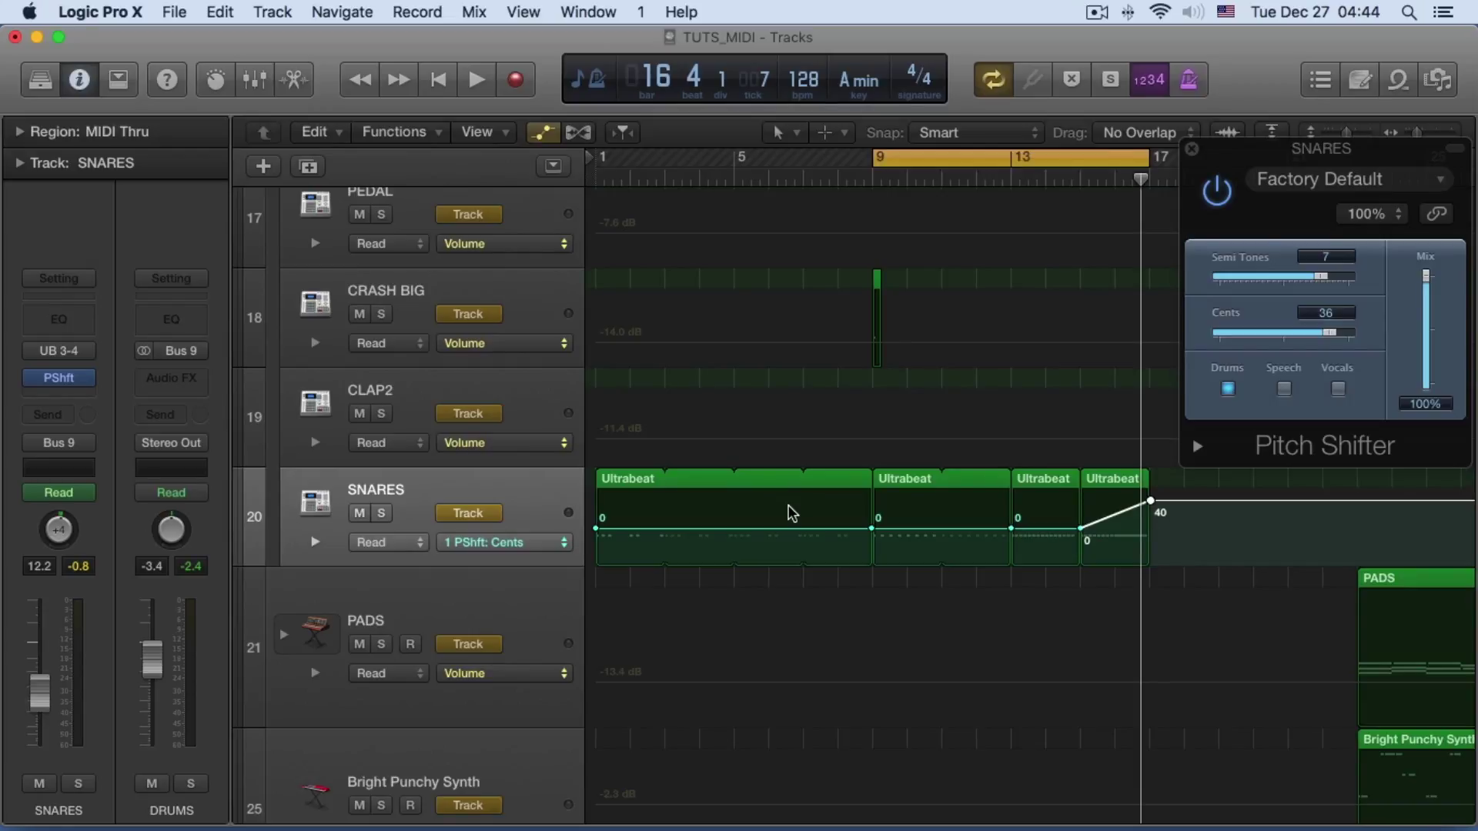
# Close the Pitch Shifter window and play the start of the cycled snare build-up from bar 9
pyautogui.click(520, 506)
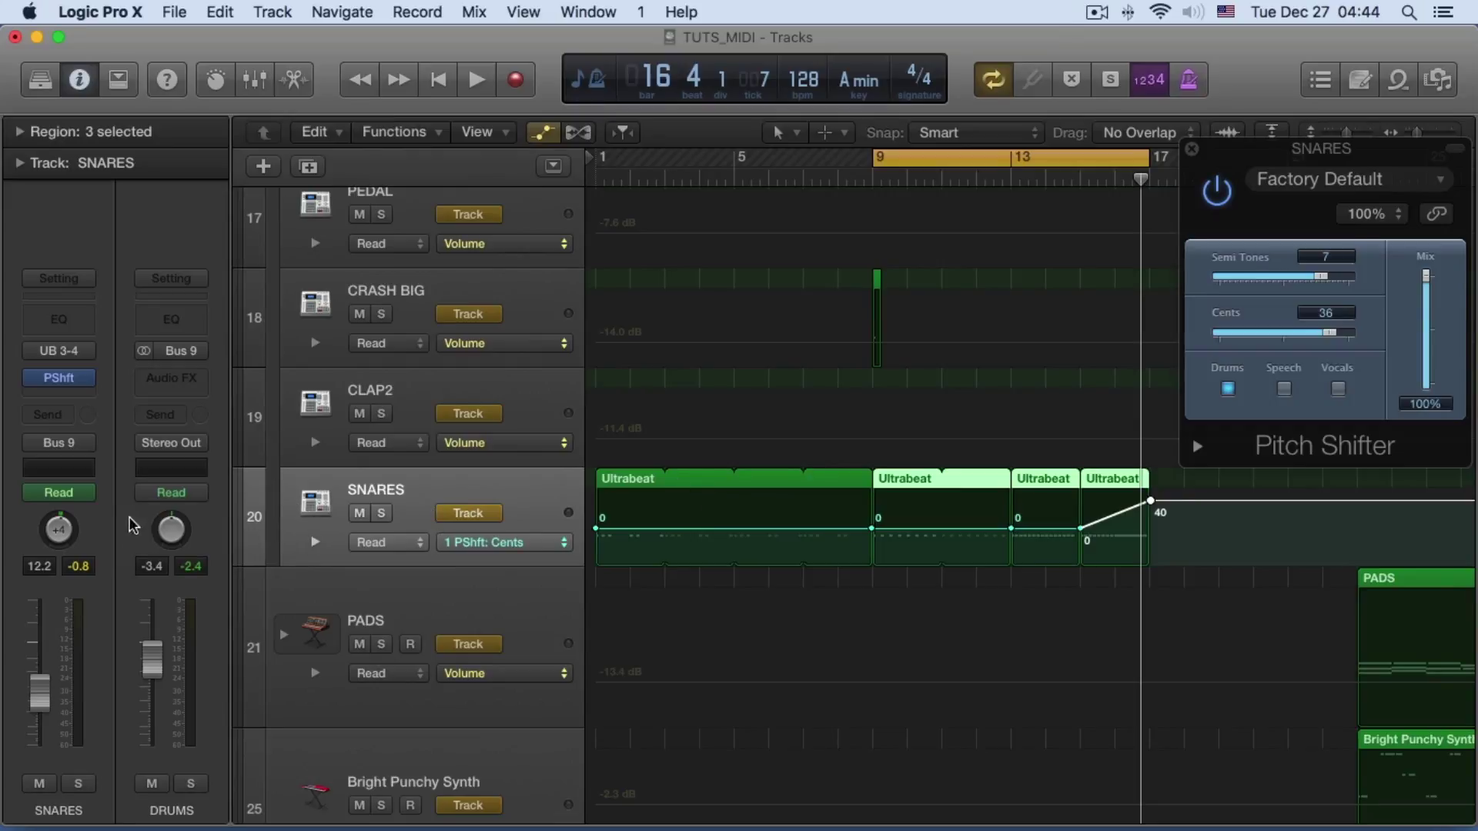
pyautogui.click(64, 382)
pyautogui.click(65, 382)
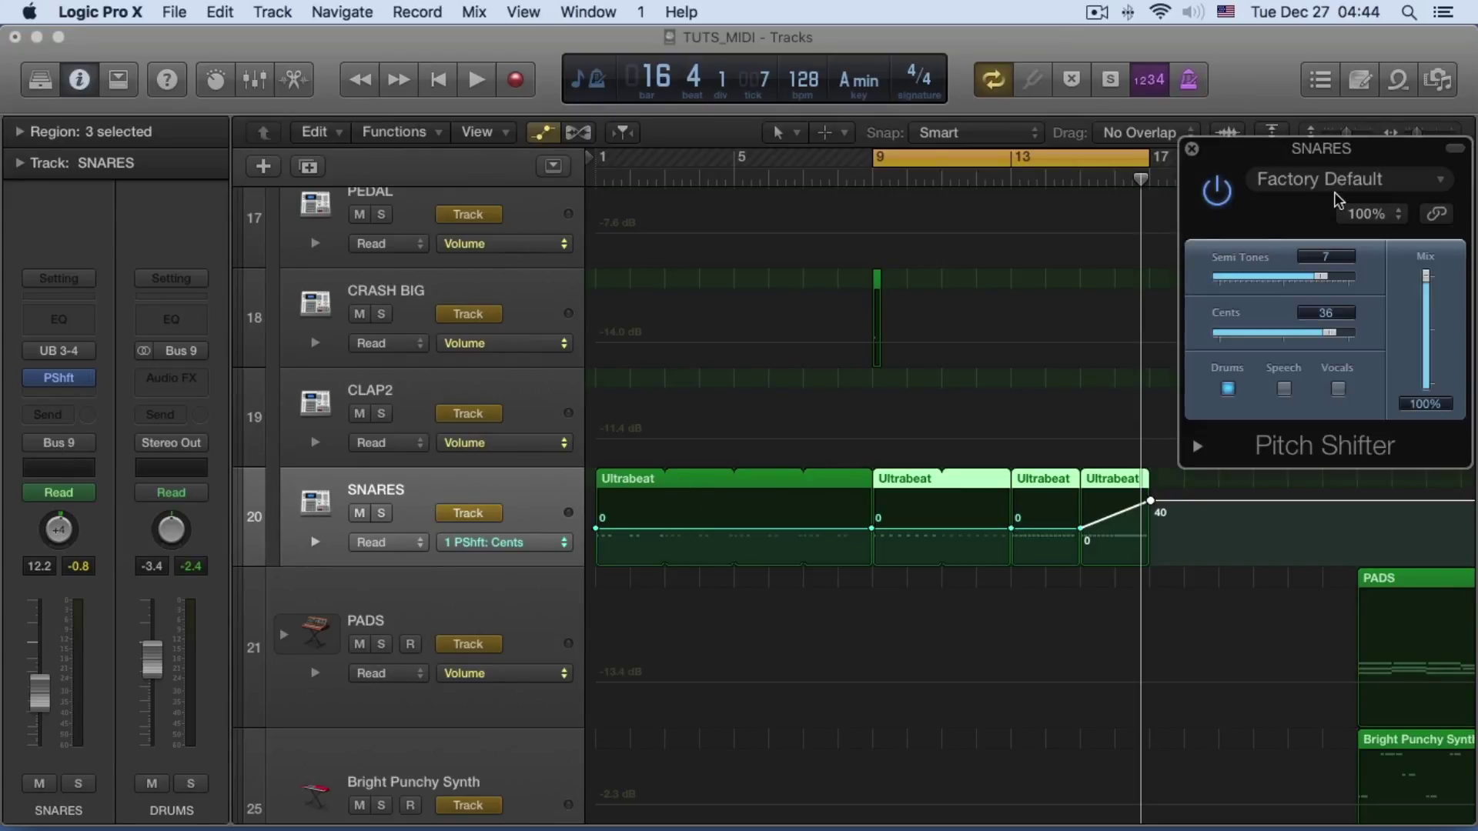
pyautogui.click(1194, 150)
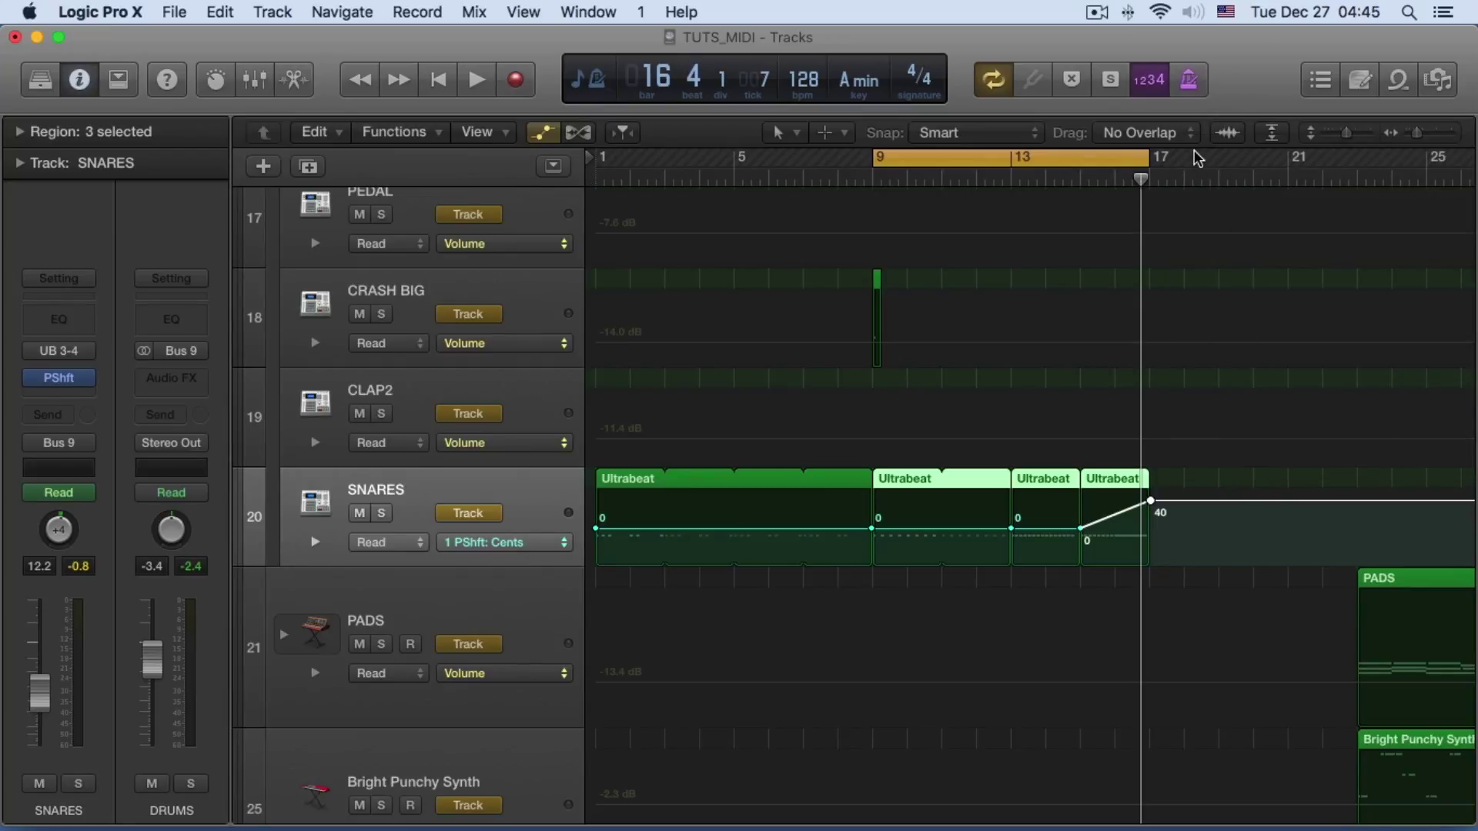
pyautogui.press('space')
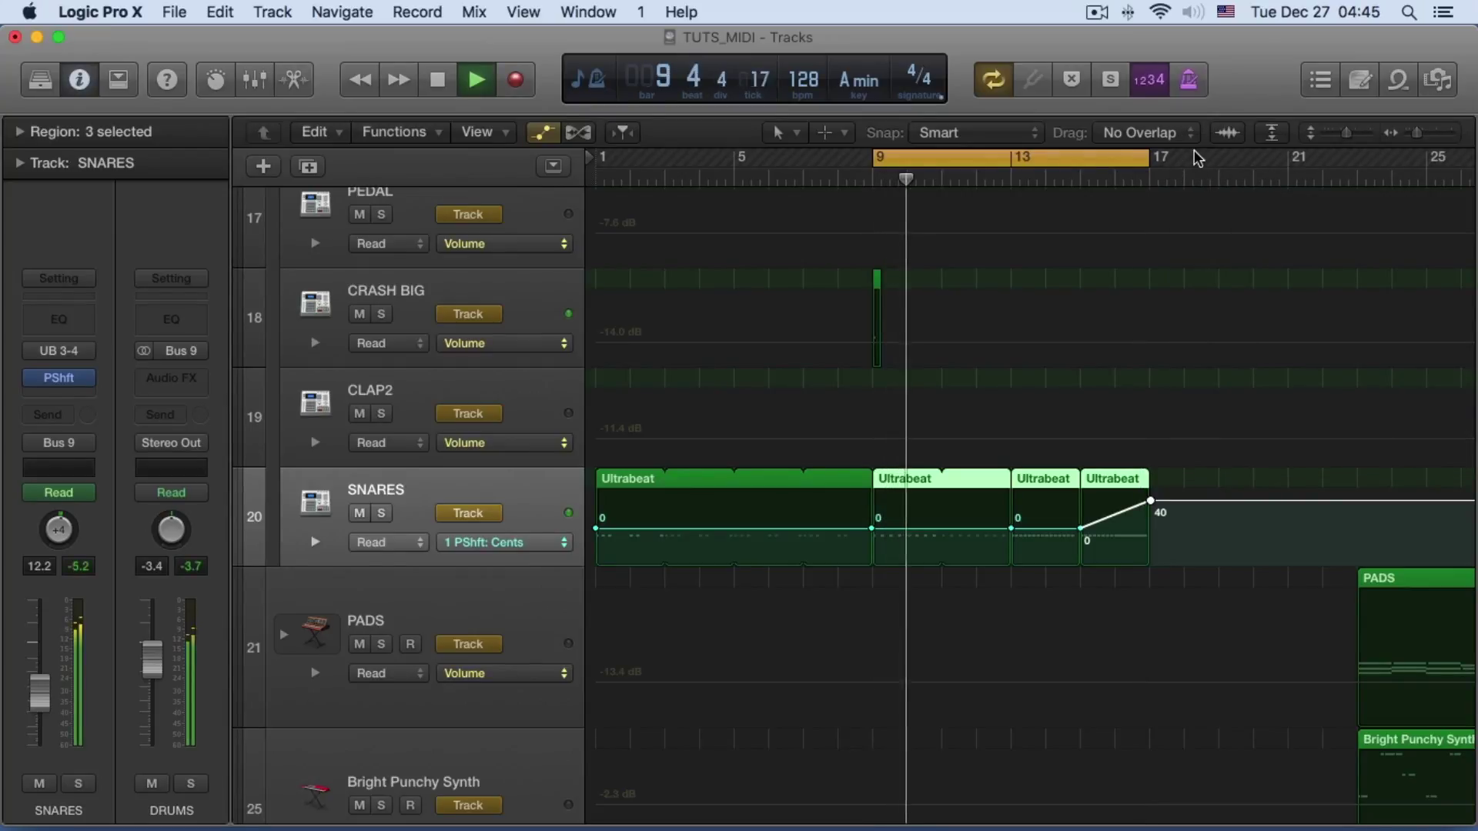
pyautogui.press('space')
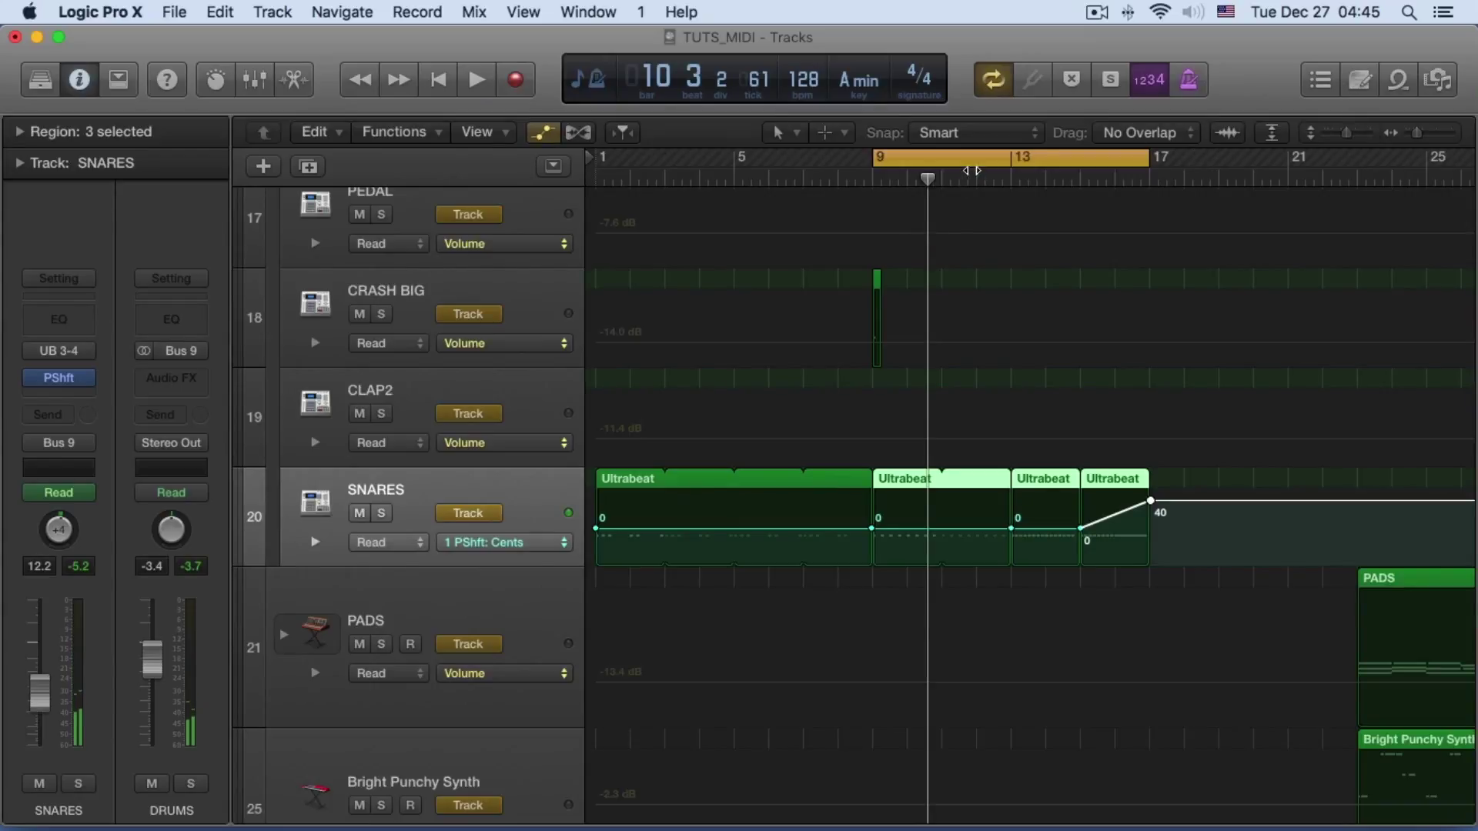
# Turn off the cycle, play from bar 1 and lower the SNARES Cents automation point at bar 1 to -50
pyautogui.moveTo(971, 159); pyautogui.dragTo(972, 166)
pyautogui.click(922, 157)
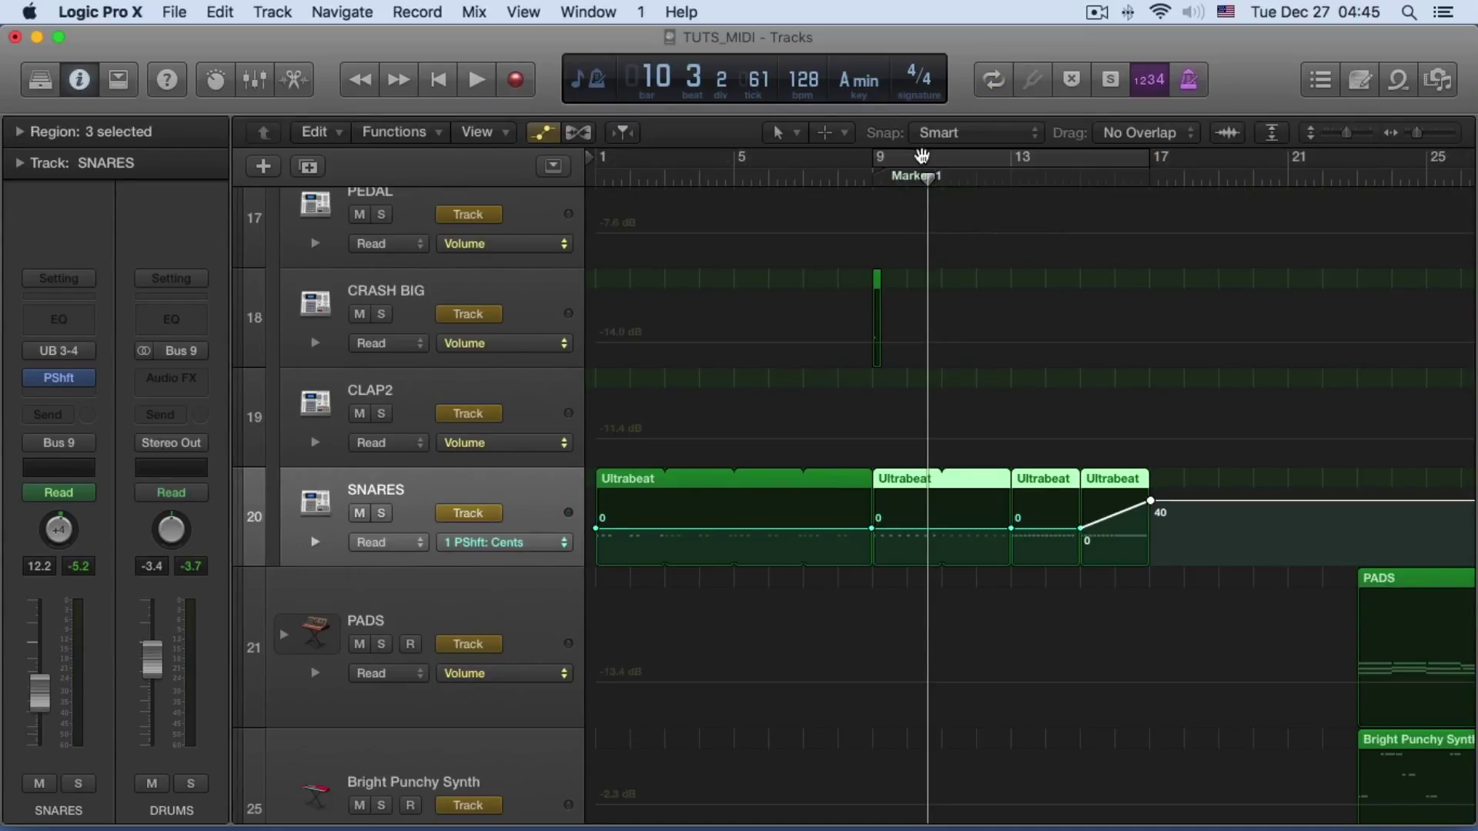
pyautogui.press('Return')
pyautogui.press('space')
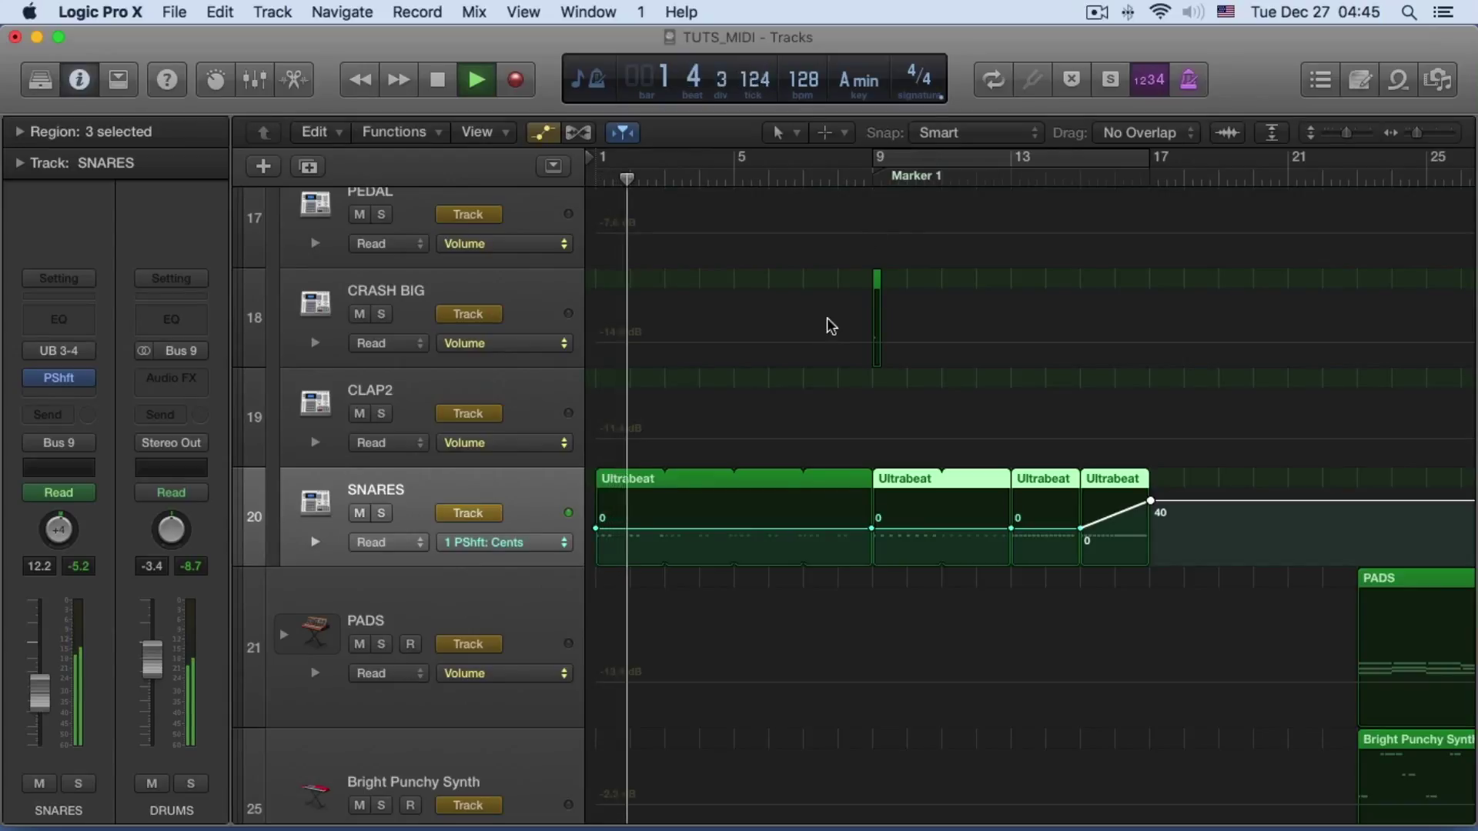
pyautogui.moveTo(599, 534); pyautogui.dragTo(600, 567)
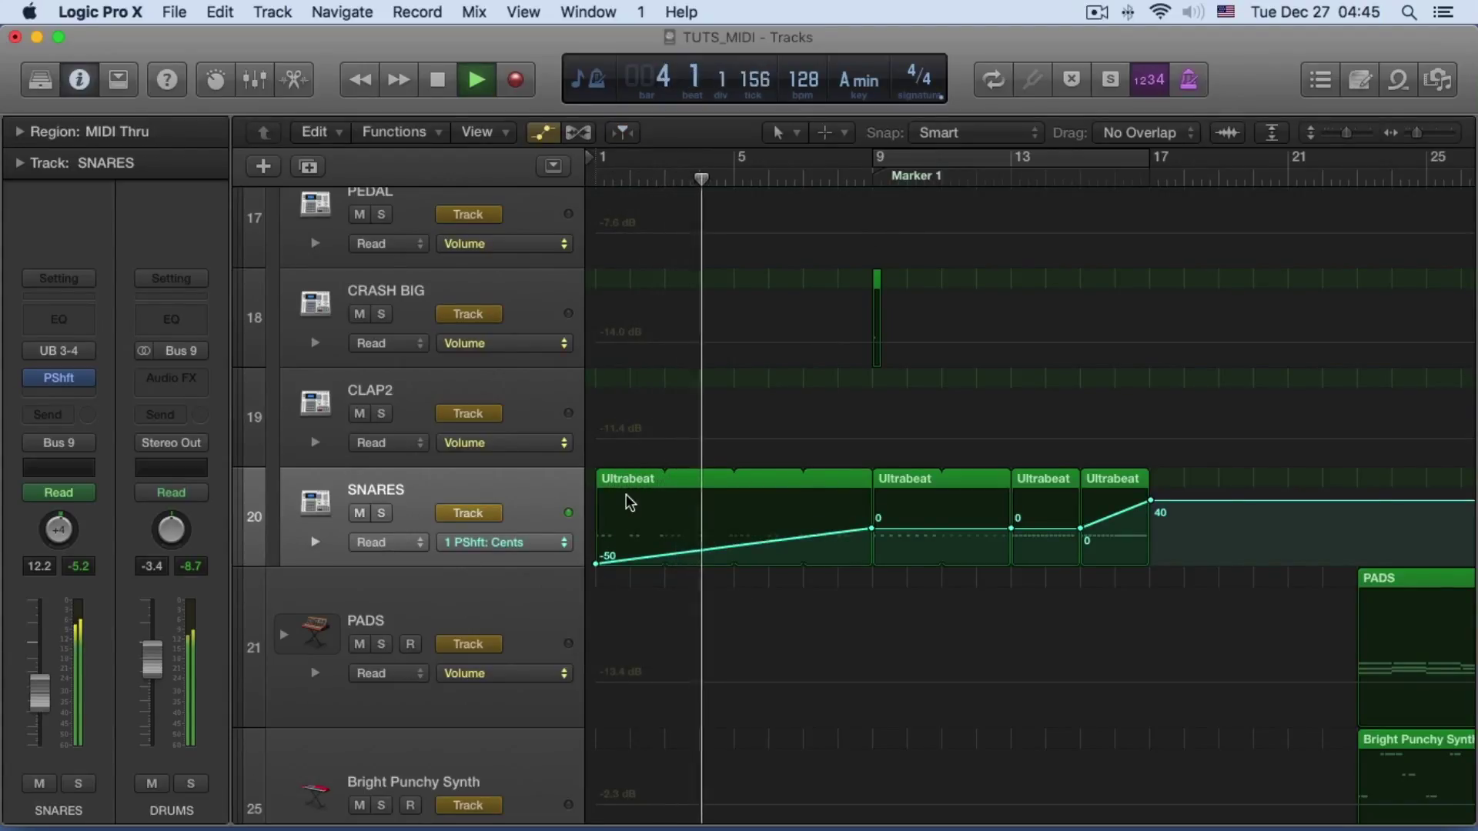
# Play the arrangement from bar 1 to bar 17 to hear the full pitch rise
pyautogui.press('space')
pyautogui.press('Return')
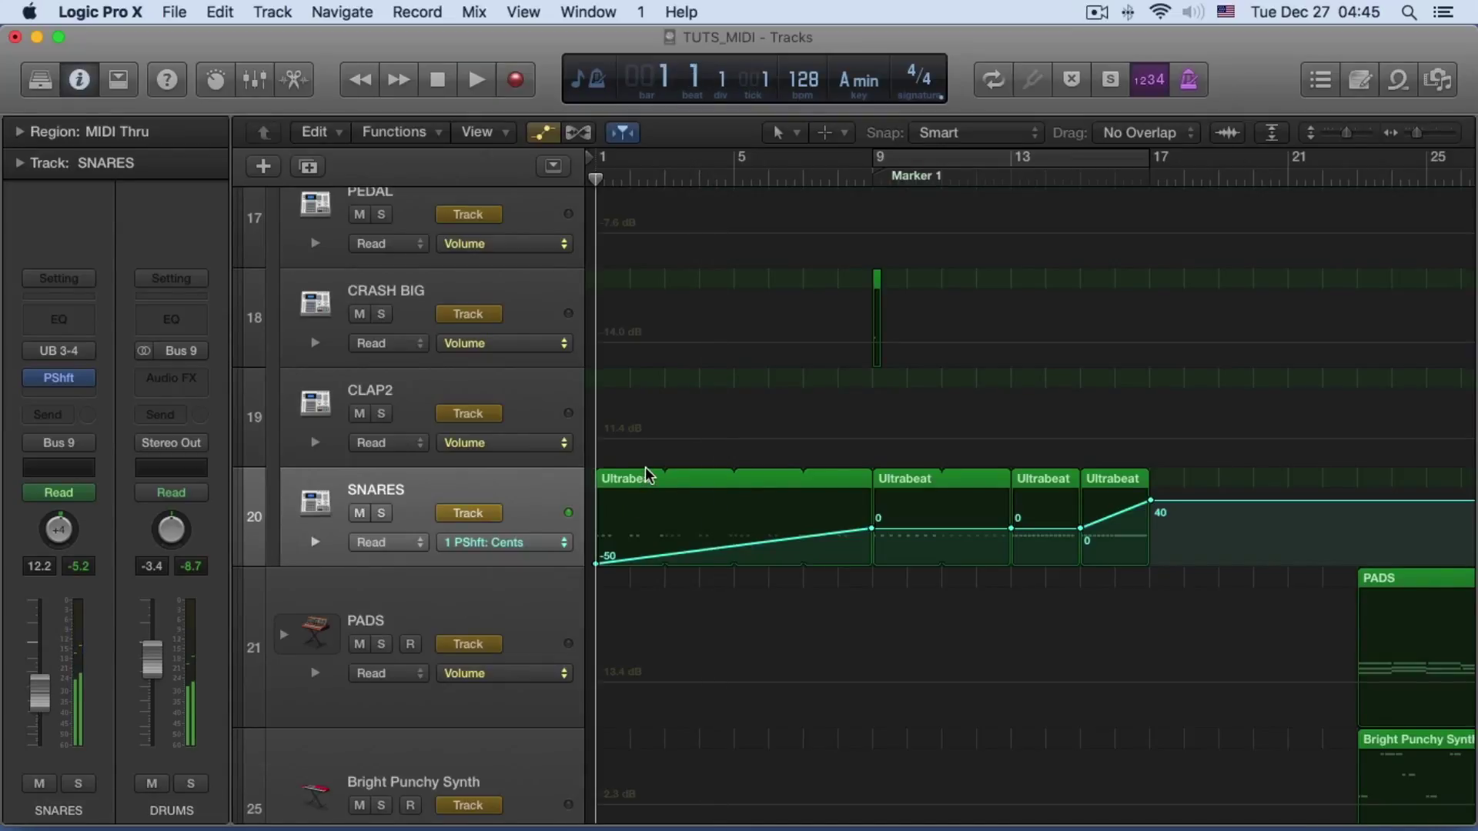
pyautogui.press('space')
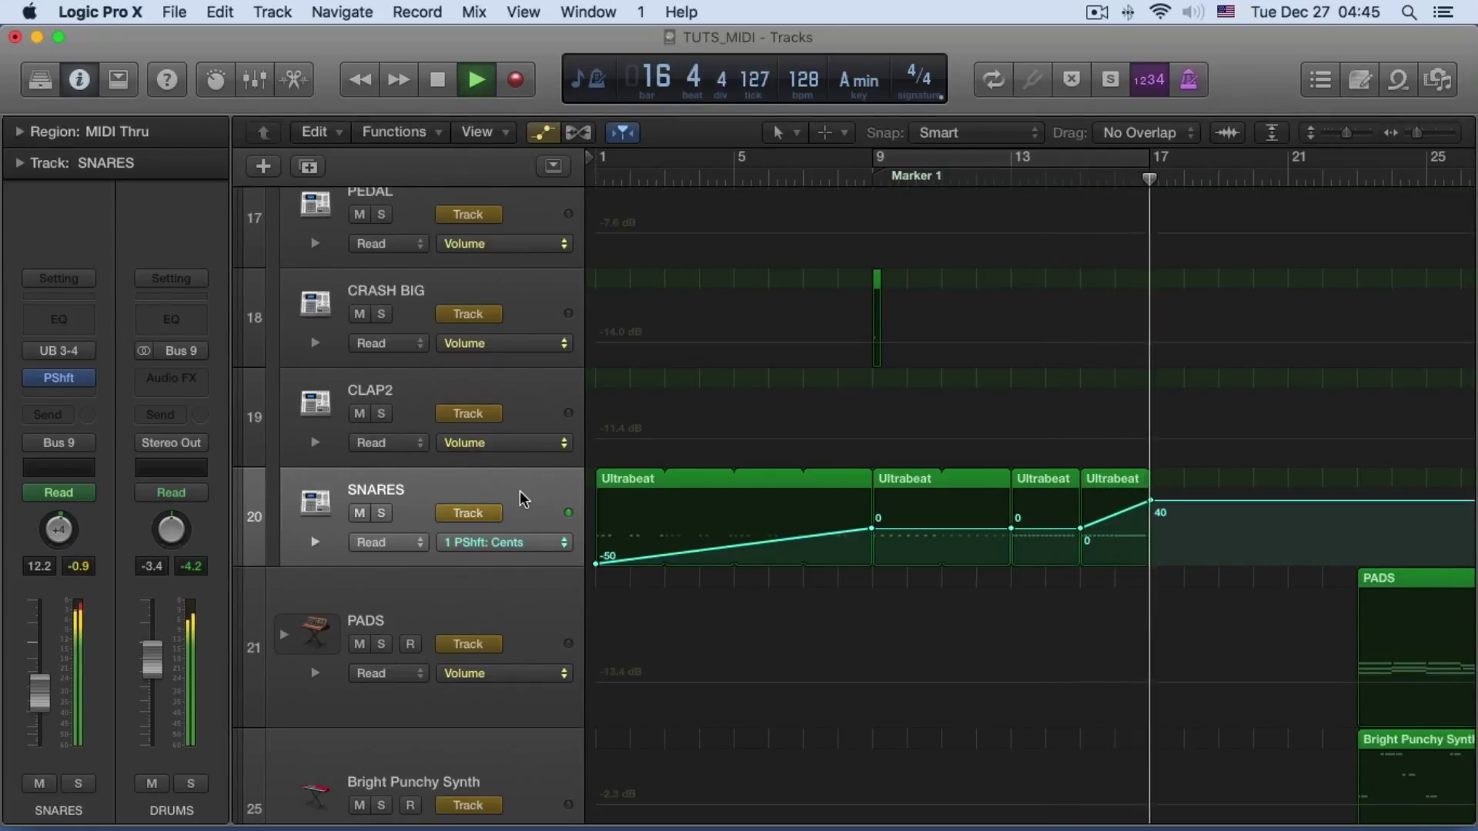
pyautogui.press('space')
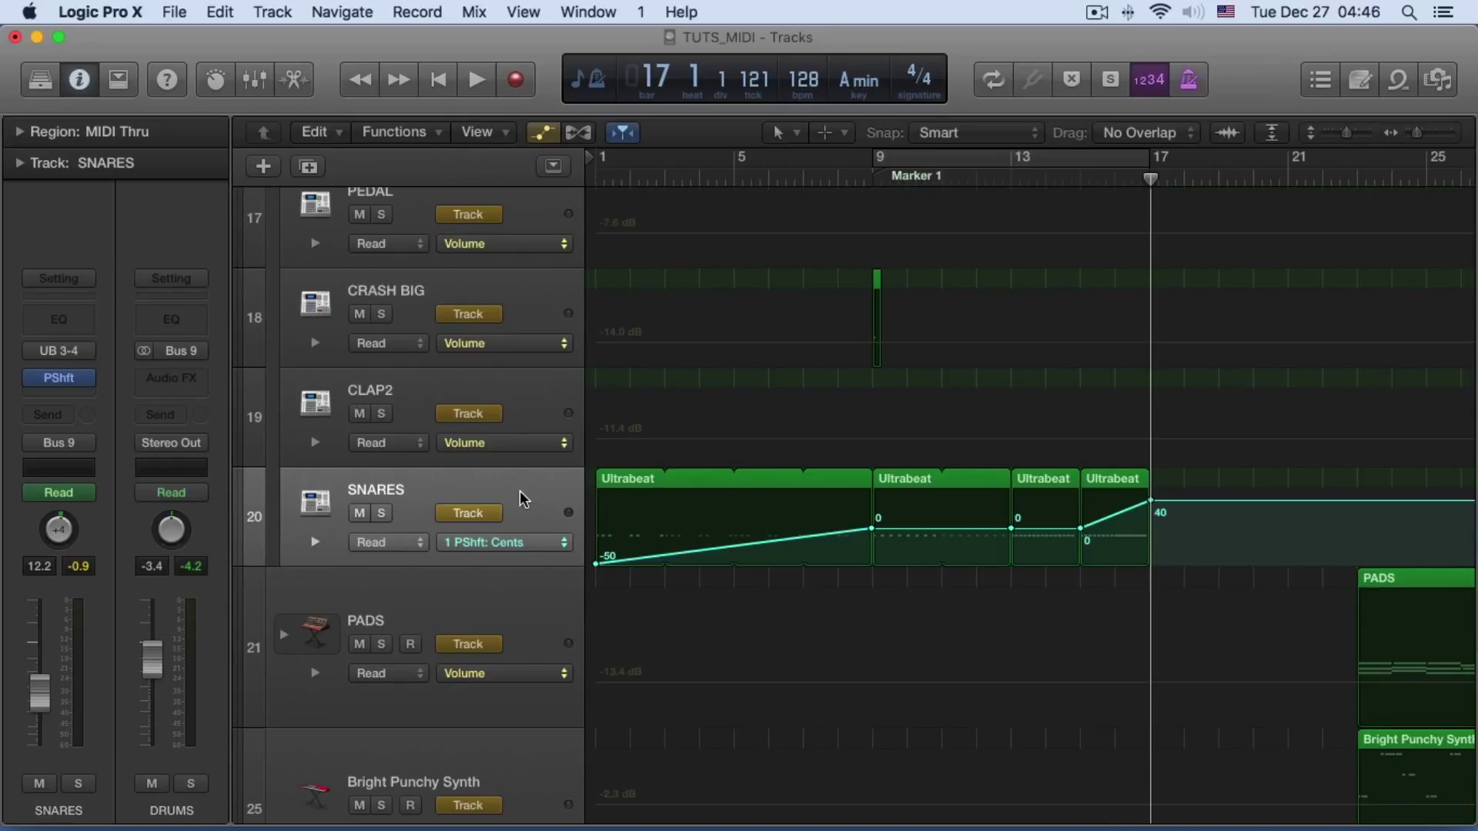
# Hide the automation on the tracks and look over the whole track list
pyautogui.scroll(12, 959, 251)
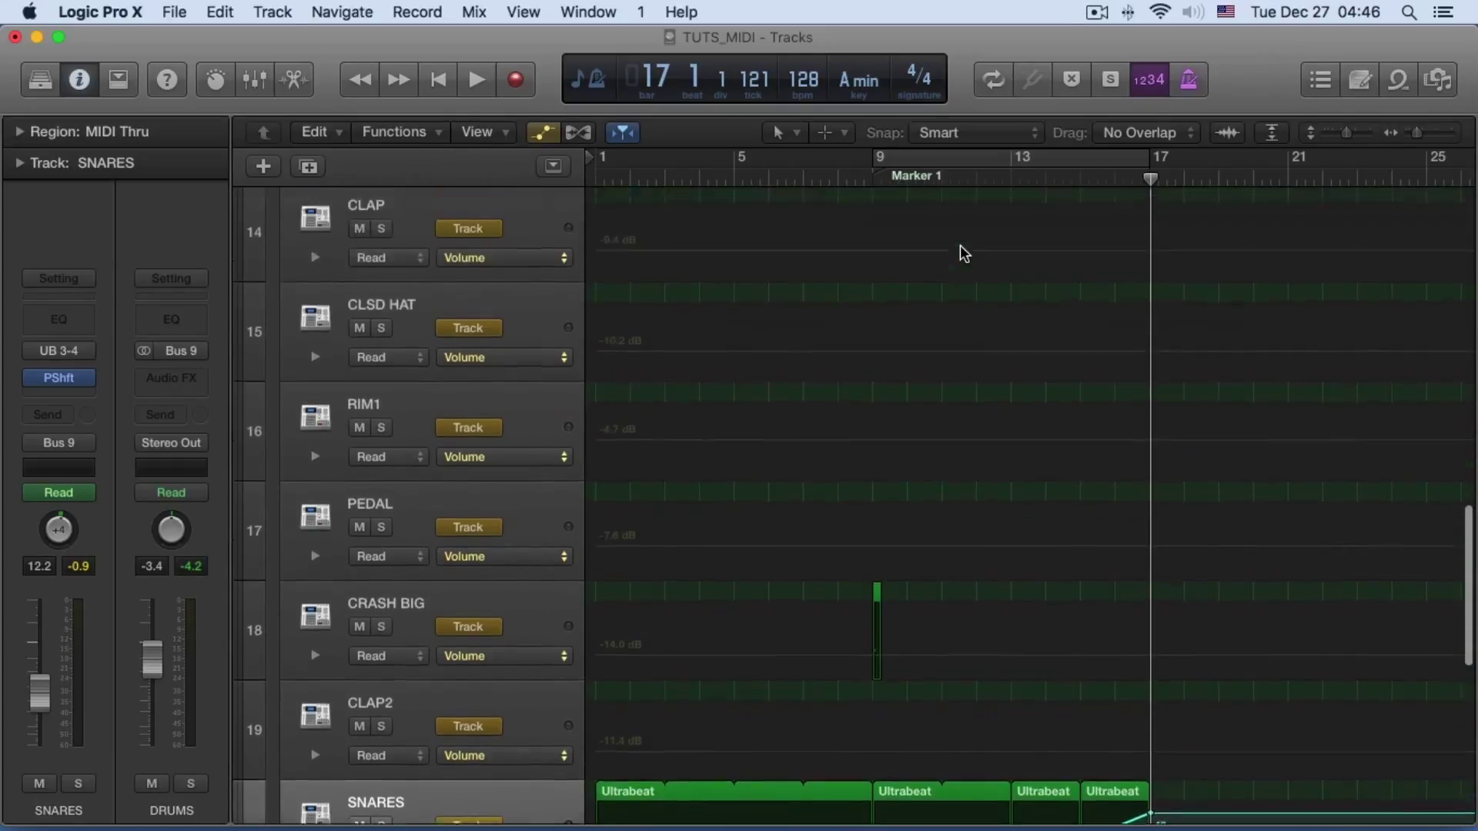
pyautogui.click(543, 134)
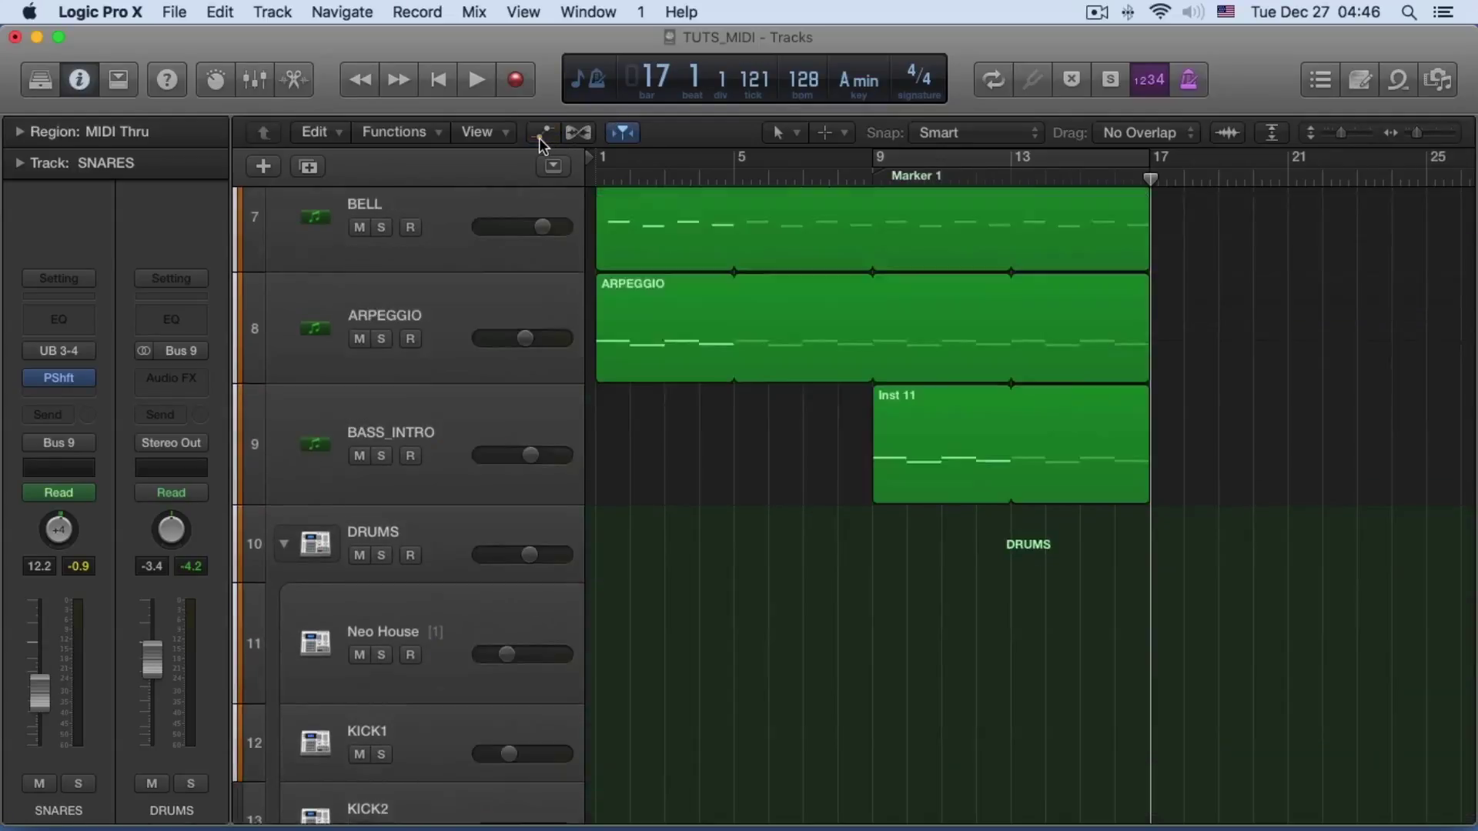
pyautogui.scroll(2, 758, 581)
pyautogui.scroll(-12, 783, 549)
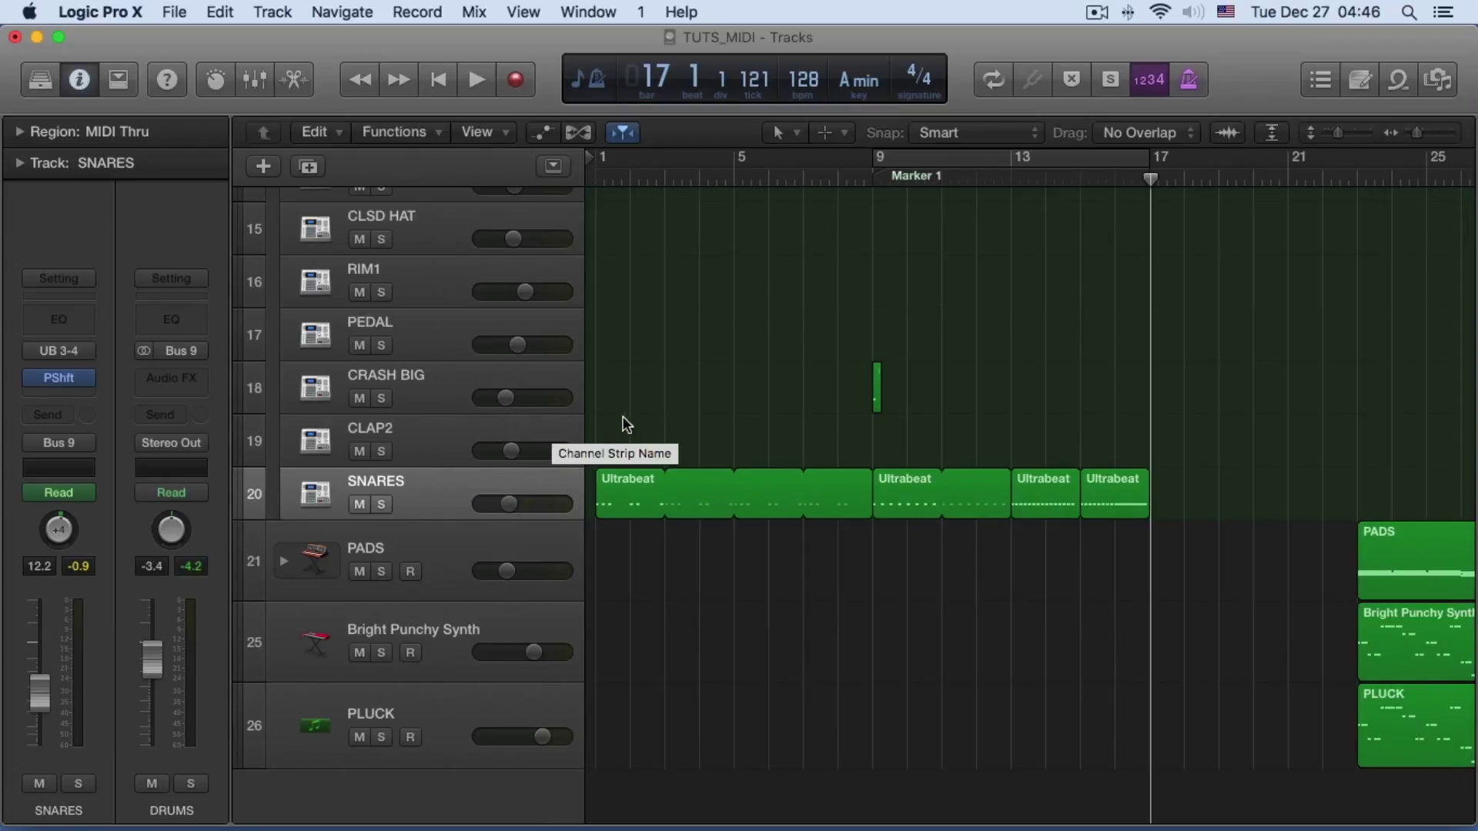
# Rename the Neo House track as ULTRA BEAT SYNTH
pyautogui.scroll(5, 643, 423)
pyautogui.scroll(1, 508, 385)
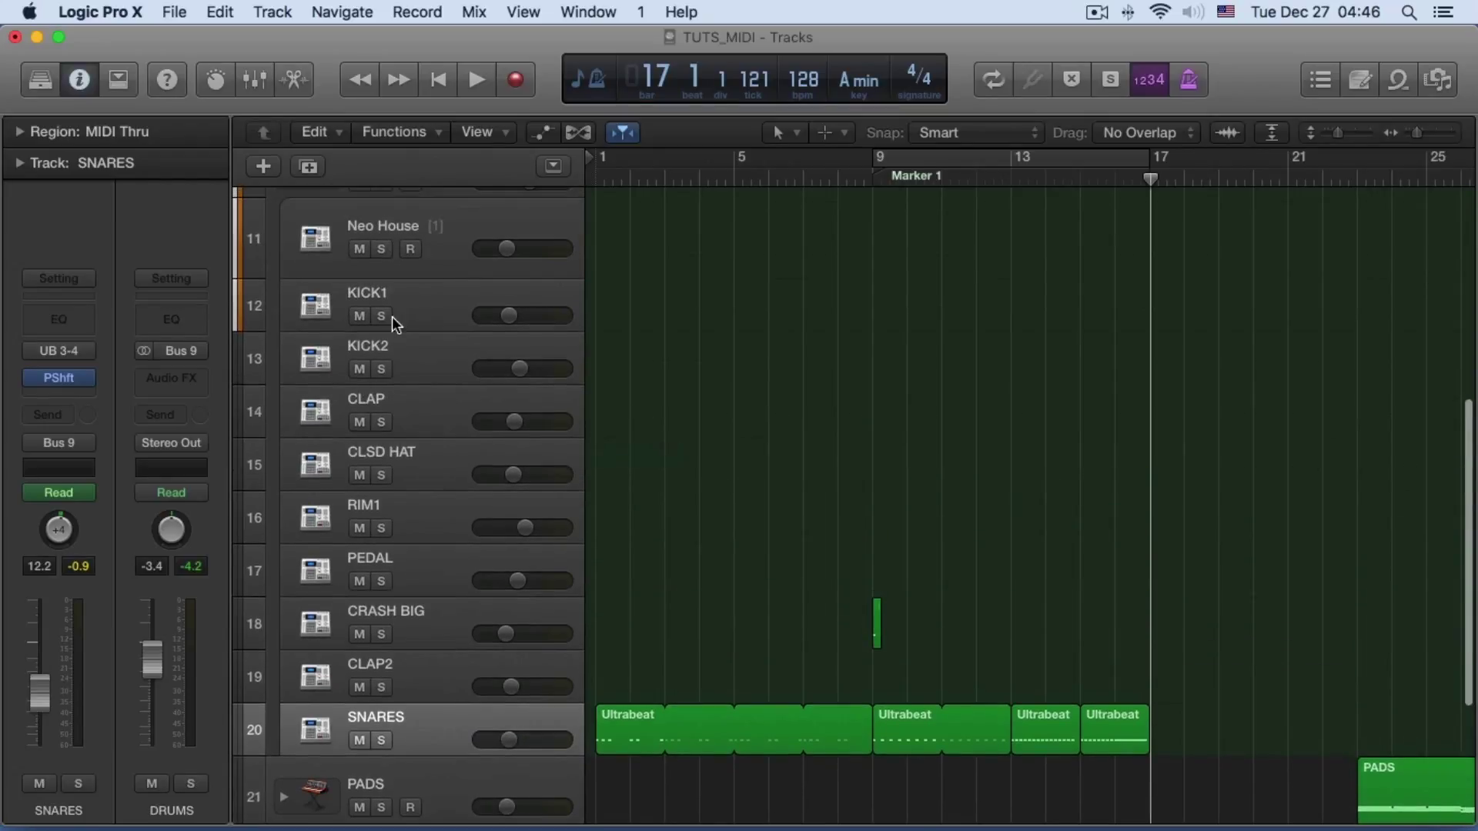
pyautogui.click(413, 231)
pyautogui.doubleClick(413, 231)
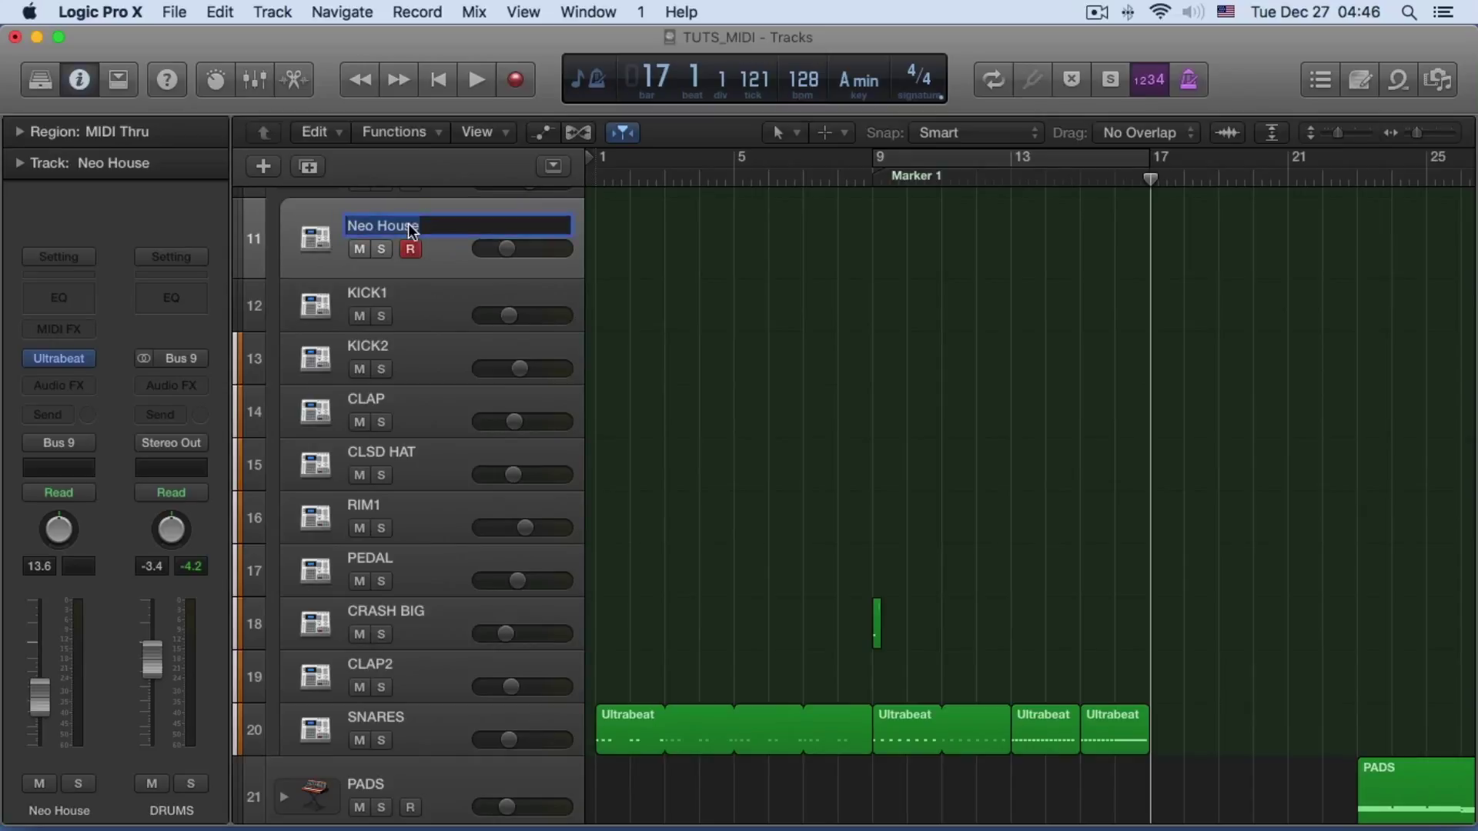
pyautogui.write('ULTRA BEAT S')
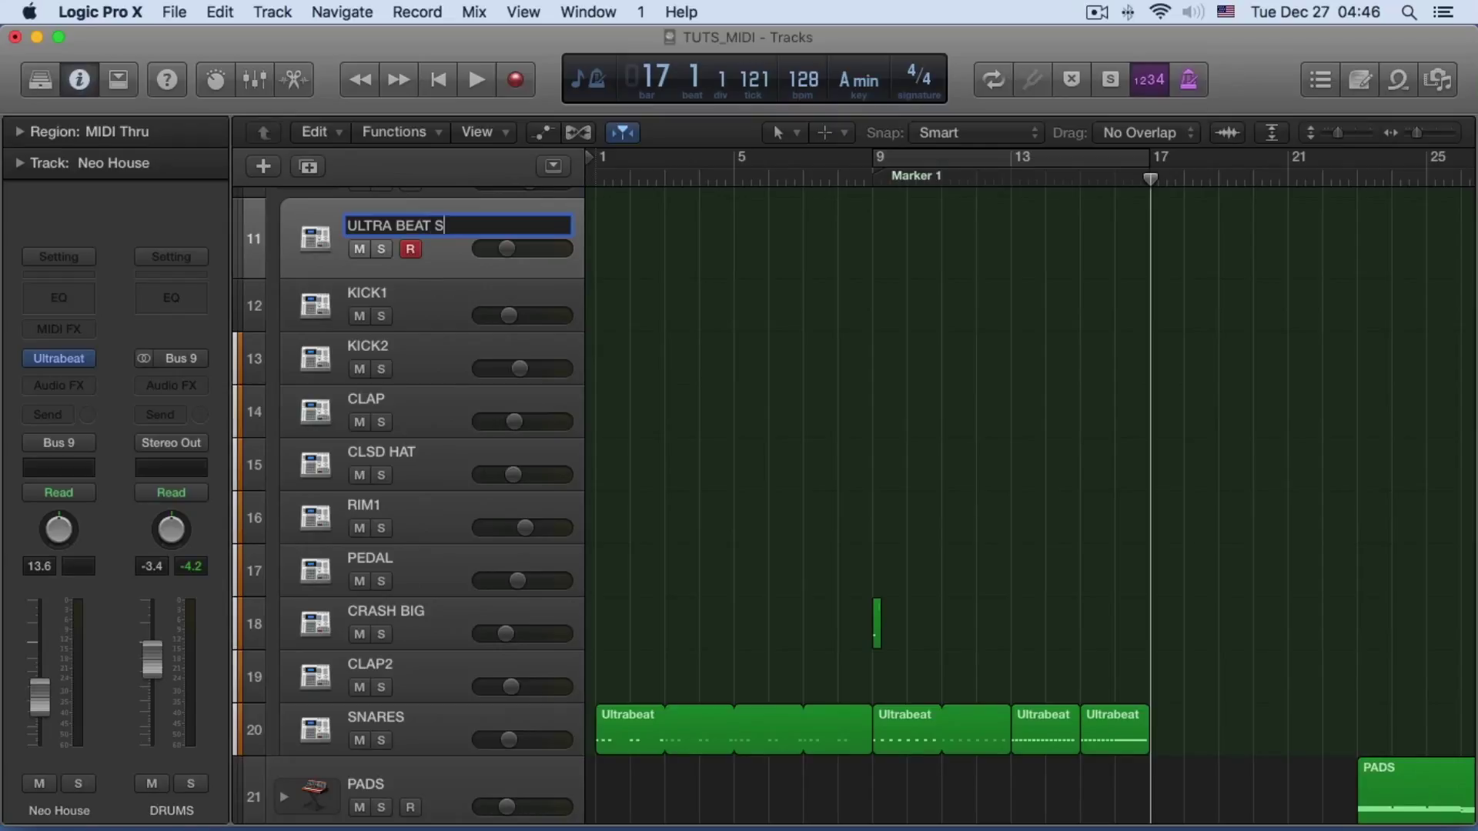
pyautogui.write('YNTH')
pyautogui.press('Return')
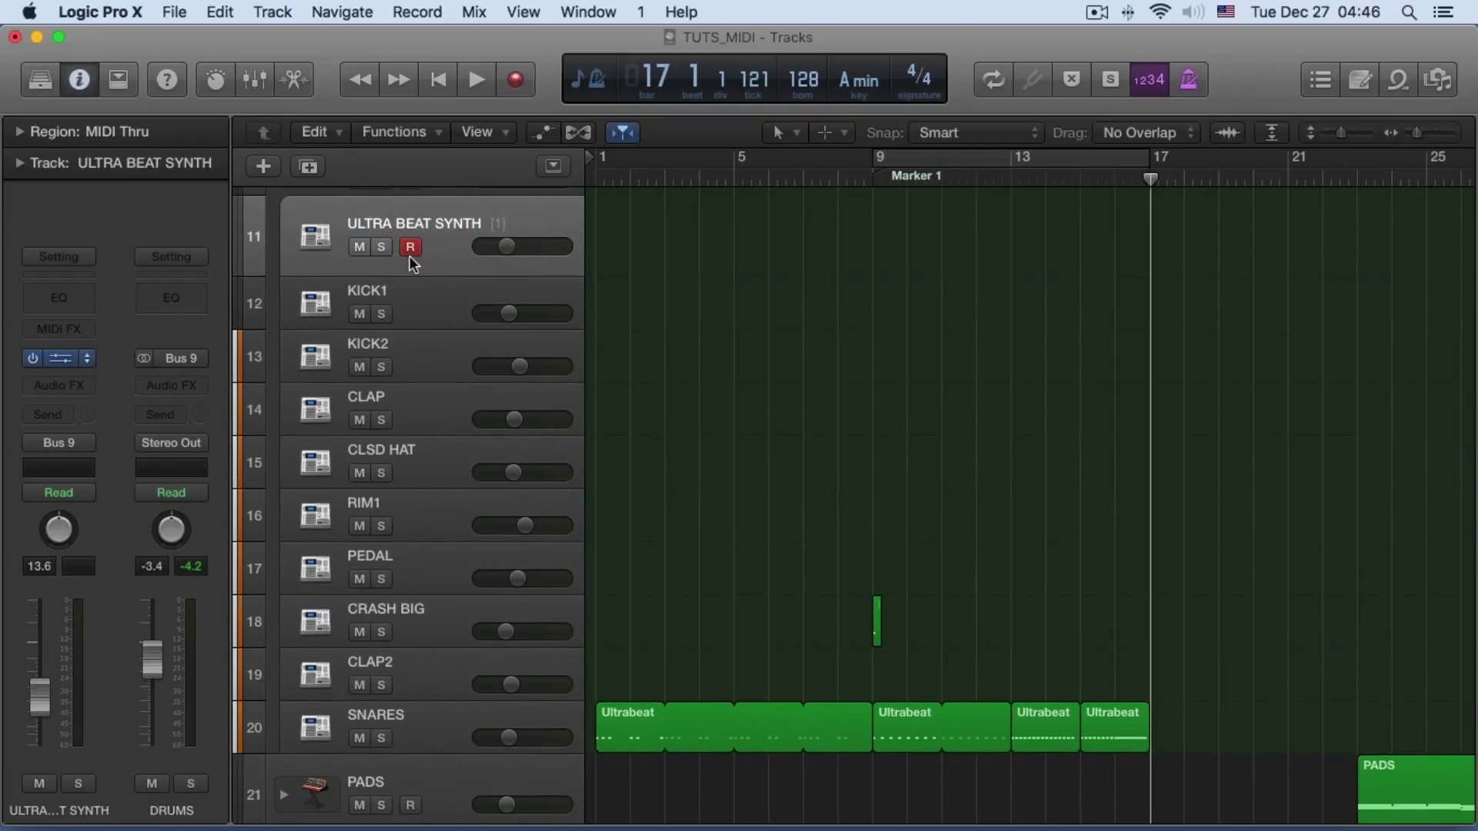
# Open the Ultrabeat instrument of the ULTRA BEAT SYNTH track and audition the SNARE2 and SNARE1 sounds
pyautogui.moveTo(1067, 39); pyautogui.dragTo(793, 8)
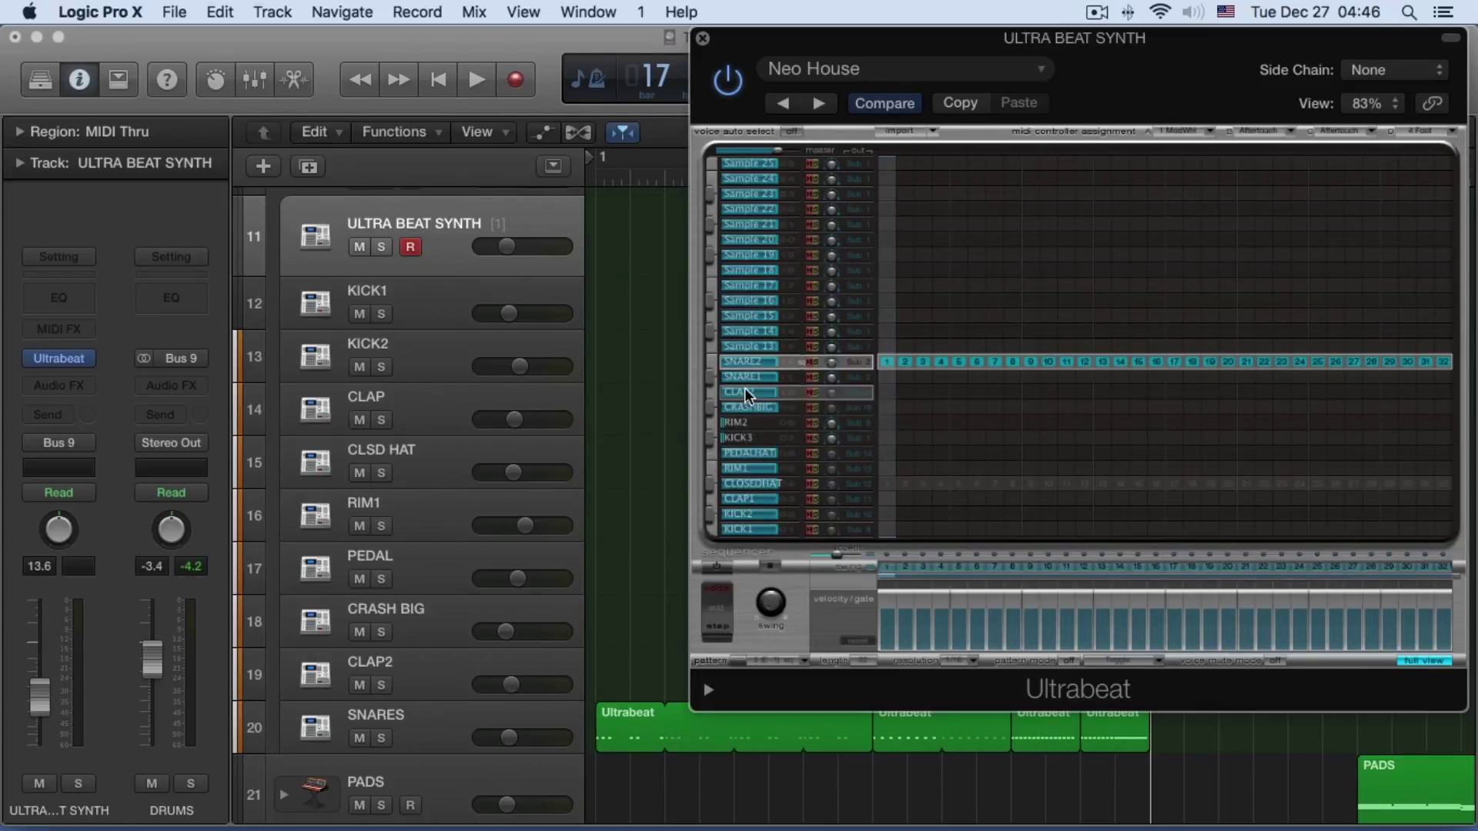
pyautogui.click(710, 360)
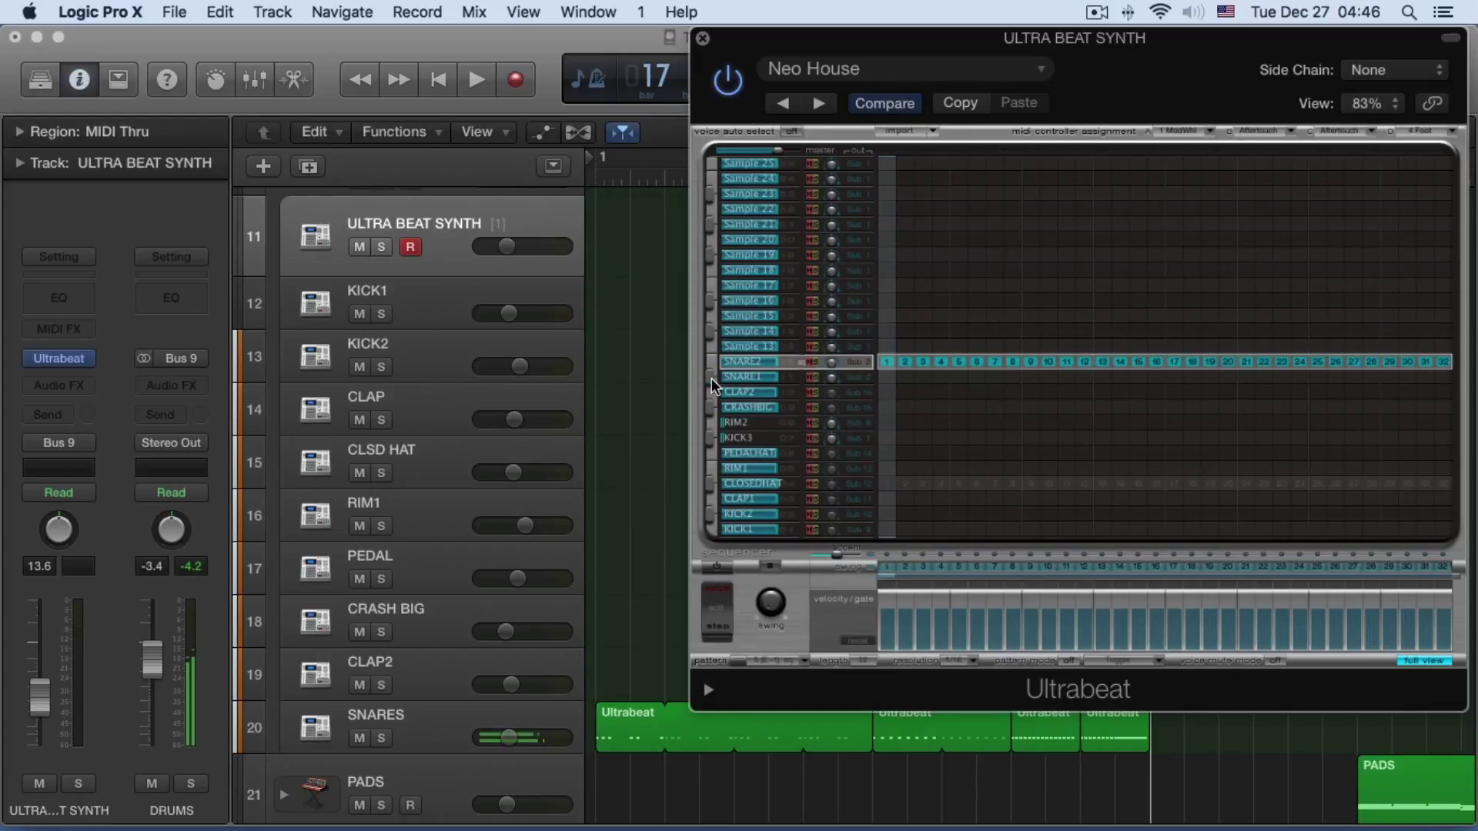
pyautogui.click(711, 378)
pyautogui.click(714, 362)
pyautogui.click(710, 376)
pyautogui.click(708, 378)
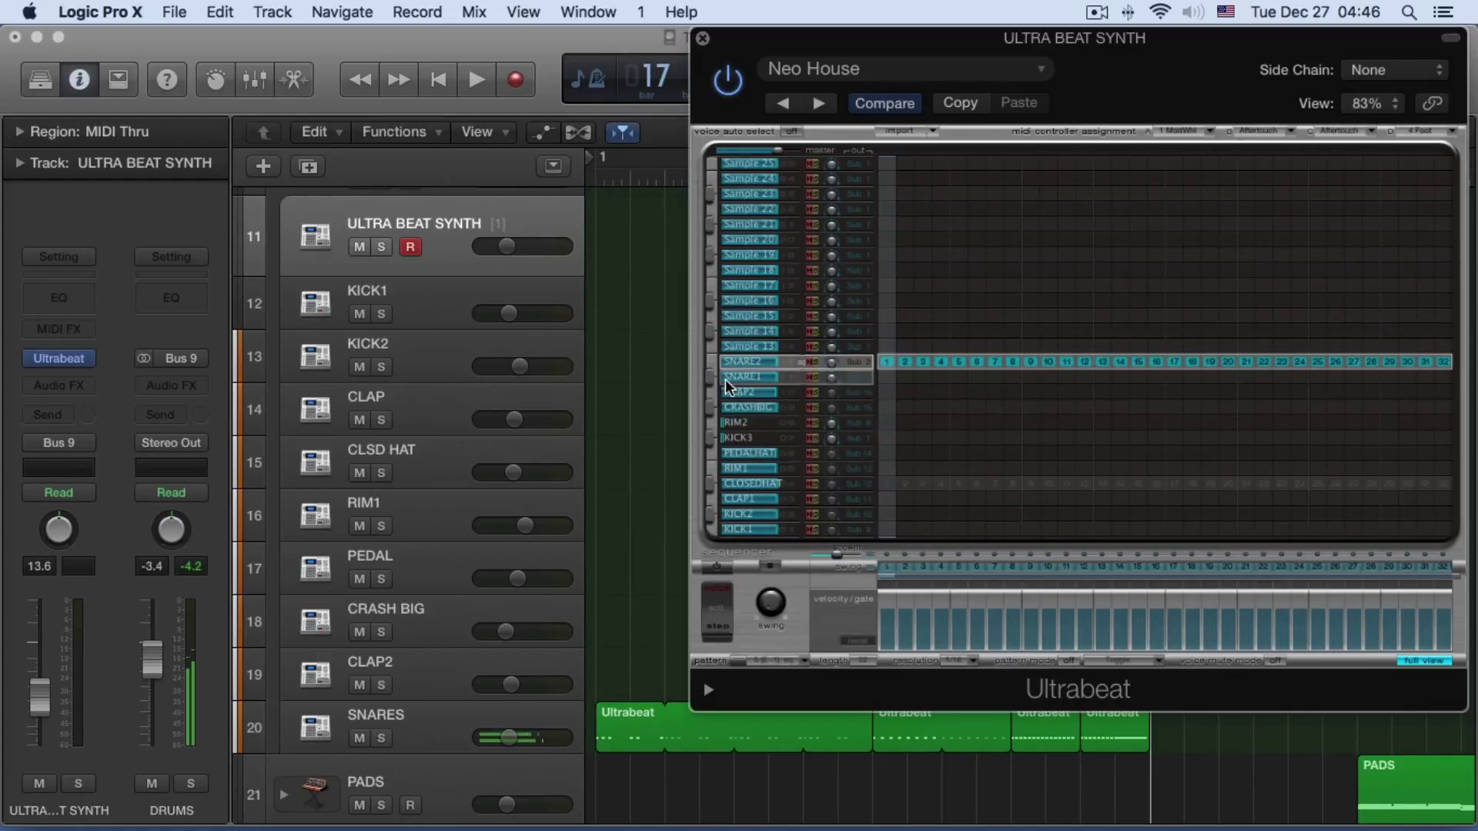
# Open the first SNARES region in the Piano Roll and close the Ultrabeat window
pyautogui.doubleClick(616, 711)
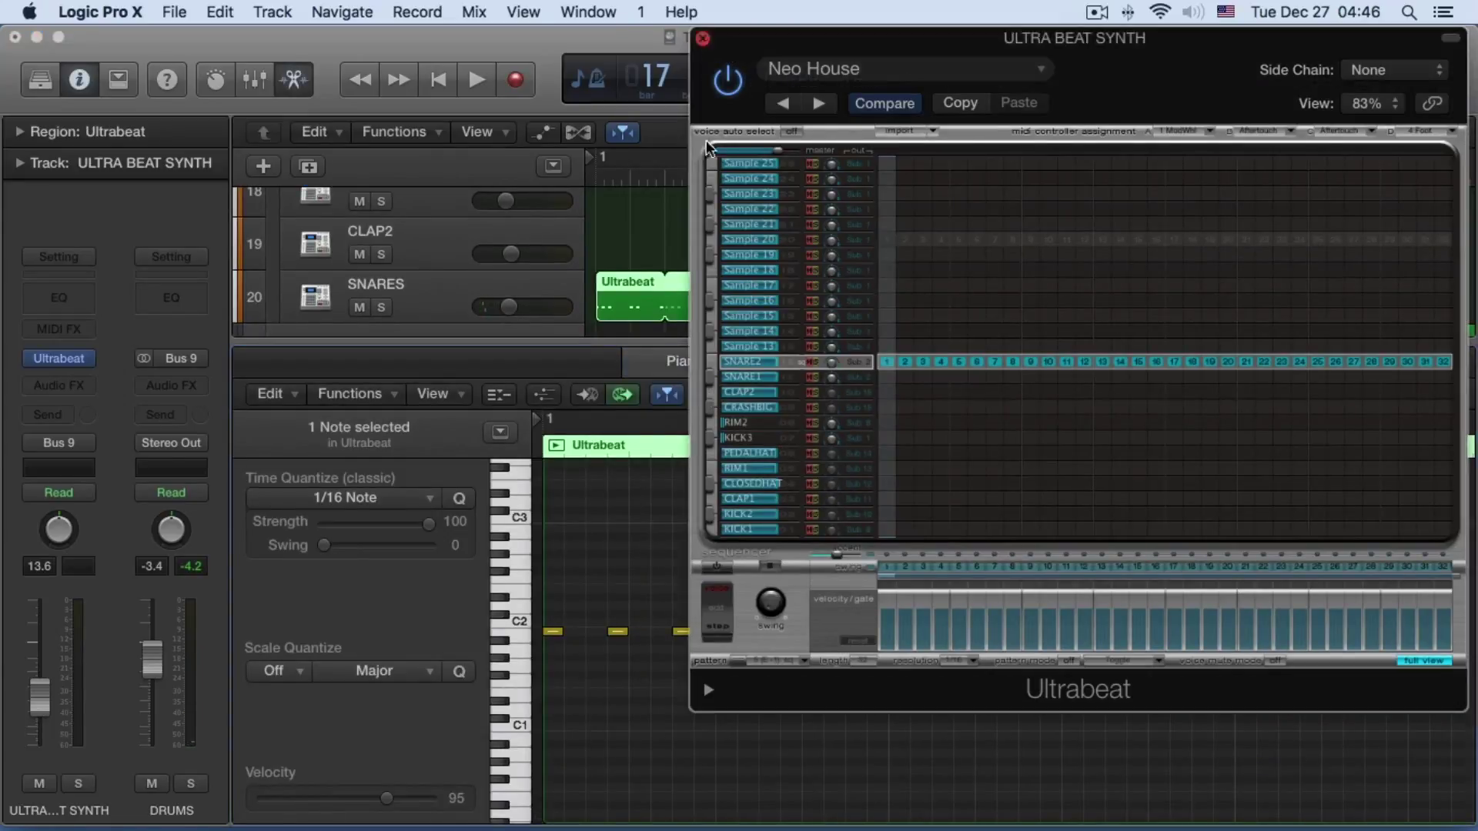
pyautogui.click(703, 40)
pyautogui.press('space')
pyautogui.press('space')
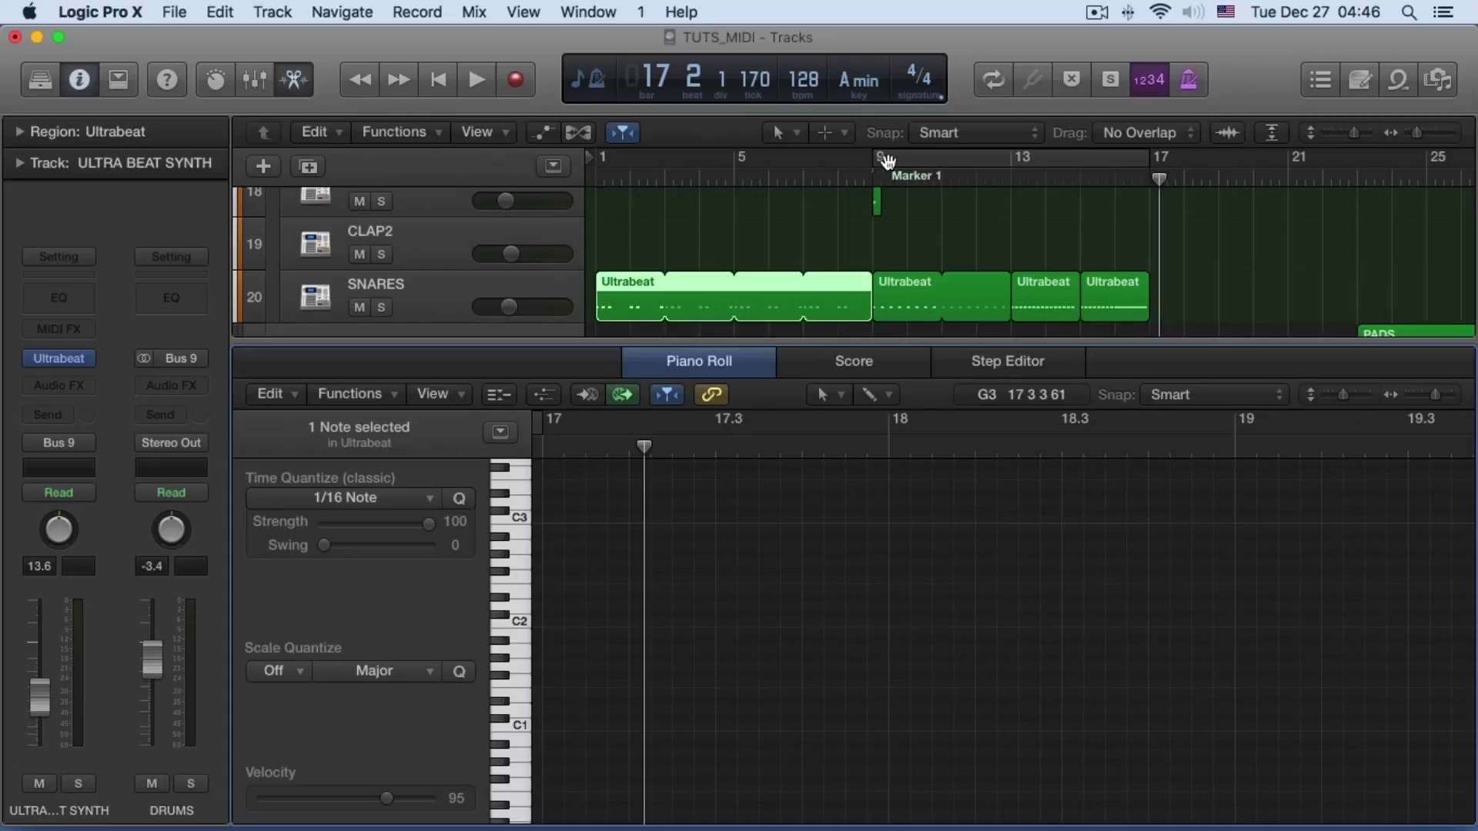
# Turn the cycle back on, extend its range to start at bar 1 and play the opening snare notes
pyautogui.click(889, 159)
pyautogui.moveTo(879, 159); pyautogui.dragTo(600, 159)
pyautogui.press('space')
pyautogui.press('space')
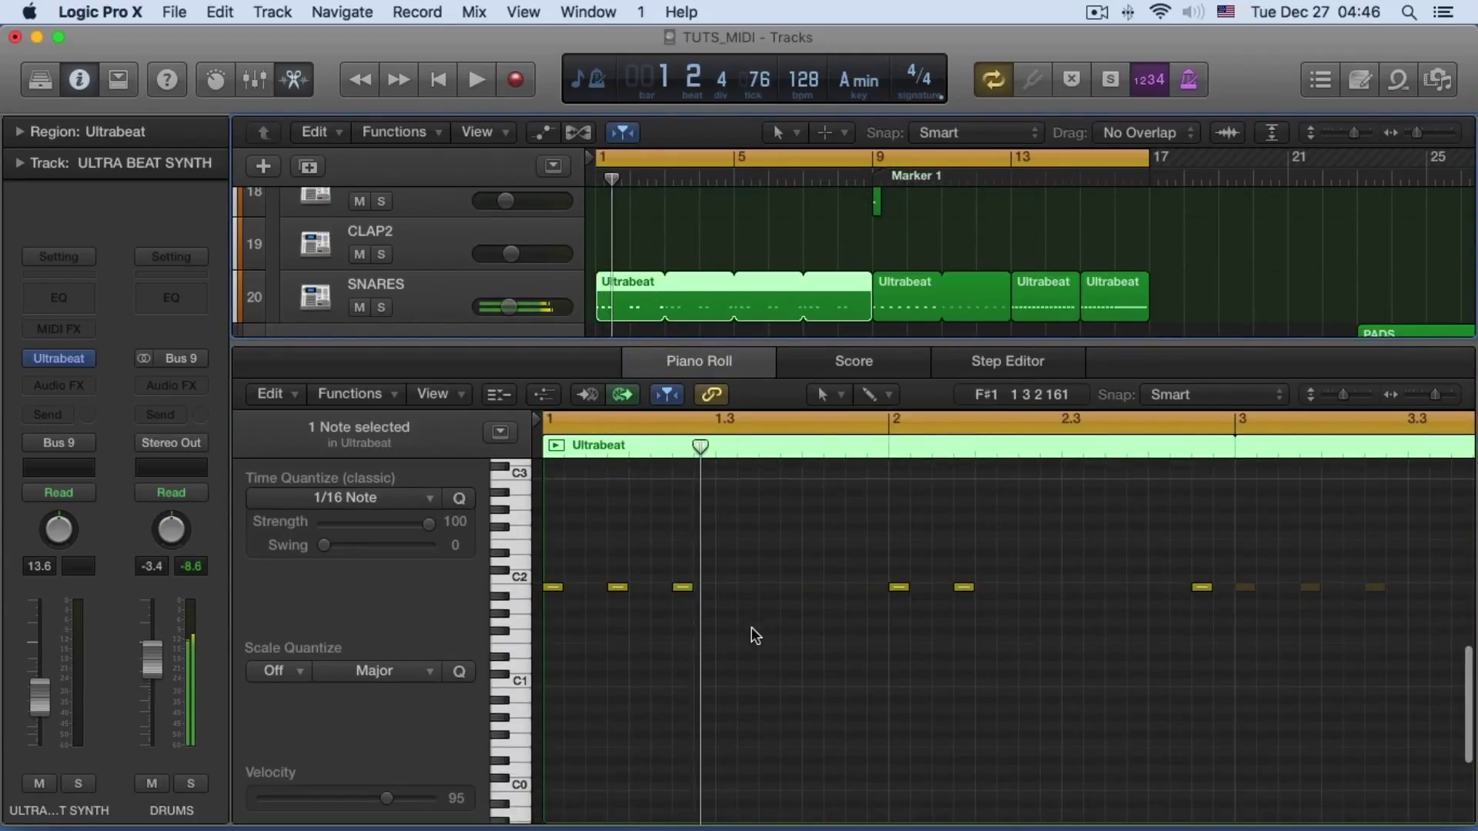
# Audition the keys around the snare notes on the Piano Roll keyboard and replay the start of the pattern
pyautogui.scroll(1, 752, 633)
pyautogui.click(521, 660)
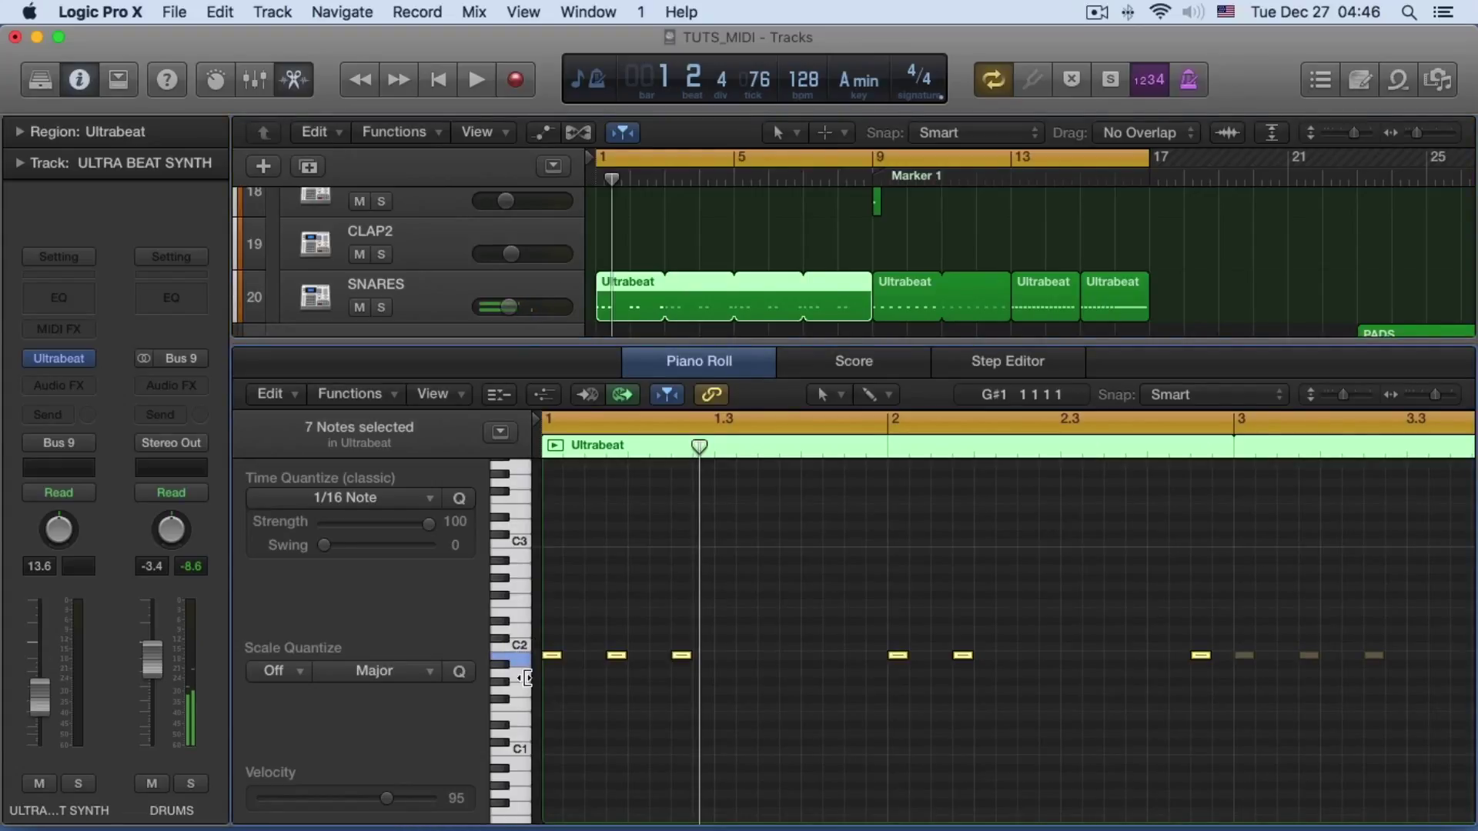
pyautogui.click(516, 660)
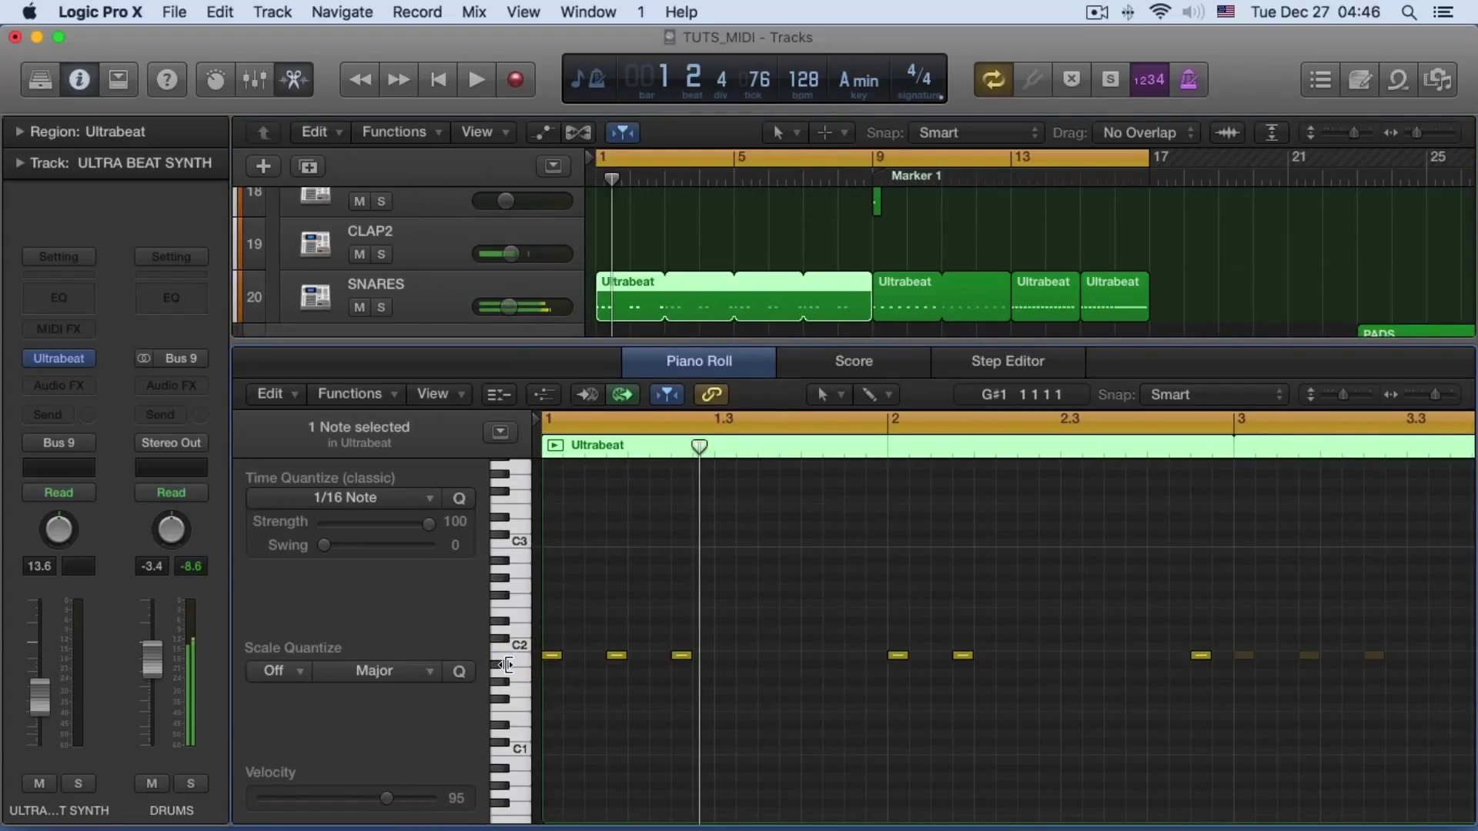
pyautogui.press('space')
pyautogui.press('space')
pyautogui.press('space')
pyautogui.press('space')
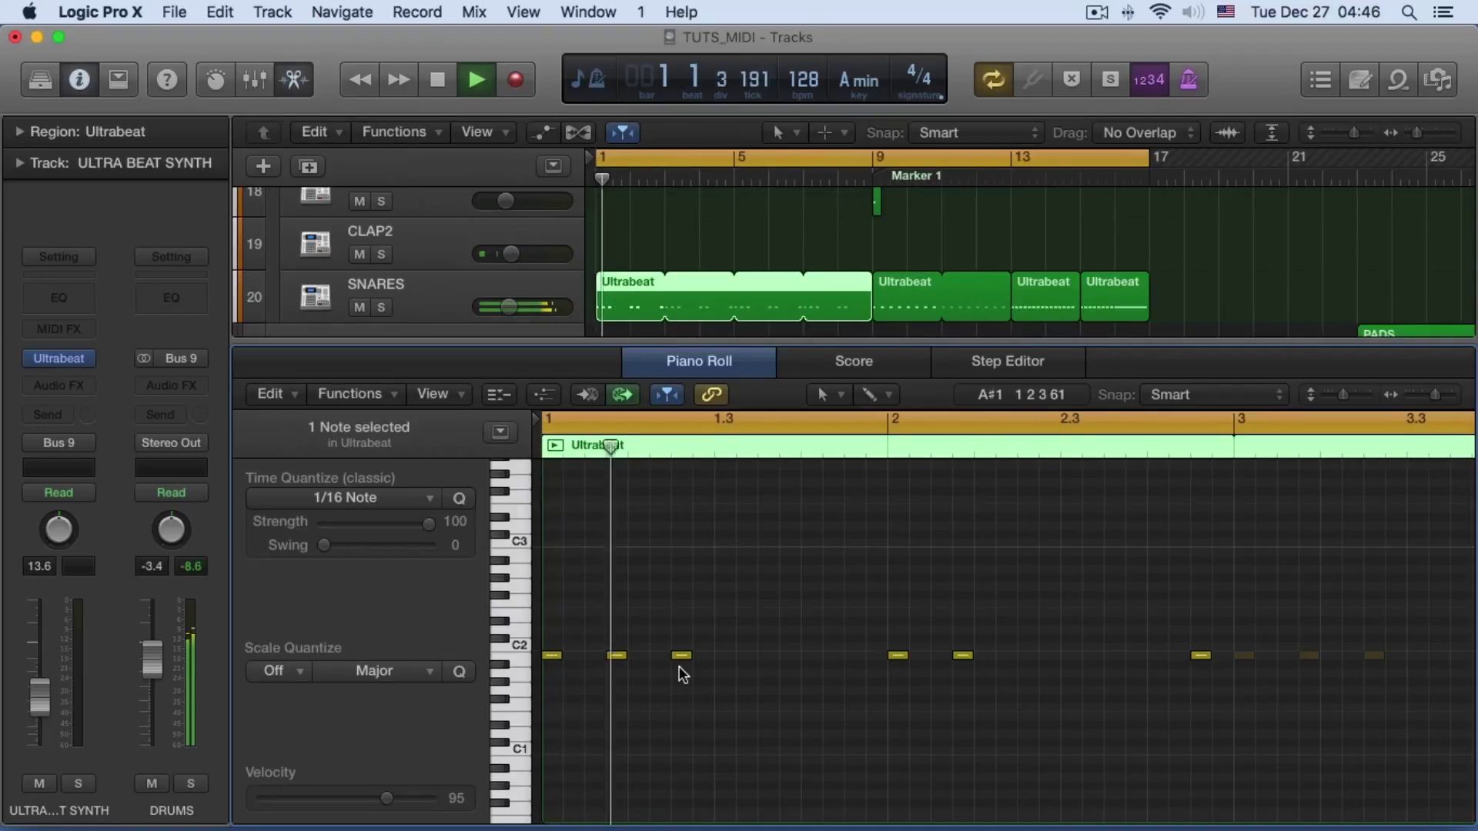
# Add a SNARE1 note on A#1 at beat 3 of bar 1, lengthen it slightly and play the cycled snare pattern
pyautogui.click(719, 664)
pyautogui.press('space')
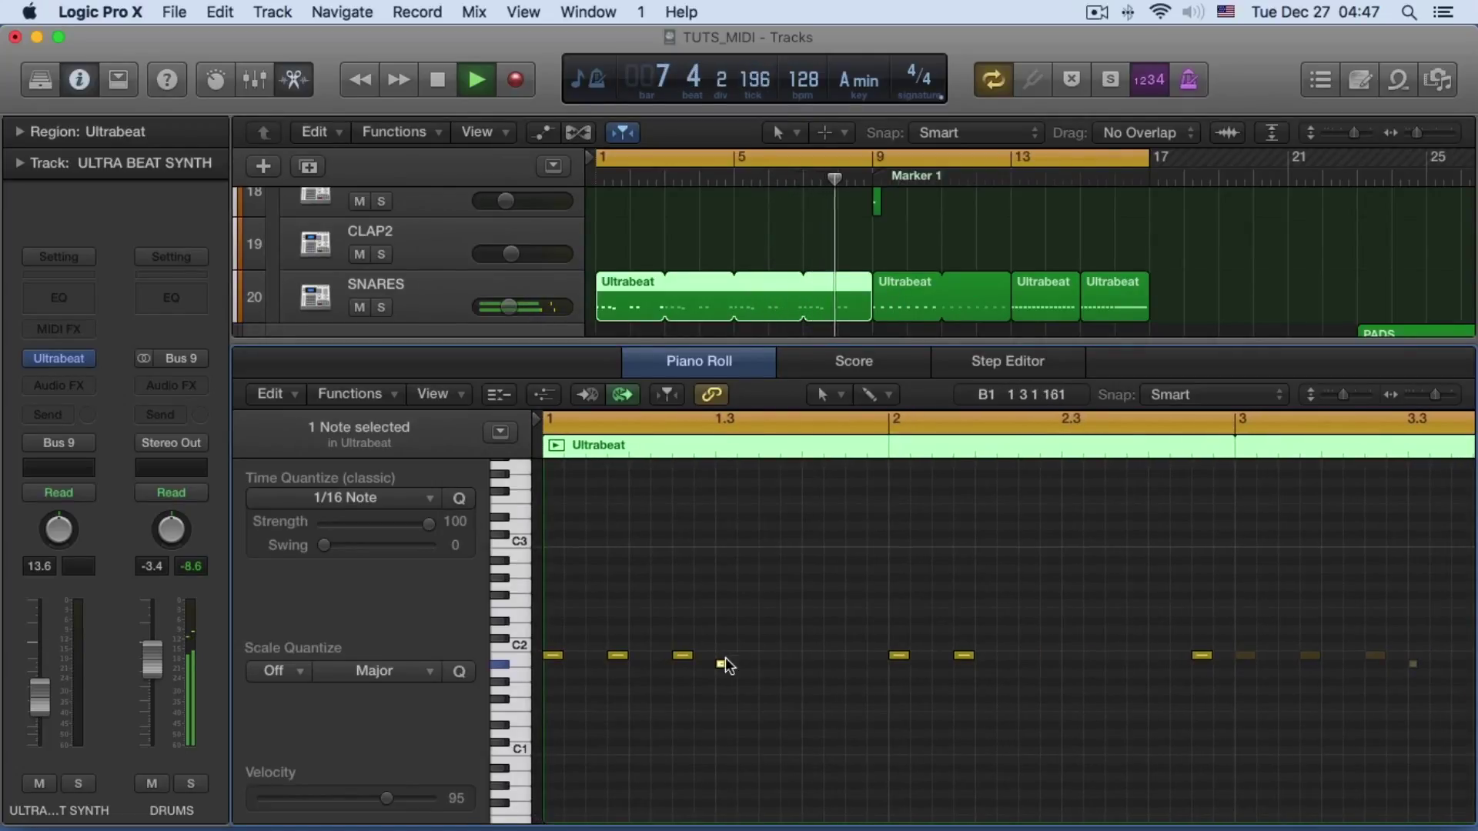
pyautogui.moveTo(721, 665); pyautogui.dragTo(735, 665)
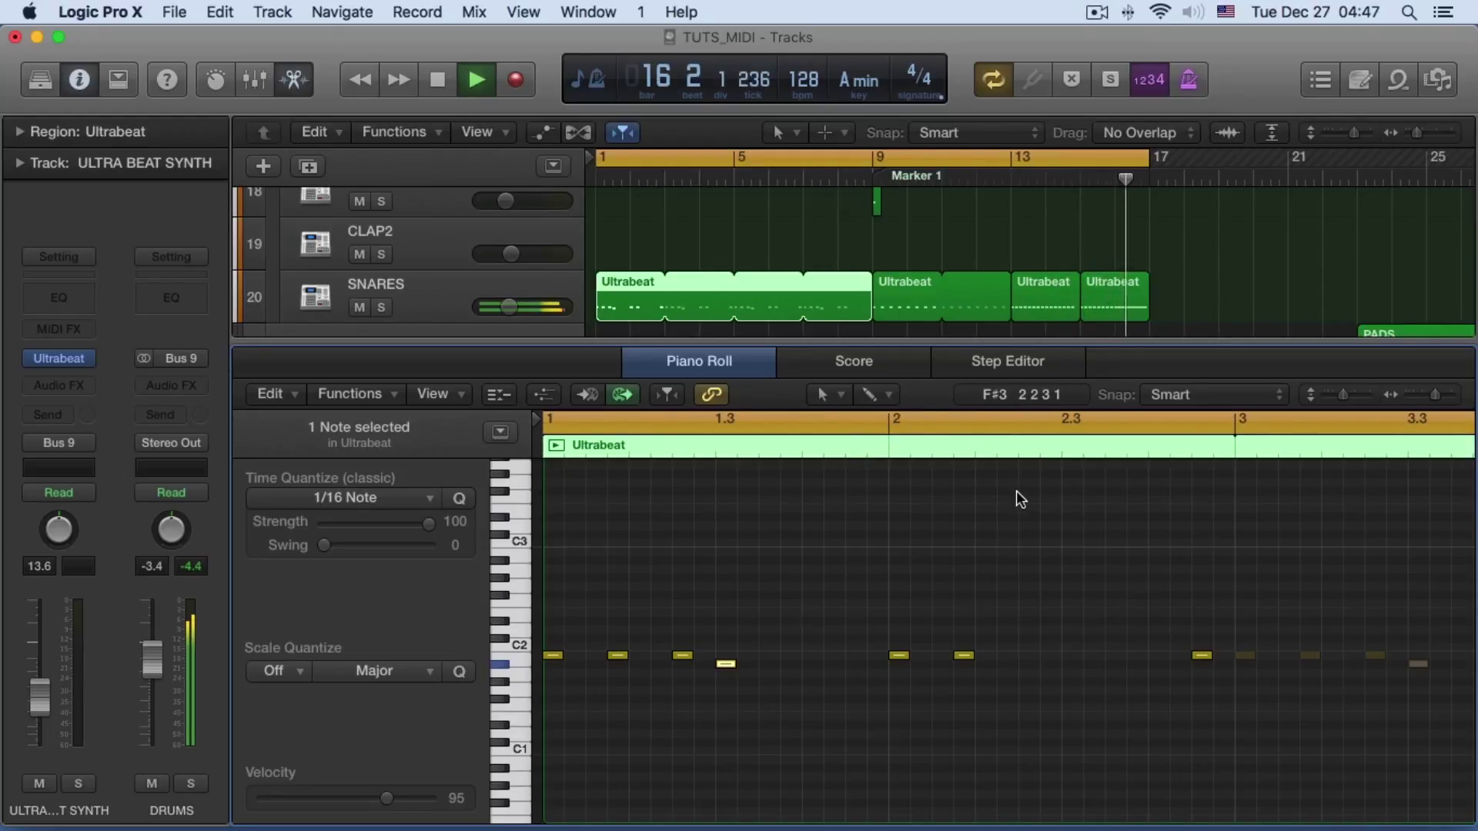
pyautogui.press('space')
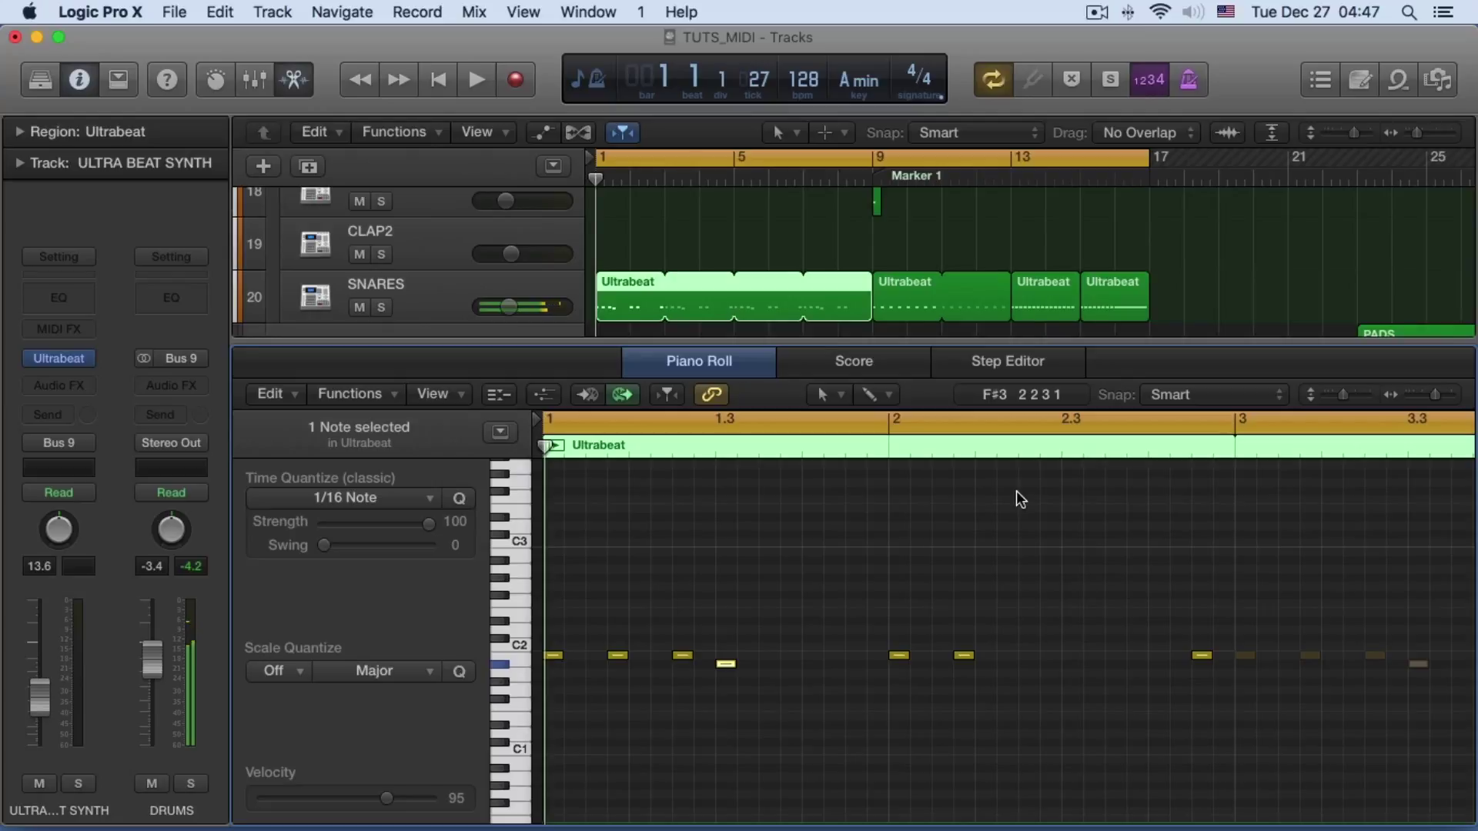